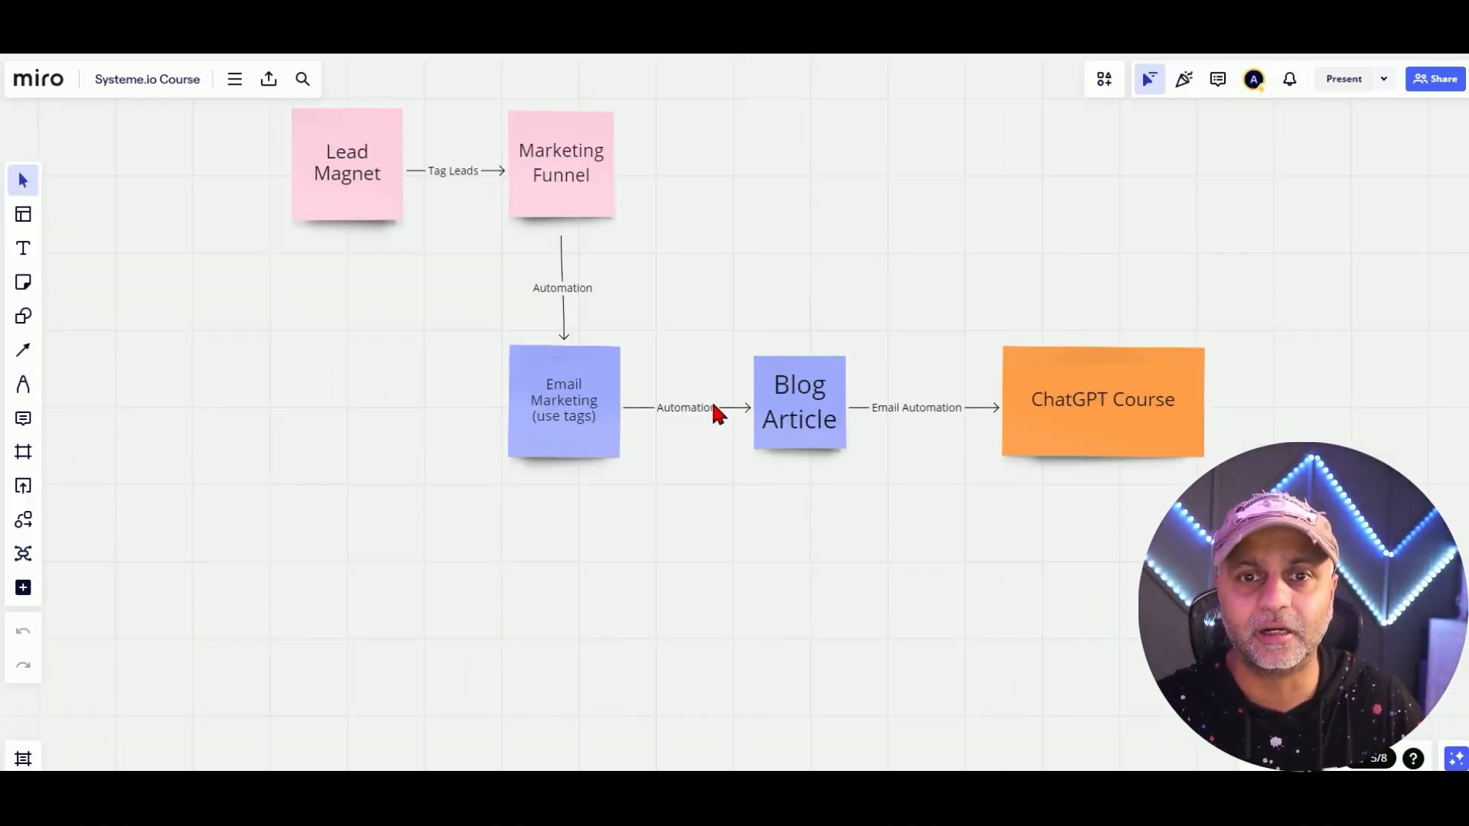
# Pan the Miro board along the Lead Magnet to ChatGPT Course flow and select the Blog Article note.
pyautogui.scroll(1, 710, 402)
pyautogui.moveTo(613, 166); pyautogui.dragTo(644, 295)
pyautogui.moveTo(711, 422)
pyautogui.mouseDown()
pyautogui.moveTo(495, 301)
pyautogui.moveTo(417, 393)
pyautogui.mouseUp()
pyautogui.click(515, 495)
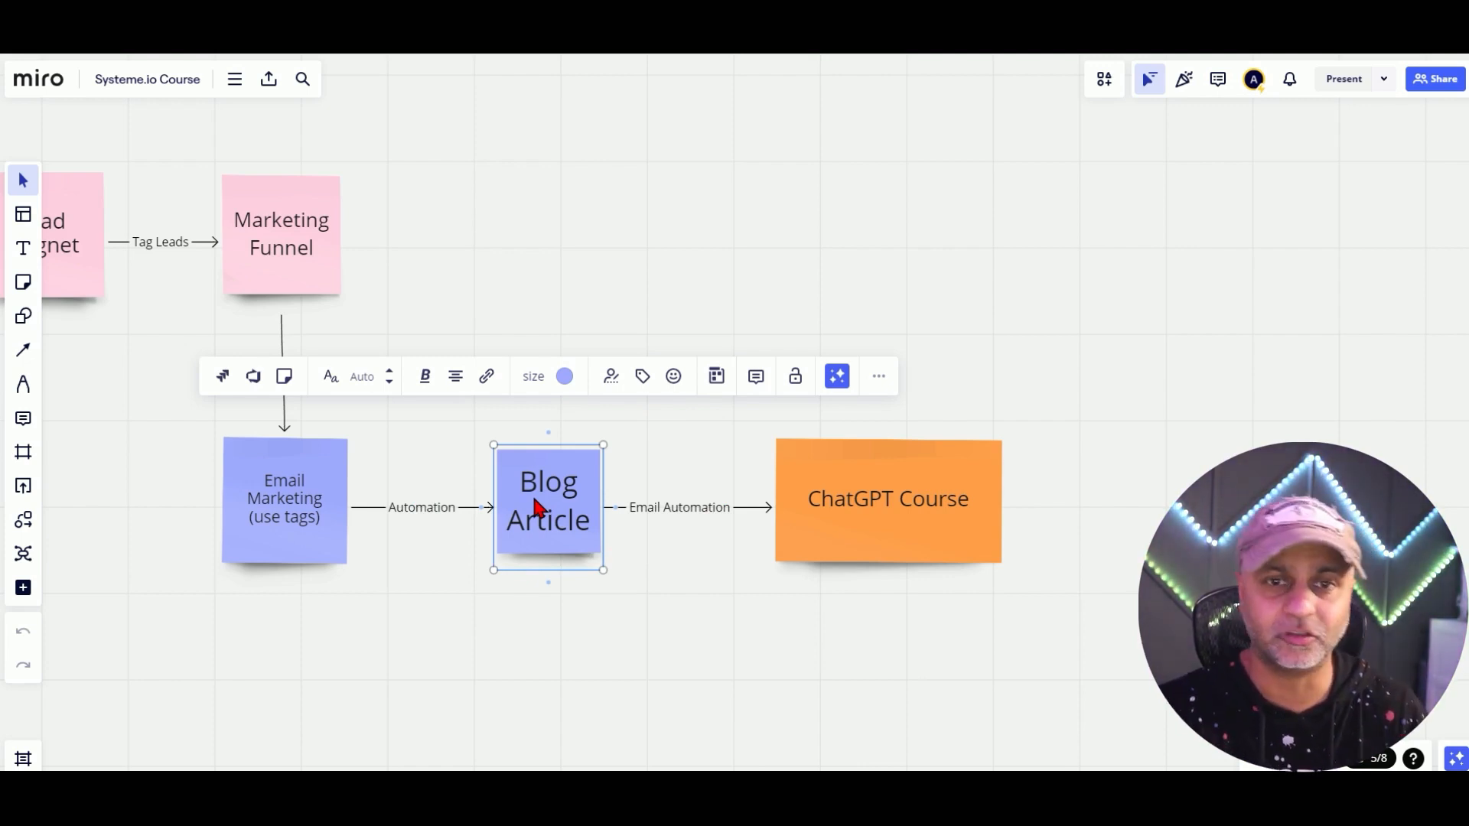
pyautogui.moveTo(478, 275); pyautogui.dragTo(585, 355)
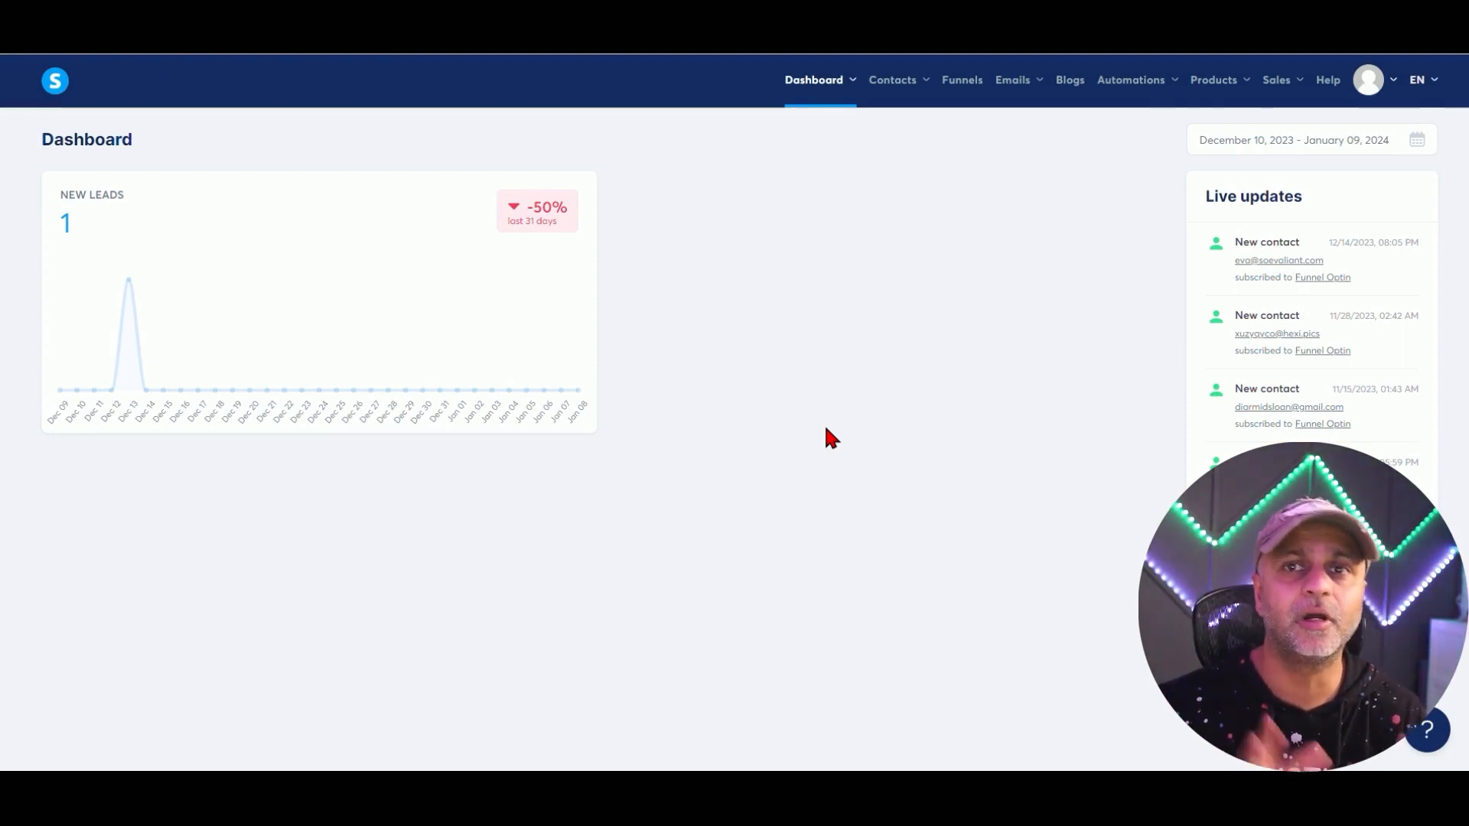
# Open the Funnels list from the top navigation bar.
pyautogui.click(972, 89)
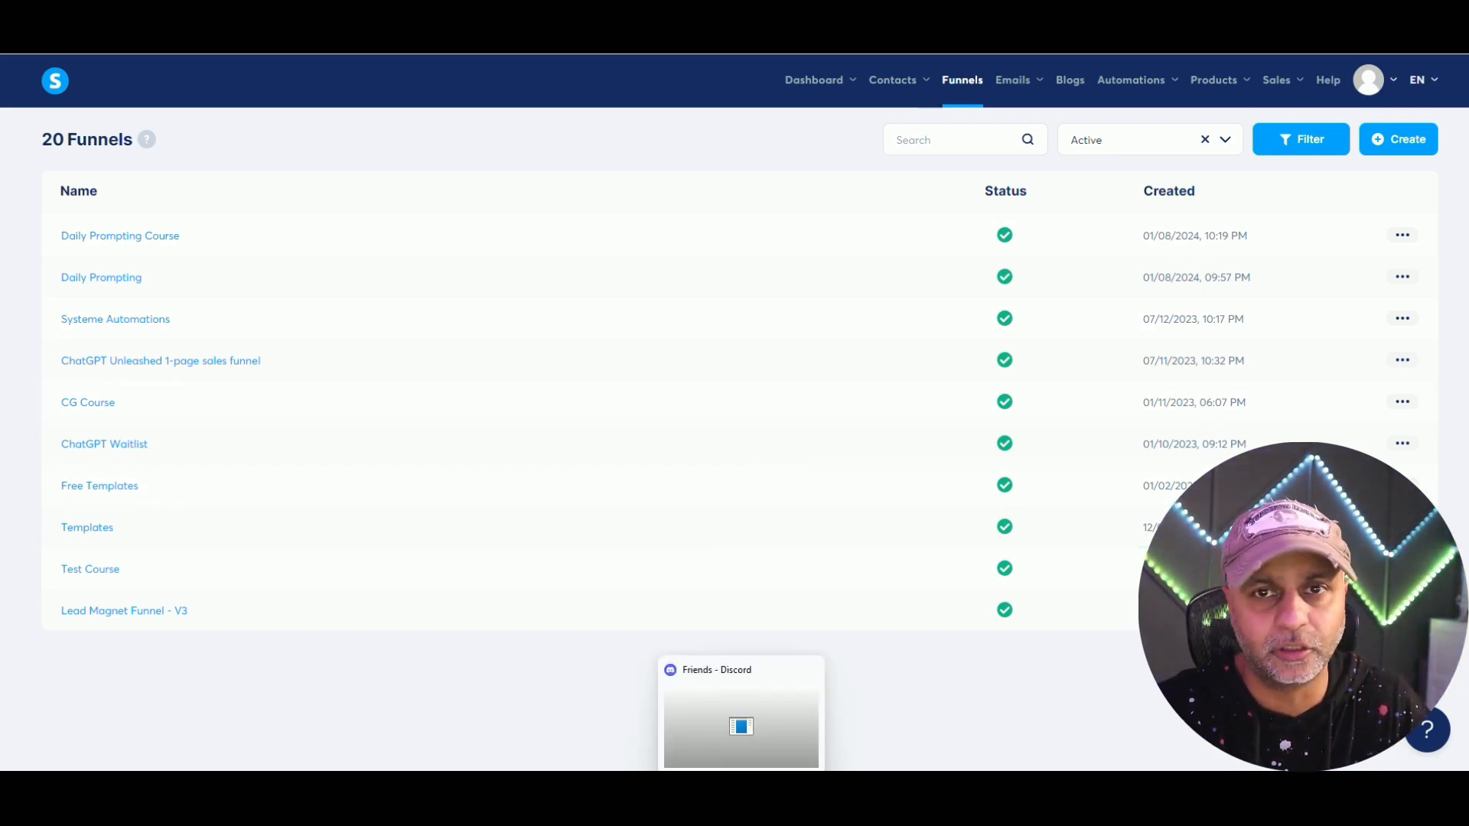
# Start a new funnel named 'The Daily Prompt Newsletter' on the custom funnels domain.
pyautogui.click(1395, 153)
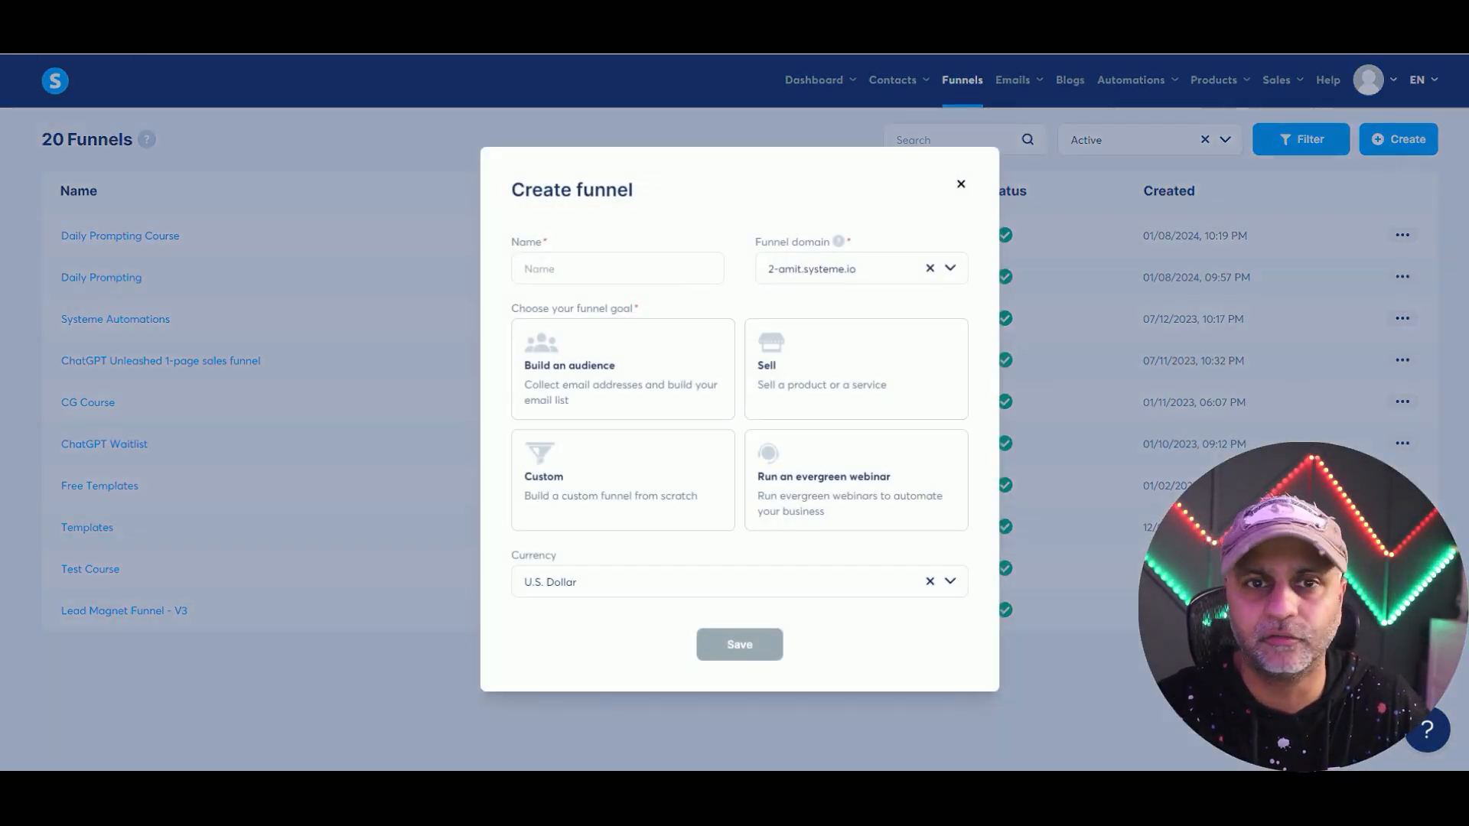
pyautogui.click(663, 267)
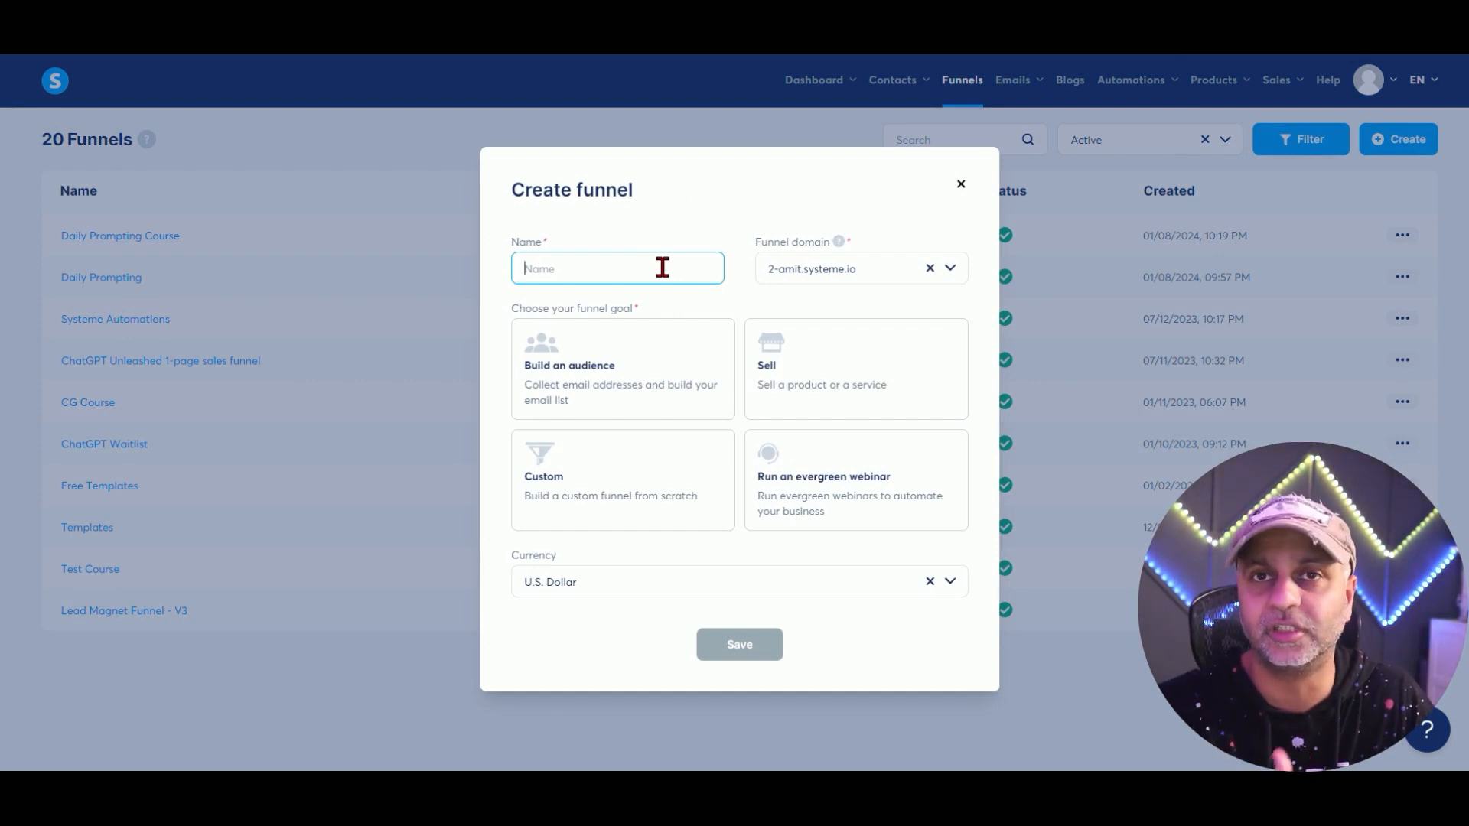
pyautogui.write('The Daily Prompt Newsletter')
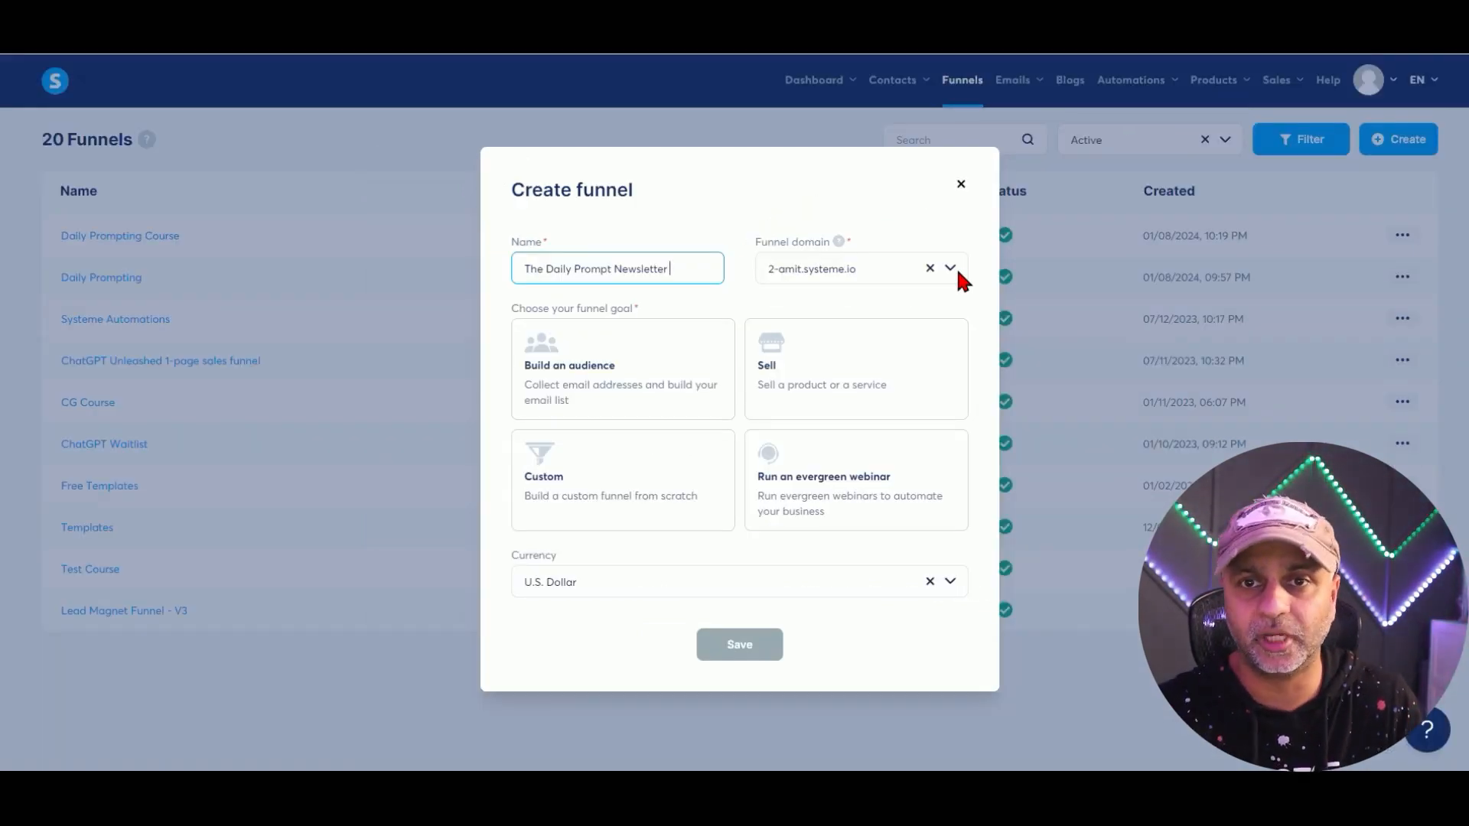
pyautogui.click(952, 268)
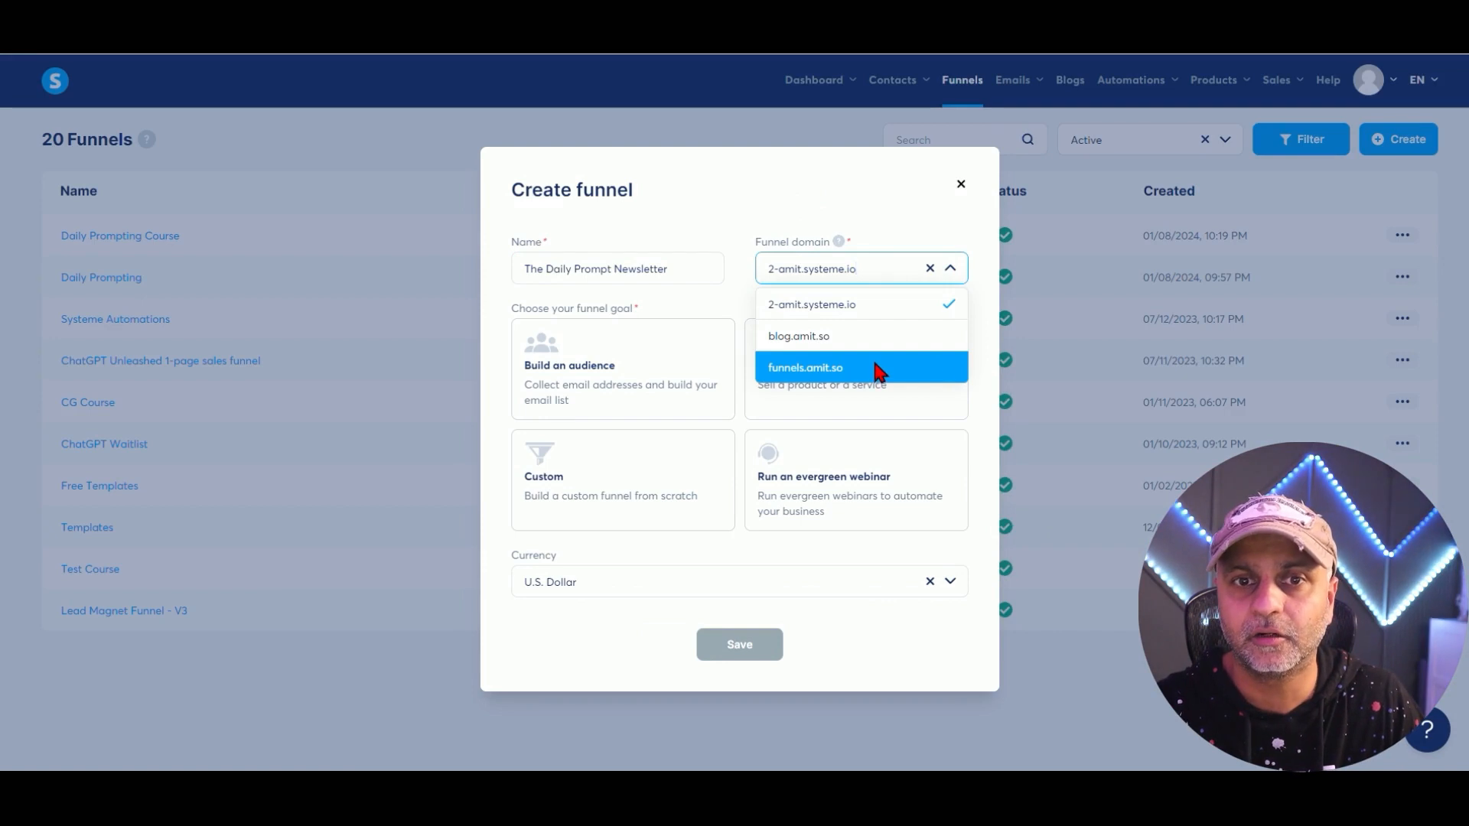
pyautogui.click(878, 369)
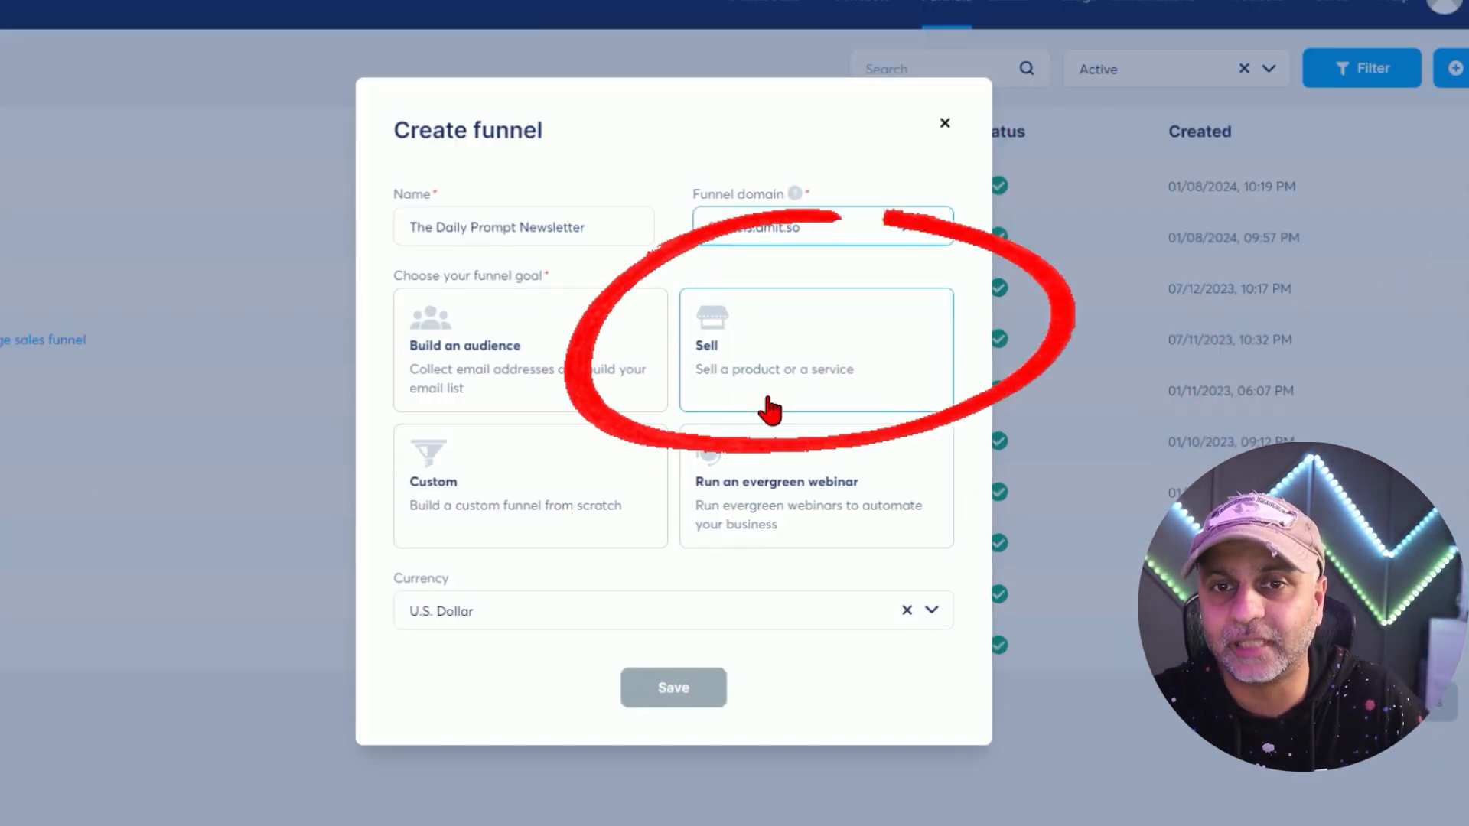
# Set the funnel goal to Sell after comparing the other goal options.
pyautogui.click(816, 409)
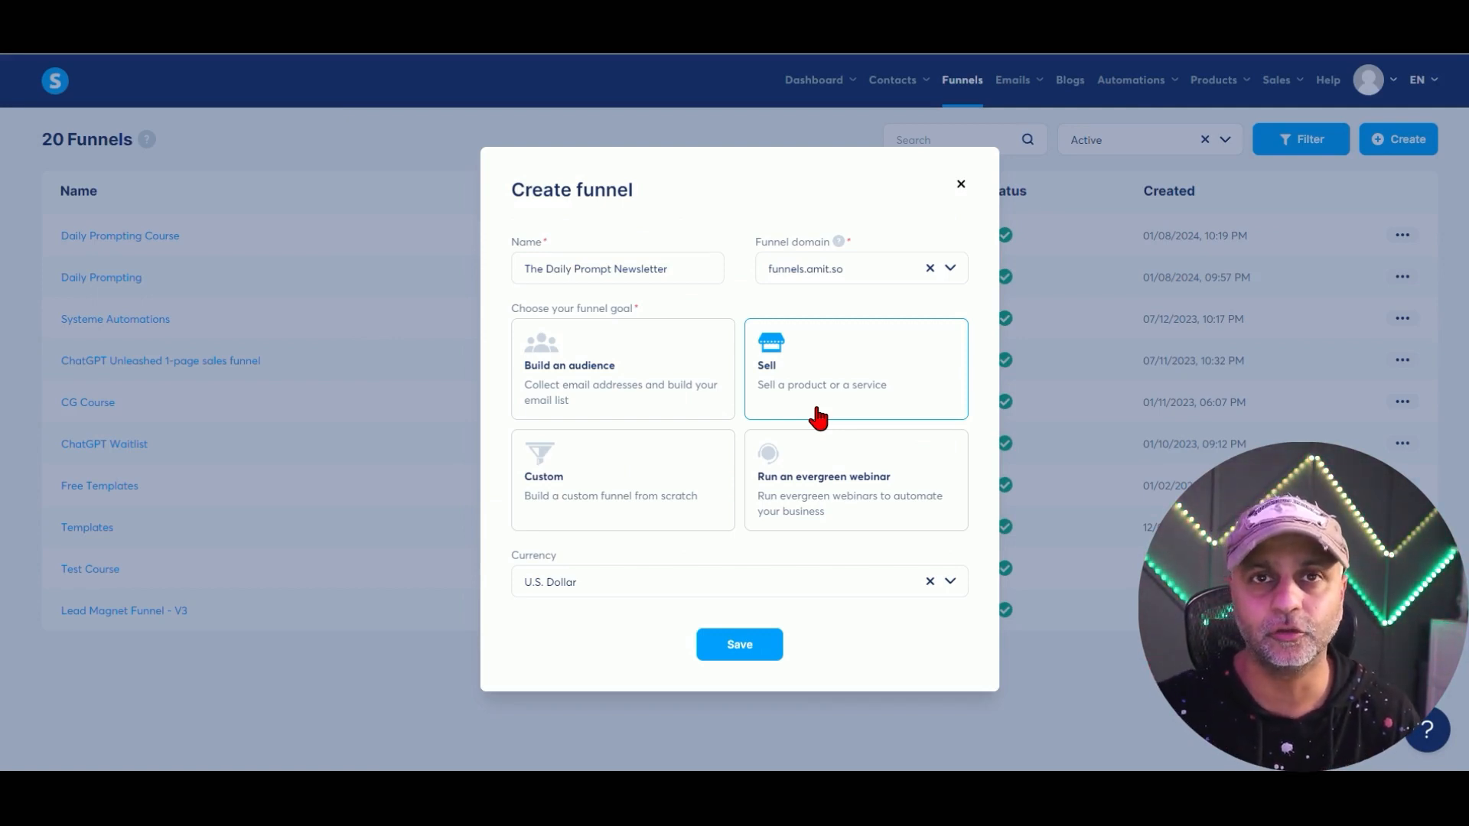
pyautogui.click(702, 394)
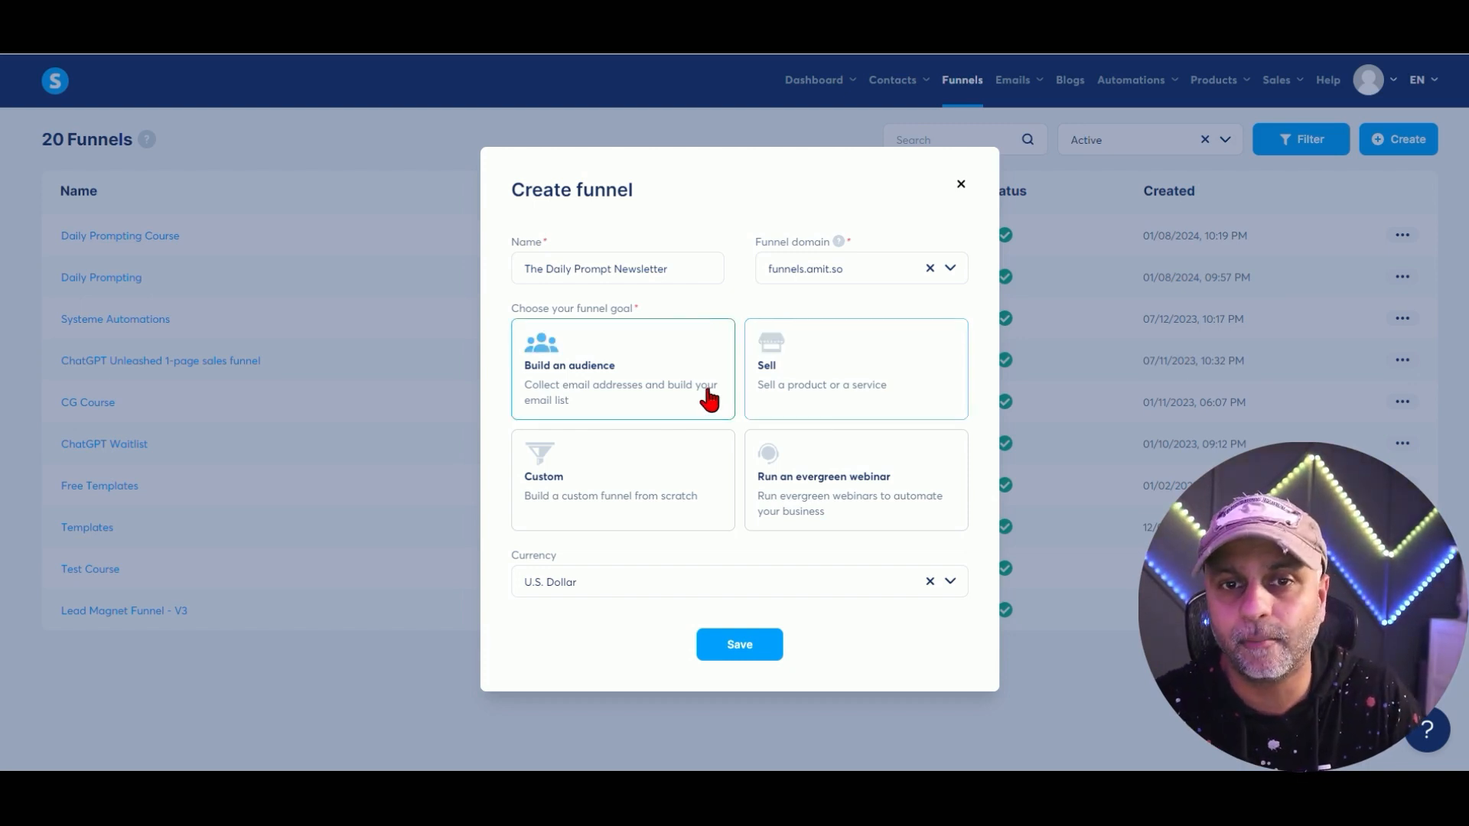
pyautogui.click(858, 352)
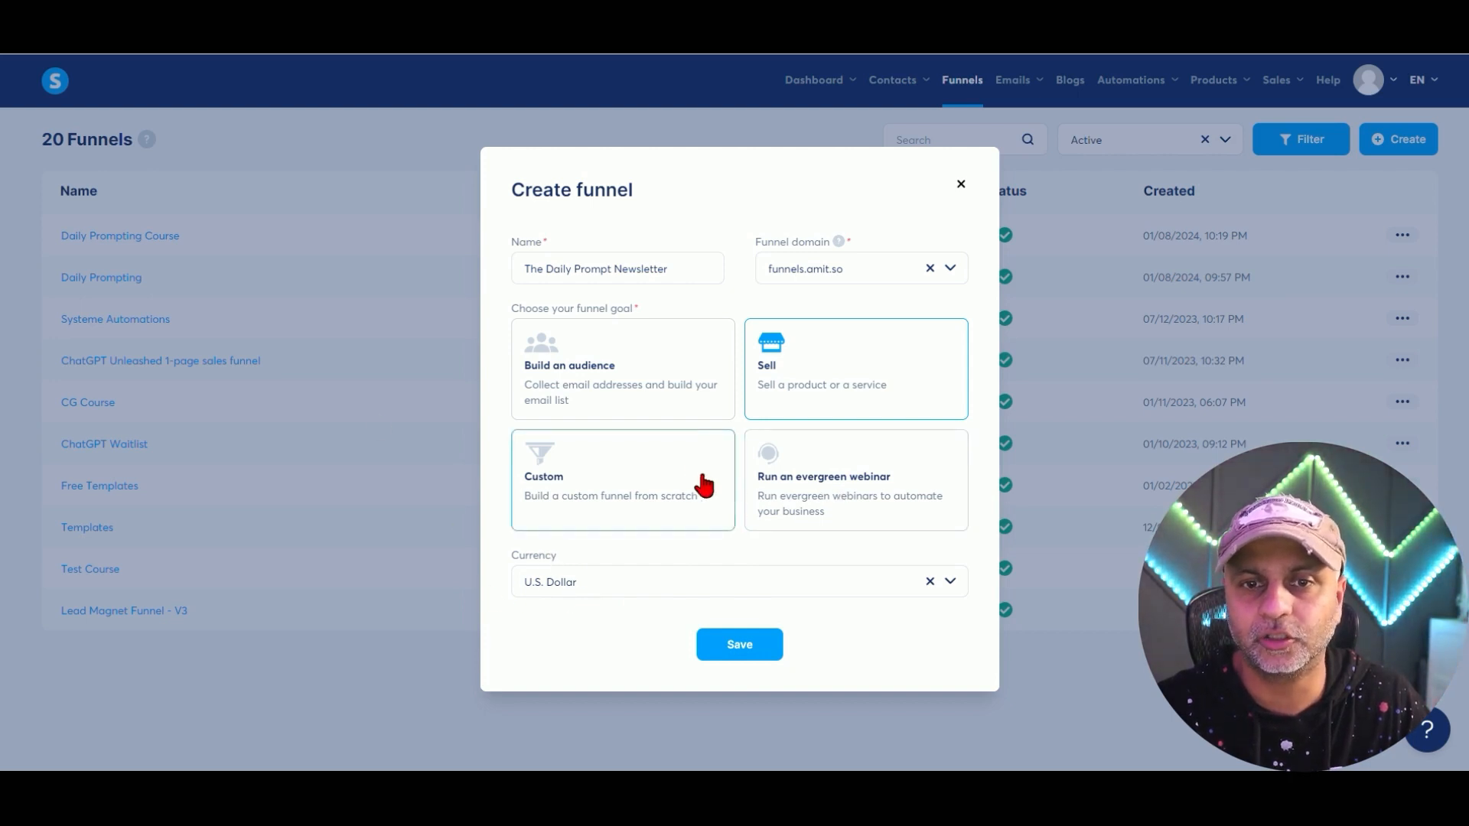
pyautogui.click(794, 505)
pyautogui.click(548, 498)
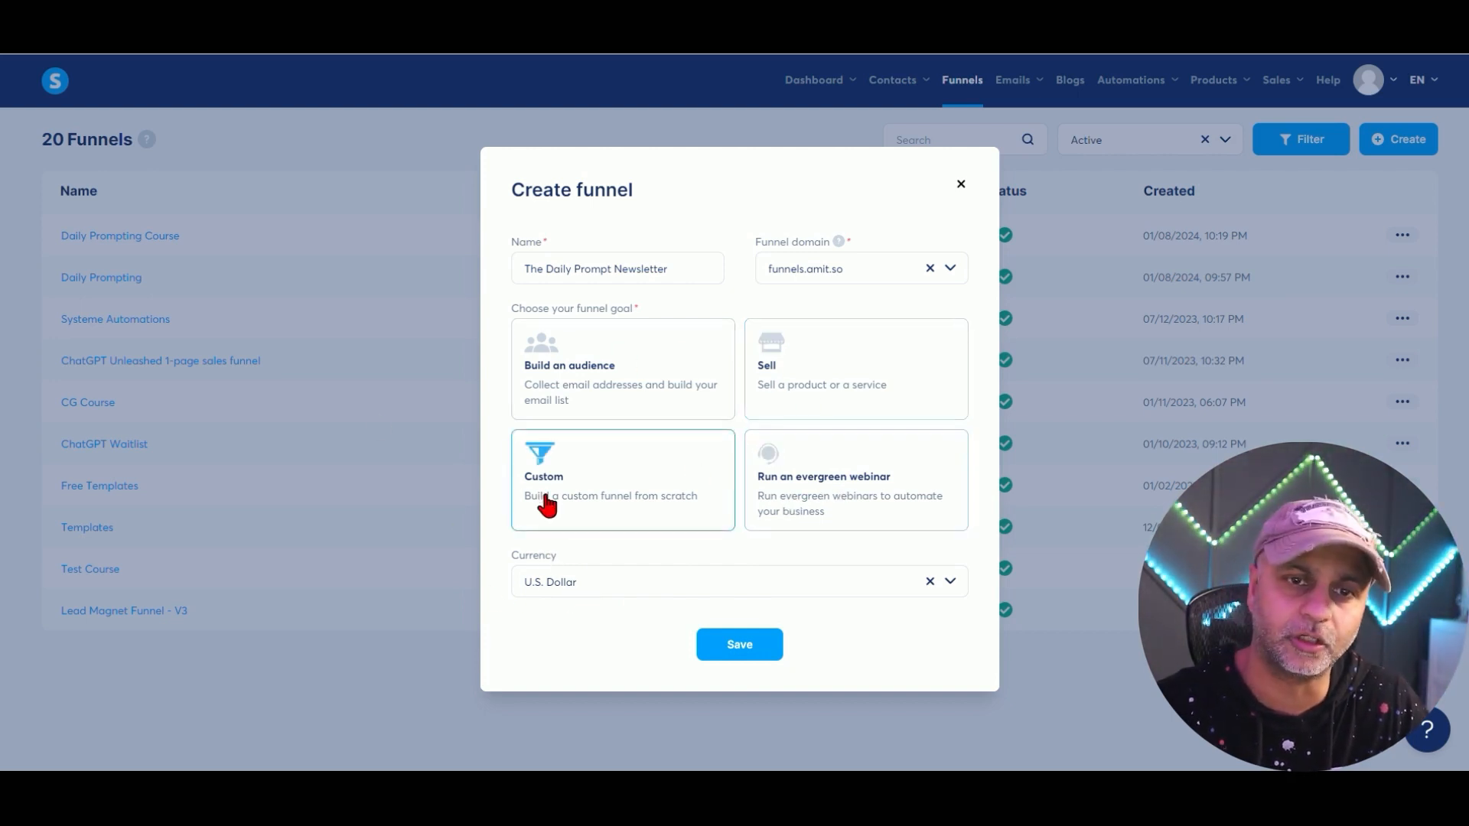
pyautogui.click(608, 394)
pyautogui.click(874, 386)
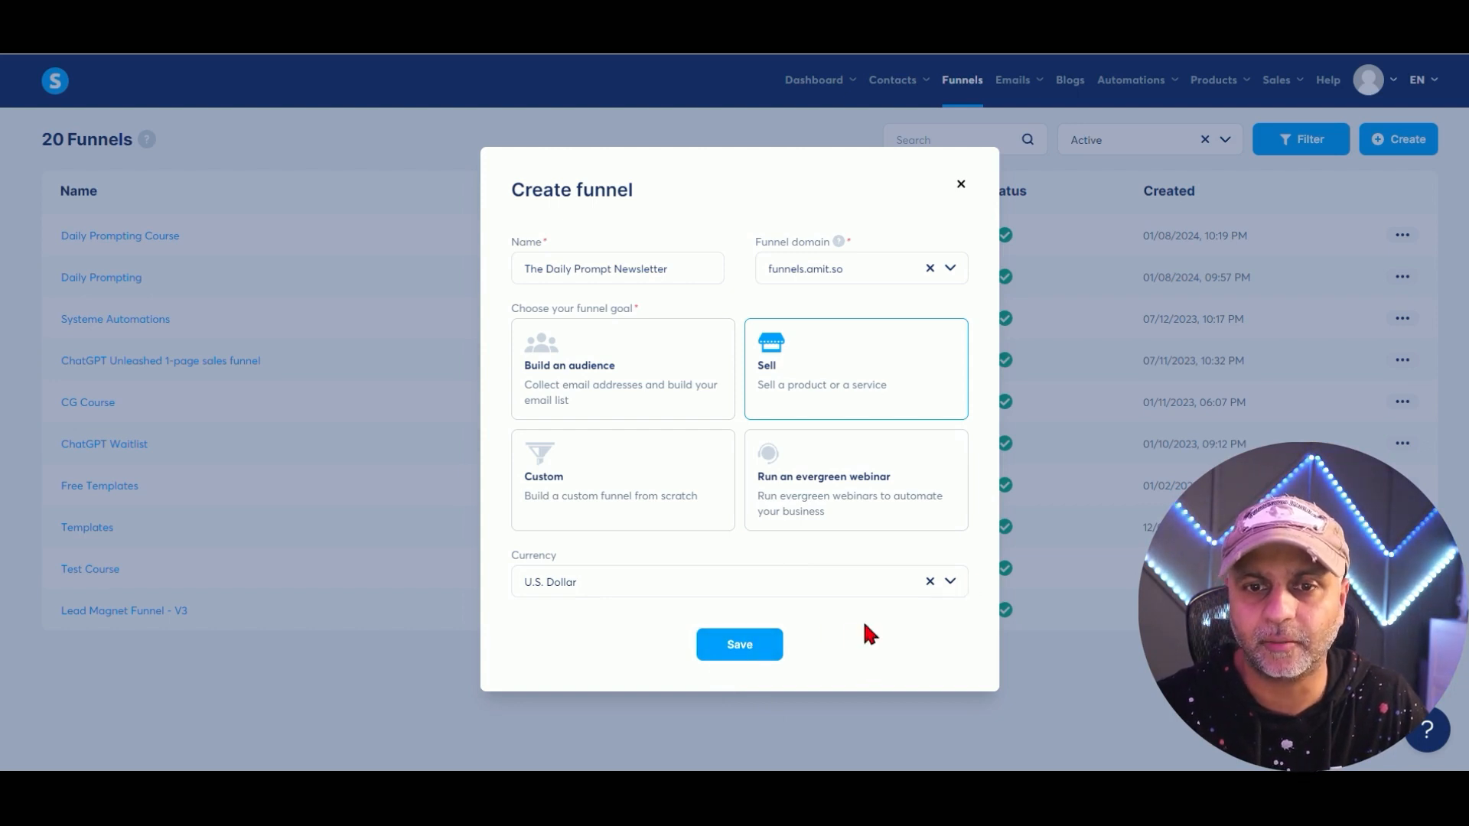
# Set the currency to U.S. Dollar and save the new funnel.
pyautogui.click(929, 580)
pyautogui.click(952, 581)
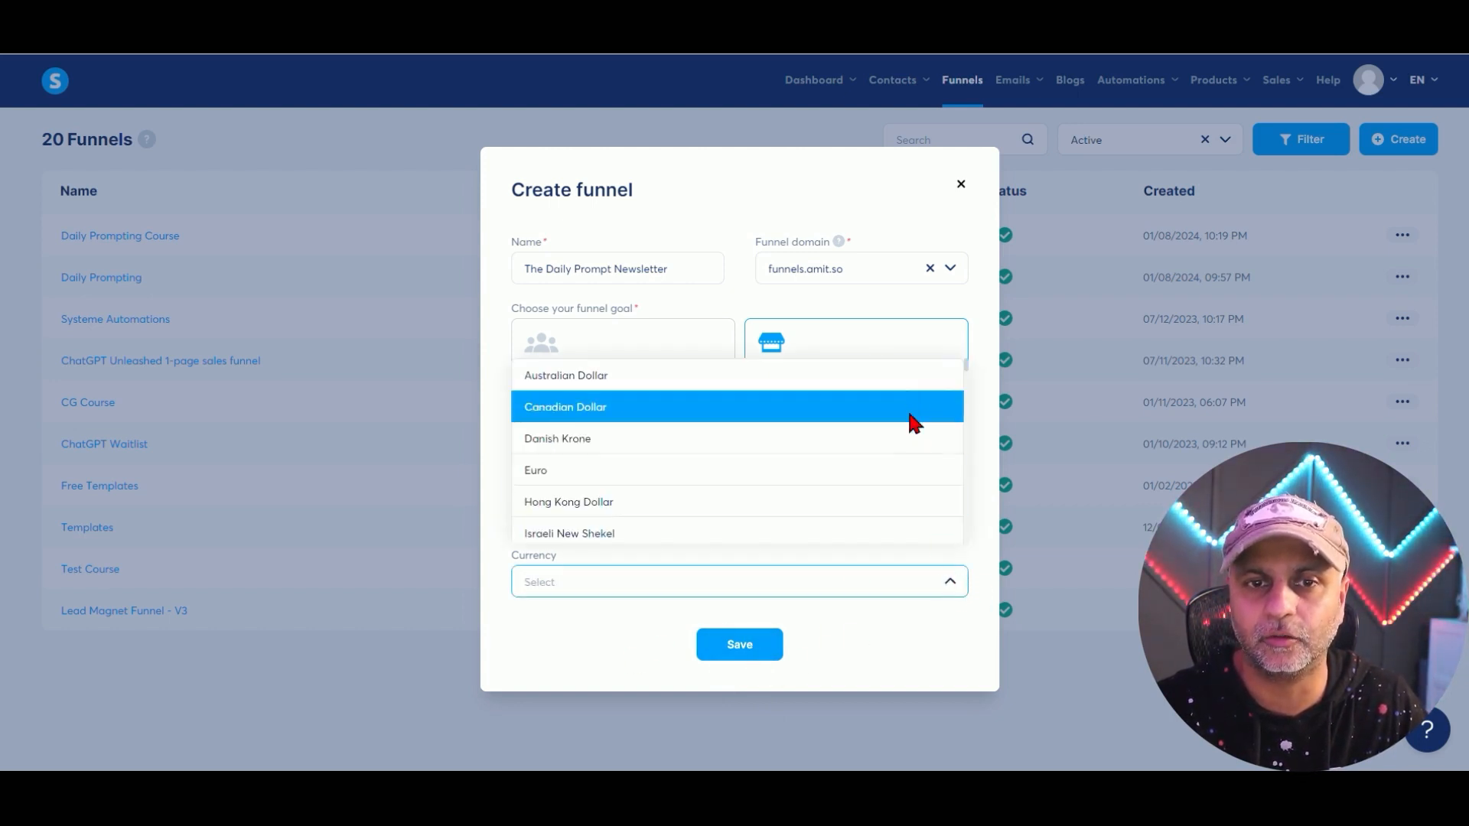
pyautogui.scroll(-1, 892, 468)
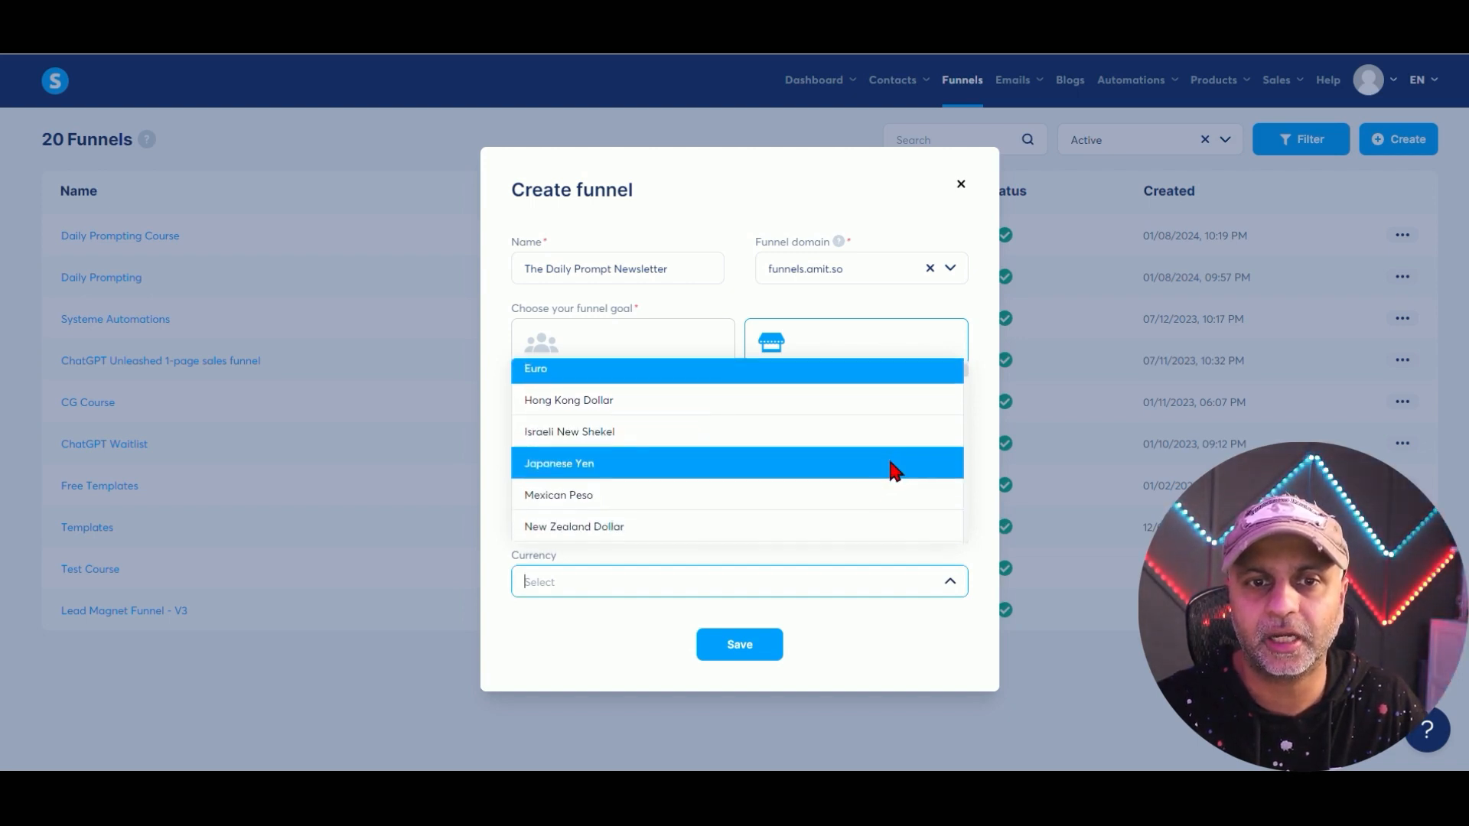
pyautogui.scroll(-3, 892, 469)
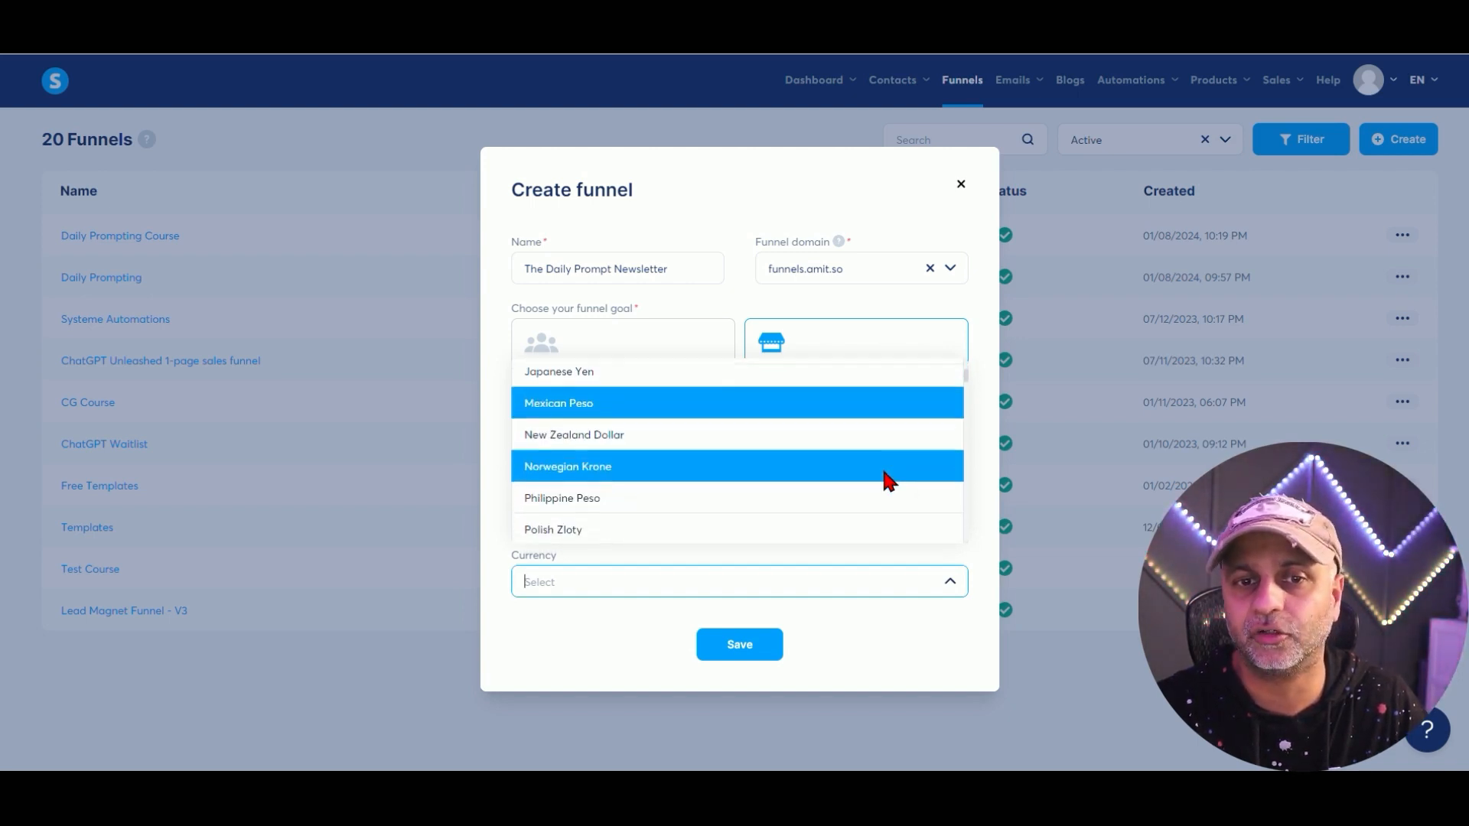
pyautogui.scroll(-2, 887, 480)
pyautogui.scroll(1, 888, 481)
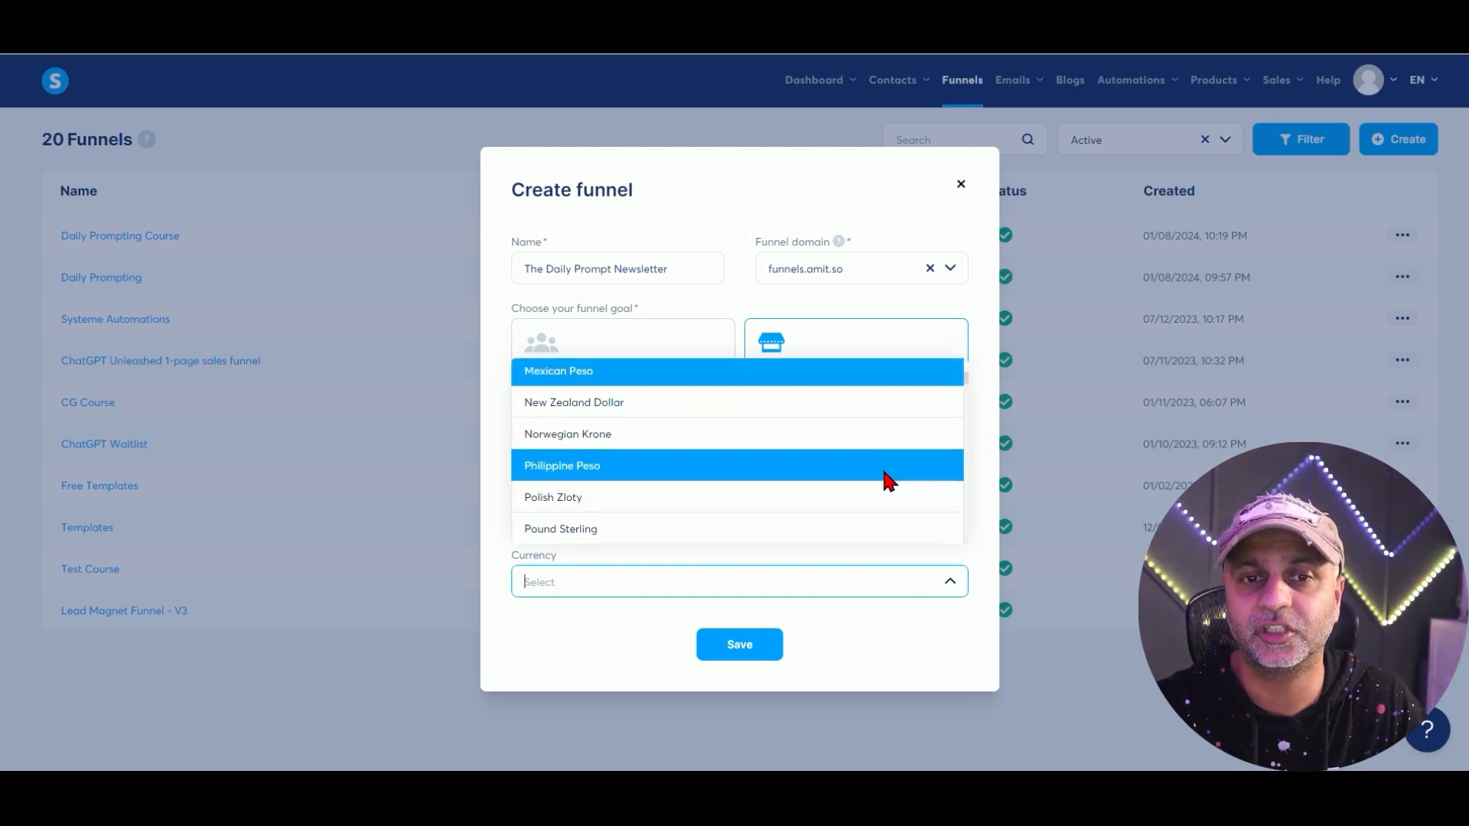
pyautogui.scroll(-1, 887, 480)
pyautogui.scroll(-2, 881, 474)
pyautogui.click(676, 583)
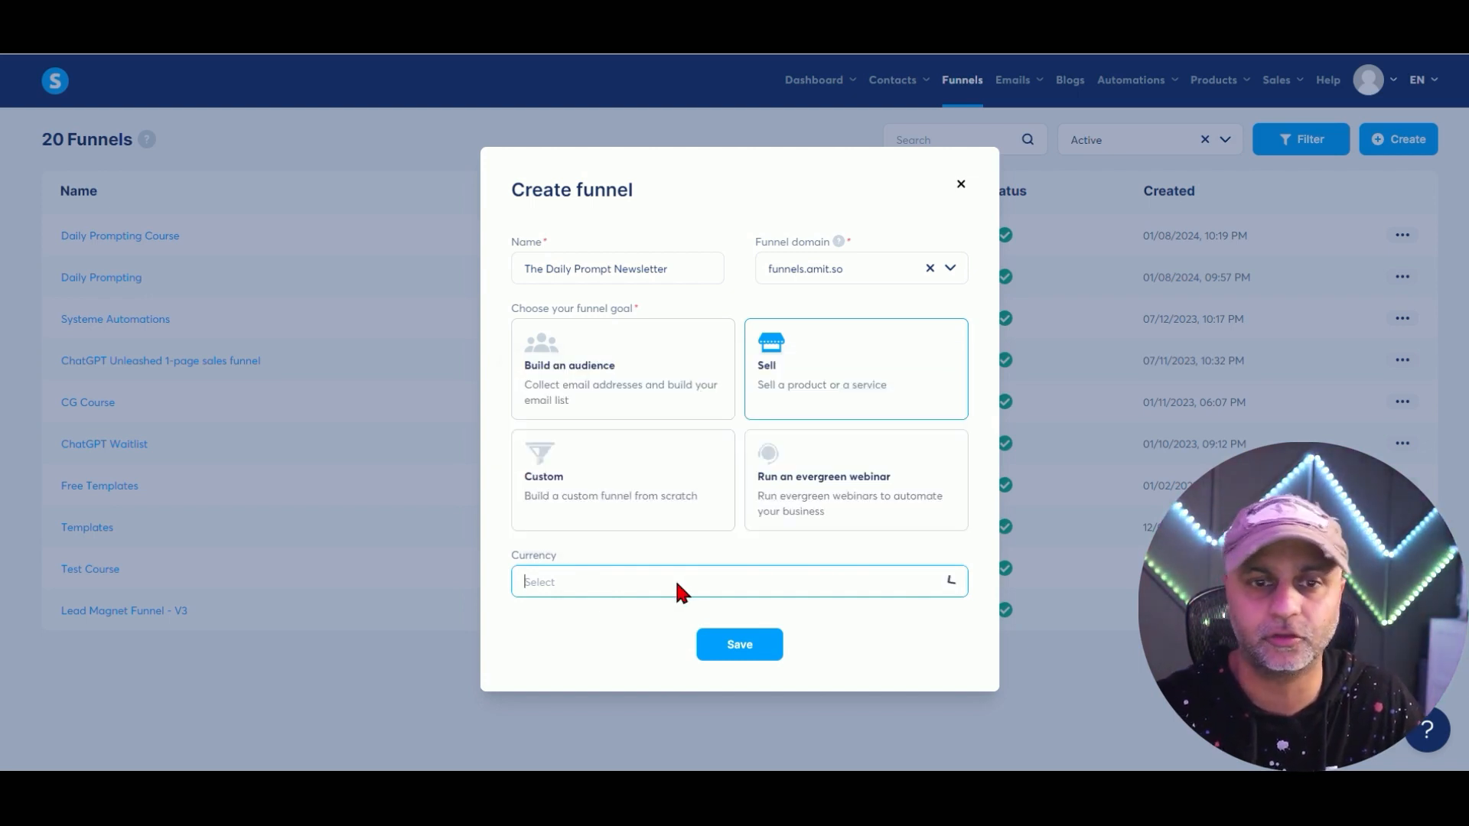
pyautogui.write('u.')
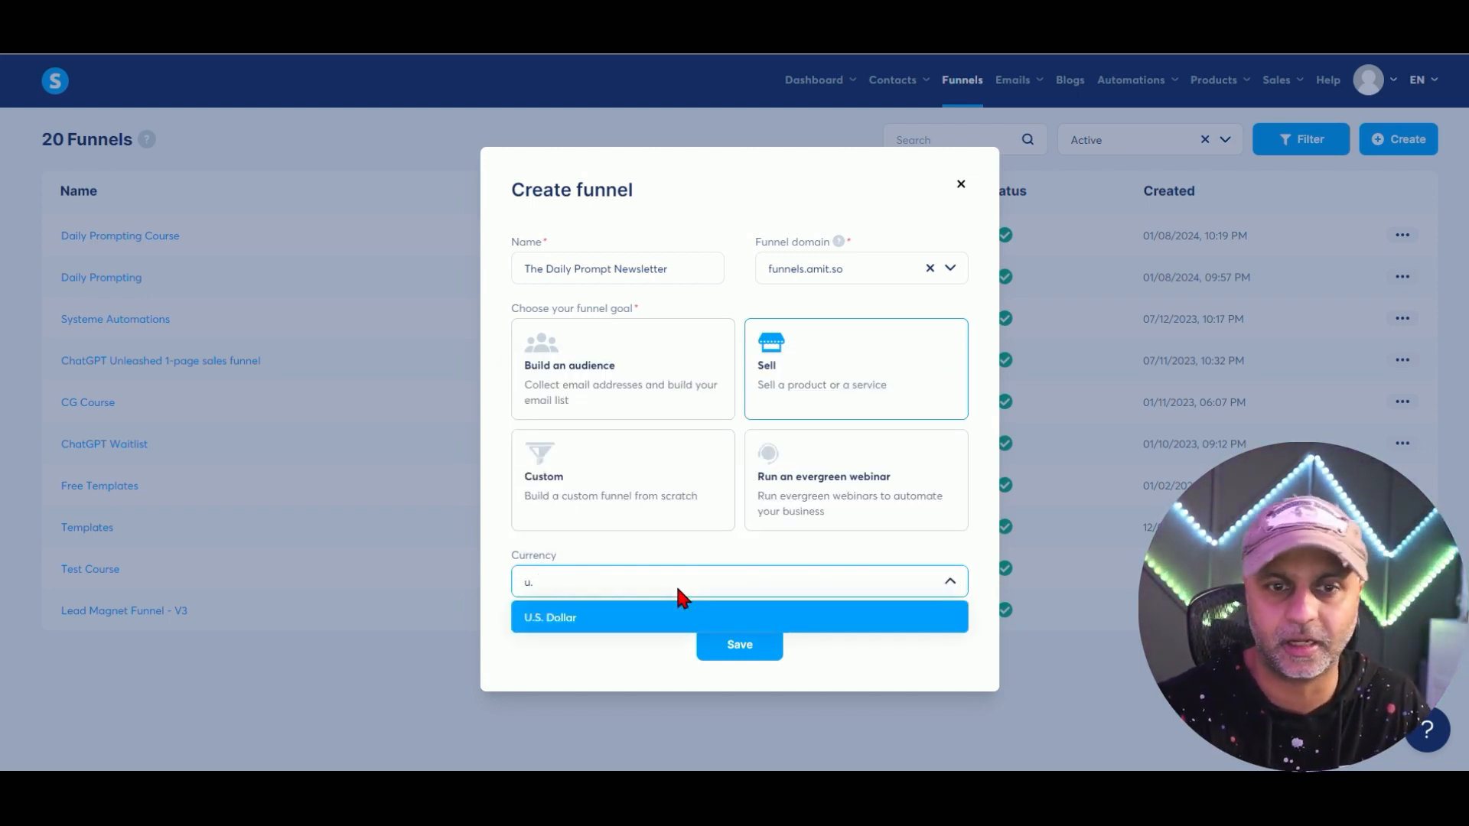
pyautogui.click(581, 616)
pyautogui.click(771, 648)
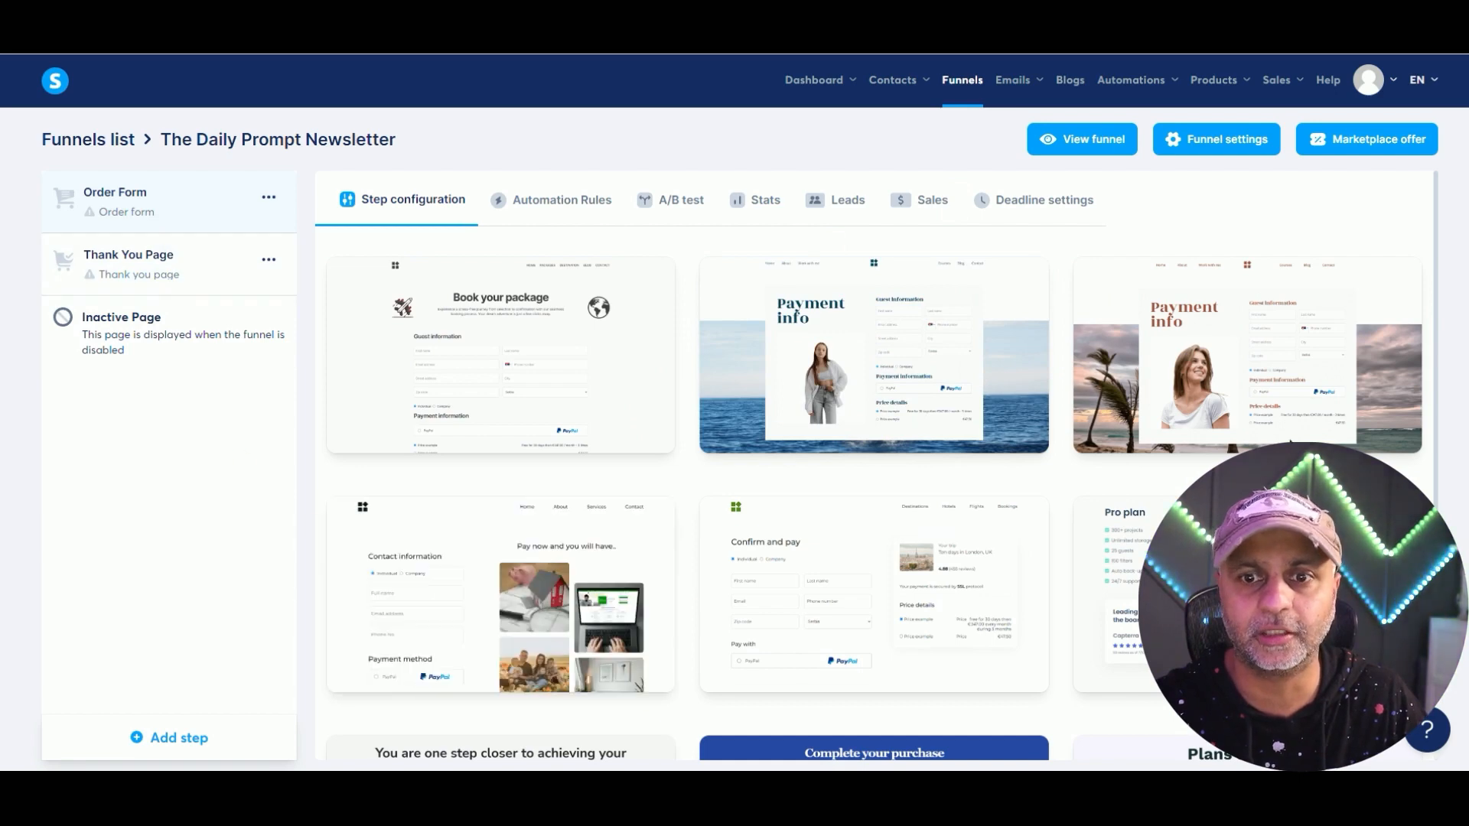
# Apply the 'only ALL-IN-ONE tool for your marketing needs' template to the Order Form step.
pyautogui.moveTo(1178, 314)
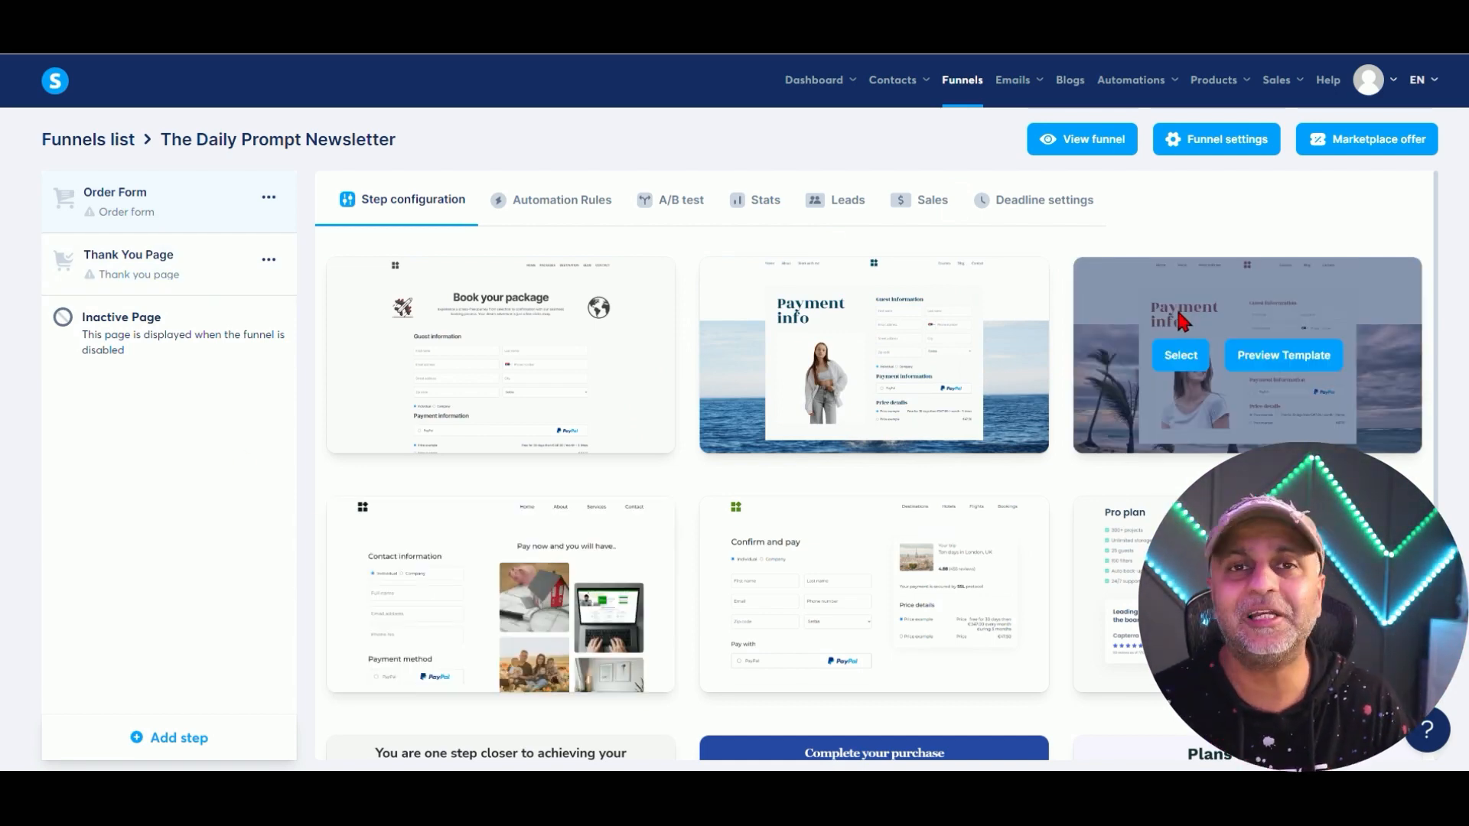
pyautogui.scroll(-3, 976, 497)
pyautogui.scroll(-1, 976, 490)
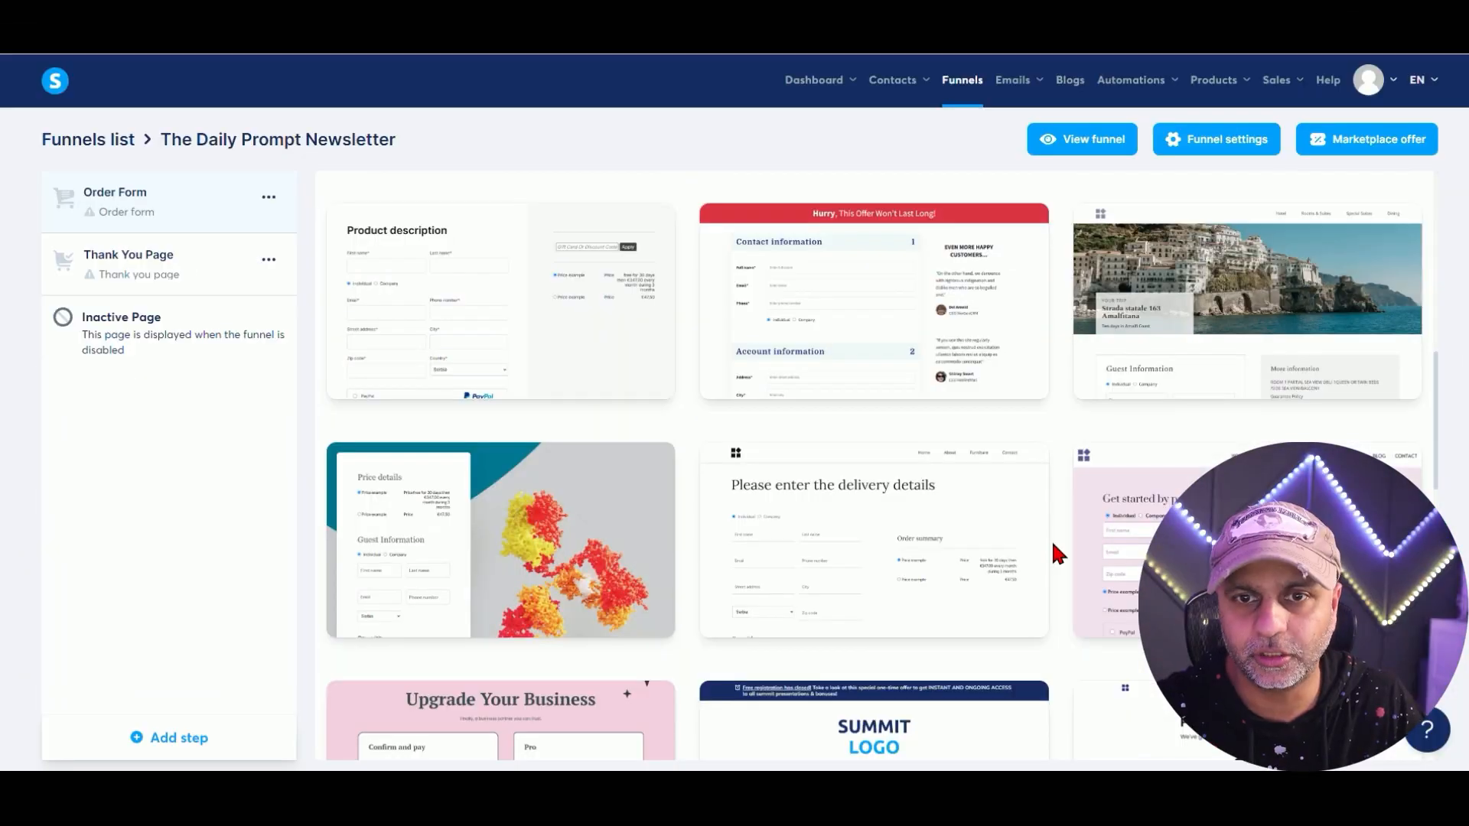
pyautogui.scroll(-5, 1051, 538)
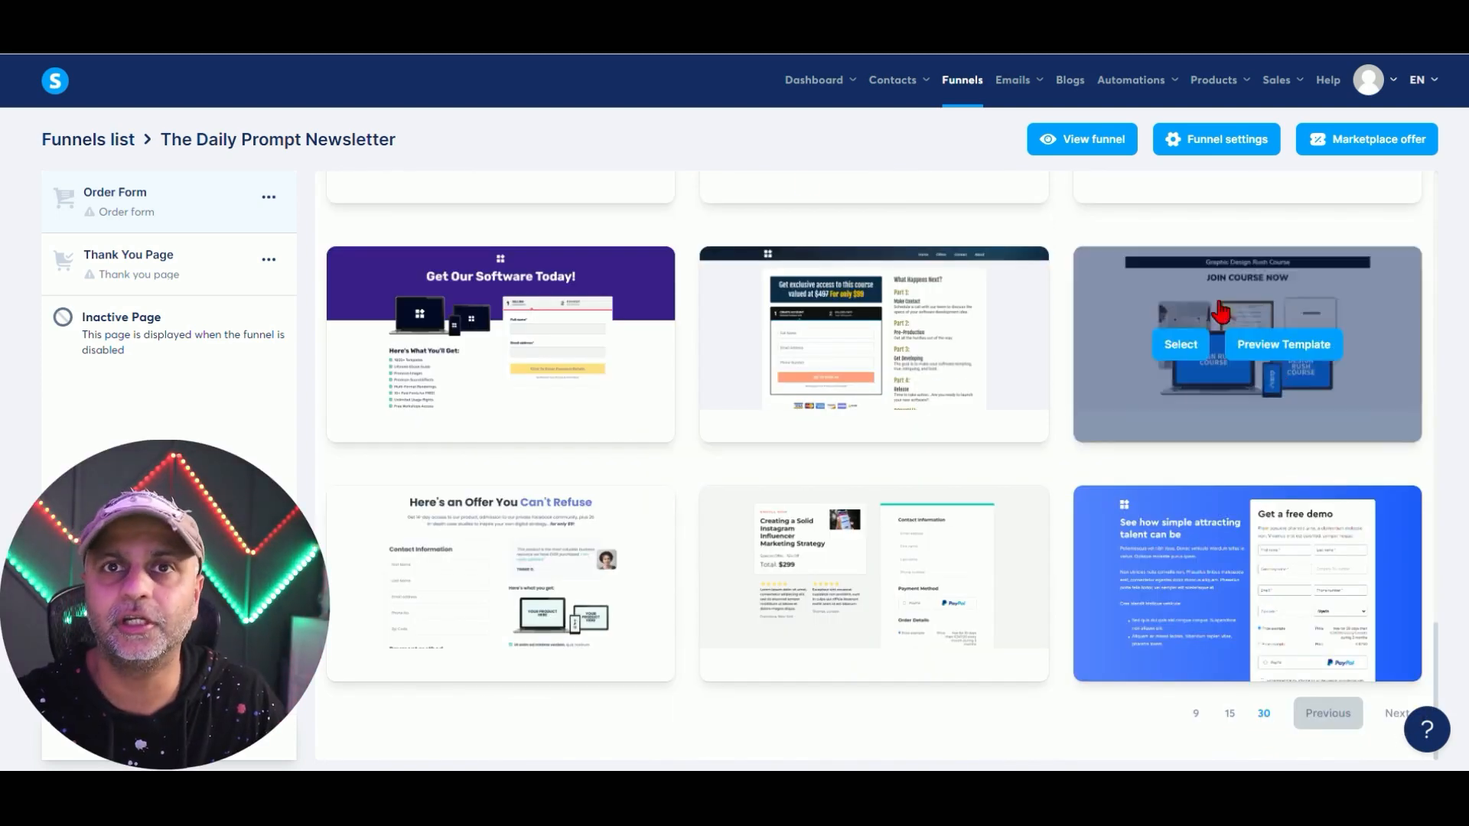
pyautogui.moveTo(1444, 671); pyautogui.dragTo(1435, 499)
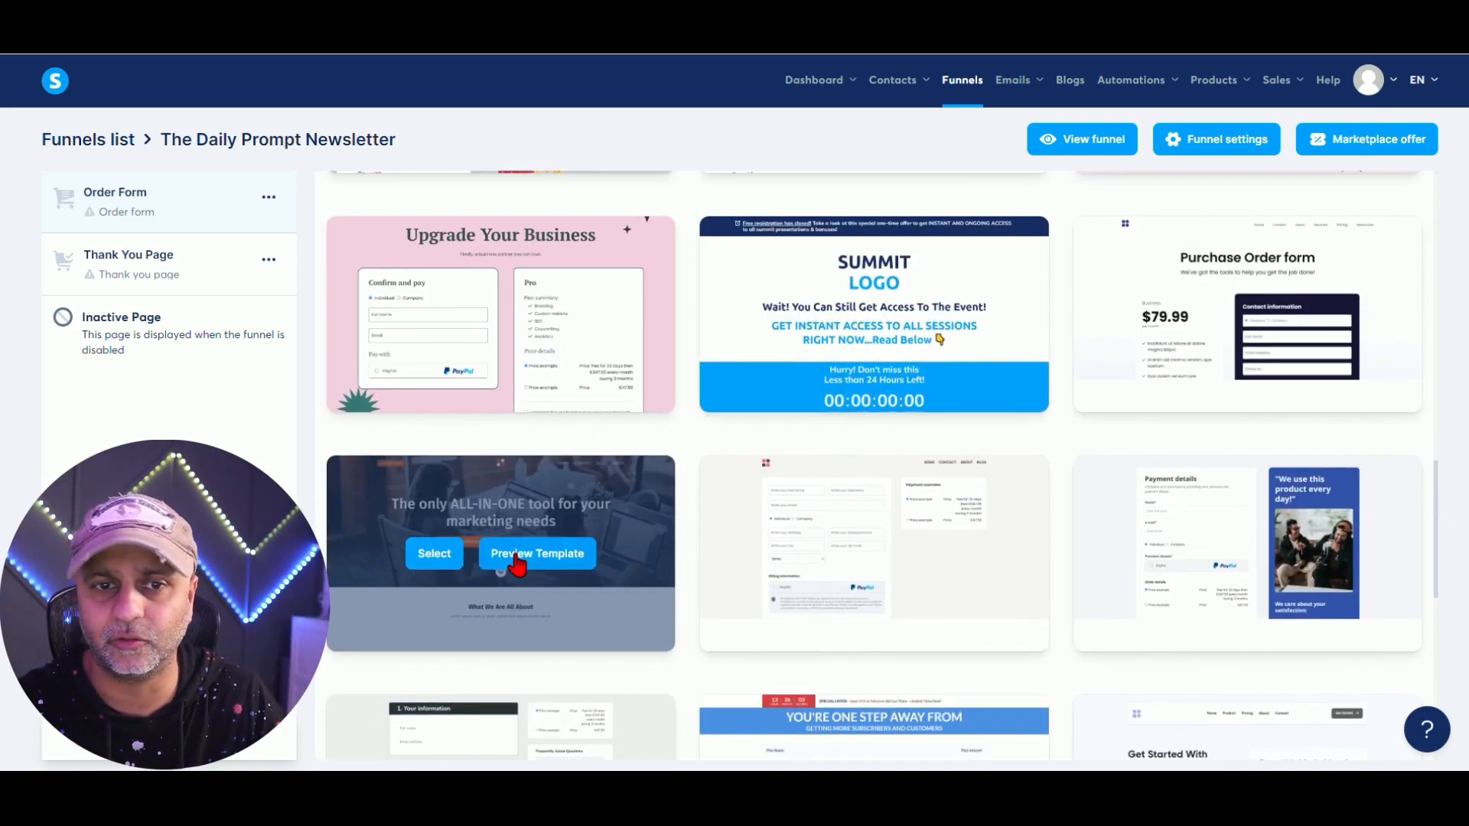
pyautogui.click(440, 556)
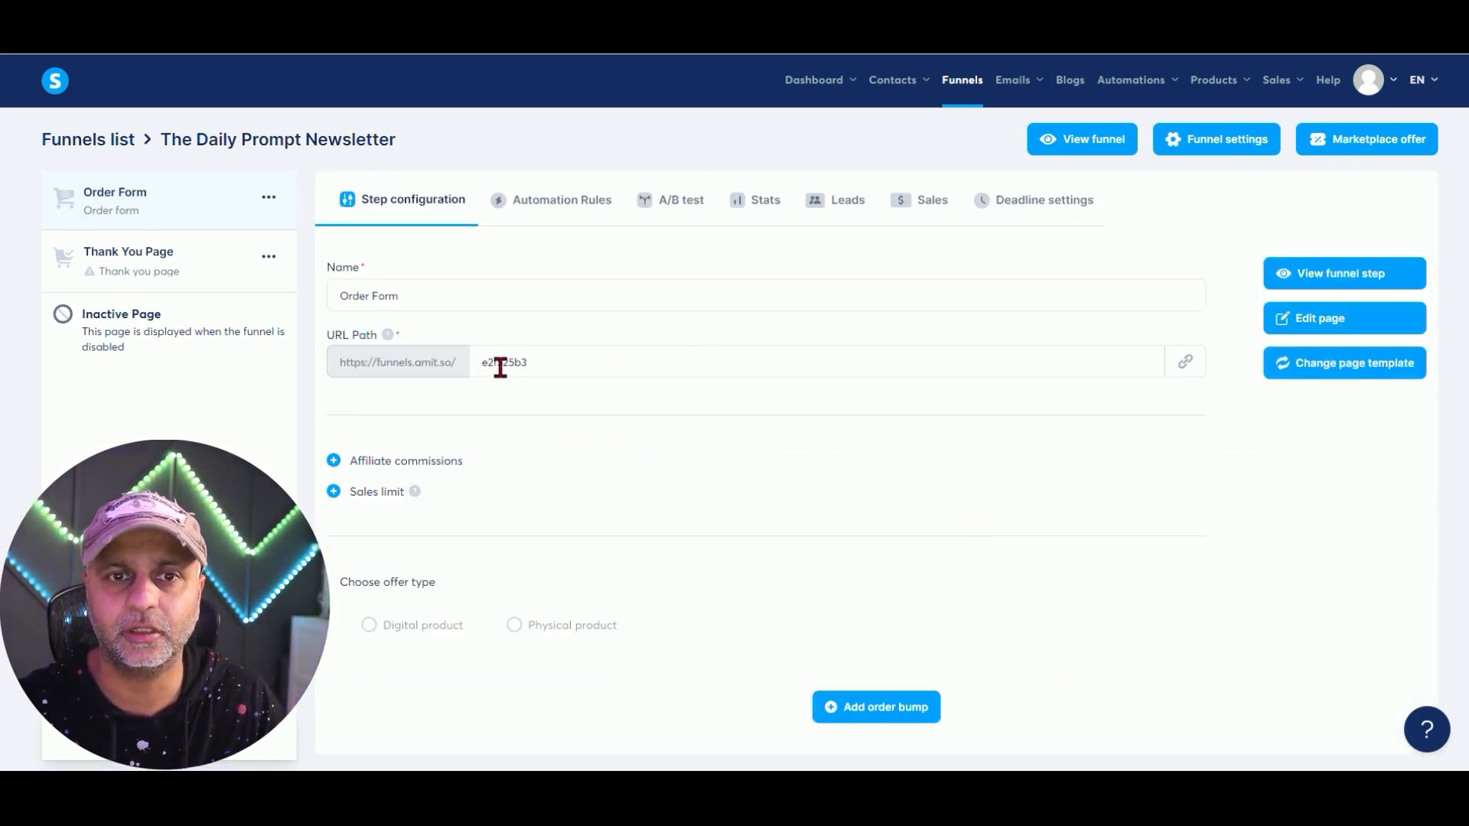
# Rename the step to 'The Sales Page' and set its URL path to chatgpt-course-buynow.
pyautogui.click(461, 299)
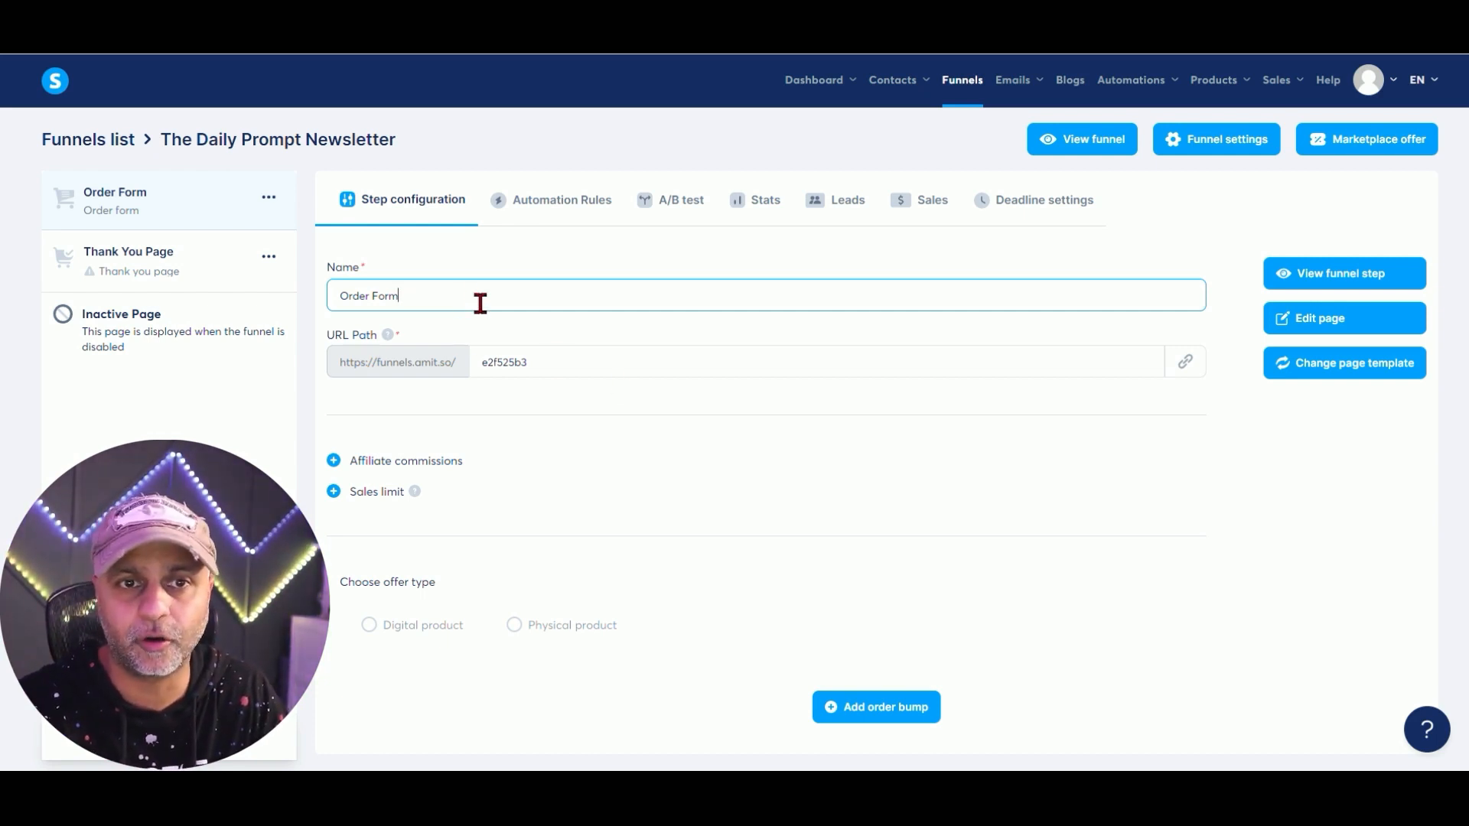
pyautogui.hotkey('ctrl', 'a')
pyautogui.write('The Sal')
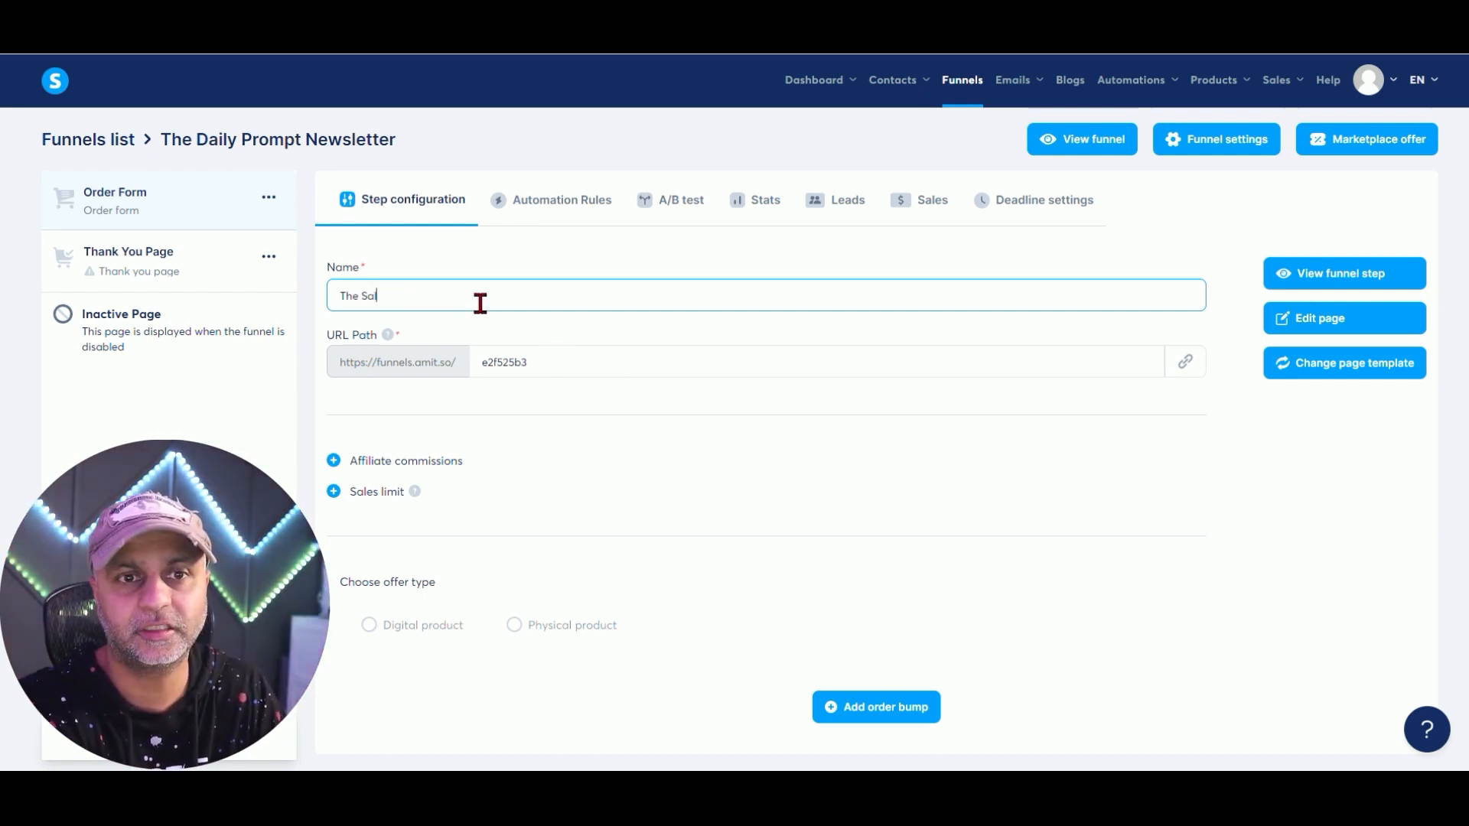
pyautogui.write('es Page')
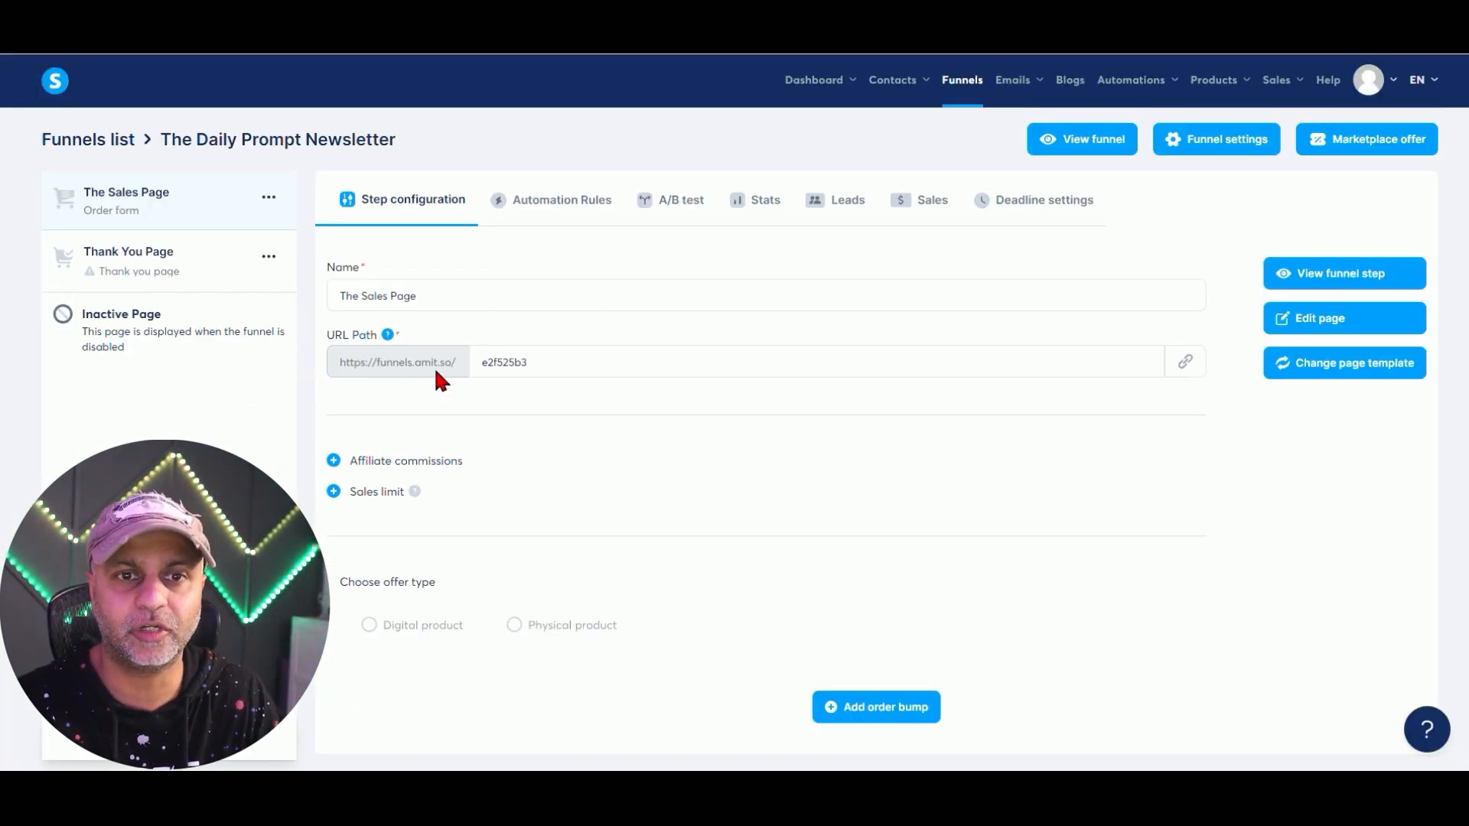
pyautogui.doubleClick(655, 303)
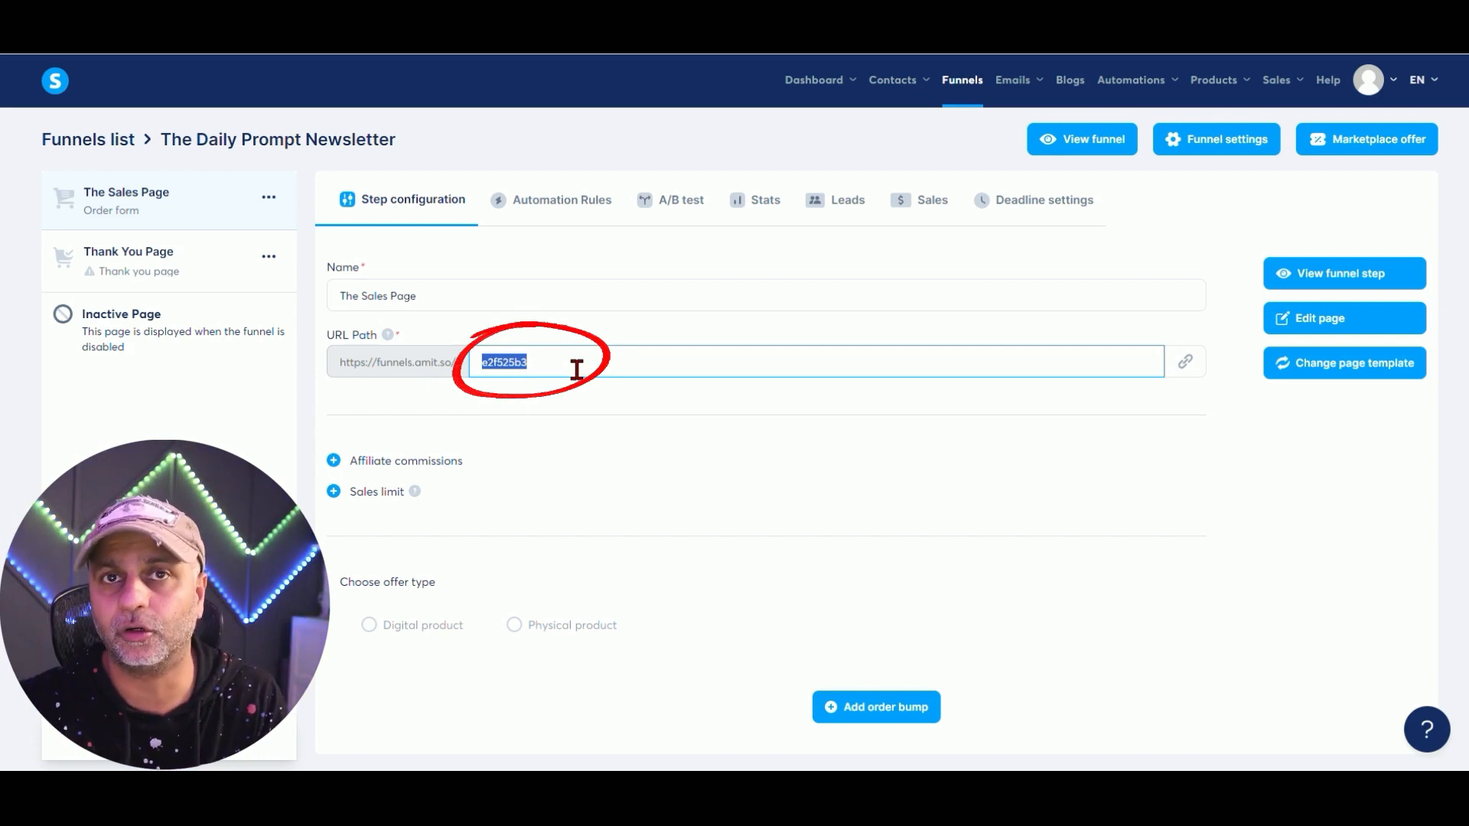
pyautogui.write('chatgpt-course')
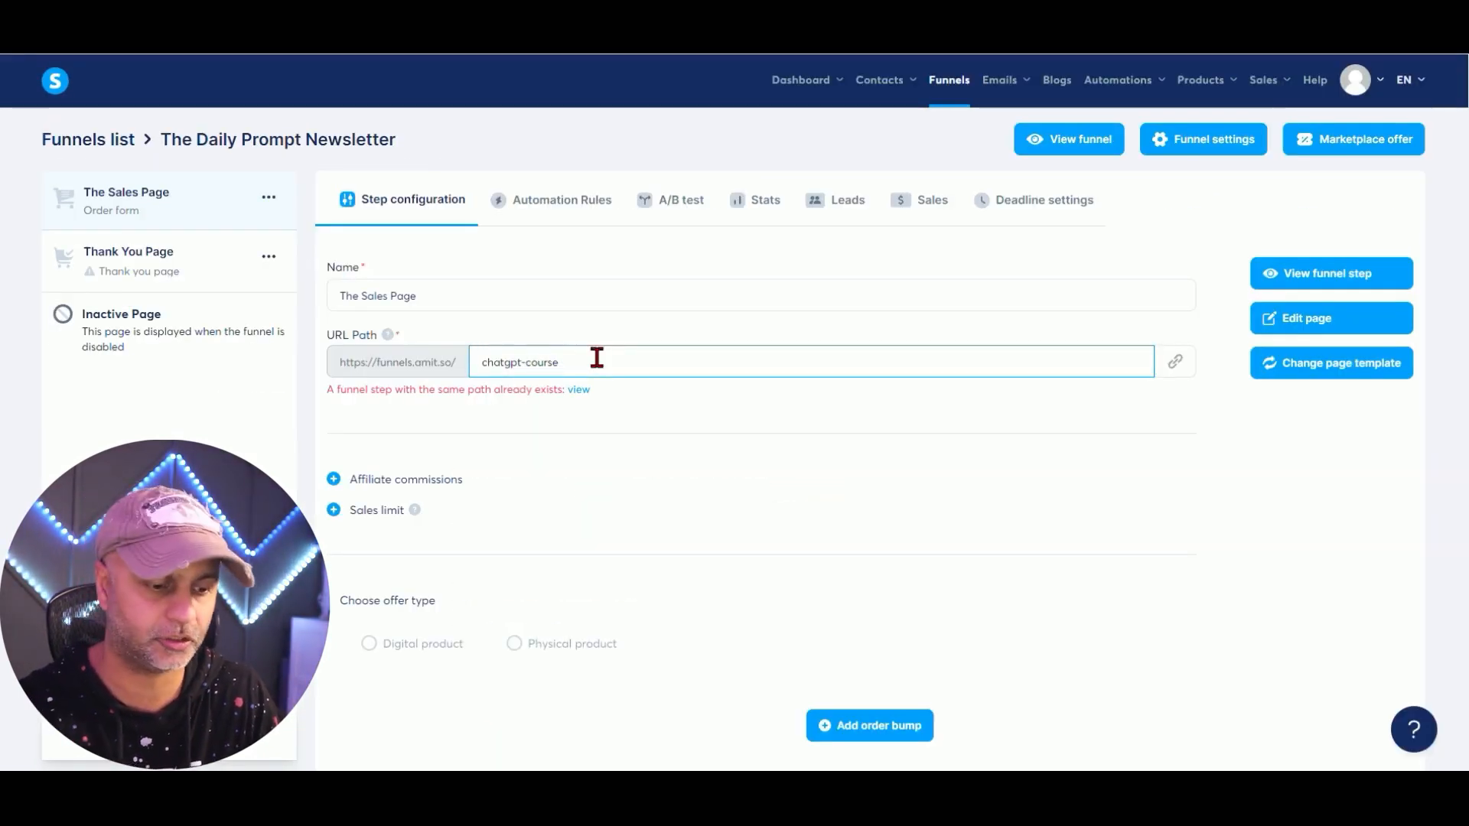
pyautogui.write('-buynow')
pyautogui.press('Tab')
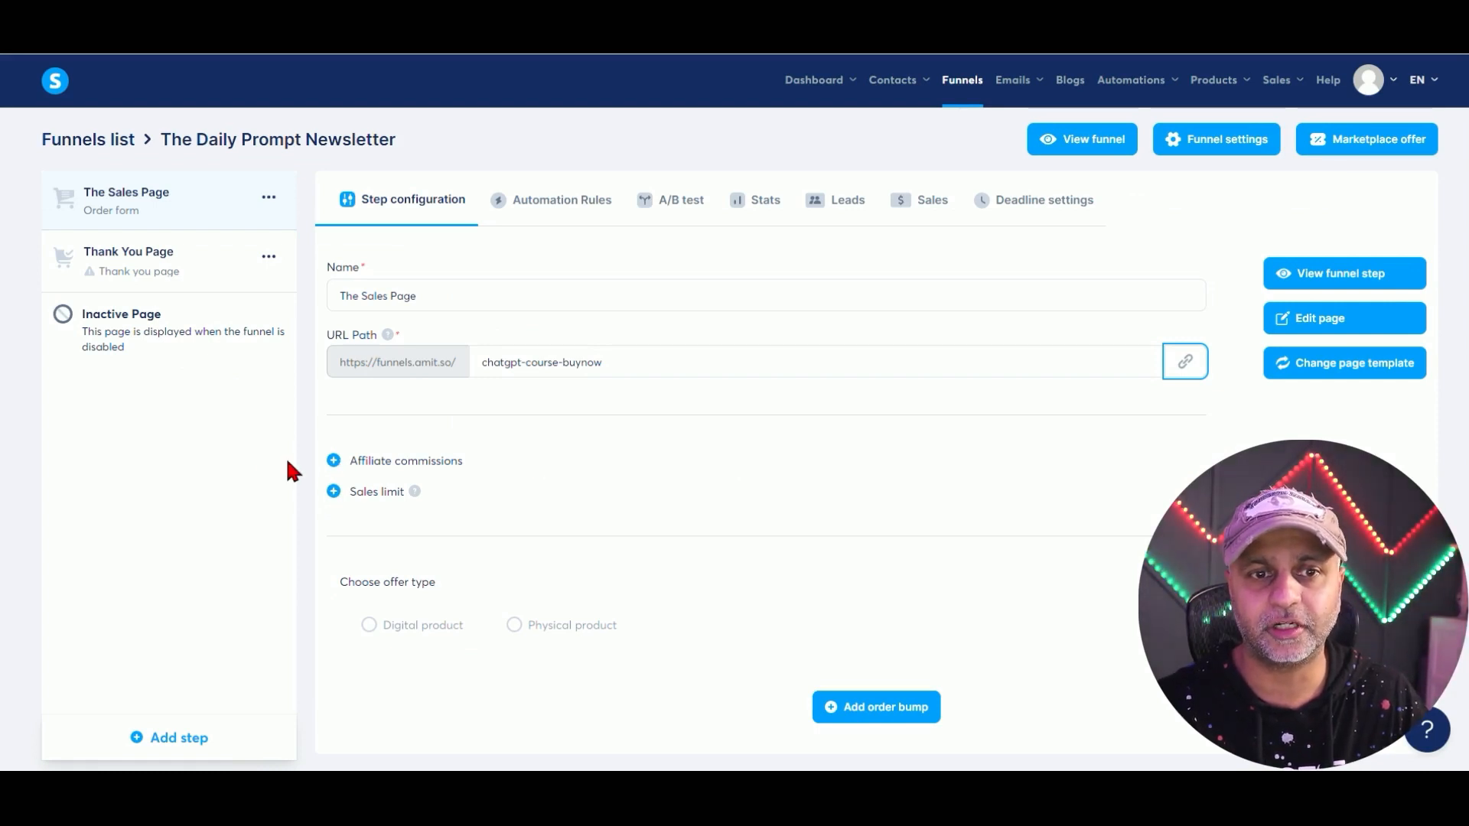
pyautogui.click(335, 462)
pyautogui.click(335, 462)
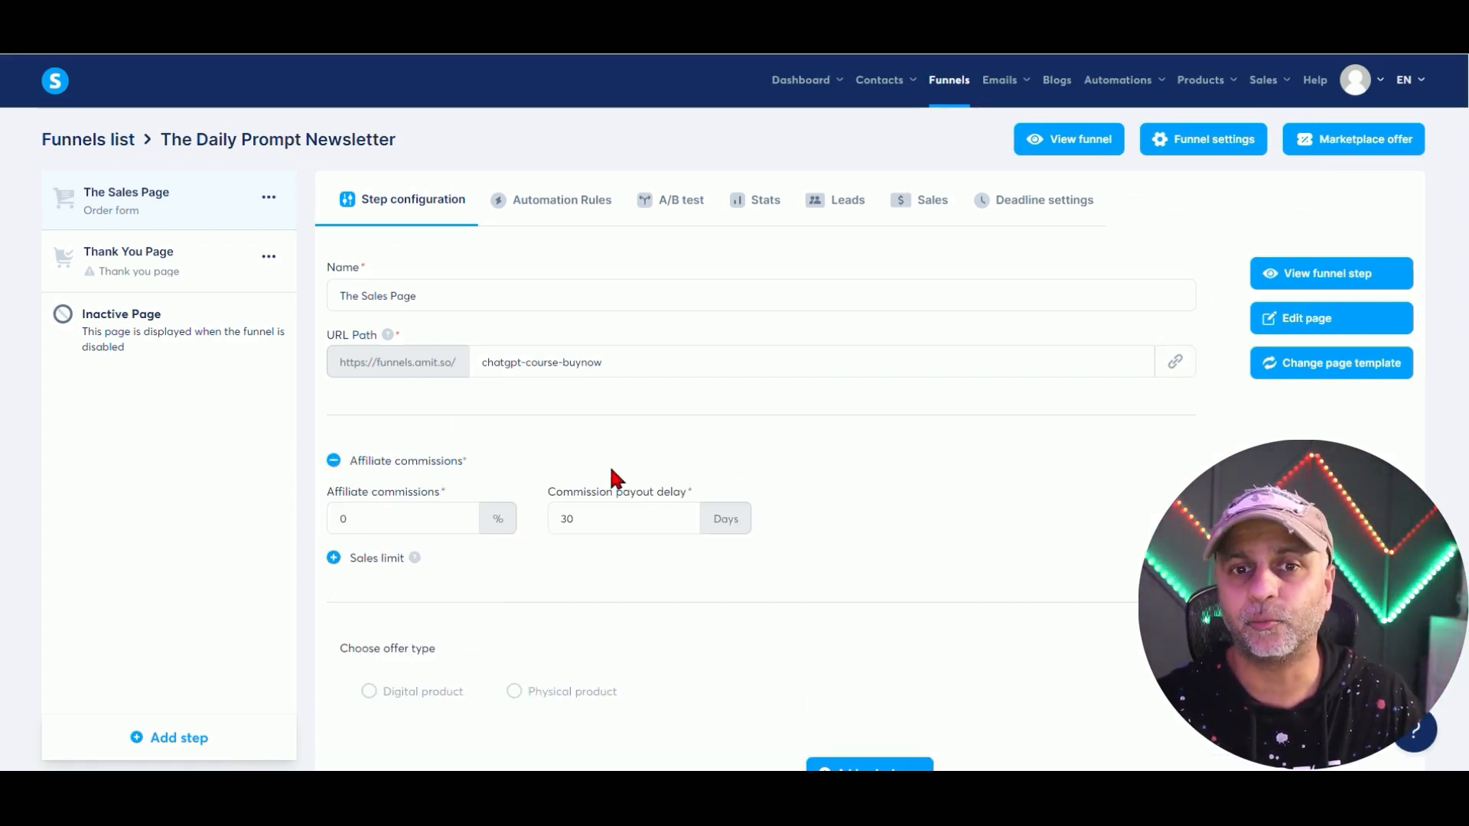
# Leave affiliate commissions and sales limit off and choose Digital product as the offer type.
pyautogui.click(334, 461)
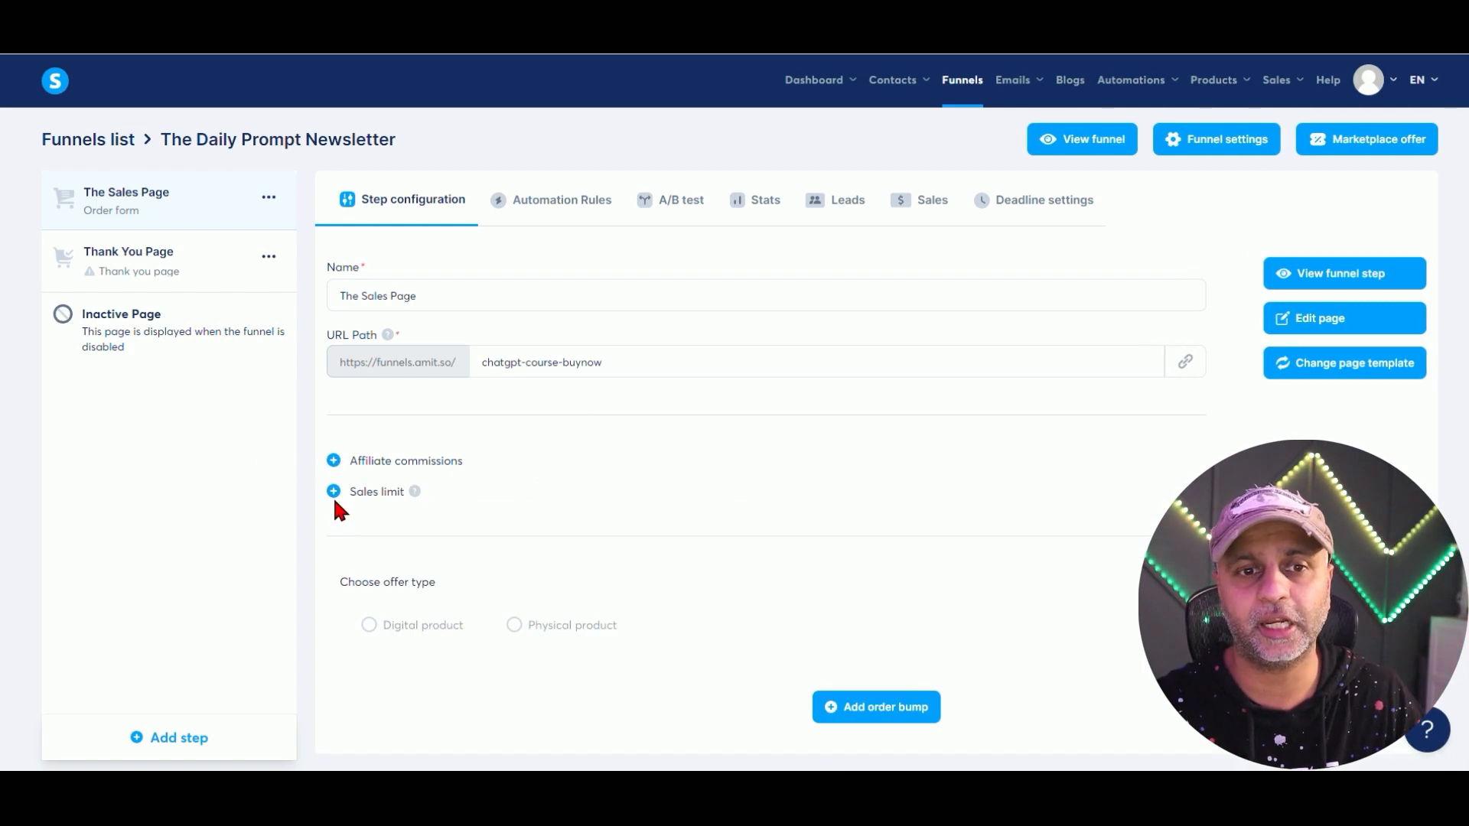
pyautogui.click(333, 492)
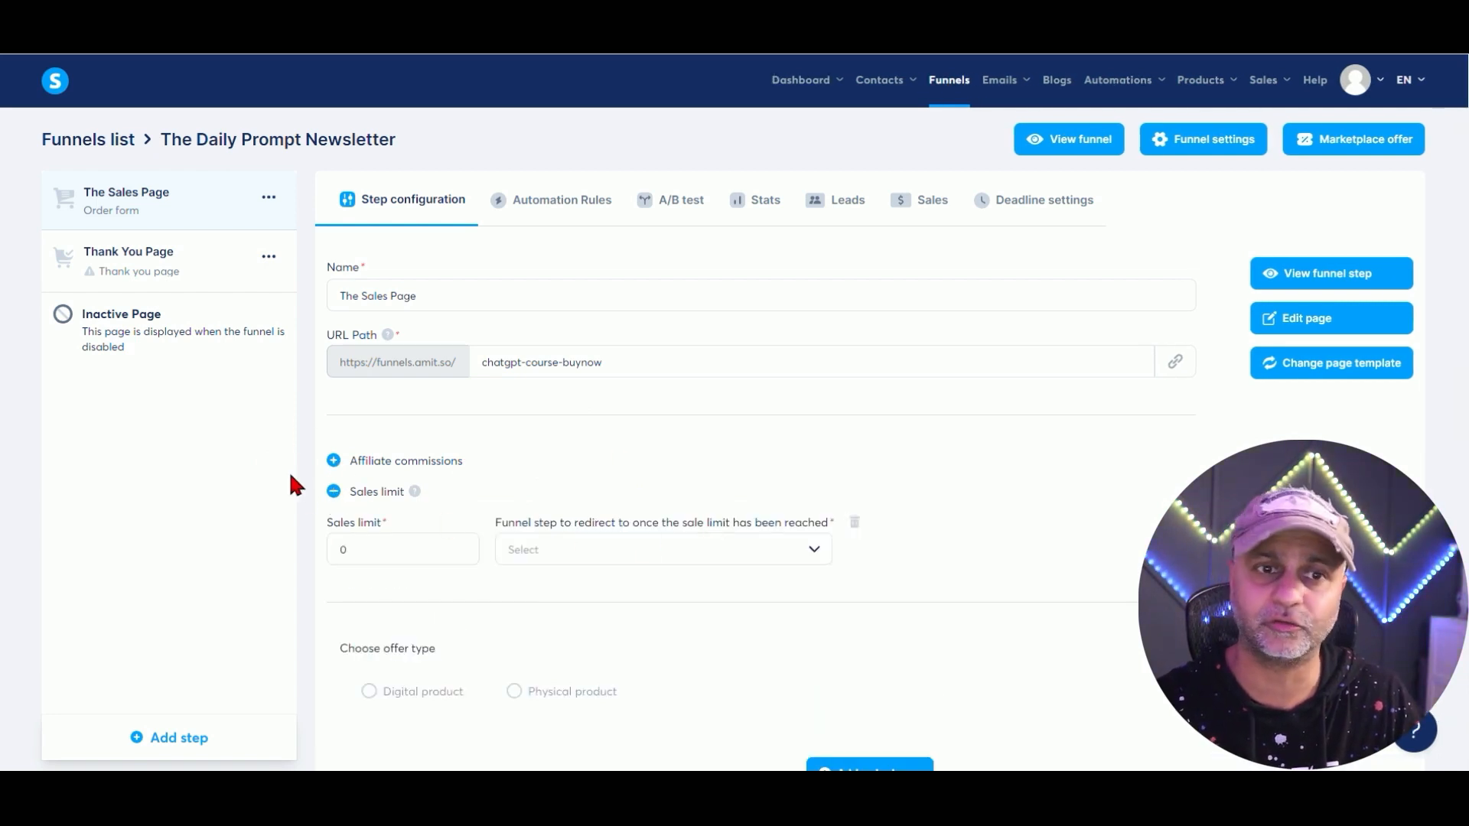
pyautogui.click(334, 492)
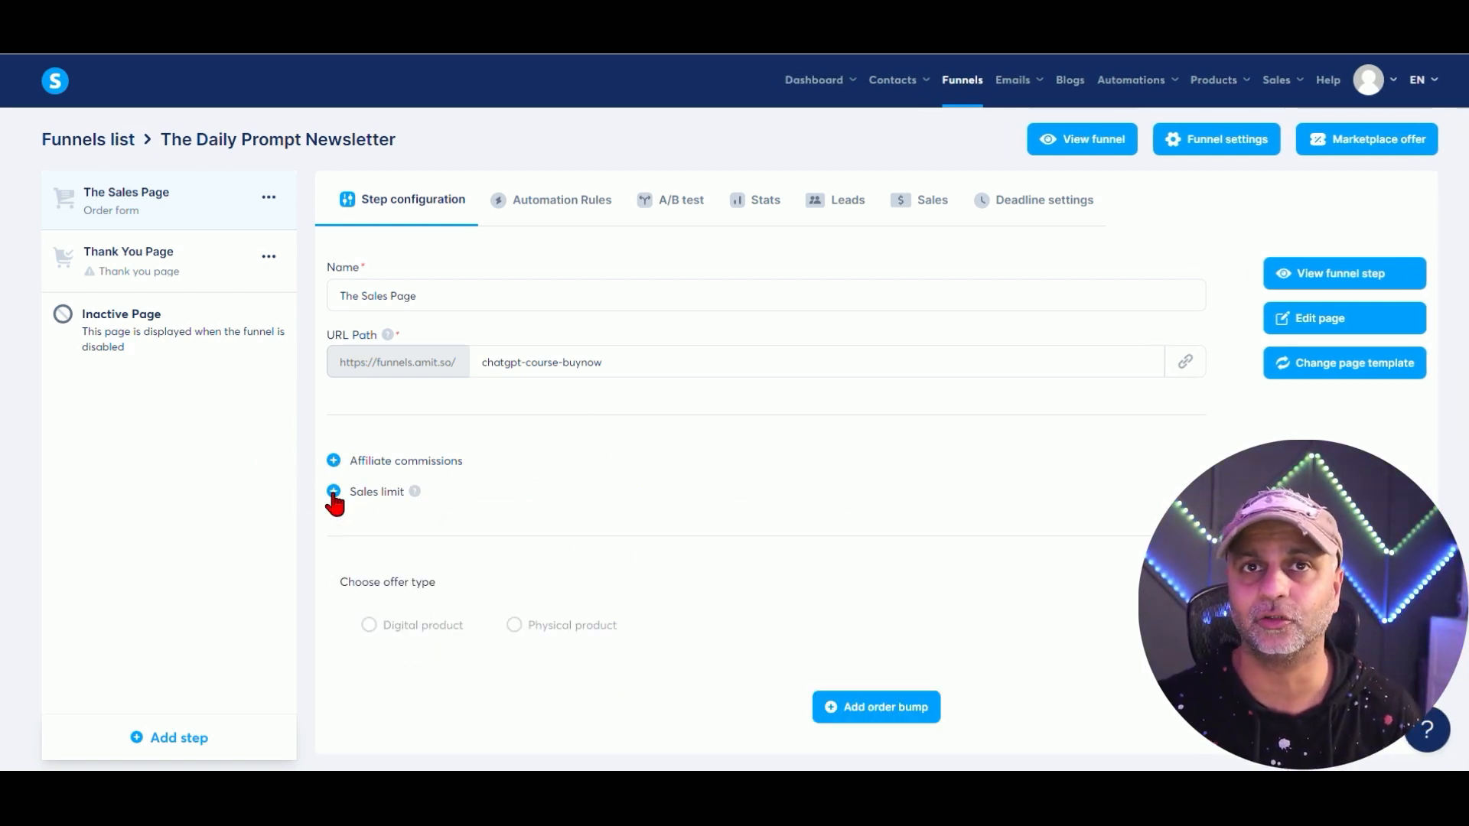
pyautogui.click(333, 492)
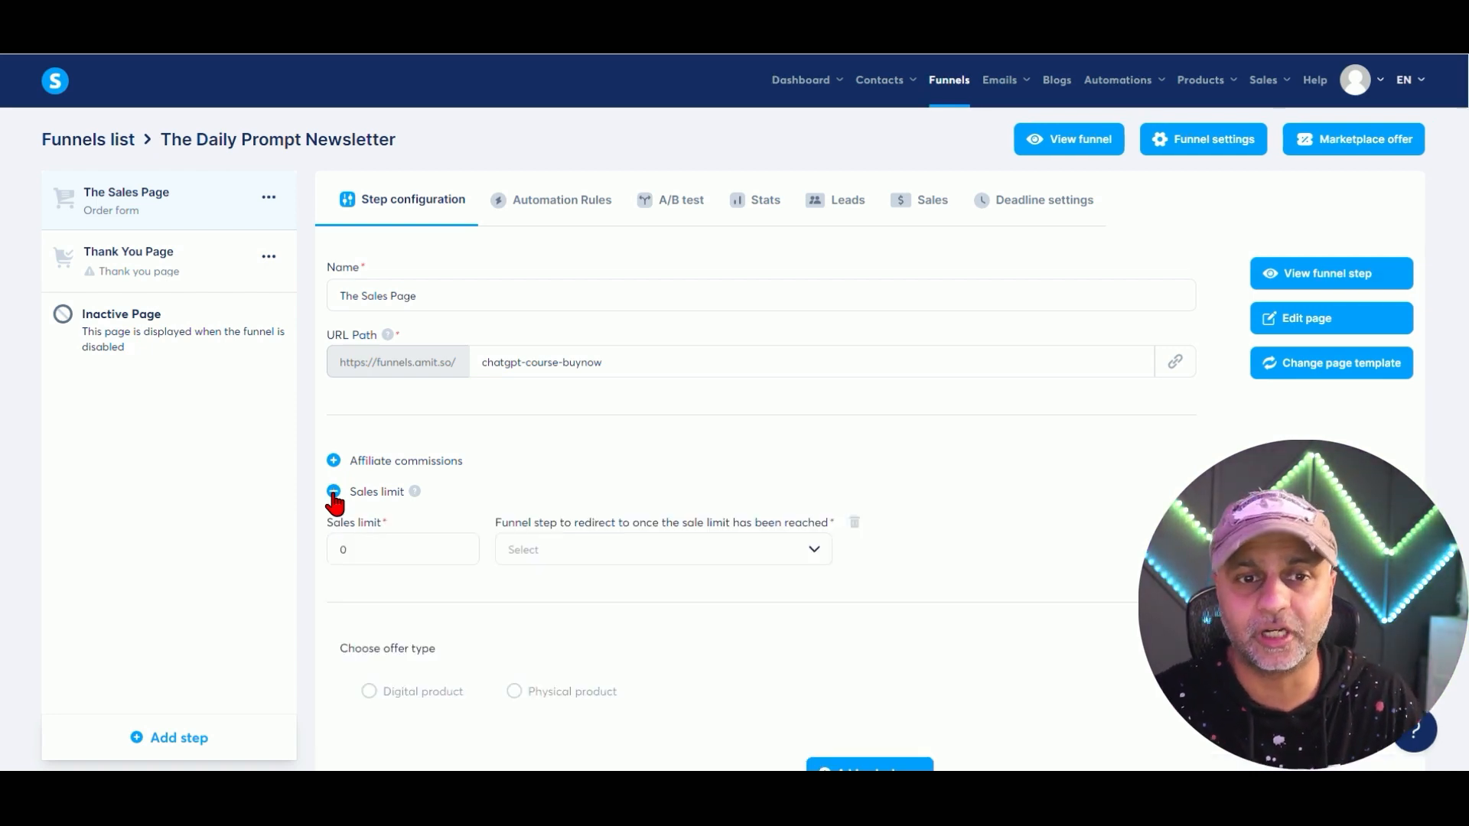
pyautogui.click(333, 492)
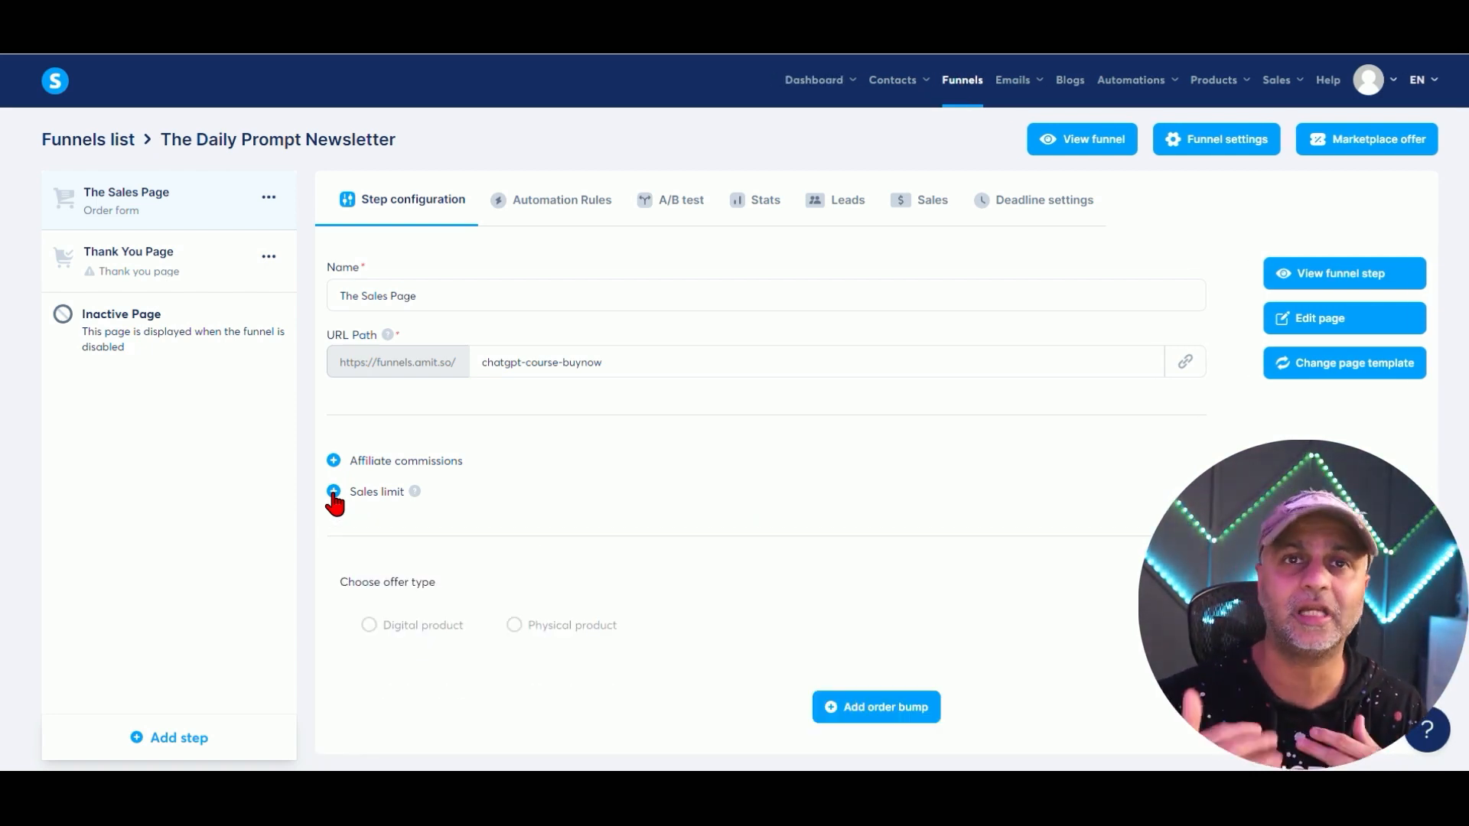
pyautogui.click(368, 625)
# Confirm Digital product as the offer type after trying Physical product.
pyautogui.click(562, 631)
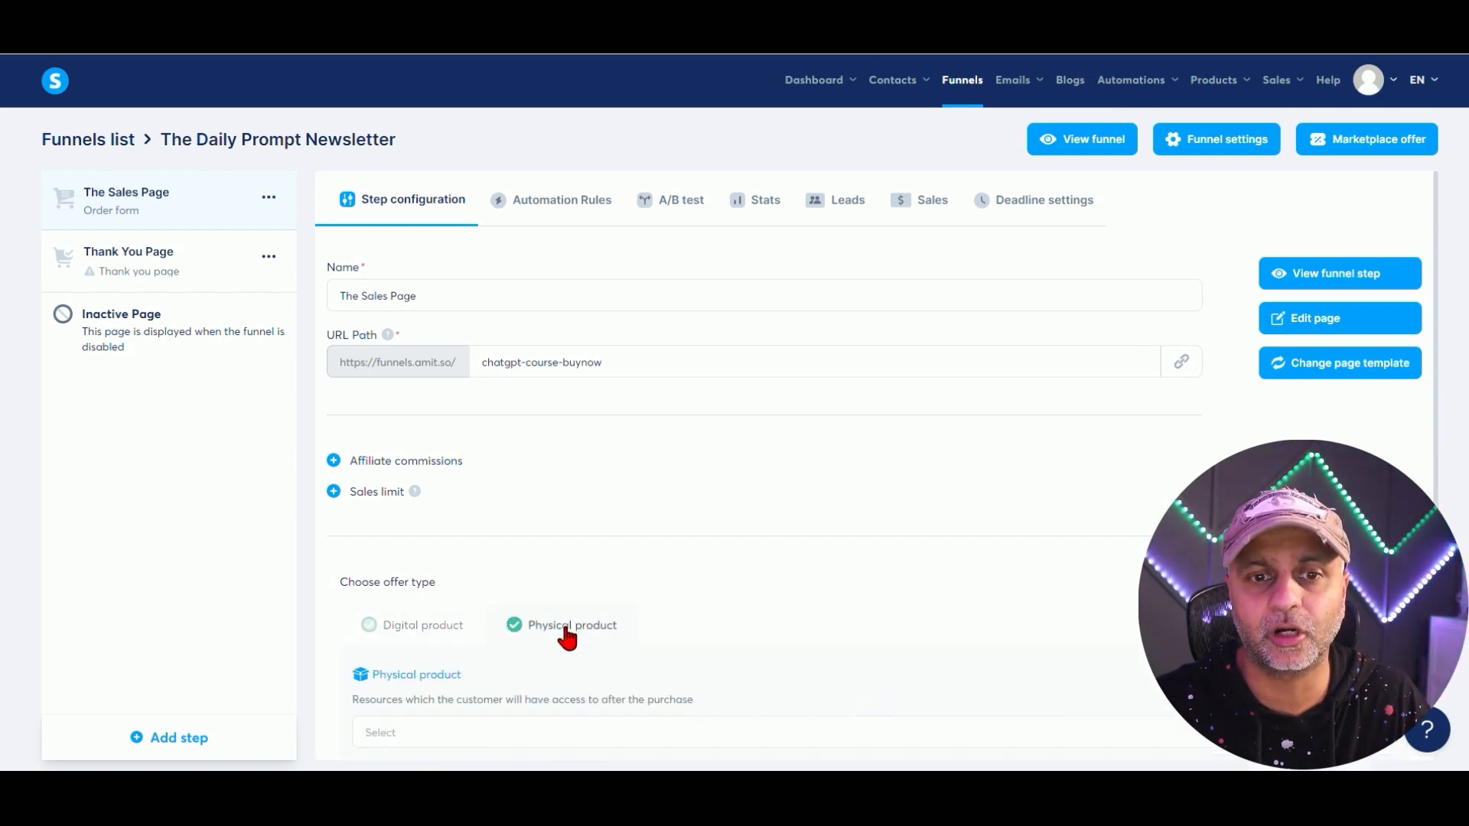
pyautogui.click(386, 635)
pyautogui.scroll(-3, 686, 377)
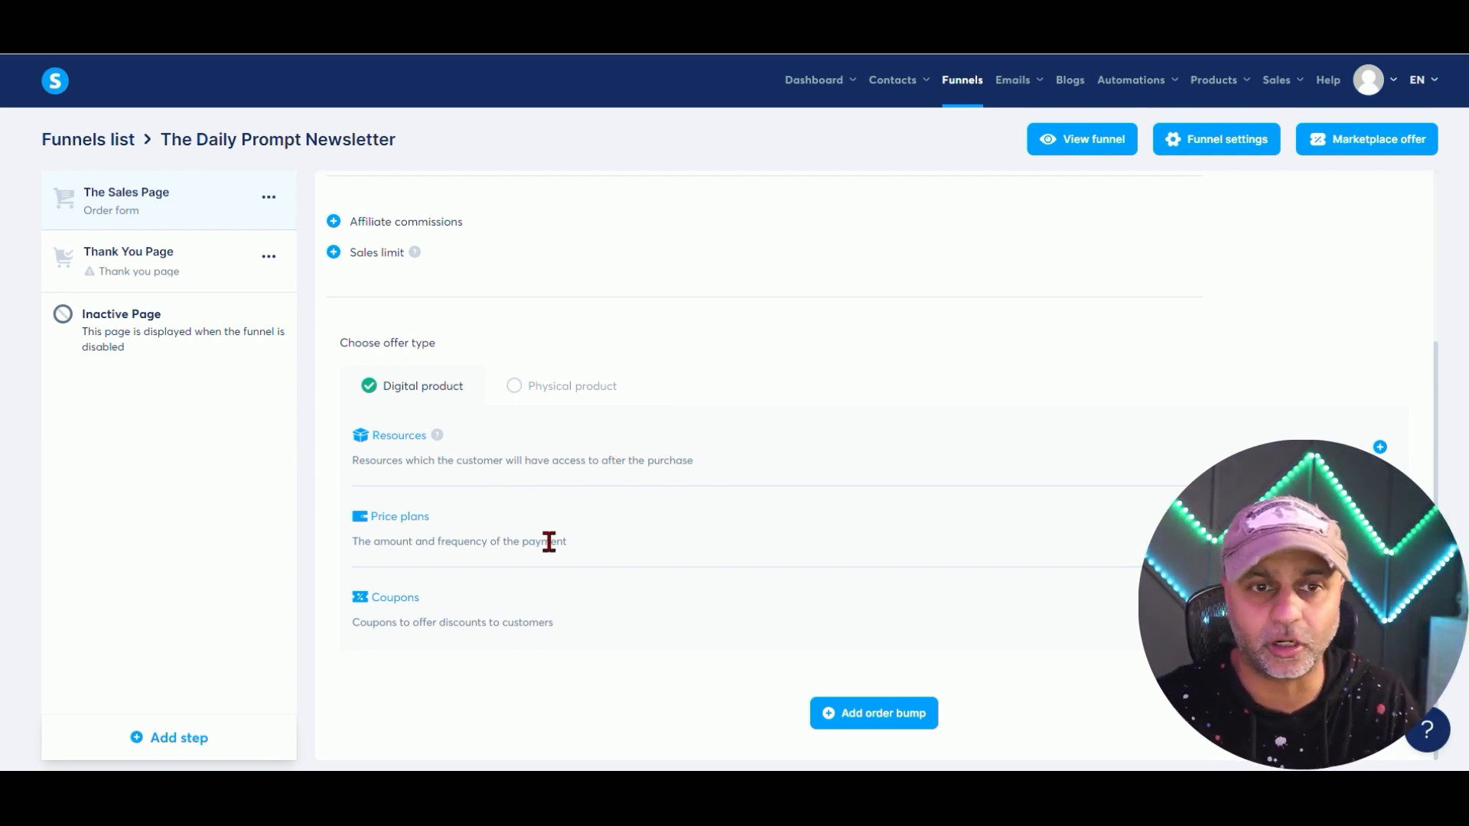
# Add the course 'ChatGPT Unleashed: From Basic to Advanced Techniques' as a Full access resource.
pyautogui.click(1369, 450)
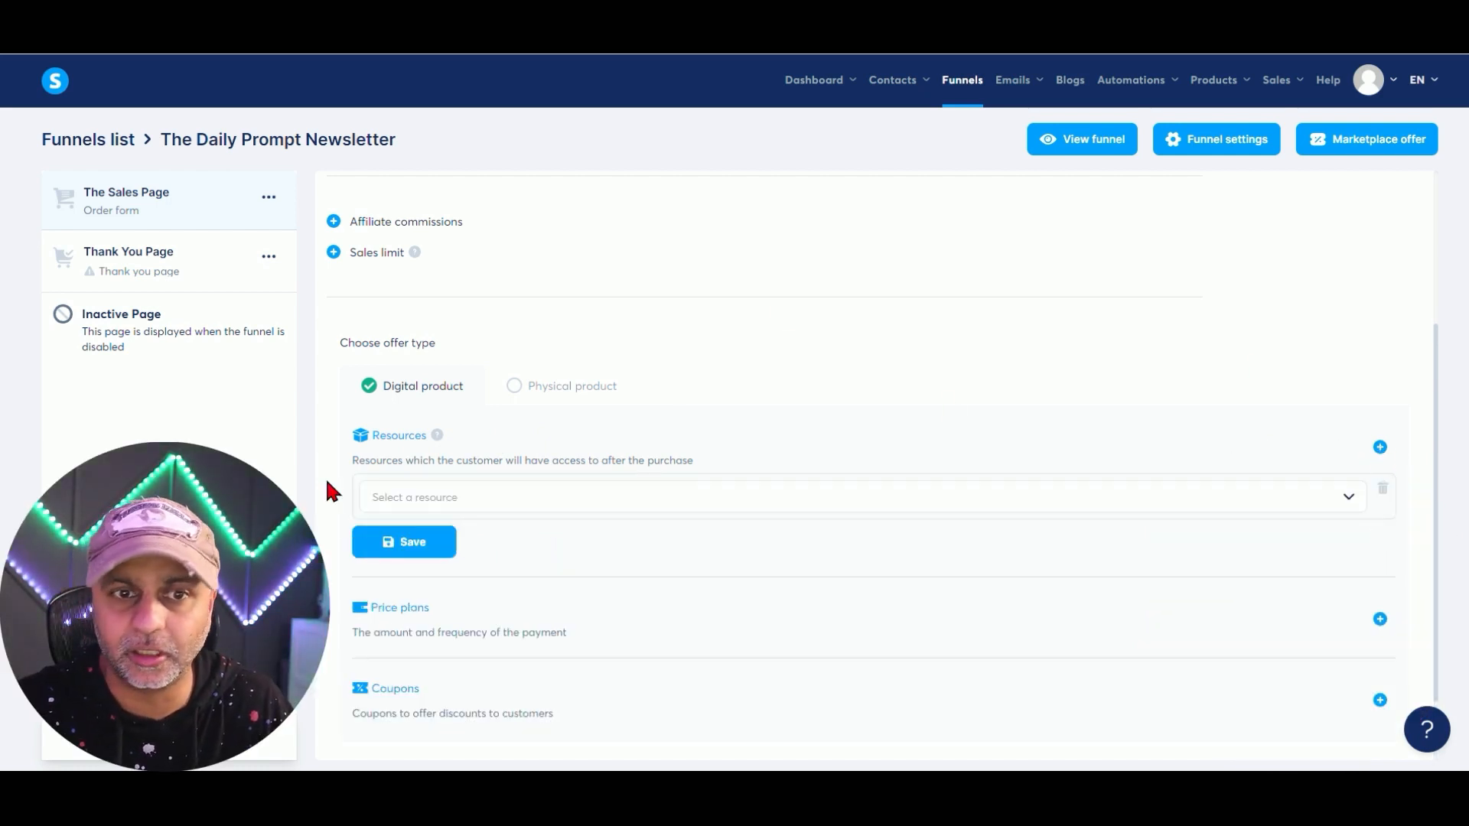
pyautogui.click(480, 499)
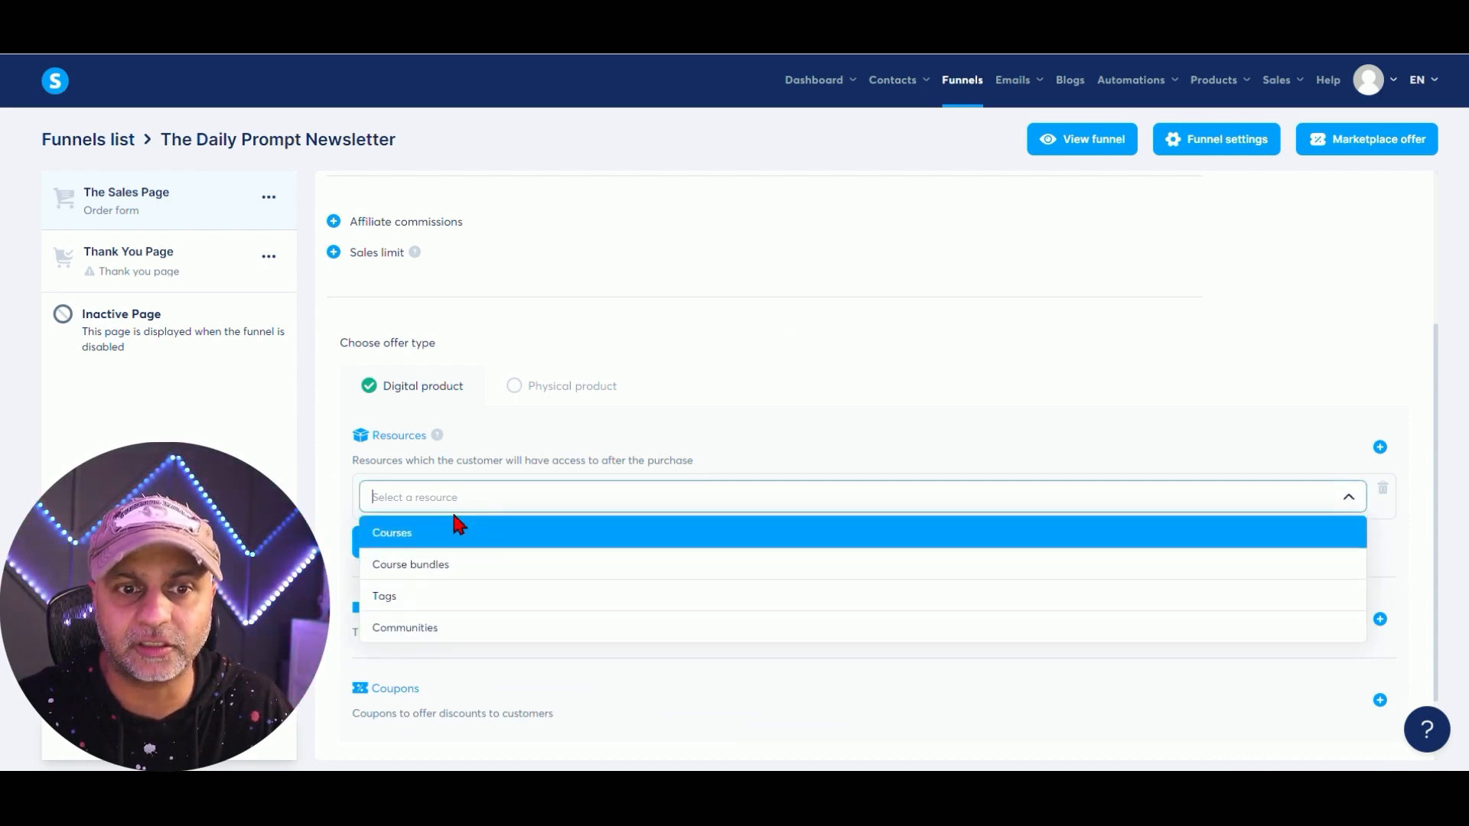
pyautogui.click(406, 535)
pyautogui.click(521, 537)
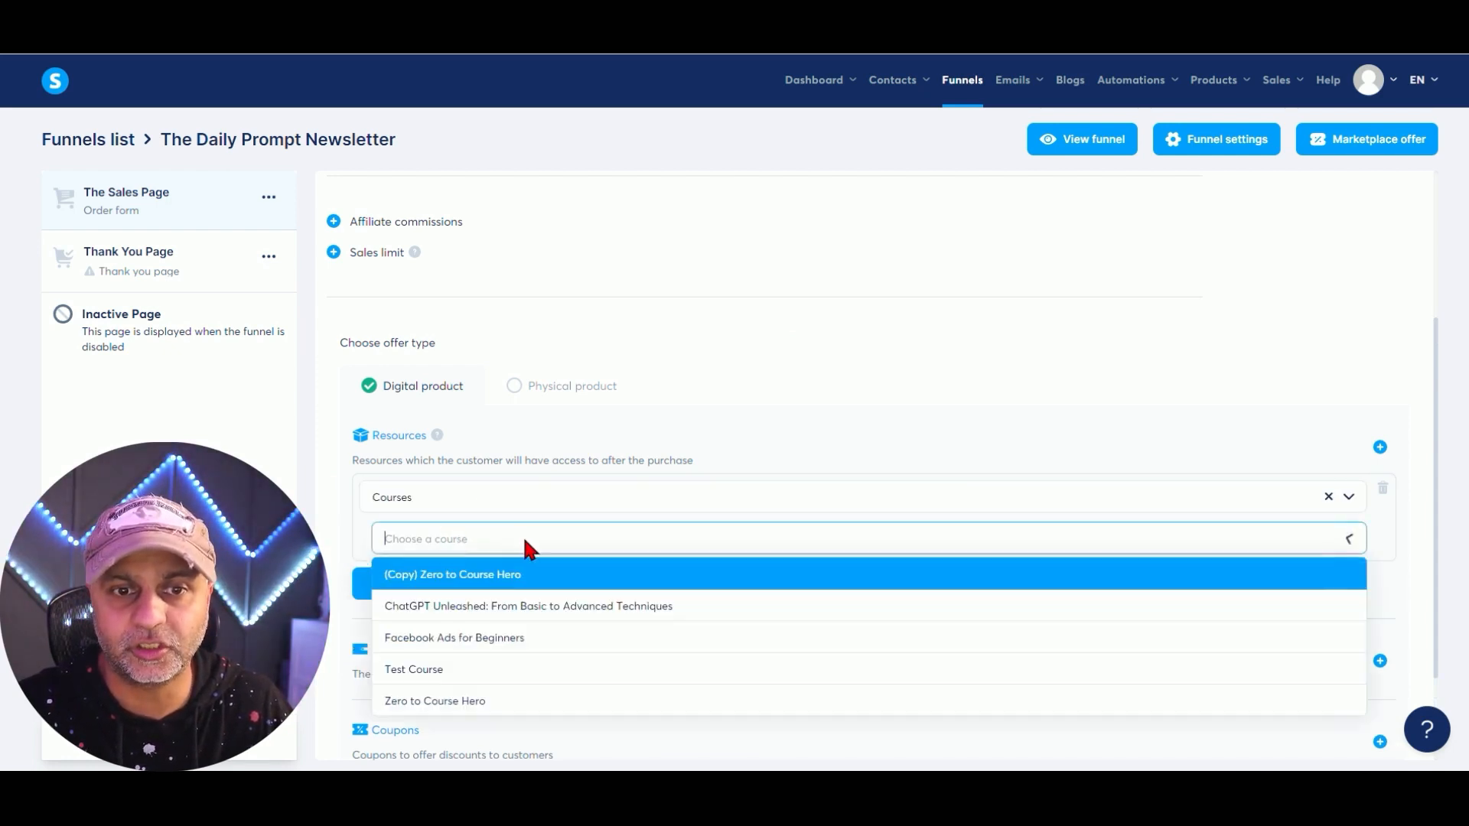
pyautogui.click(566, 606)
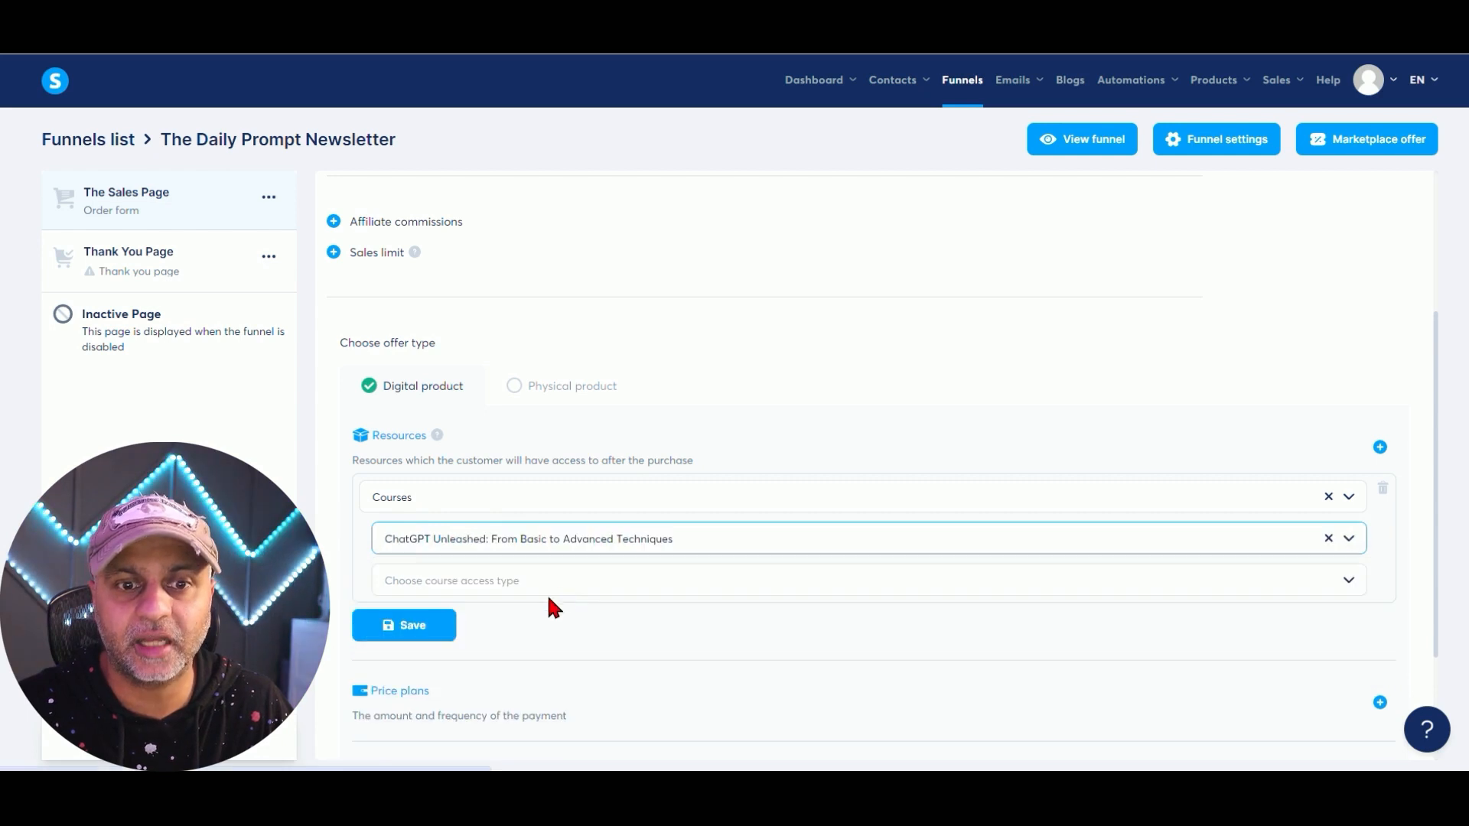
pyautogui.click(557, 578)
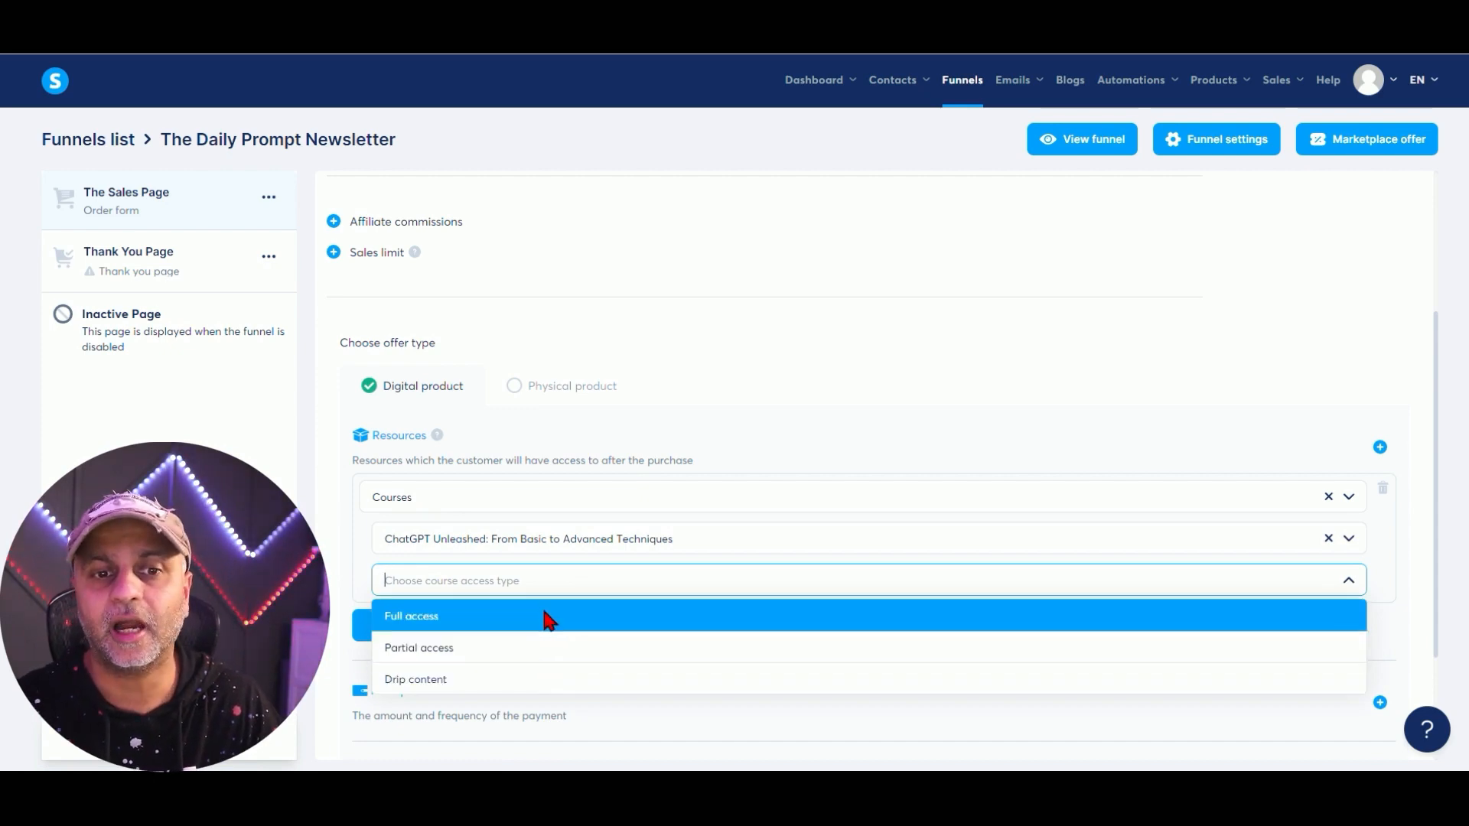
pyautogui.click(549, 618)
pyautogui.scroll(-3, 772, 514)
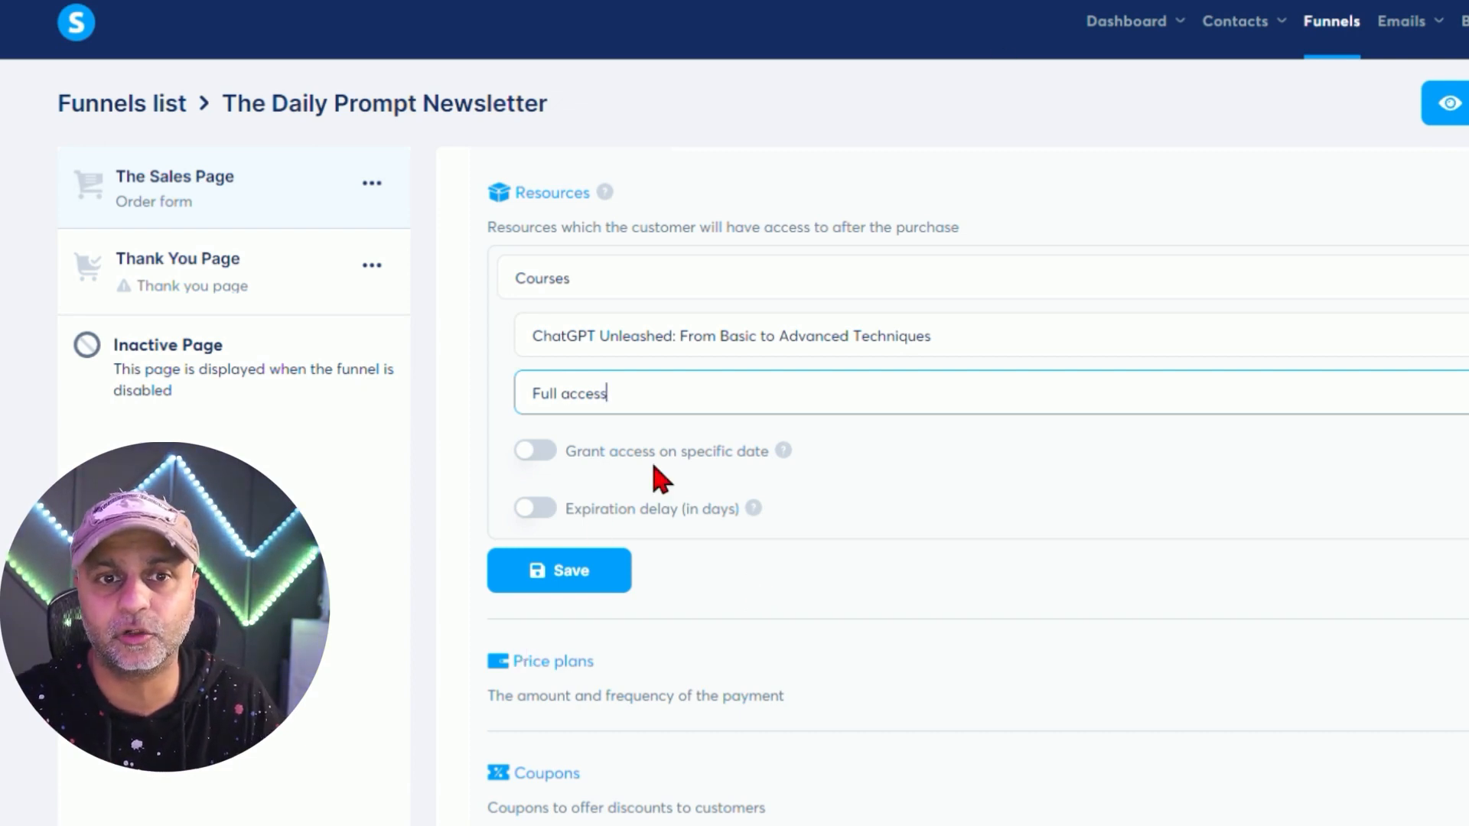
pyautogui.click(534, 456)
pyautogui.click(534, 456)
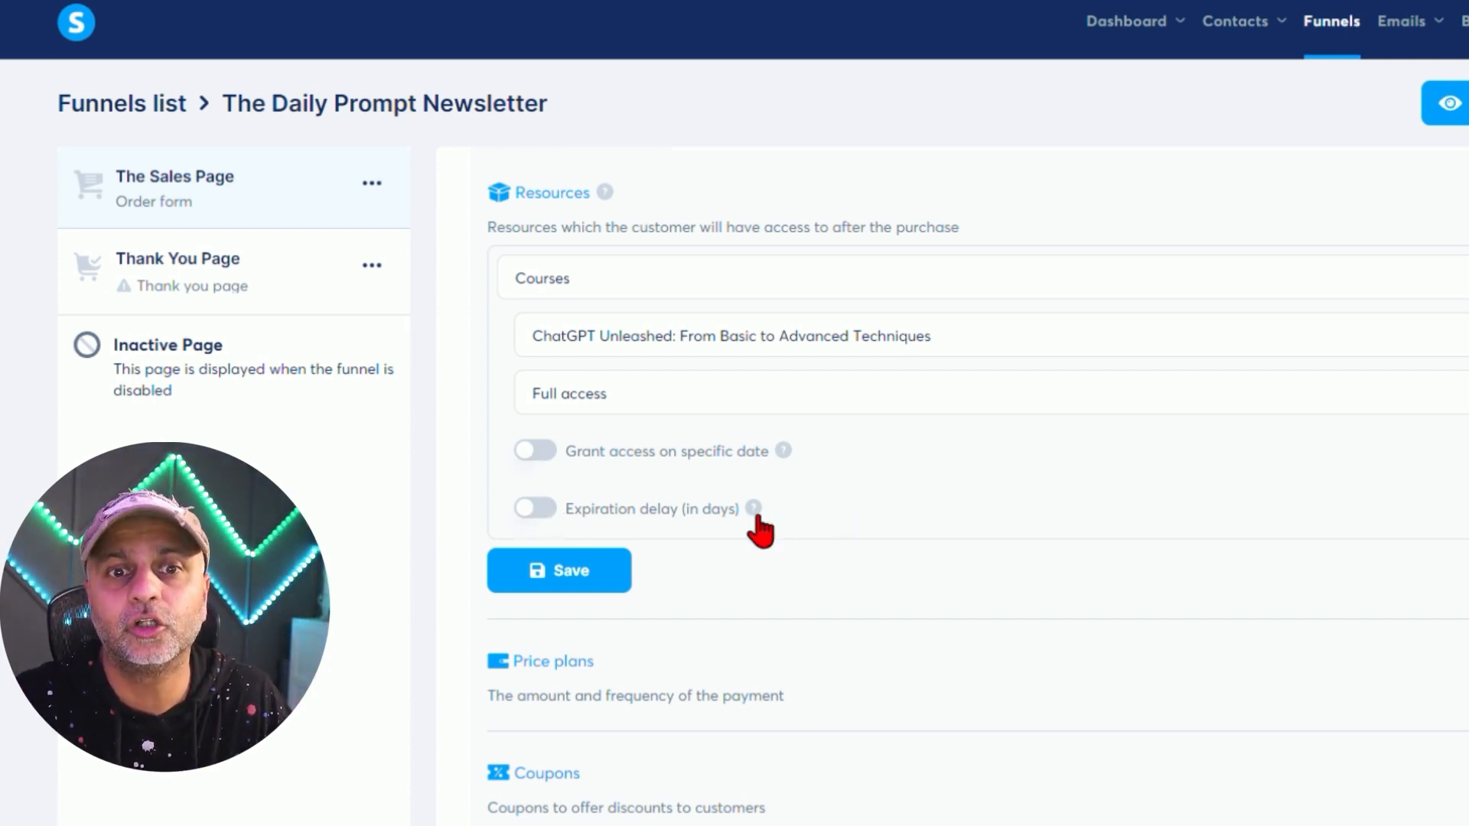
pyautogui.moveTo(754, 517)
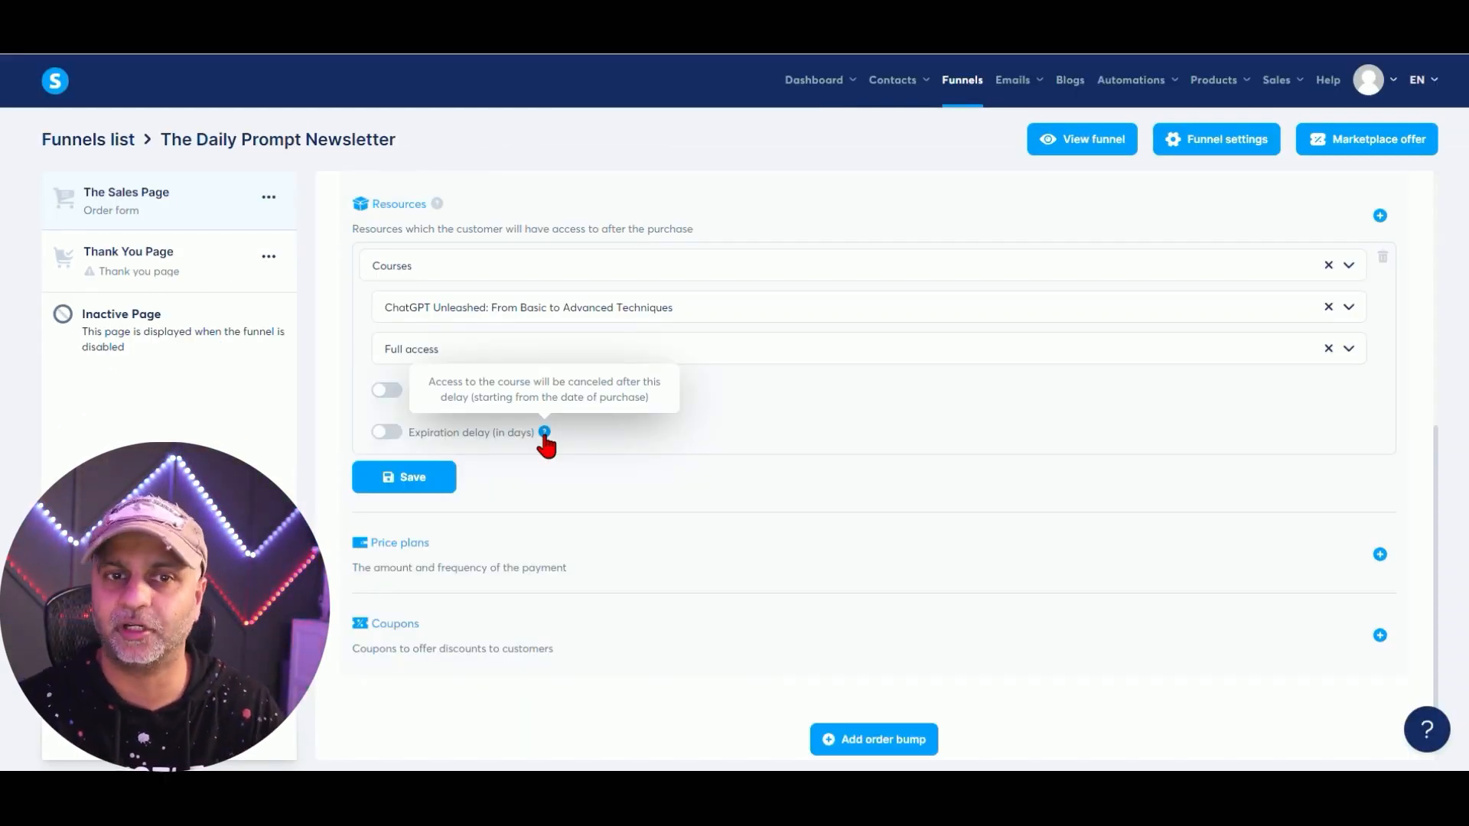
pyautogui.click(408, 477)
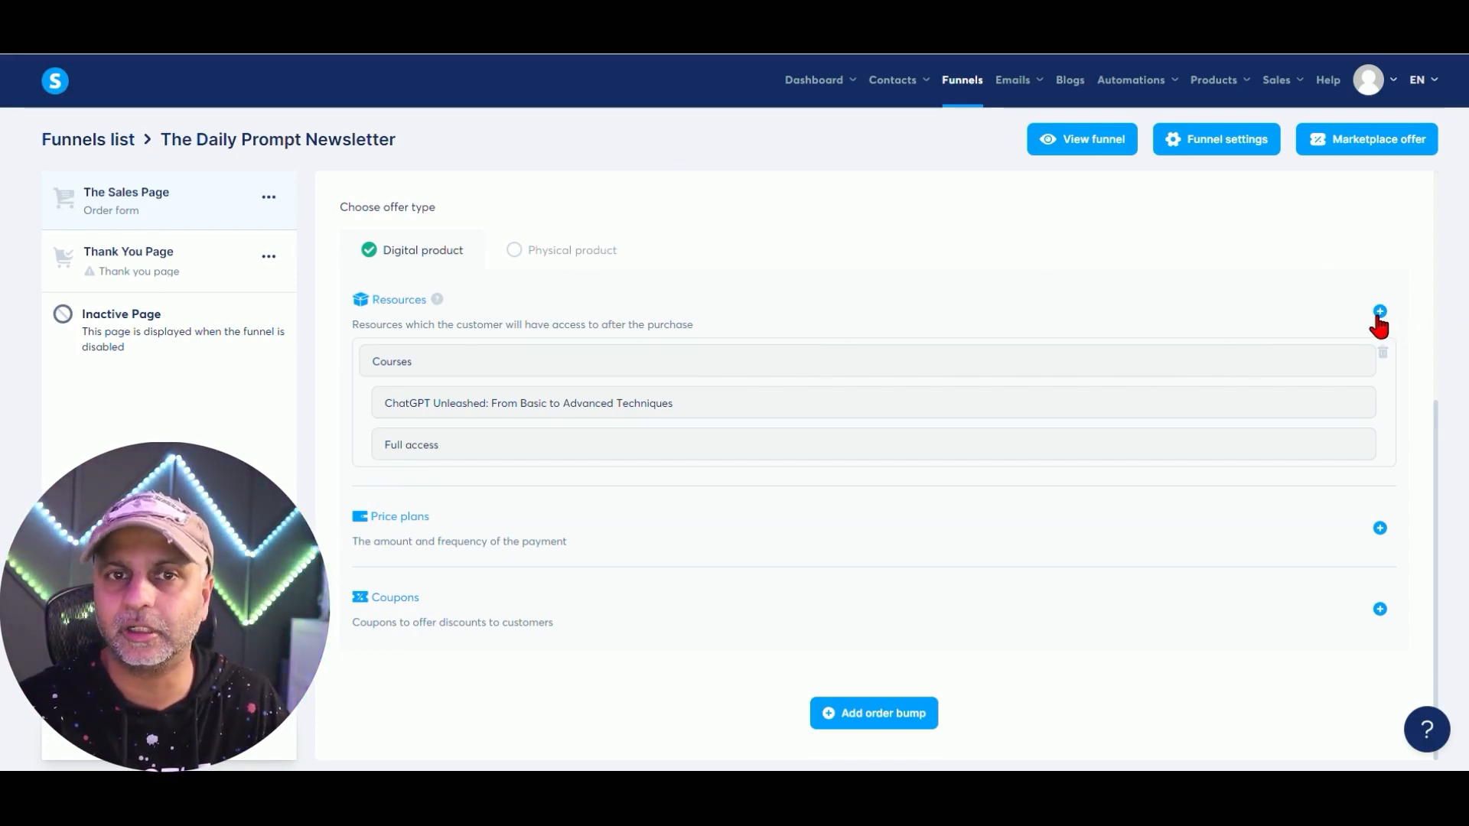
# Add the Daily Prompting community as a second resource on the sales page offer.
pyautogui.click(1378, 314)
pyautogui.click(425, 270)
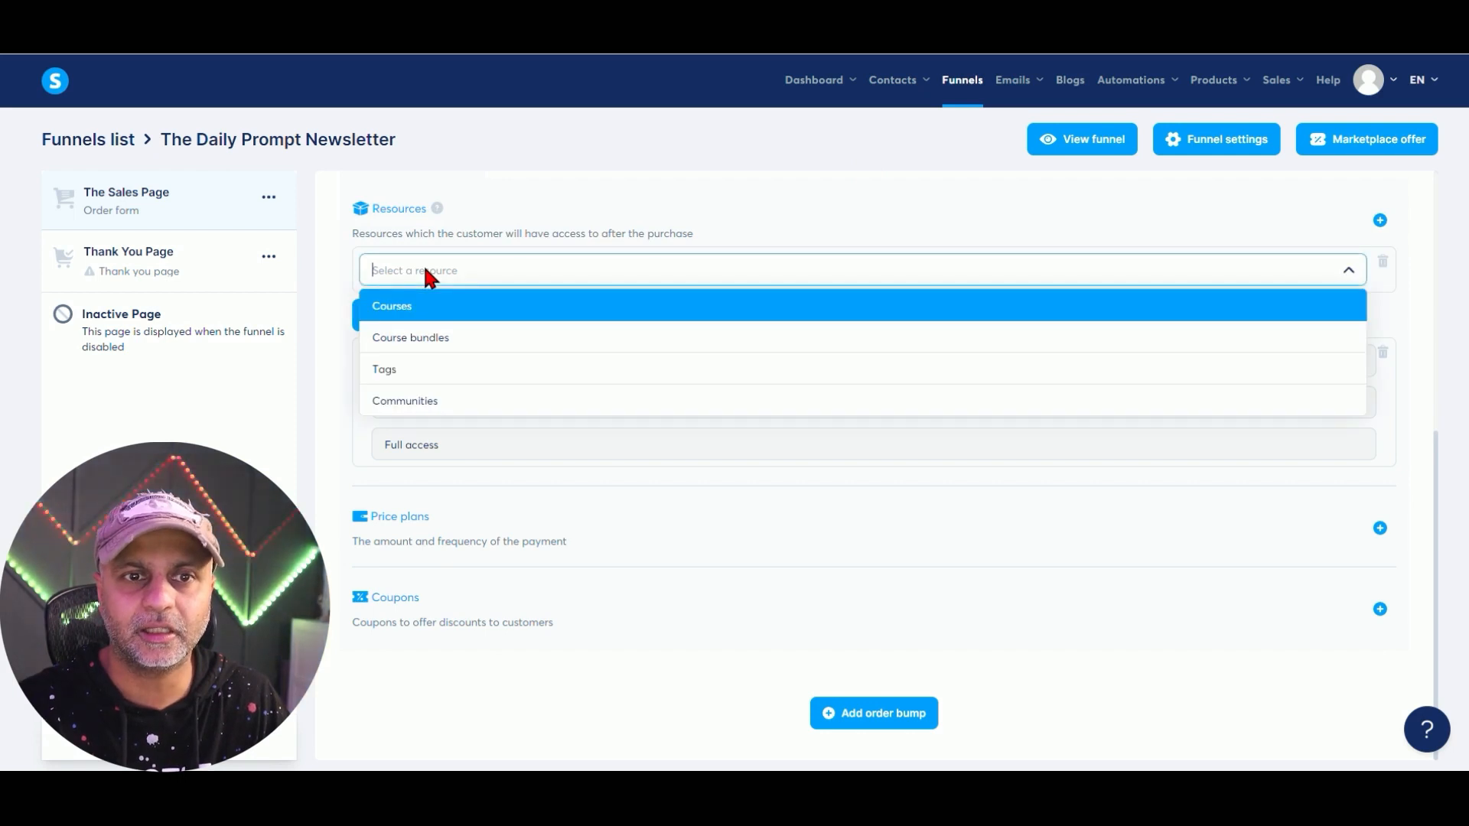
pyautogui.click(431, 399)
pyautogui.click(492, 313)
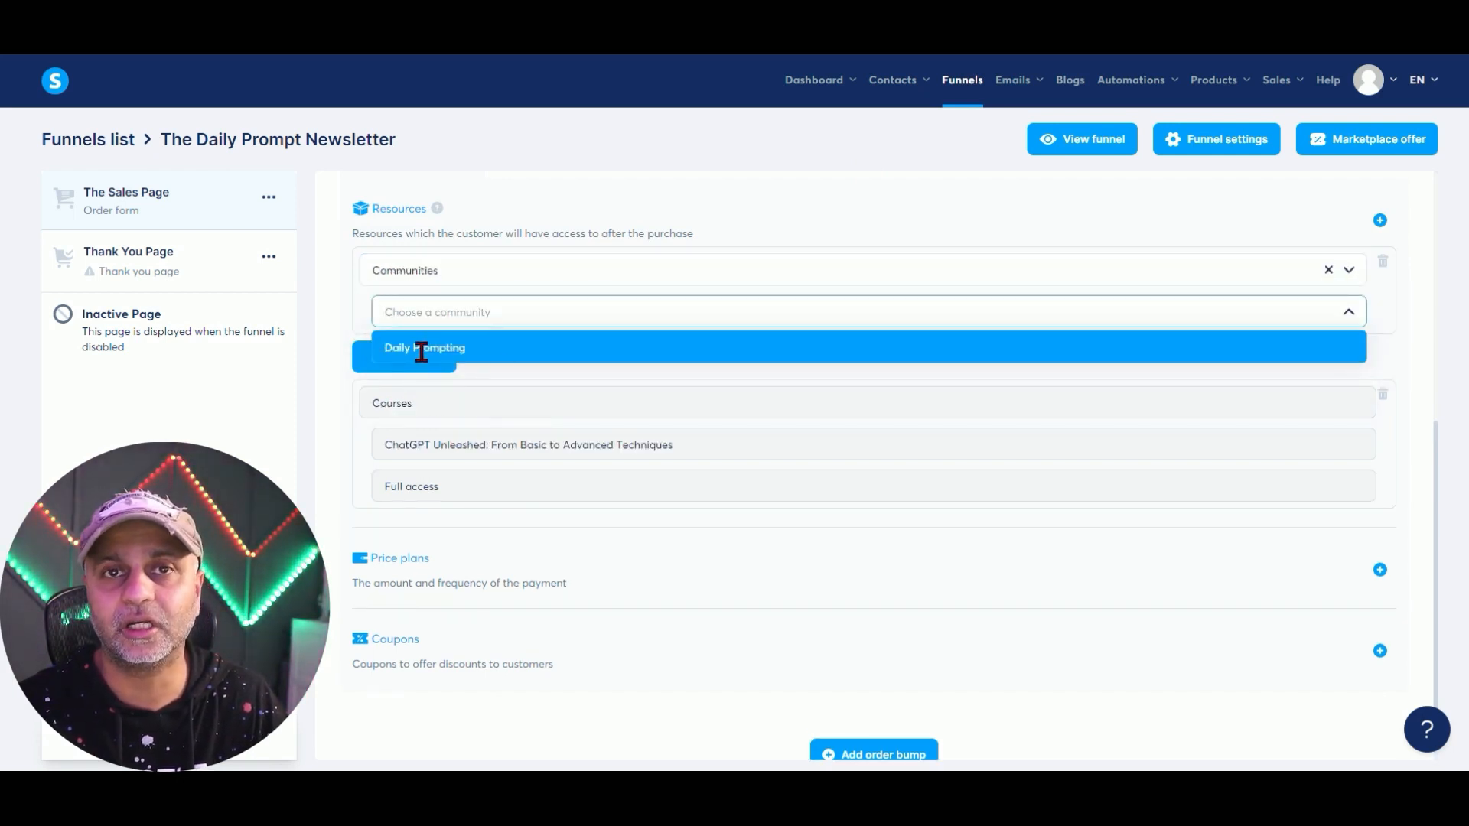
pyautogui.click(514, 349)
pyautogui.click(382, 348)
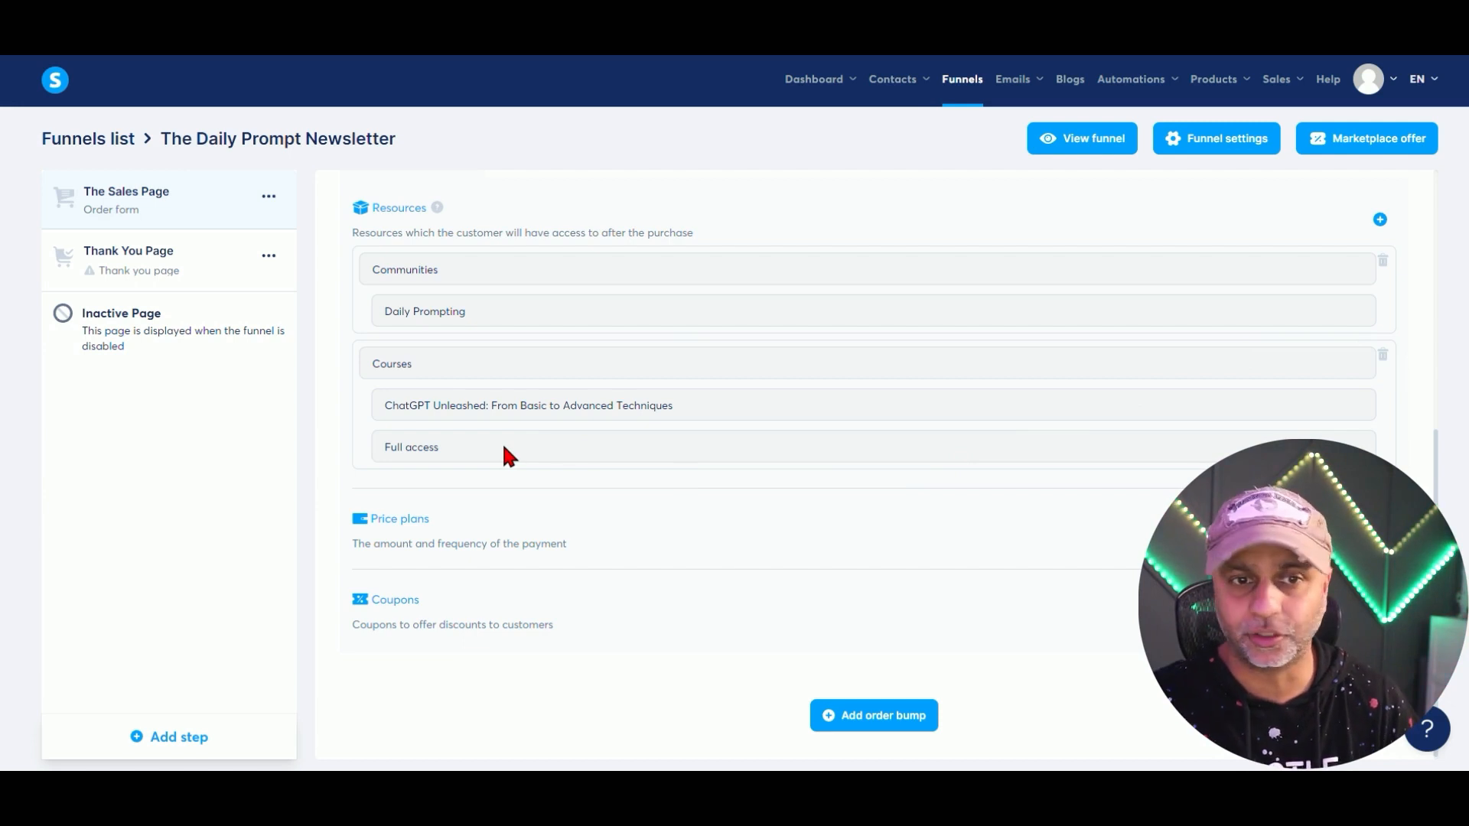
pyautogui.scroll(-1, 480, 508)
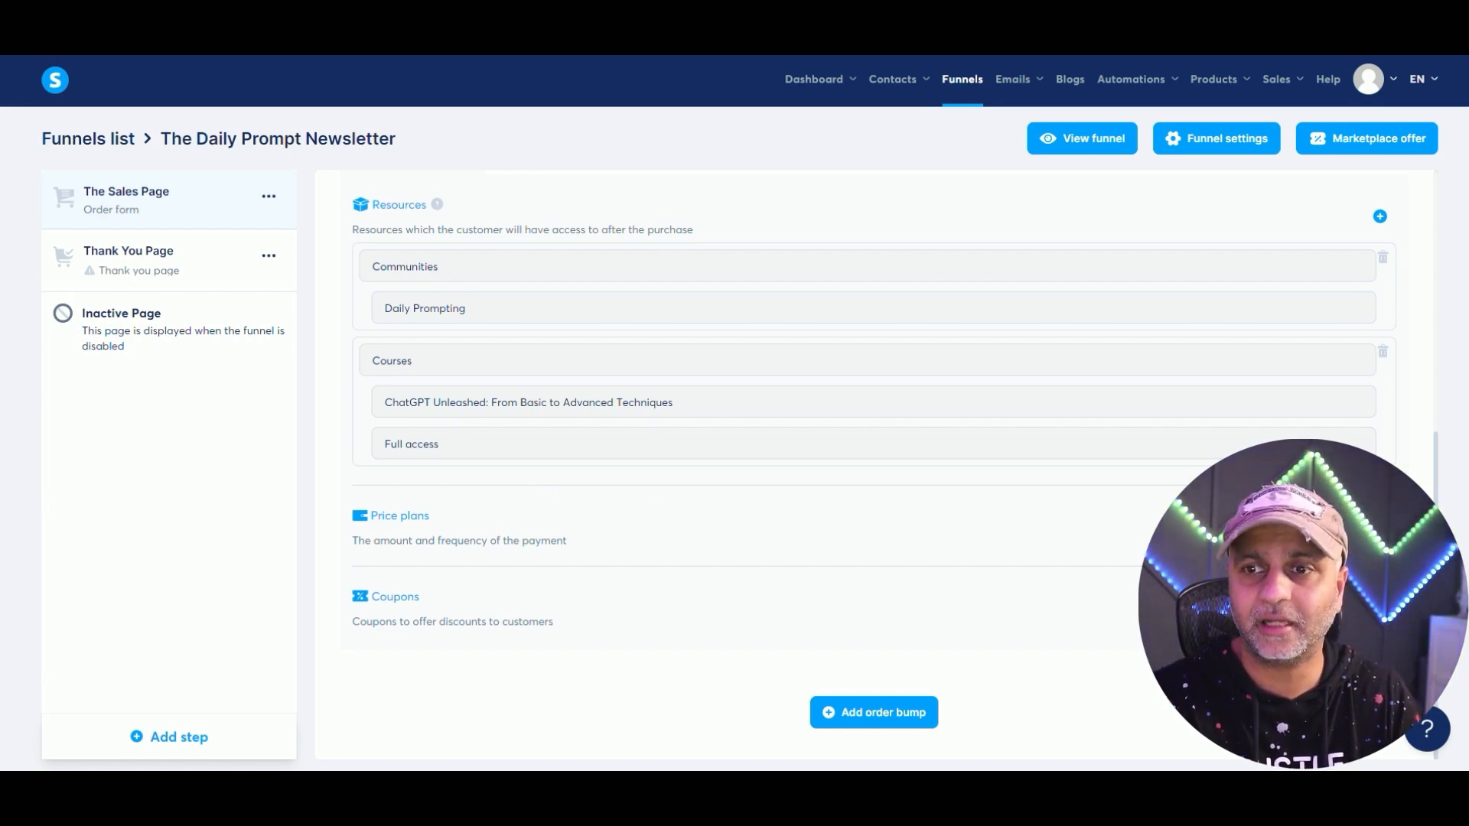
# Select the one-time 'ChatGPT Unleashed One Time' price plan ($27.00) for the offer.
pyautogui.click(1379, 527)
pyautogui.scroll(-2, 664, 579)
pyautogui.click(456, 443)
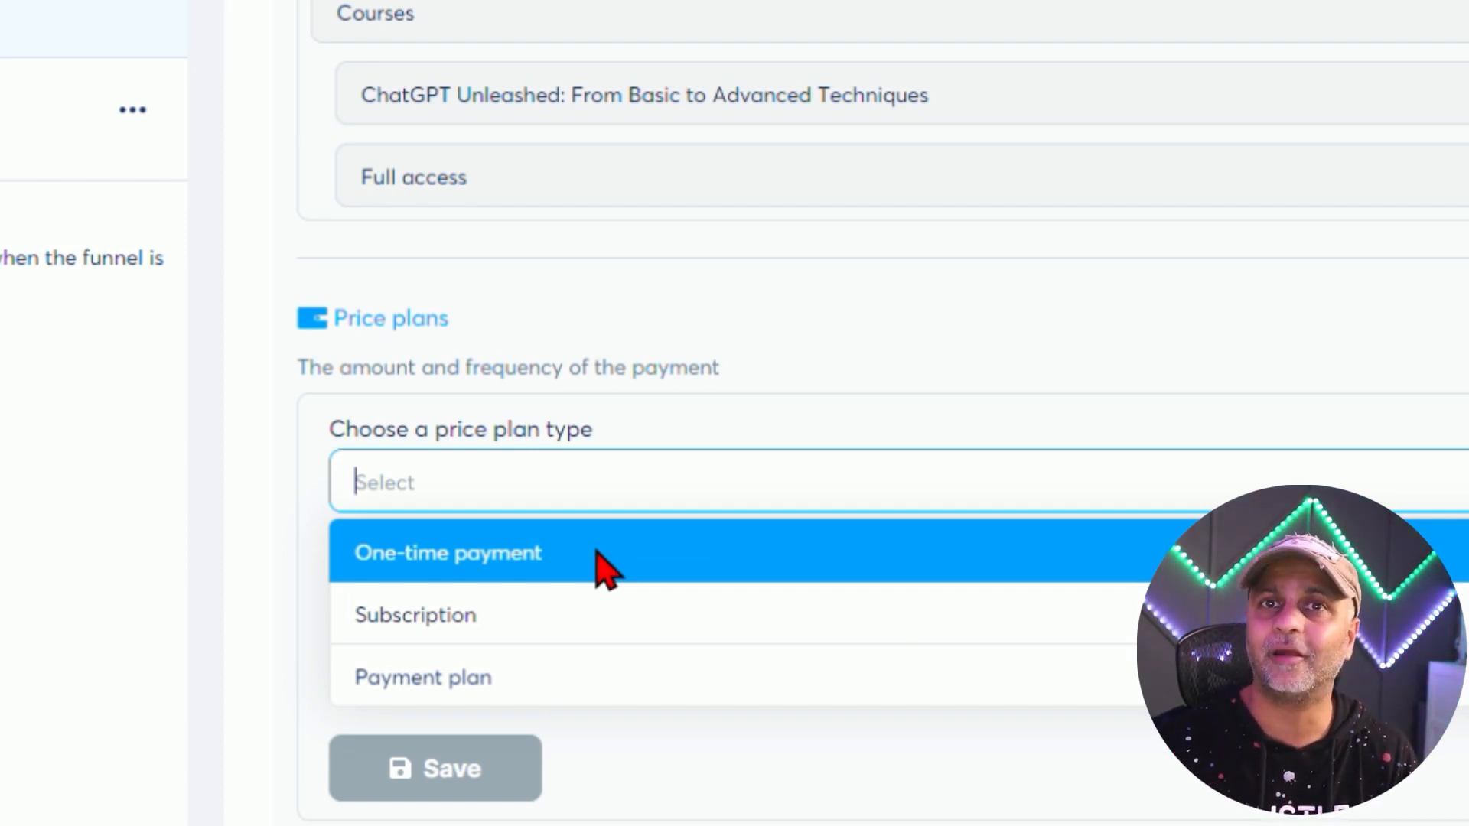
pyautogui.click(596, 552)
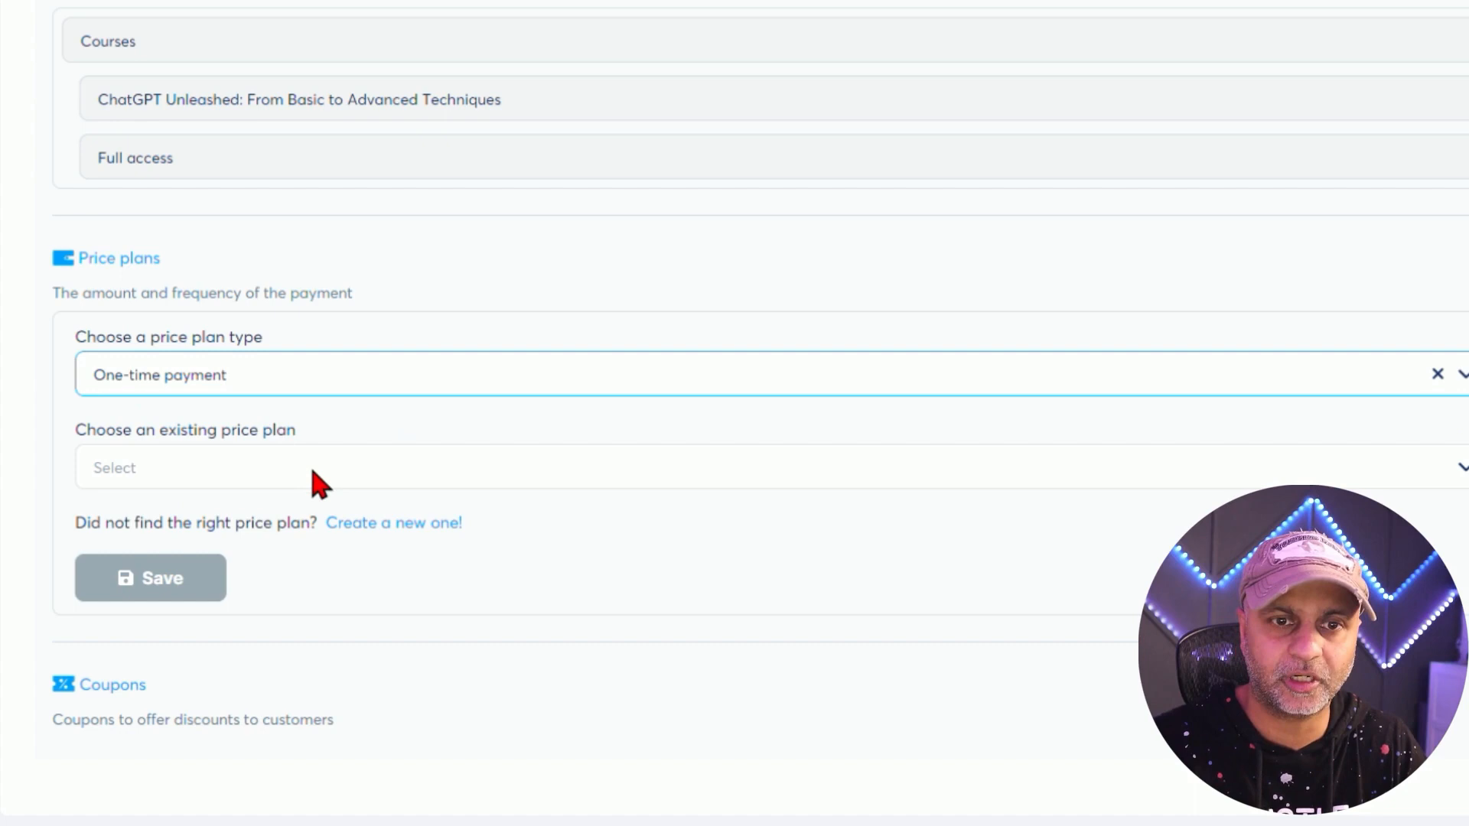
pyautogui.click(312, 470)
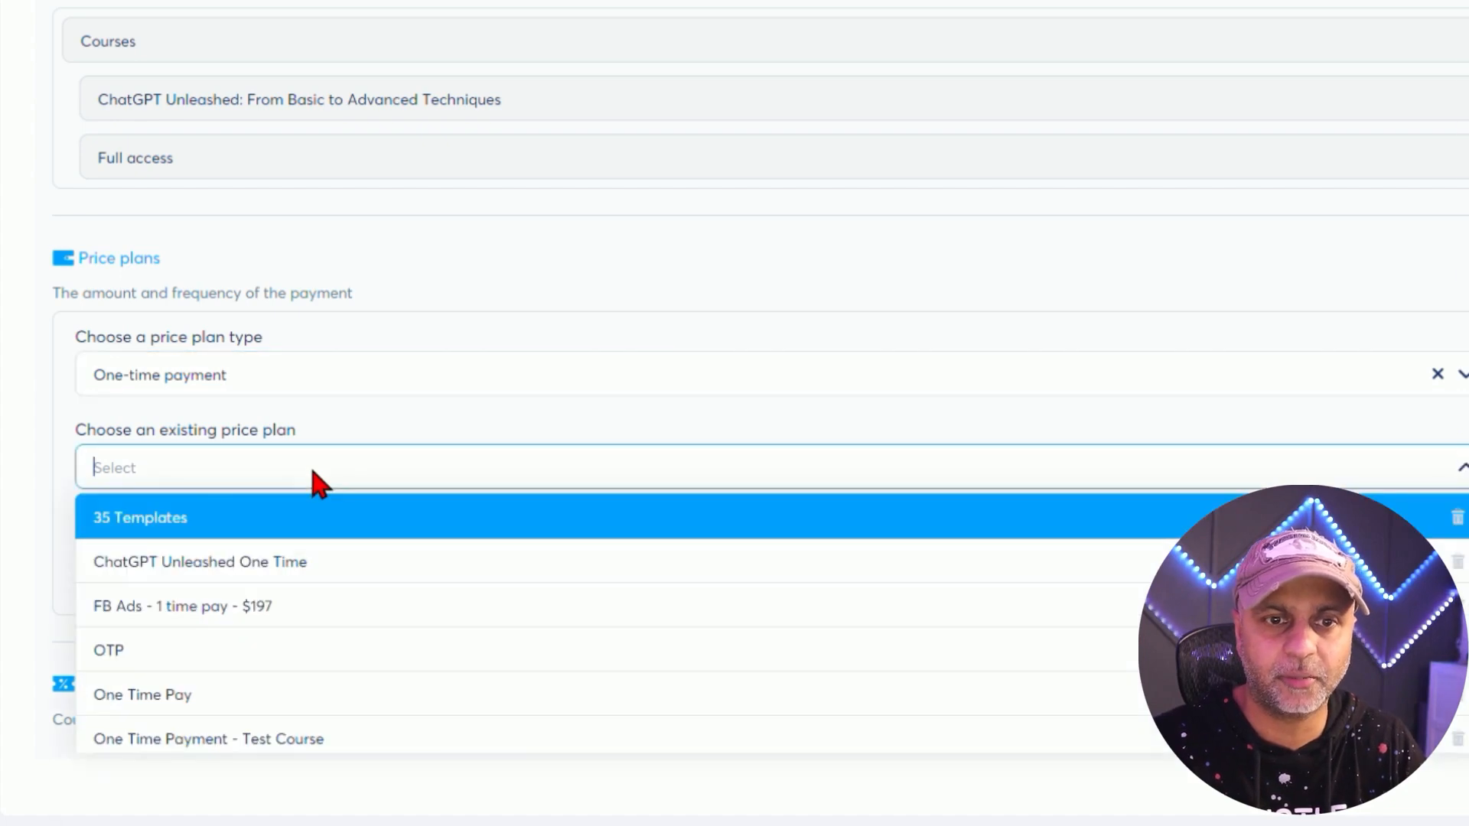
pyautogui.moveTo(349, 558)
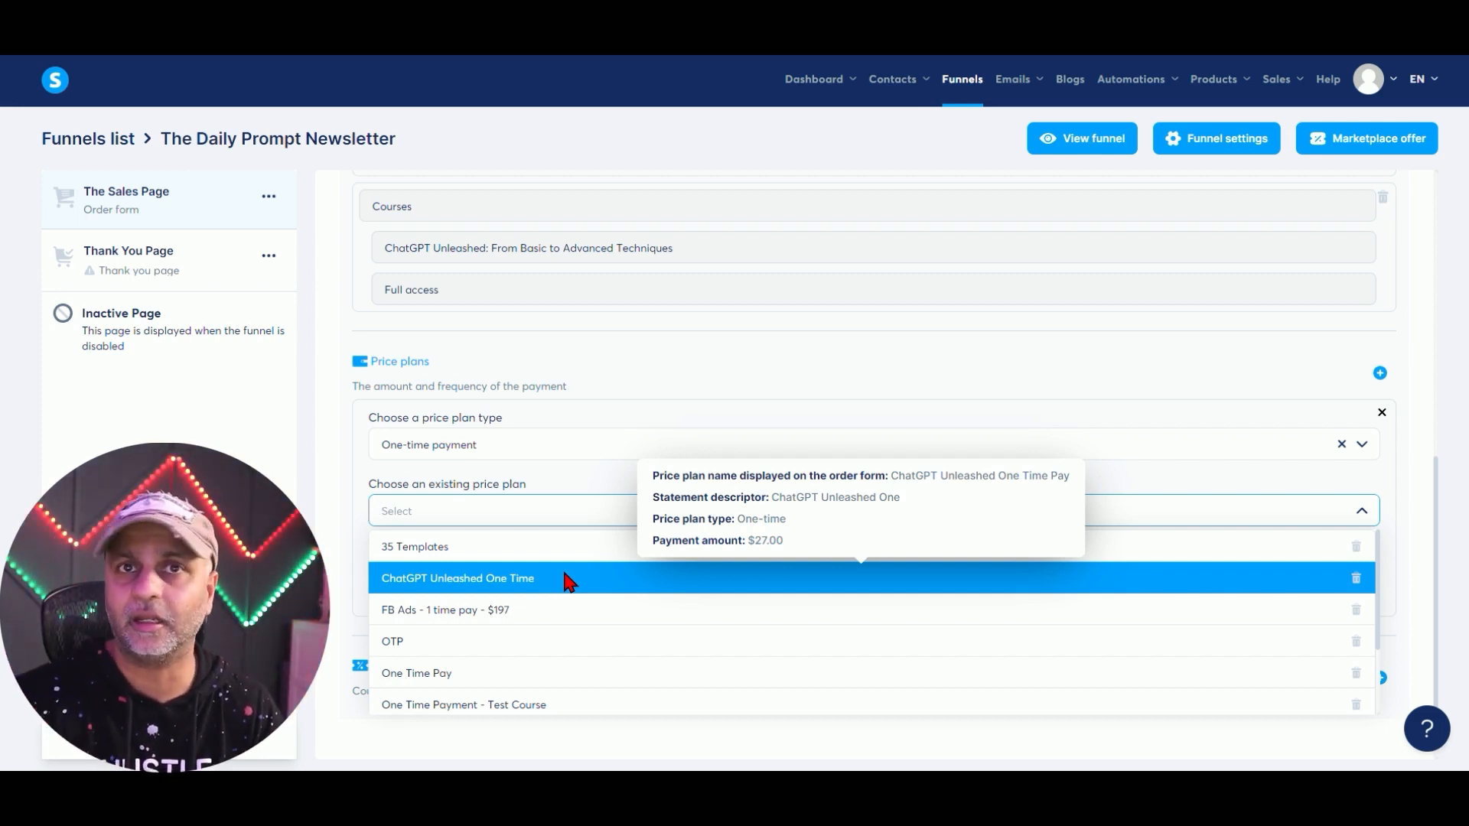
pyautogui.scroll(-2, 546, 601)
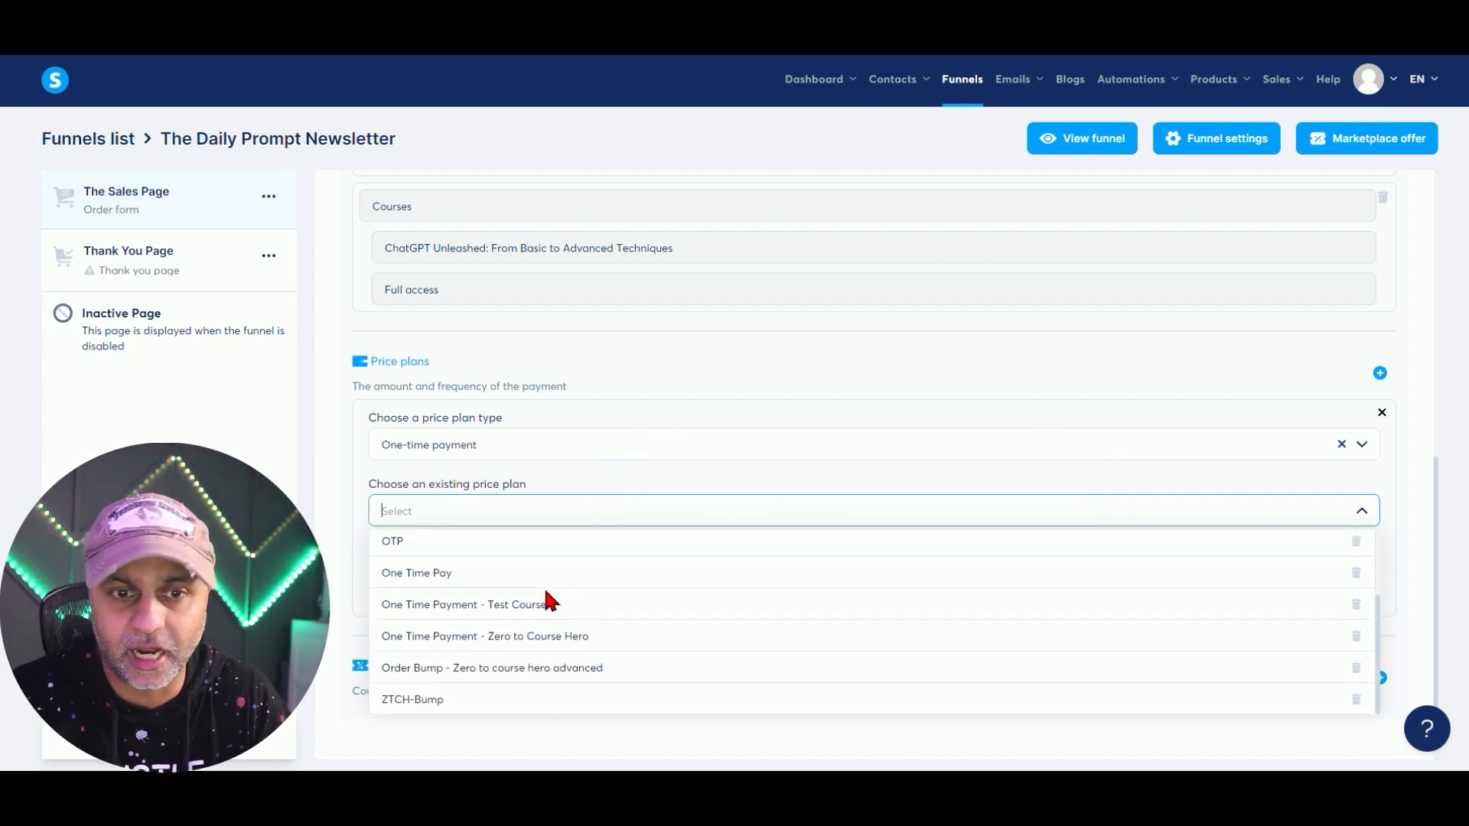
pyautogui.scroll(2, 546, 601)
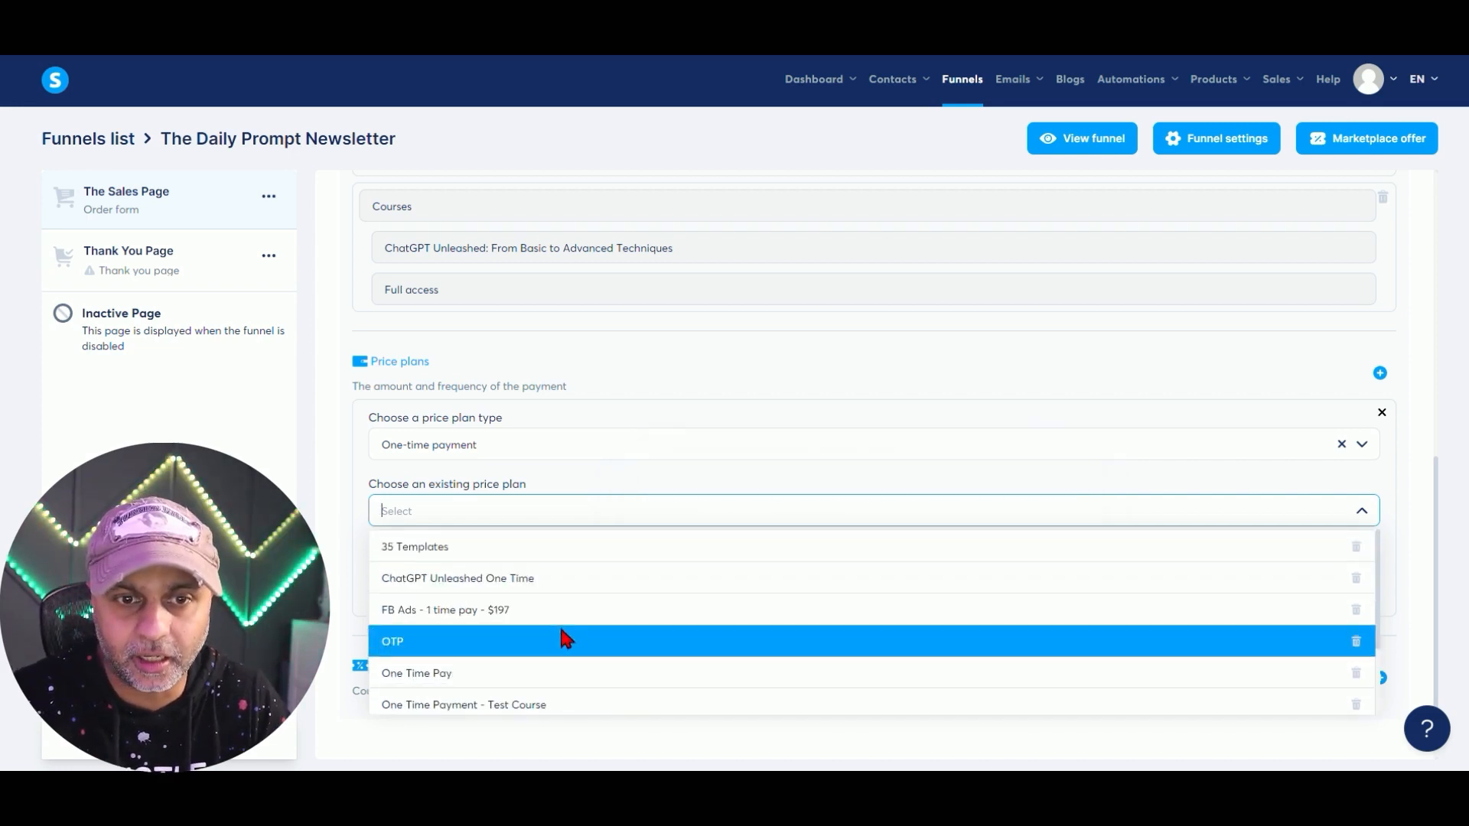
pyautogui.click(550, 585)
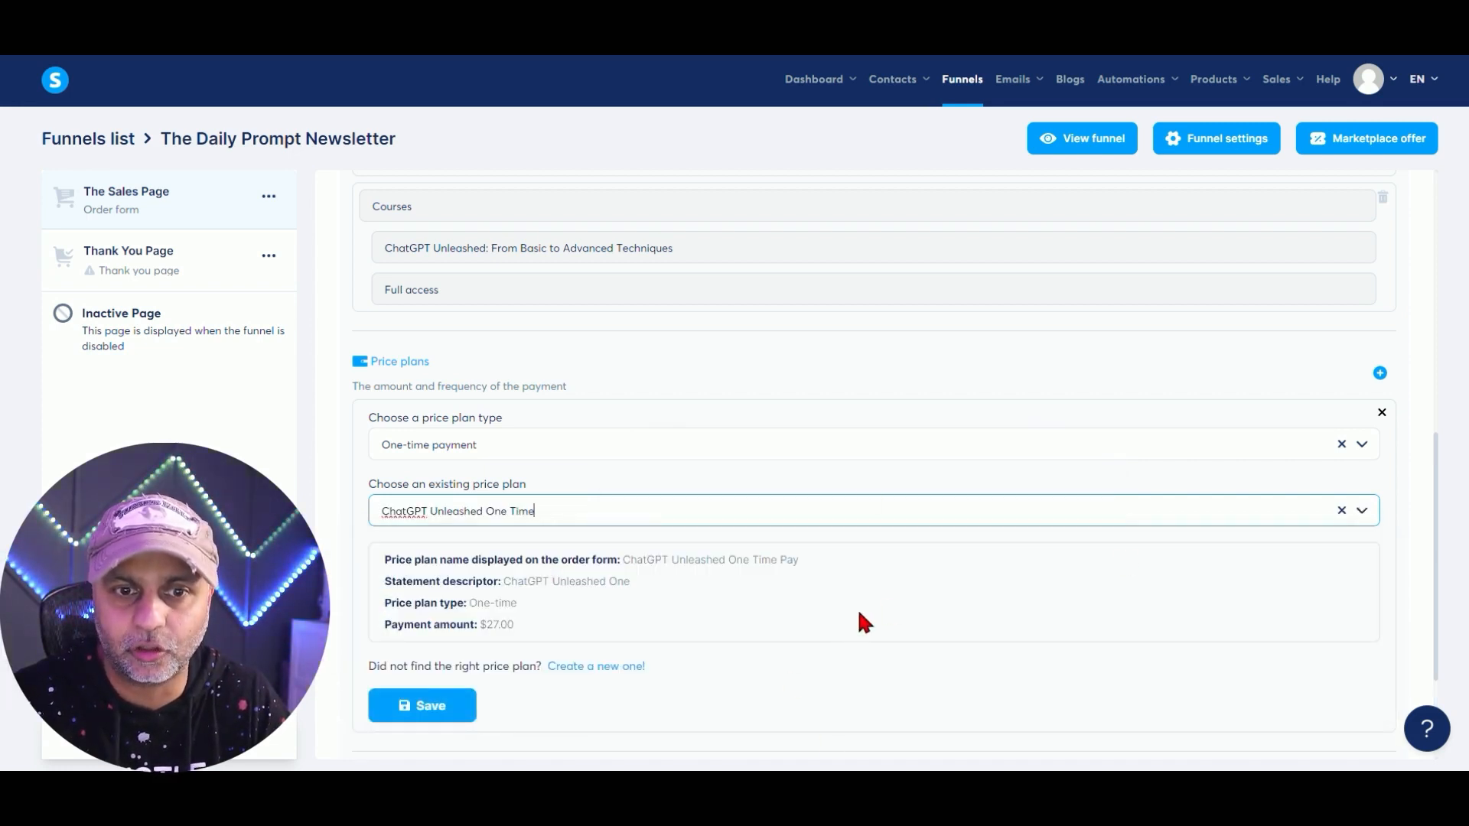
pyautogui.scroll(-1, 857, 607)
pyautogui.moveTo(621, 483); pyautogui.dragTo(845, 488)
pyautogui.click(595, 493)
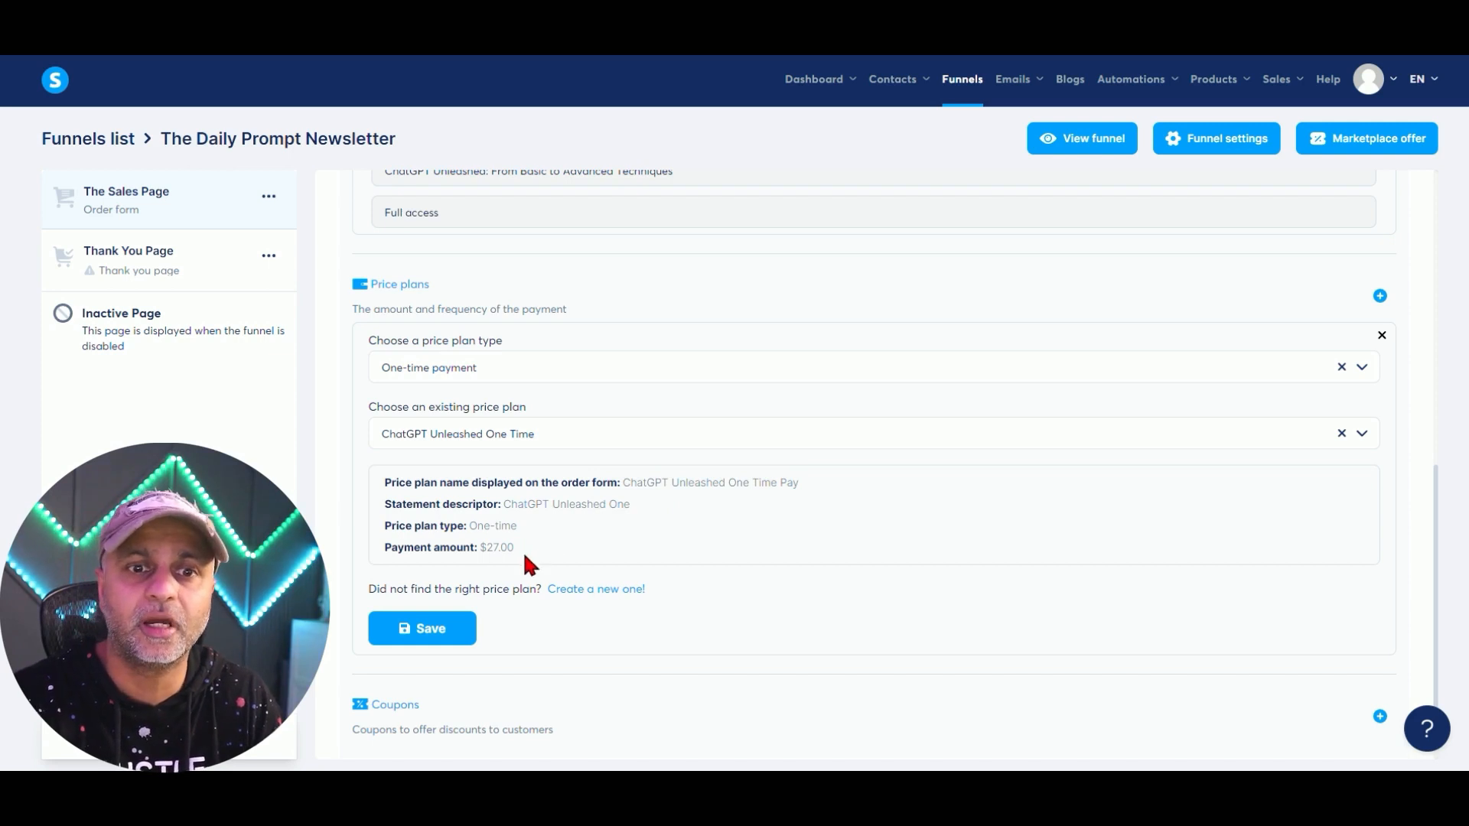
pyautogui.moveTo(522, 549); pyautogui.dragTo(380, 538)
pyautogui.click(826, 568)
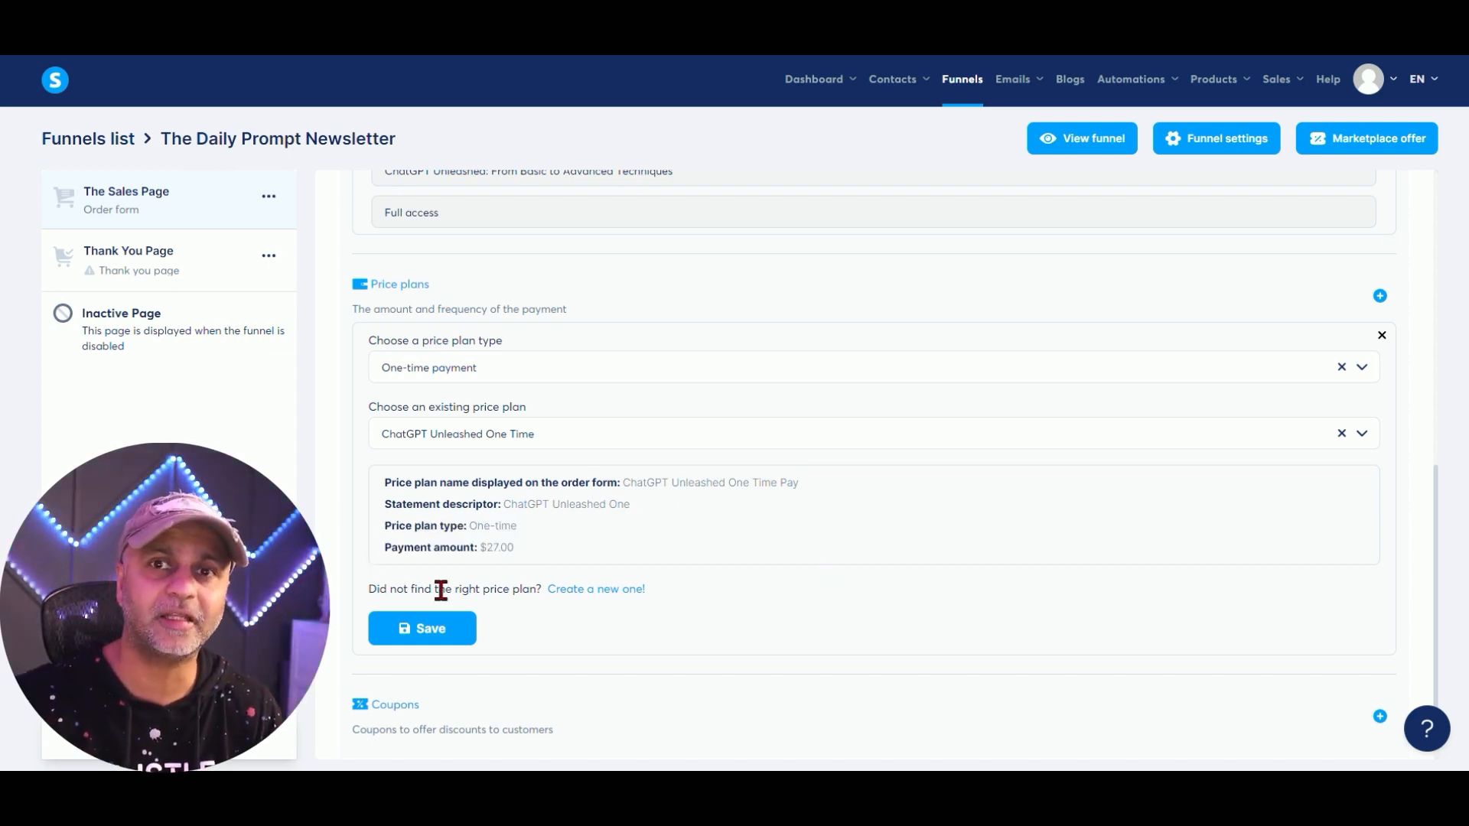
# Reselect one-time payment with the ChatGPT Unleashed One Time plan and save it.
pyautogui.click(631, 591)
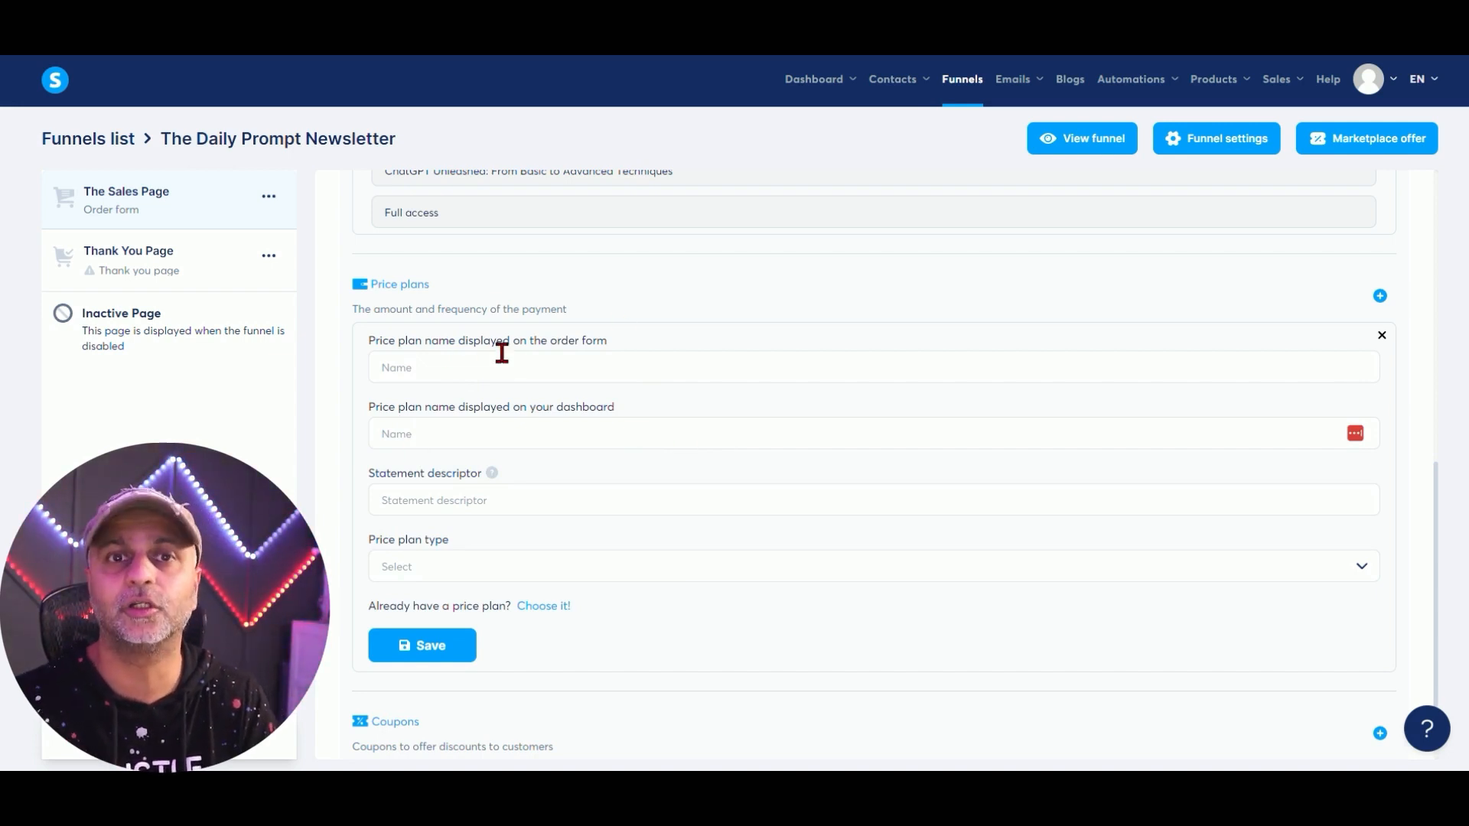
pyautogui.click(561, 606)
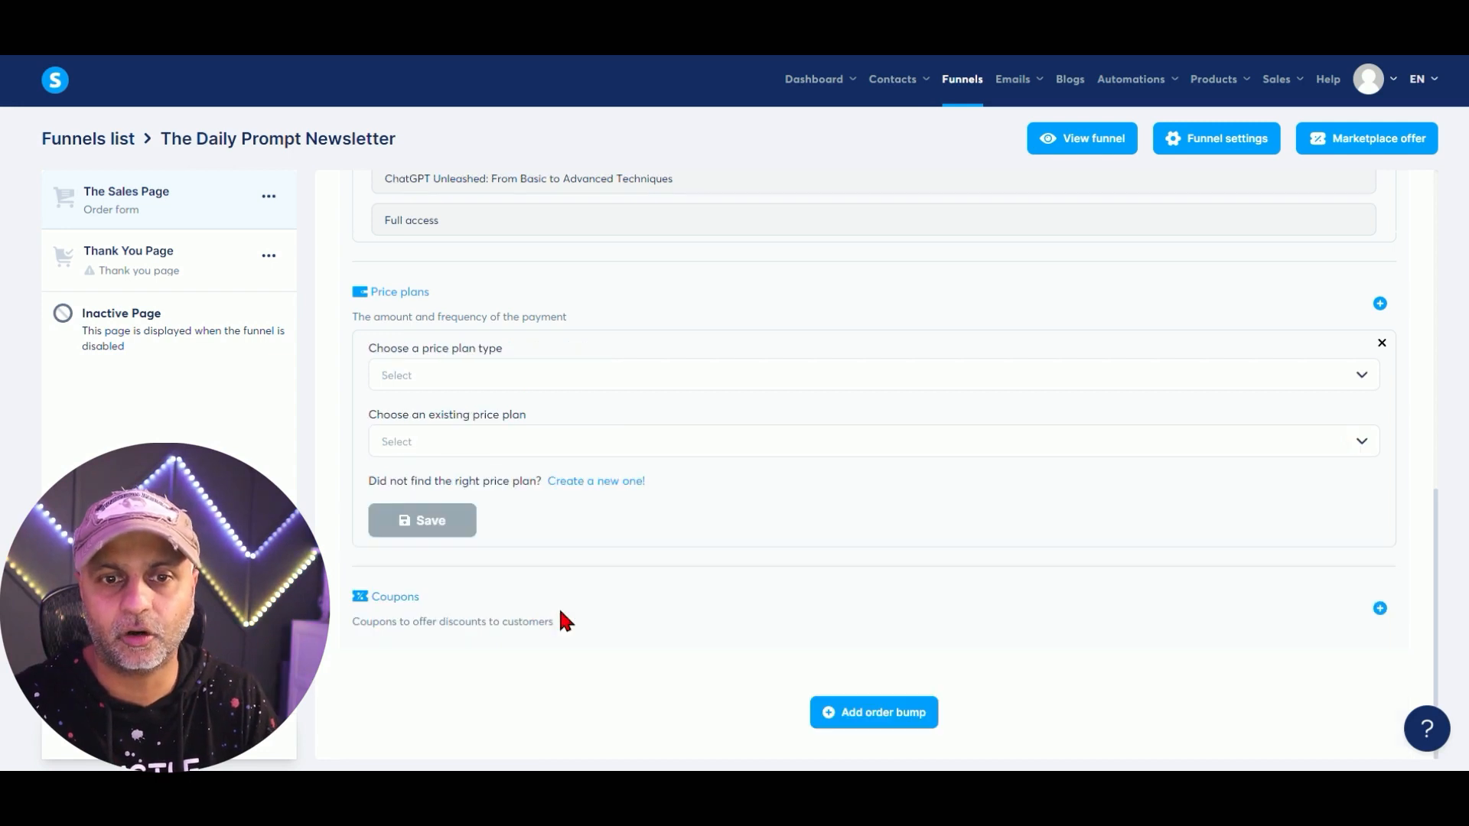
pyautogui.click(485, 375)
pyautogui.click(493, 410)
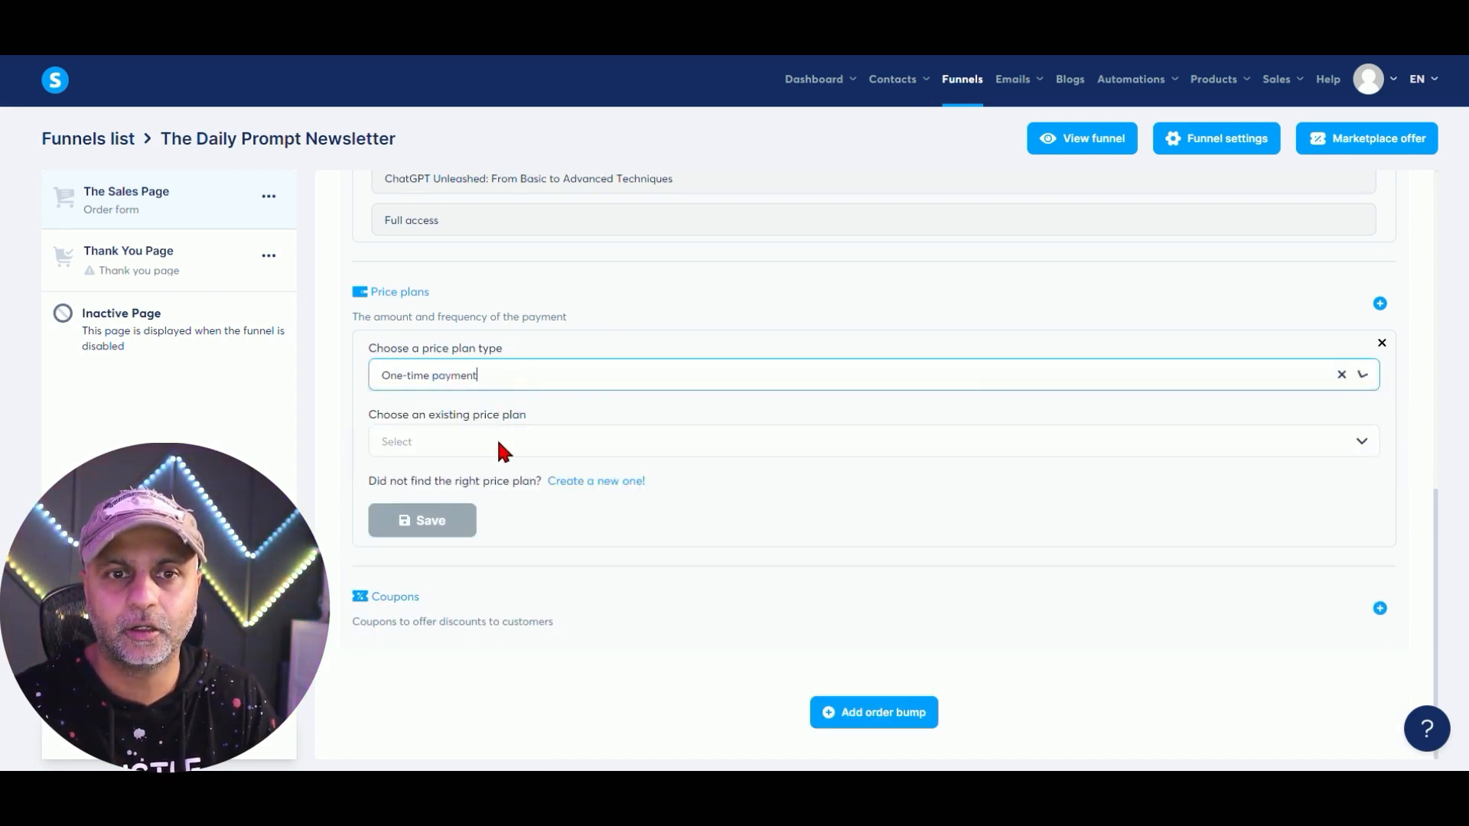
pyautogui.click(498, 443)
pyautogui.click(498, 508)
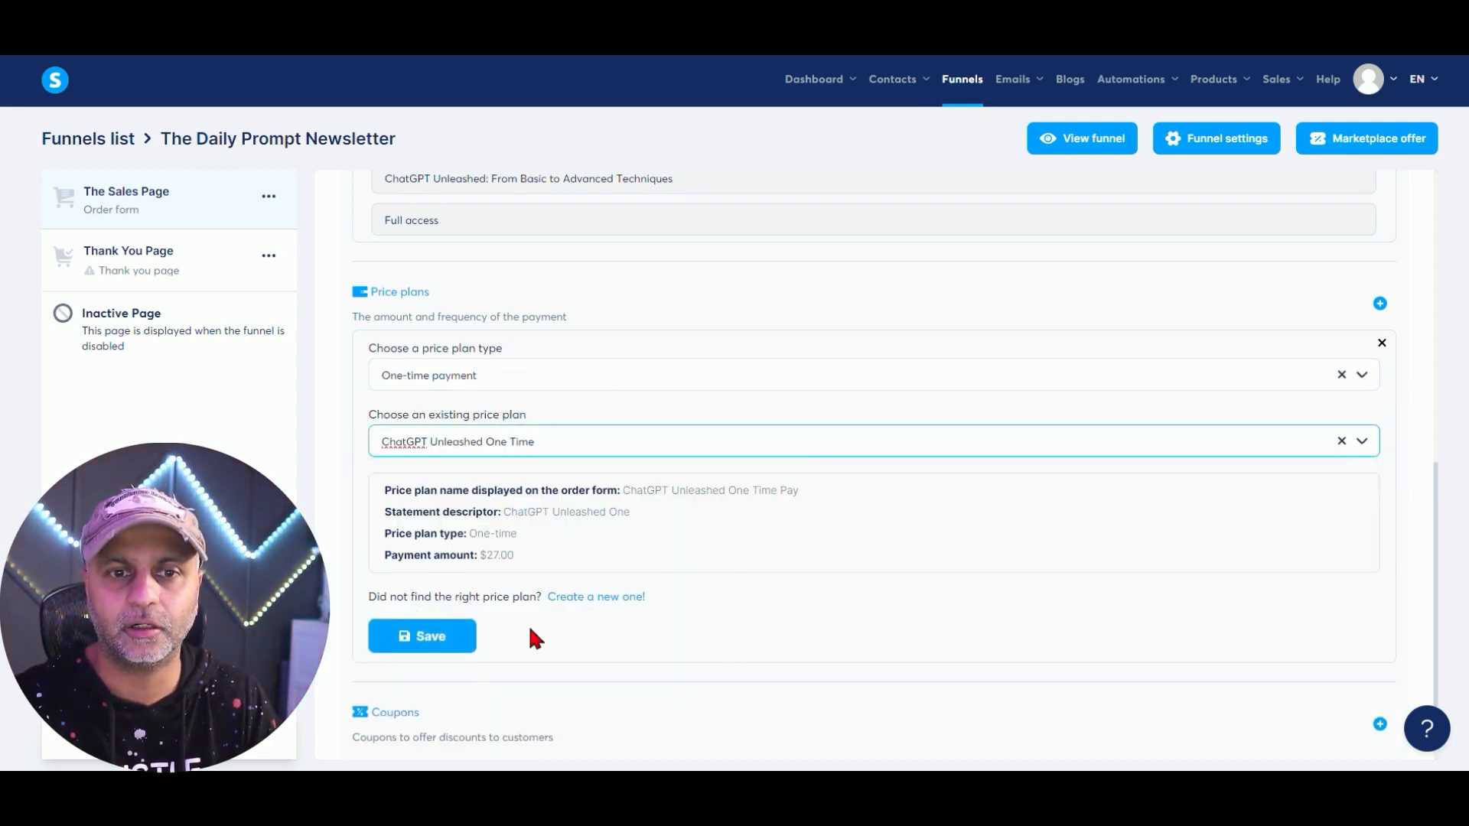
pyautogui.click(412, 643)
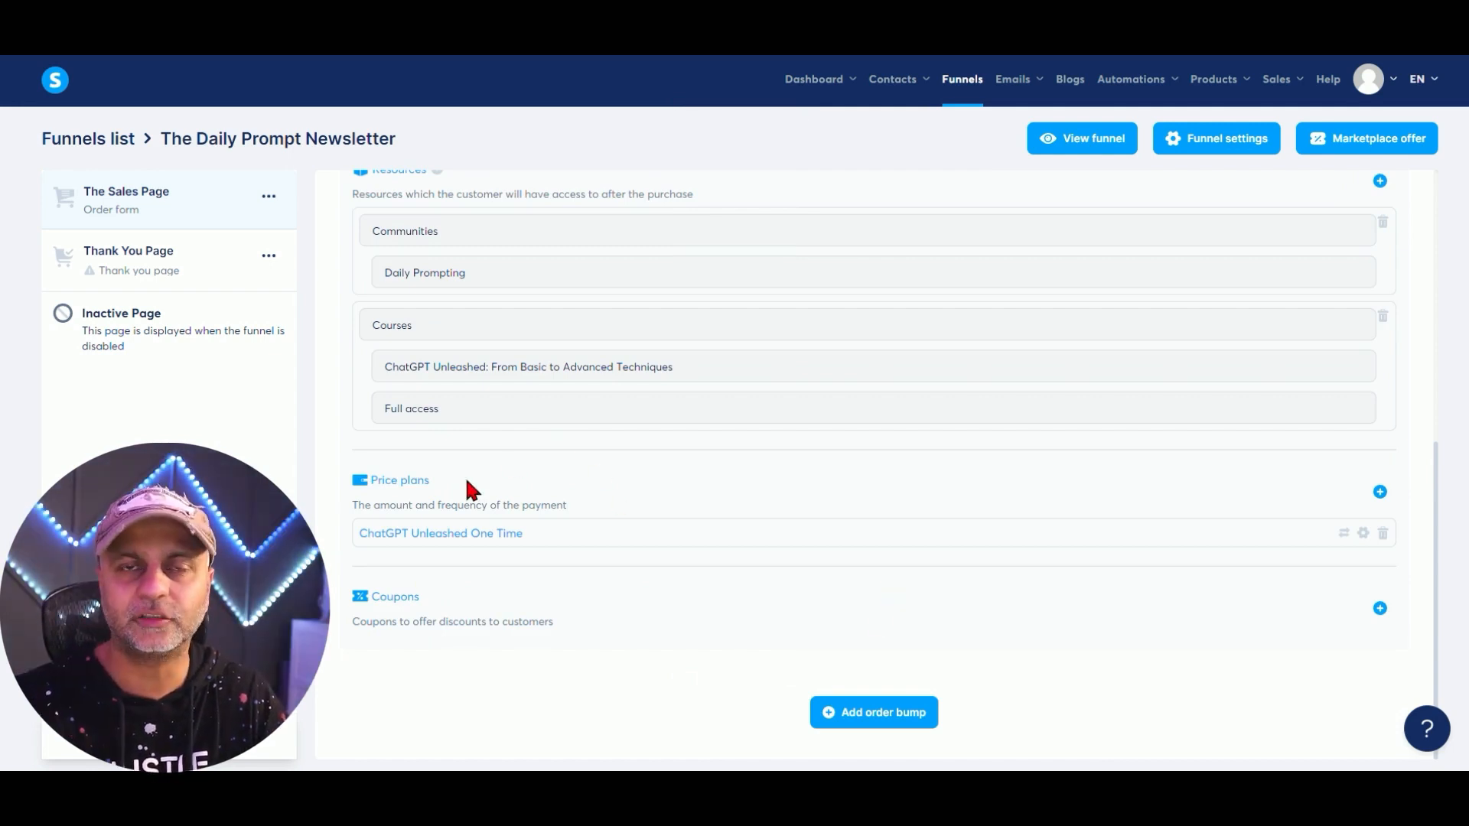
# Add the ChatGPT-Hundo coupon as a fixed amount discount and save it.
pyautogui.scroll(2, 611, 543)
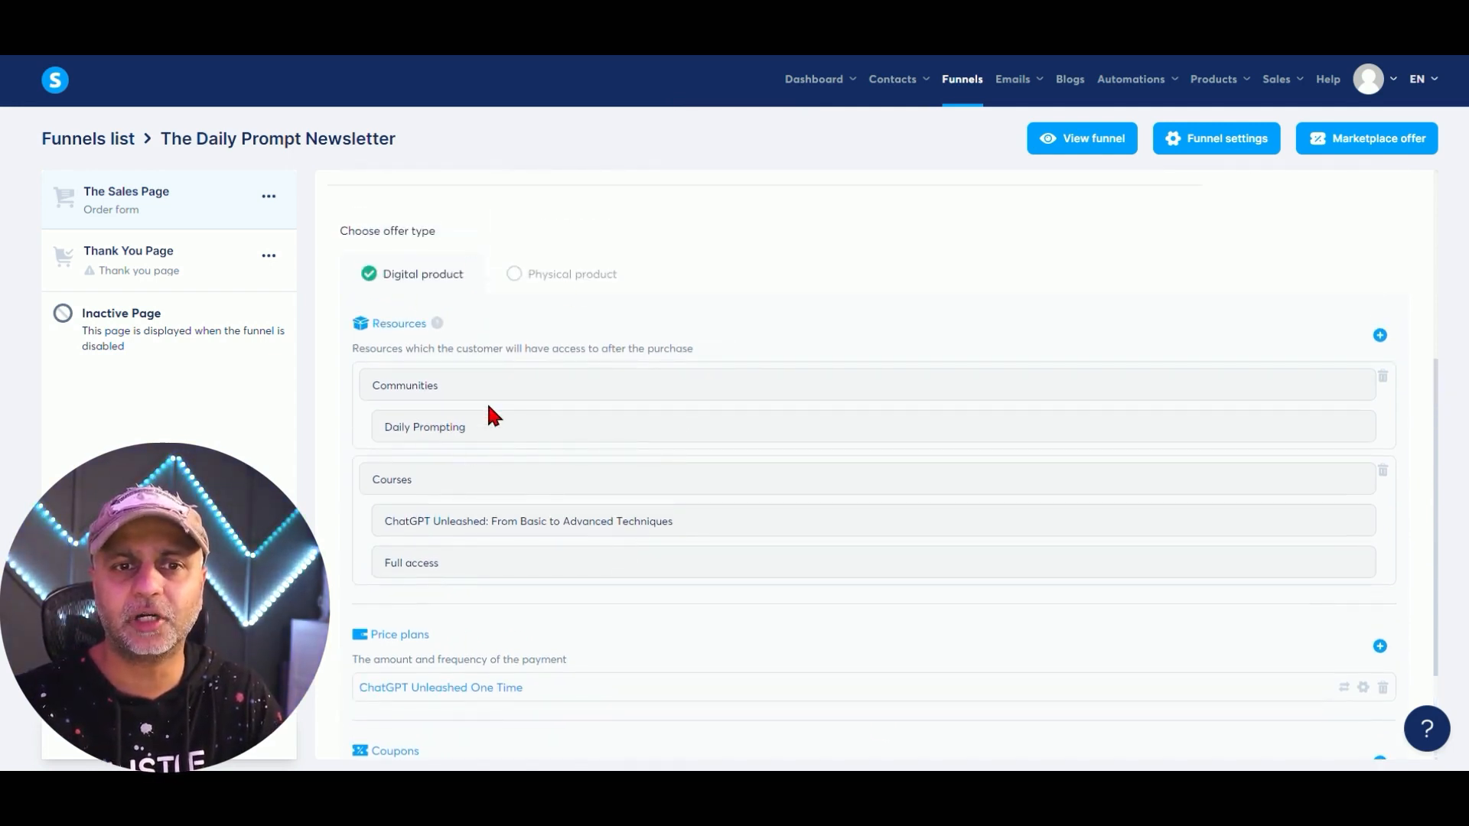
pyautogui.scroll(-2, 557, 489)
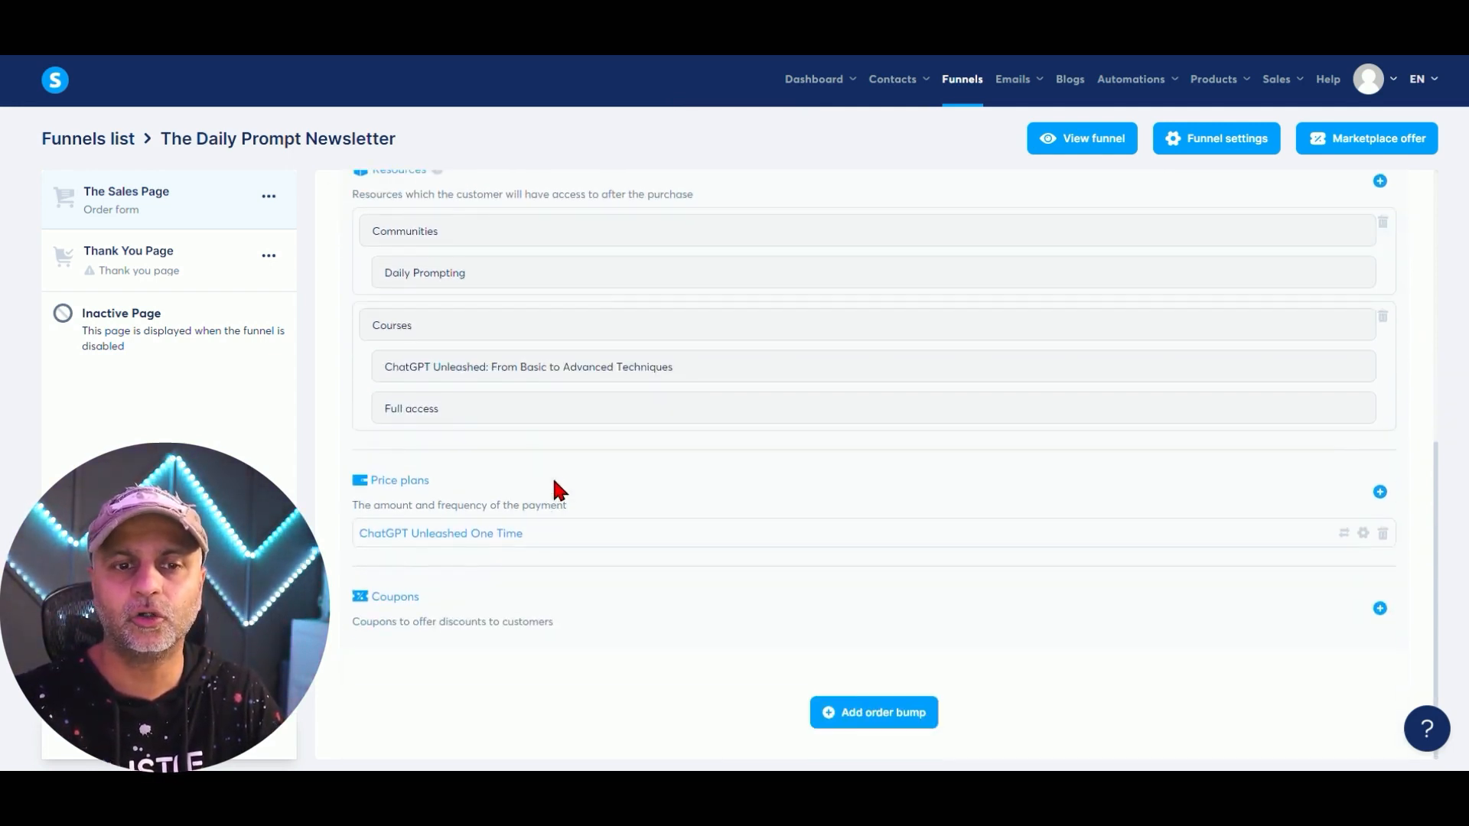
pyautogui.click(1380, 610)
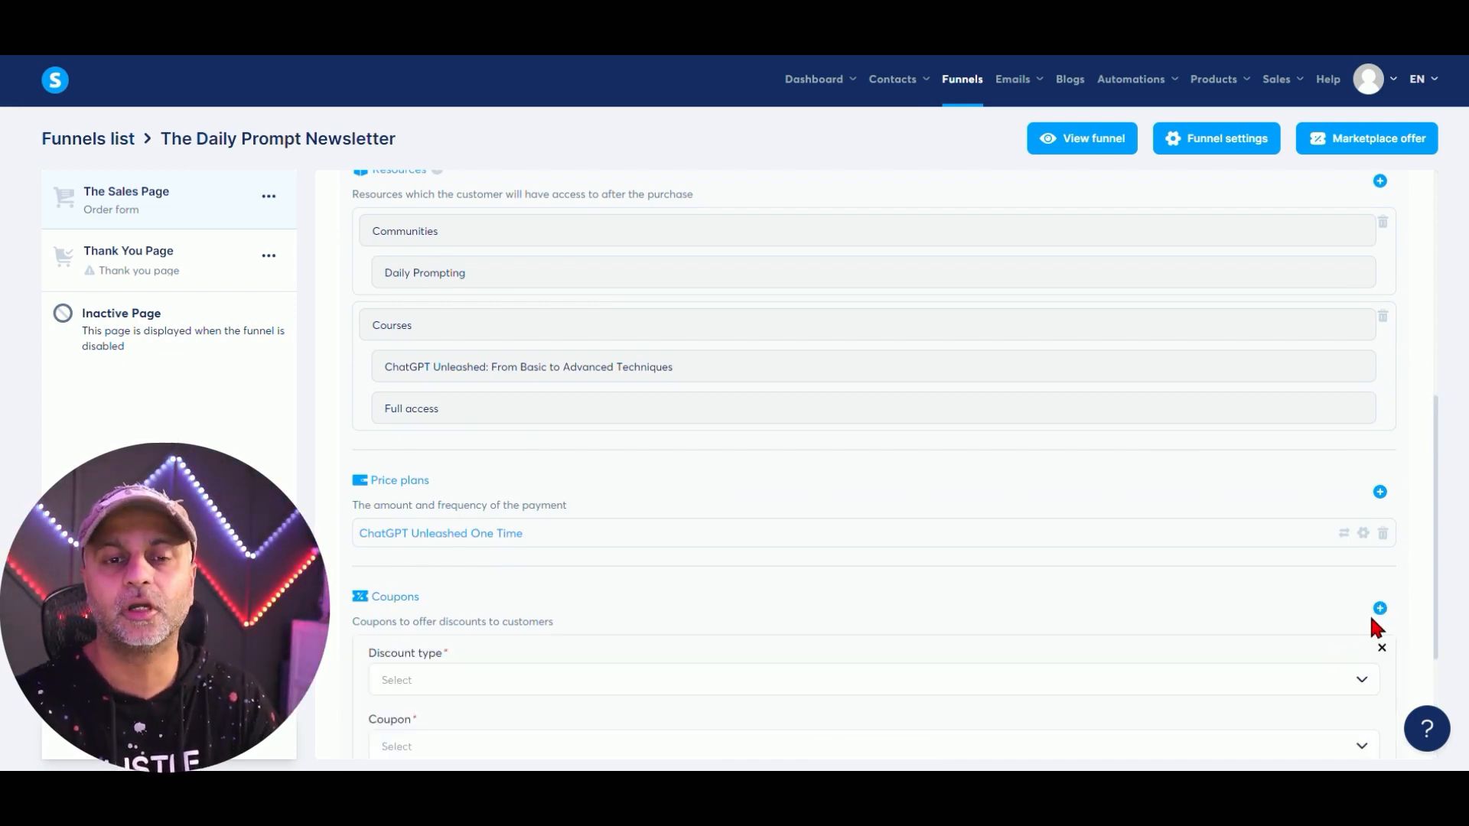
pyautogui.scroll(-3, 889, 568)
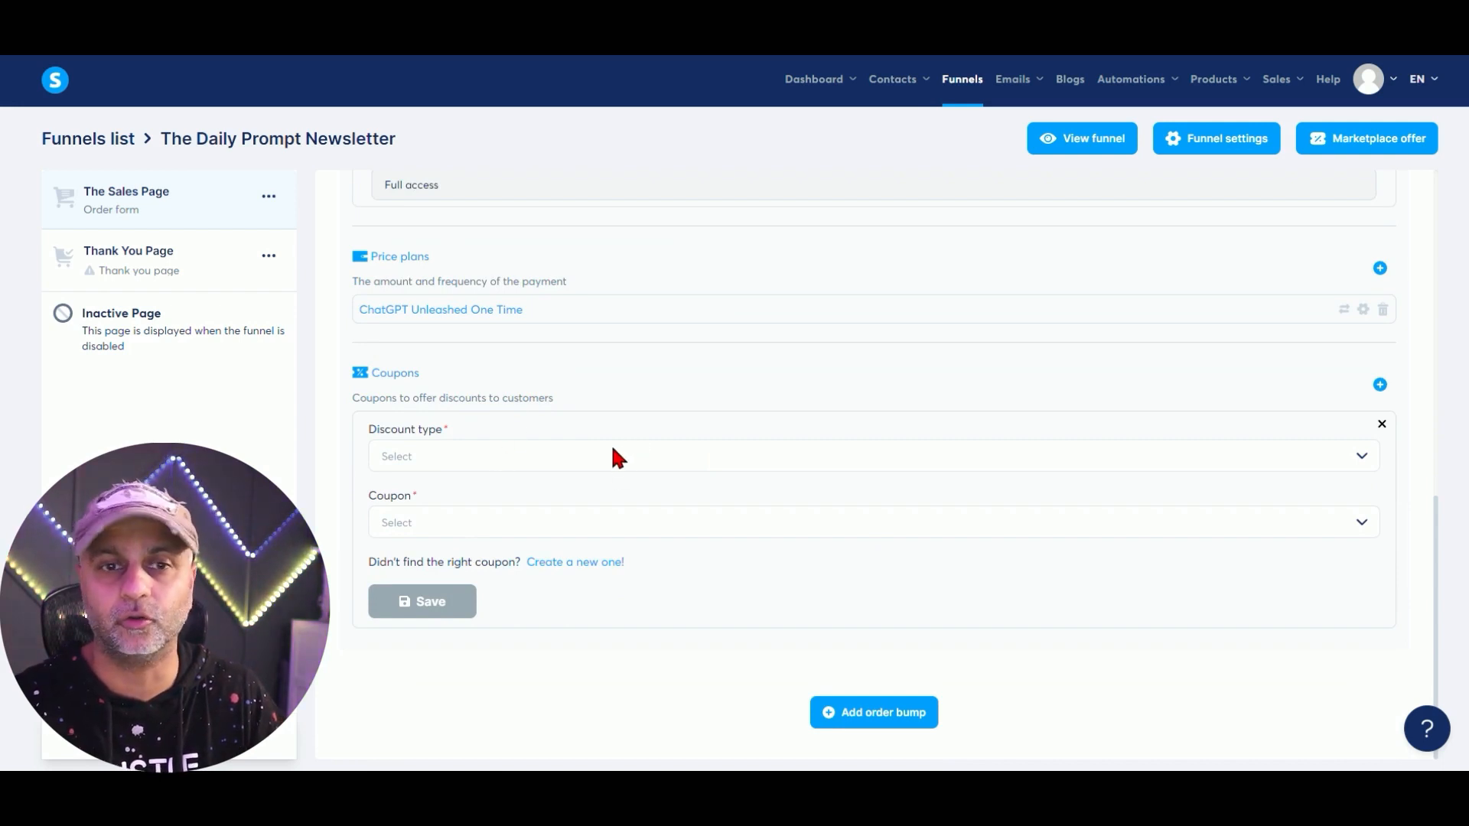
pyautogui.click(514, 454)
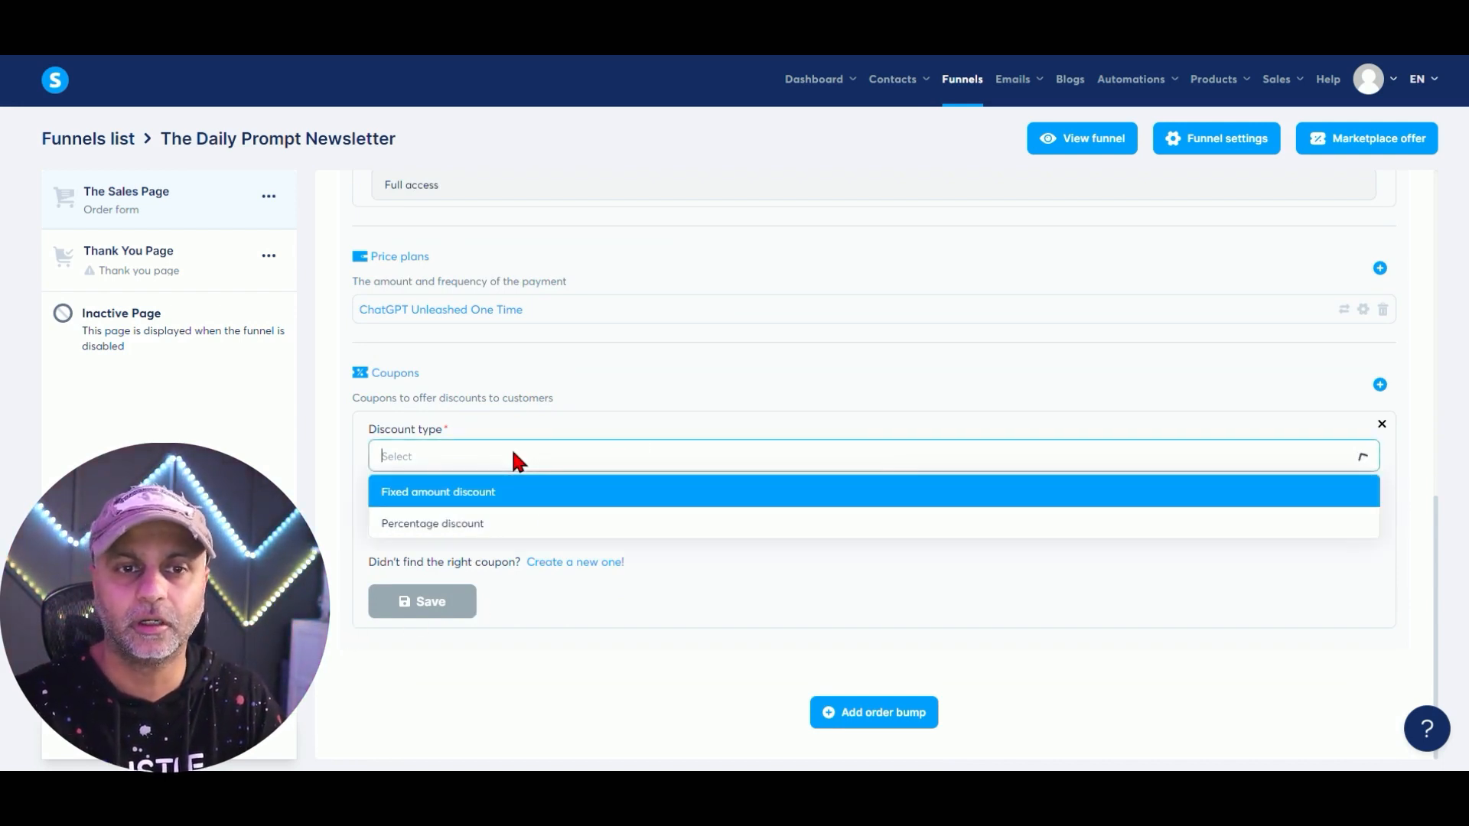
pyautogui.click(504, 492)
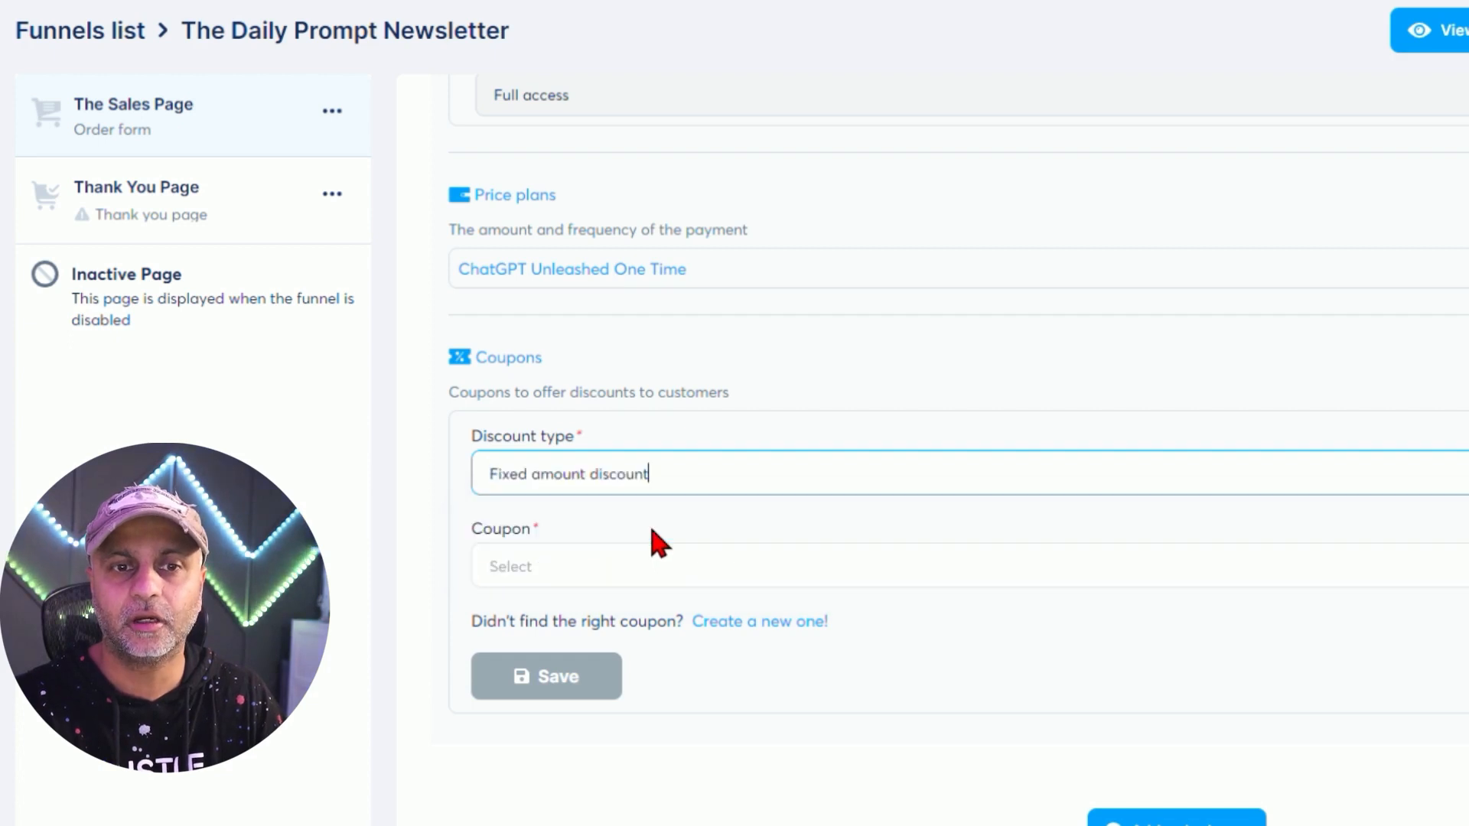
pyautogui.click(633, 557)
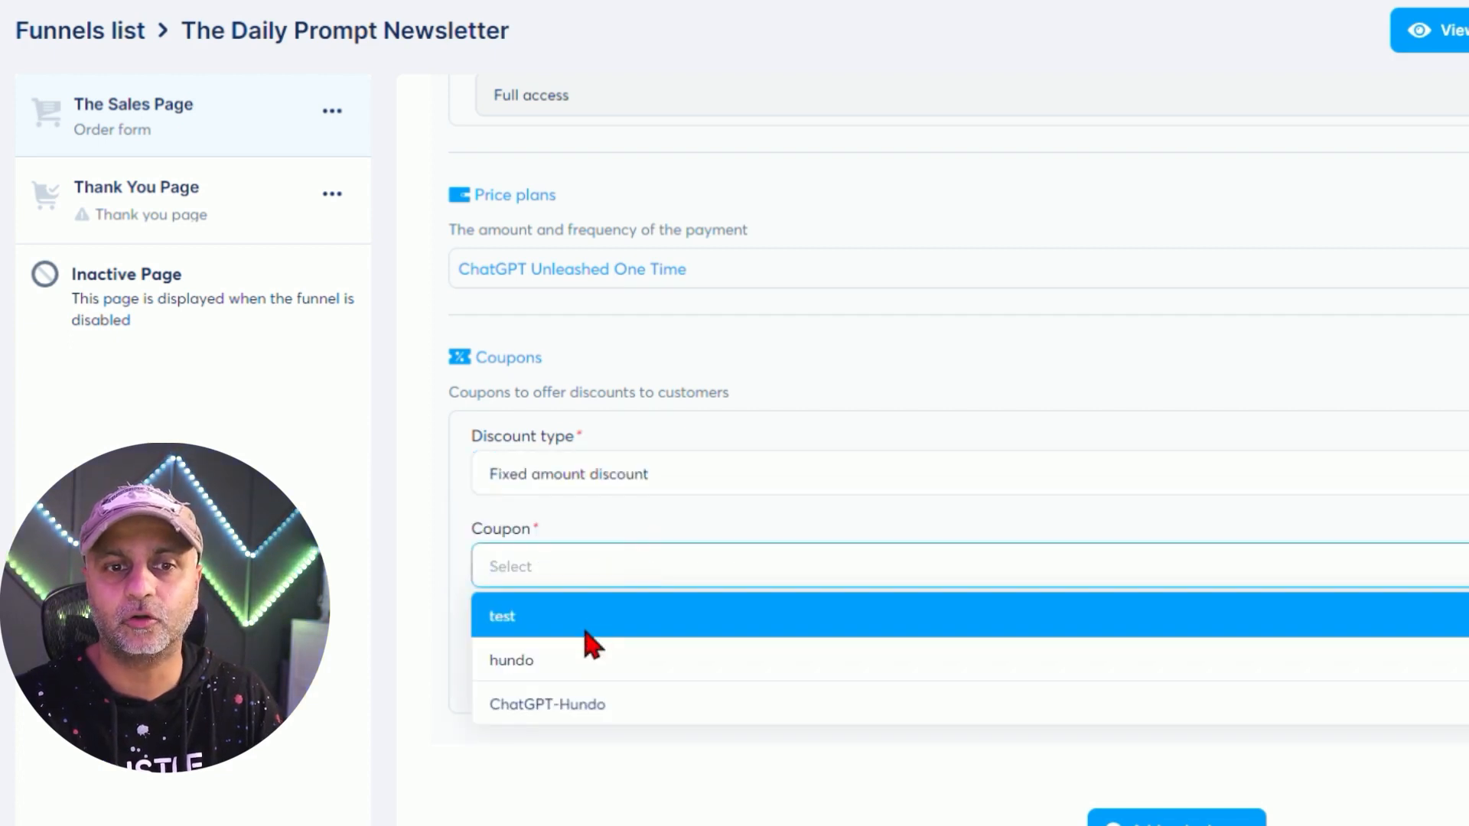
pyautogui.click(552, 700)
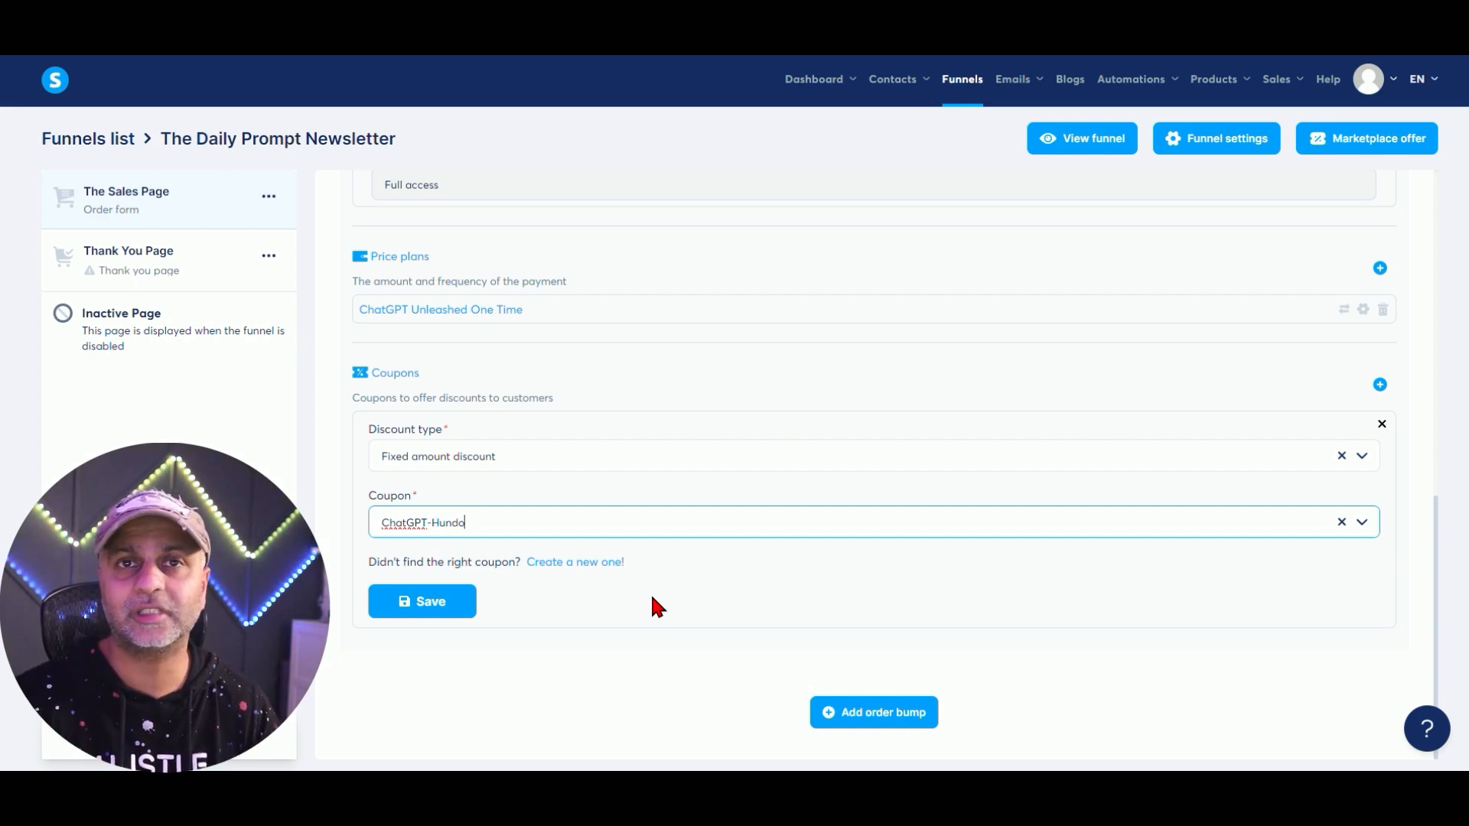
pyautogui.click(393, 600)
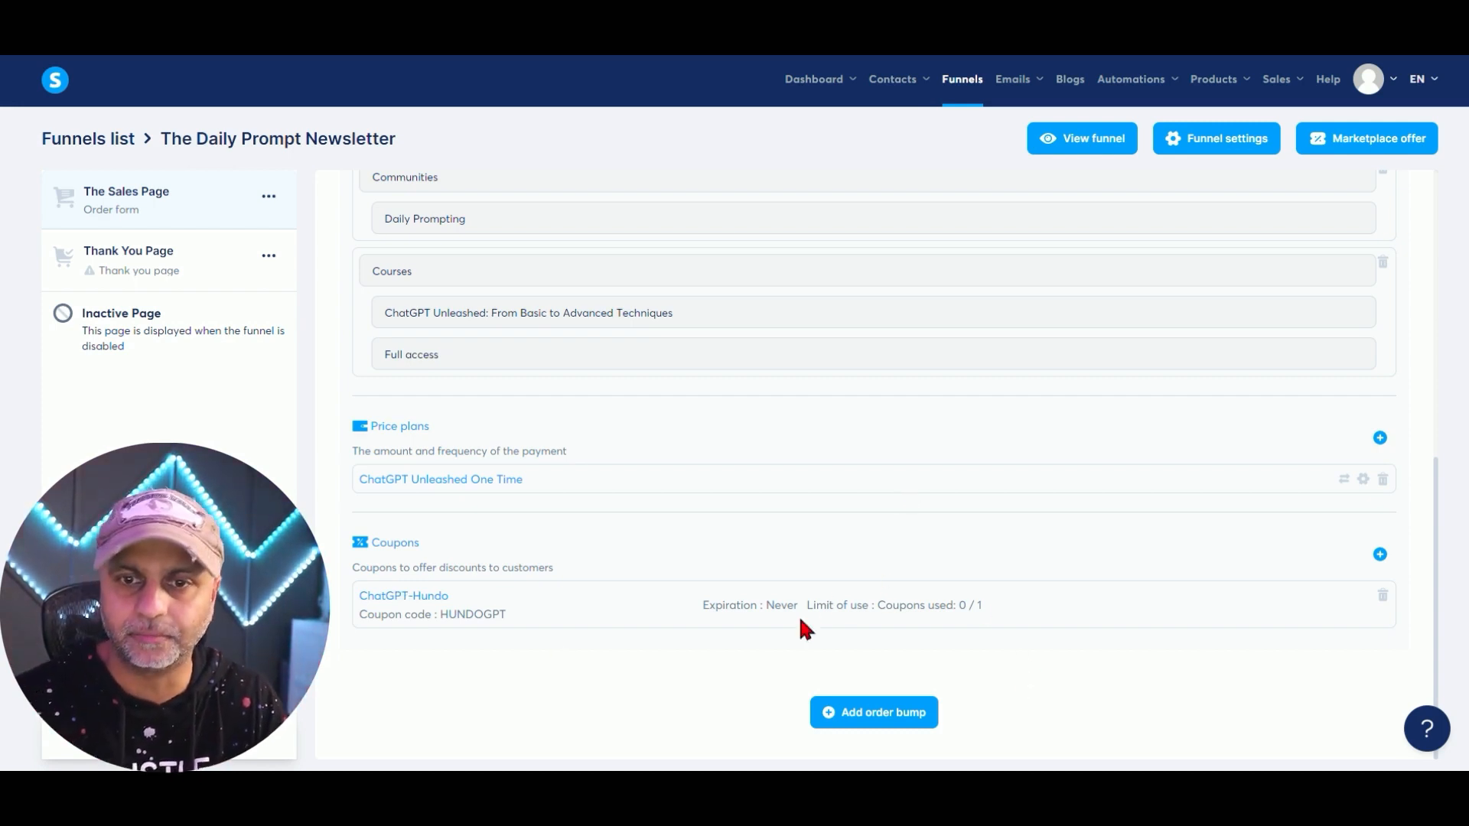
# Check the coupon's usage limit, showing Coupons used: 0 / 1.
pyautogui.doubleClick(962, 605)
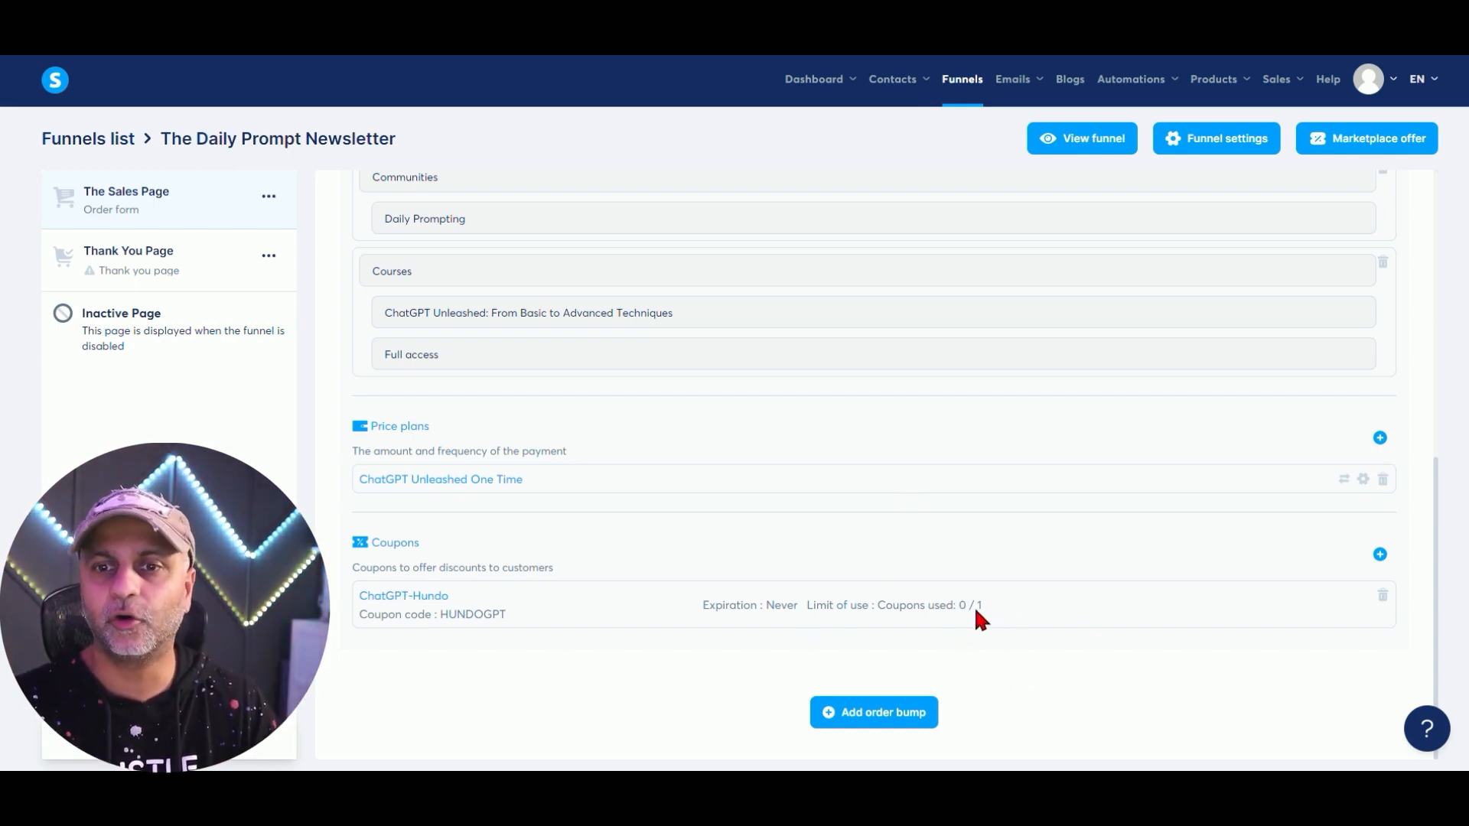
pyautogui.moveTo(976, 610); pyautogui.dragTo(869, 612)
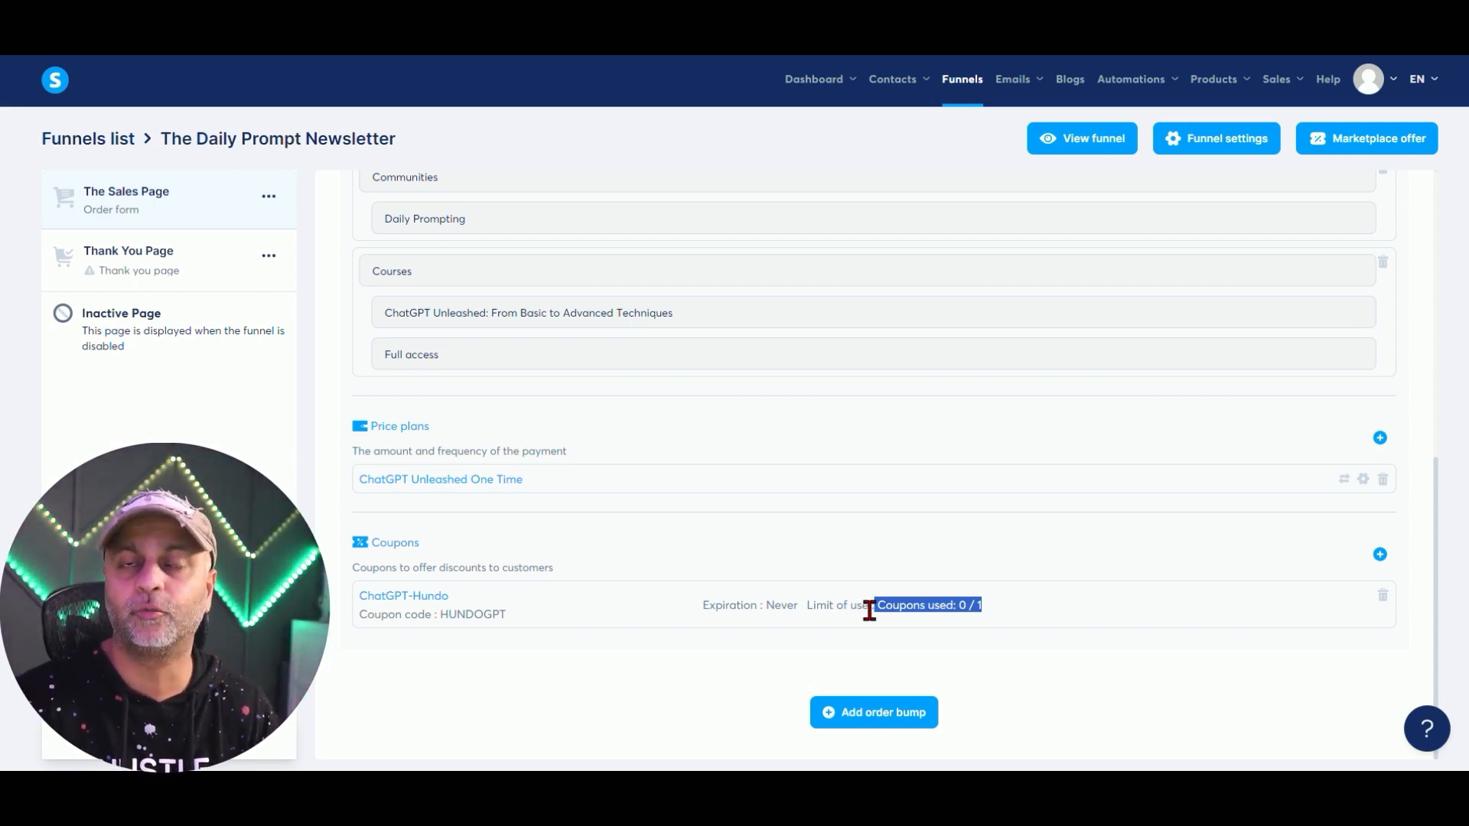
pyautogui.click(1035, 693)
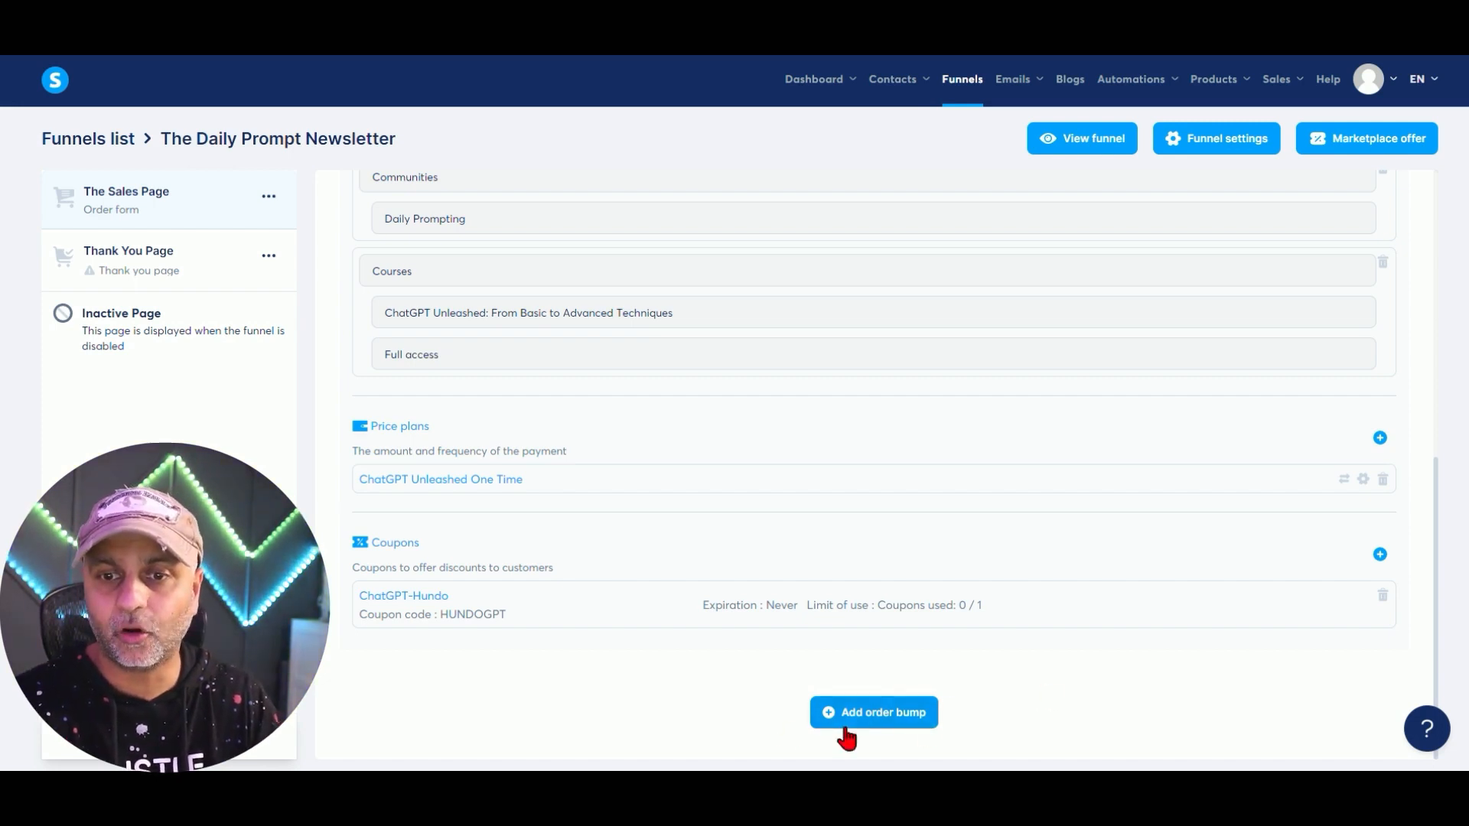
# Add a digital-product order bump granting full access to Test Course.
pyautogui.click(898, 713)
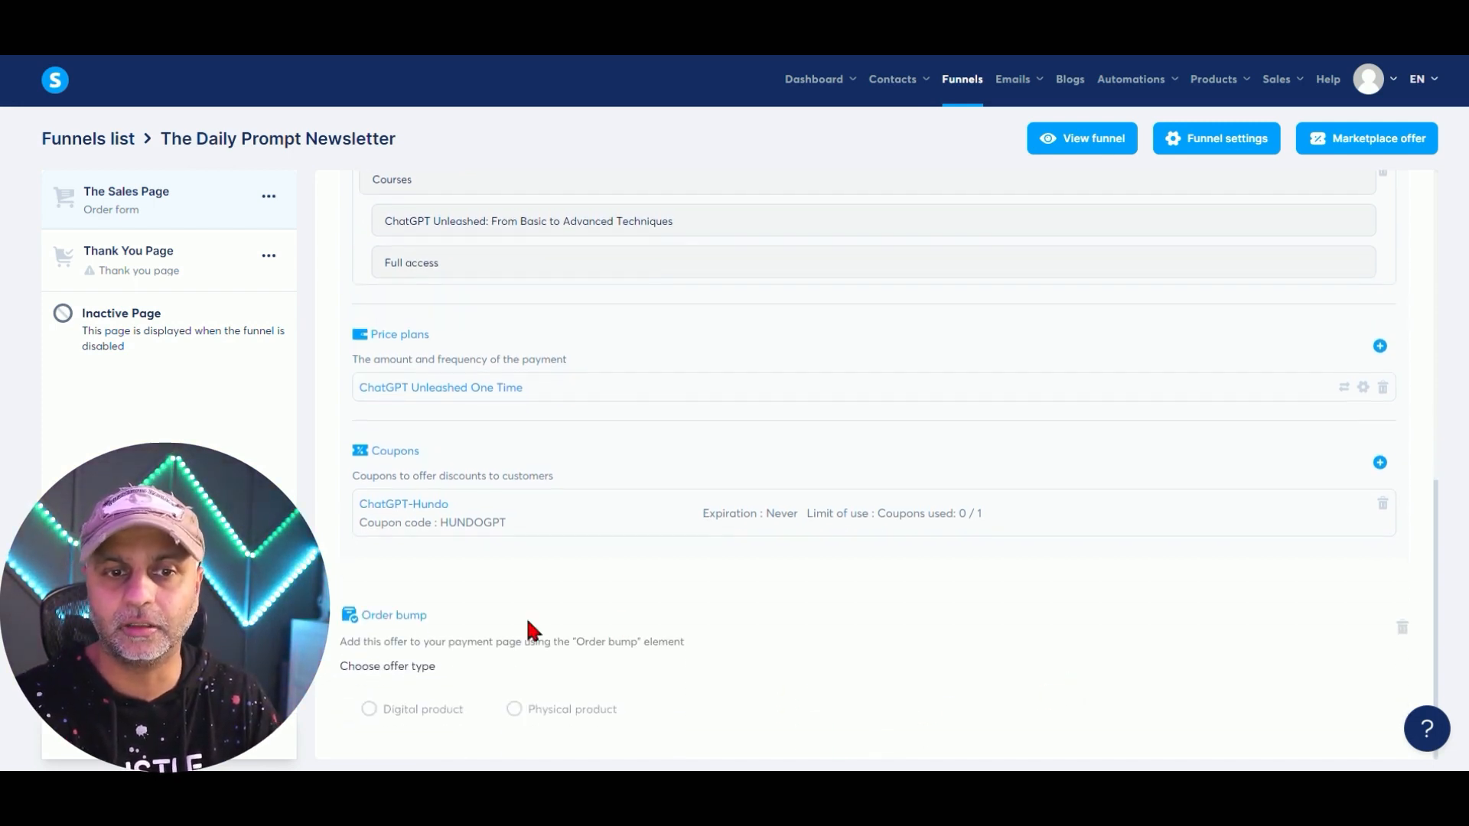
pyautogui.click(370, 709)
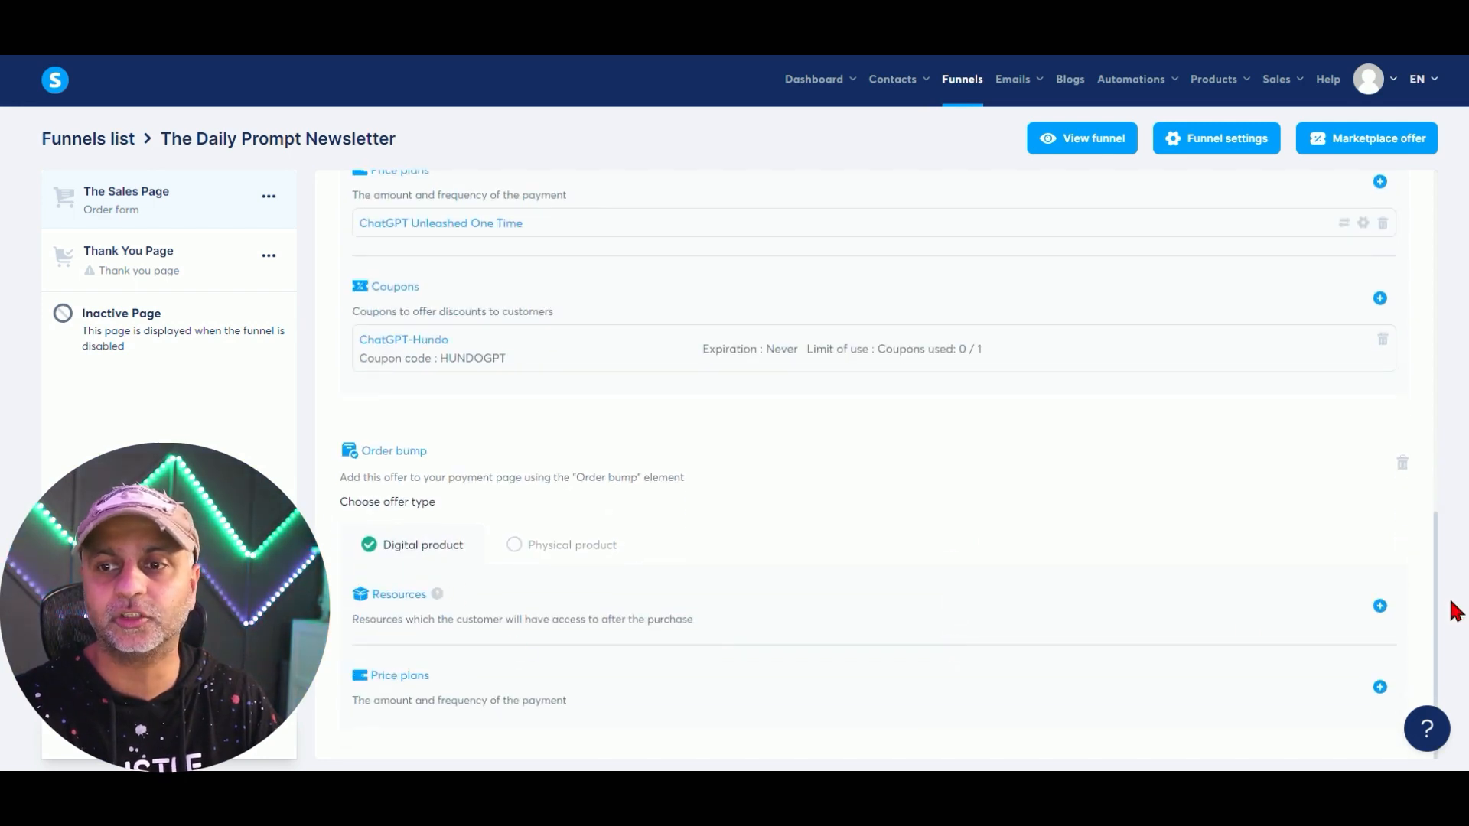
pyautogui.click(1380, 605)
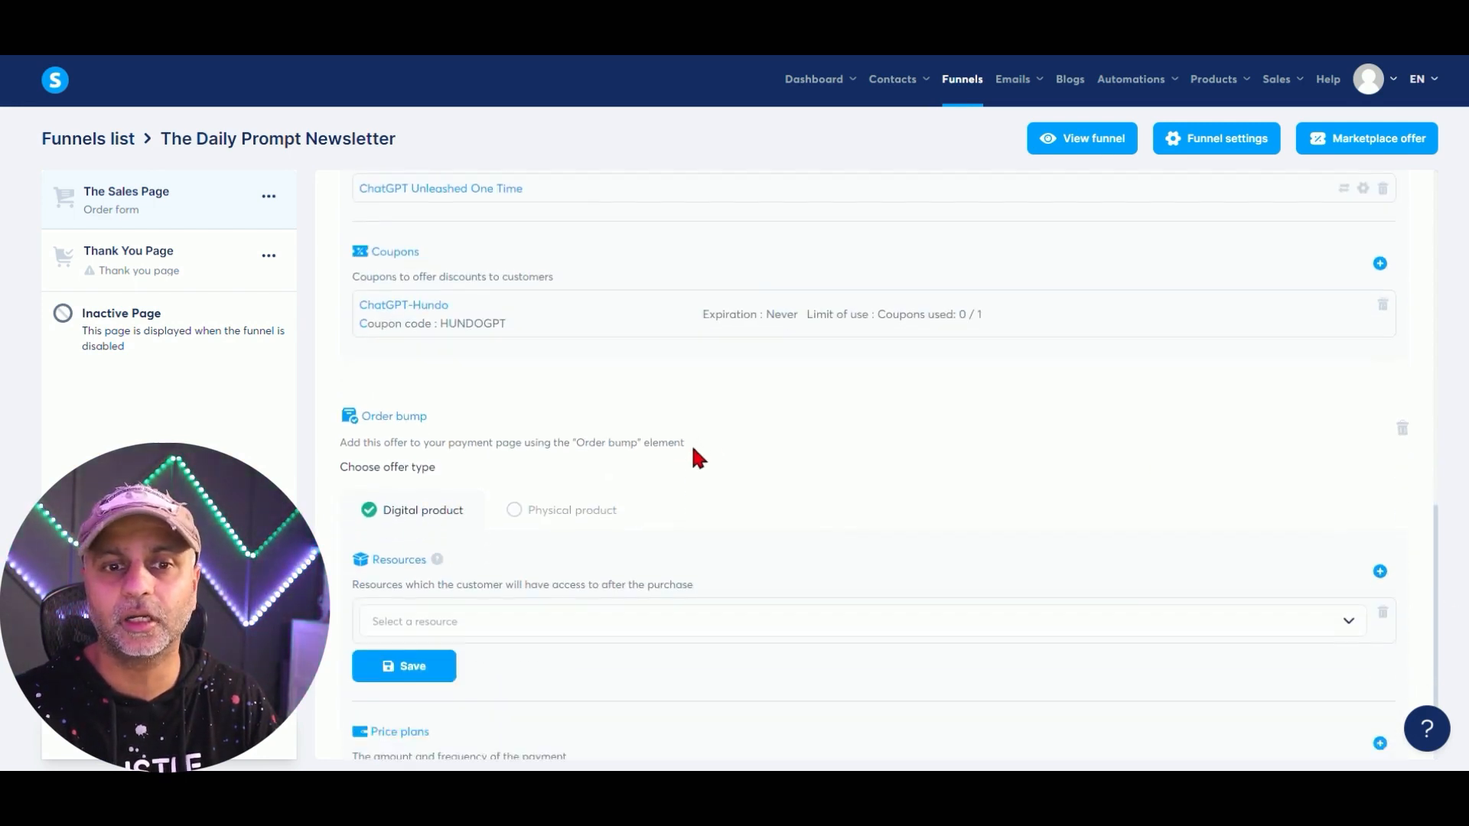
pyautogui.click(492, 566)
pyautogui.click(492, 599)
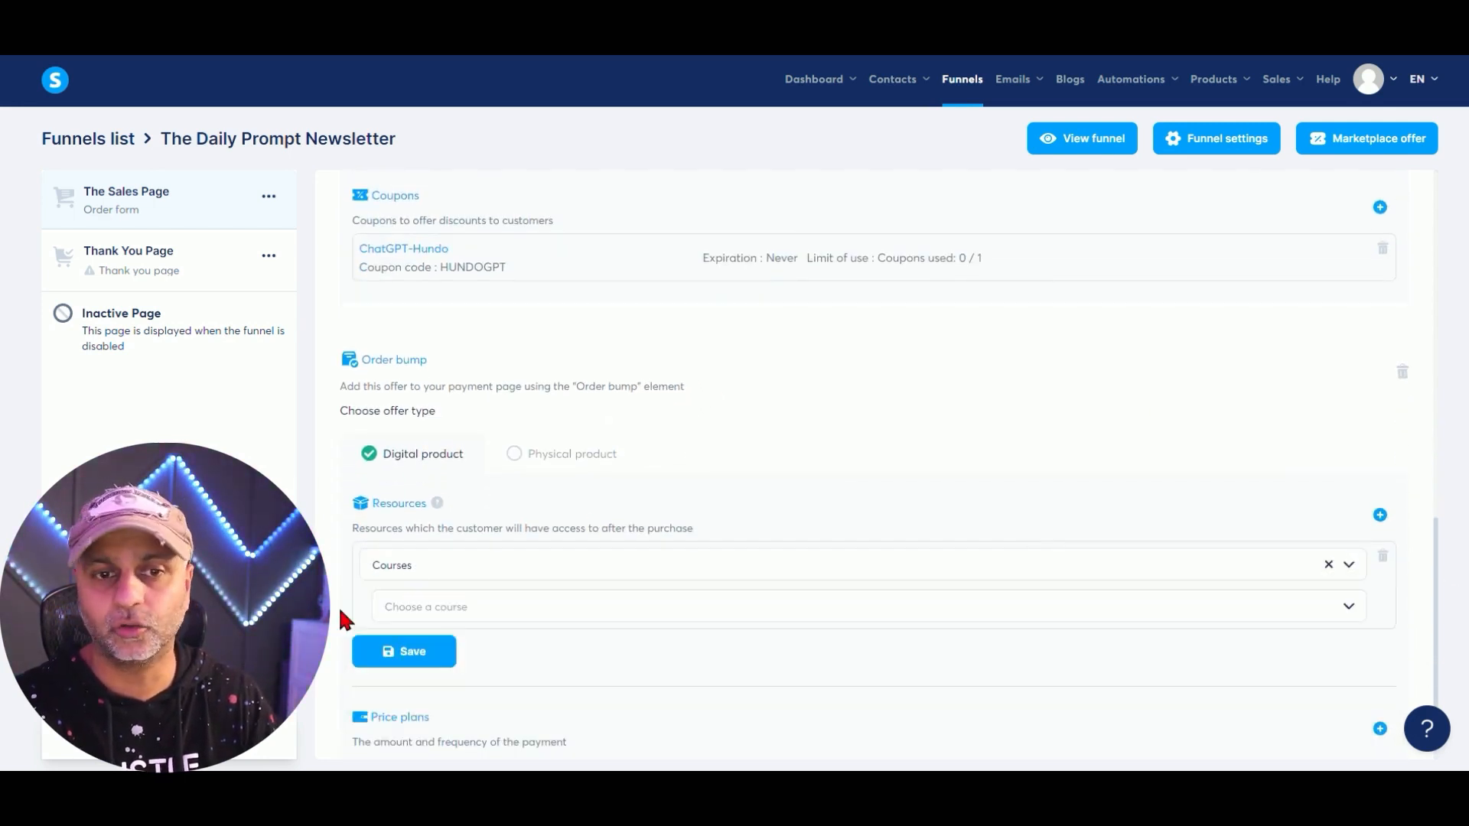
pyautogui.click(405, 607)
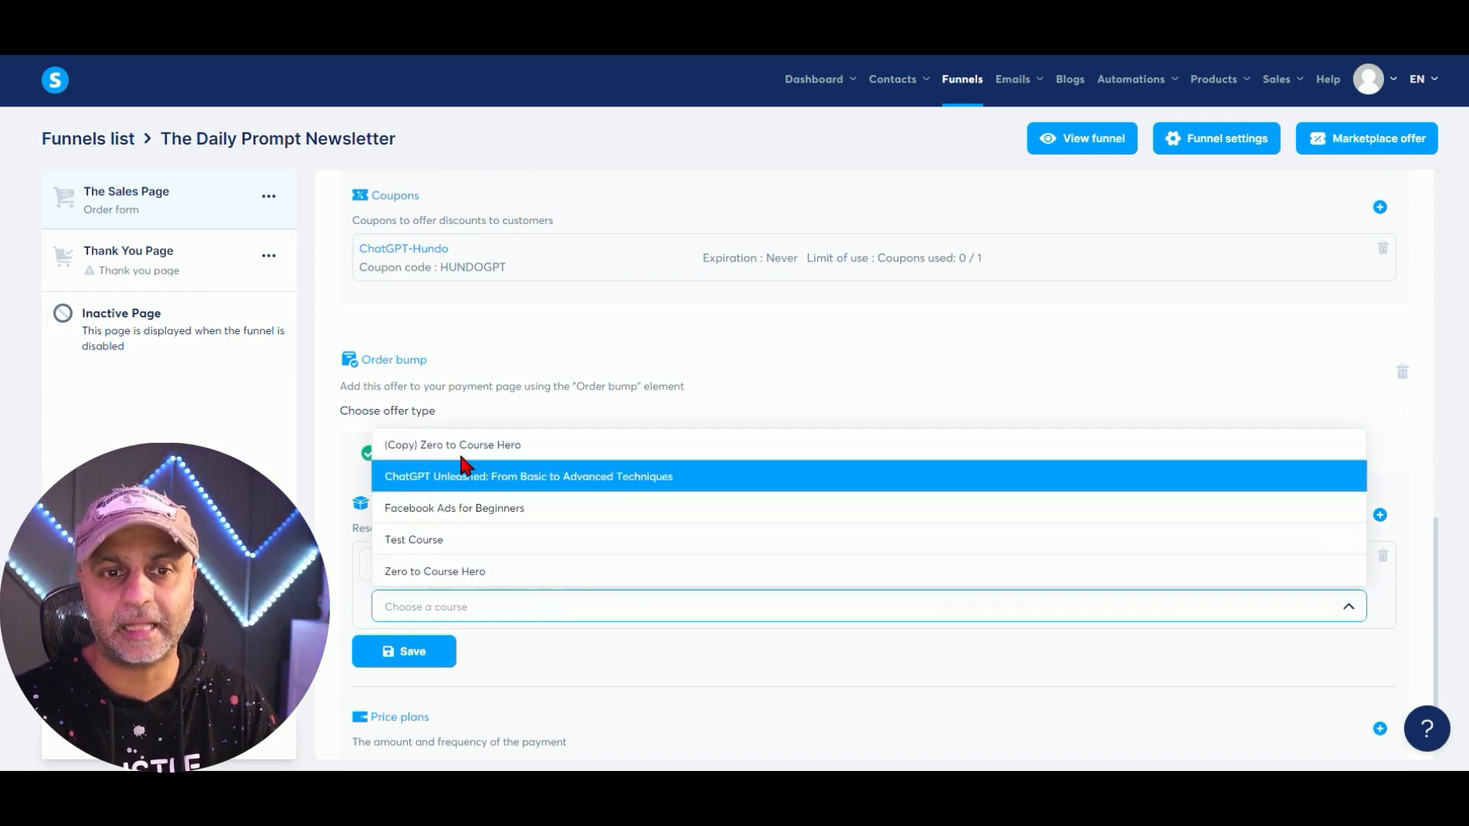
pyautogui.click(513, 543)
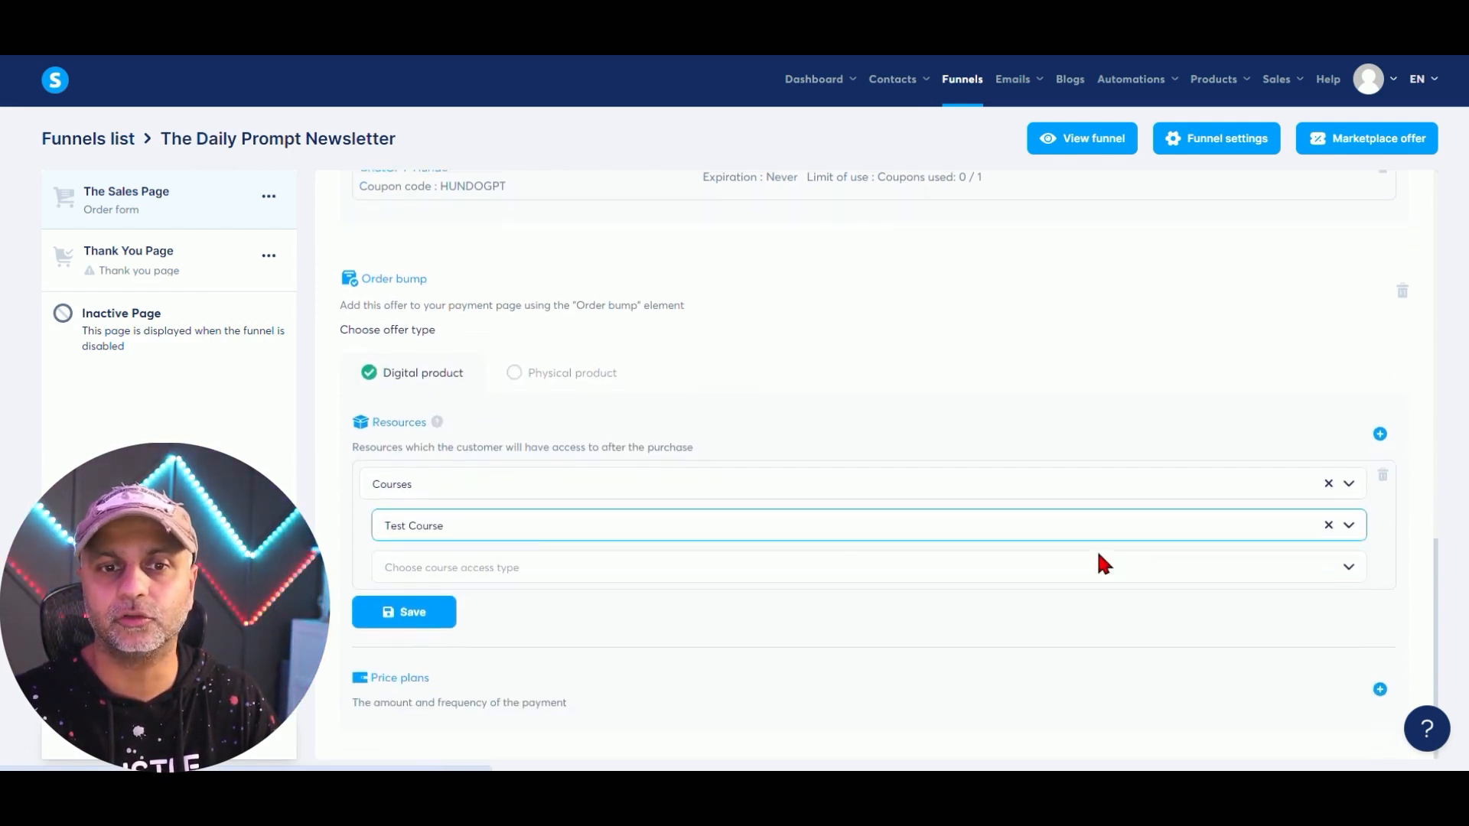
pyautogui.click(530, 570)
pyautogui.click(471, 598)
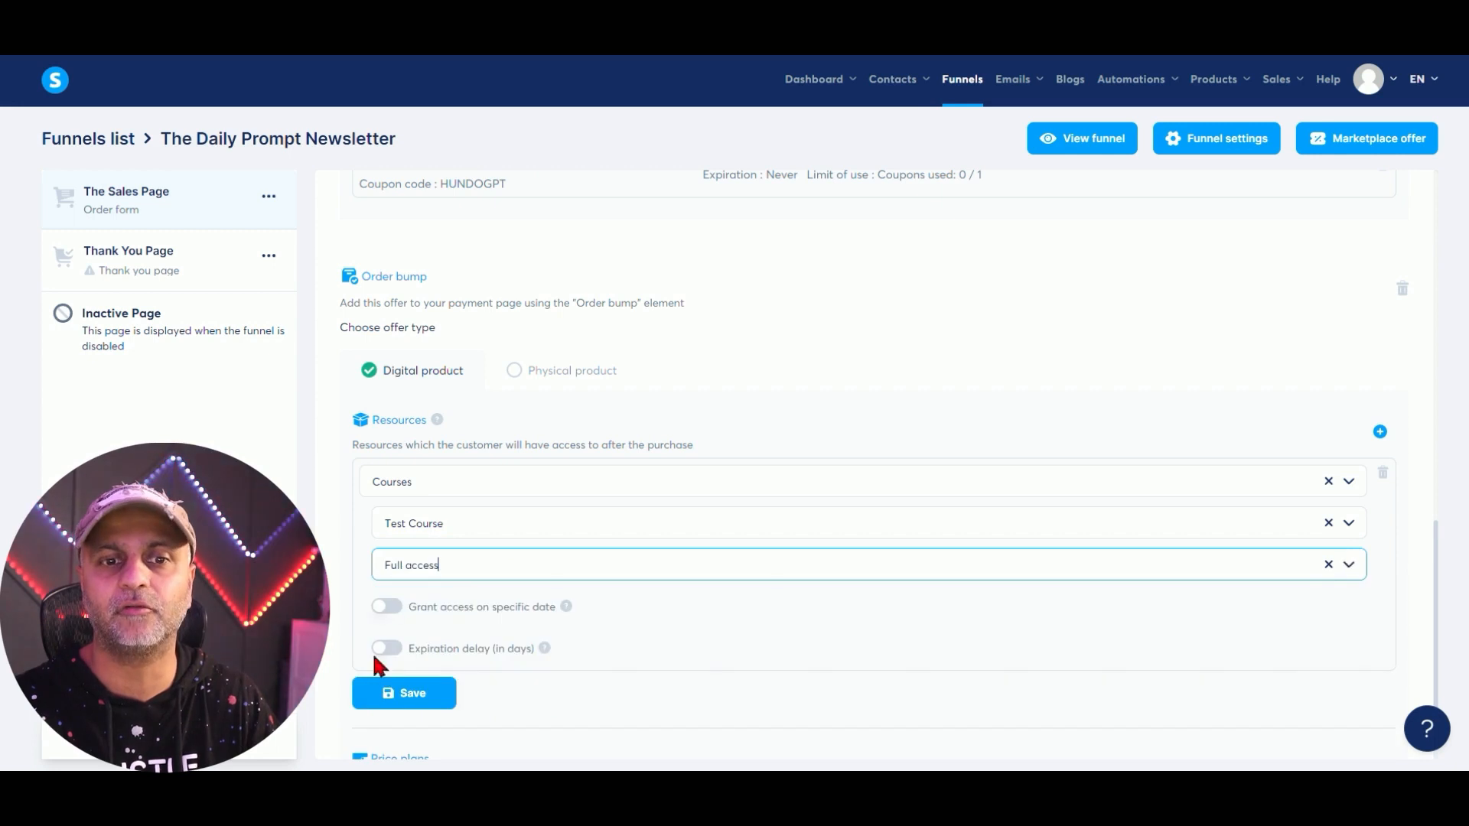
pyautogui.click(405, 698)
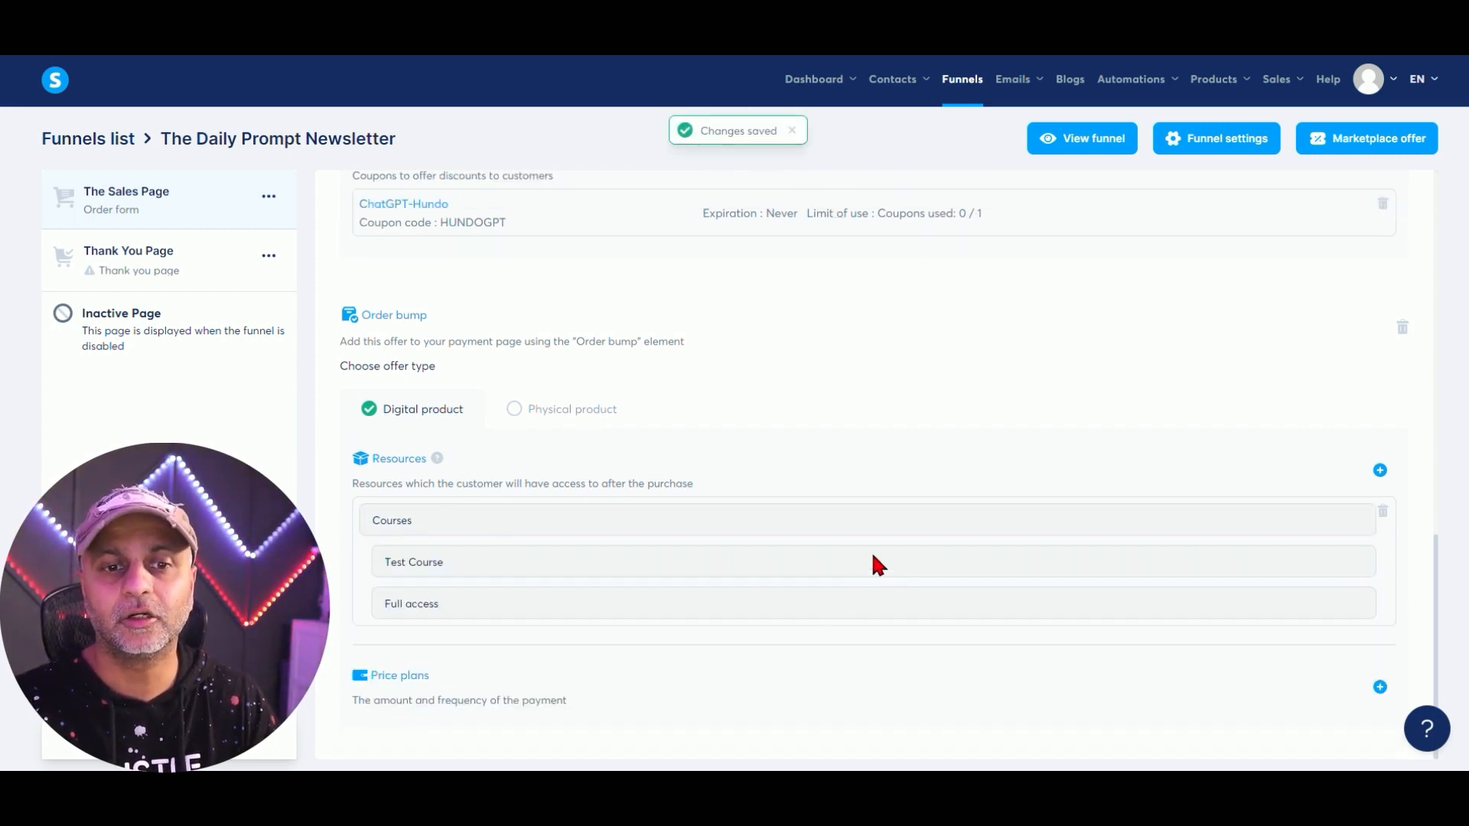
# Price the order bump with the one-time 'FB Ads - 1 time pay - $197' plan.
pyautogui.click(469, 571)
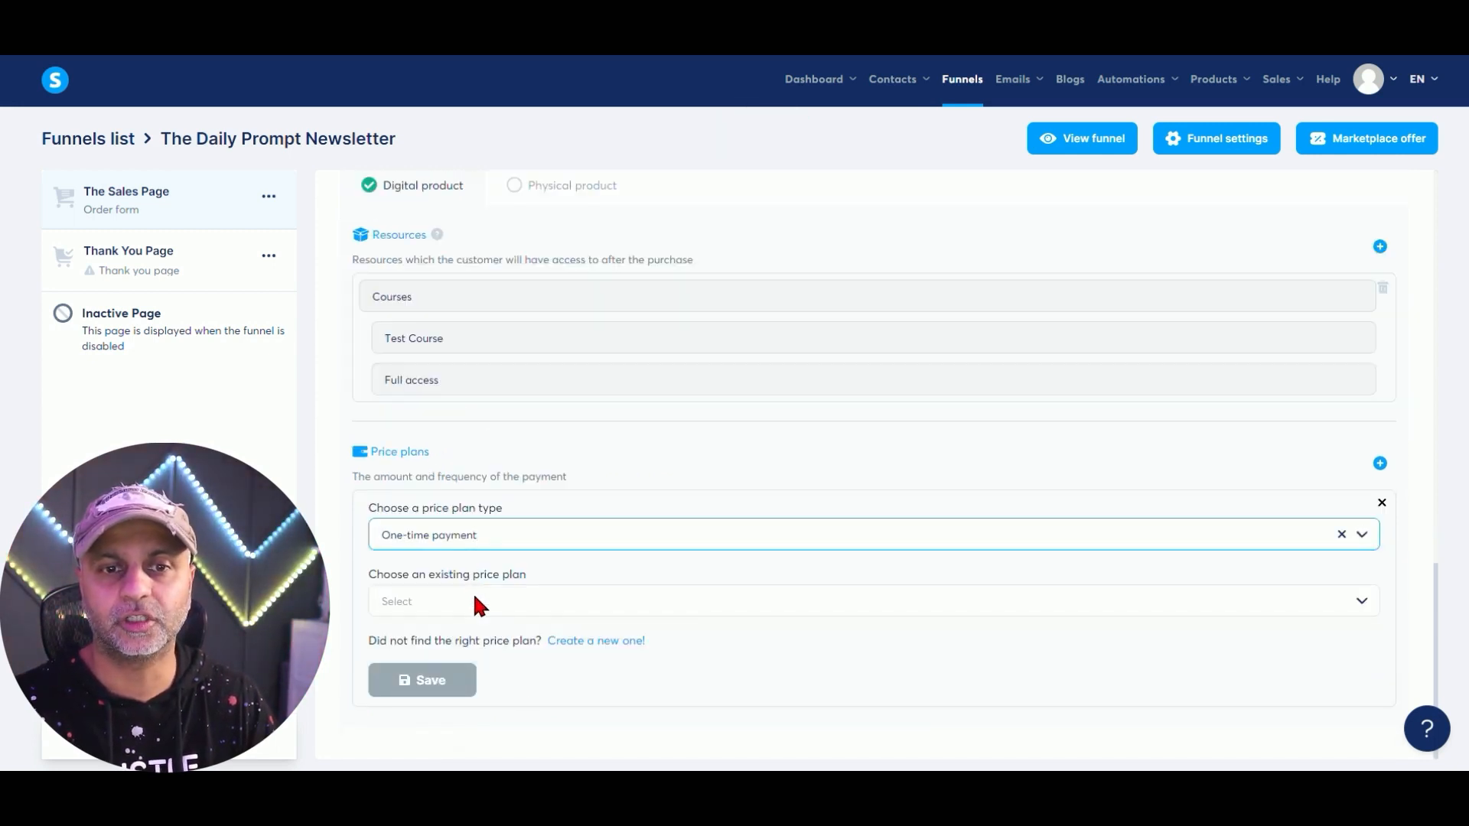
pyautogui.click(478, 603)
pyautogui.click(508, 459)
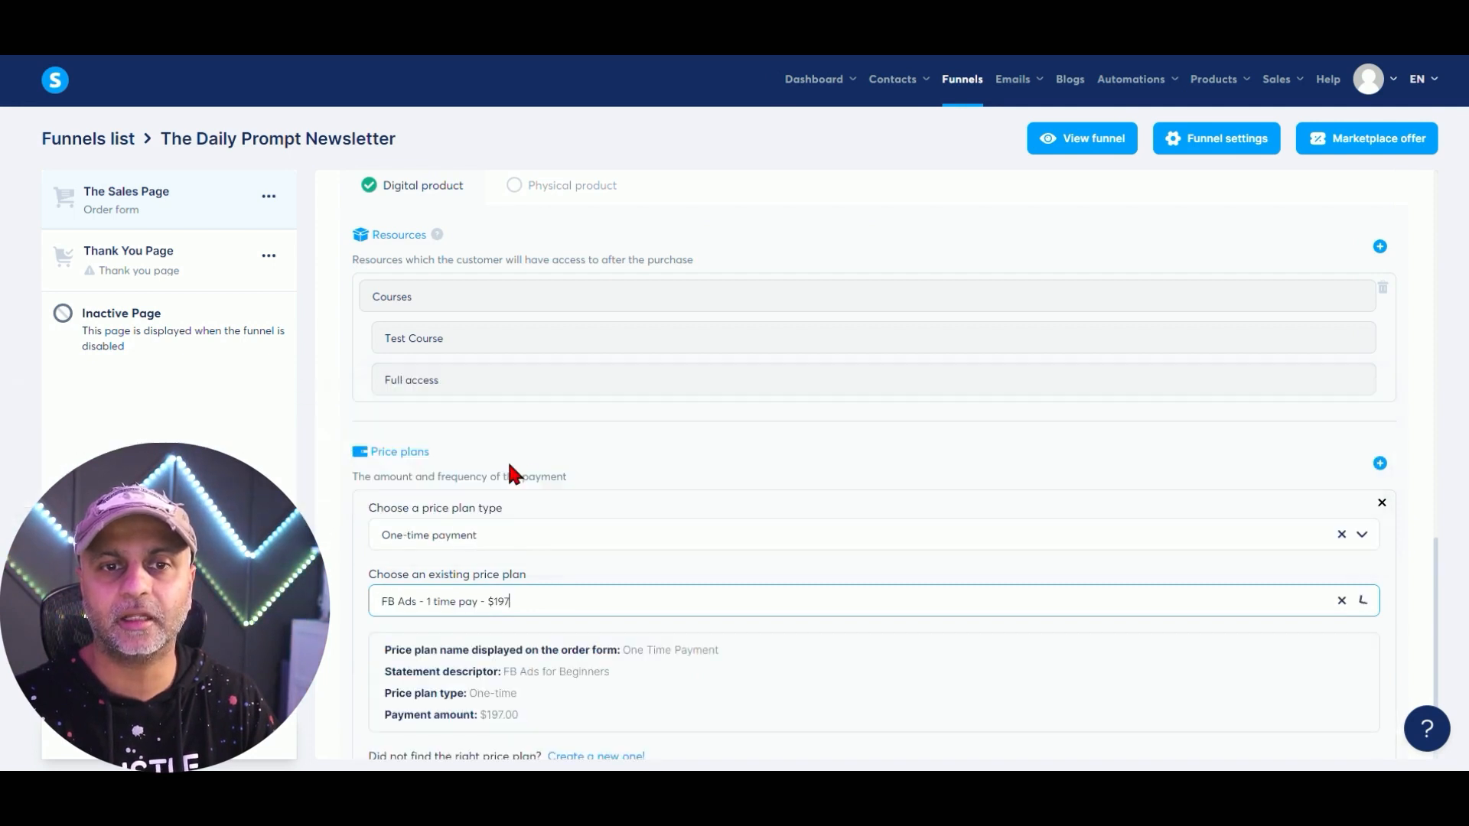
pyautogui.scroll(-2, 704, 658)
pyautogui.click(392, 678)
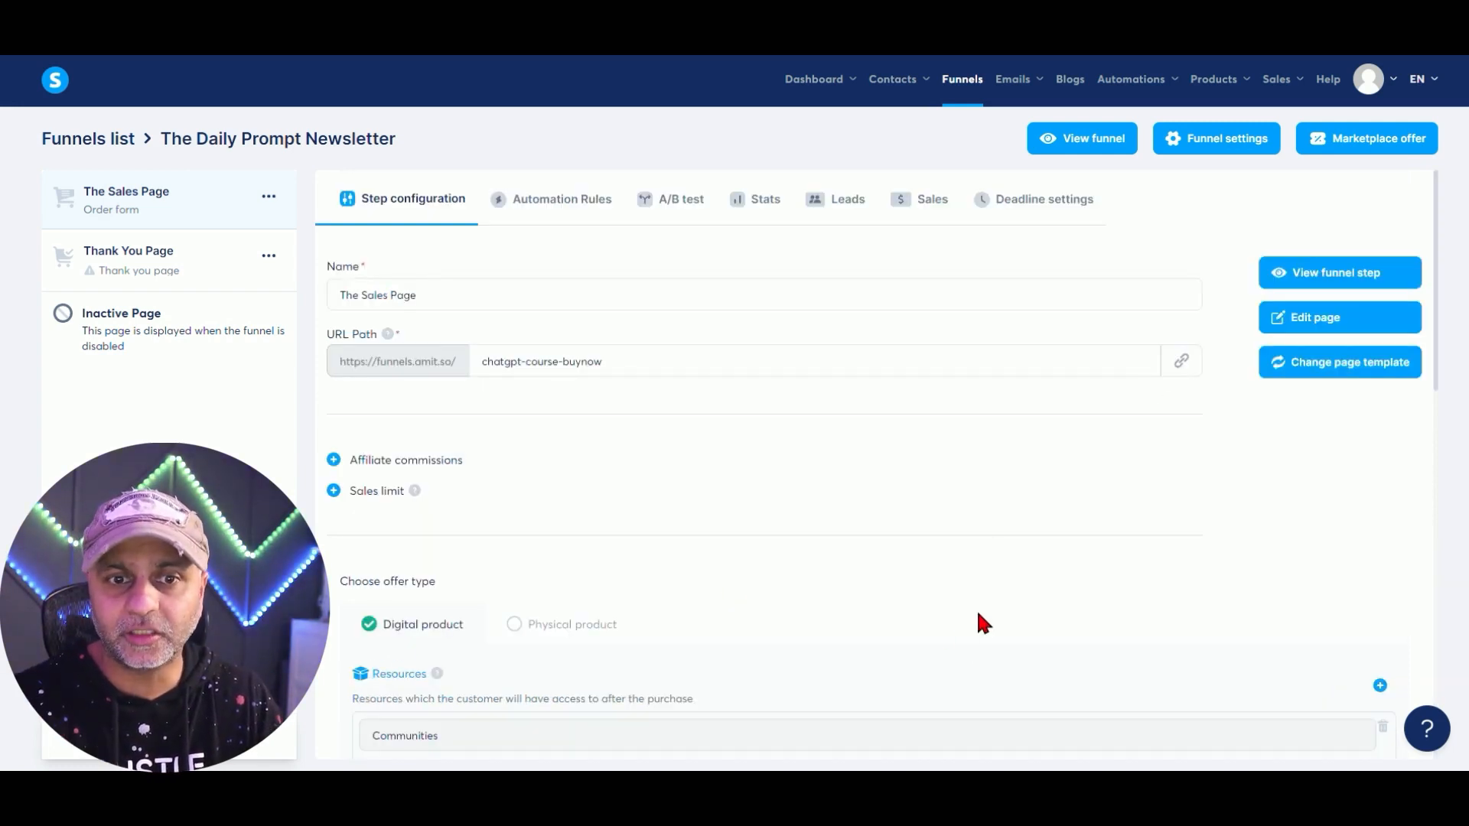
pyautogui.scroll(-3, 843, 604)
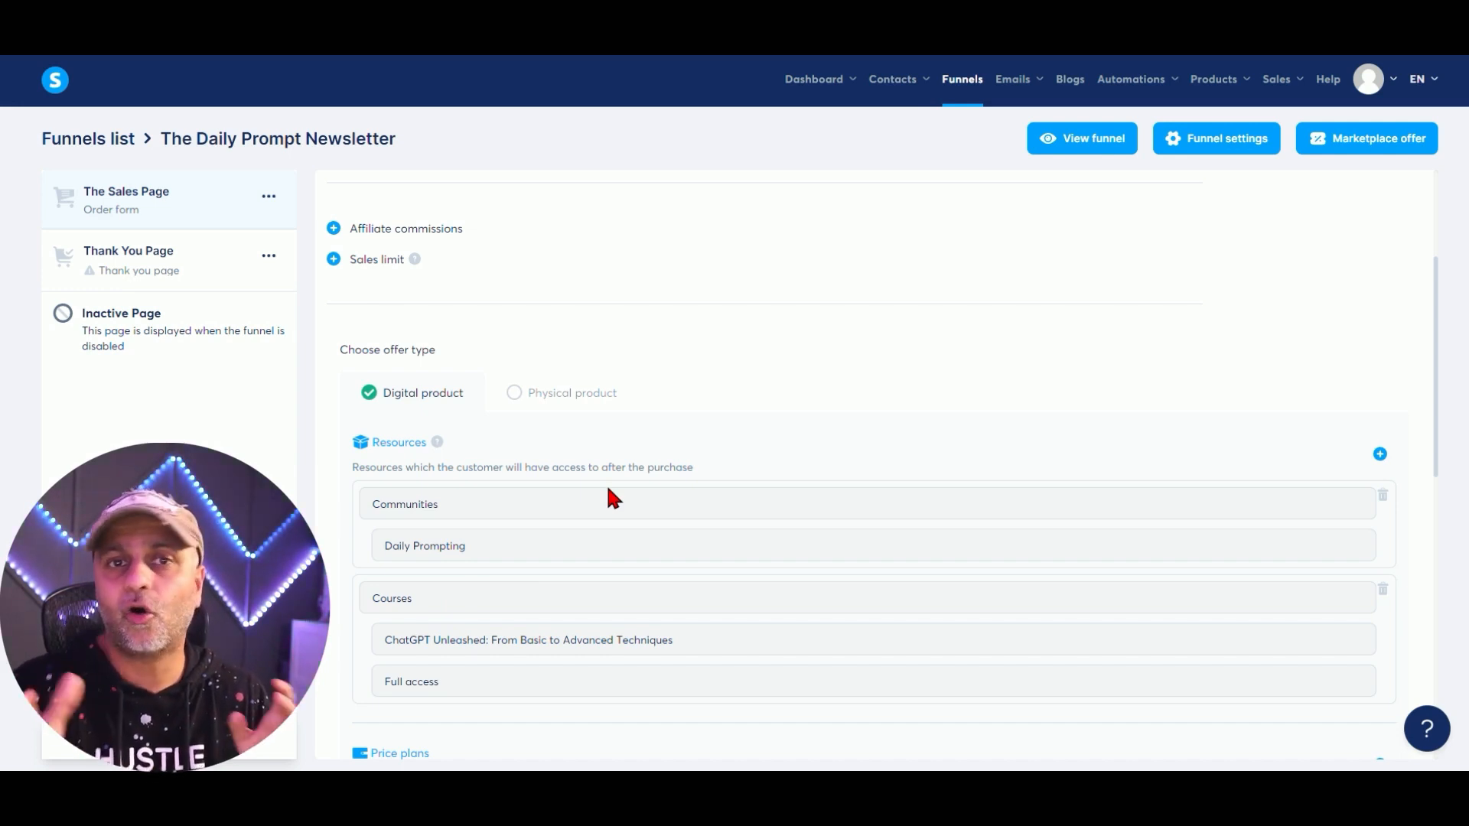
pyautogui.scroll(3, 650, 486)
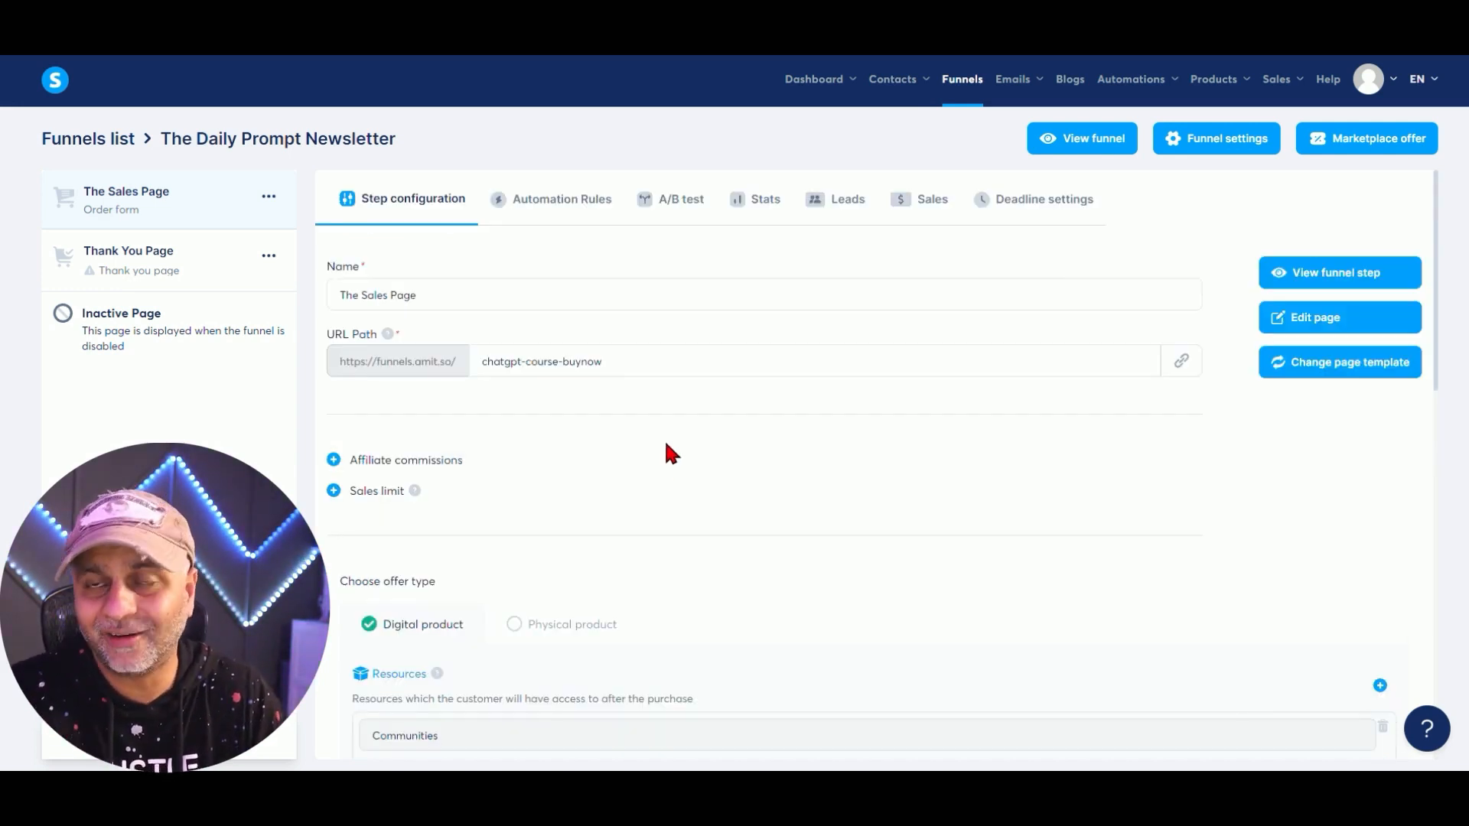
# Preview the sales page down to its contact-details order form, then go back to Step configuration.
pyautogui.click(1354, 283)
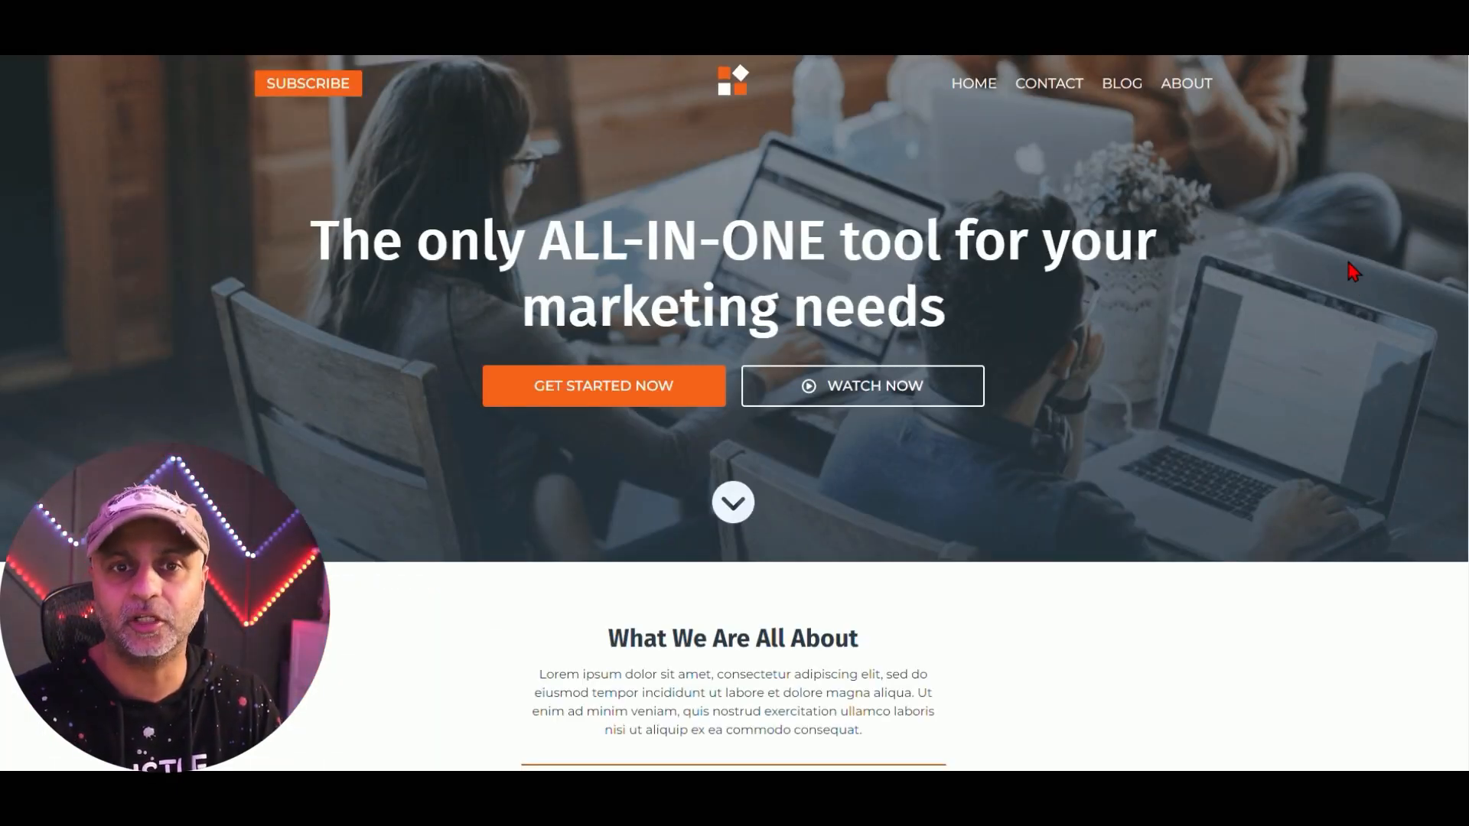
pyautogui.scroll(-10, 1270, 229)
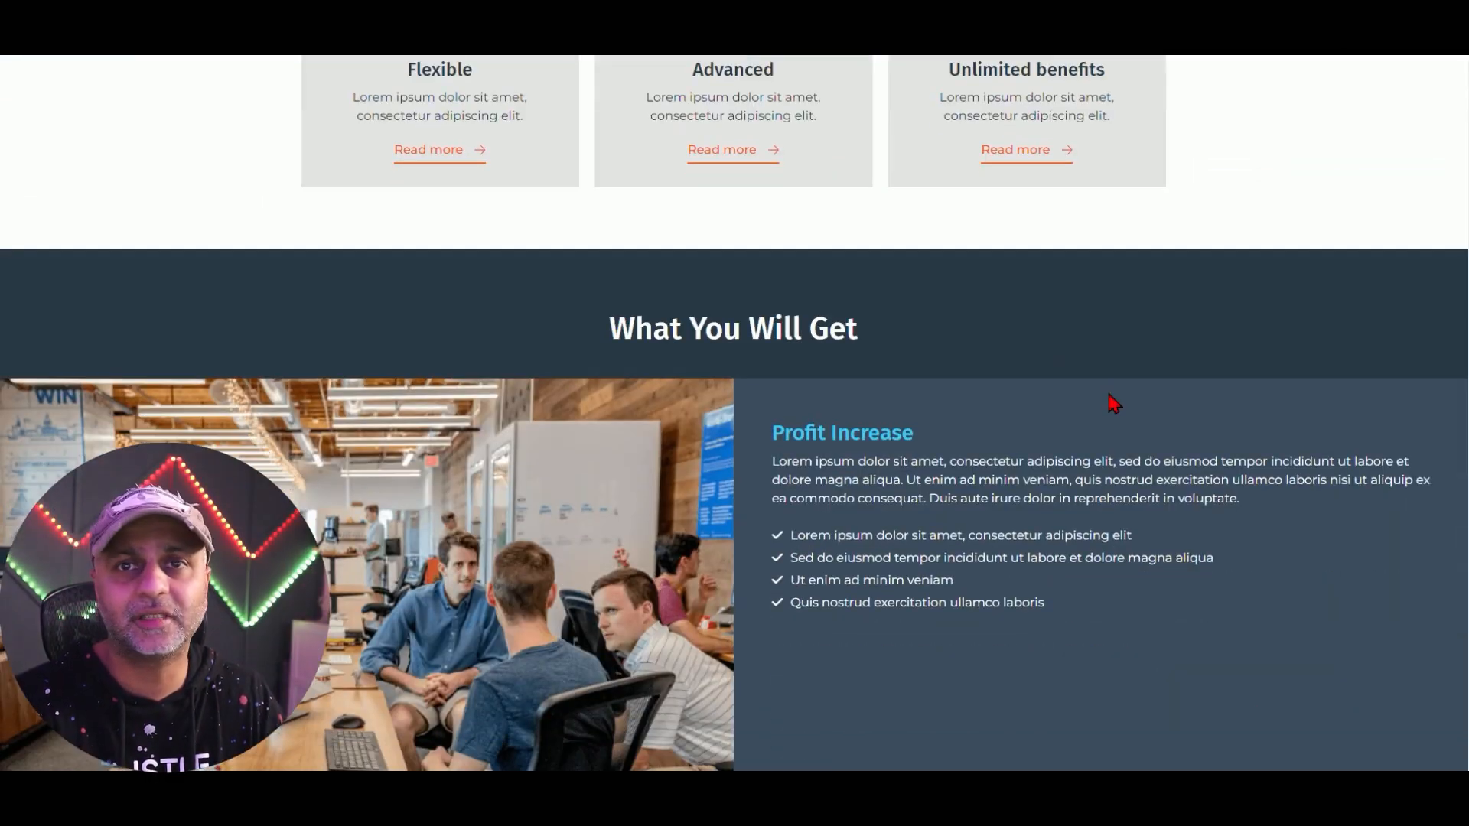
pyautogui.scroll(-9, 1115, 403)
pyautogui.scroll(-15, 1114, 395)
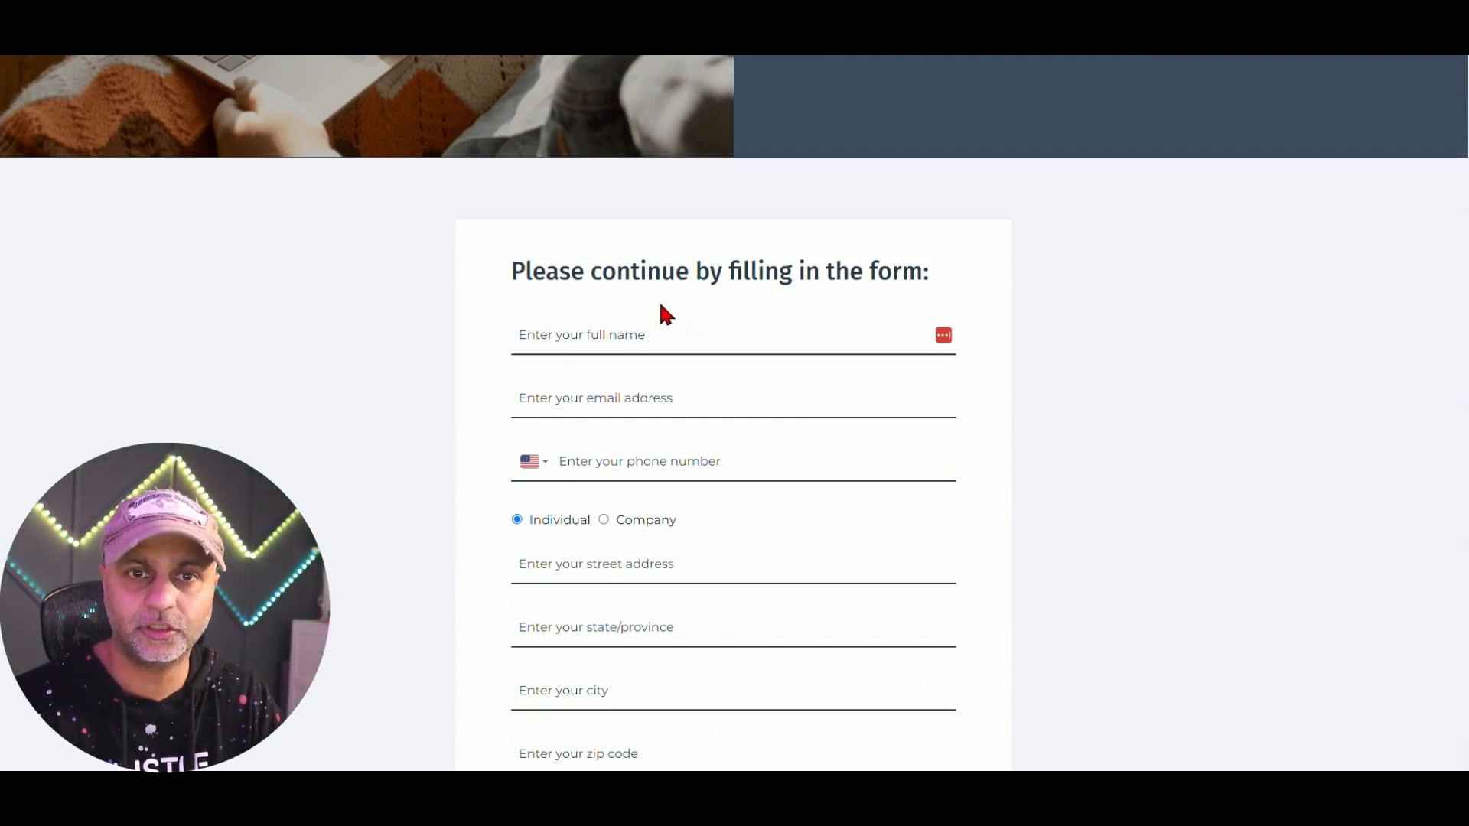
pyautogui.scroll(-8, 841, 570)
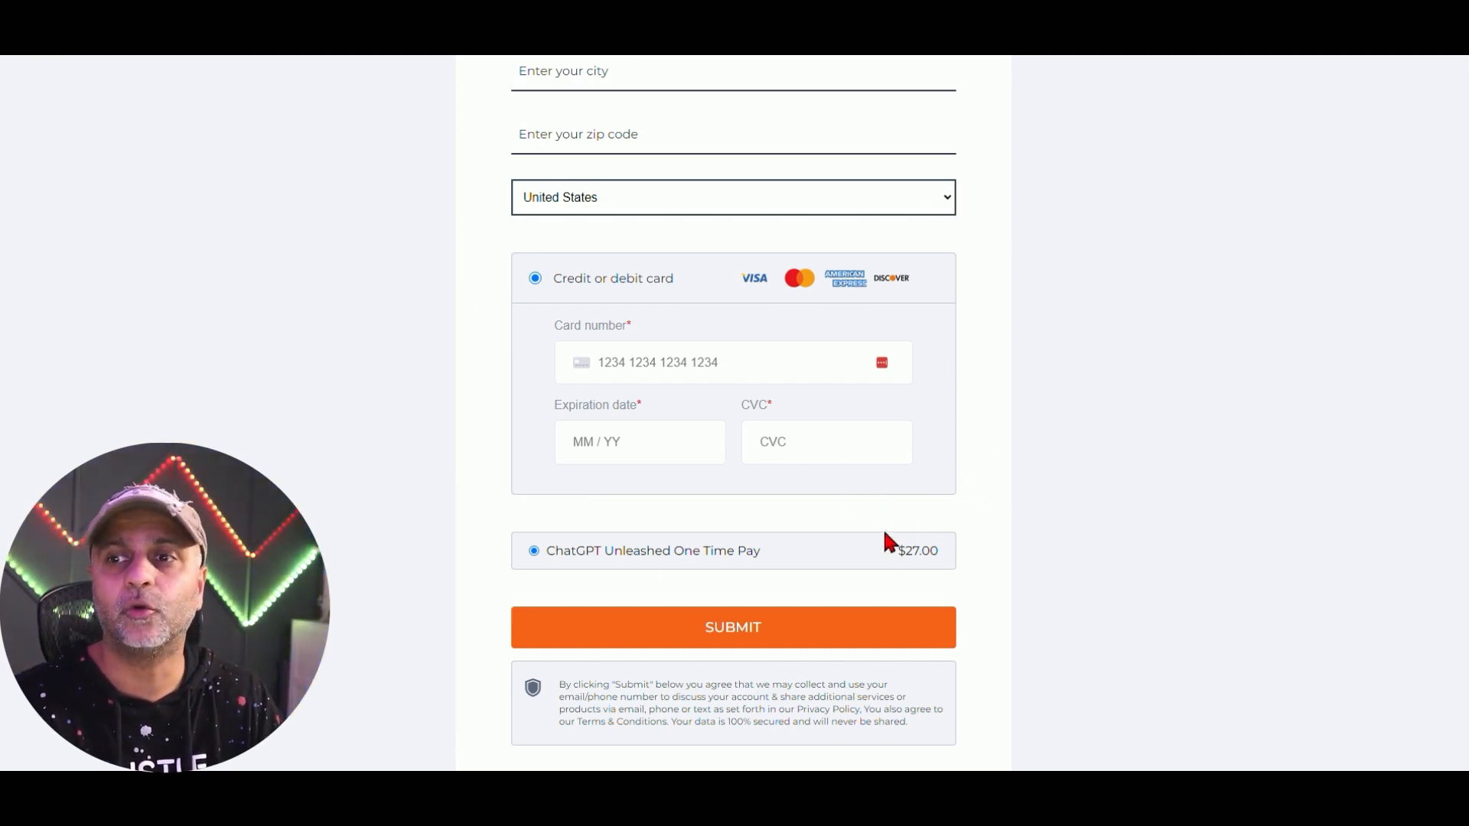
pyautogui.scroll(12, 983, 607)
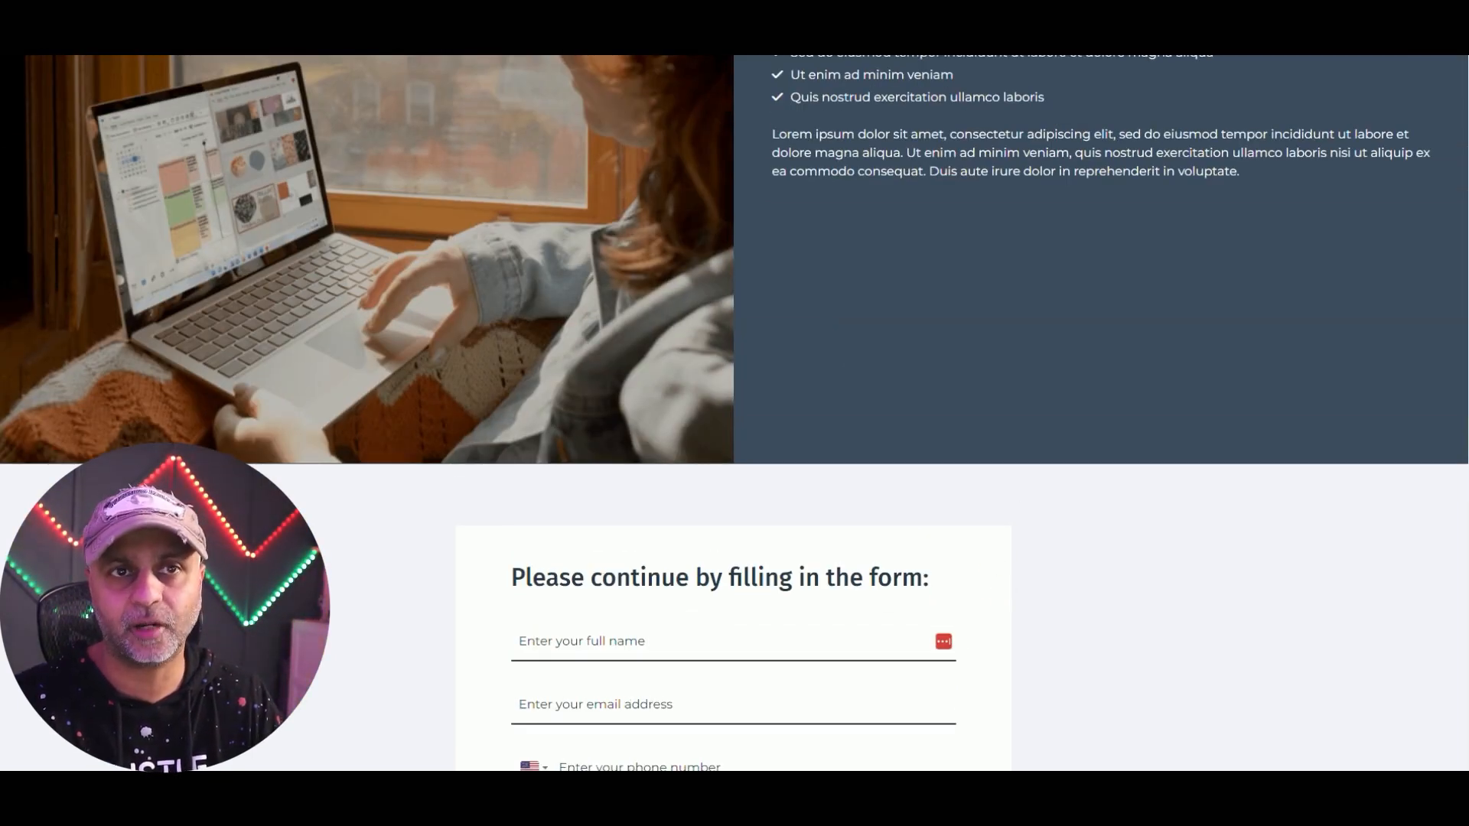
pyautogui.click(264, 30)
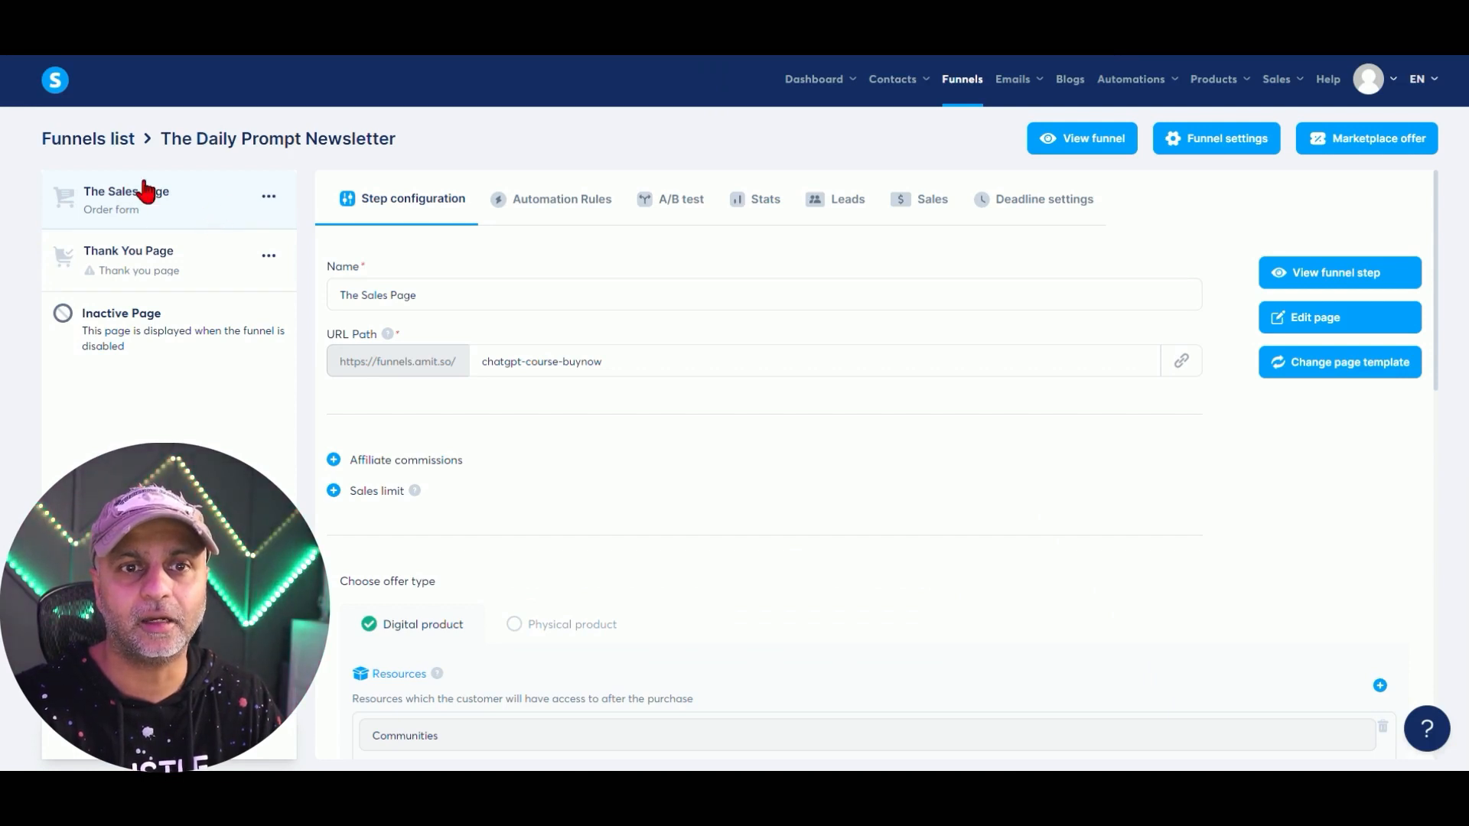
# In the page editor, place a Coupon field in the order form beneath the credit card option.
pyautogui.click(1334, 317)
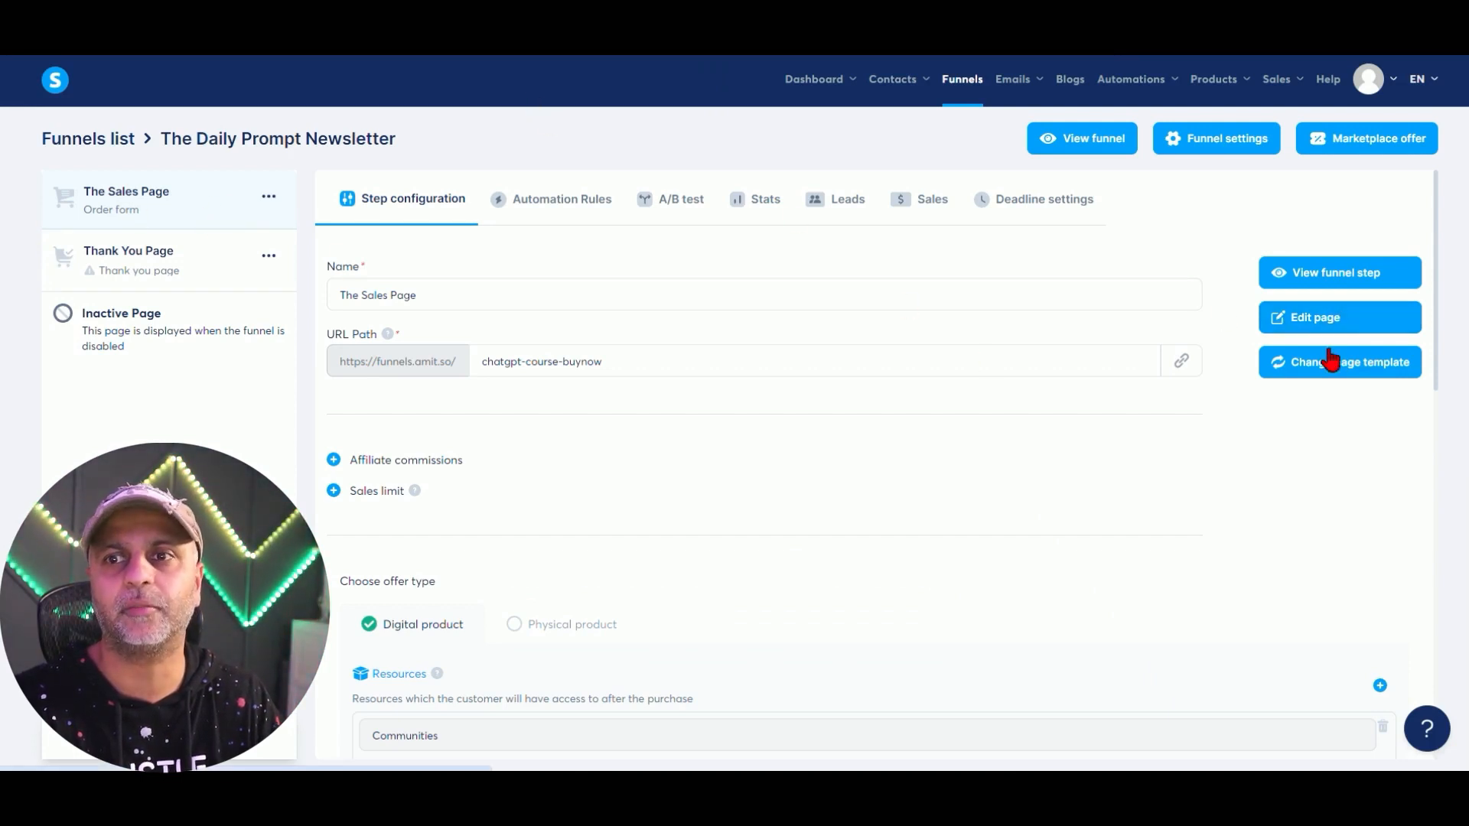
pyautogui.click(1351, 327)
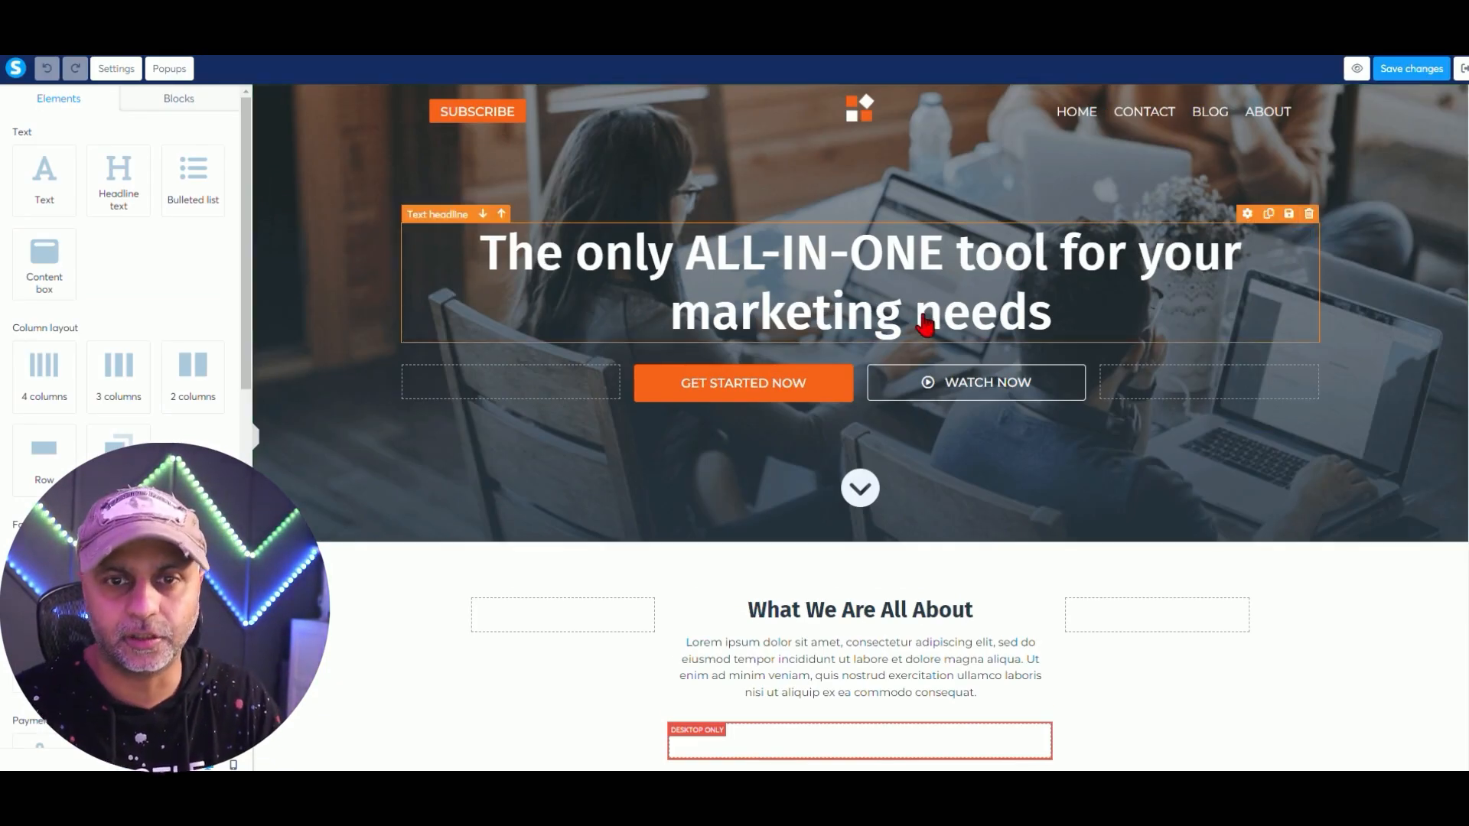
pyautogui.scroll(-15, 819, 449)
pyautogui.scroll(-10, 821, 447)
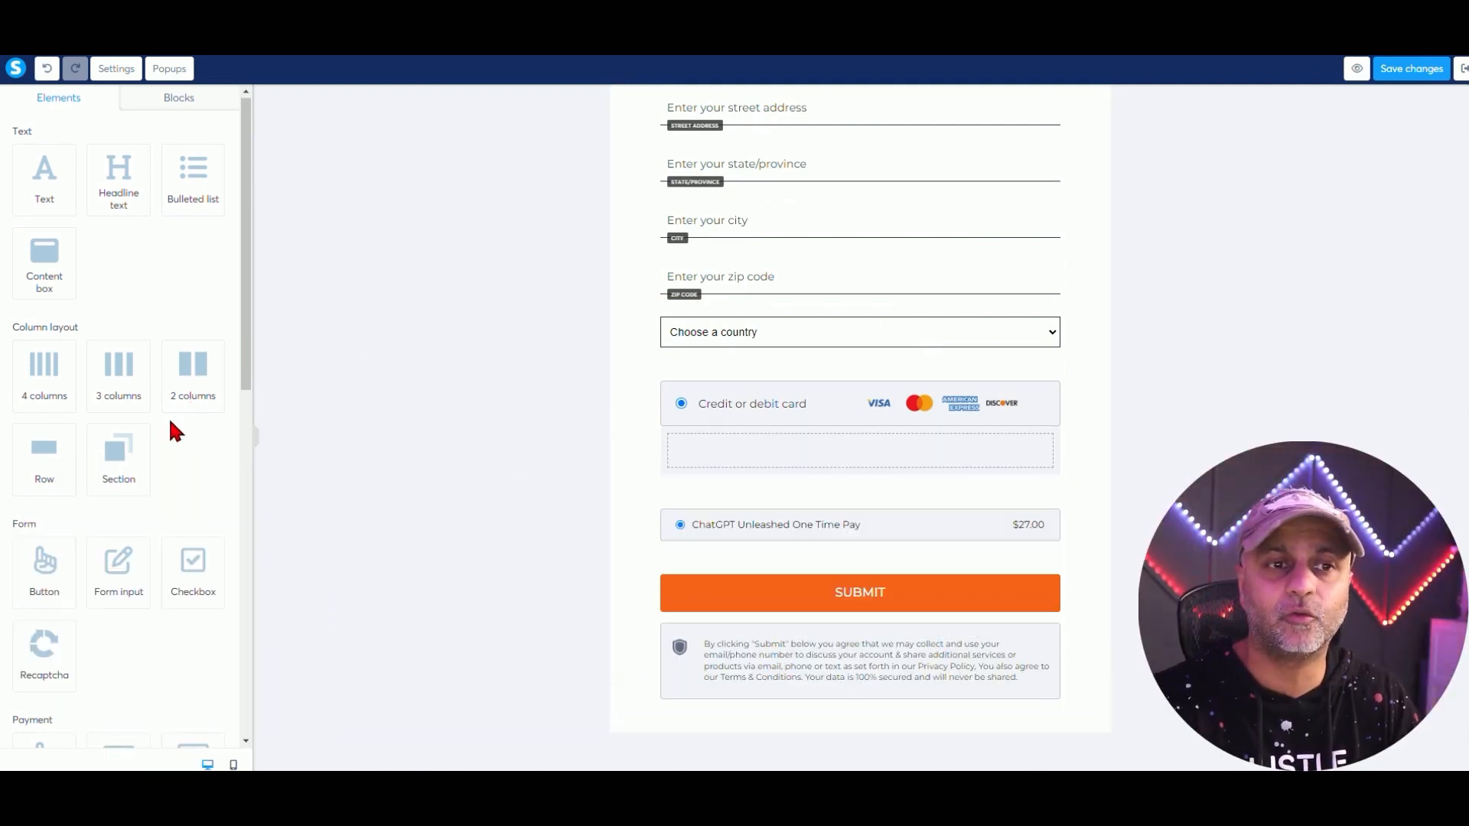
pyautogui.scroll(-4, 170, 426)
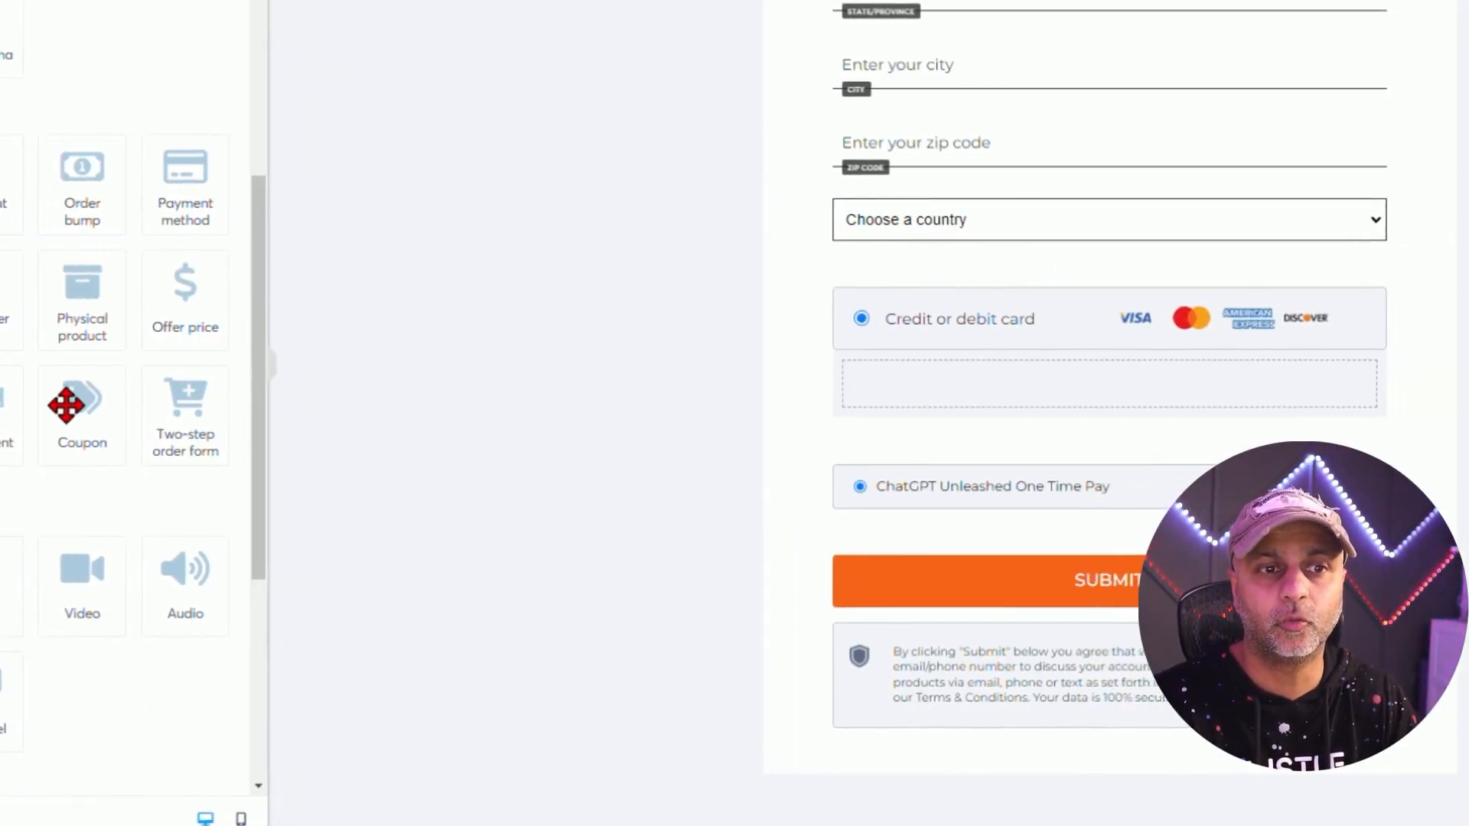
pyautogui.moveTo(140, 428); pyautogui.dragTo(1074, 390)
pyautogui.moveTo(847, 390); pyautogui.dragTo(849, 392)
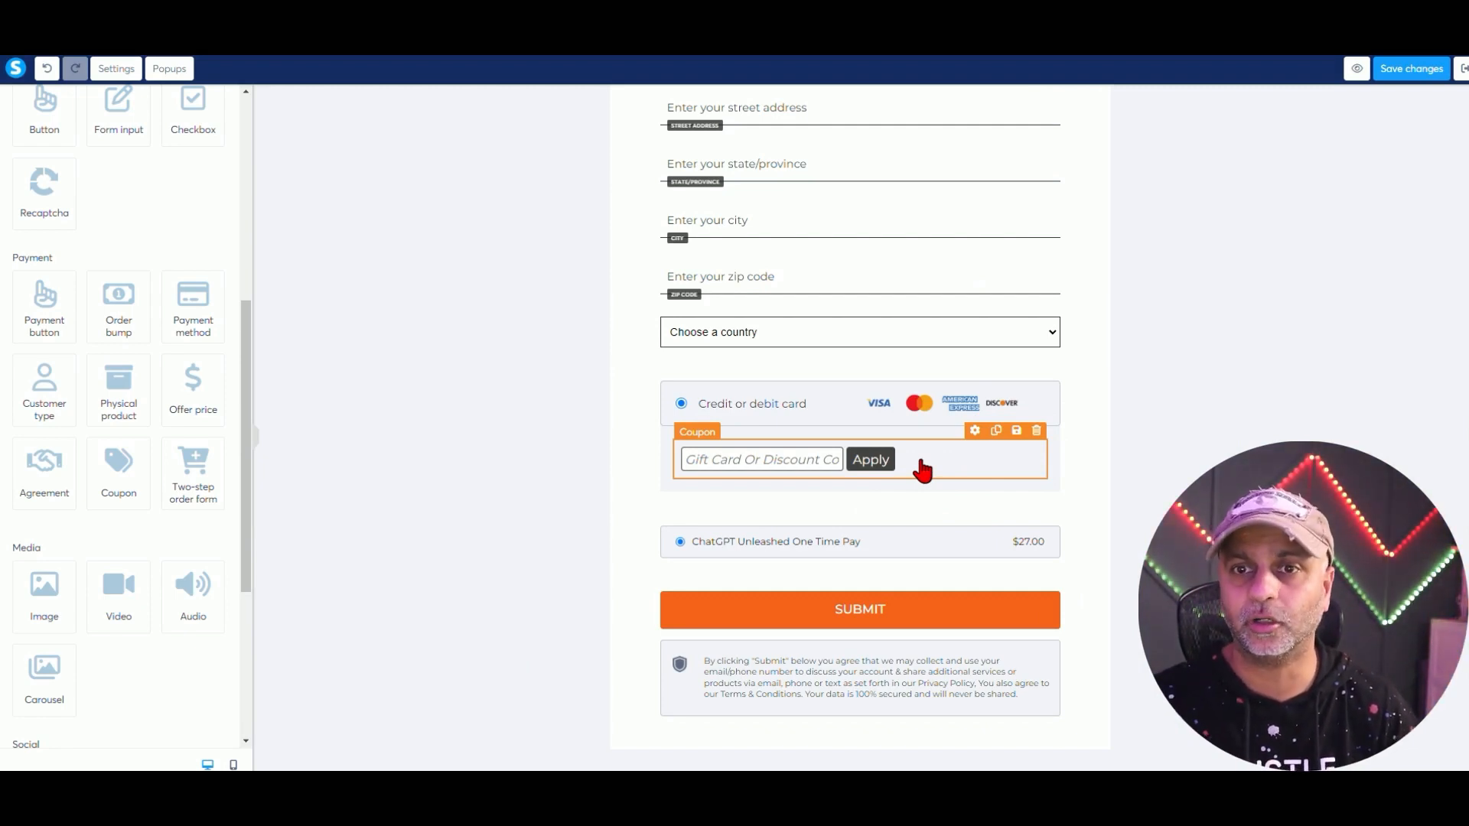
# Replace the coupon field's placeholder text with 'Coupon Code'.
pyautogui.click(974, 431)
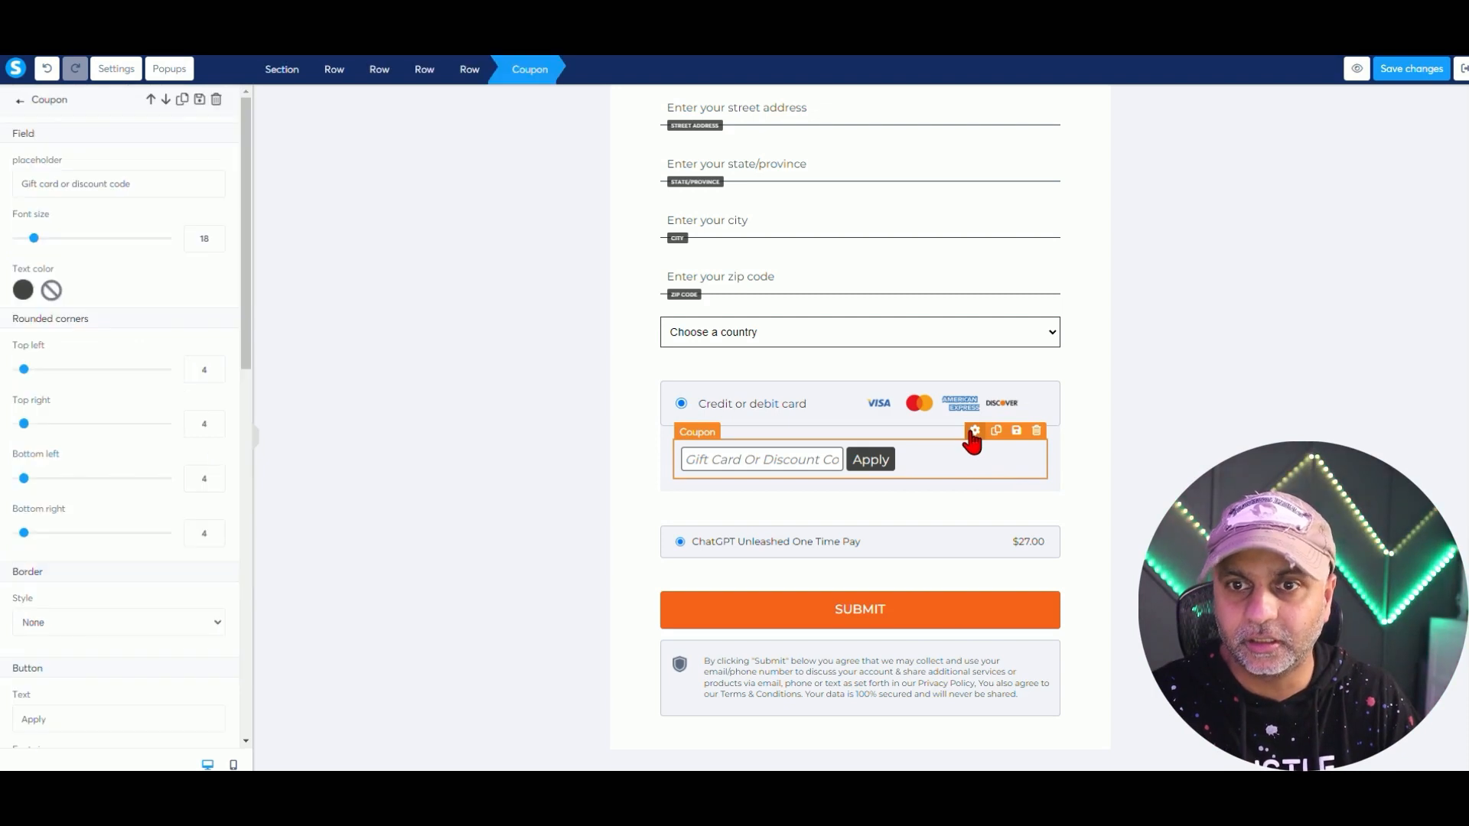
pyautogui.click(150, 178)
pyautogui.hotkey('ctrl', 'a')
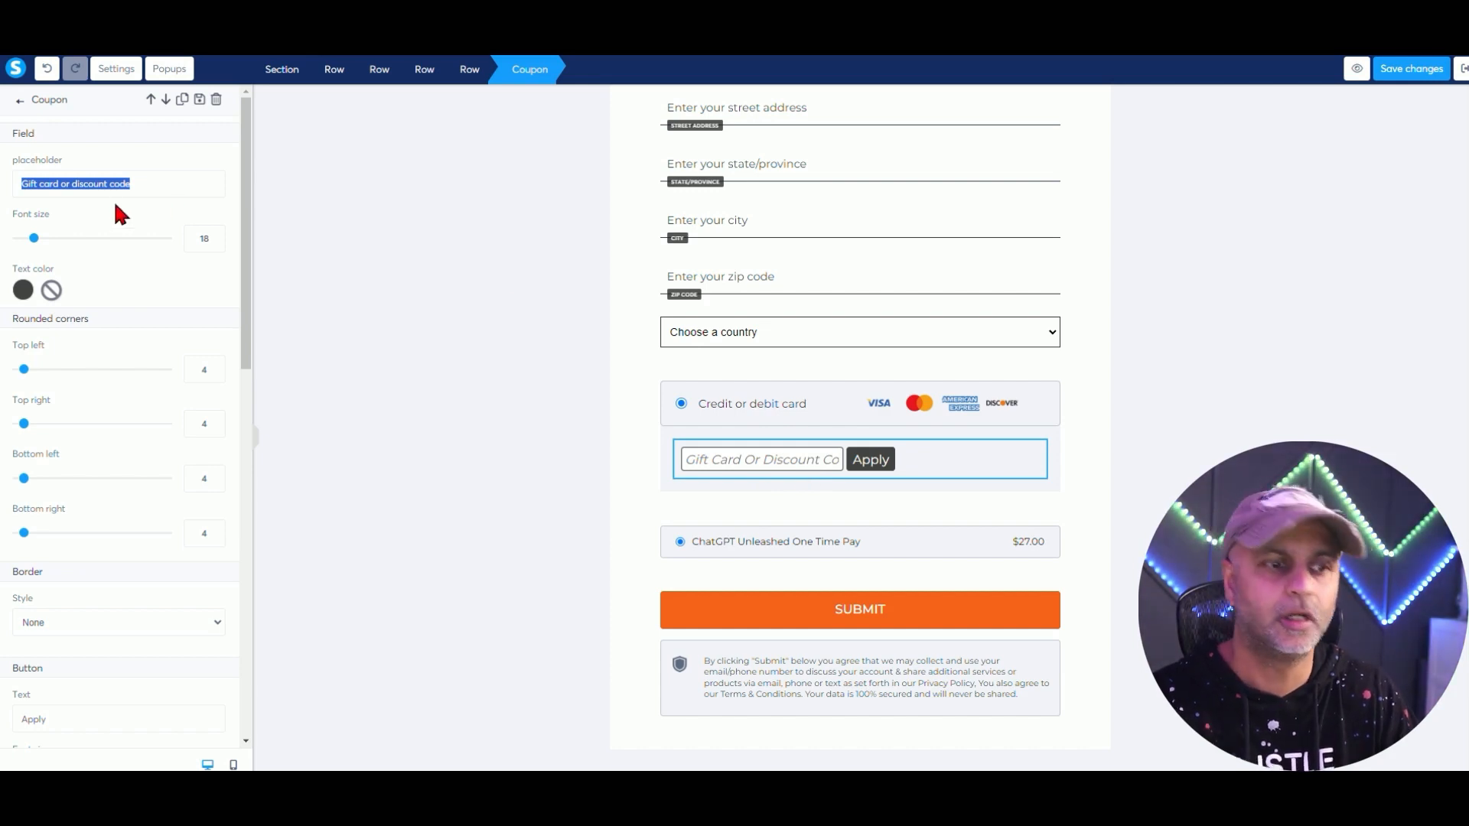
pyautogui.press('BackSpace')
pyautogui.write('Coupon Code')
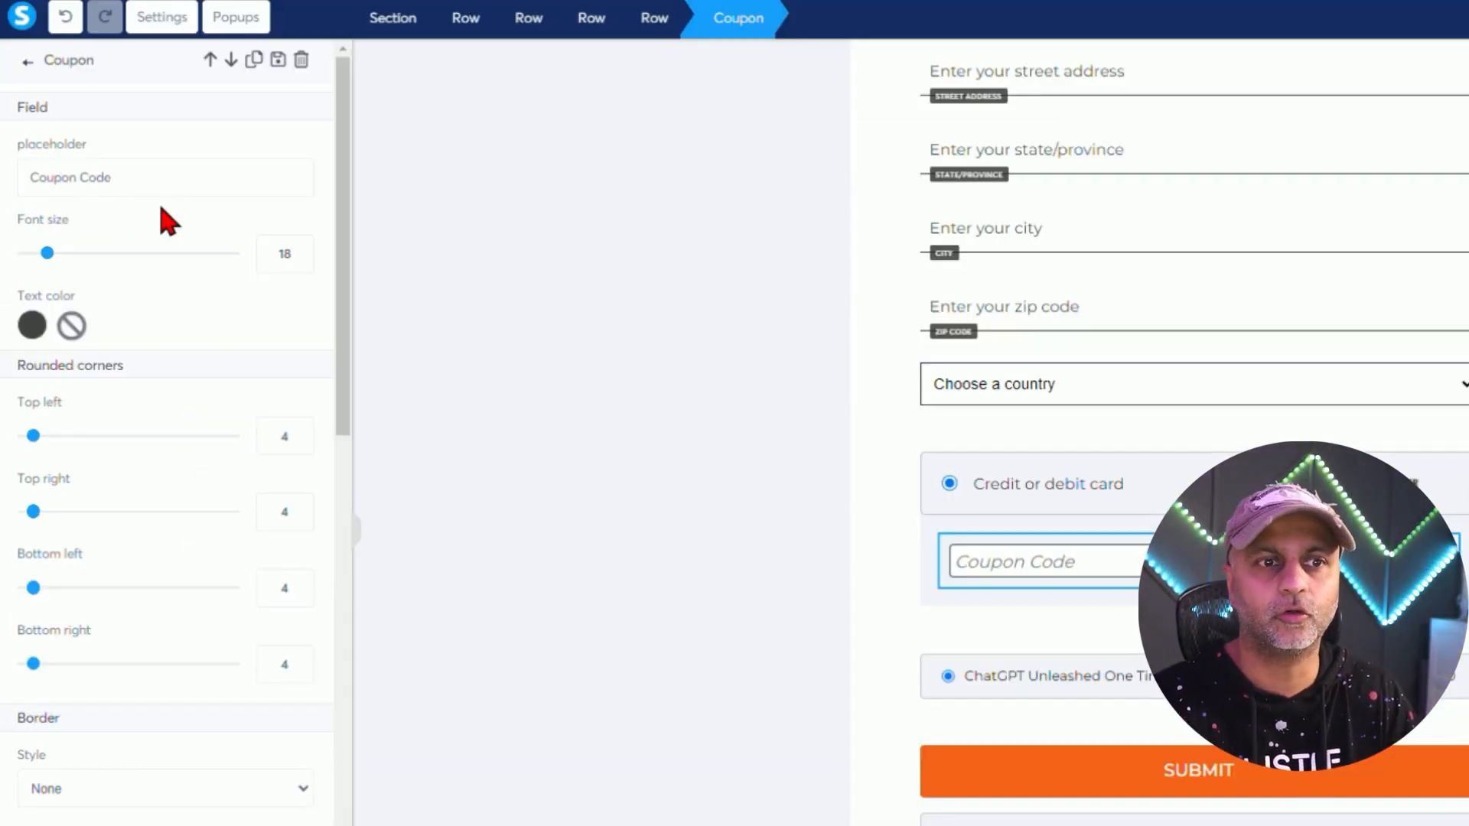
pyautogui.scroll(-10, 317, 559)
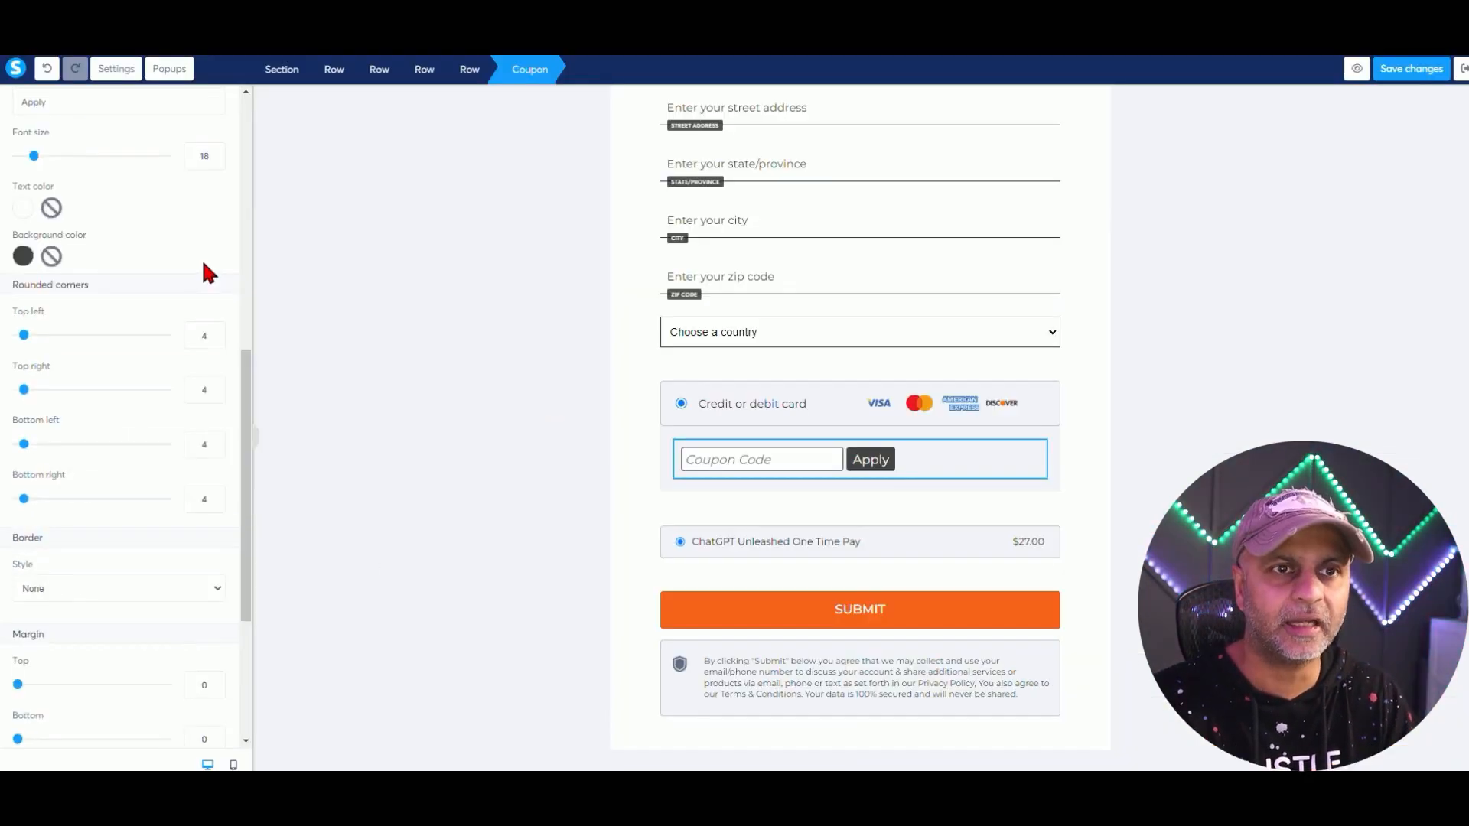
pyautogui.scroll(4, 284, 294)
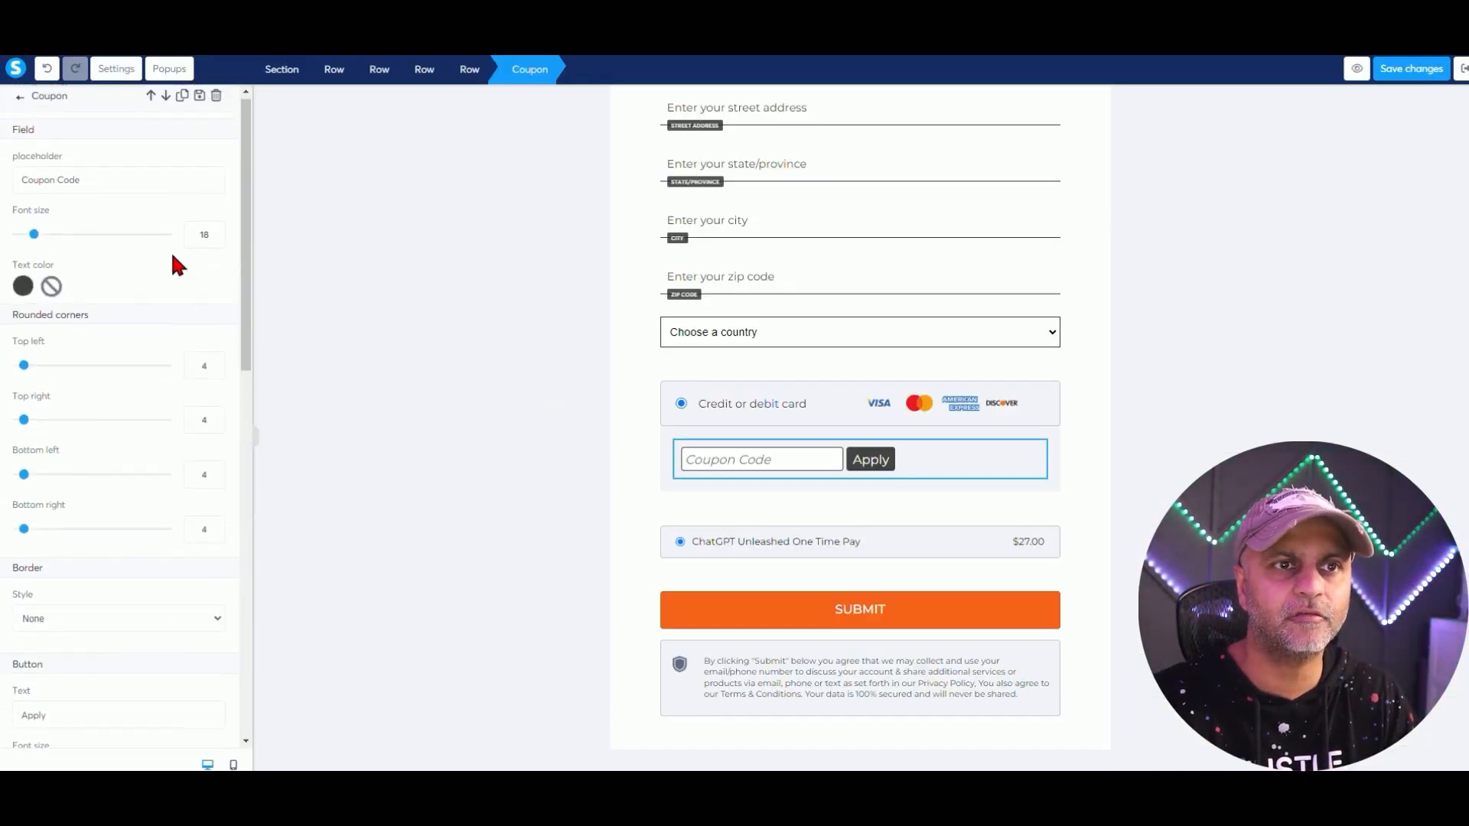
pyautogui.click(20, 100)
pyautogui.scroll(-7, 191, 420)
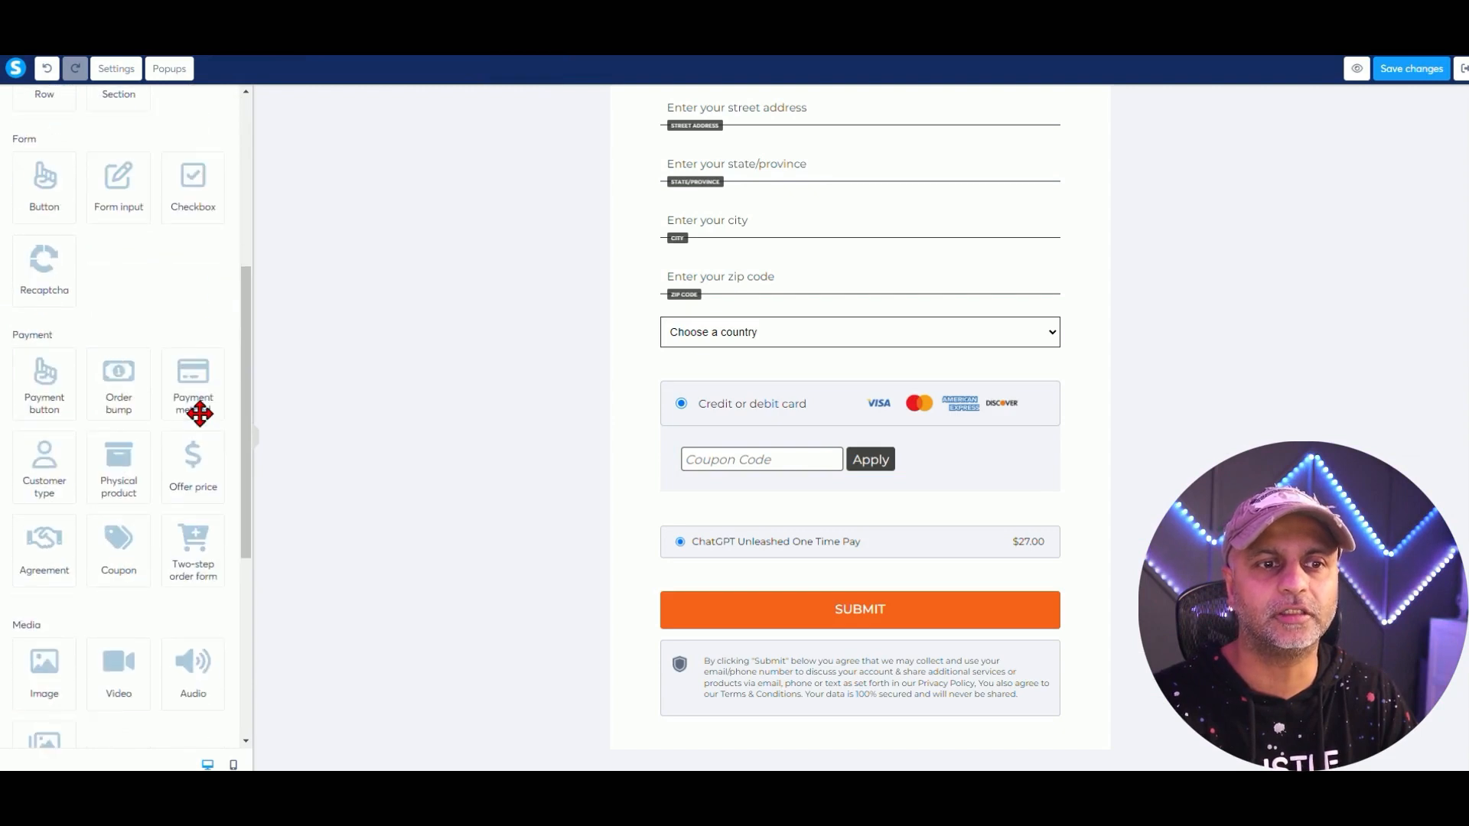
# Put a 'Yes, I want it!' order bump above Submit, title centred, and save the page.
pyautogui.moveTo(118, 229); pyautogui.dragTo(842, 553)
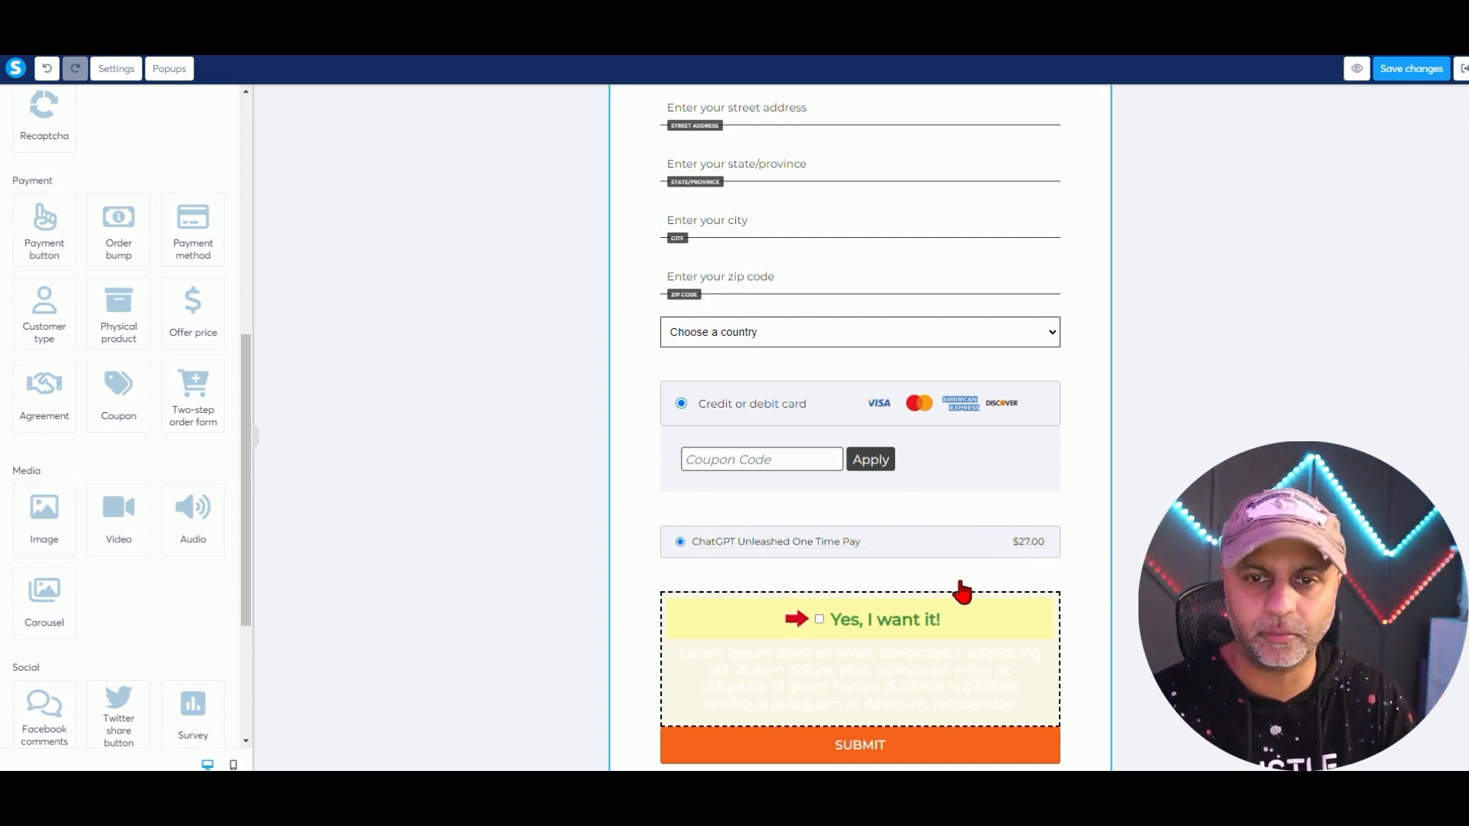
pyautogui.click(987, 595)
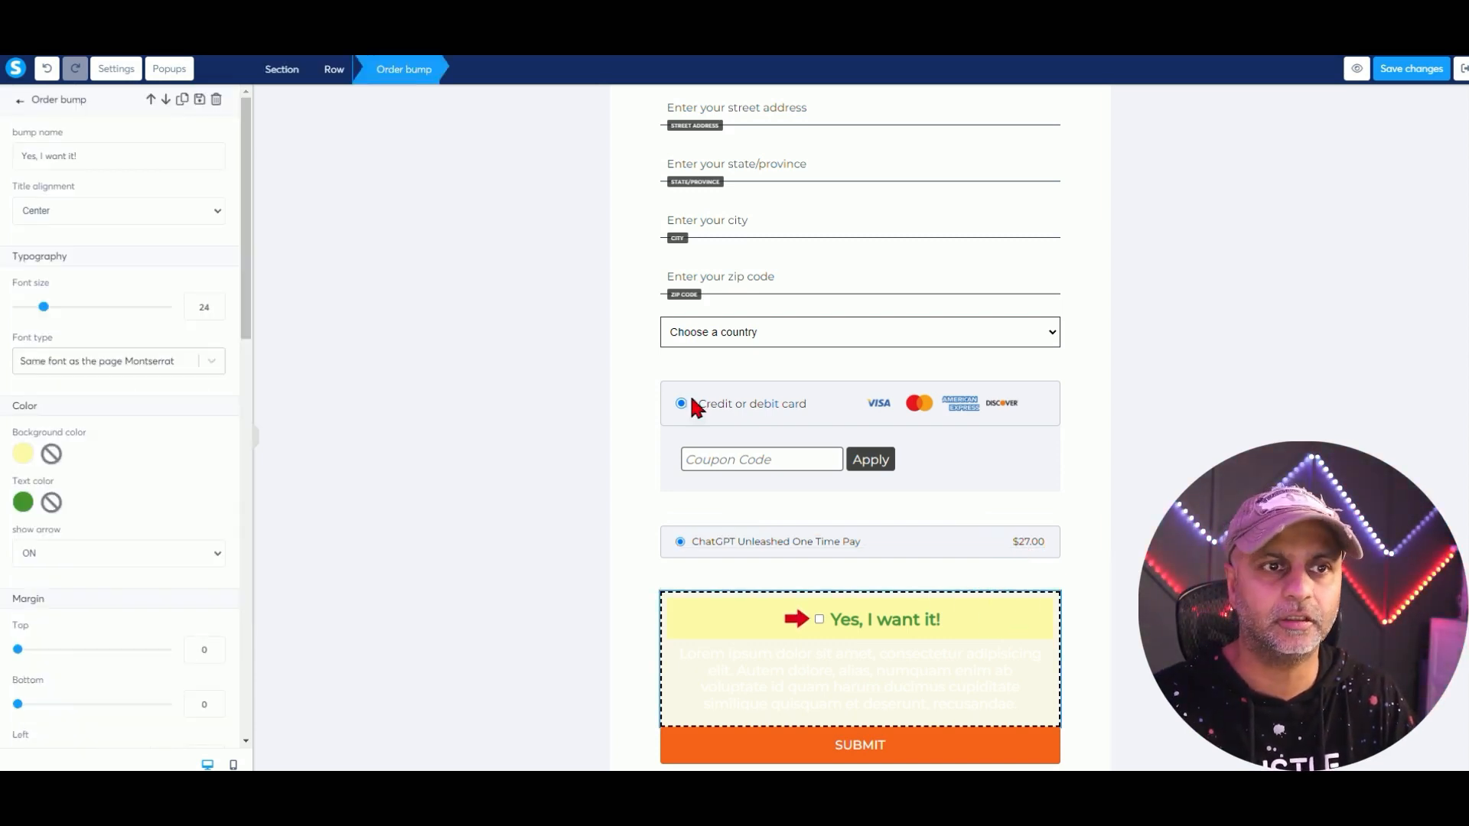
pyautogui.click(98, 212)
pyautogui.click(103, 205)
pyautogui.scroll(-1, 119, 412)
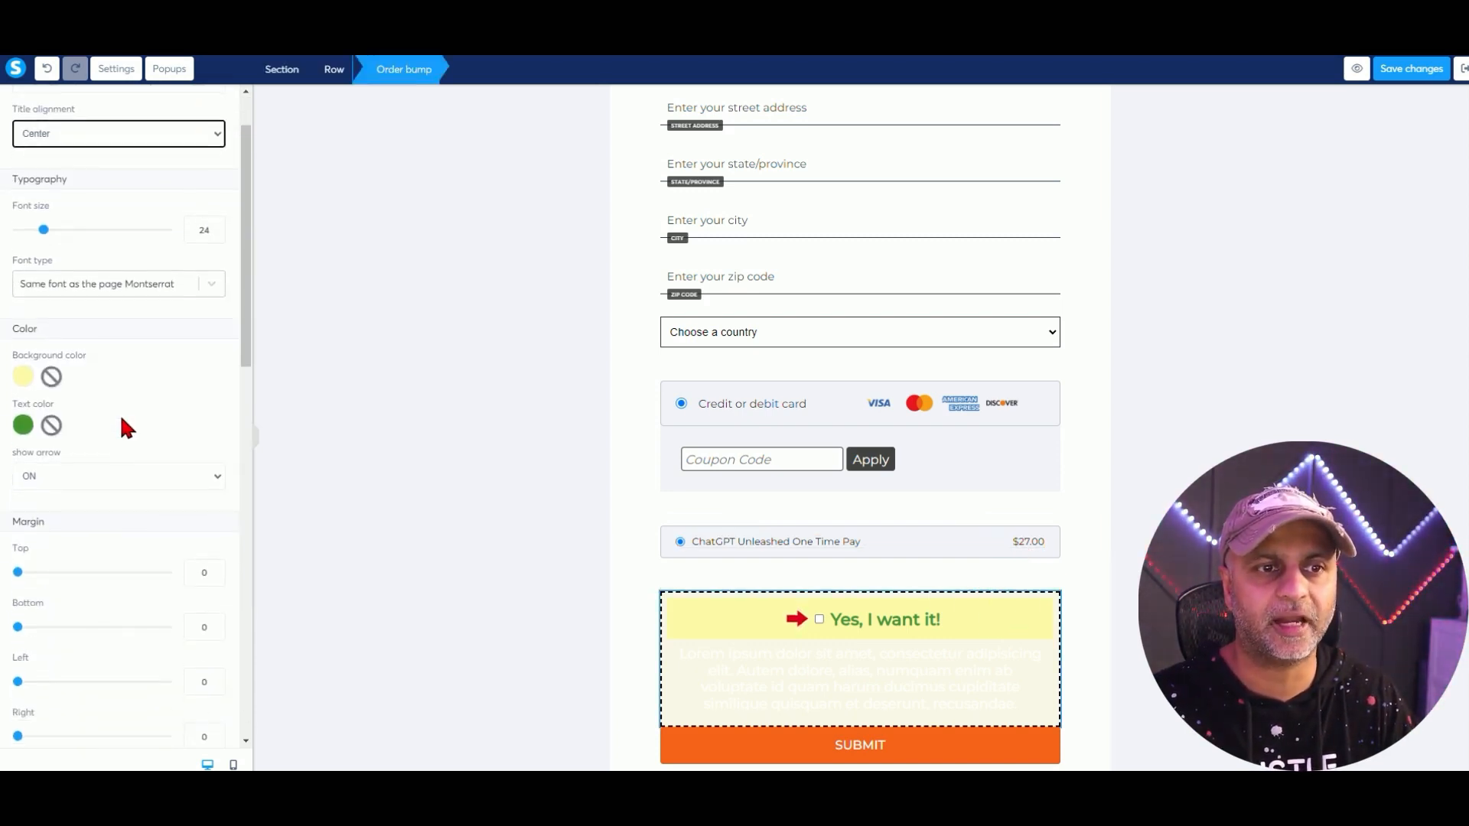
pyautogui.scroll(-3, 121, 419)
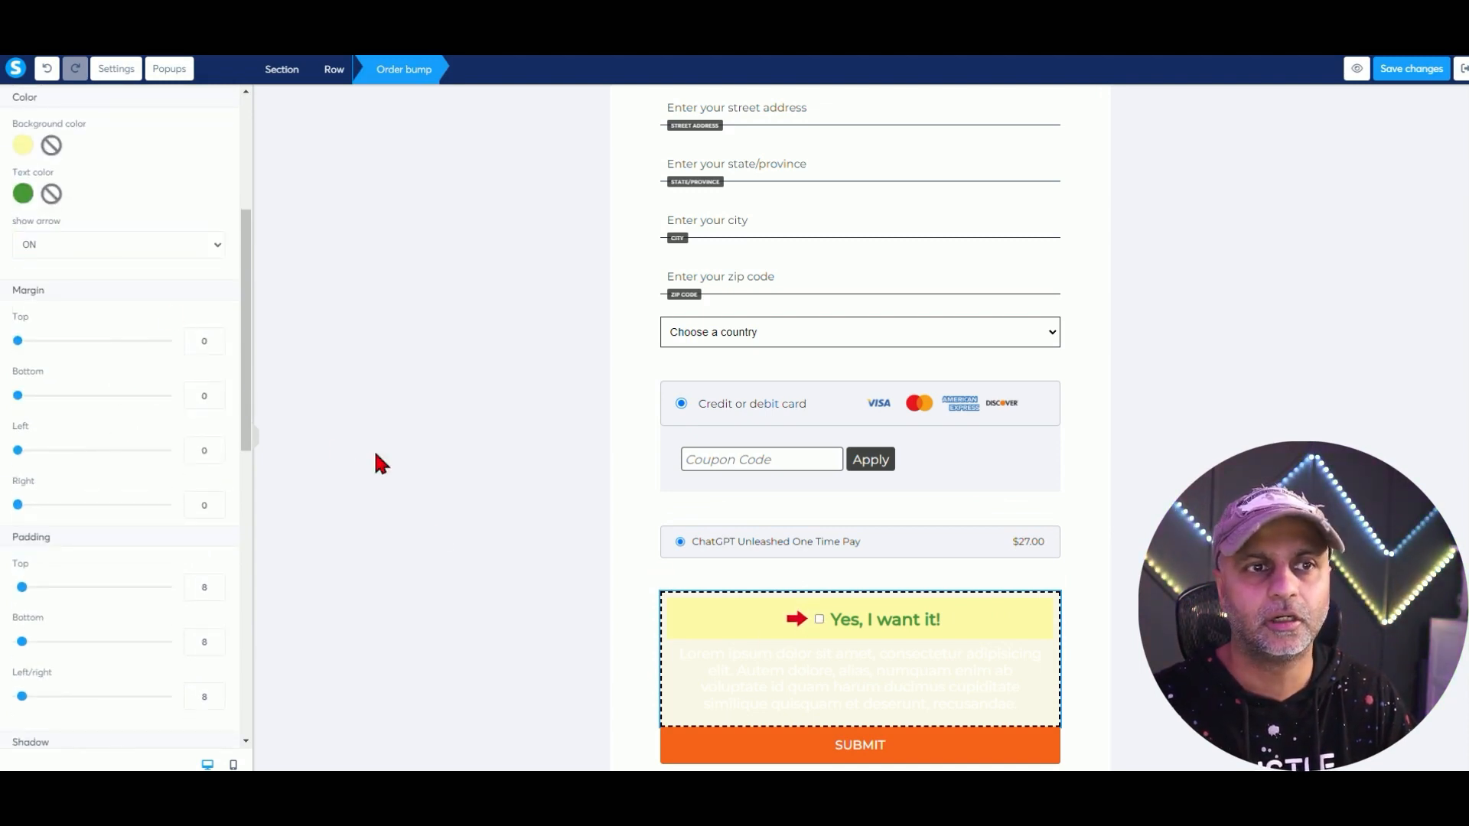
pyautogui.scroll(-3, 141, 587)
pyautogui.scroll(7, 141, 587)
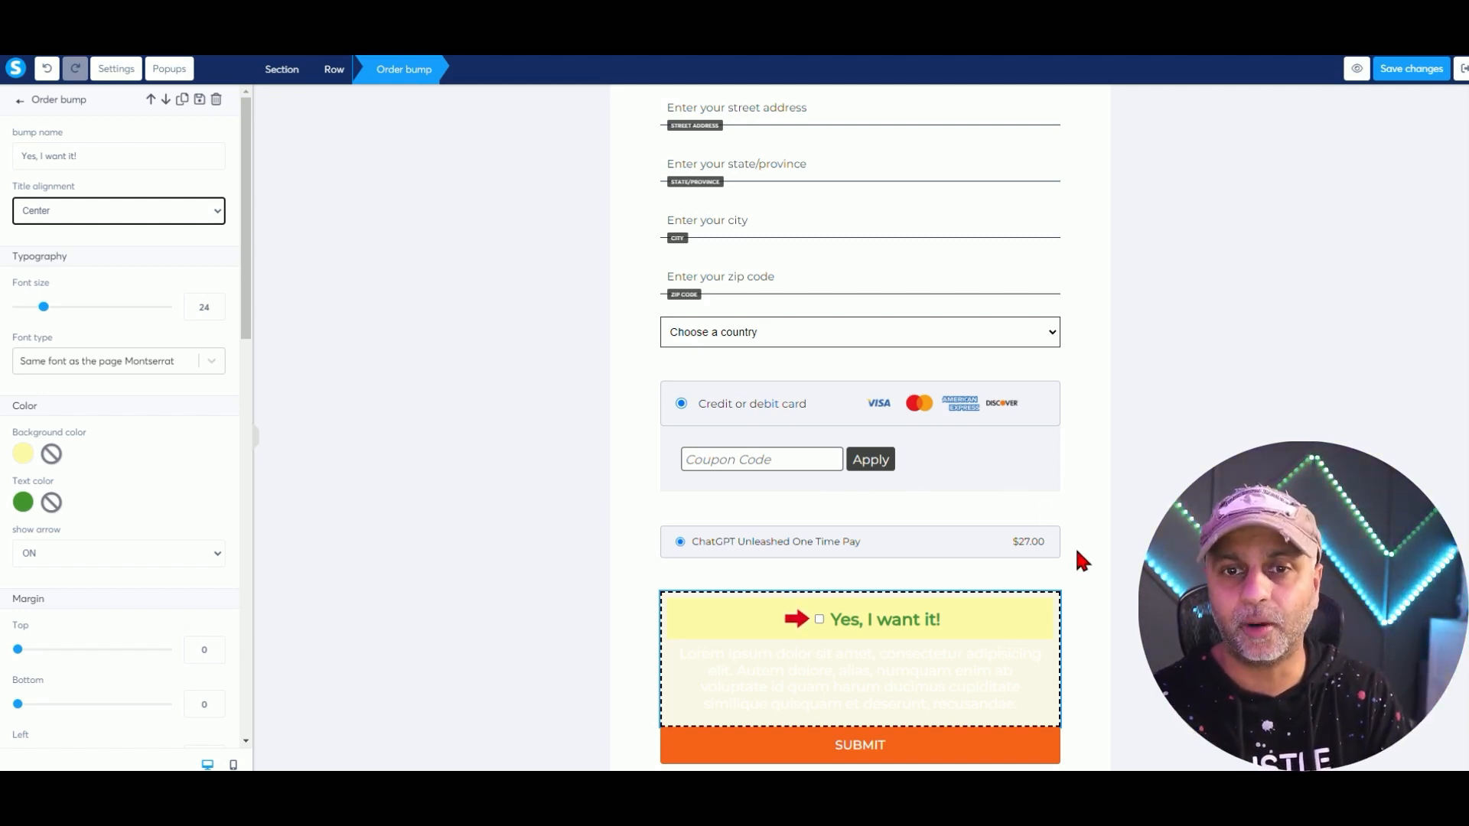
pyautogui.click(1418, 72)
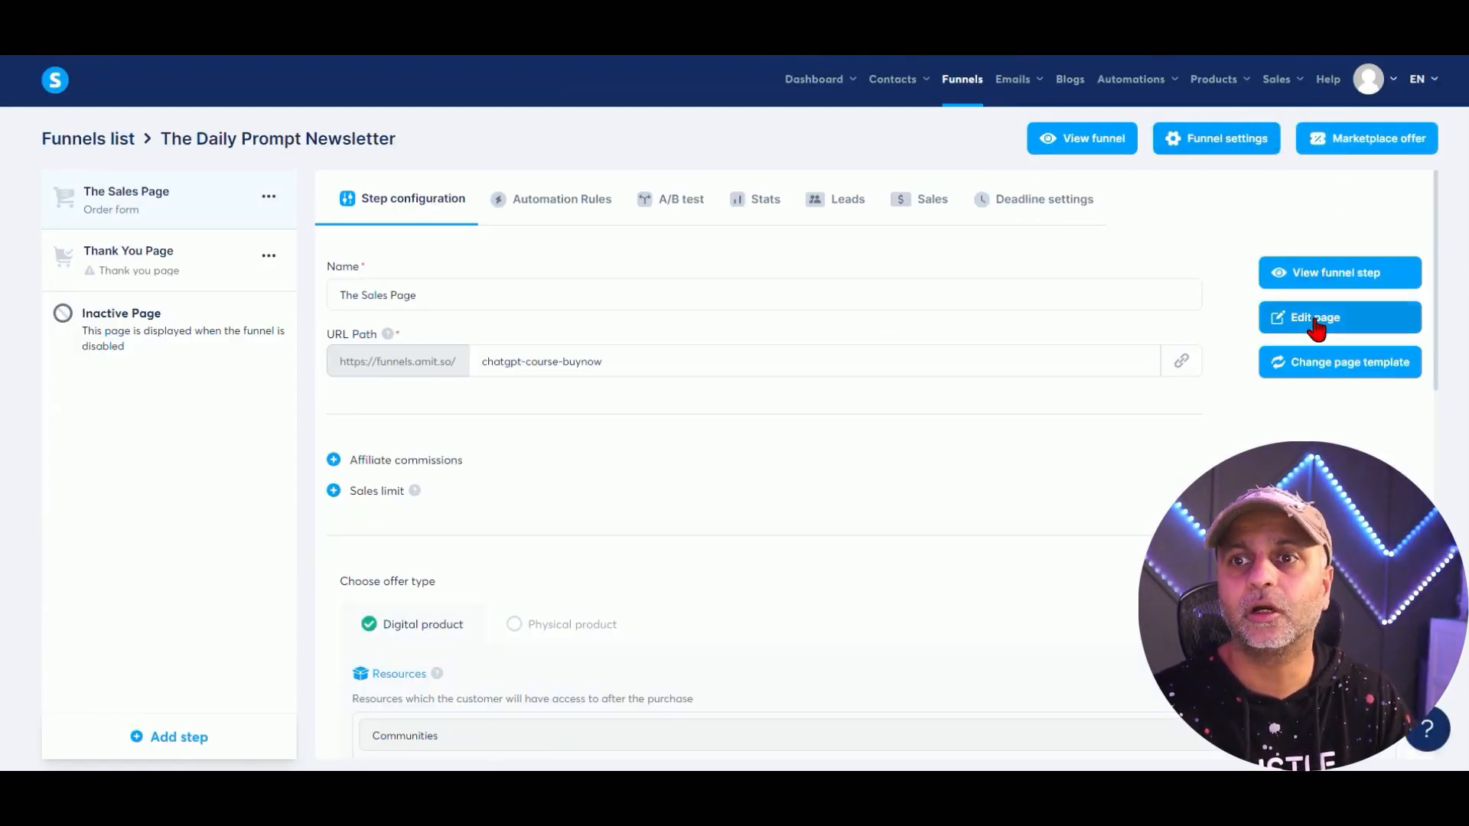
# On the live sales page, tick and untick the order bump to check the $197.00 add-on and $224.00 total.
pyautogui.click(1336, 288)
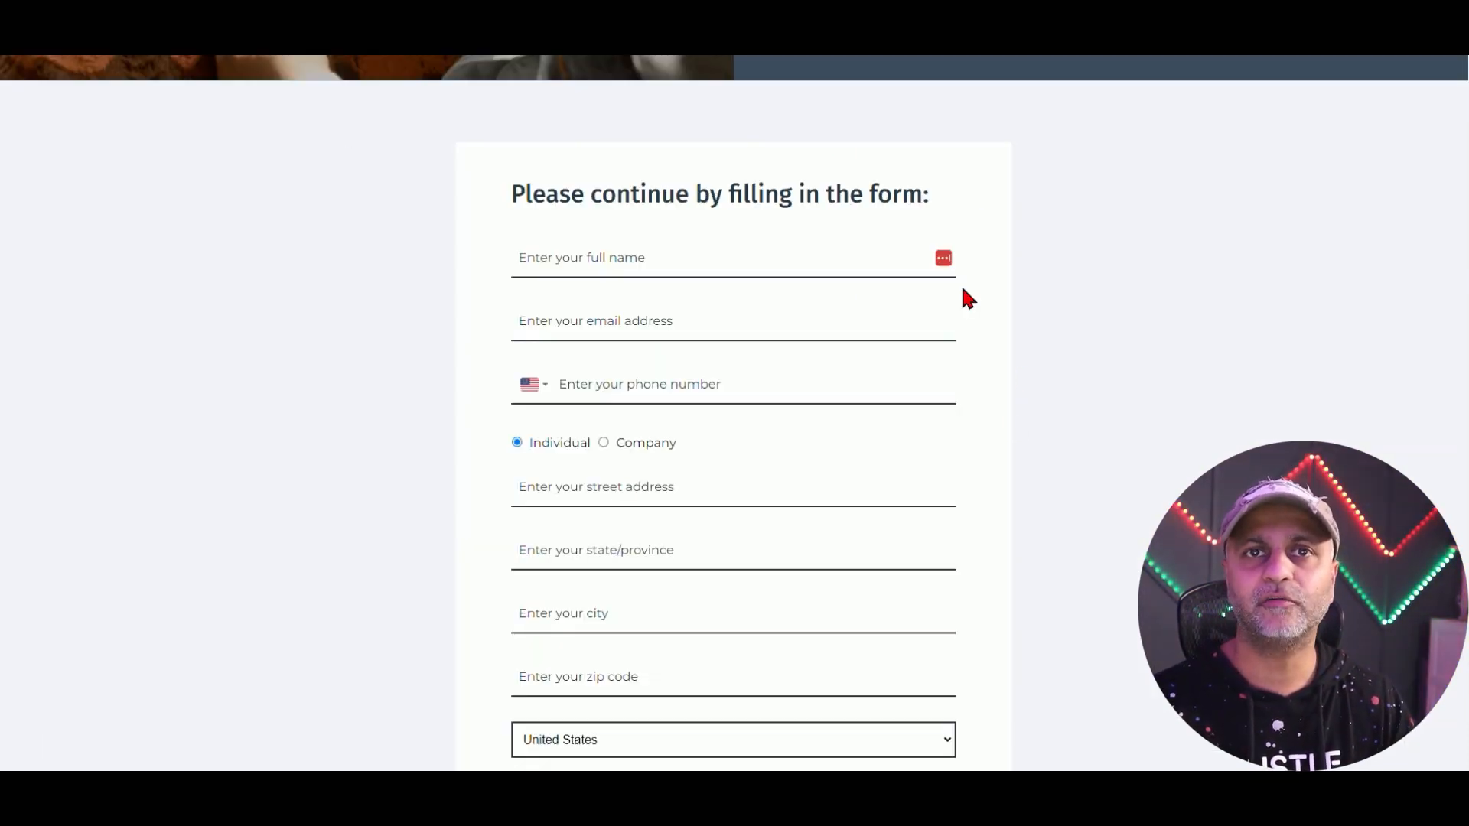
pyautogui.scroll(-9, 964, 298)
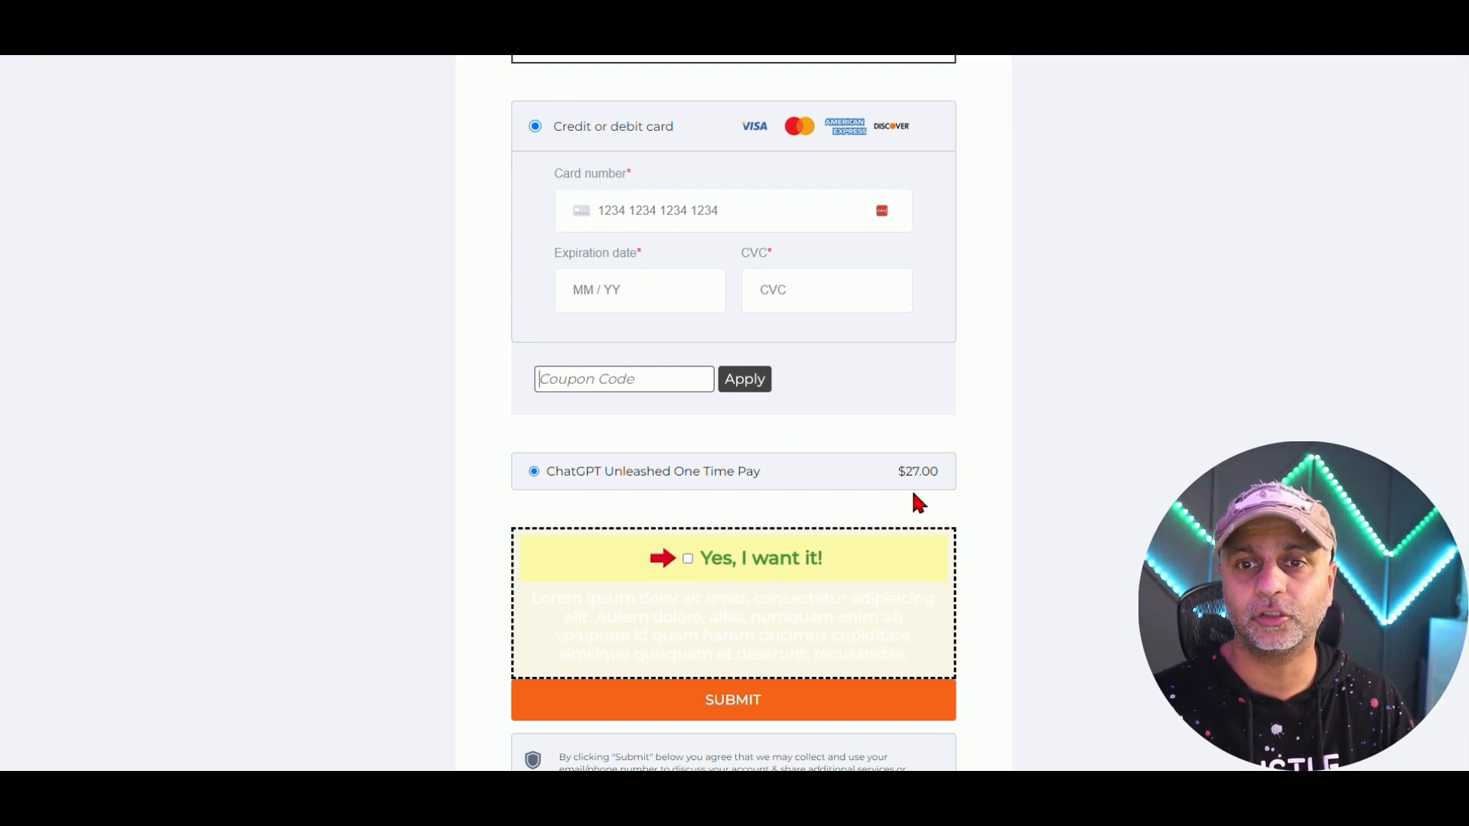
pyautogui.click(709, 562)
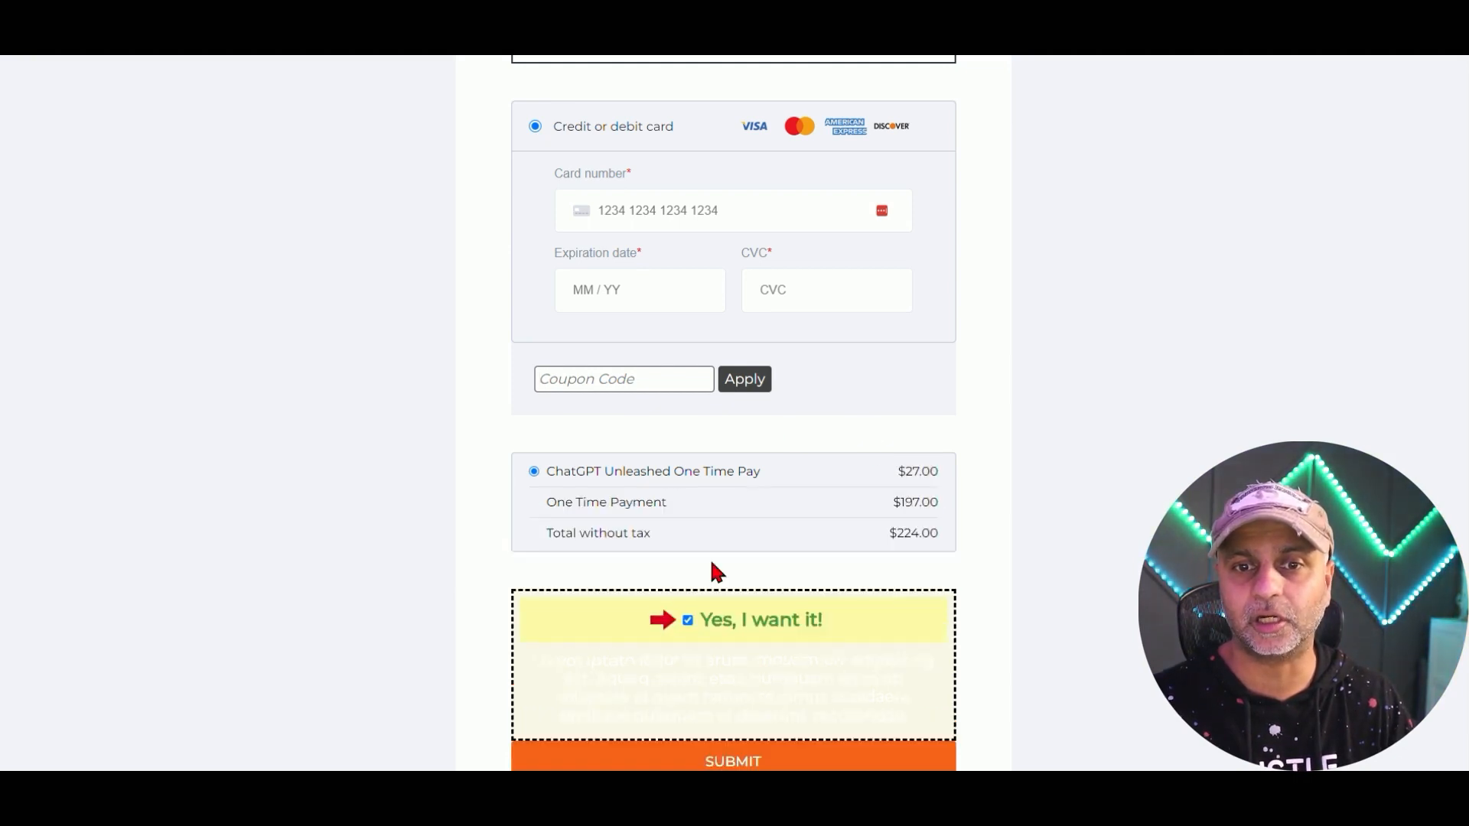
pyautogui.tripleClick(565, 502)
pyautogui.click(807, 621)
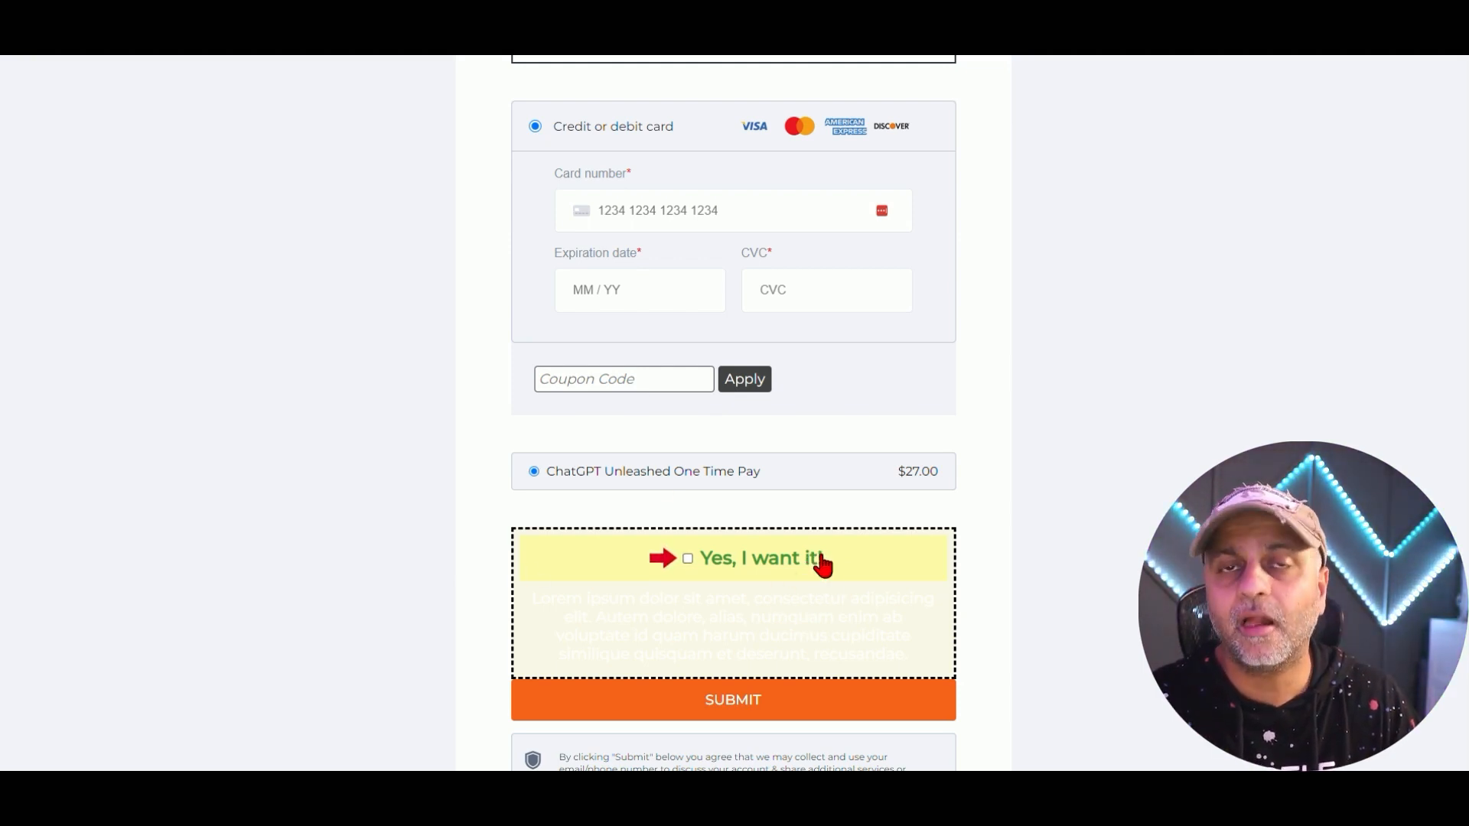
pyautogui.moveTo(676, 616); pyautogui.dragTo(920, 643)
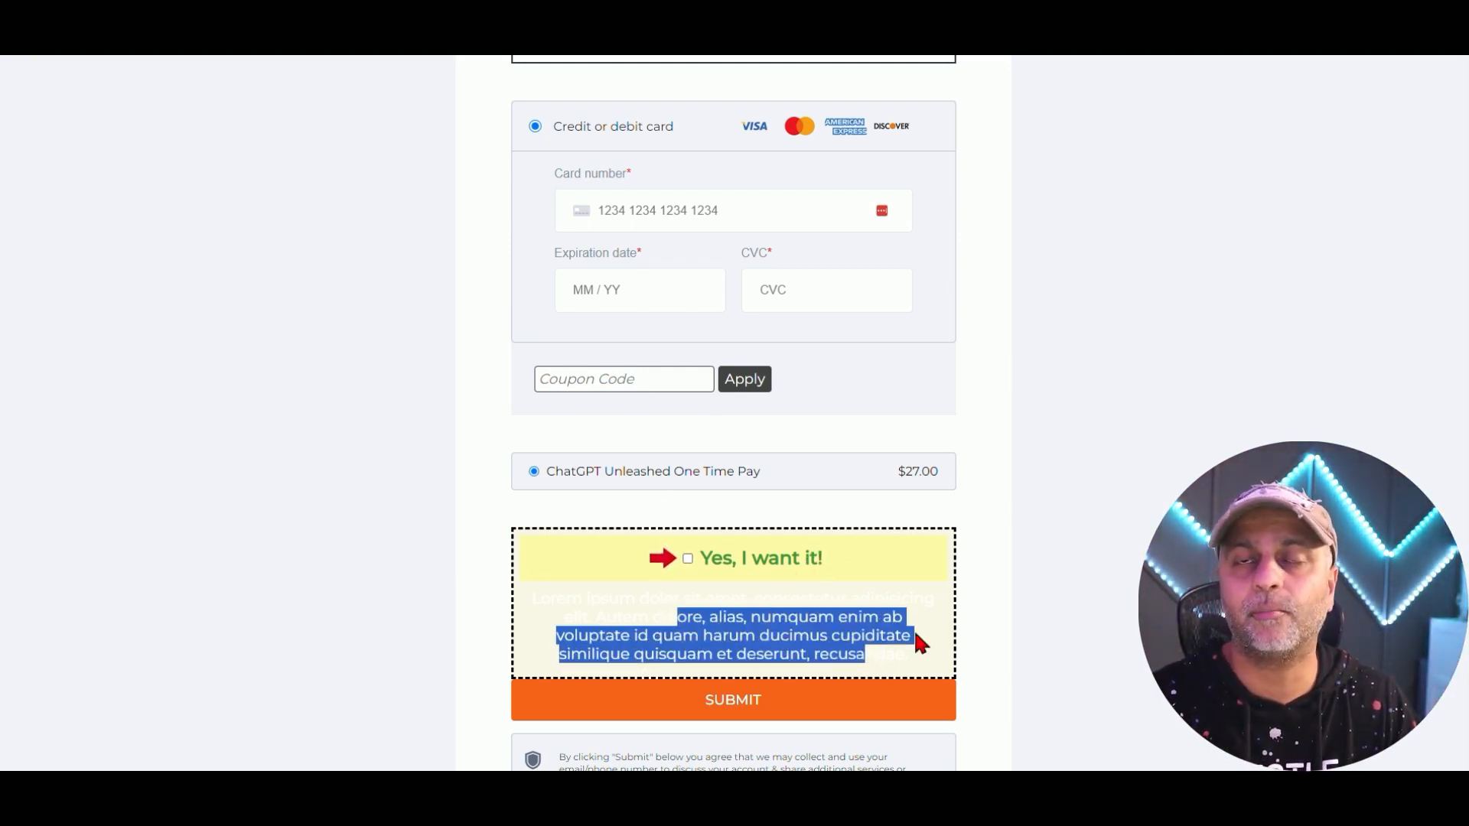
pyautogui.scroll(-3, 969, 612)
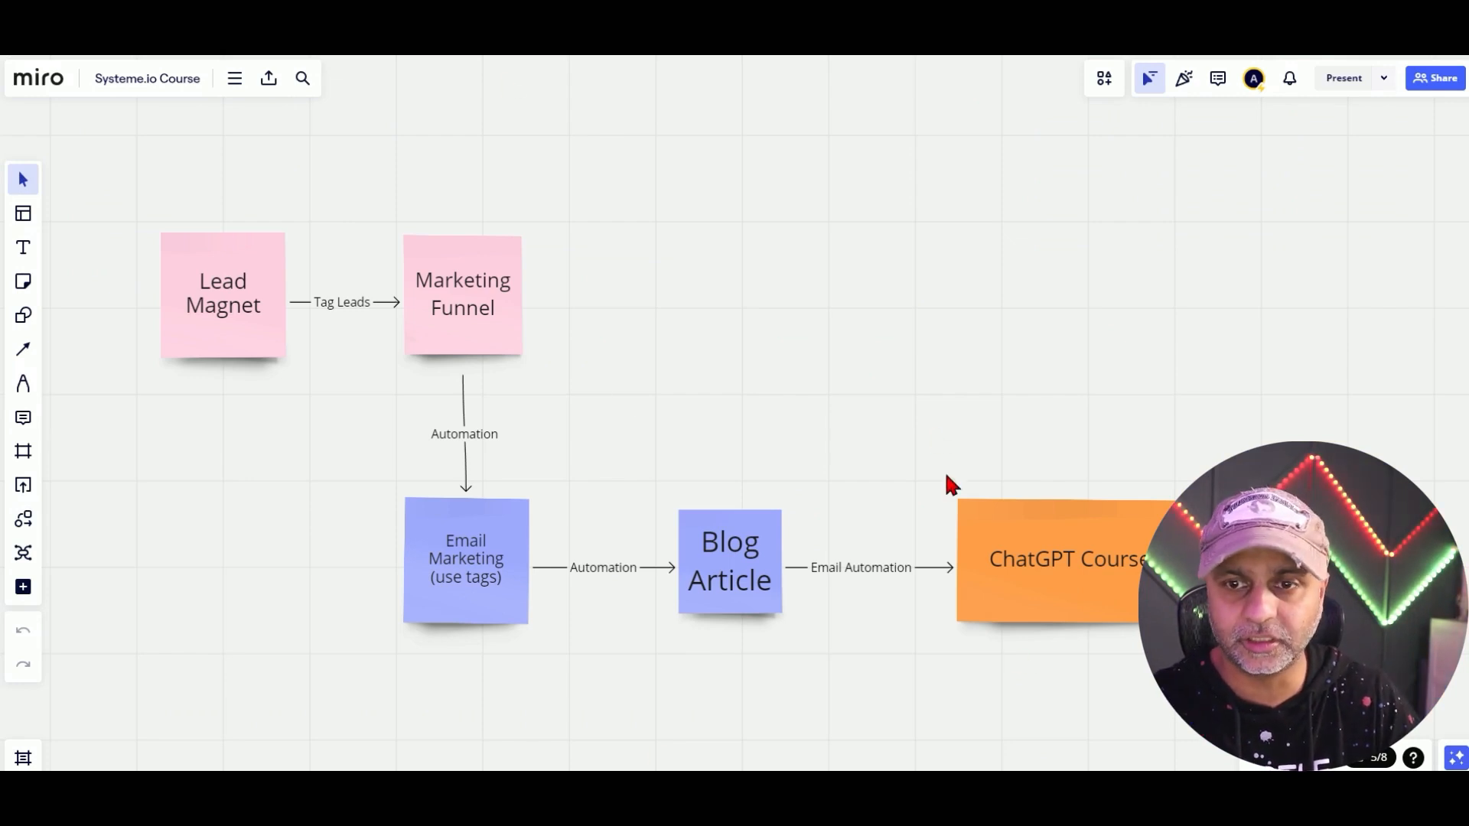
pyautogui.click(1098, 539)
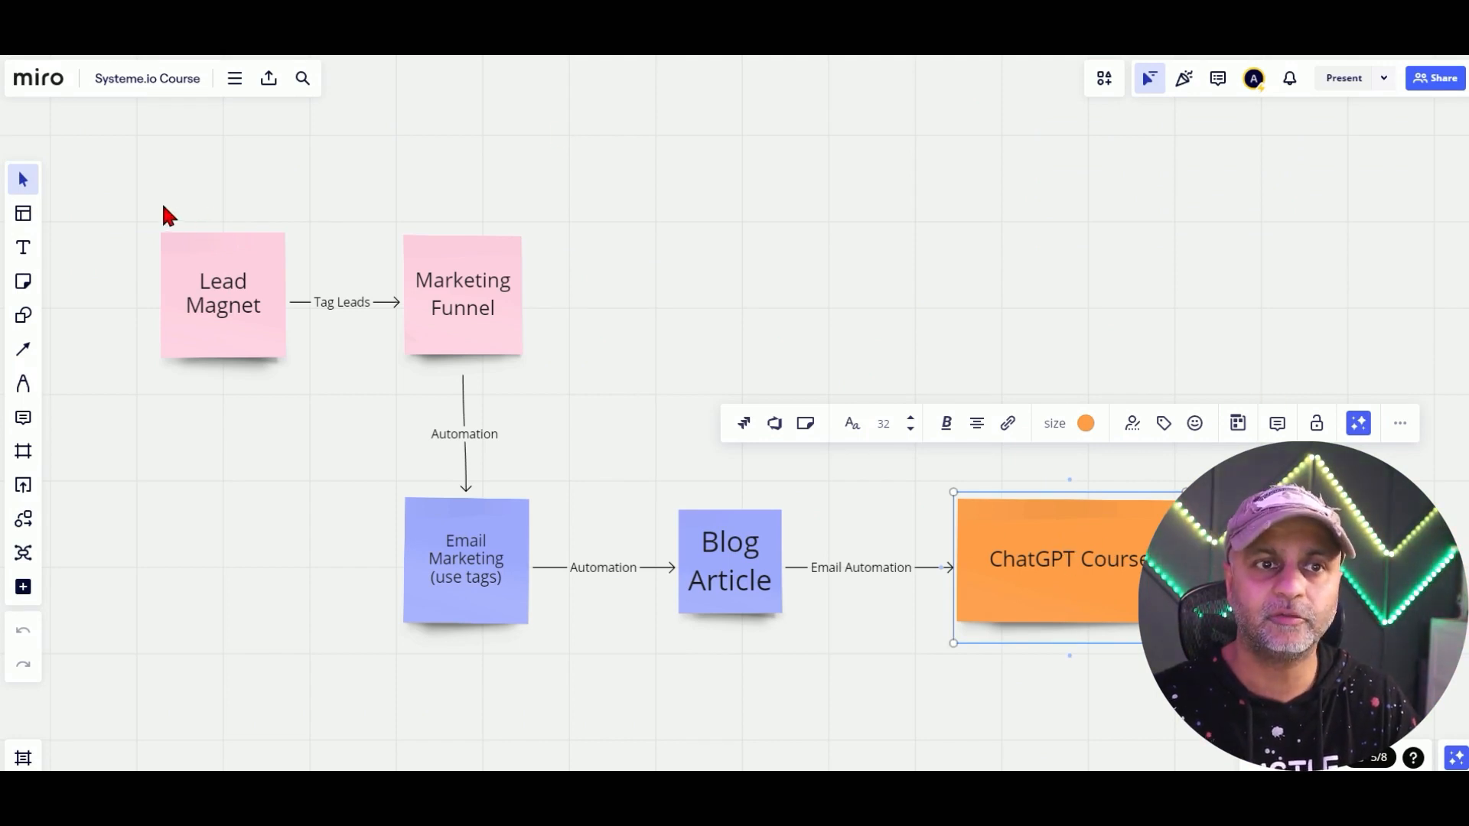
pyautogui.moveTo(162, 204); pyautogui.dragTo(573, 390)
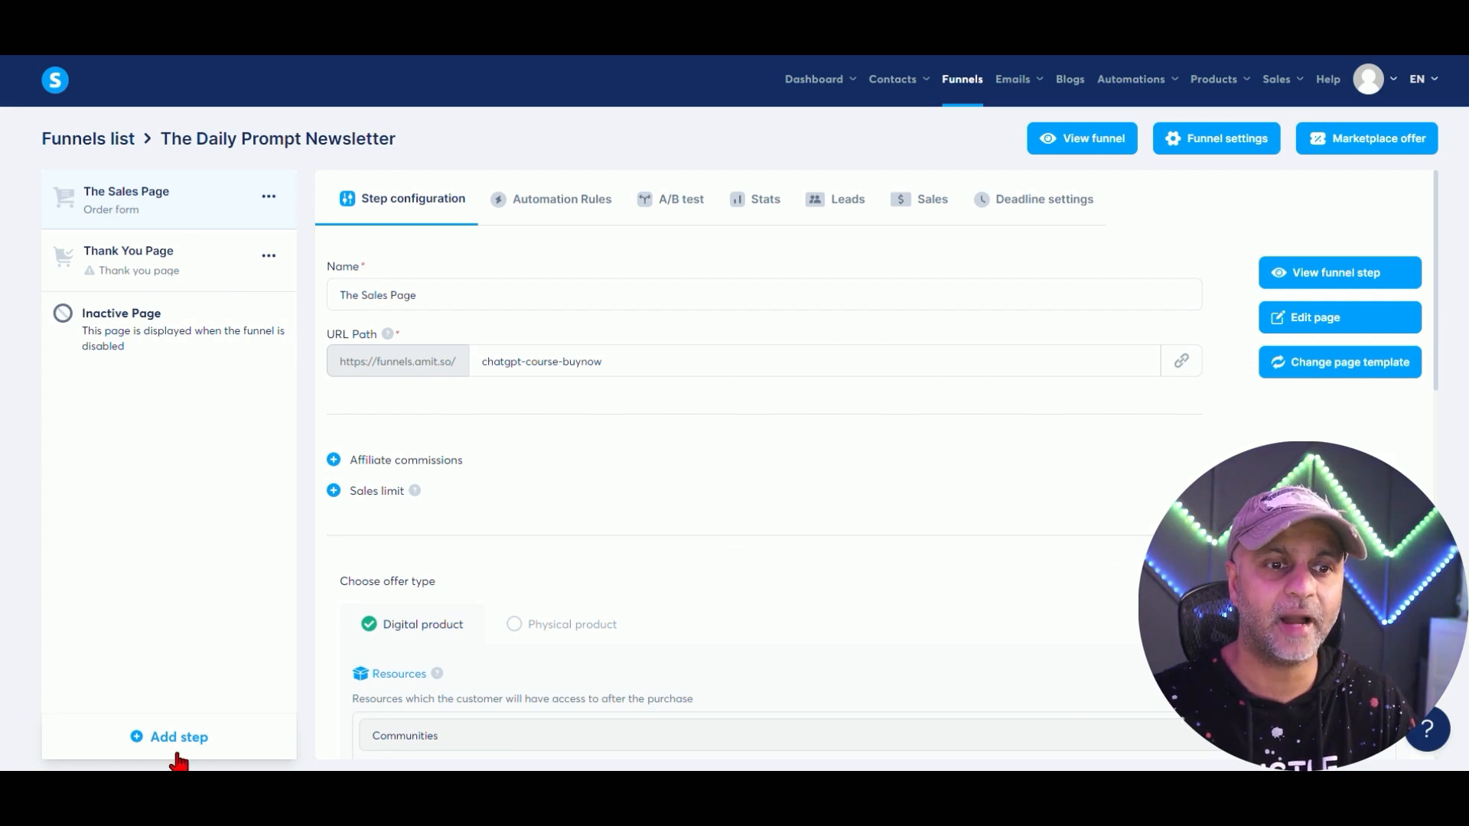
# Create a Squeeze page step named 'Newsletter Opt-In'.
pyautogui.click(161, 741)
pyautogui.click(645, 391)
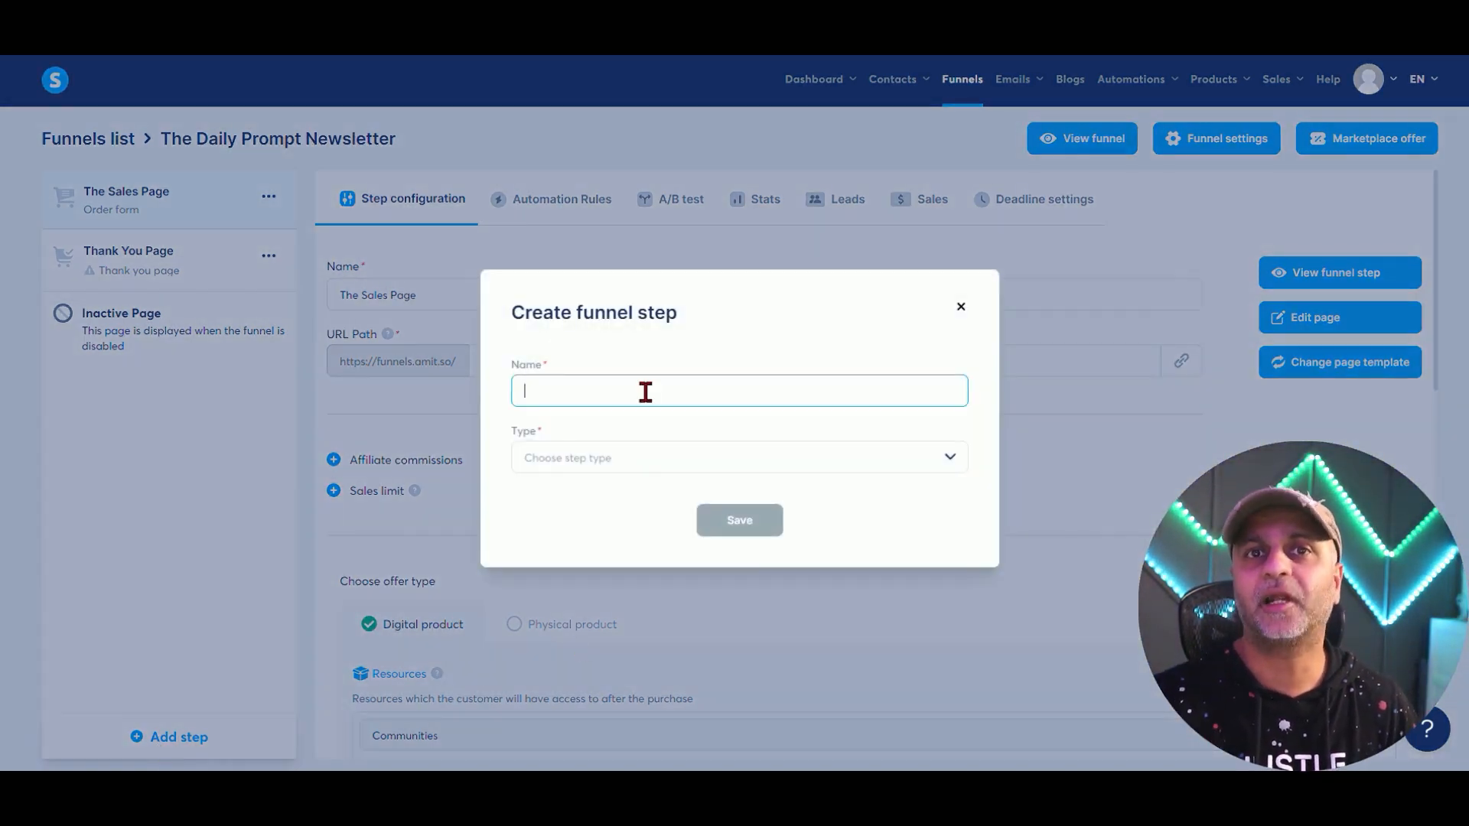
pyautogui.write('Newsletter Opt-In')
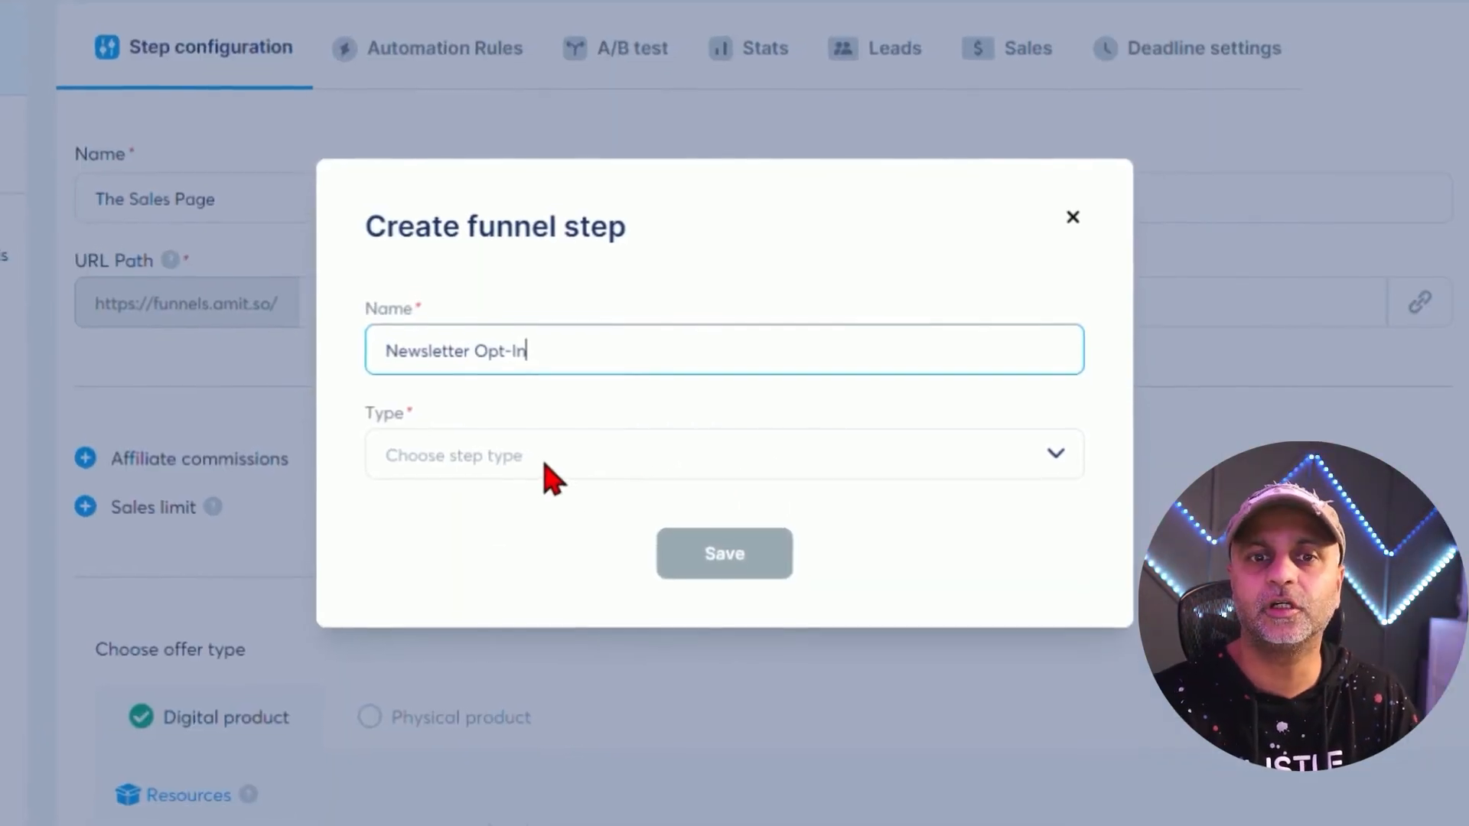
pyautogui.click(628, 467)
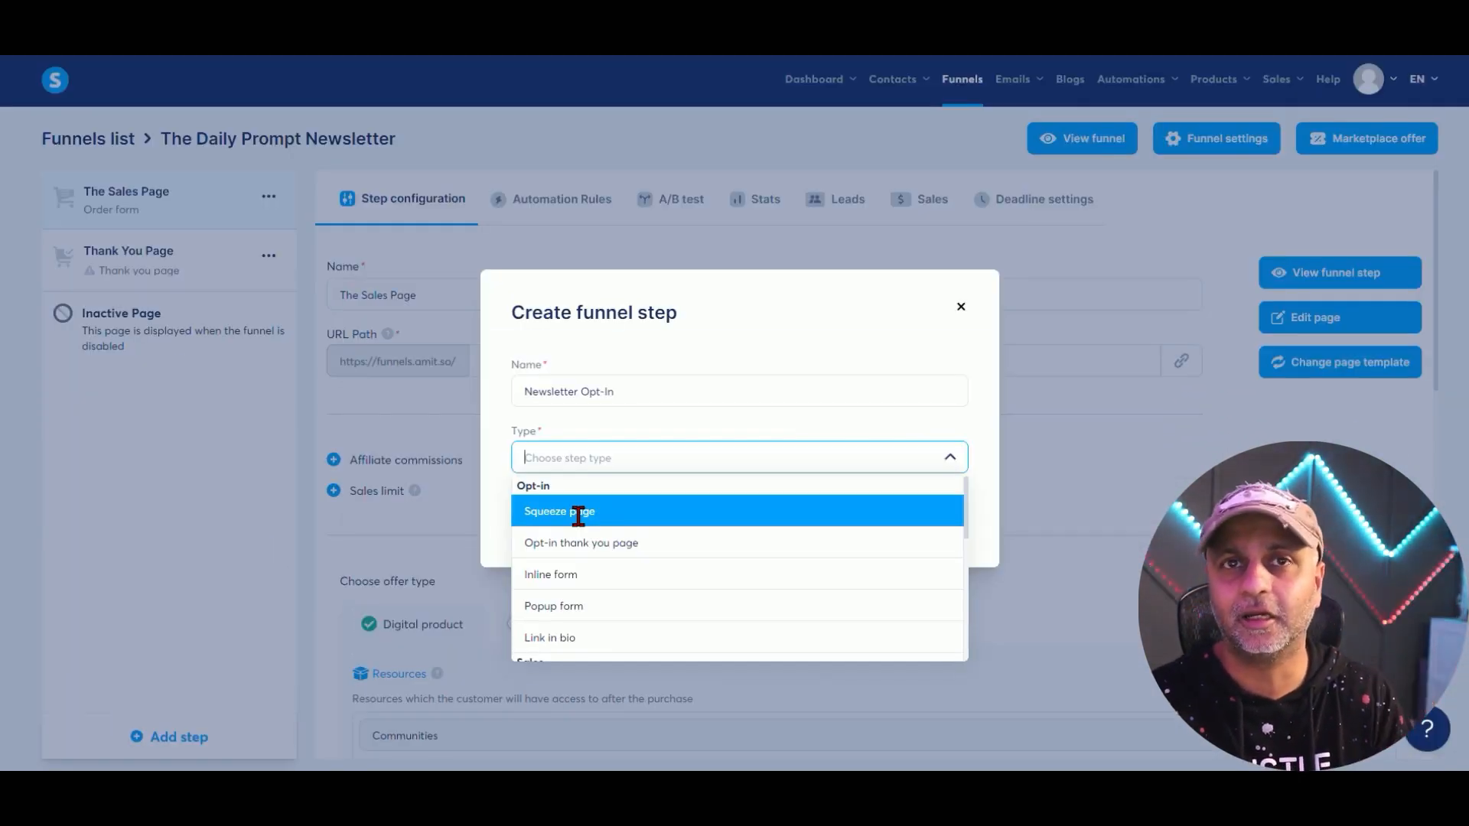
pyautogui.click(579, 513)
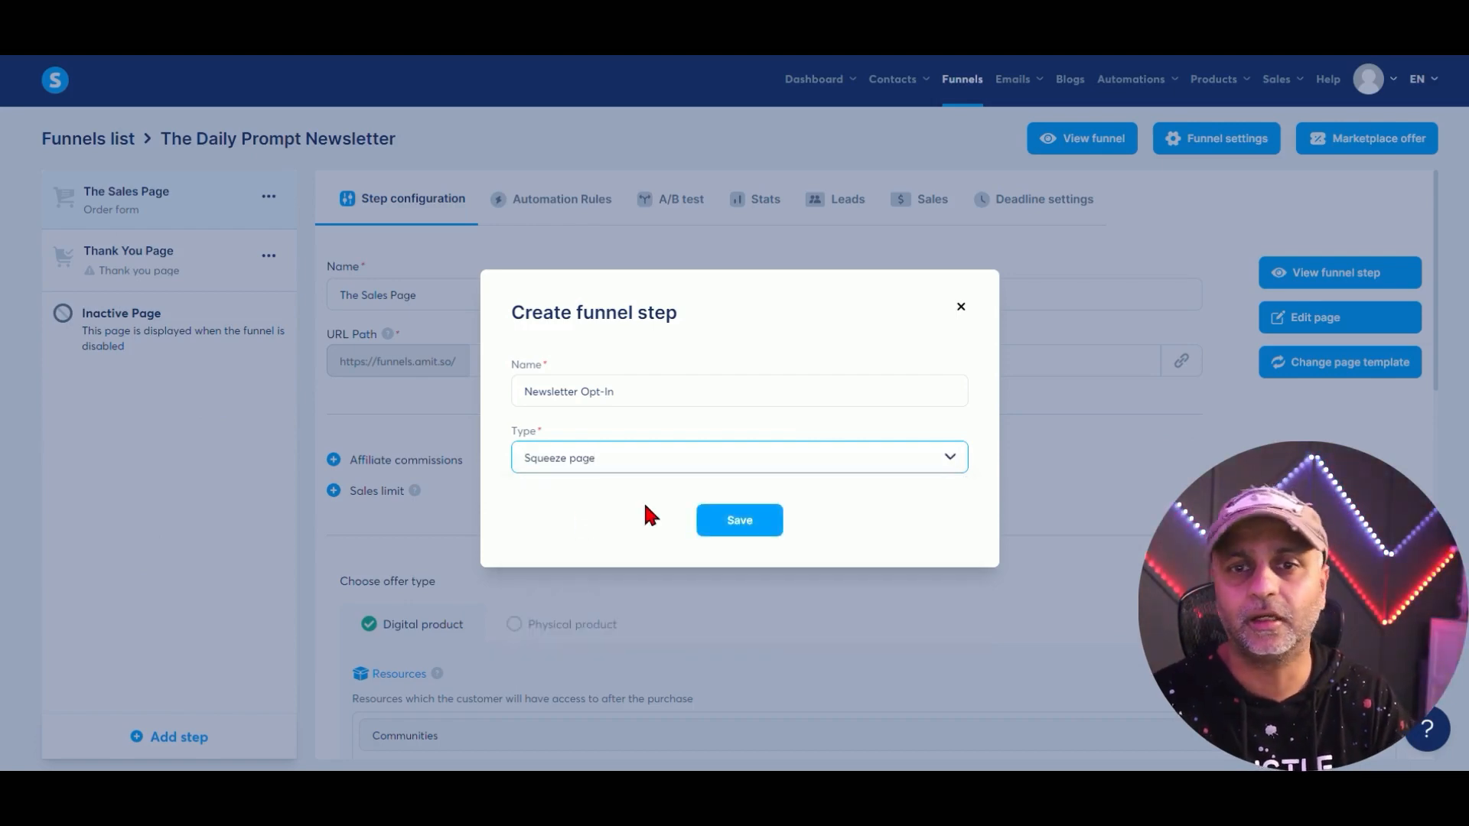
pyautogui.click(736, 528)
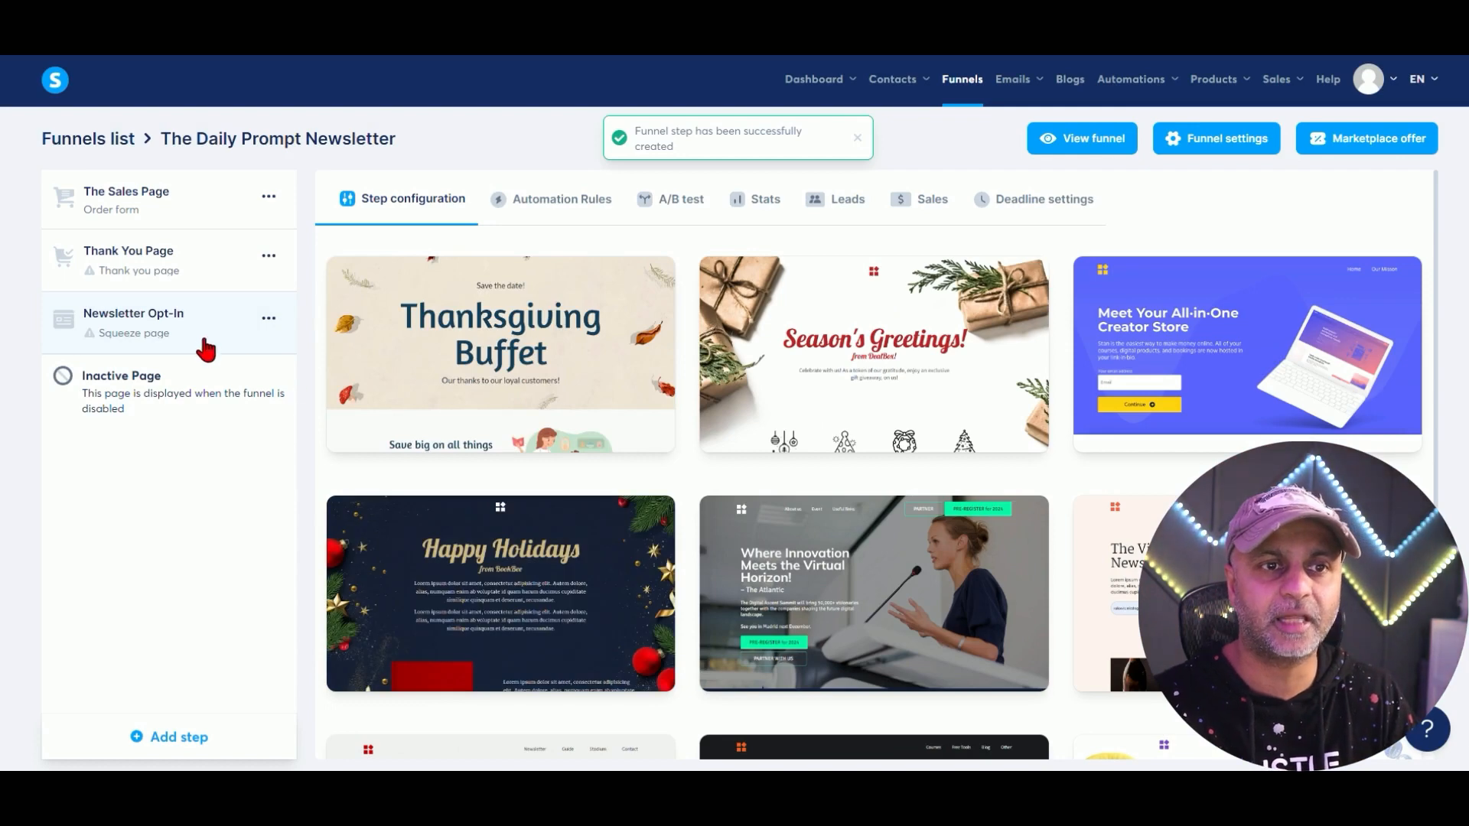
# Move Newsletter Opt-In to the top of the funnel and apply the Where Innovation Meets the Virtual Horizon template.
pyautogui.moveTo(201, 340); pyautogui.dragTo(198, 205)
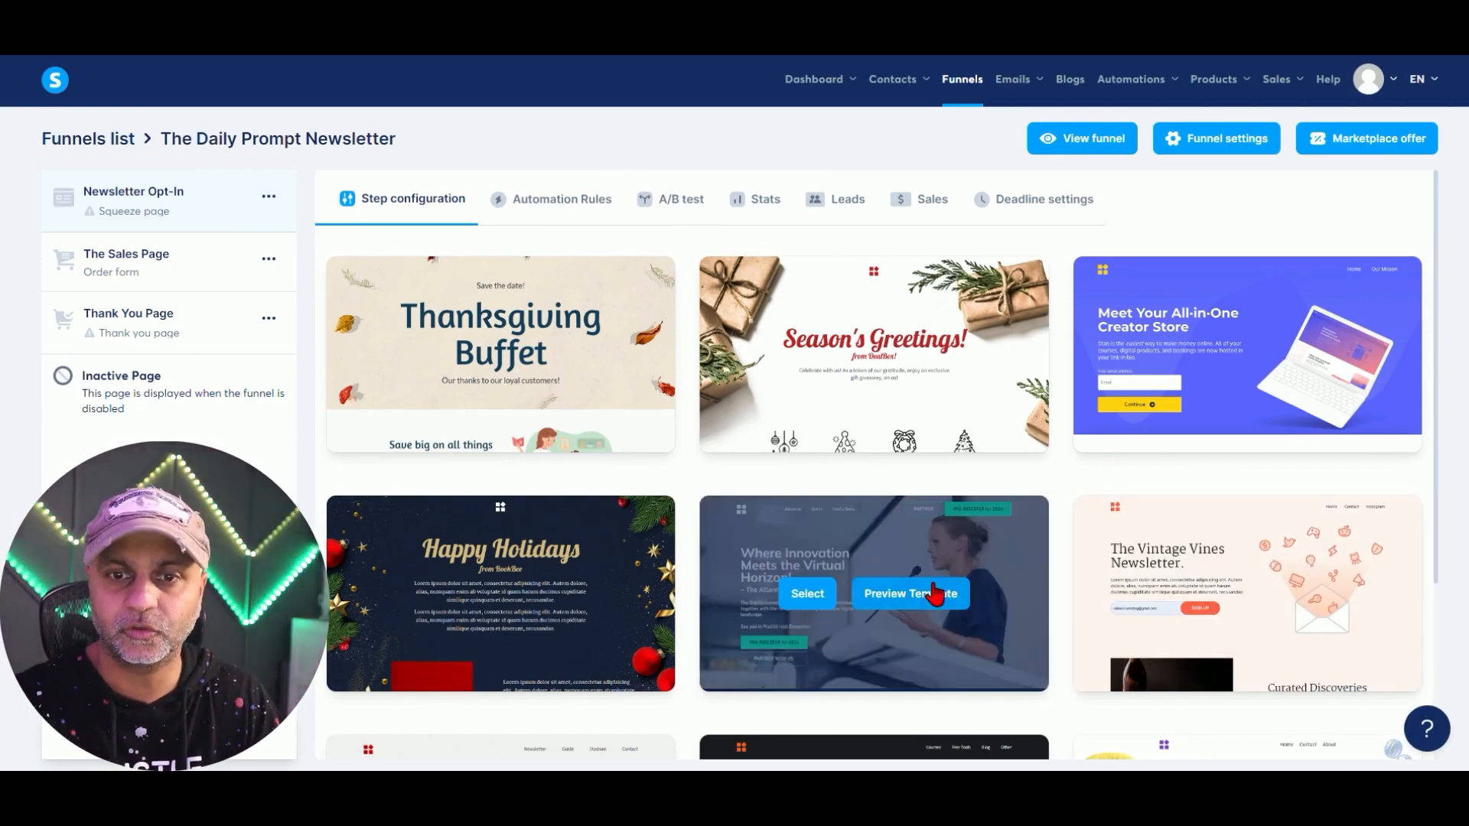
pyautogui.click(809, 596)
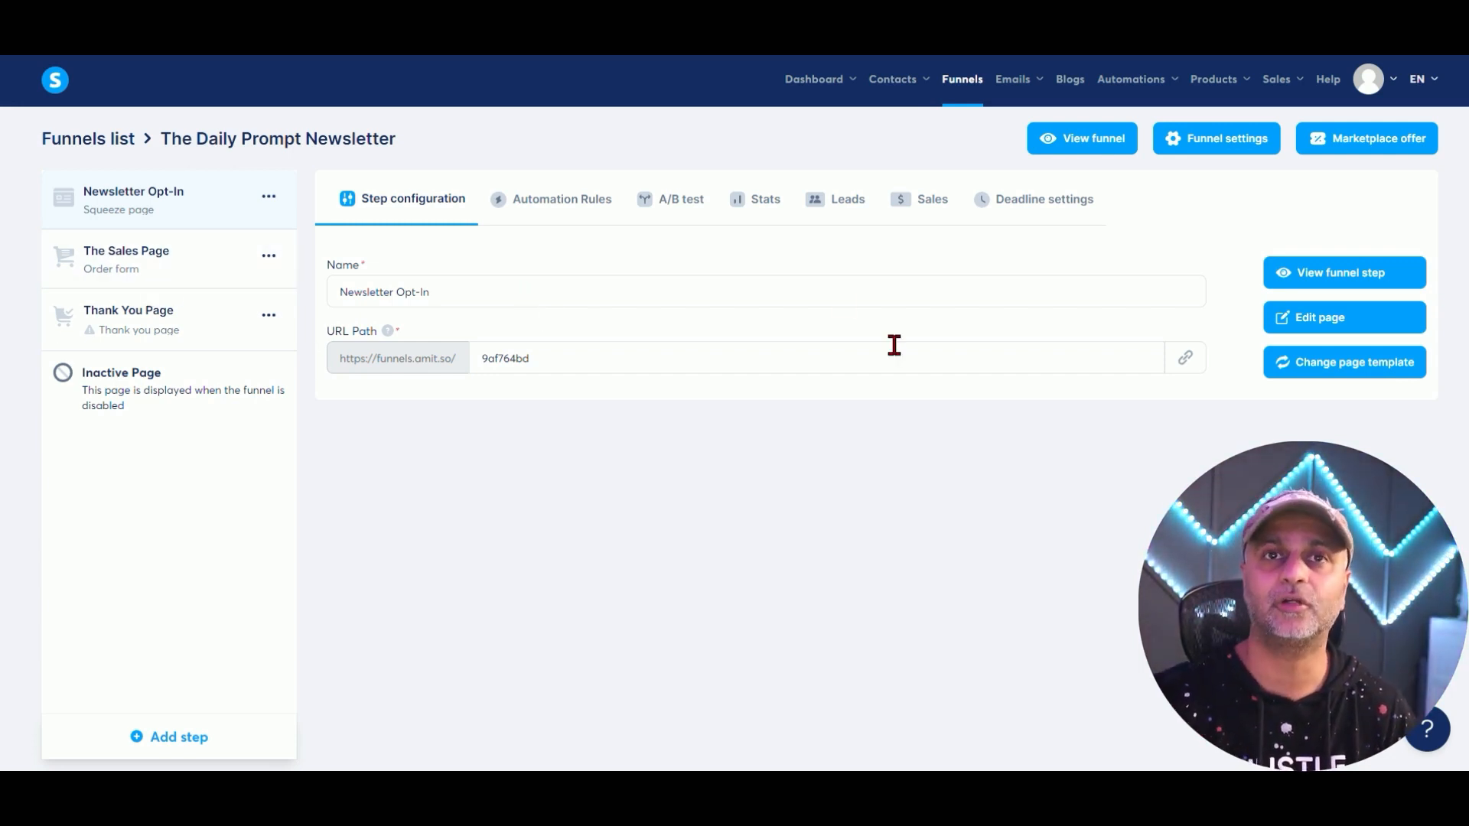
# Add a 'Thank you Newsletter Opt-in' step with a page template and move it to second place.
pyautogui.click(202, 740)
pyautogui.click(703, 386)
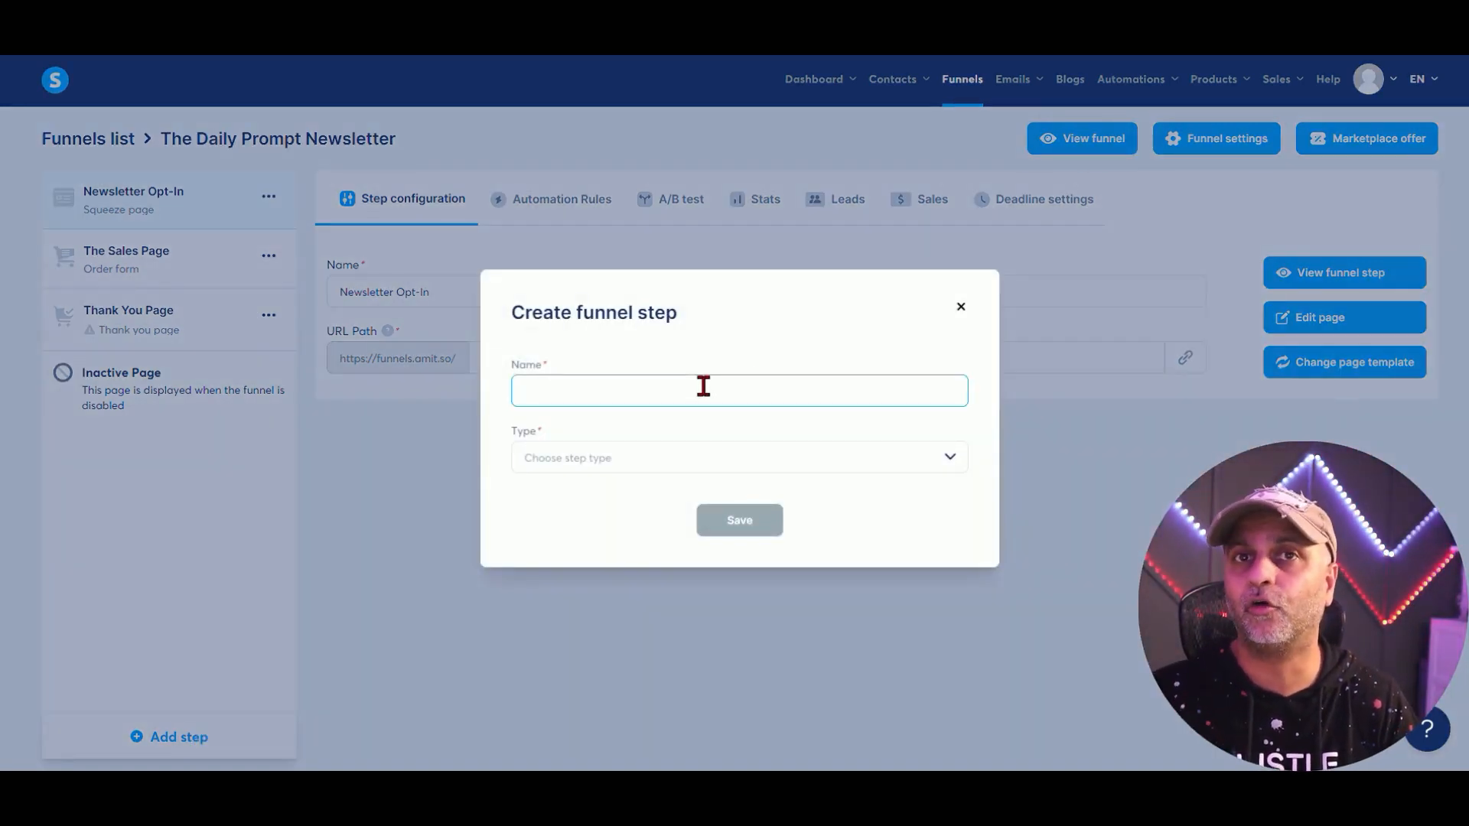
pyautogui.write('Thank you Newsletter Opt-in')
pyautogui.press('Tab')
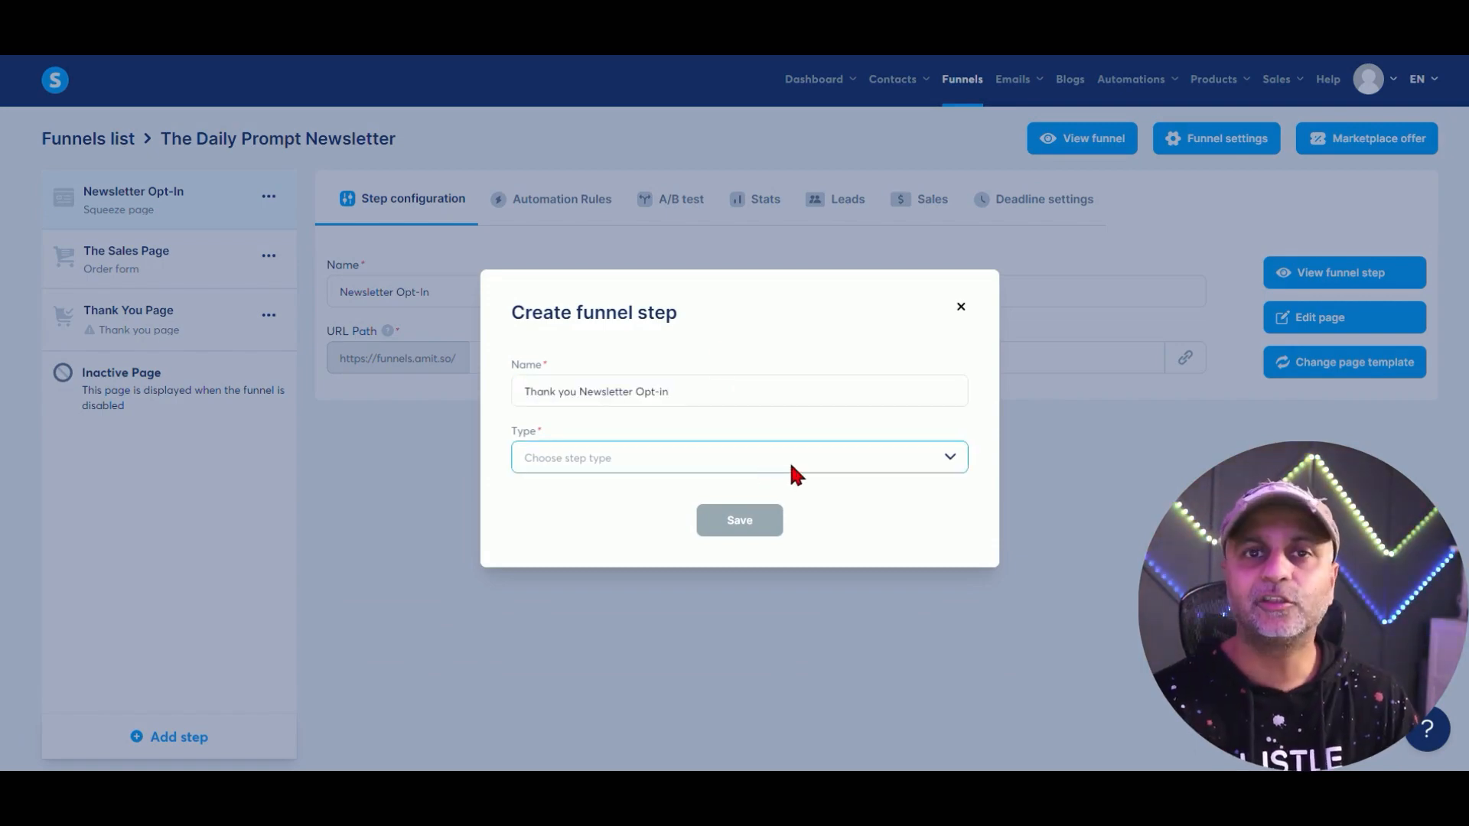
pyautogui.click(871, 453)
pyautogui.scroll(-2, 677, 565)
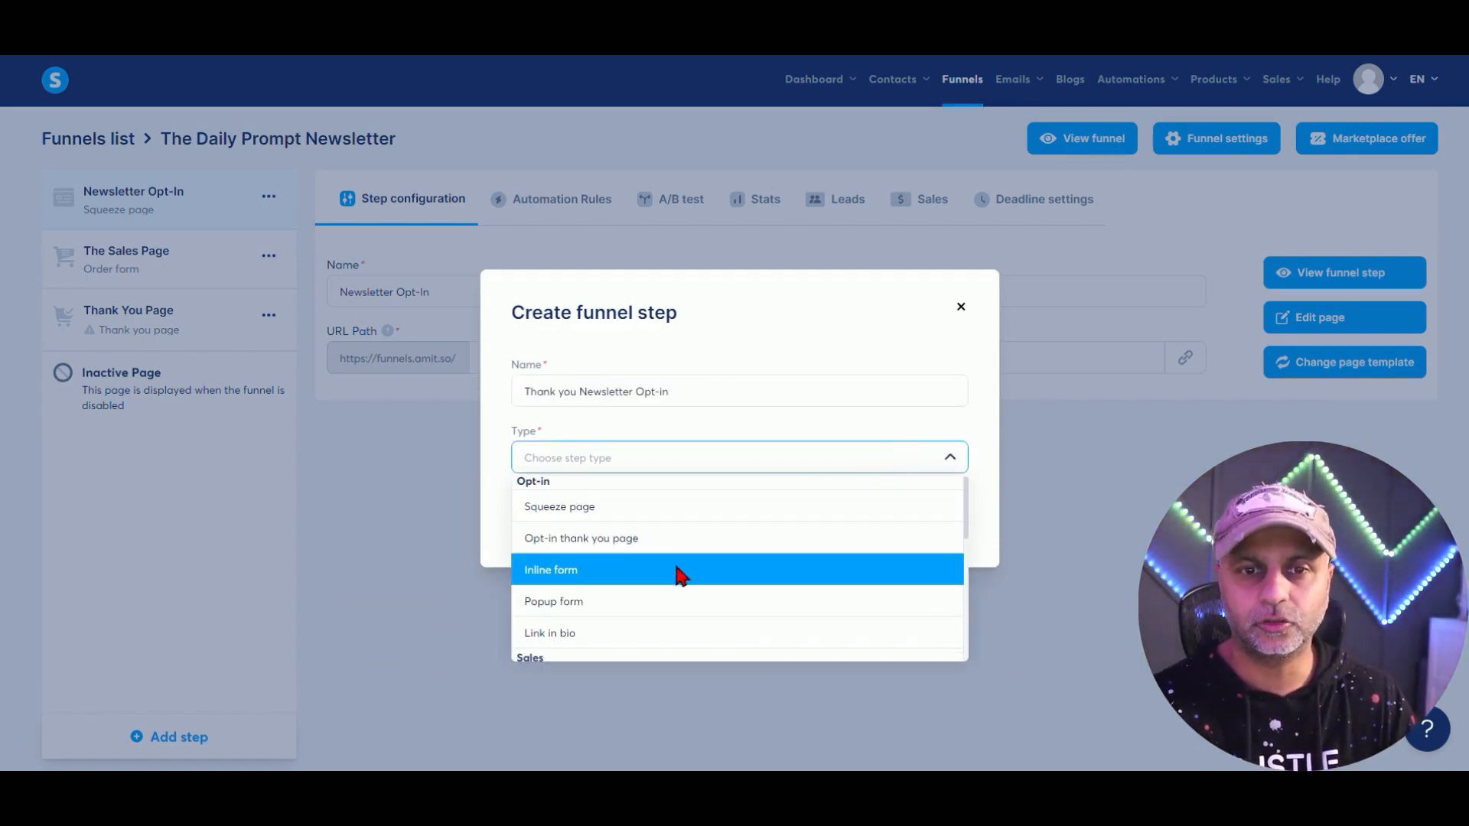
pyautogui.click(821, 523)
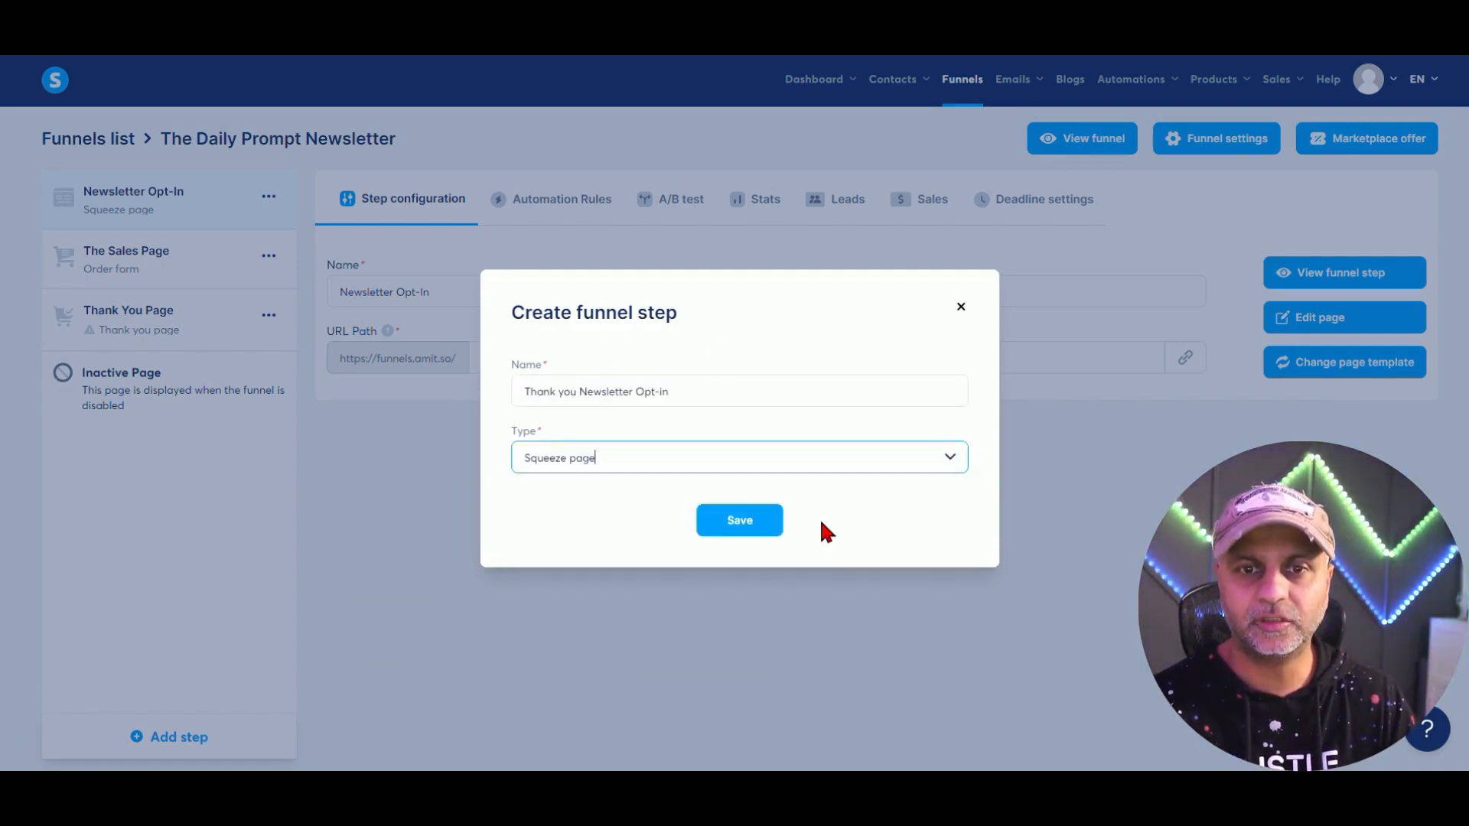
pyautogui.click(719, 527)
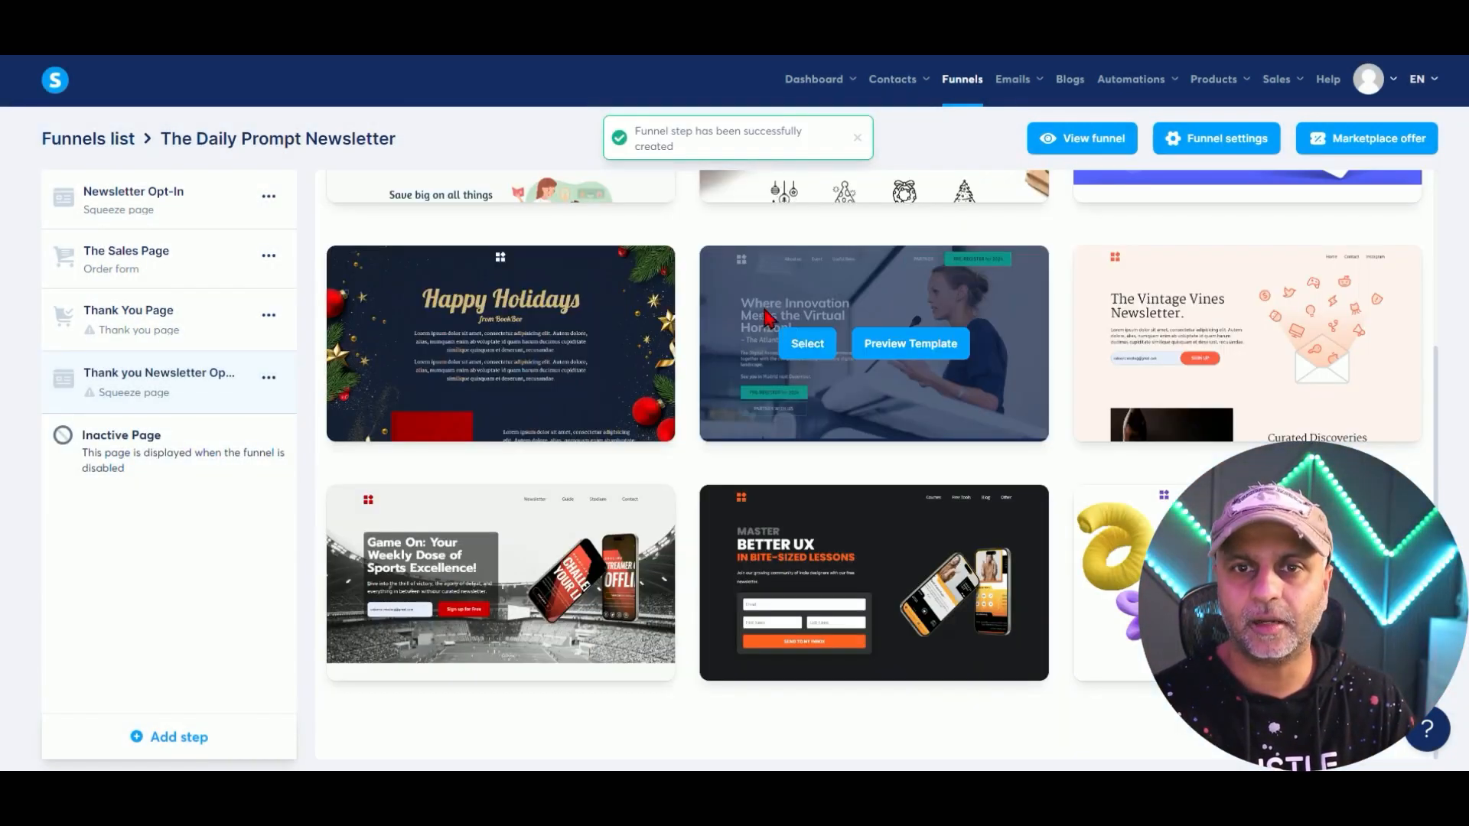
pyautogui.click(803, 338)
pyautogui.moveTo(191, 383); pyautogui.dragTo(218, 228)
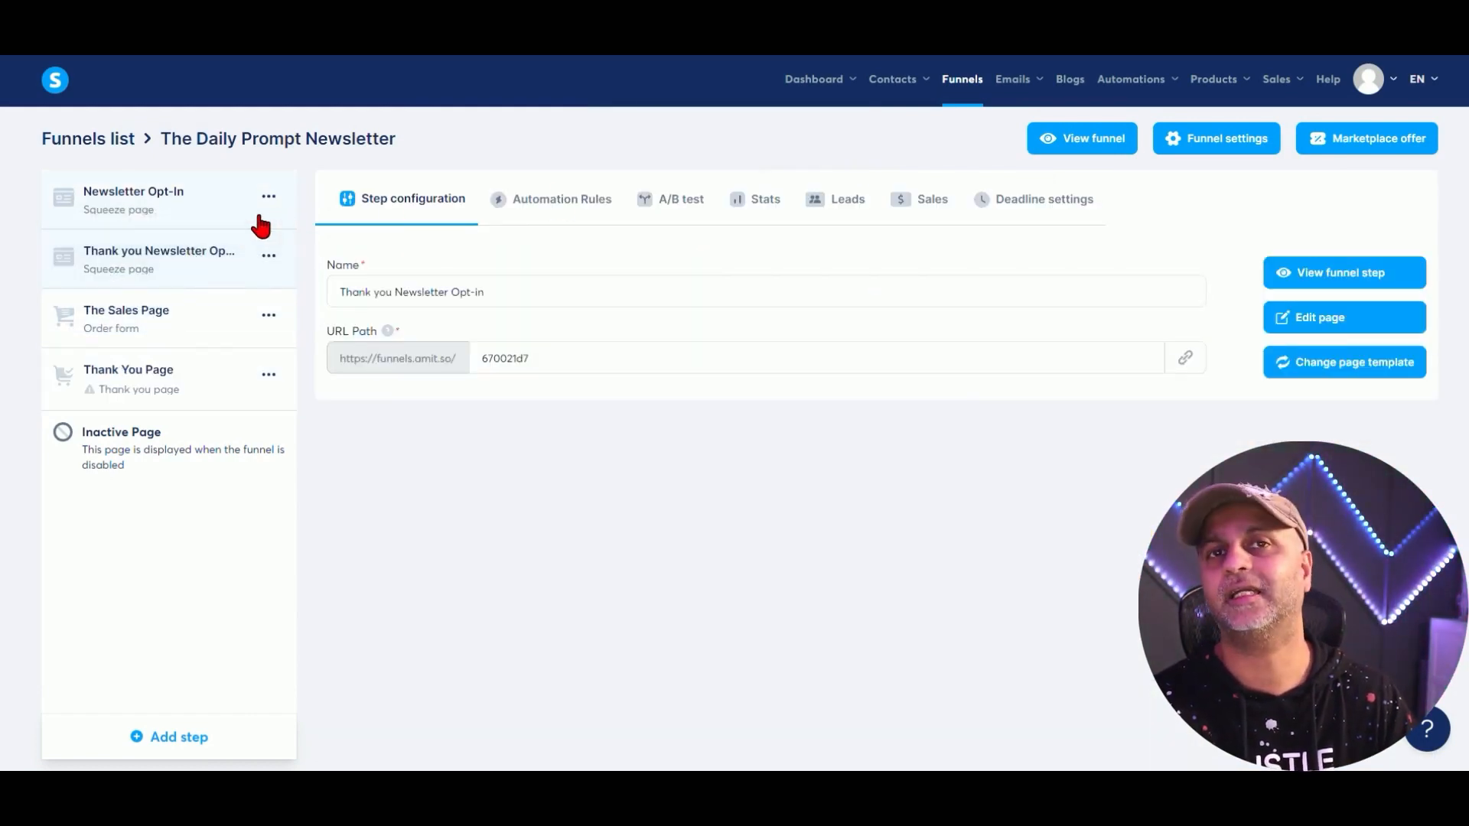
# Make 'Newsletter Opt-in TY' an opt-in thank-you page with the 'Thank you for registering!' template, second in the funnel.
pyautogui.click(163, 205)
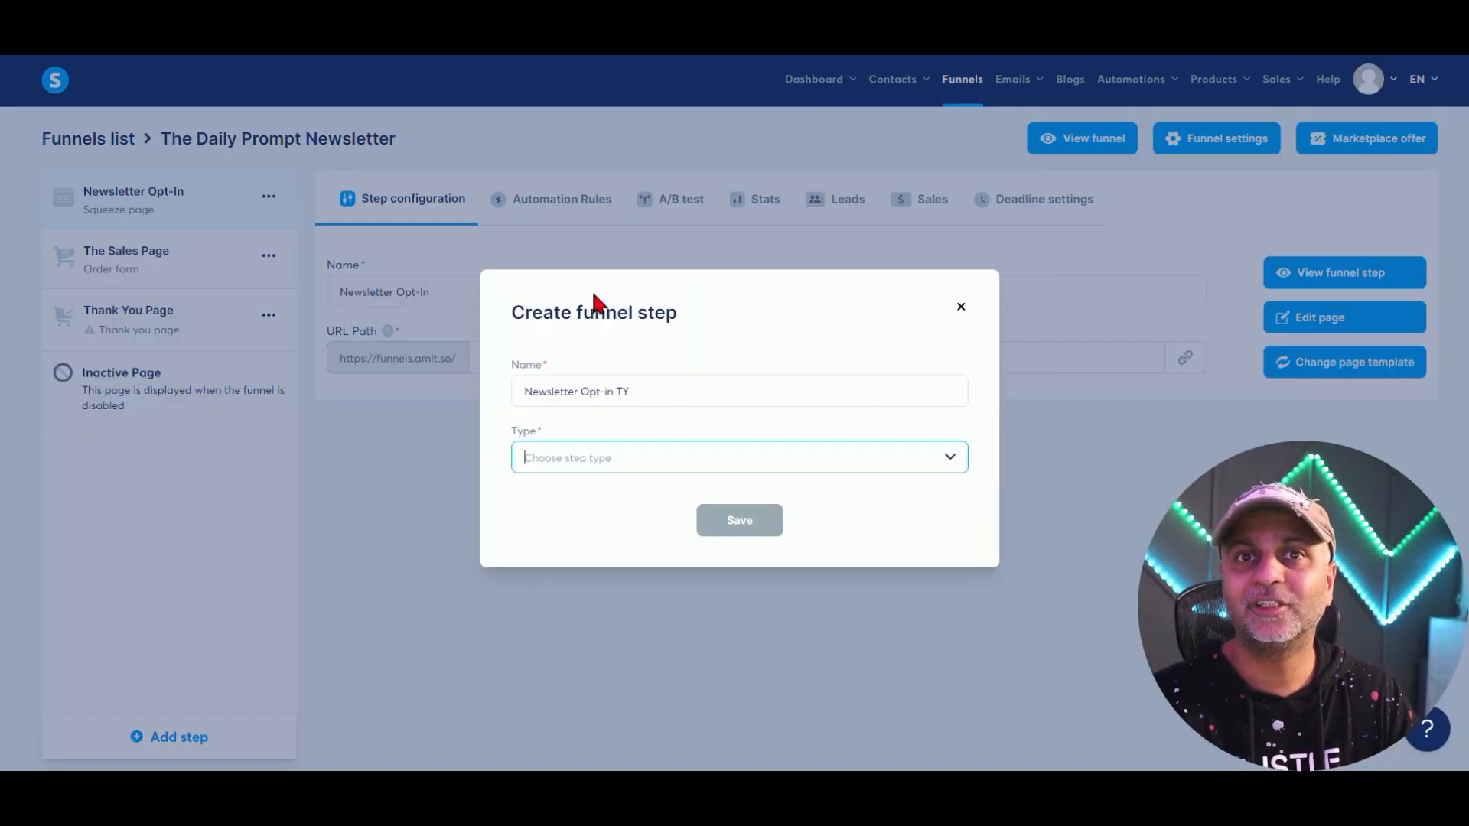
pyautogui.click(949, 457)
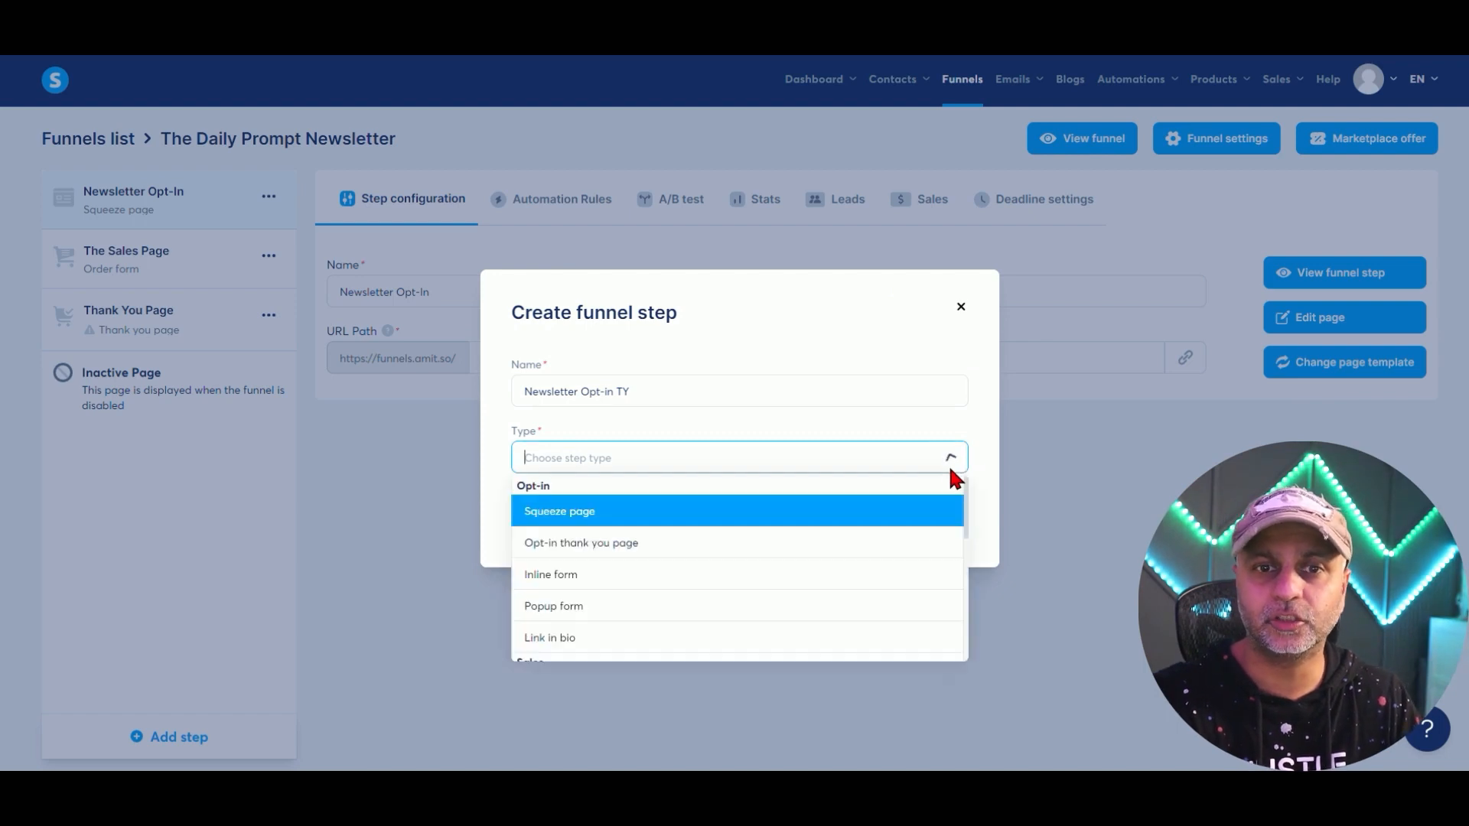
pyautogui.click(643, 554)
pyautogui.click(726, 527)
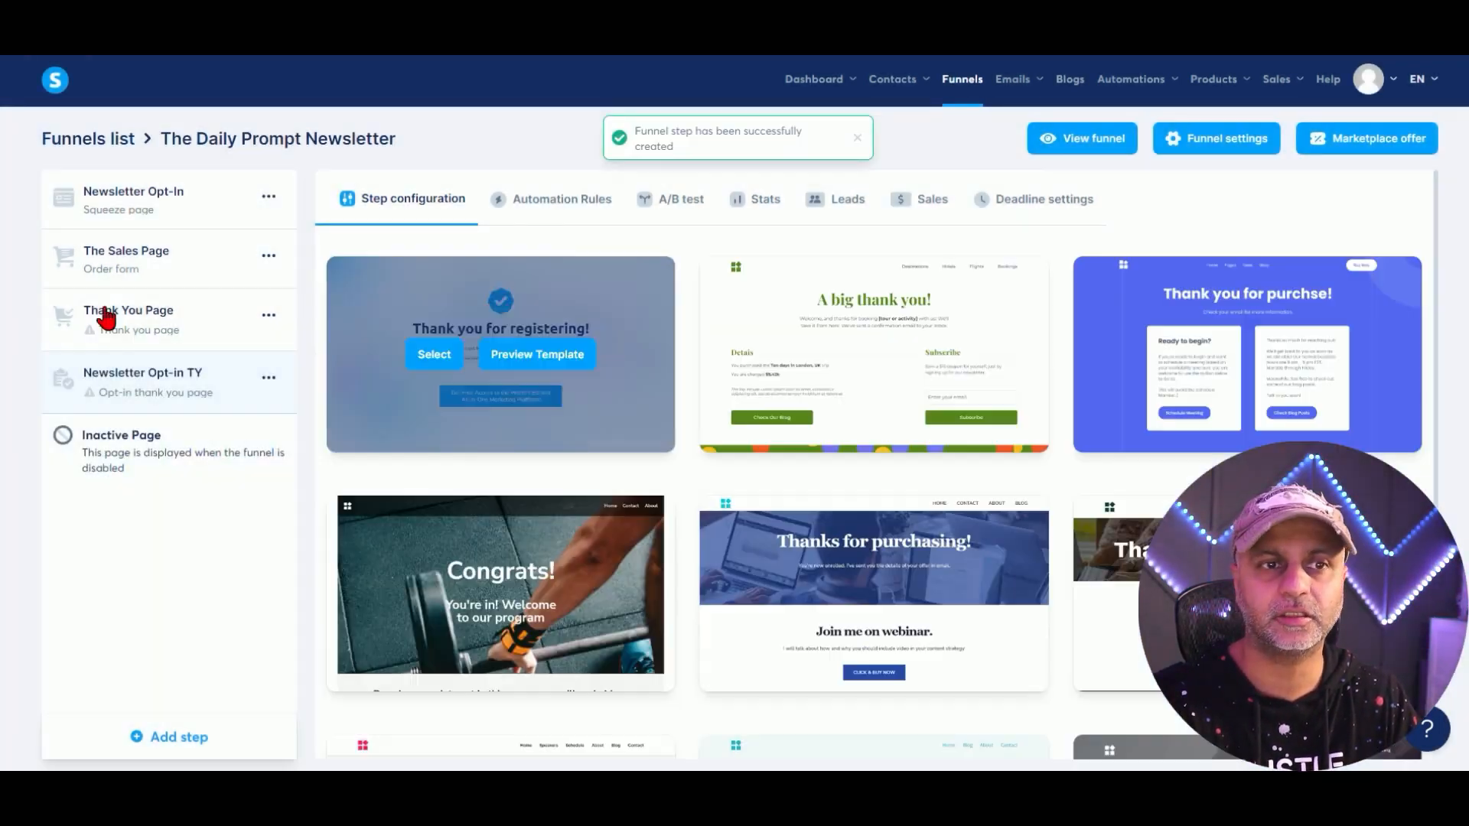
pyautogui.moveTo(969, 360)
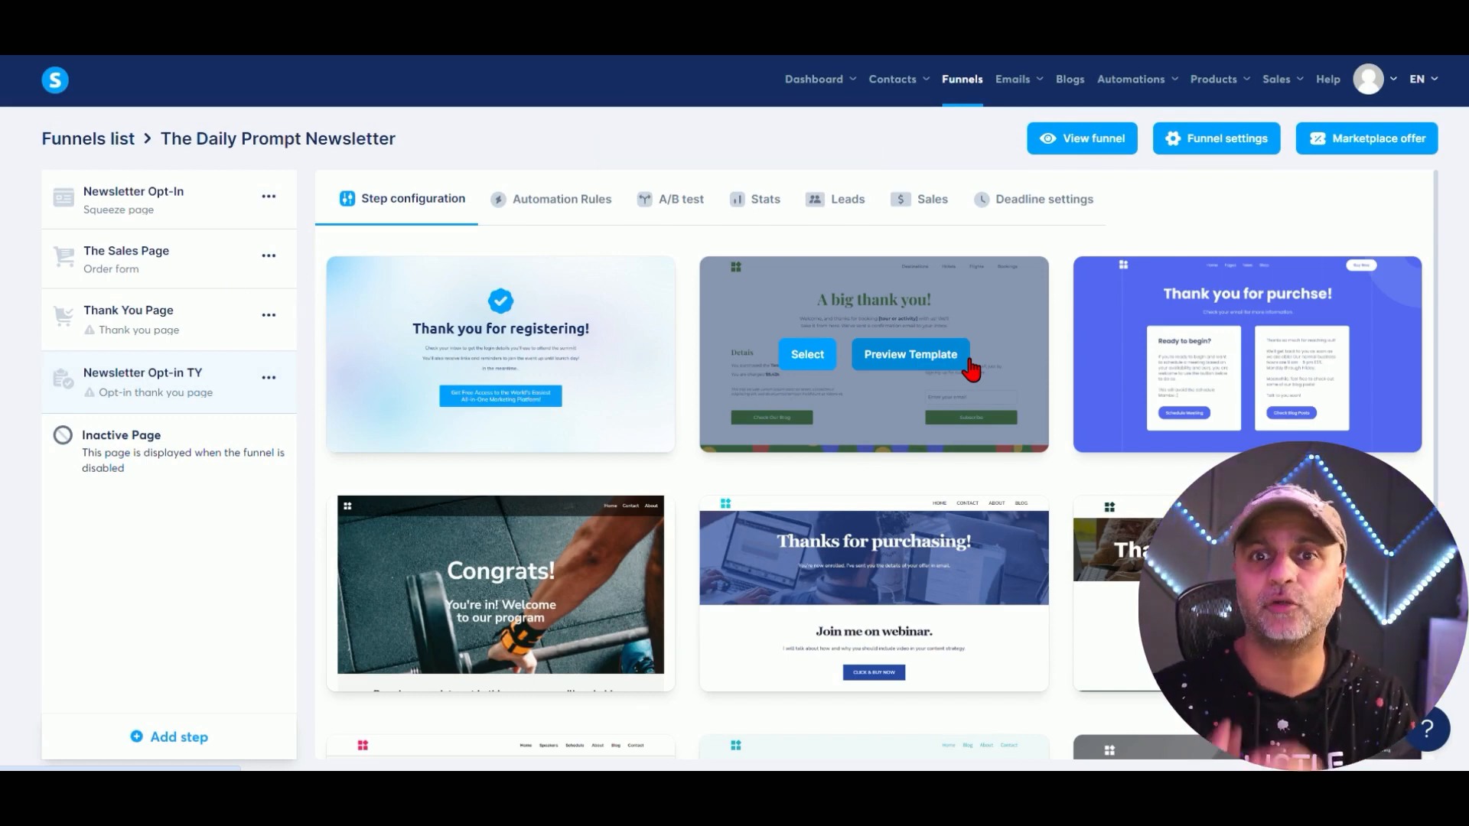
pyautogui.moveTo(577, 406)
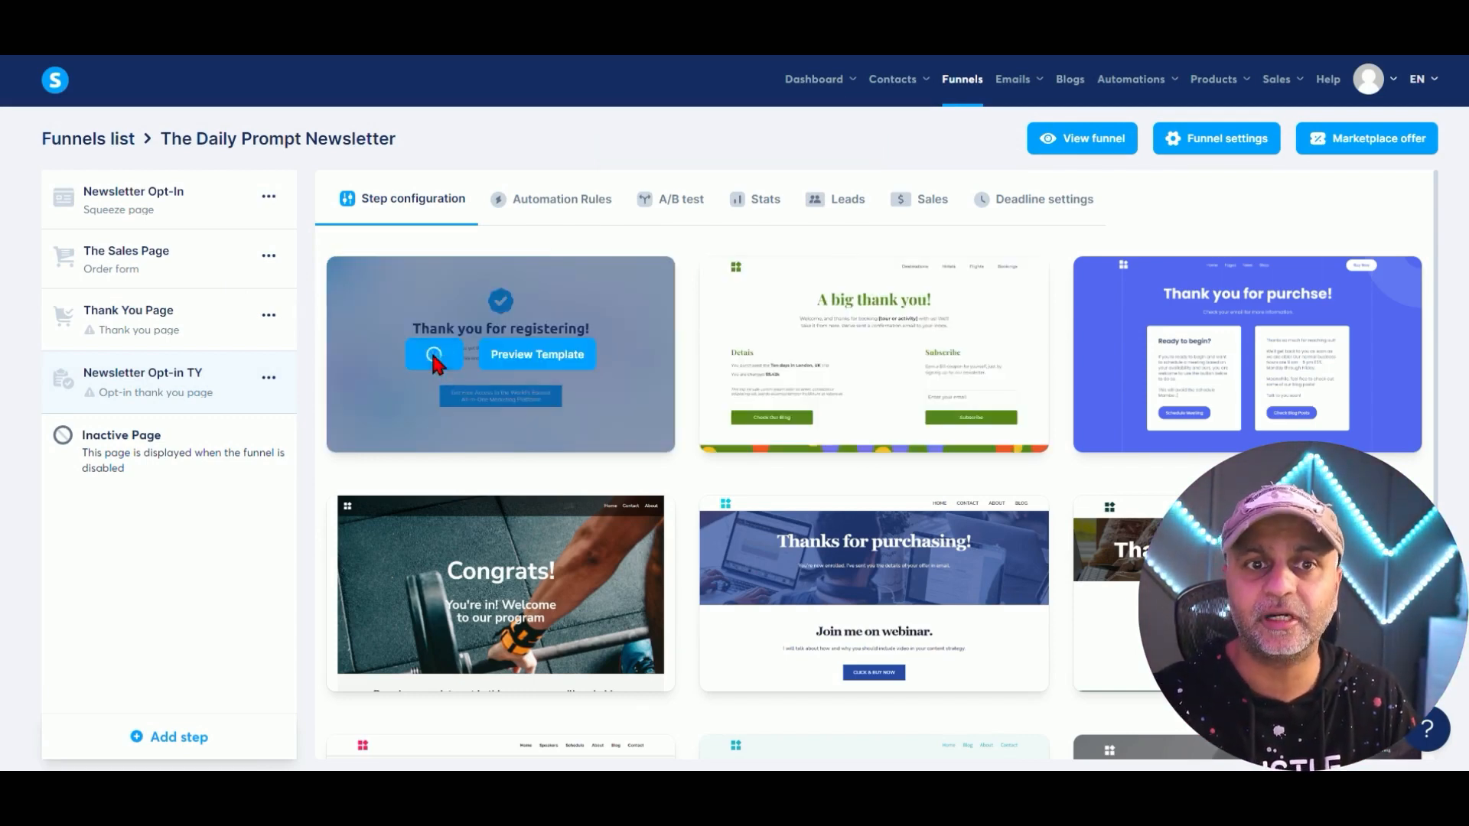
pyautogui.click(430, 351)
pyautogui.moveTo(180, 370); pyautogui.dragTo(222, 264)
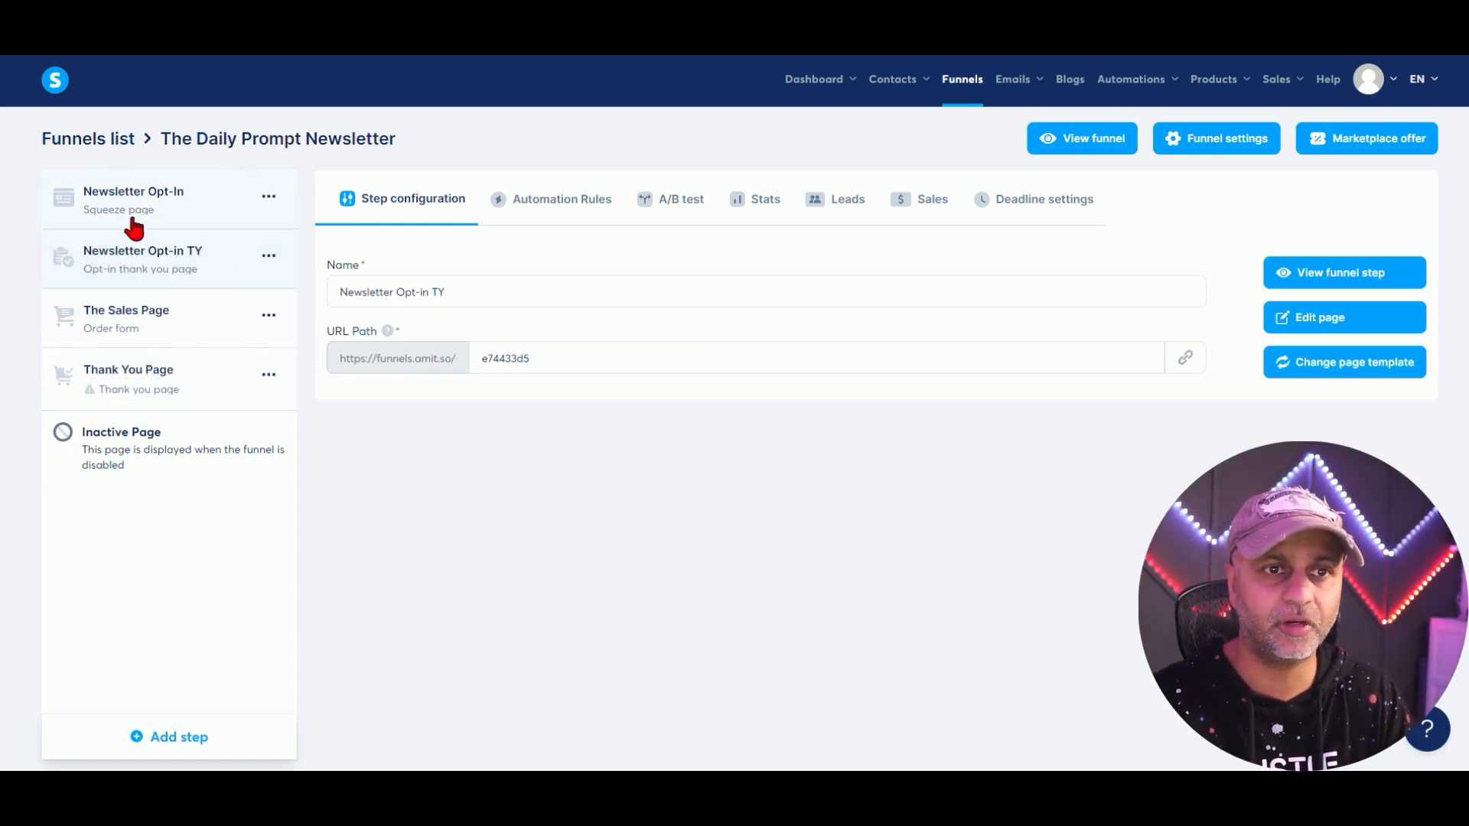
# Change the thank-you step's URL path to ty-newsletter, then switch back to Newsletter Opt-In.
pyautogui.doubleClick(609, 364)
pyautogui.write('ty-newsletter')
pyautogui.moveTo(590, 341); pyautogui.dragTo(424, 342)
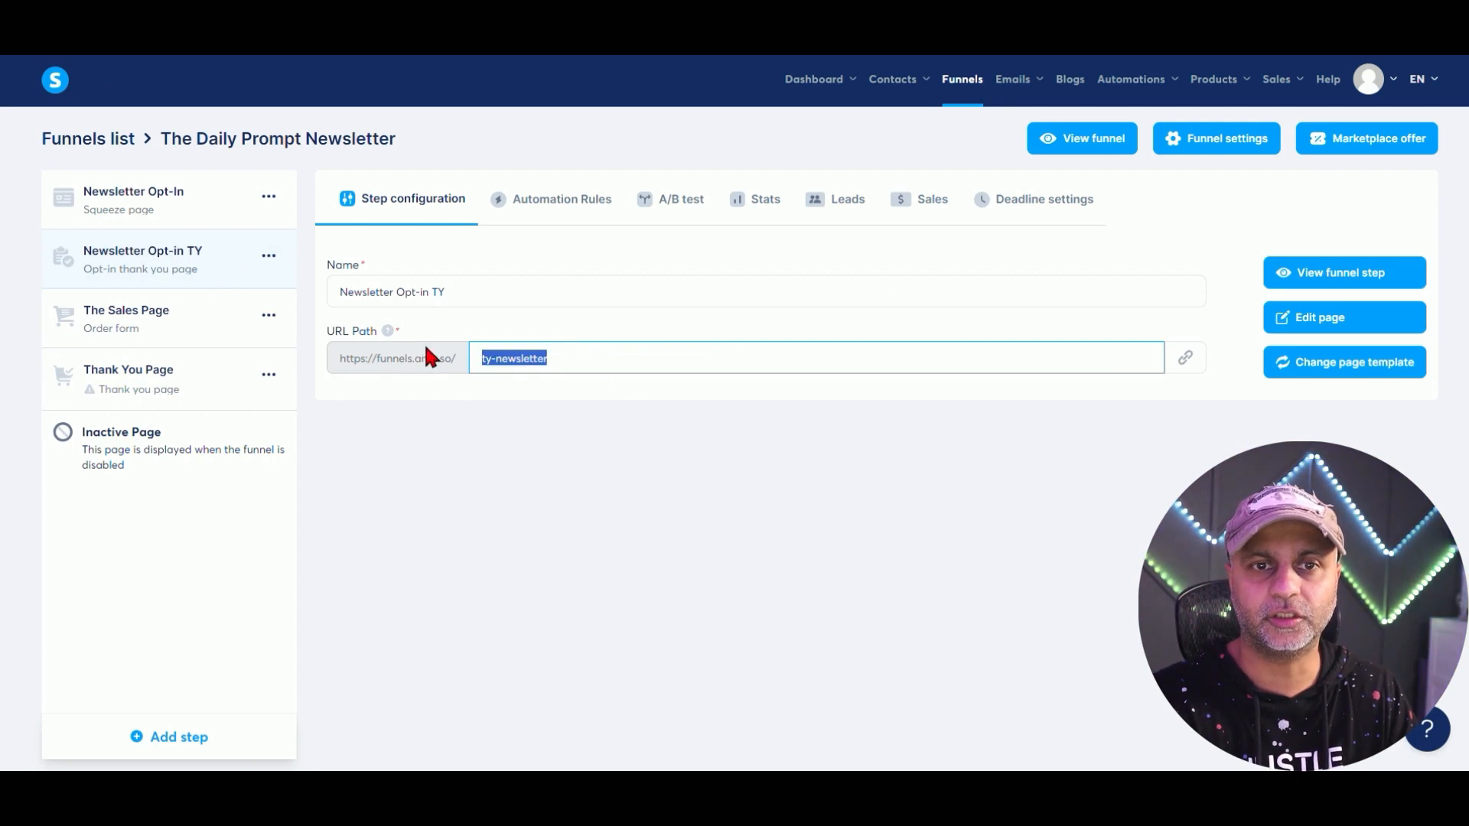
pyautogui.click(840, 442)
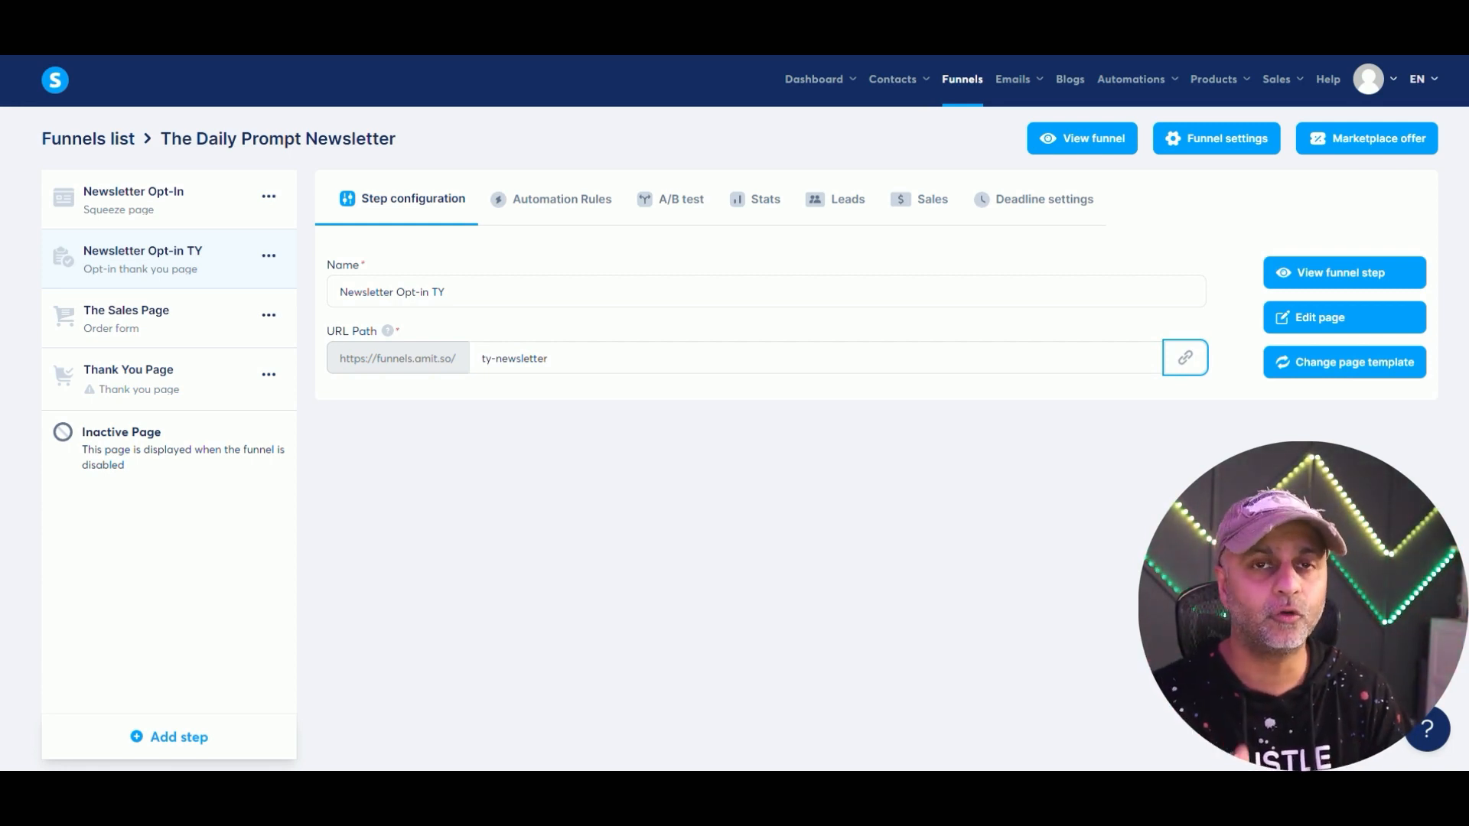
pyautogui.click(186, 195)
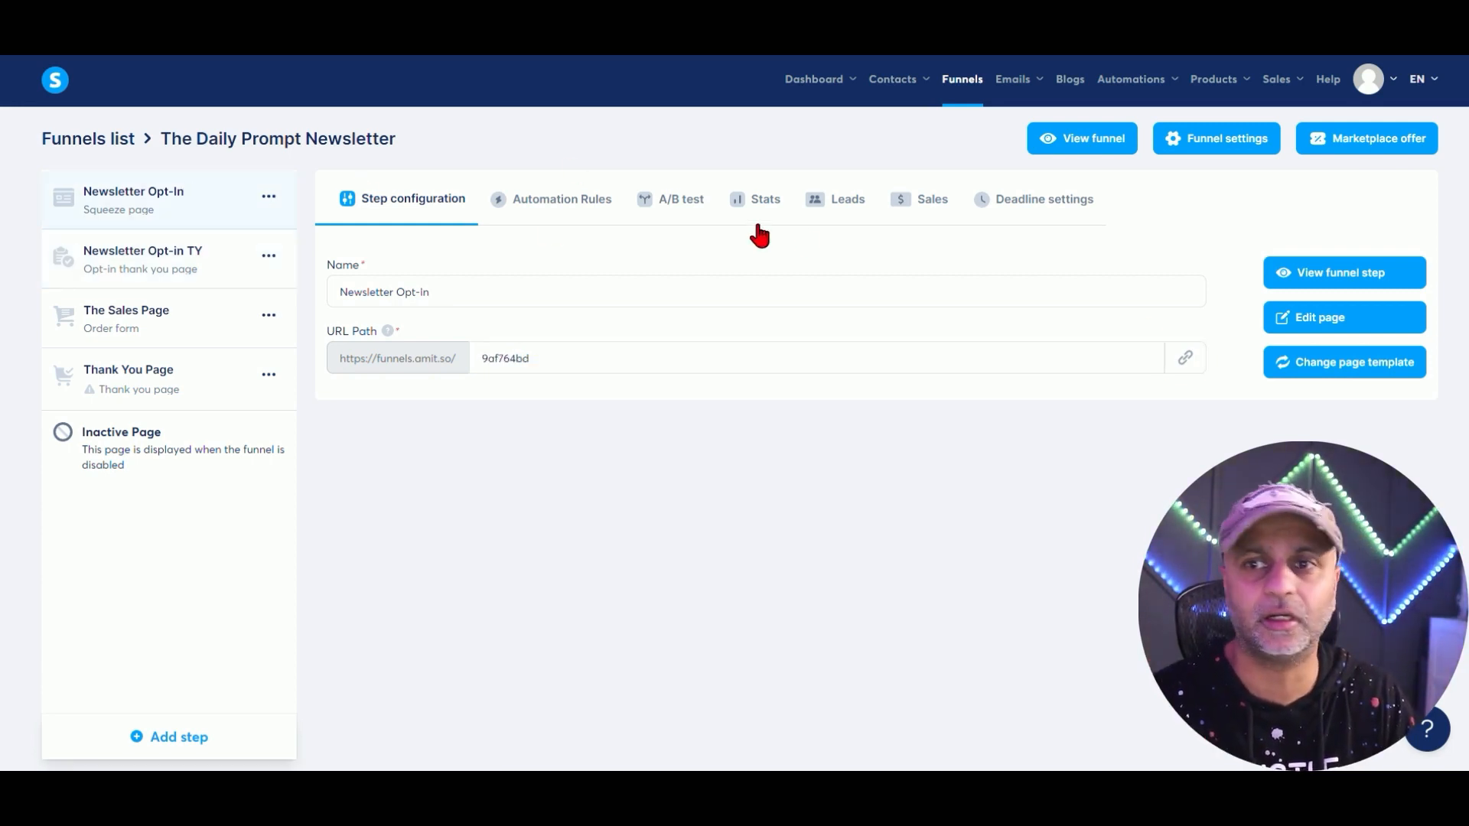
# Open the newsletter opt-in page and remove the First name field from its form.
pyautogui.click(1335, 320)
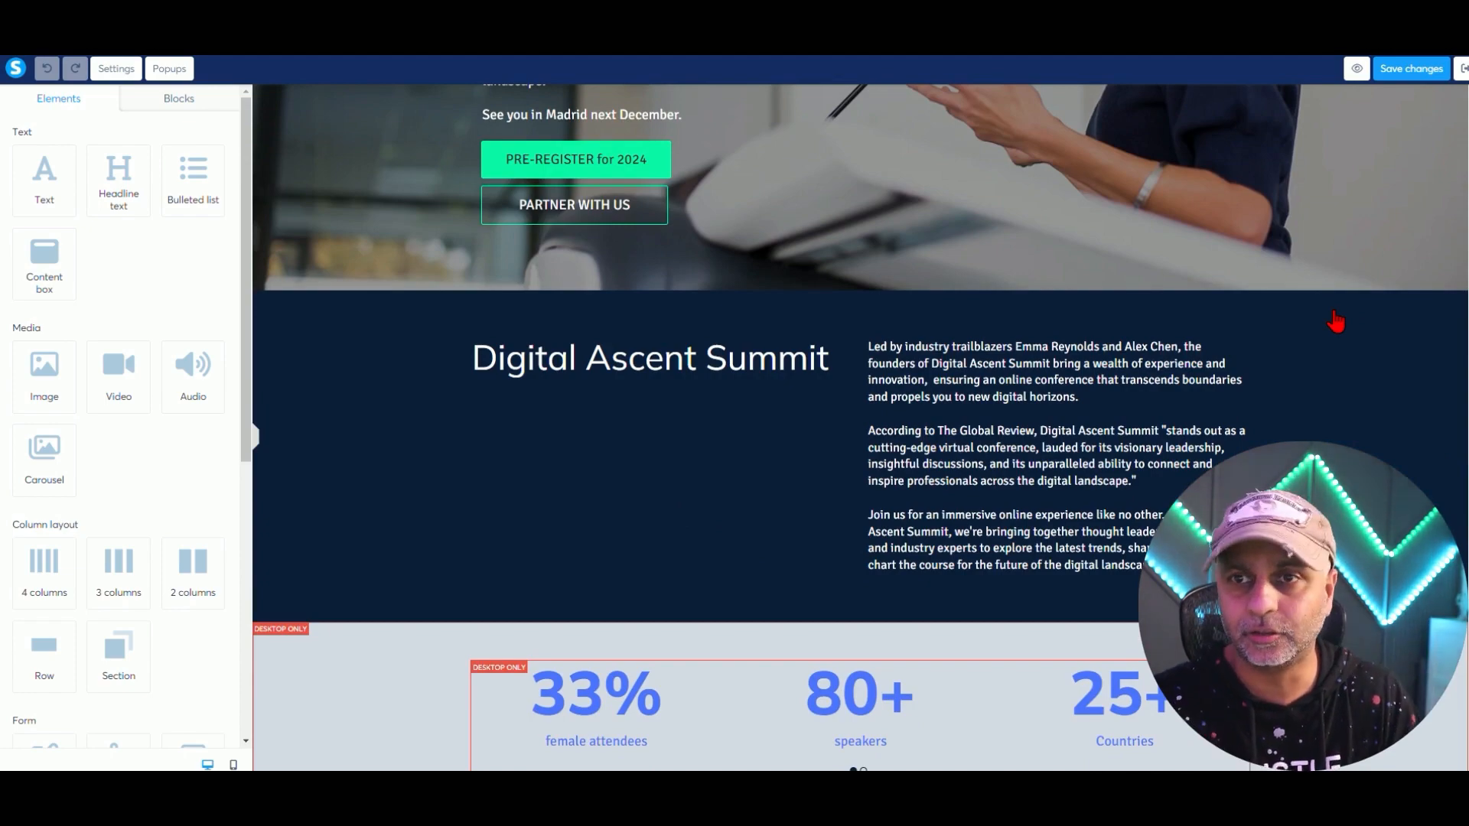
pyautogui.scroll(5, 1331, 329)
pyautogui.scroll(-15, 1316, 344)
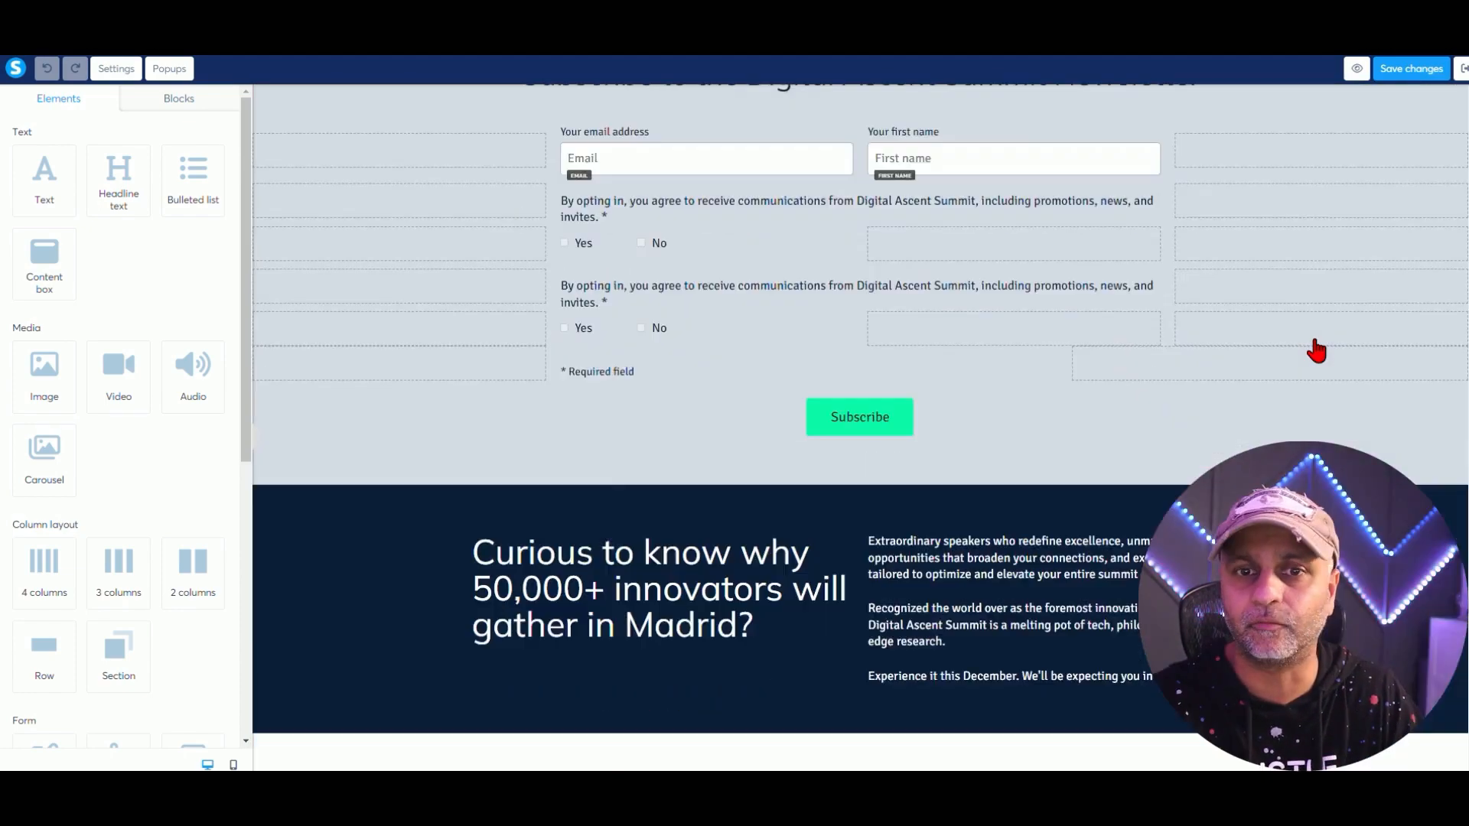
pyautogui.scroll(-1, 1315, 348)
pyautogui.scroll(3, 1178, 244)
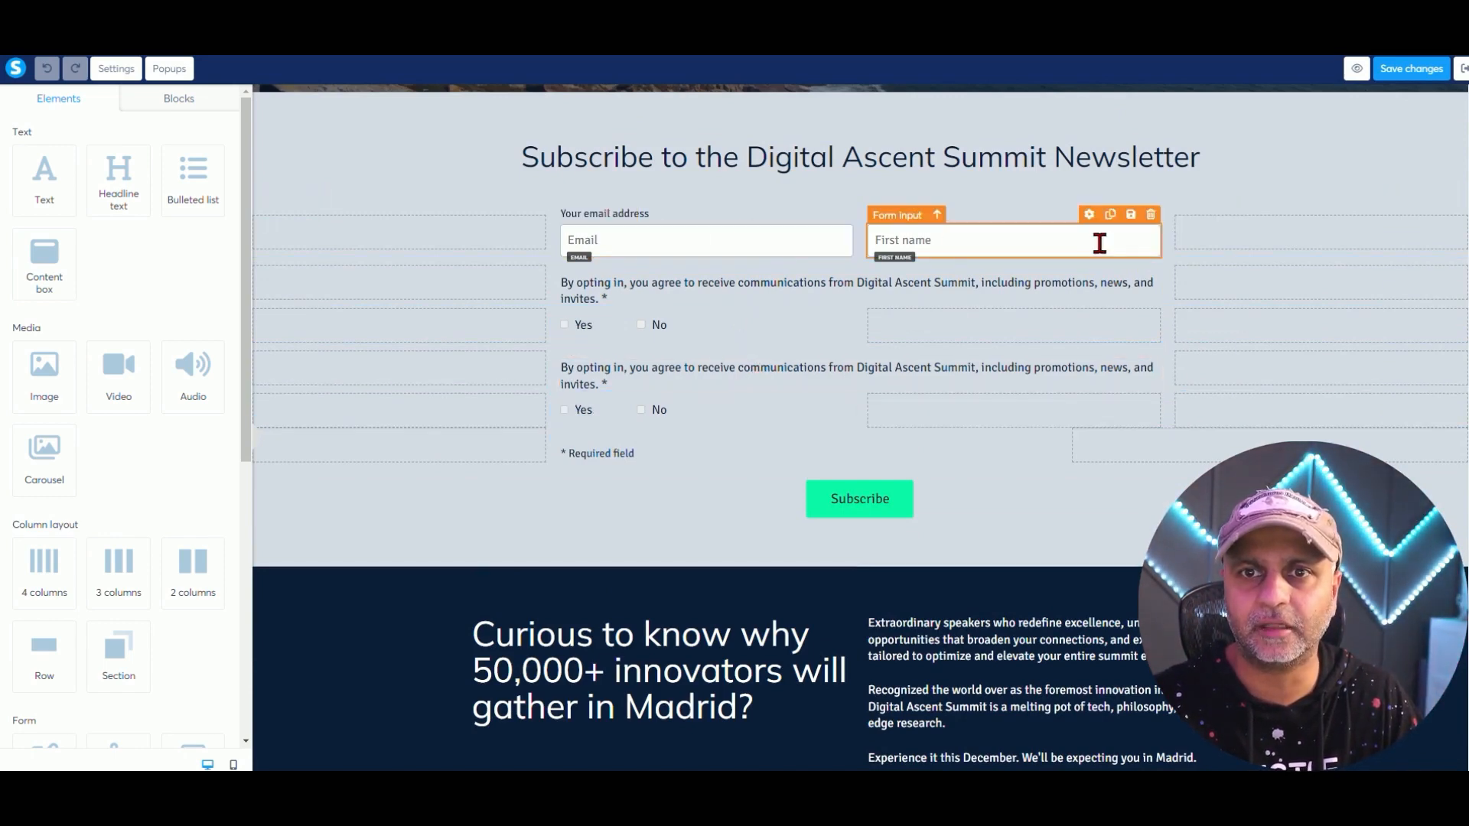
pyautogui.click(1154, 222)
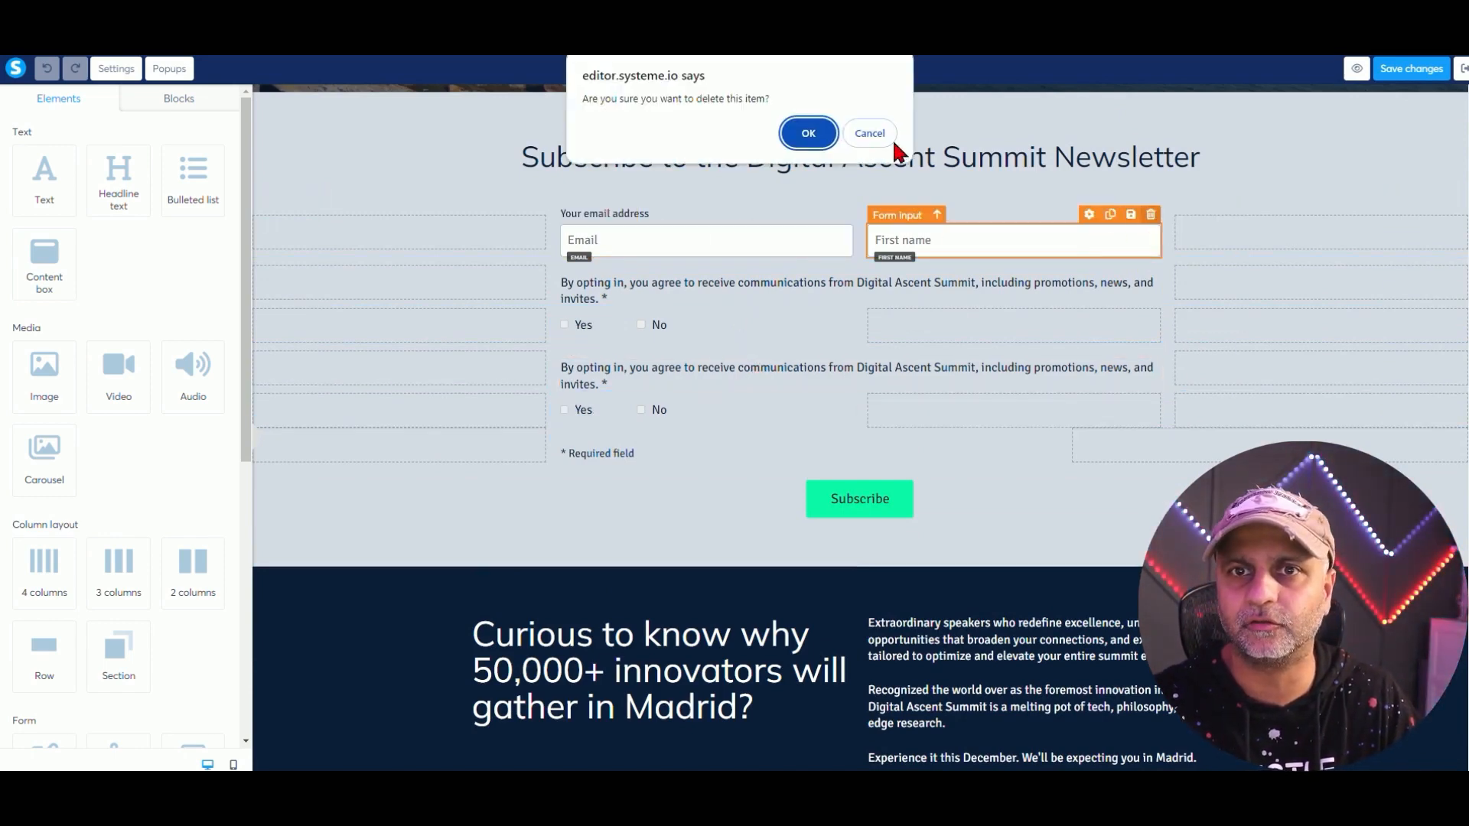
pyautogui.click(863, 132)
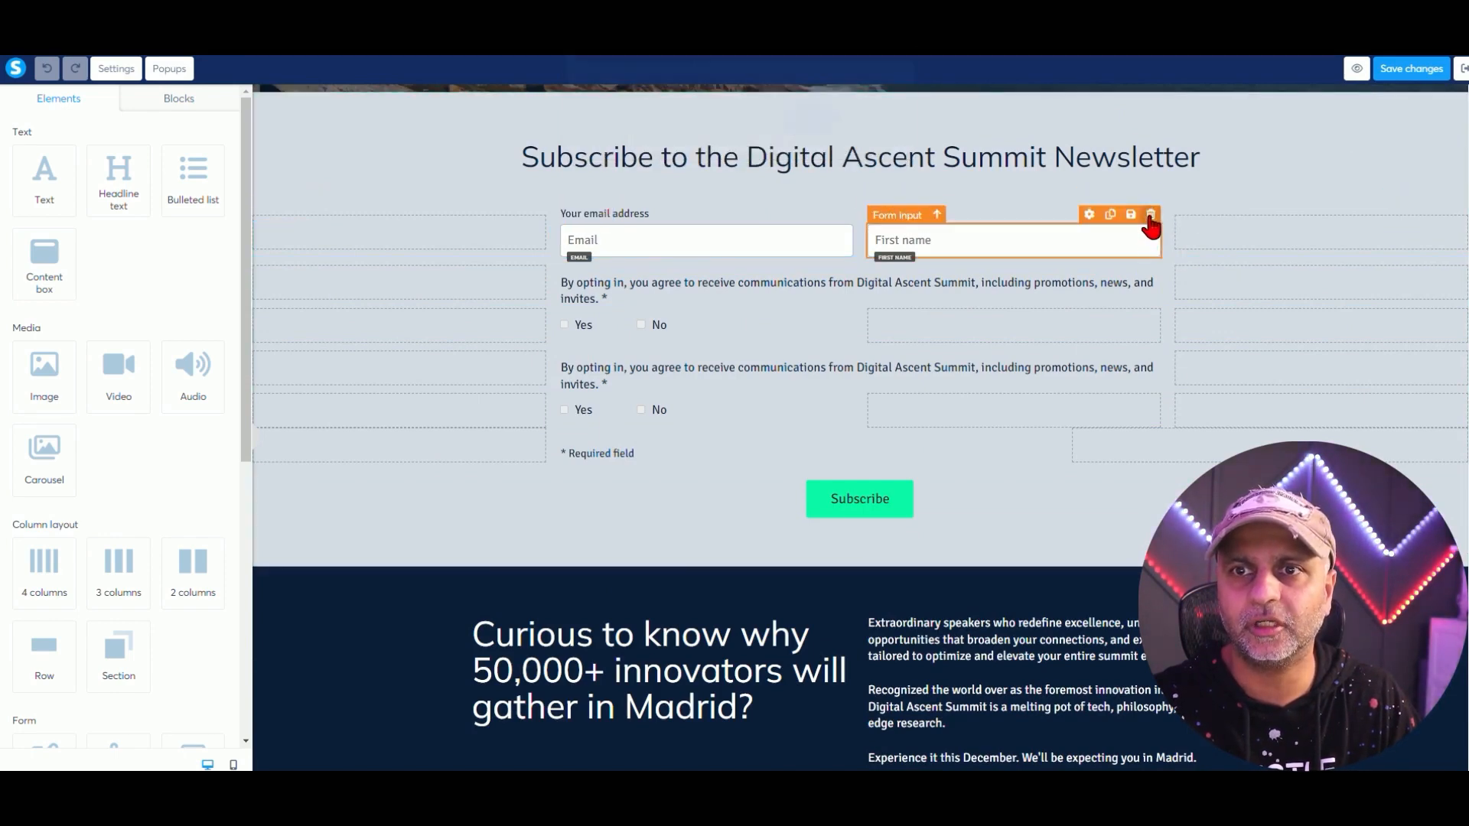
pyautogui.click(1150, 219)
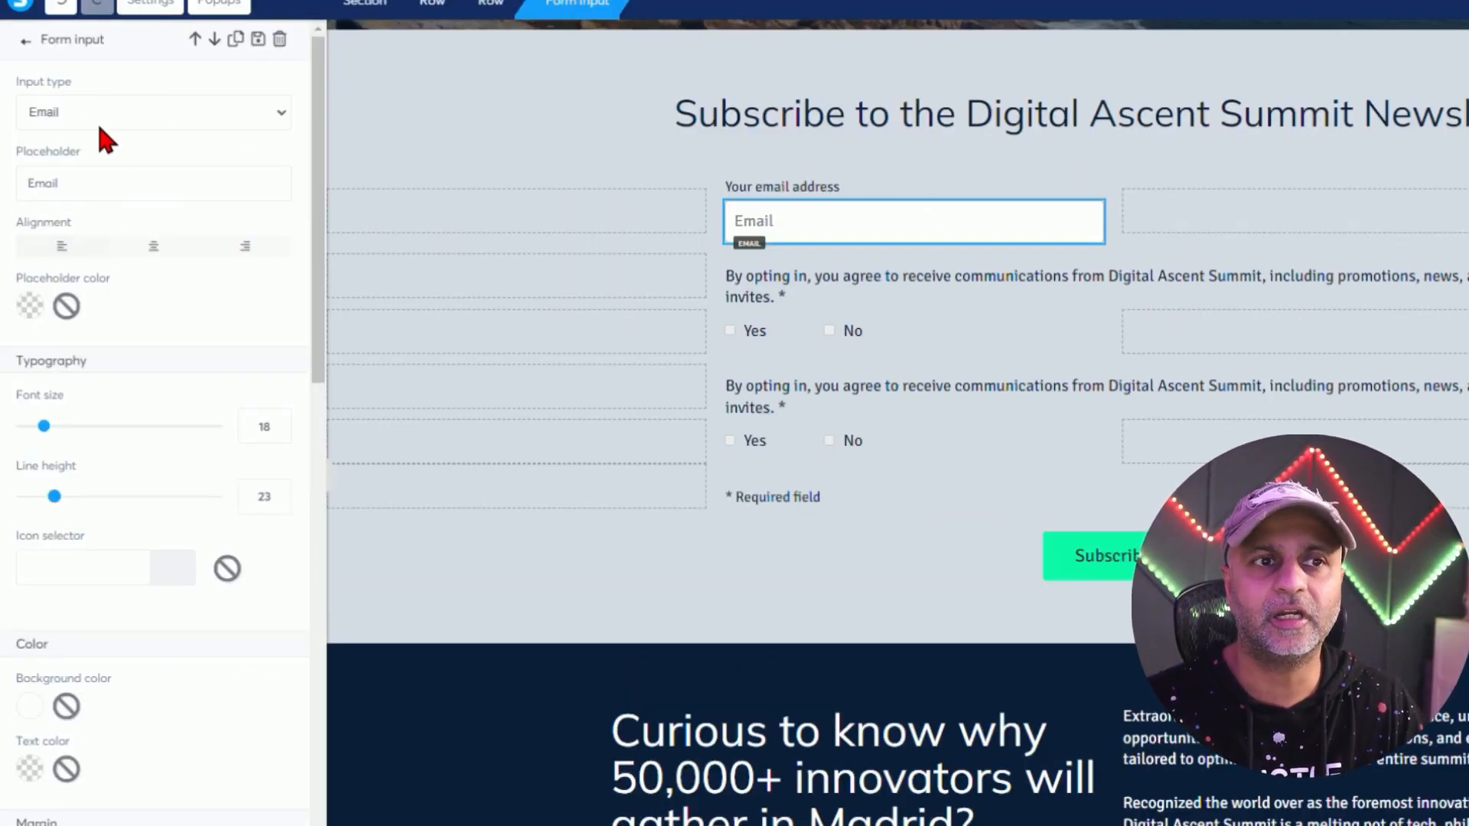
# Change the email placeholder to 'Best Primary Email', search for an Email icon, then save and exit.
pyautogui.doubleClick(100, 188)
pyautogui.write('Best Primary Email')
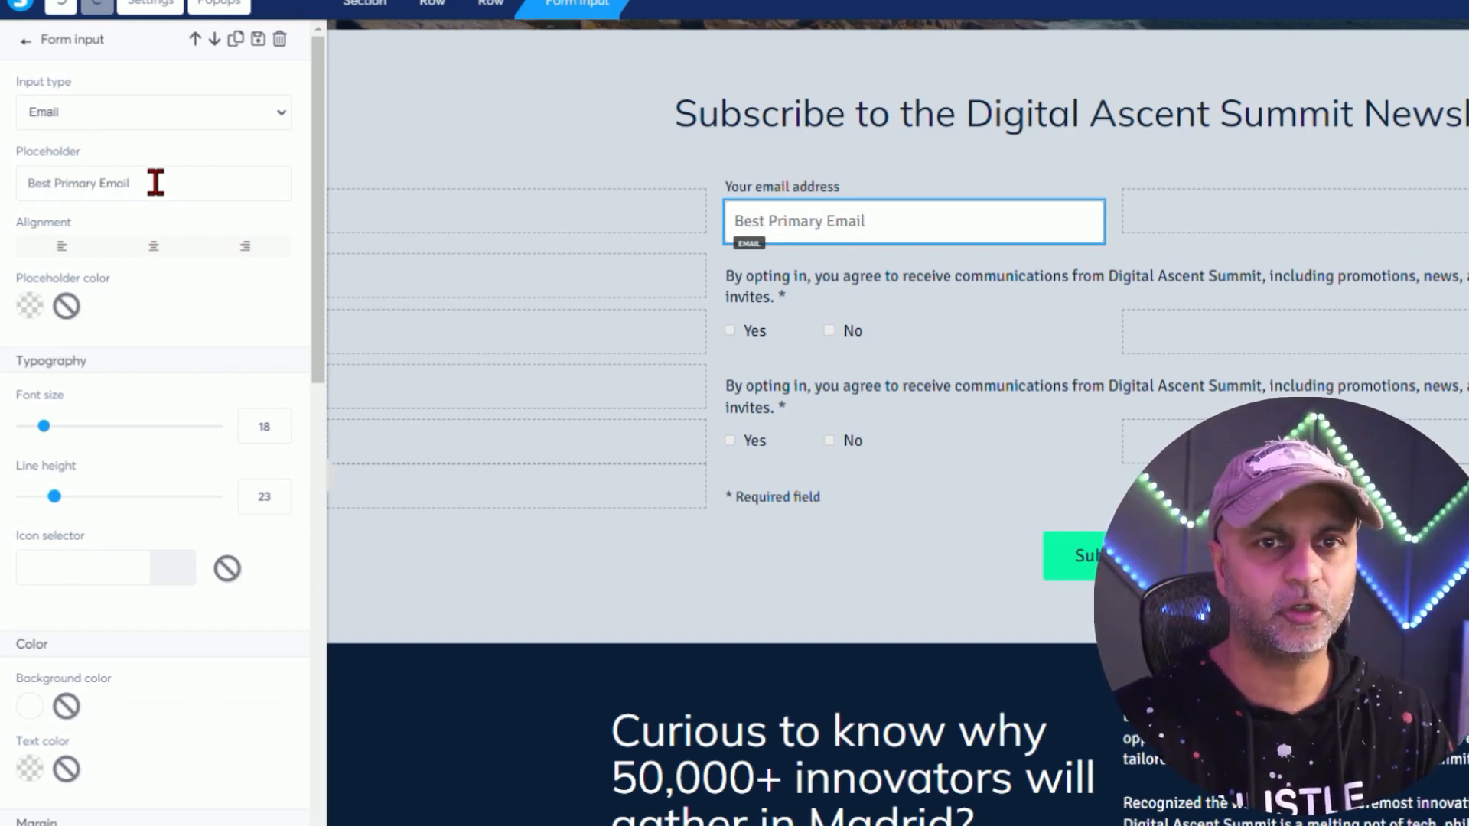
pyautogui.click(134, 570)
pyautogui.click(122, 617)
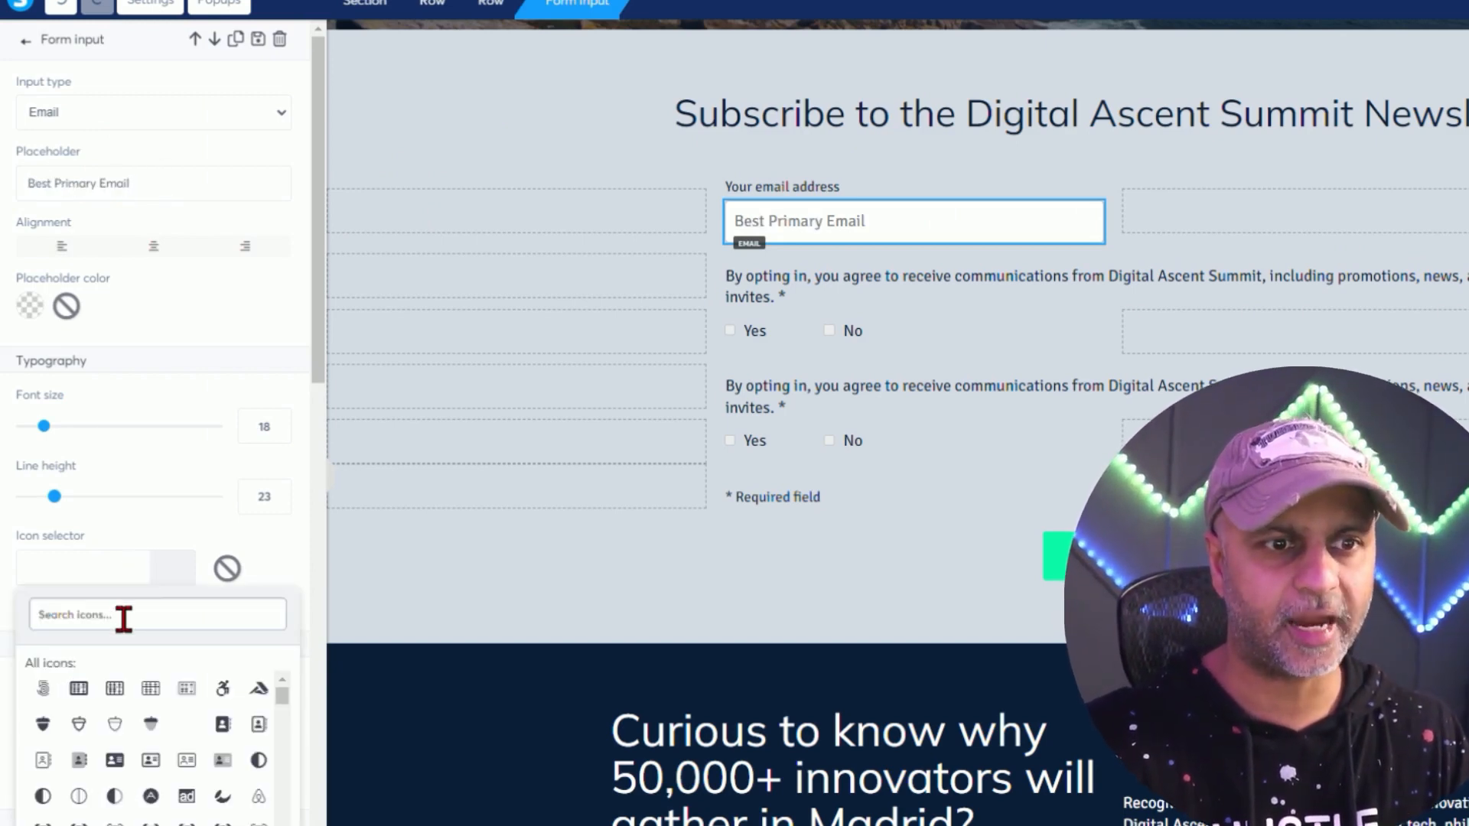
pyautogui.write('Email')
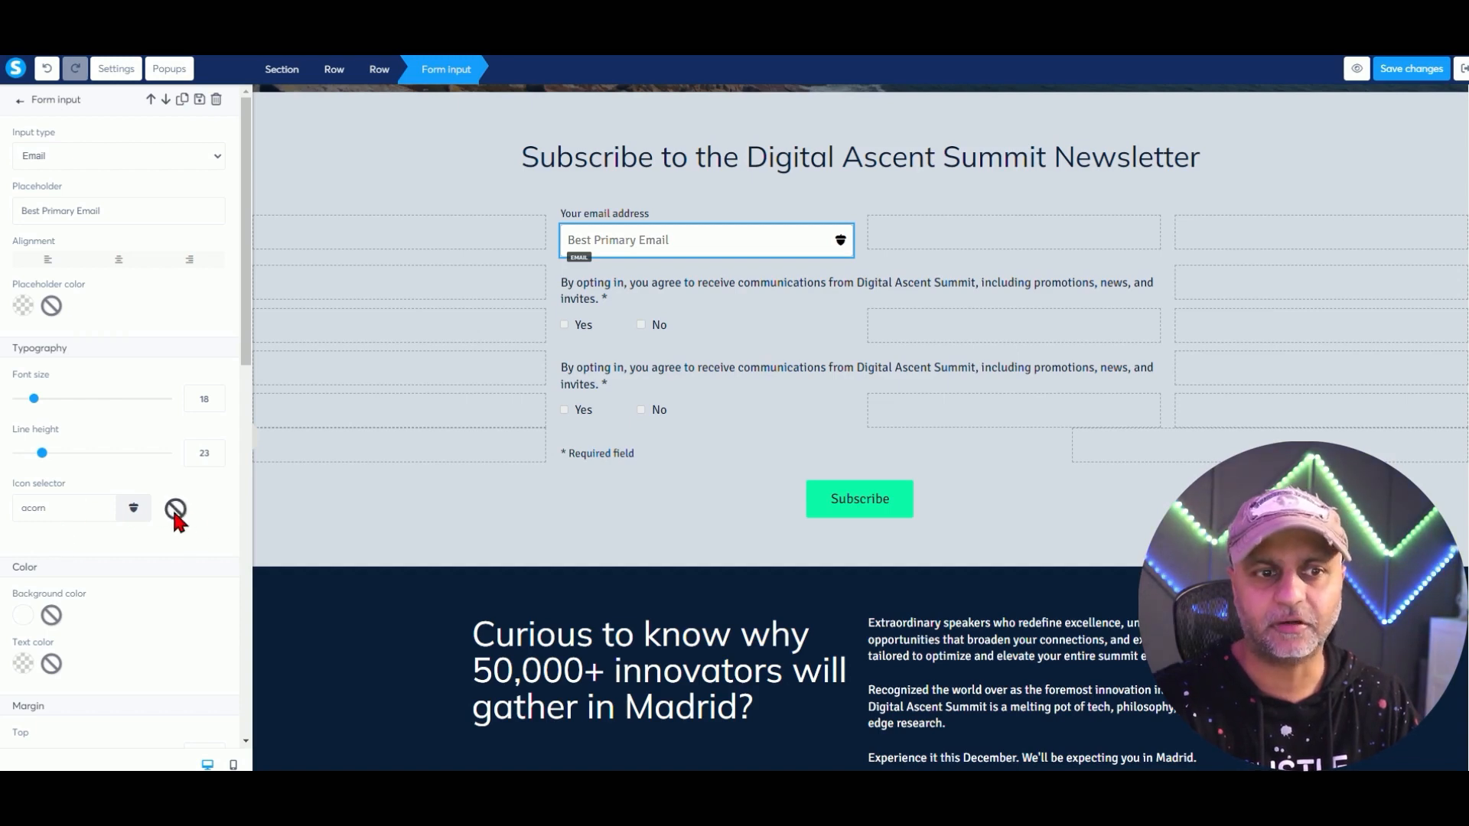
pyautogui.scroll(-10, 182, 551)
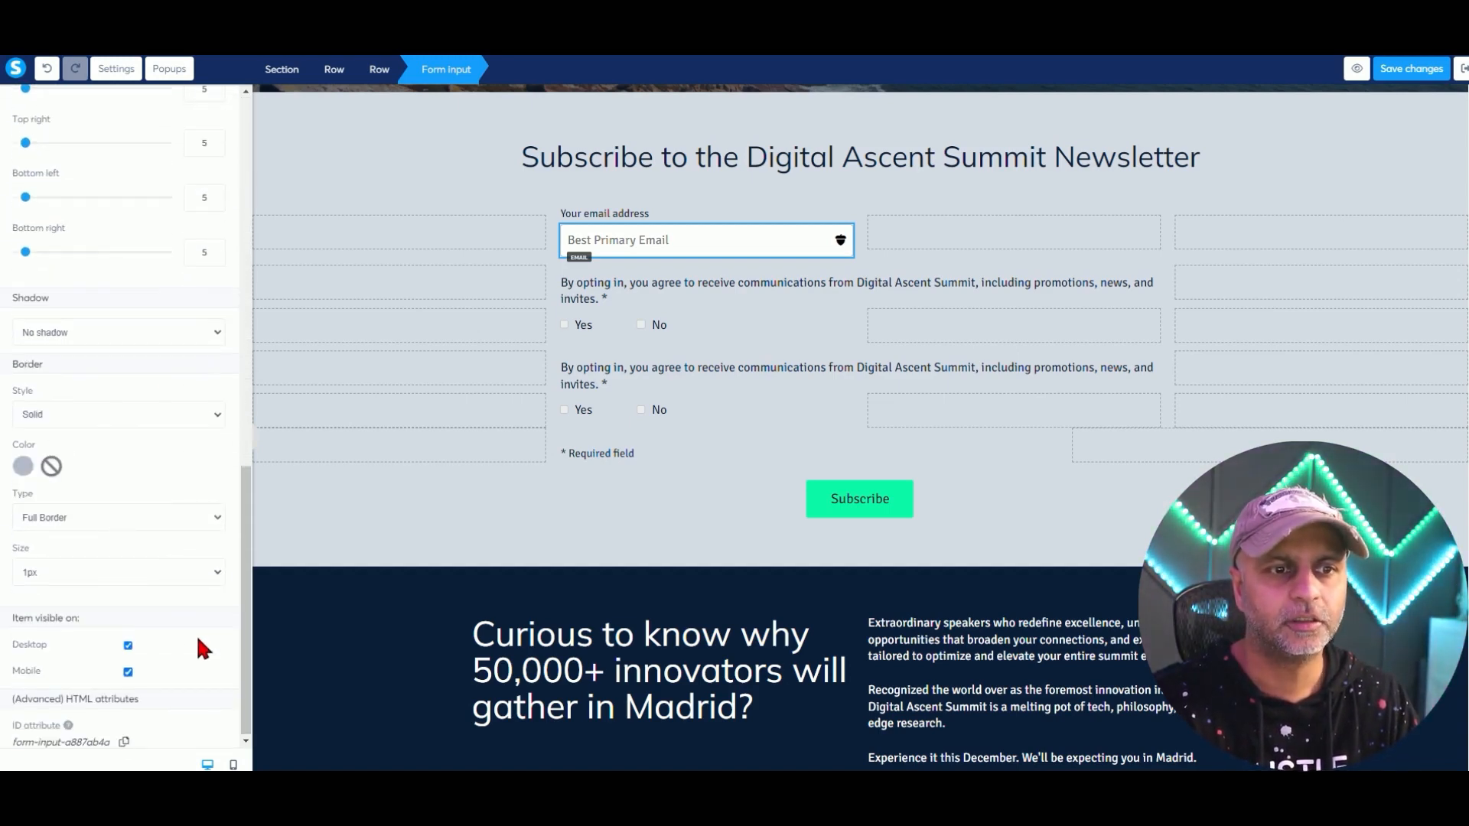
pyautogui.scroll(10, 115, 528)
pyautogui.scroll(2, 134, 552)
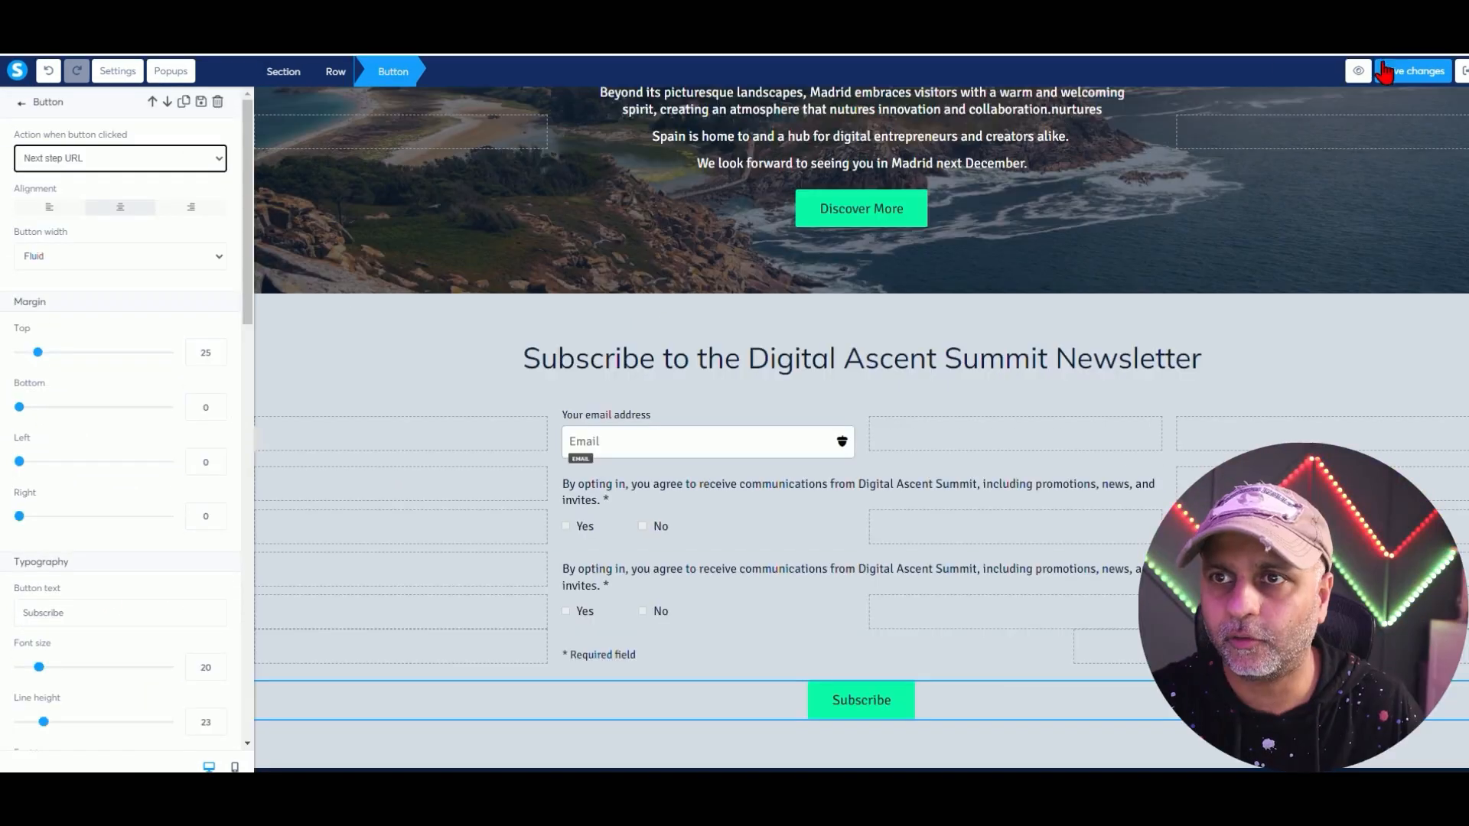
pyautogui.click(1403, 73)
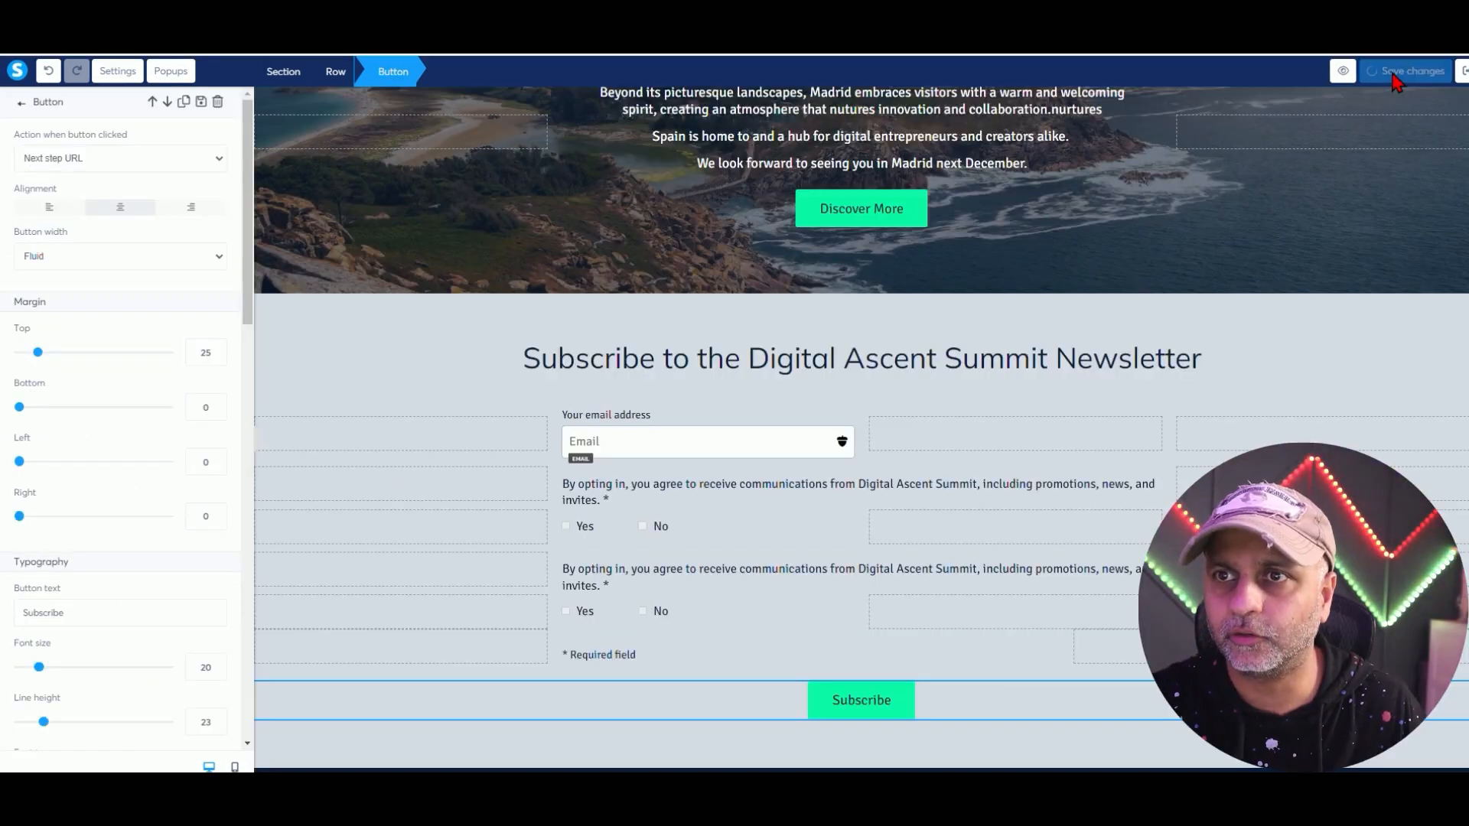
pyautogui.click(1462, 72)
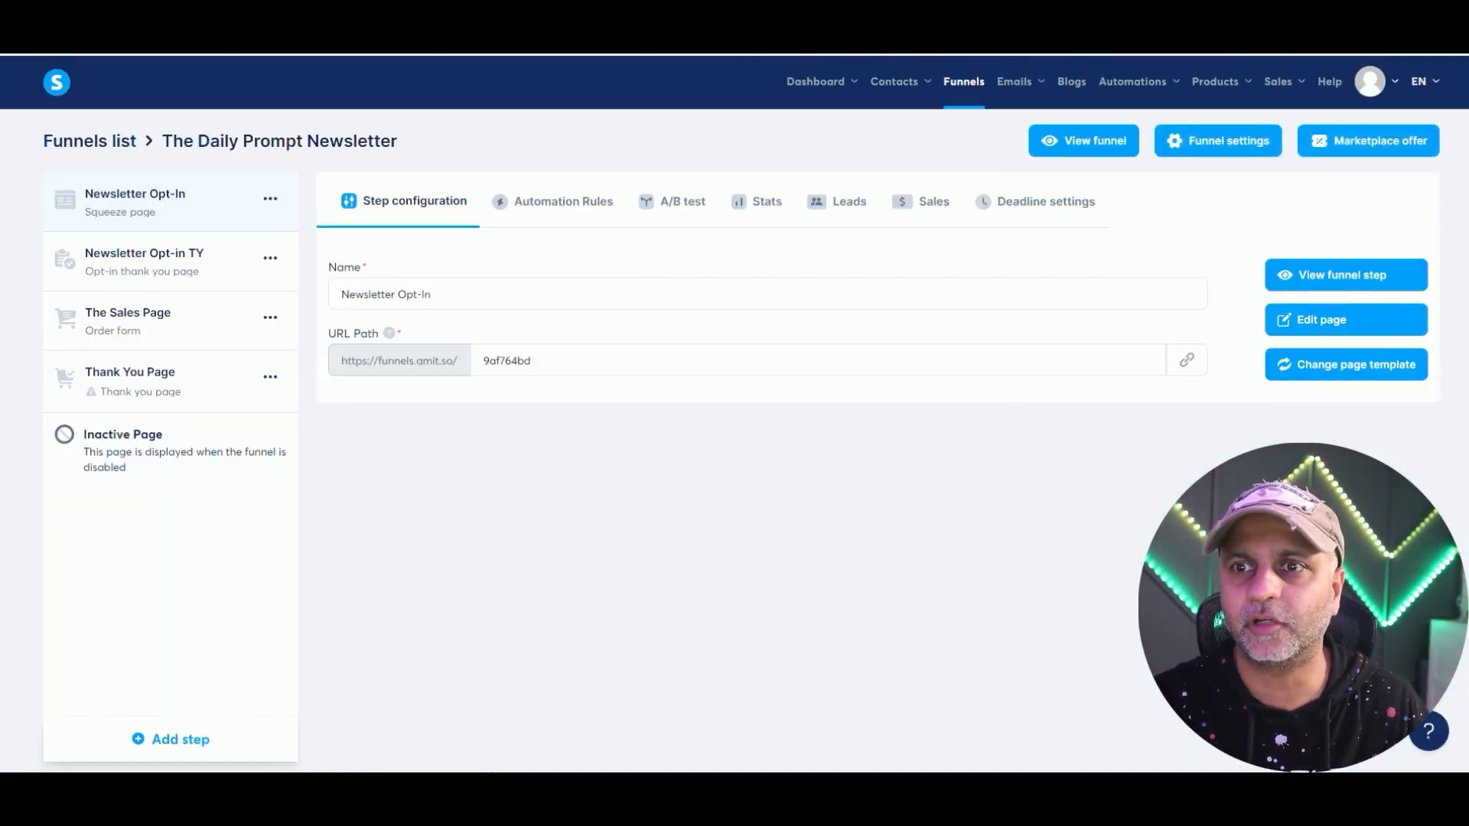
# Test-subscribe on the live opt-in page with a dummy email, then select The Sales Page step.
pyautogui.click(1349, 283)
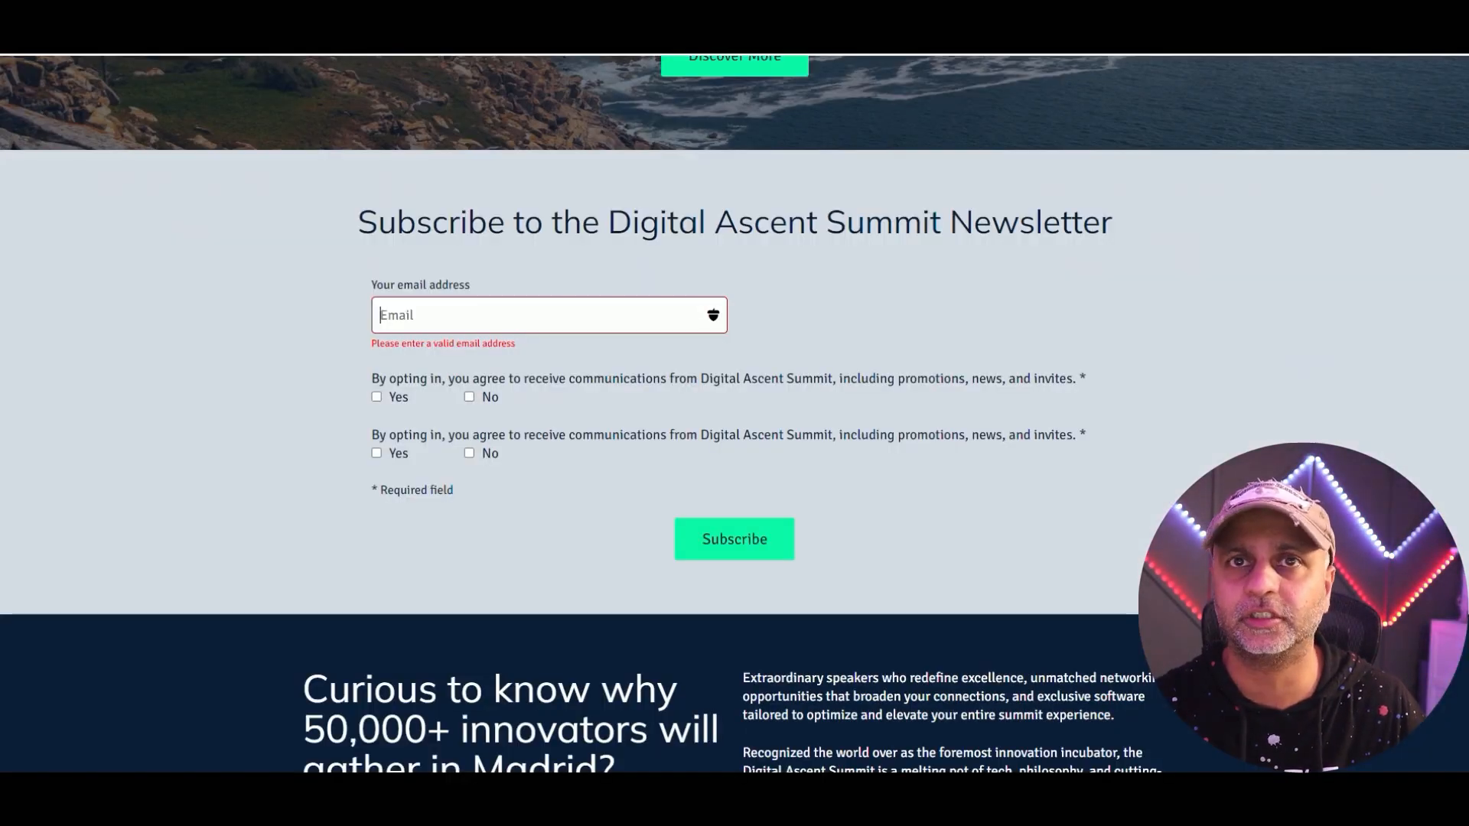
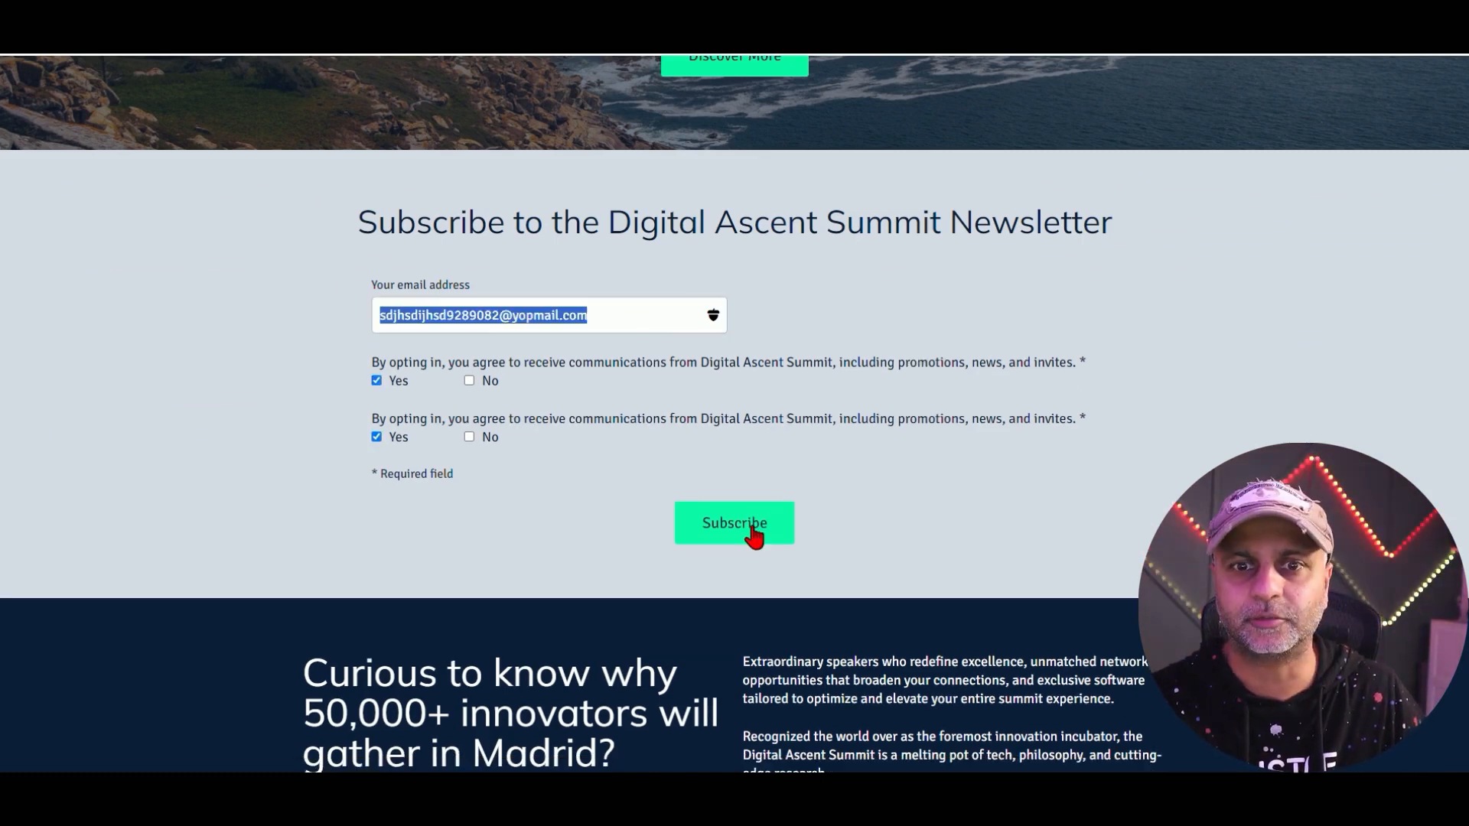
pyautogui.click(744, 533)
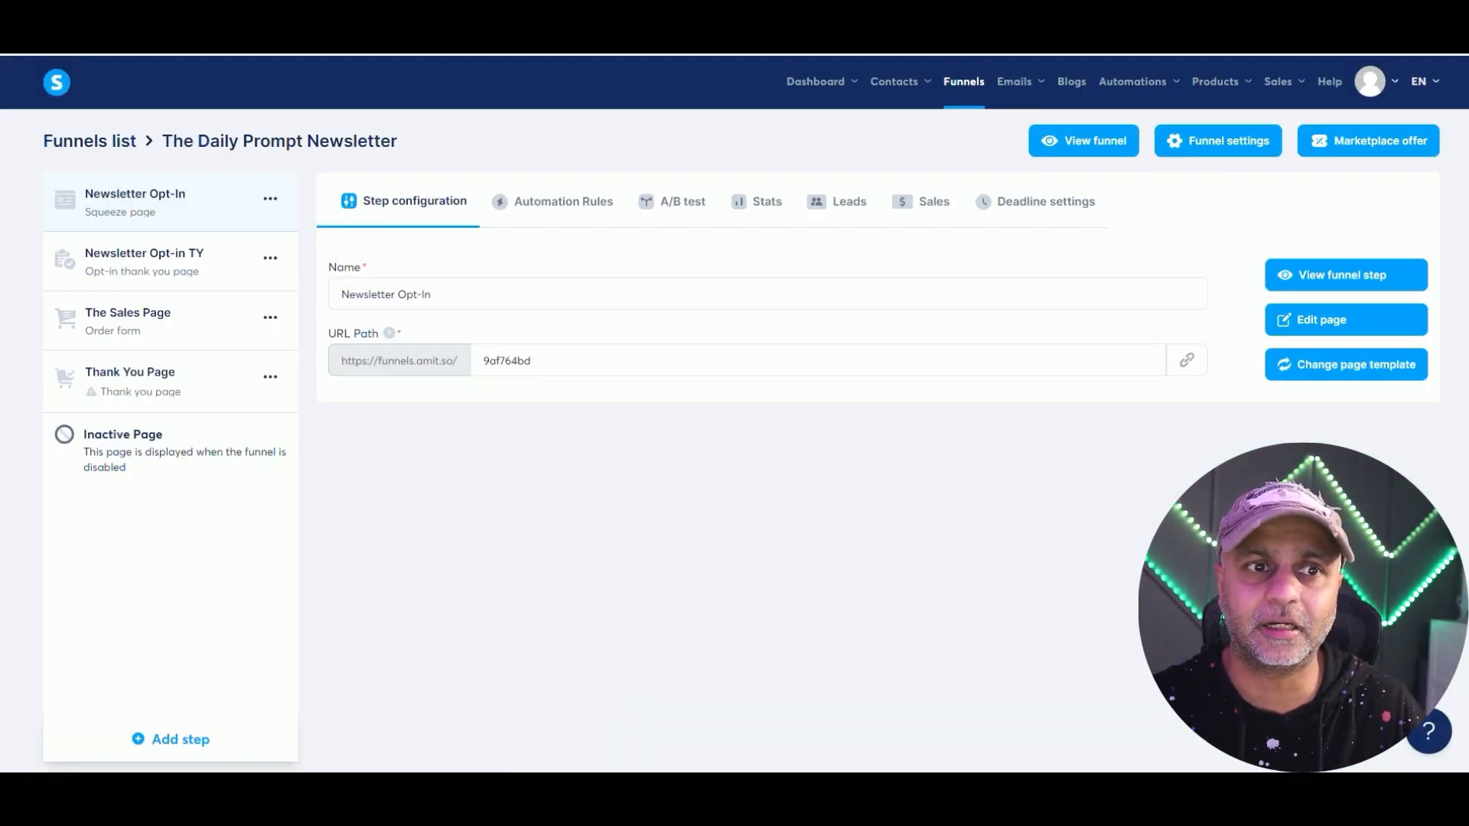
pyautogui.click(160, 346)
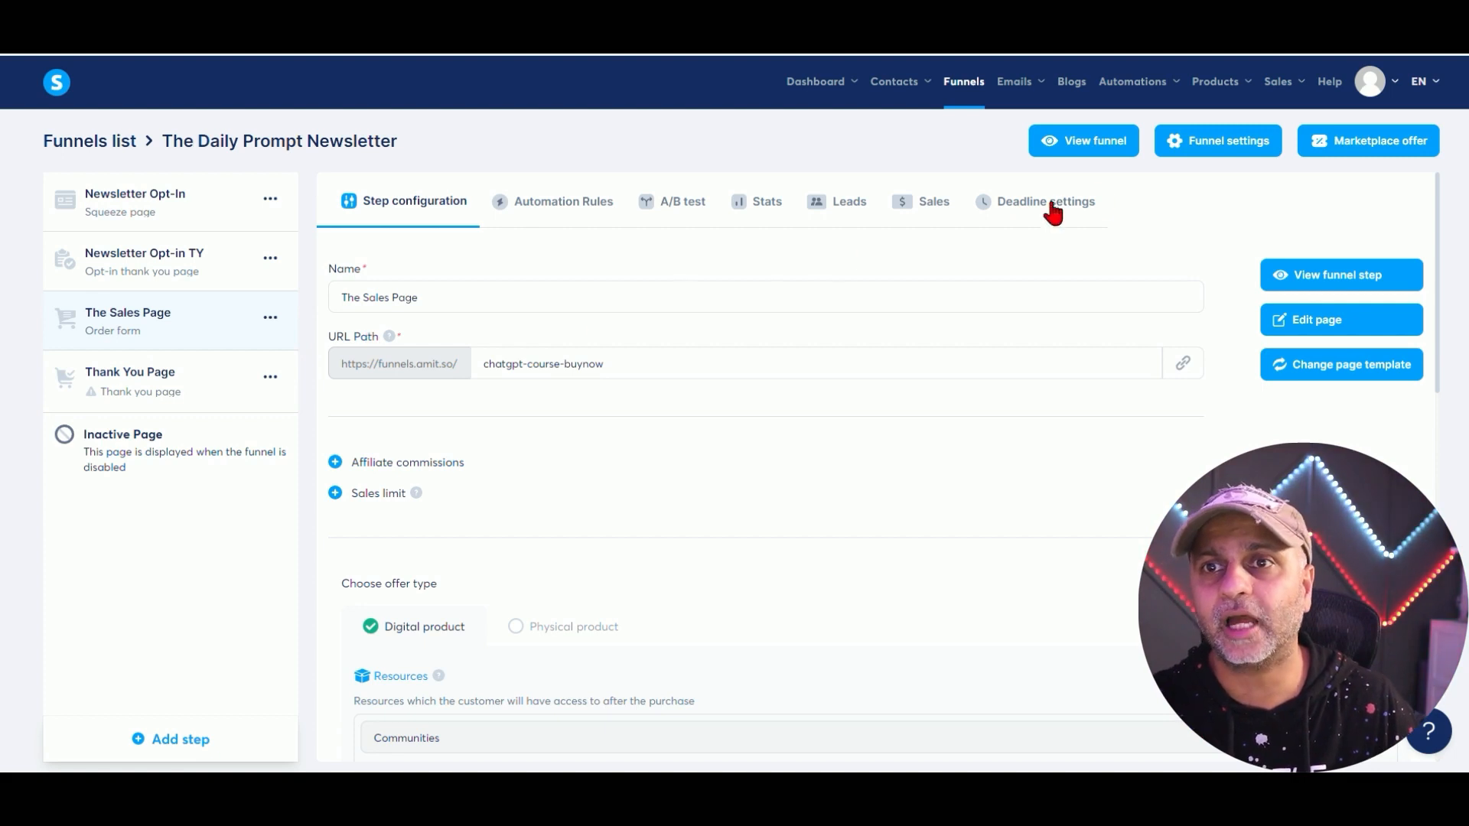
# Go to Products > Courses and open the ChatGPT Unleashed: From Basic to Advanced Techniques course.
pyautogui.moveTo(1216, 76)
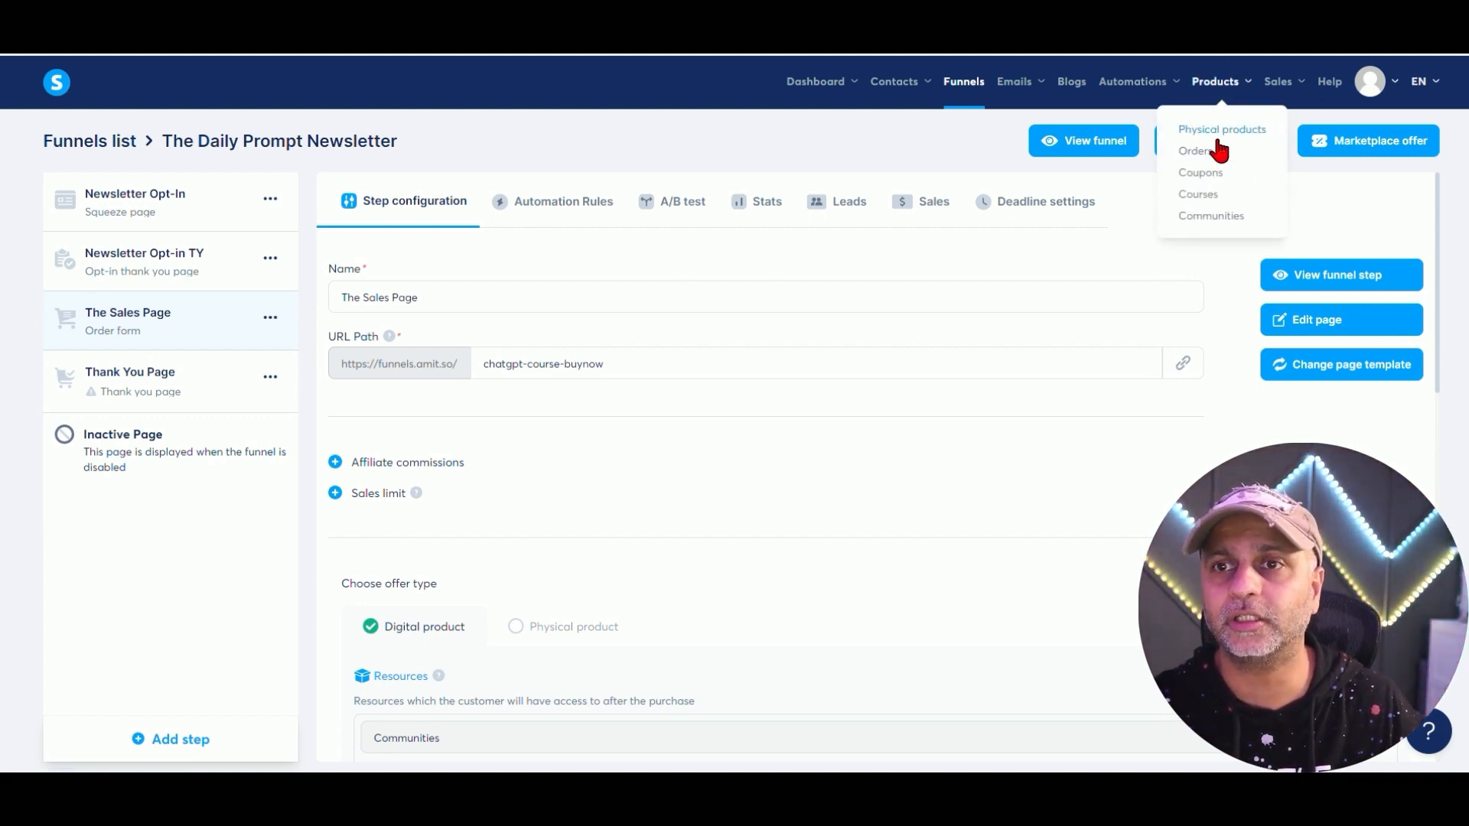
pyautogui.click(1213, 197)
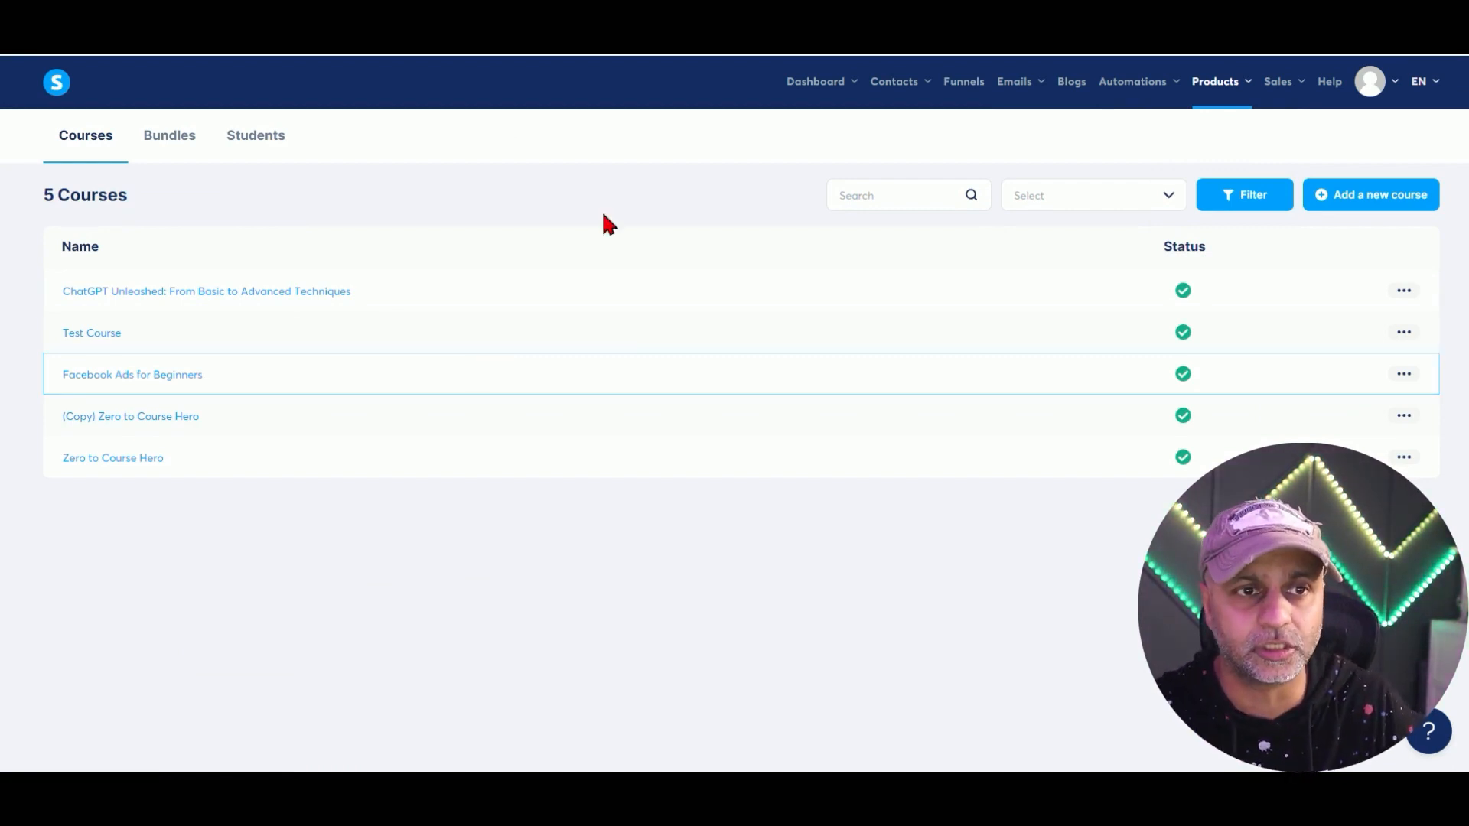
pyautogui.click(222, 292)
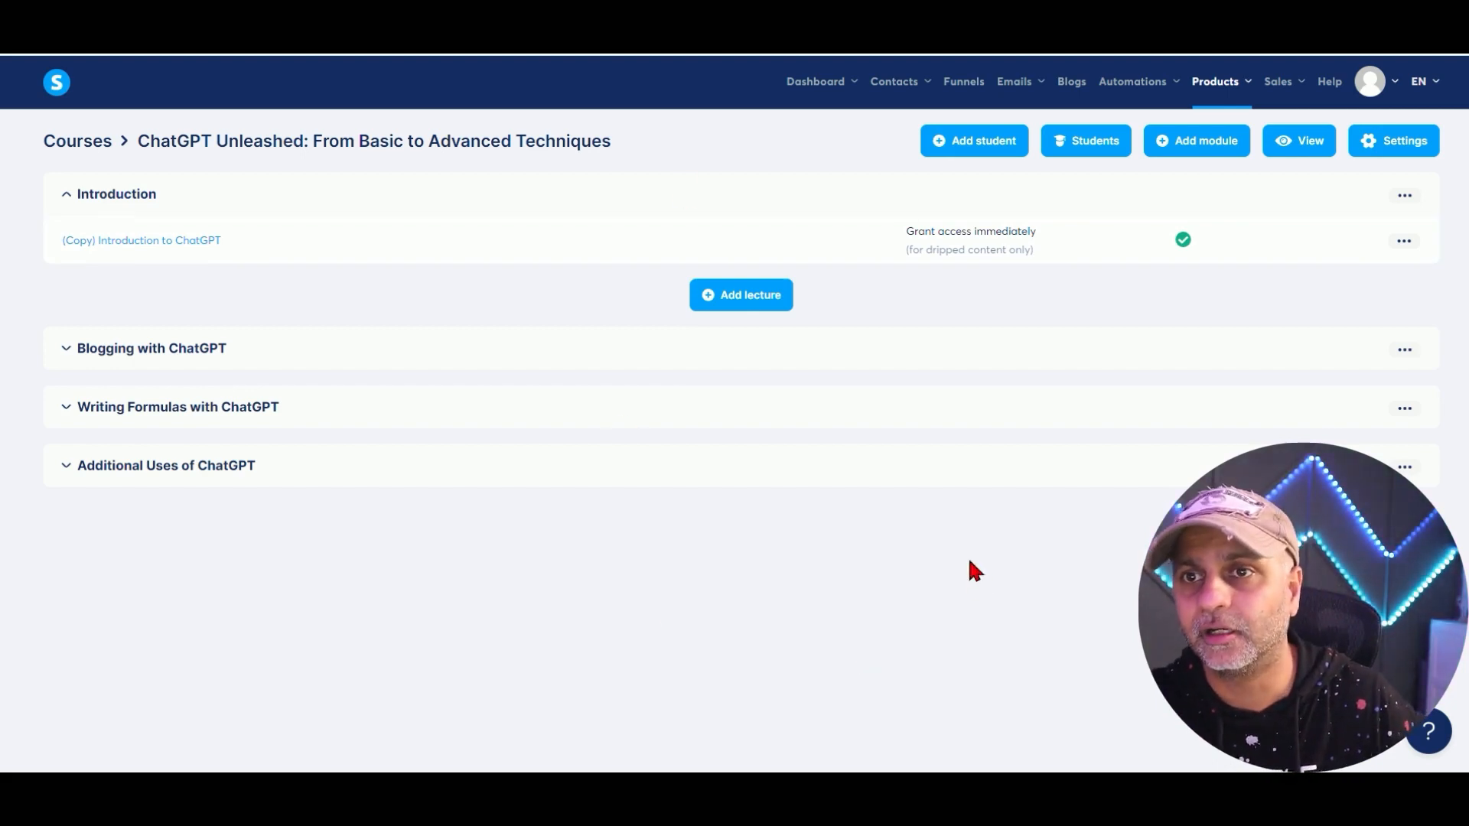
pyautogui.click(1321, 146)
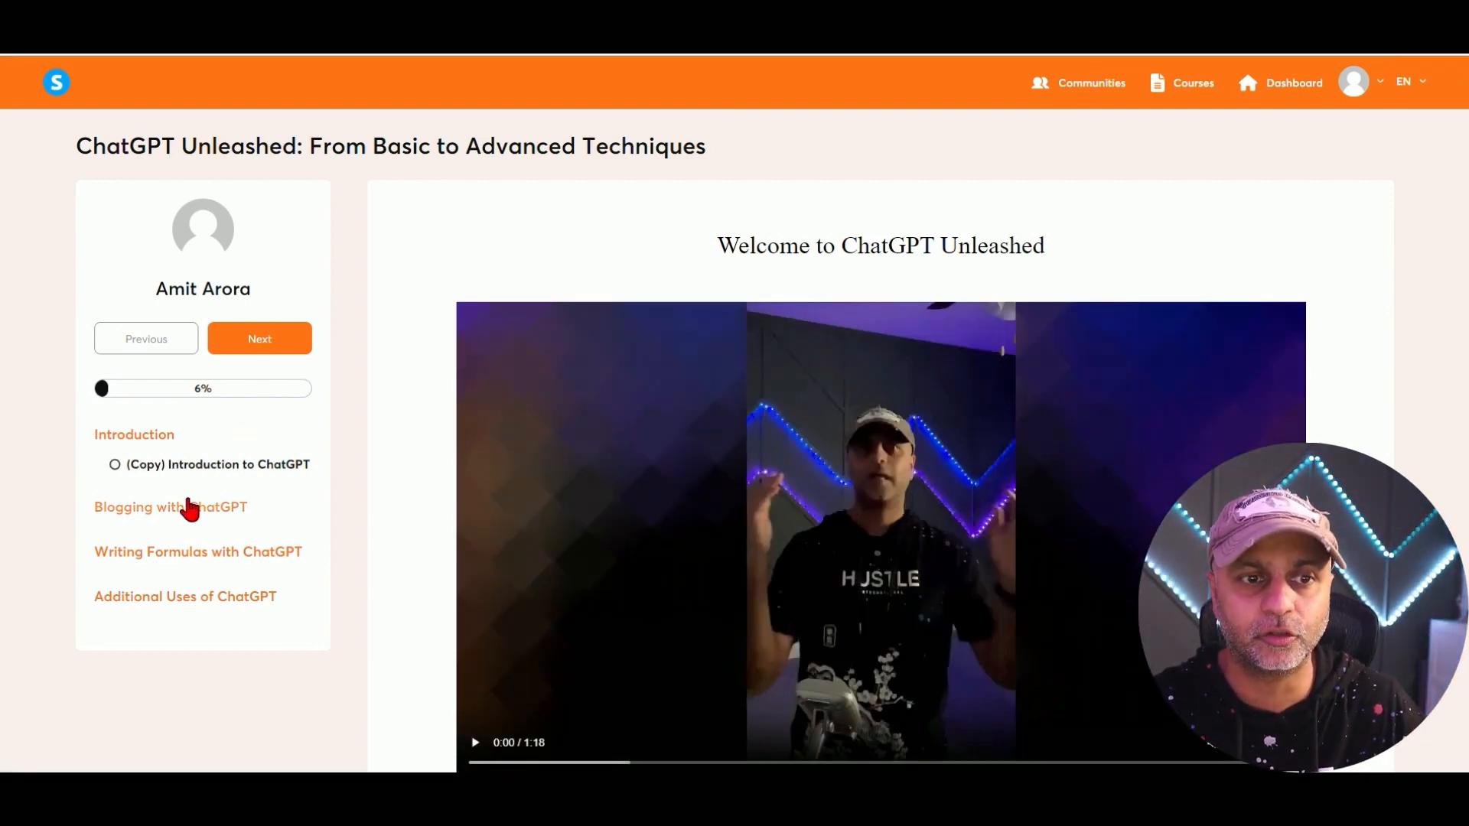
pyautogui.click(190, 506)
pyautogui.scroll(-4, 214, 535)
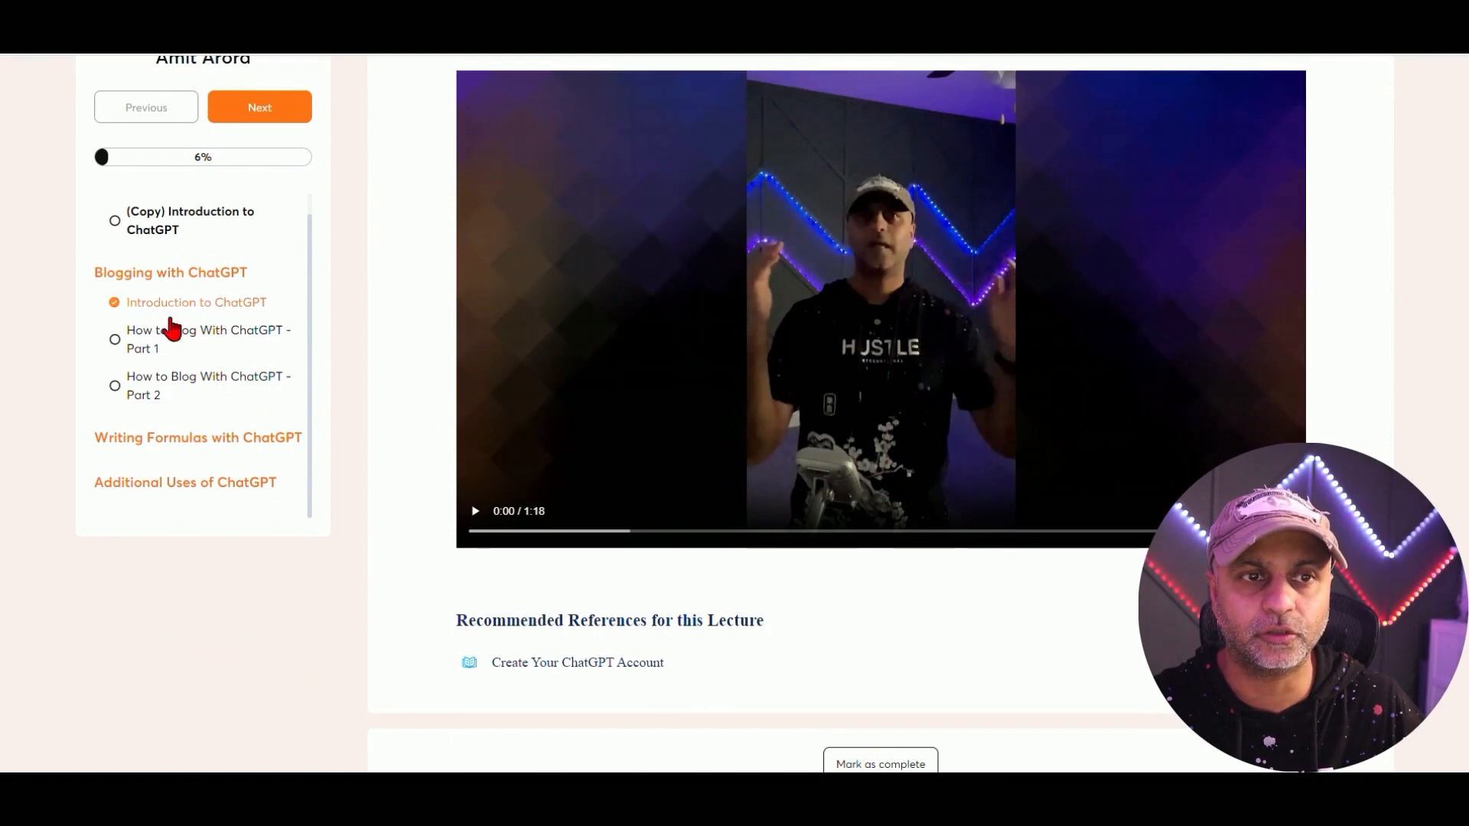
pyautogui.click(232, 438)
pyautogui.scroll(-1, 280, 381)
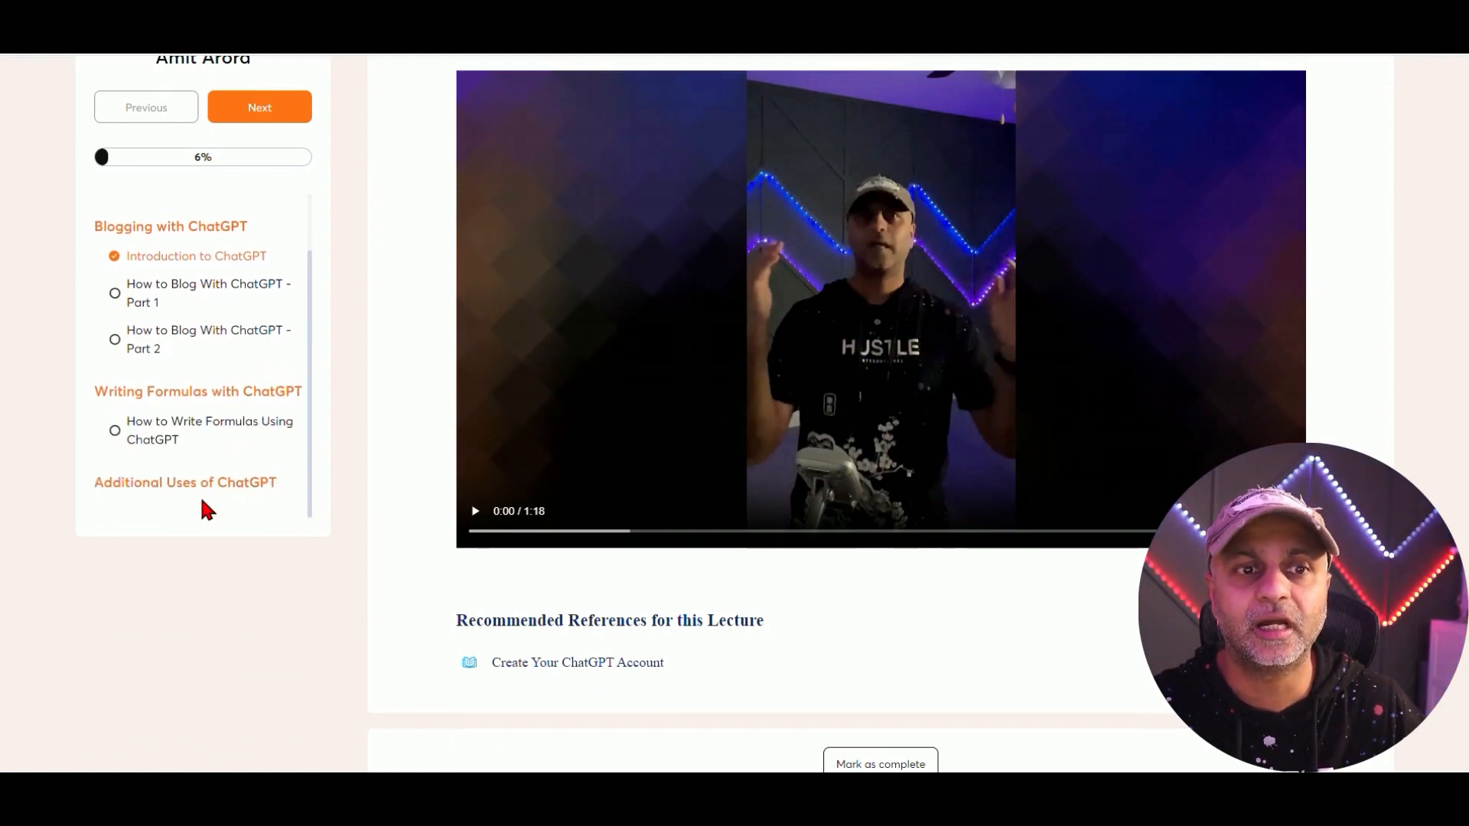
pyautogui.click(206, 490)
pyautogui.scroll(-4, 302, 432)
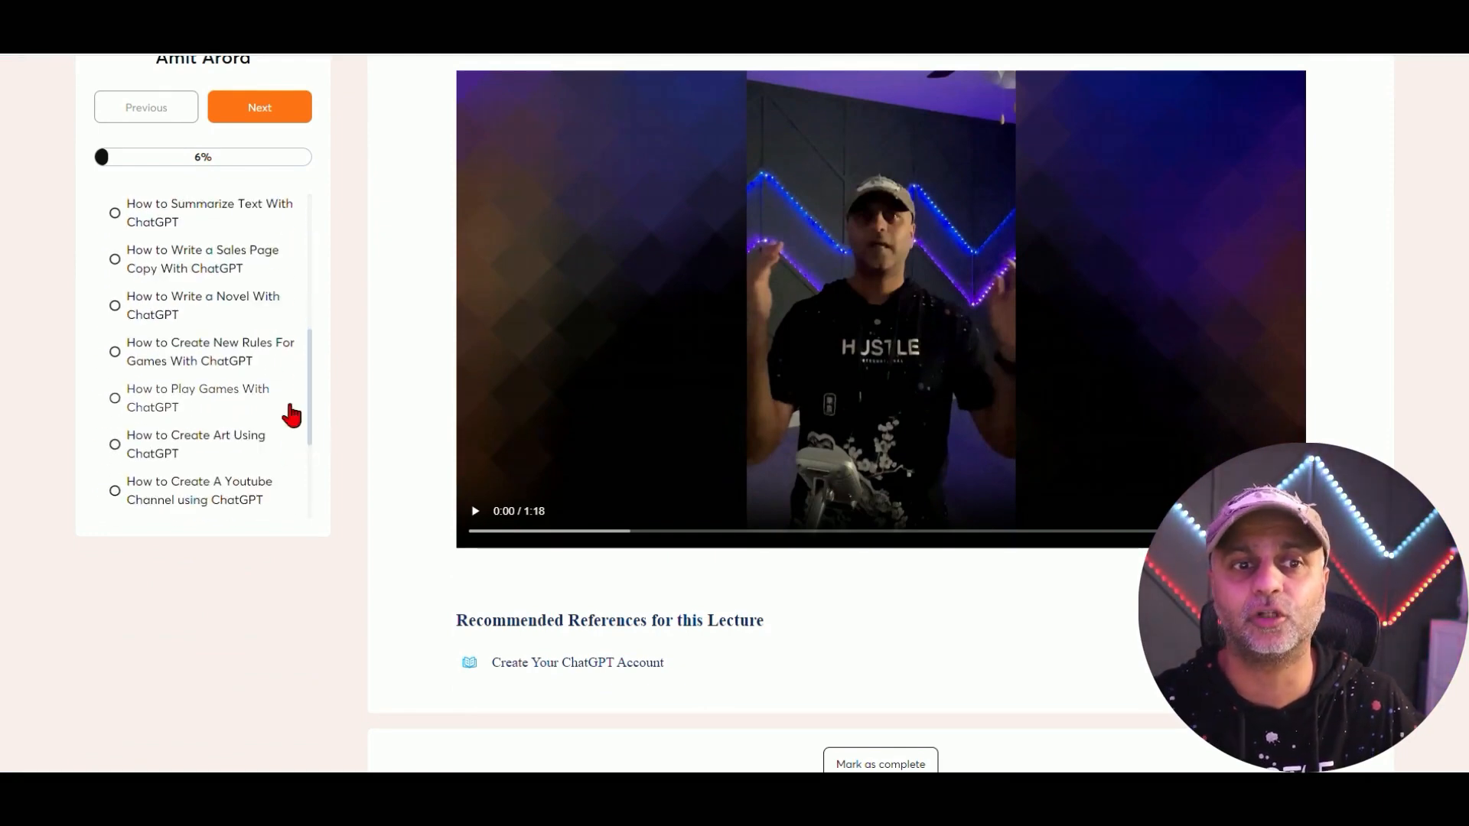
pyautogui.click(164, 219)
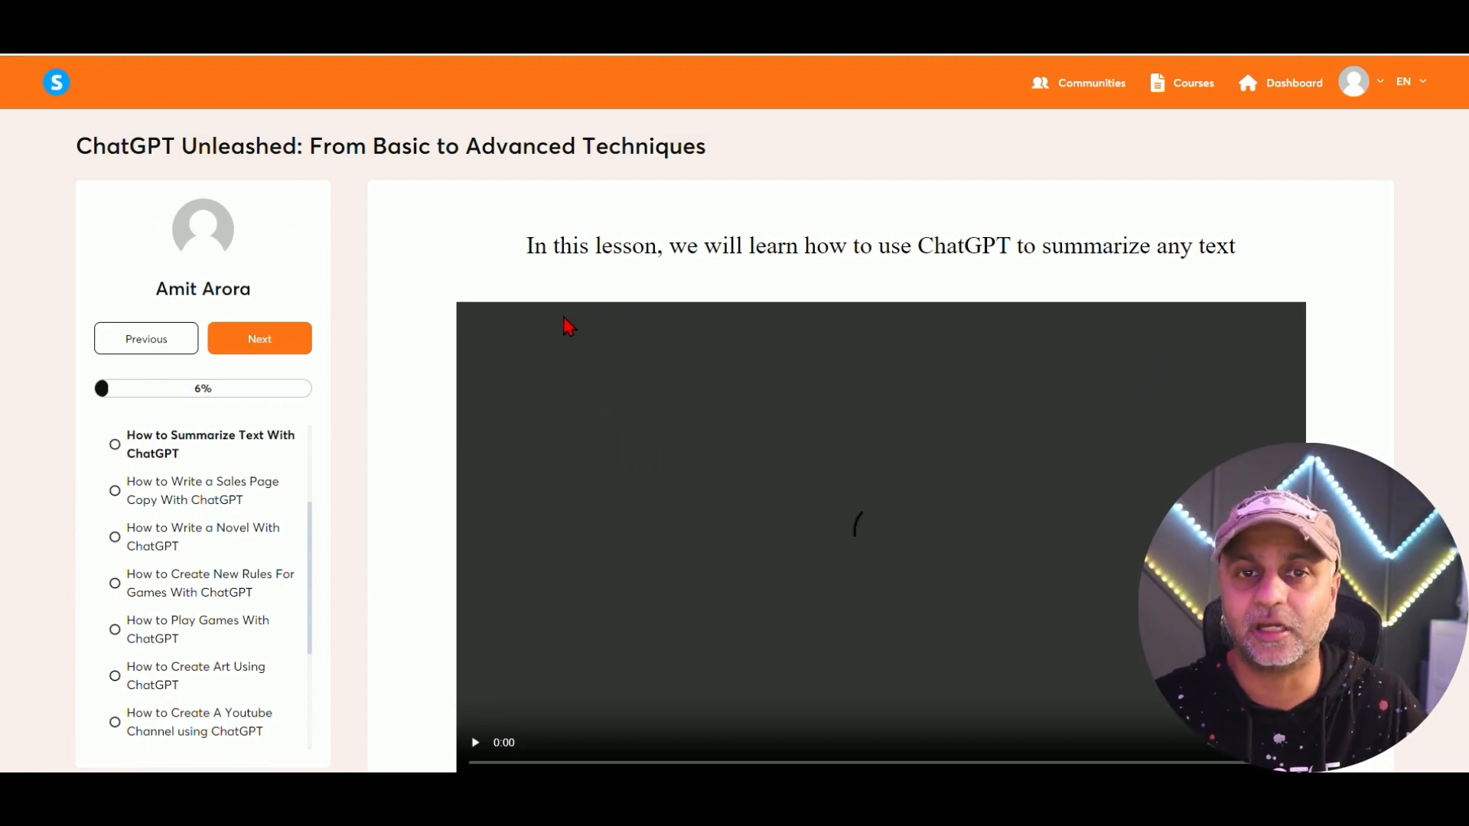
pyautogui.scroll(-3, 675, 256)
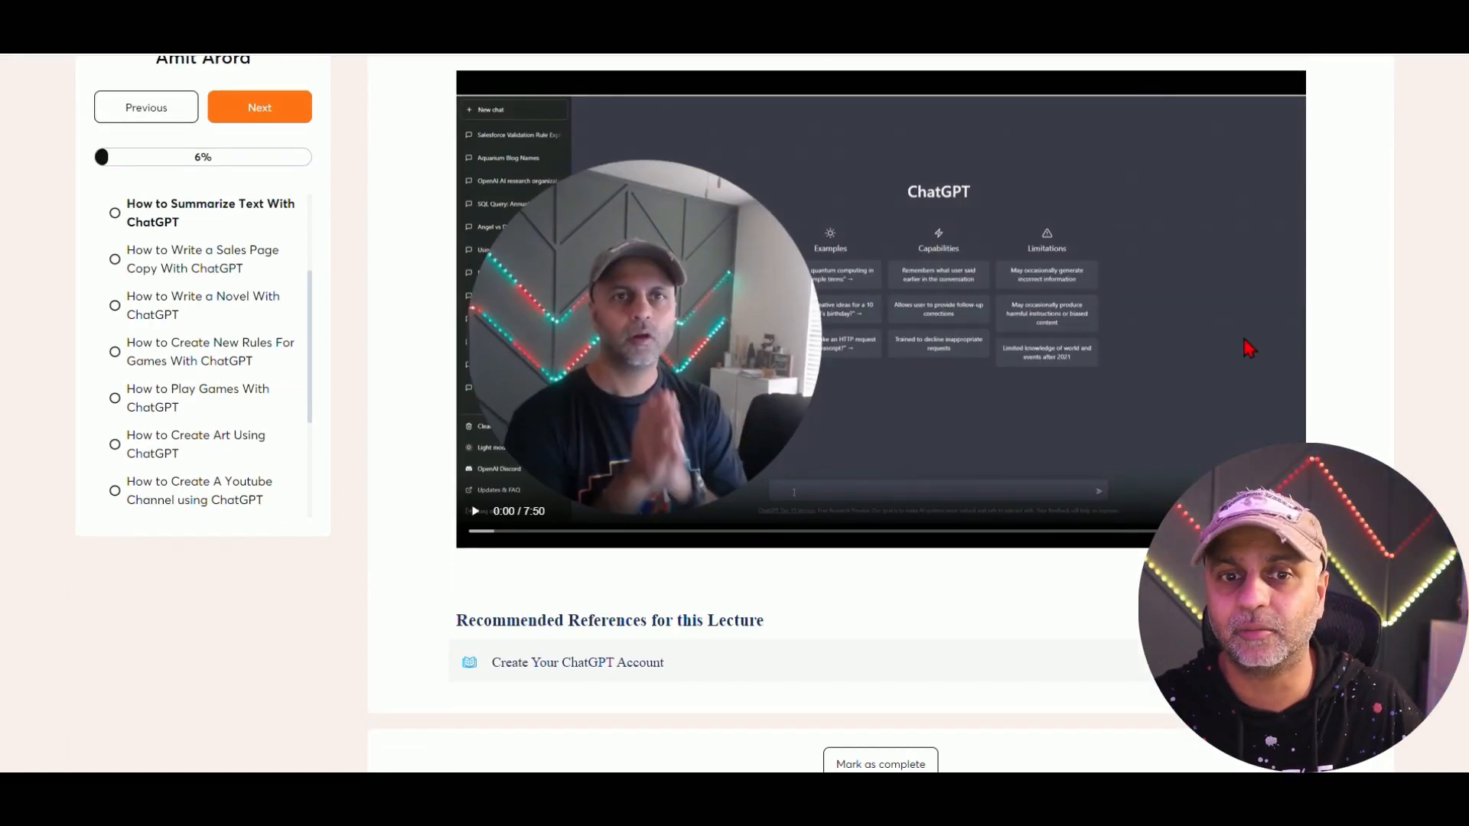
pyautogui.click(194, 348)
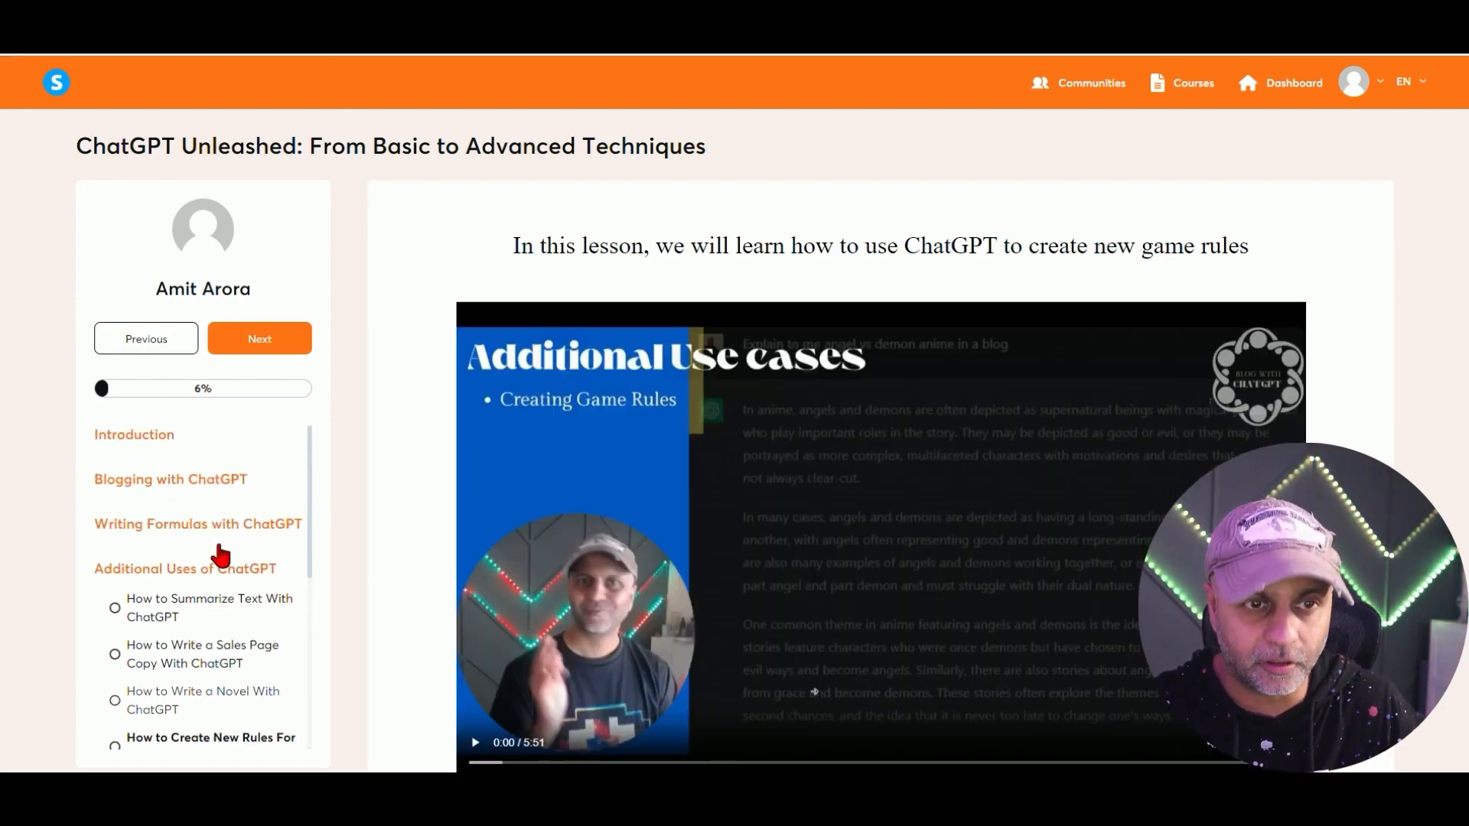
pyautogui.click(149, 435)
pyautogui.click(264, 472)
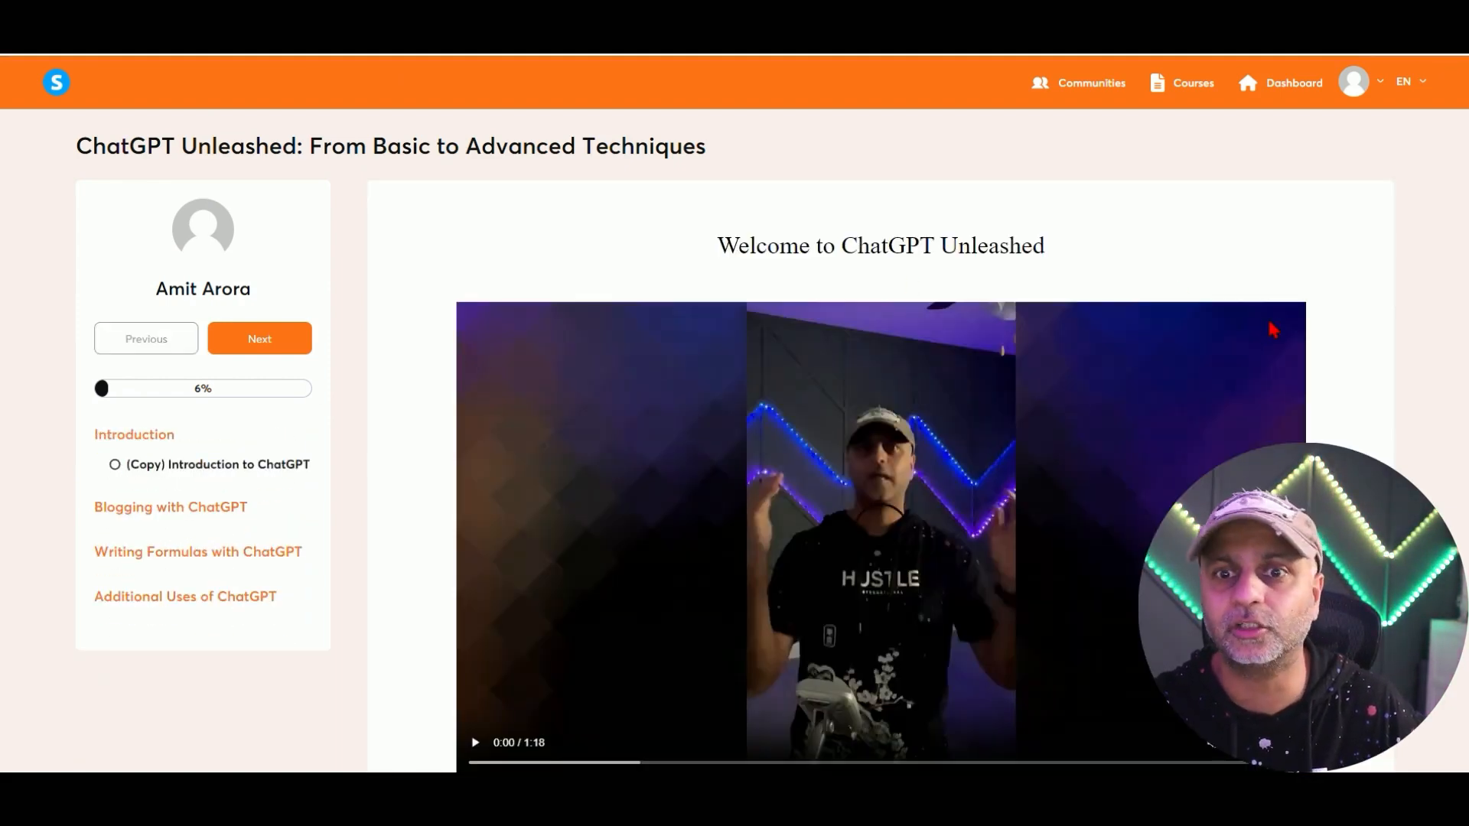
pyautogui.scroll(-3, 1275, 329)
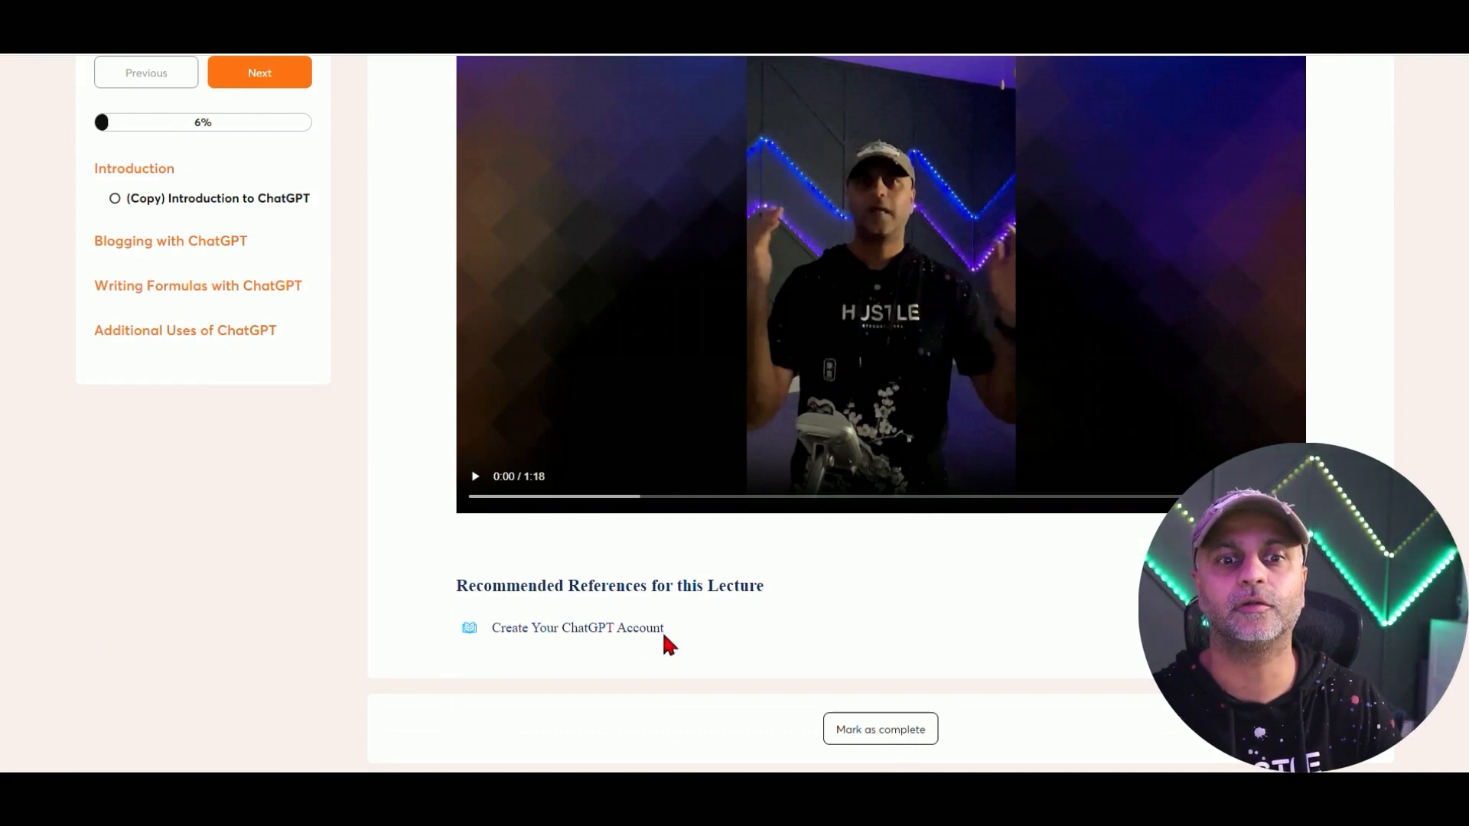
pyautogui.moveTo(663, 630); pyautogui.dragTo(456, 635)
pyautogui.click(534, 627)
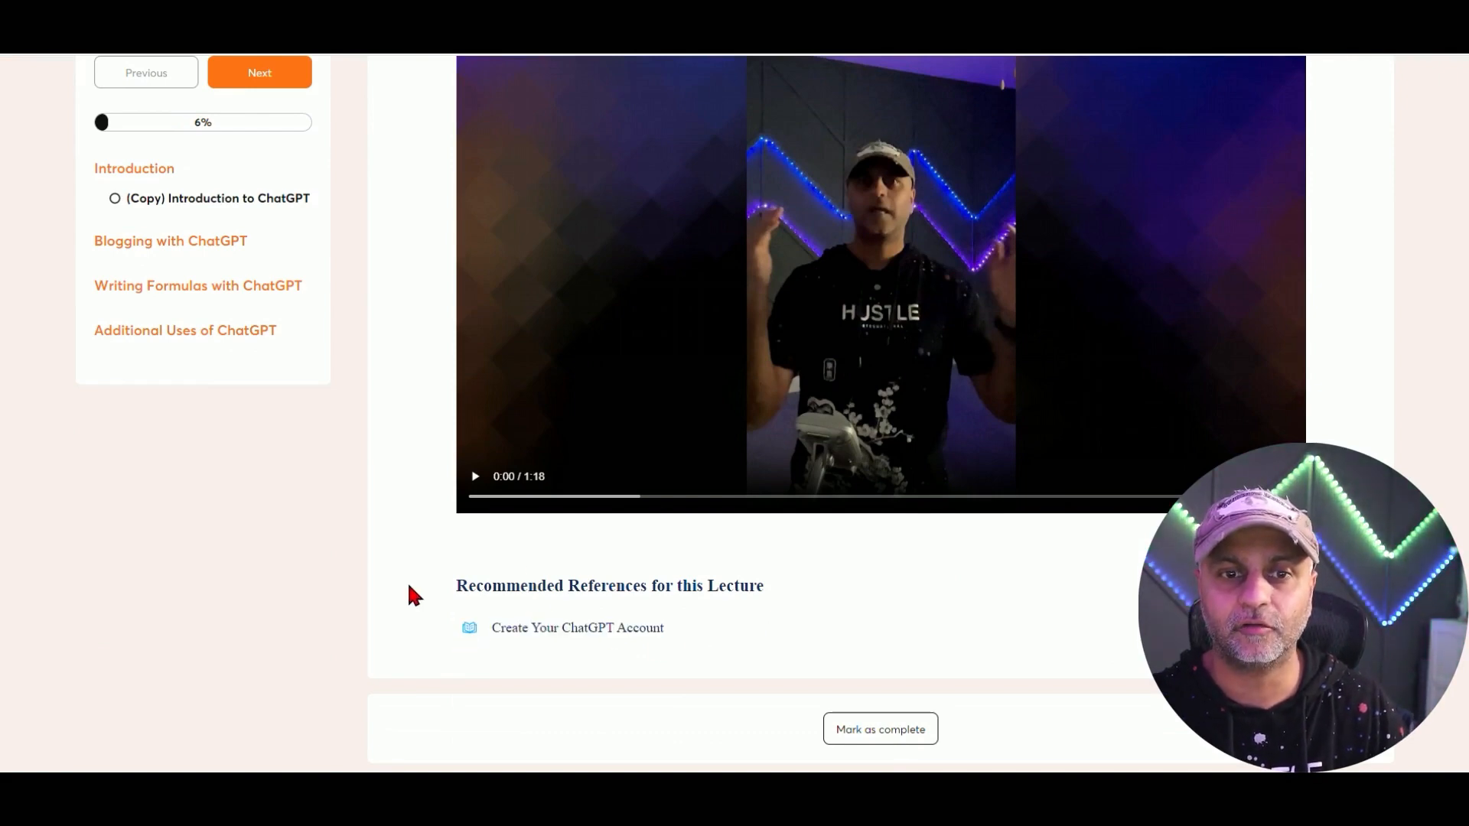
pyautogui.moveTo(407, 581); pyautogui.dragTo(883, 599)
pyautogui.click(656, 624)
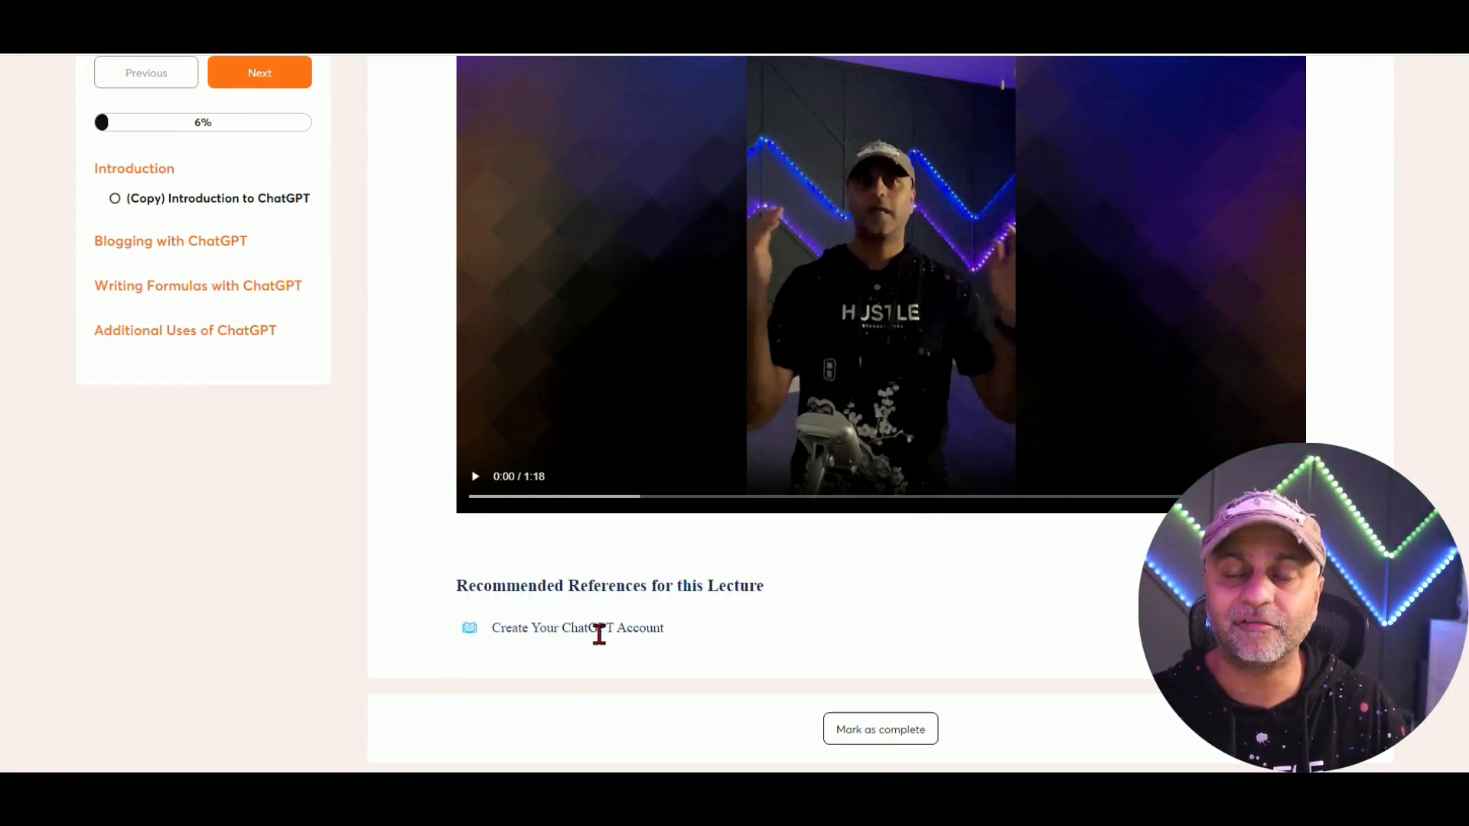
pyautogui.scroll(3, 599, 628)
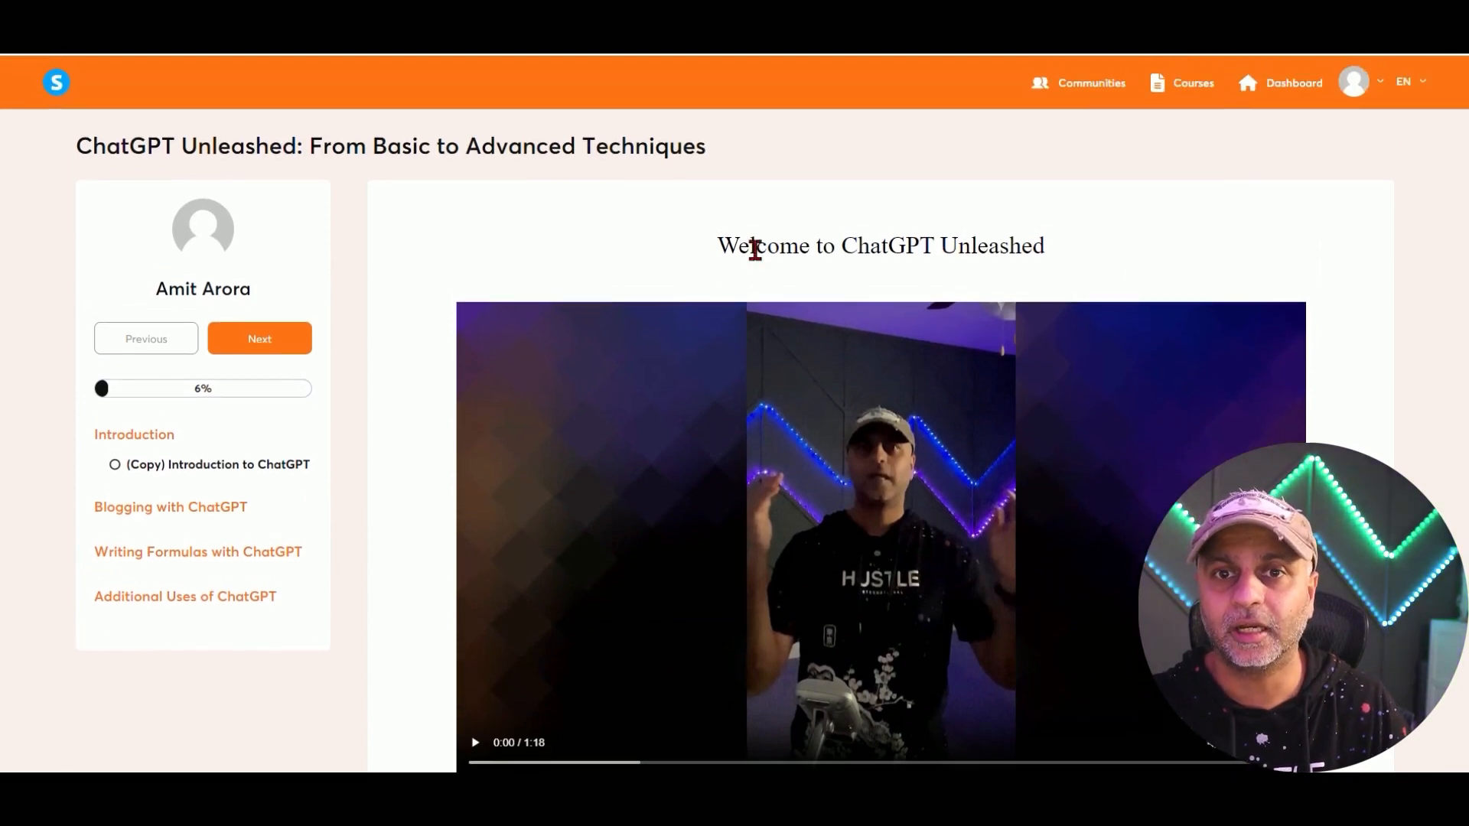
pyautogui.tripleClick(754, 248)
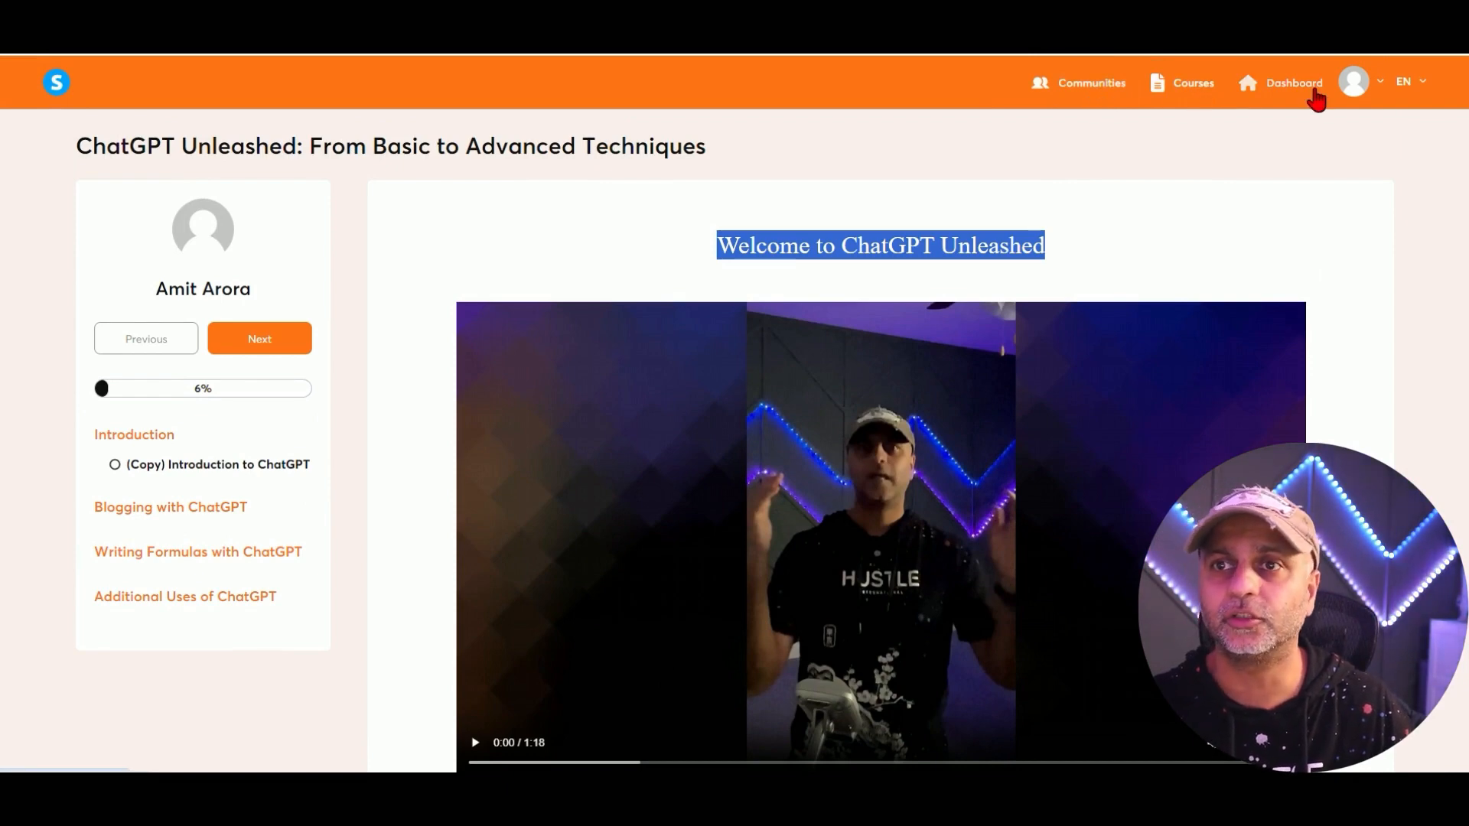
pyautogui.click(1293, 84)
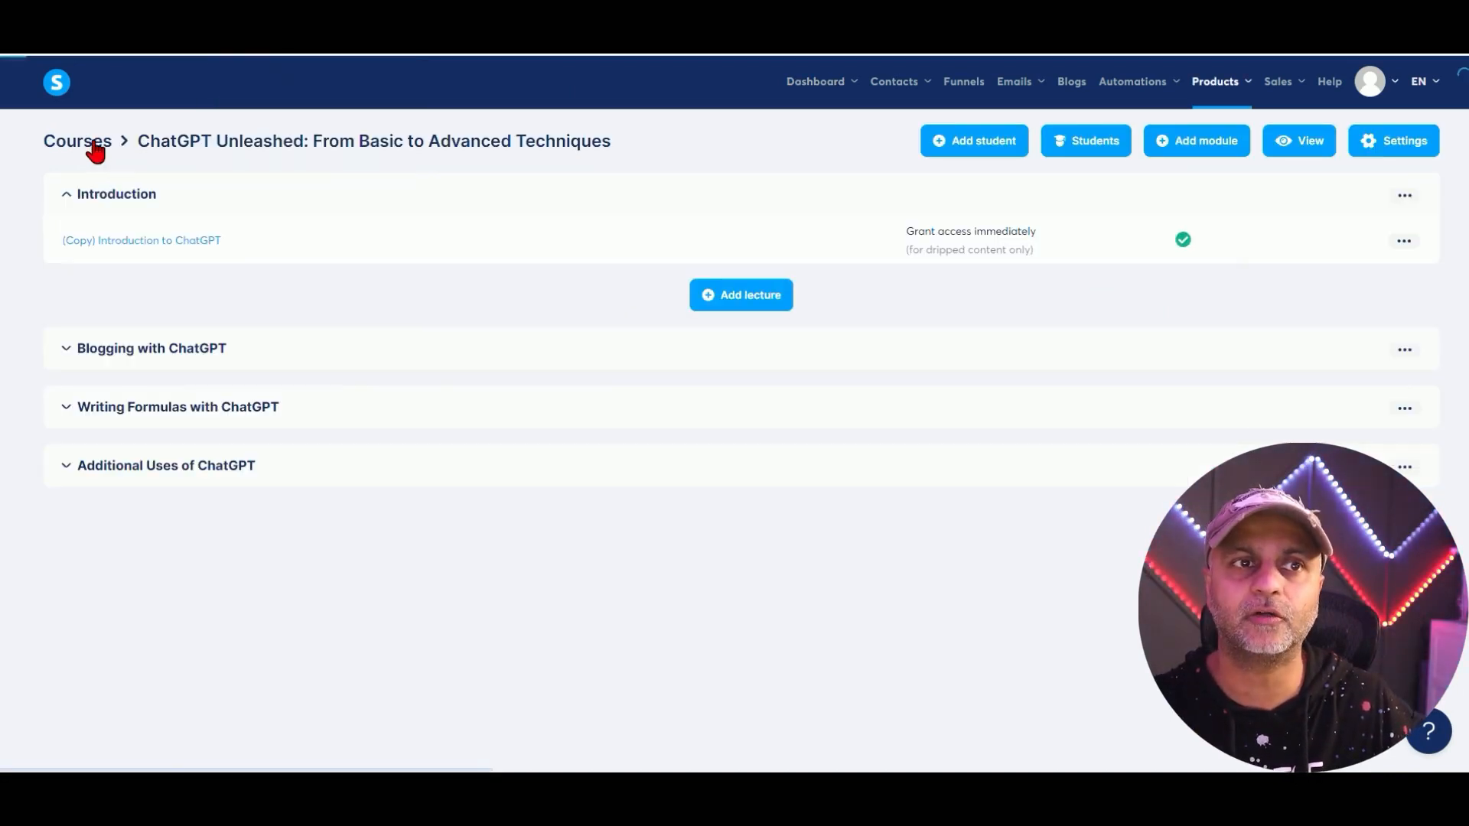
# Start a new course, begin entering the instructor name, and set its domain to funnels.amit.so.
pyautogui.click(90, 146)
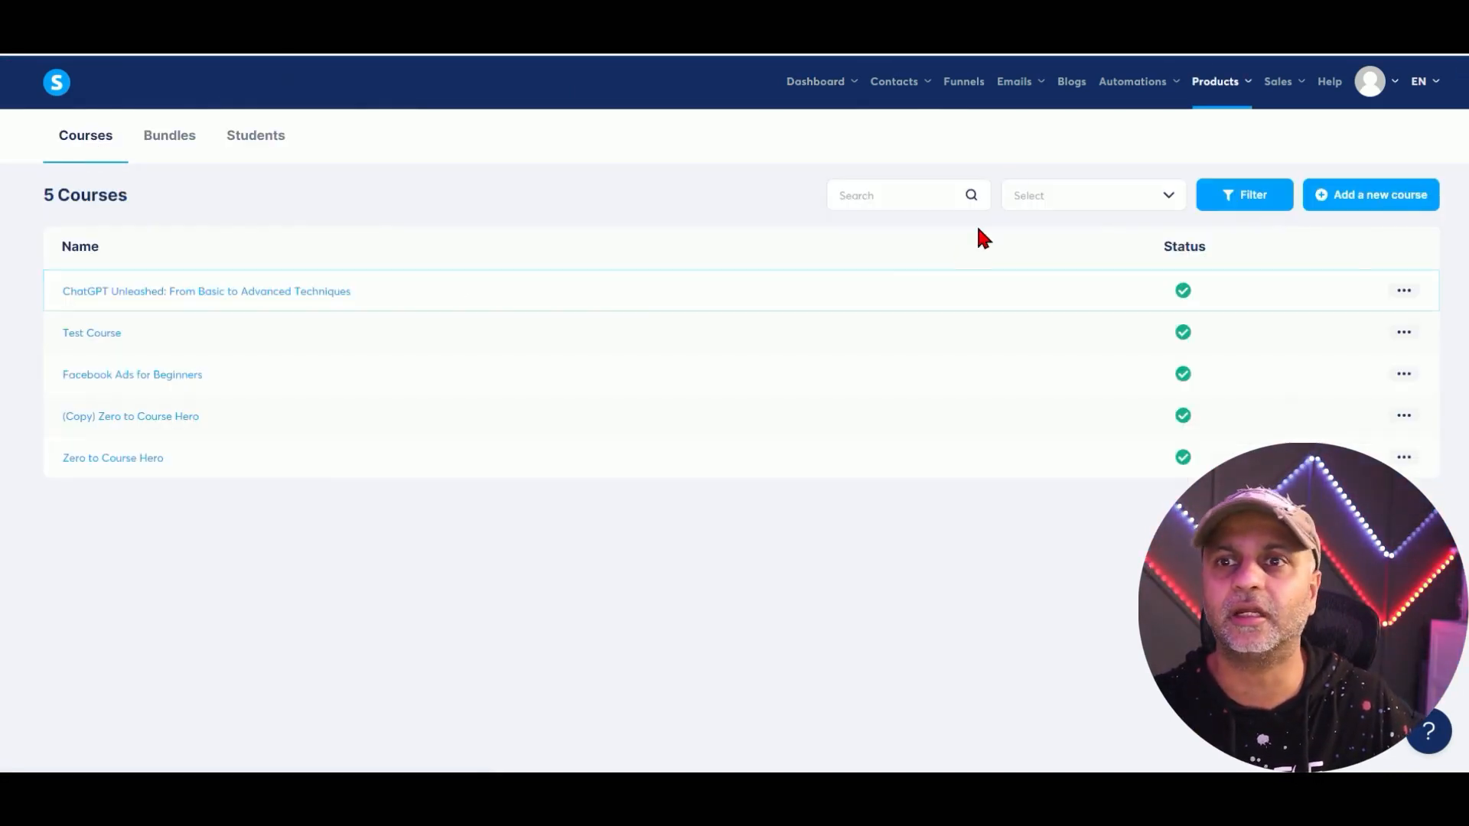
pyautogui.click(1350, 201)
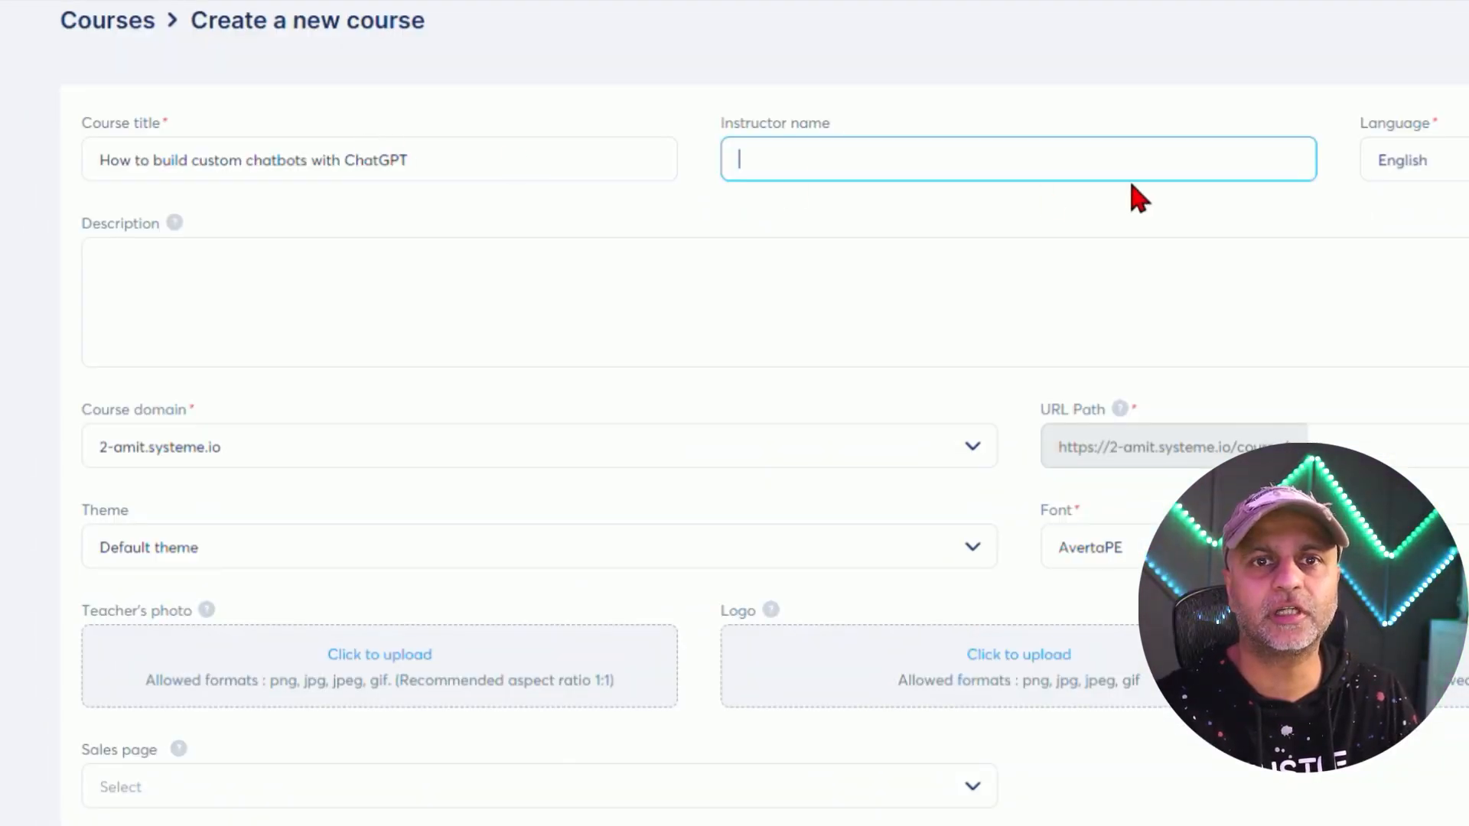
pyautogui.write('A')
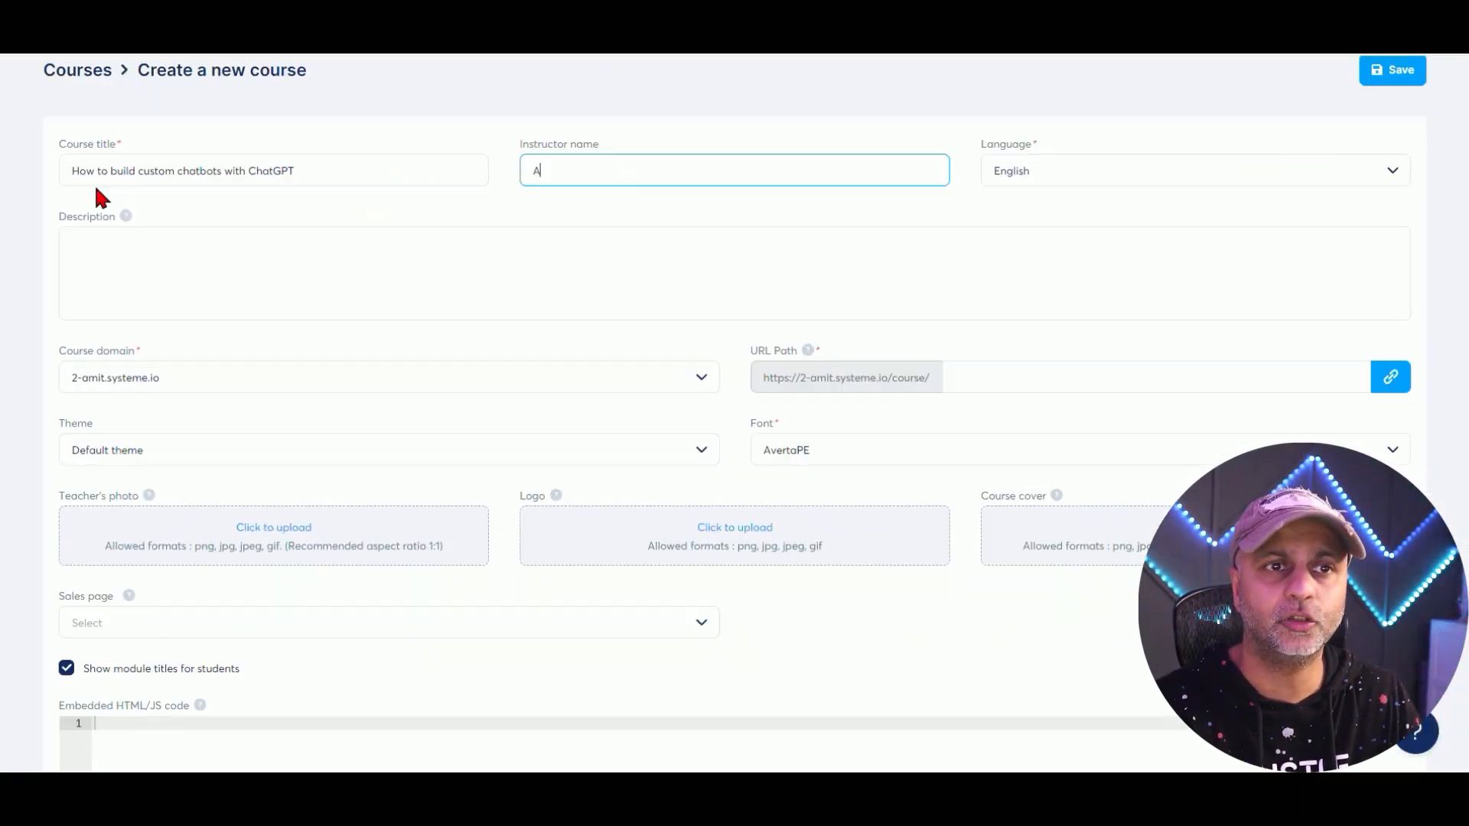
pyautogui.moveTo(1040, 145); pyautogui.dragTo(1030, 151)
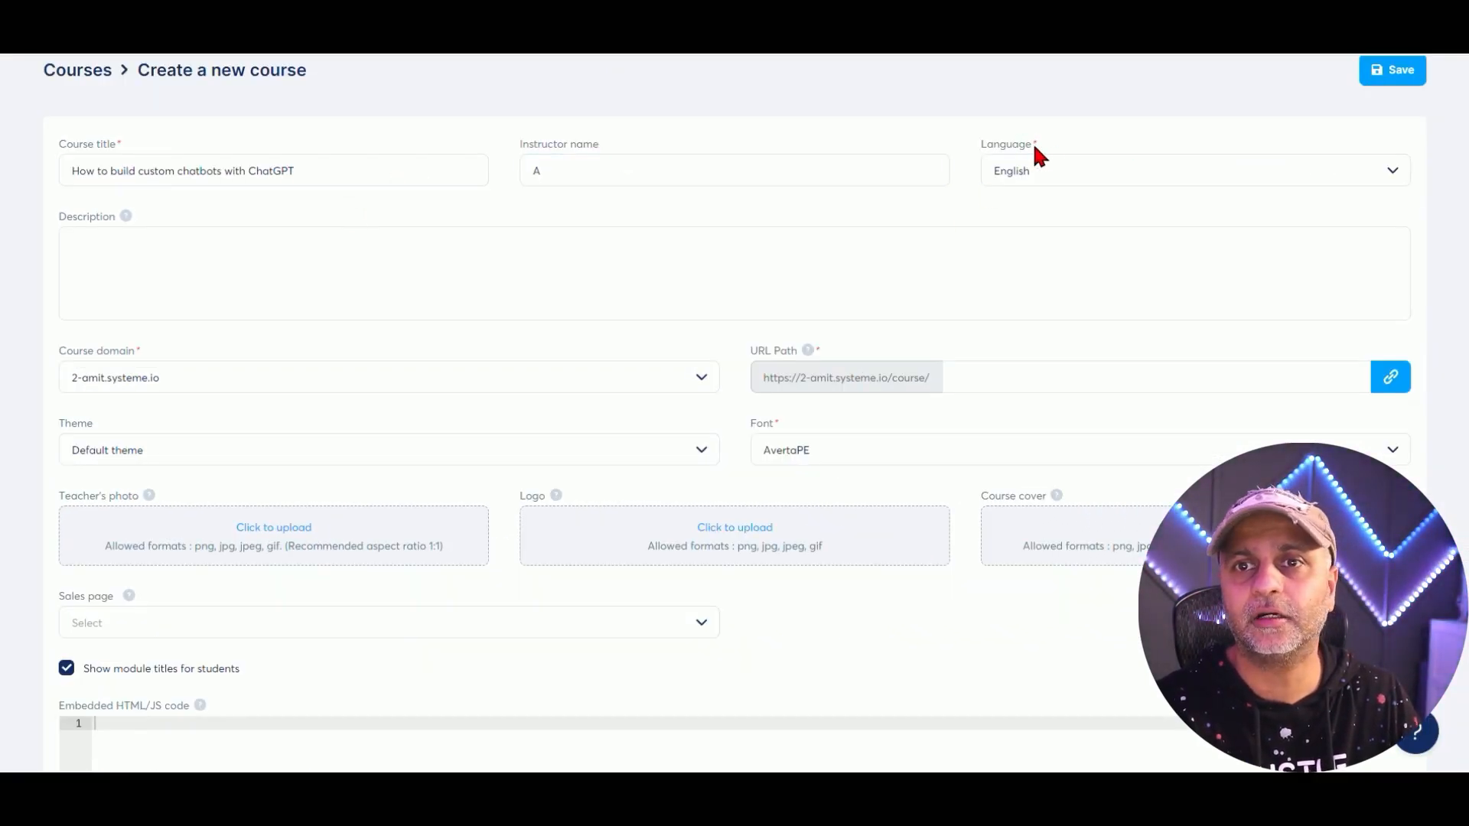
pyautogui.click(1037, 153)
pyautogui.scroll(-3, 302, 217)
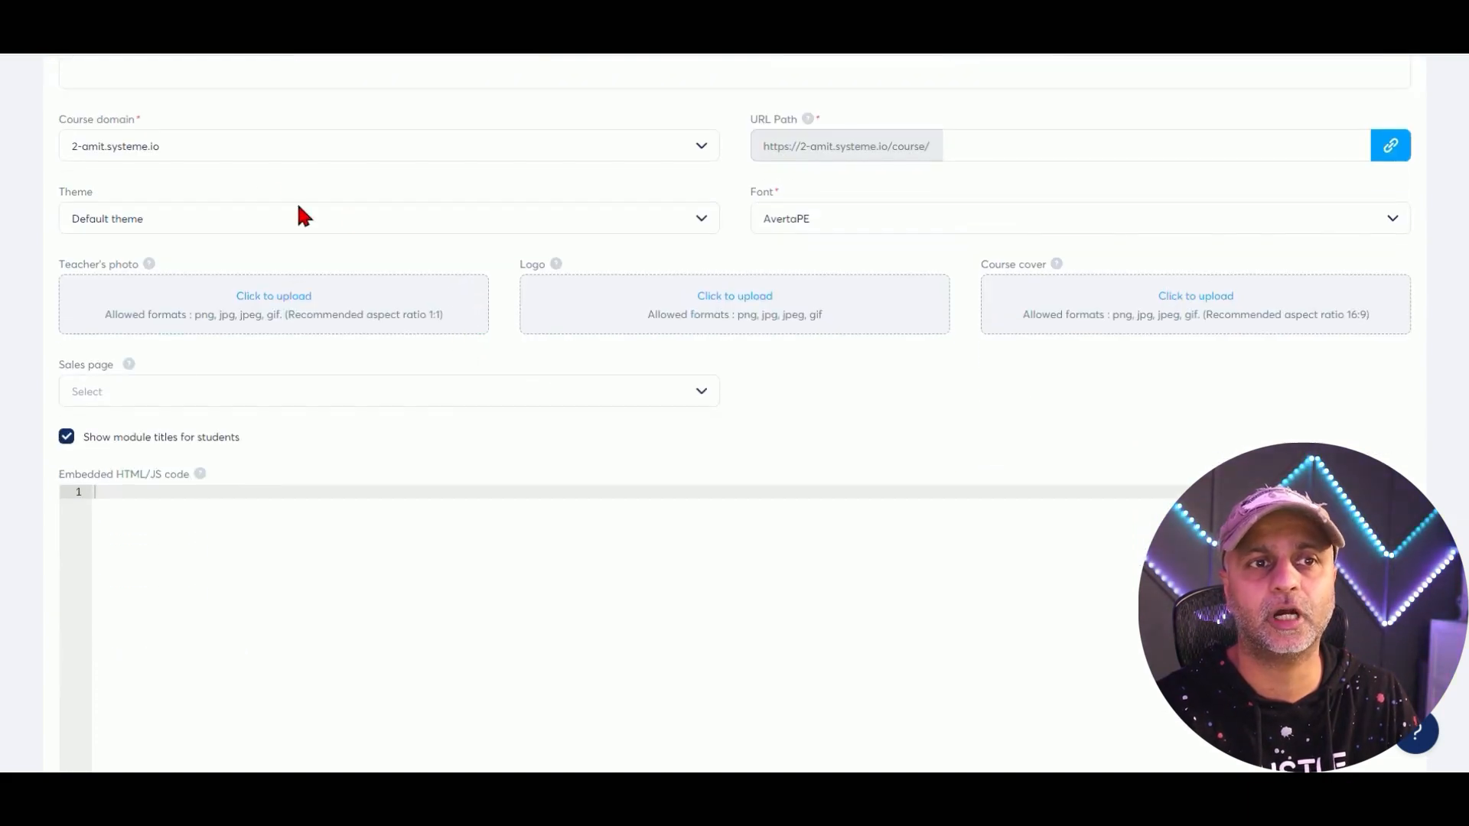
pyautogui.click(153, 146)
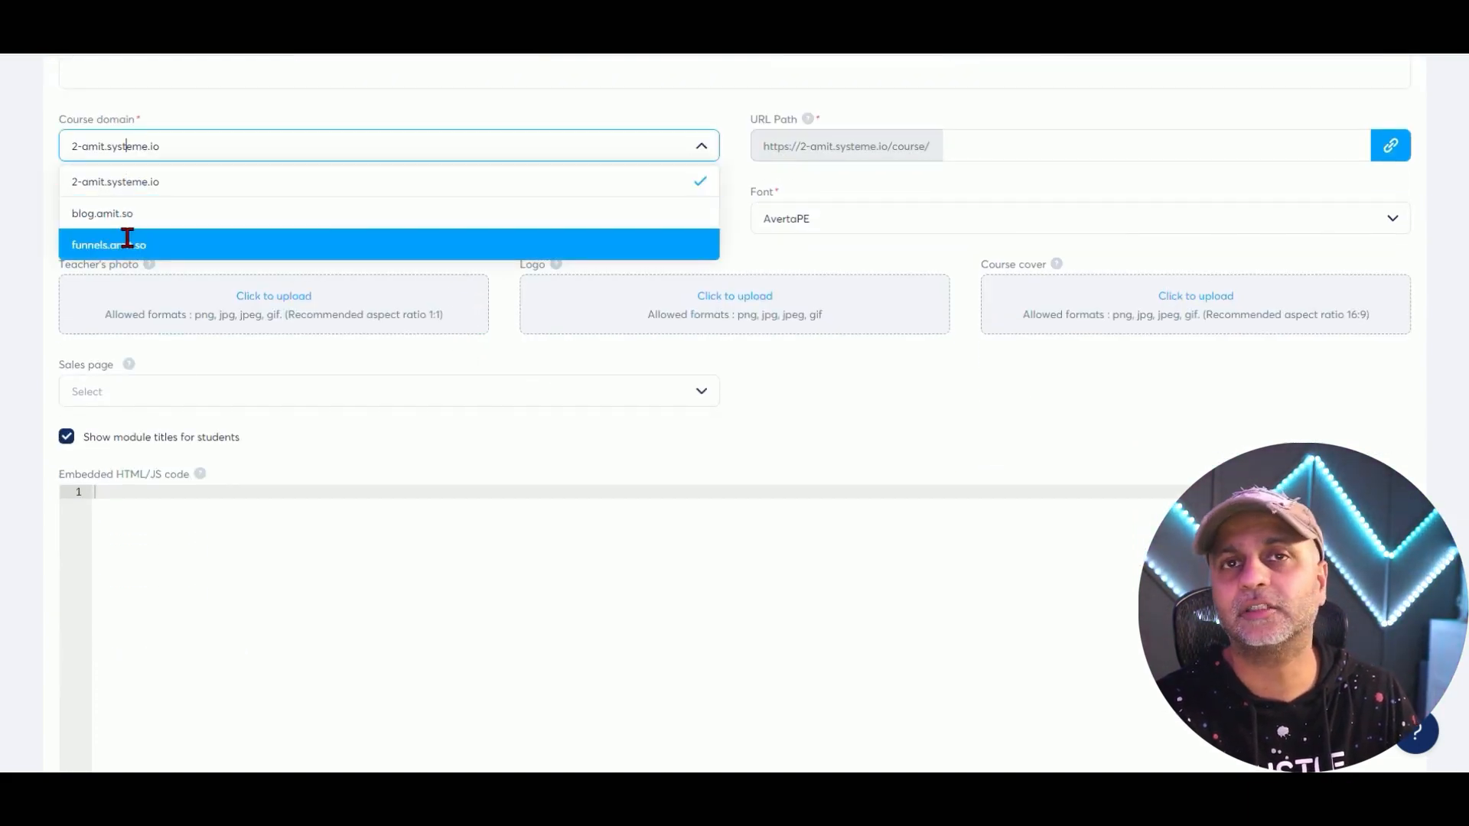
pyautogui.click(127, 242)
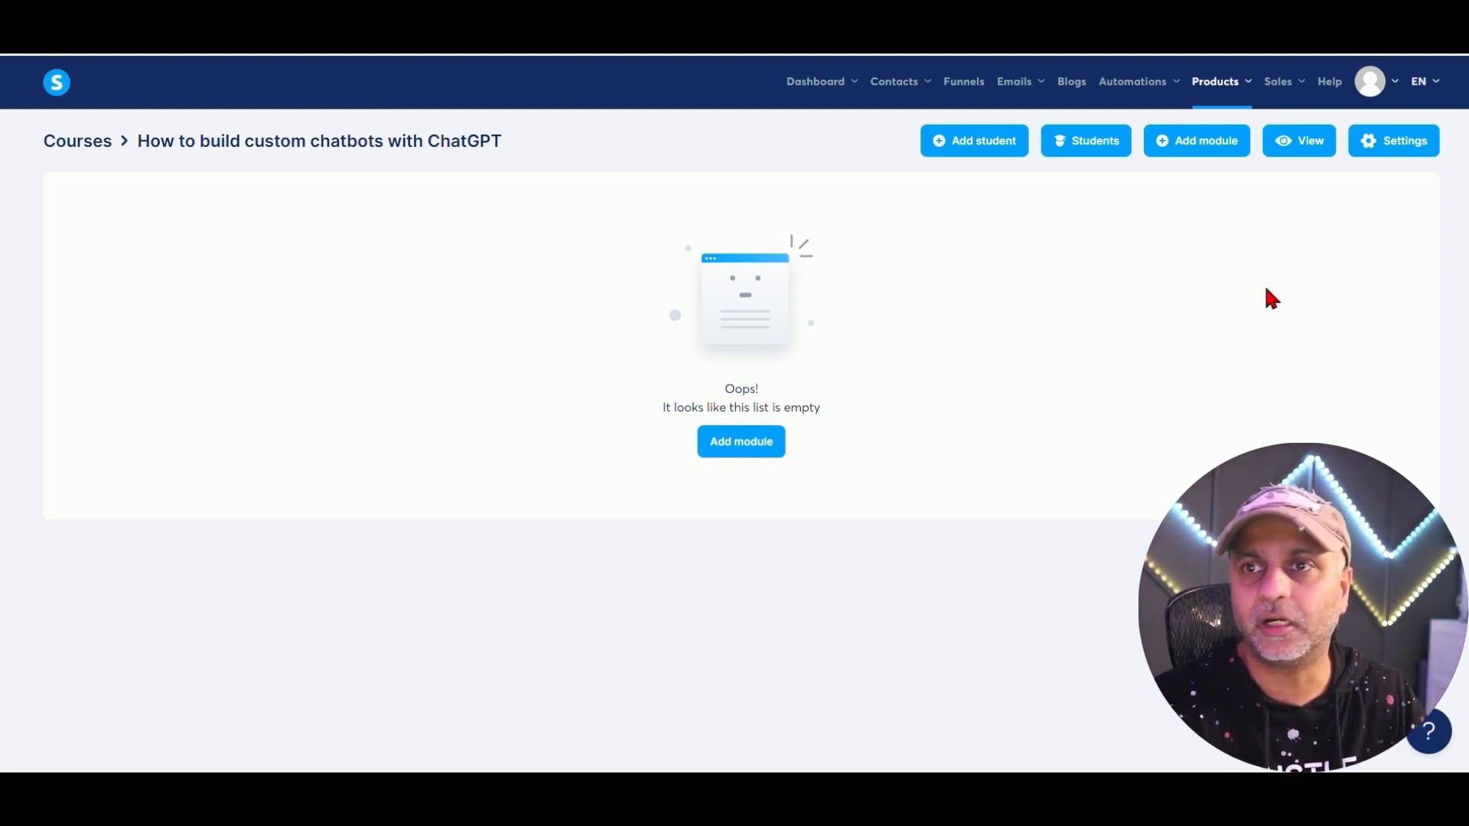
# Set the course theme to Light blue and the font to Abel.
pyautogui.click(1394, 145)
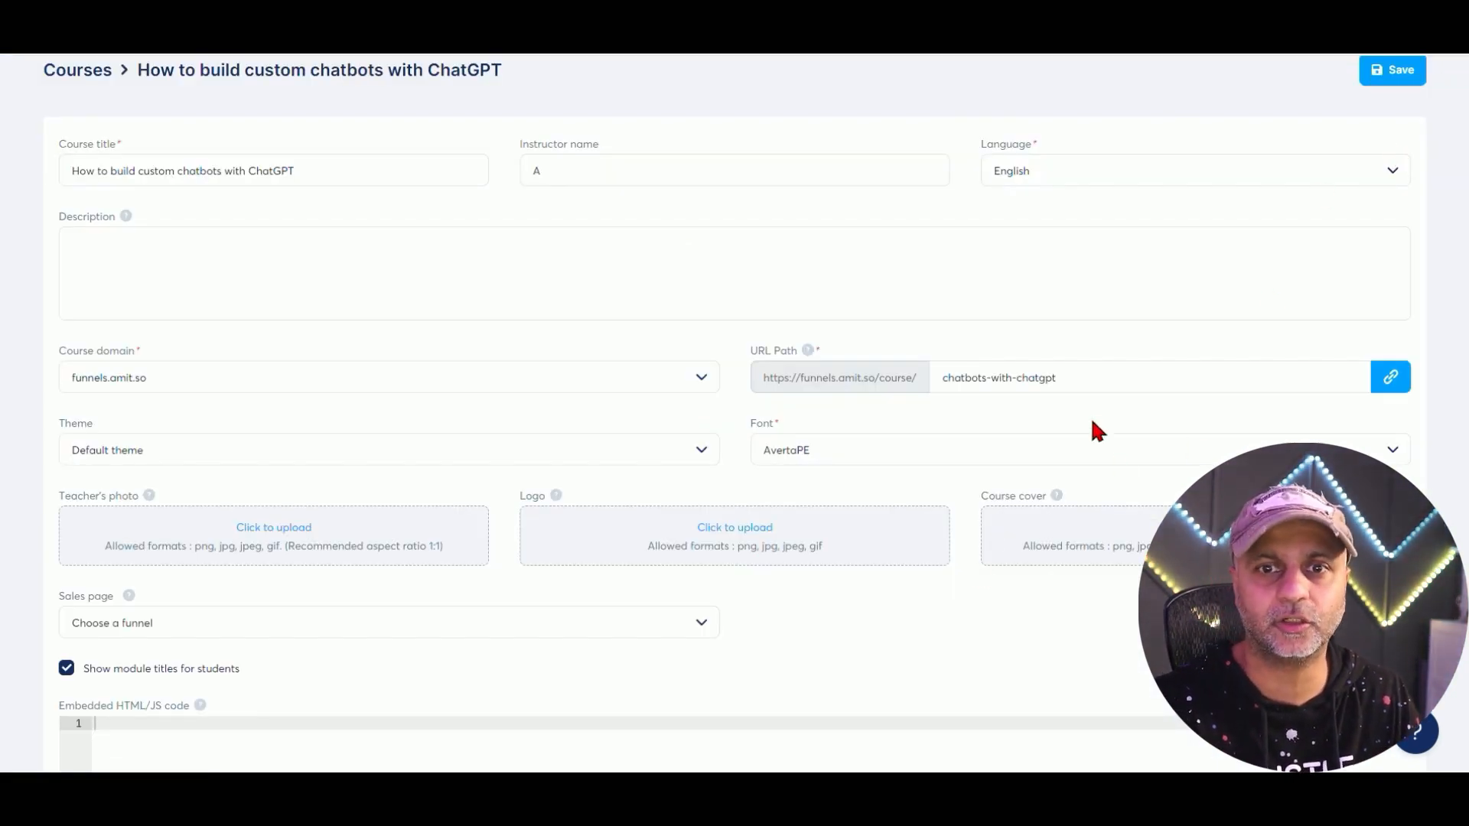
pyautogui.click(163, 456)
pyautogui.scroll(-2, 249, 544)
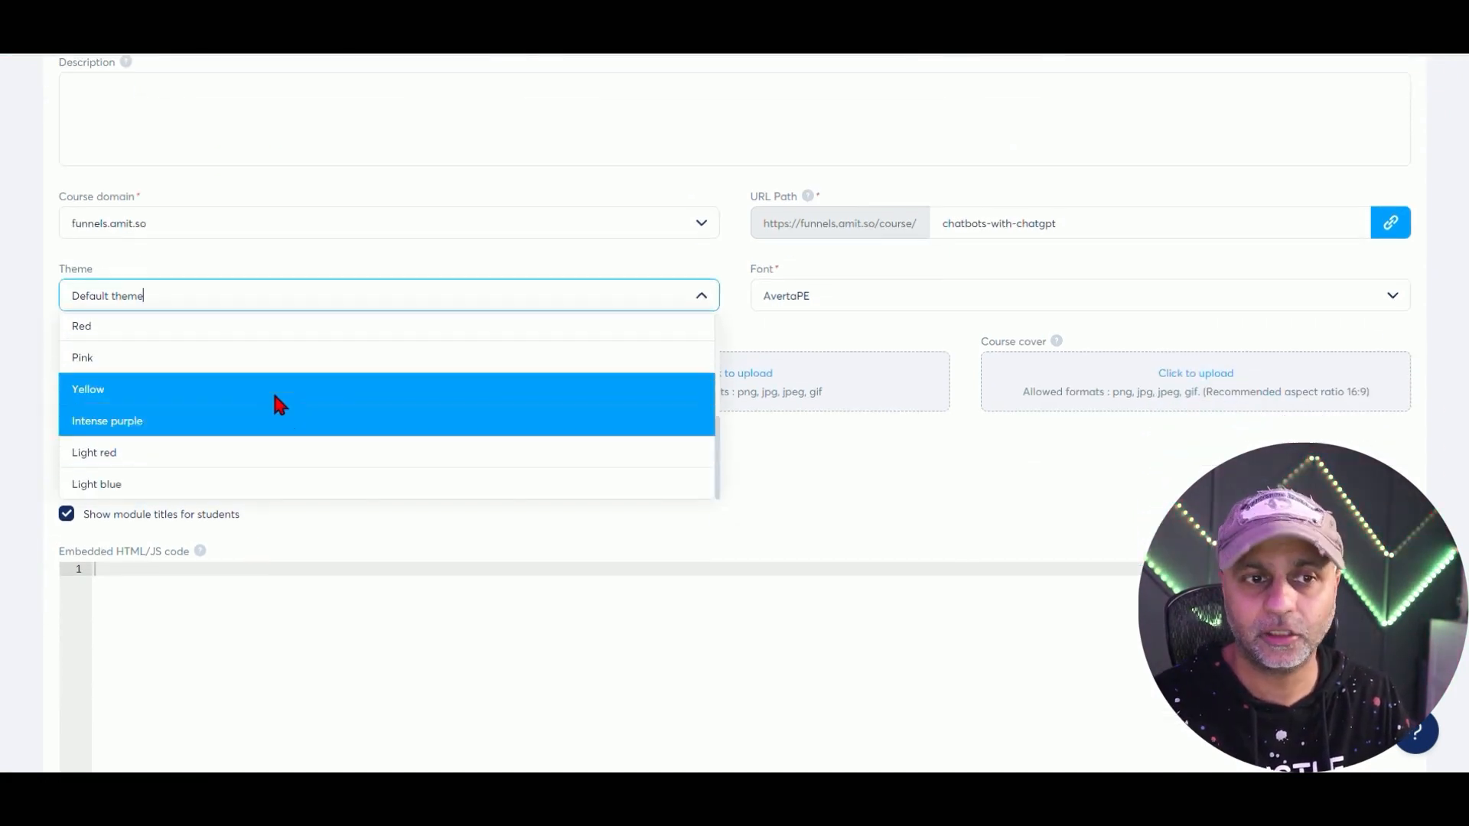
pyautogui.click(243, 482)
pyautogui.click(946, 283)
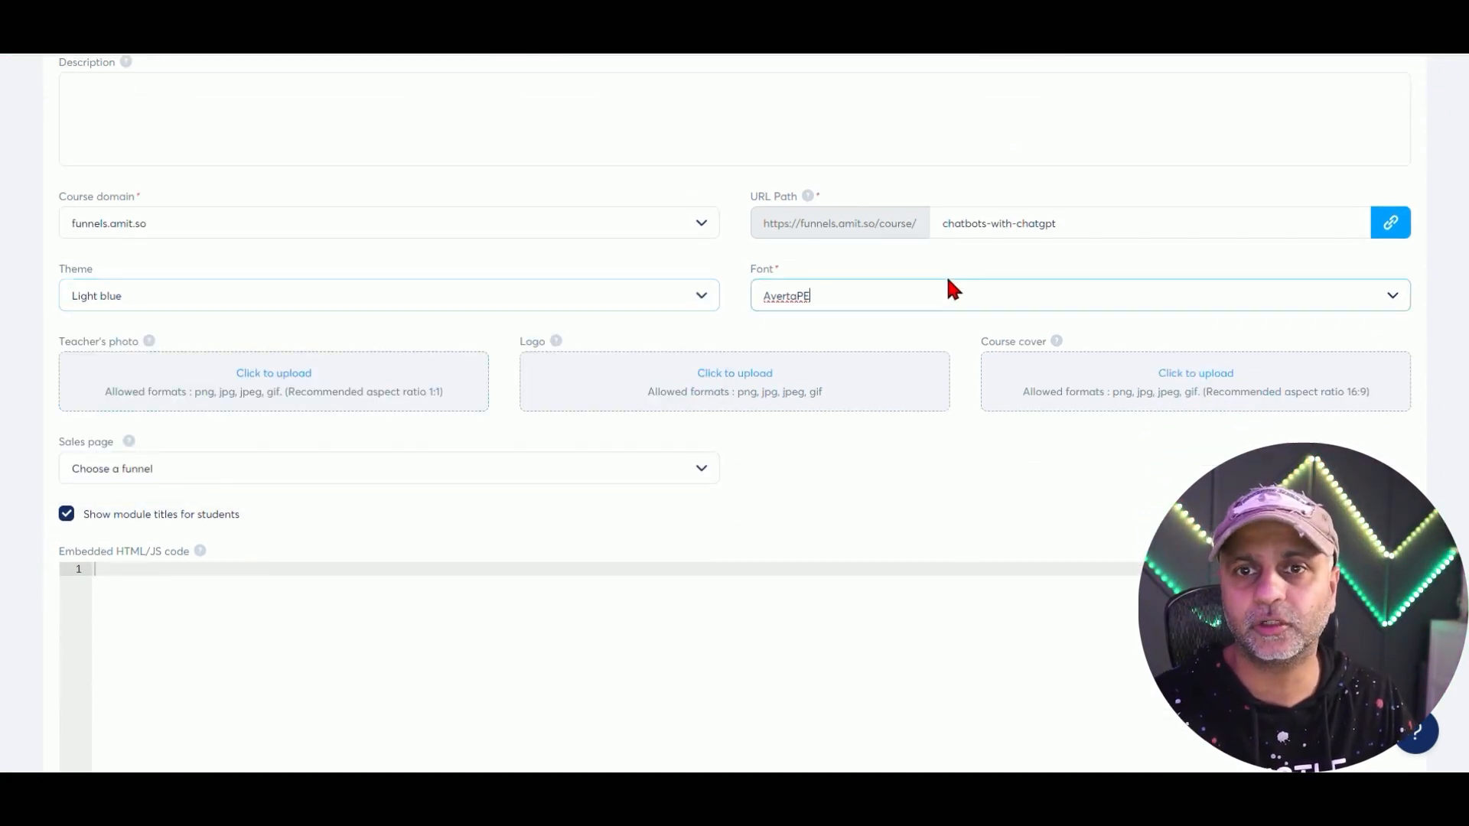
pyautogui.scroll(3, 898, 413)
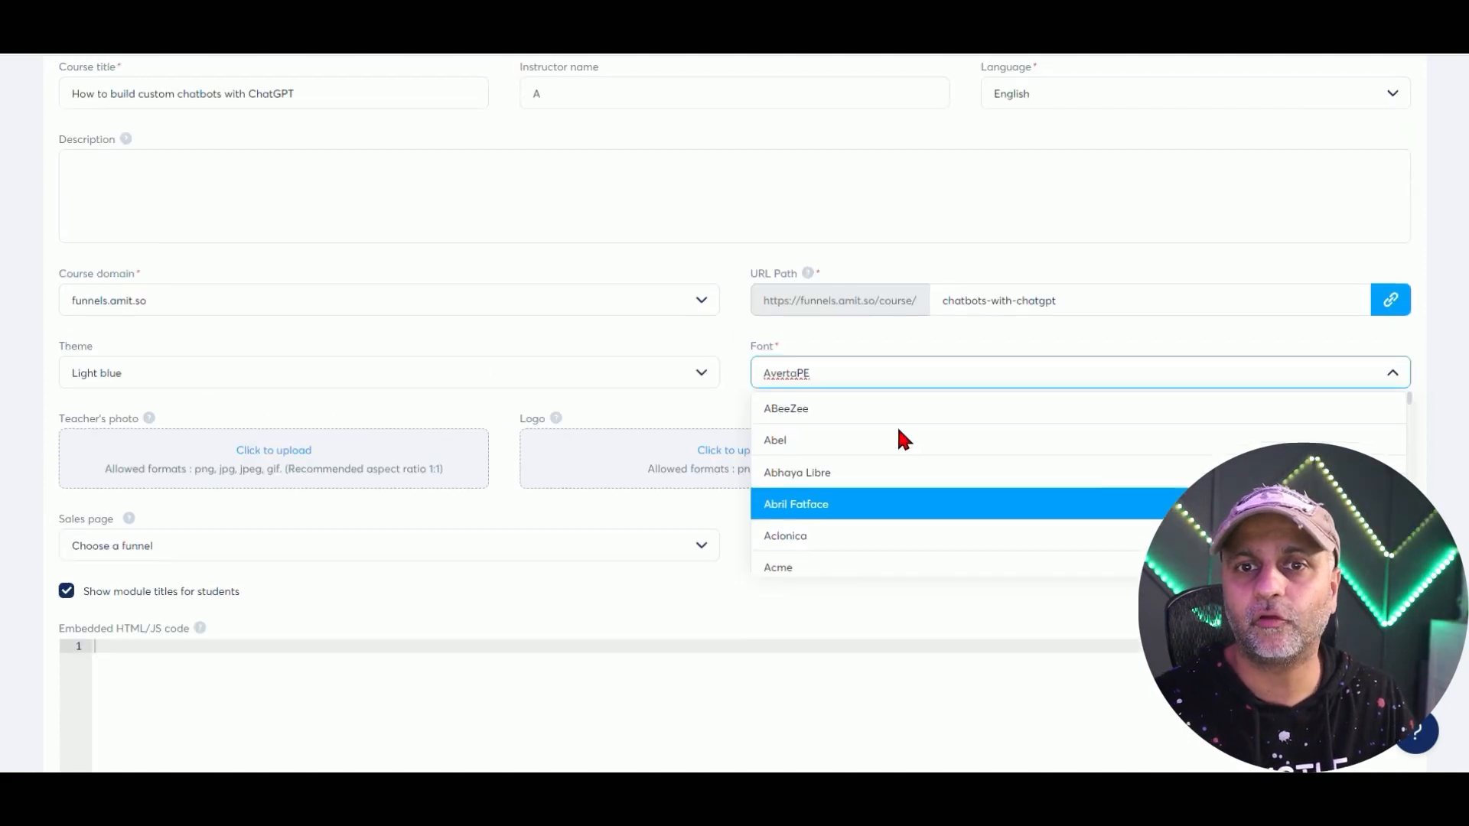
pyautogui.click(815, 440)
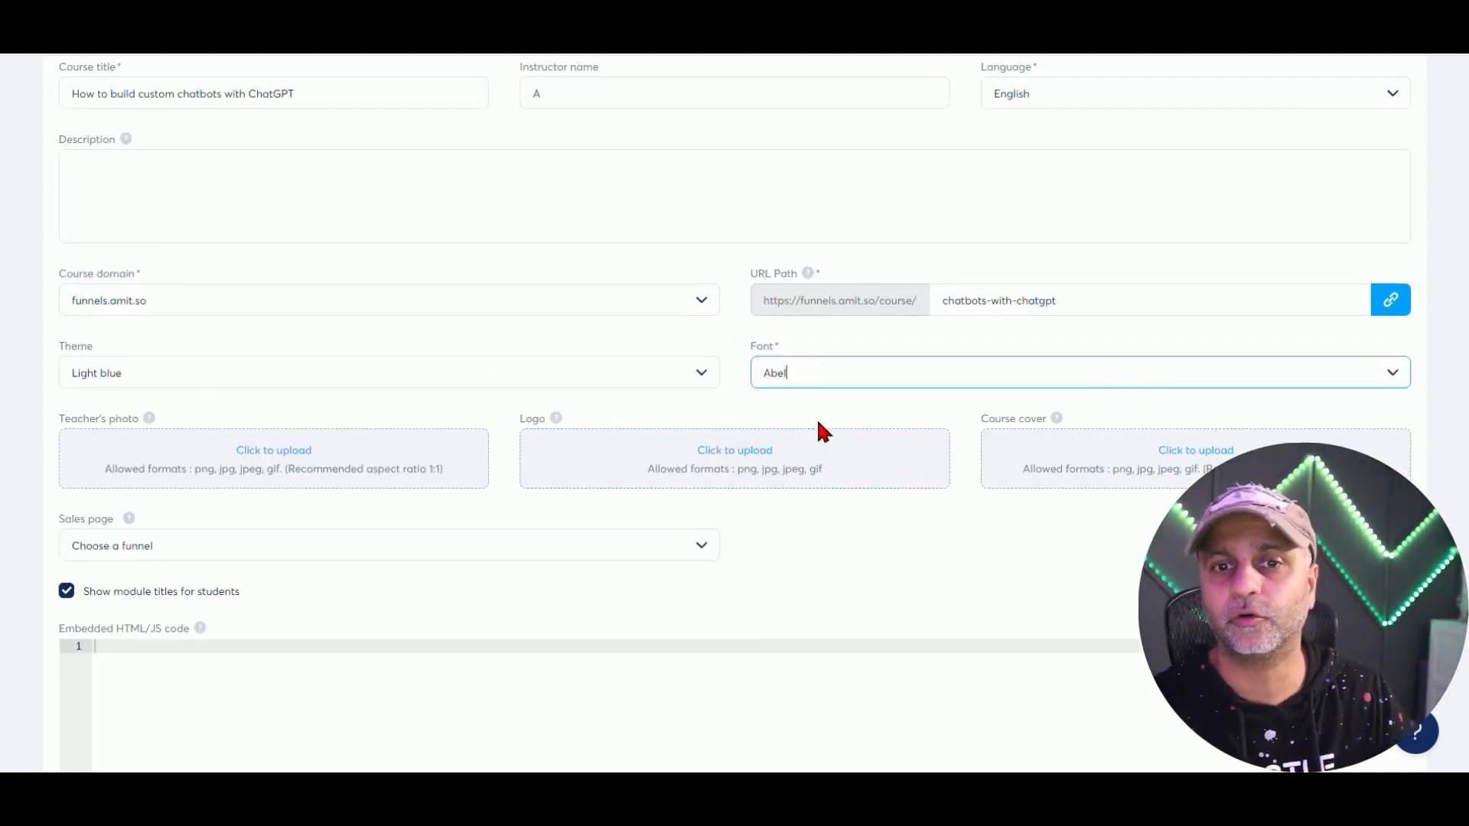
# Leave the Sales page empty, save the course settings, and return to the courses list.
pyautogui.scroll(-2, 889, 507)
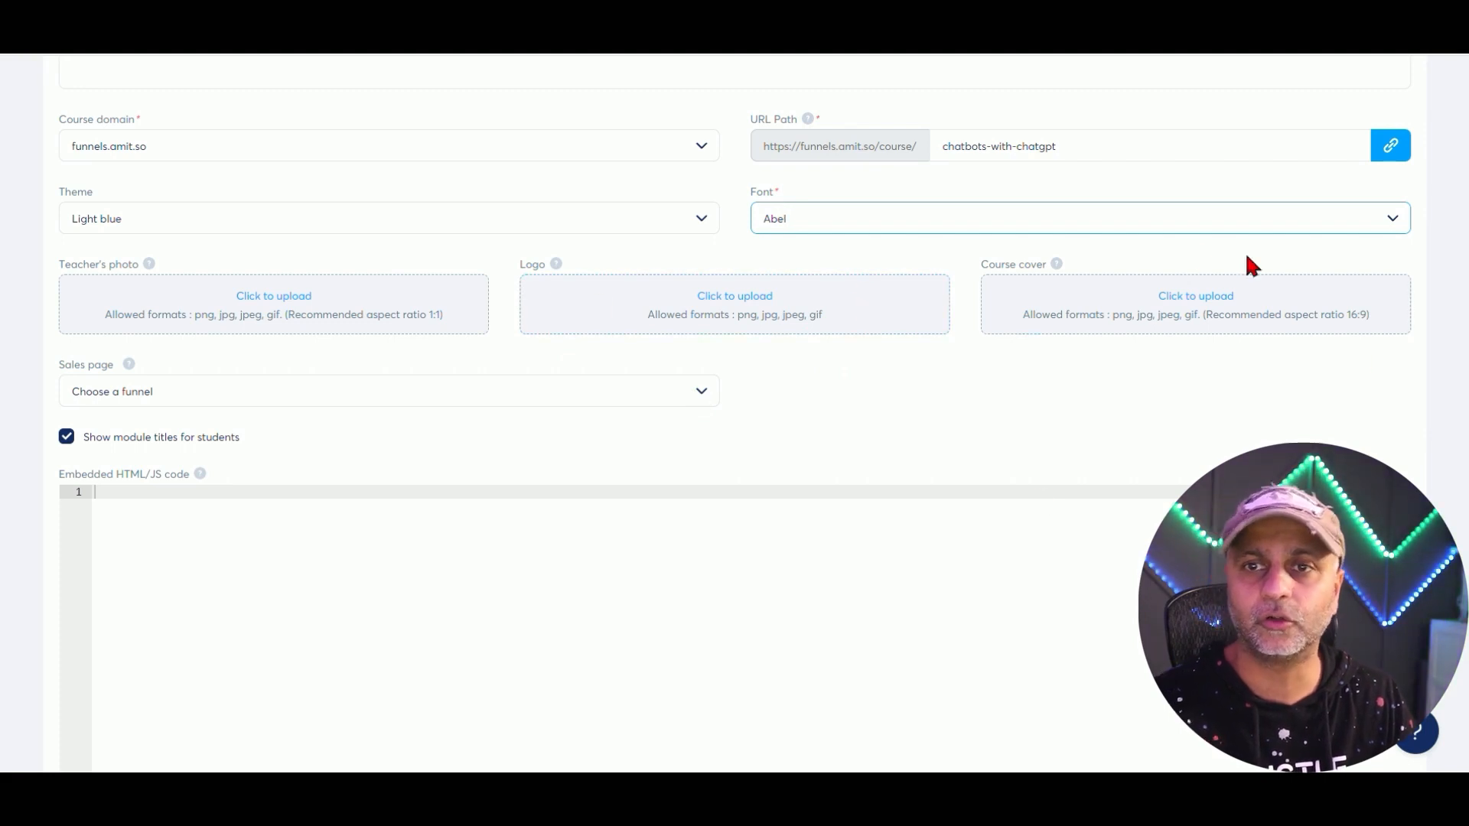
pyautogui.scroll(-1, 299, 325)
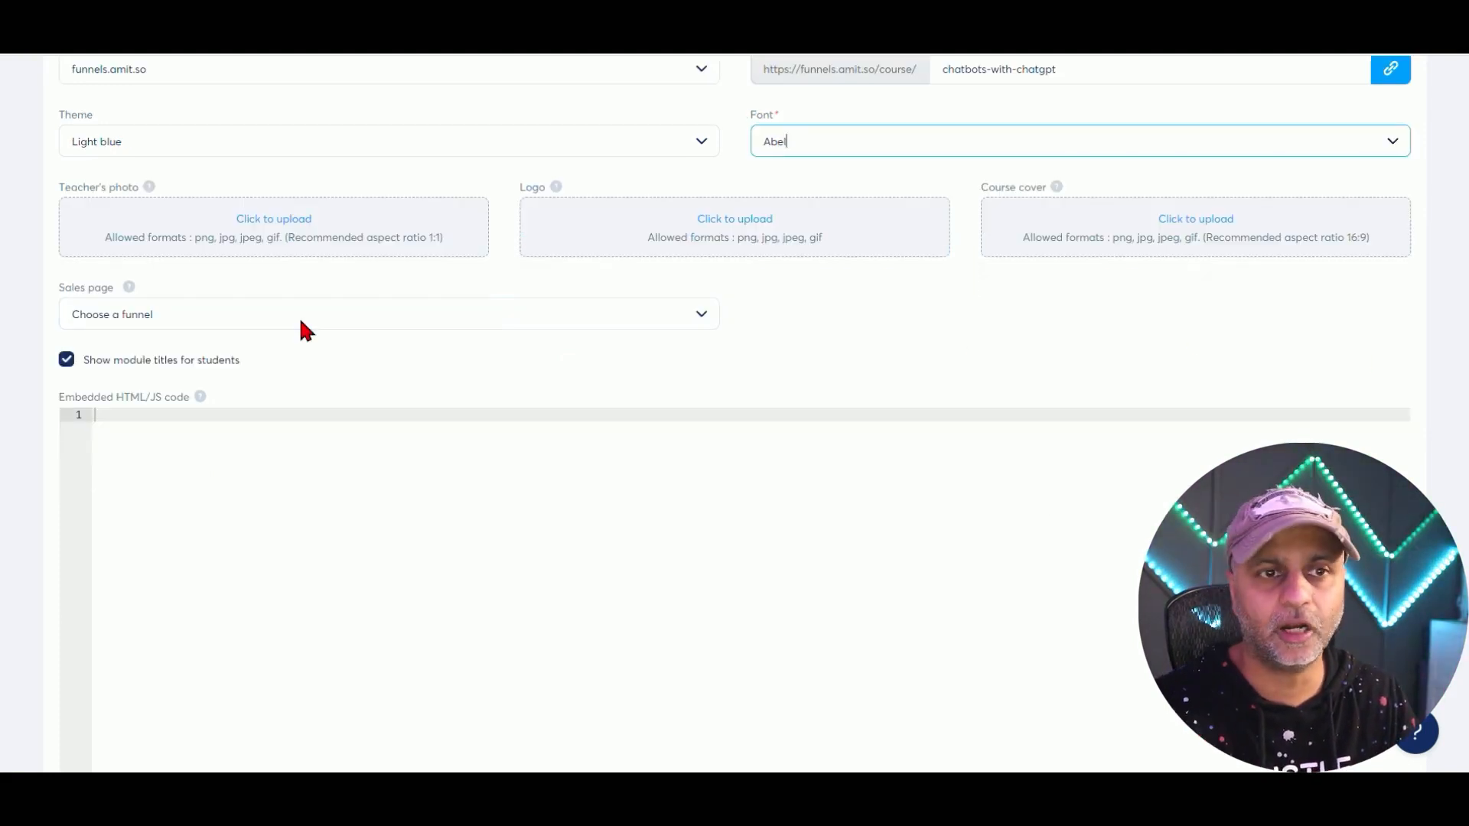
pyautogui.click(300, 321)
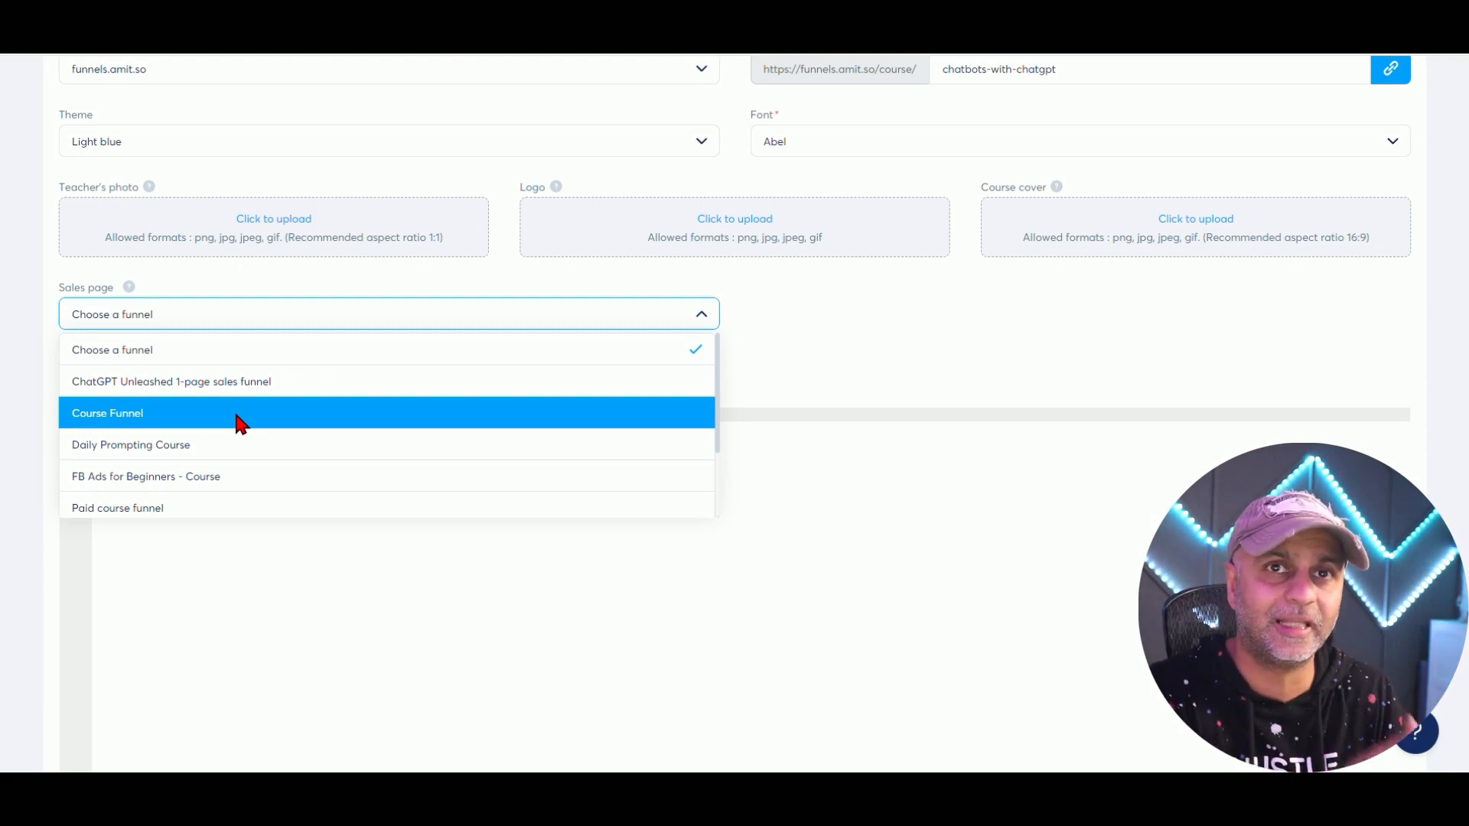
pyautogui.click(413, 352)
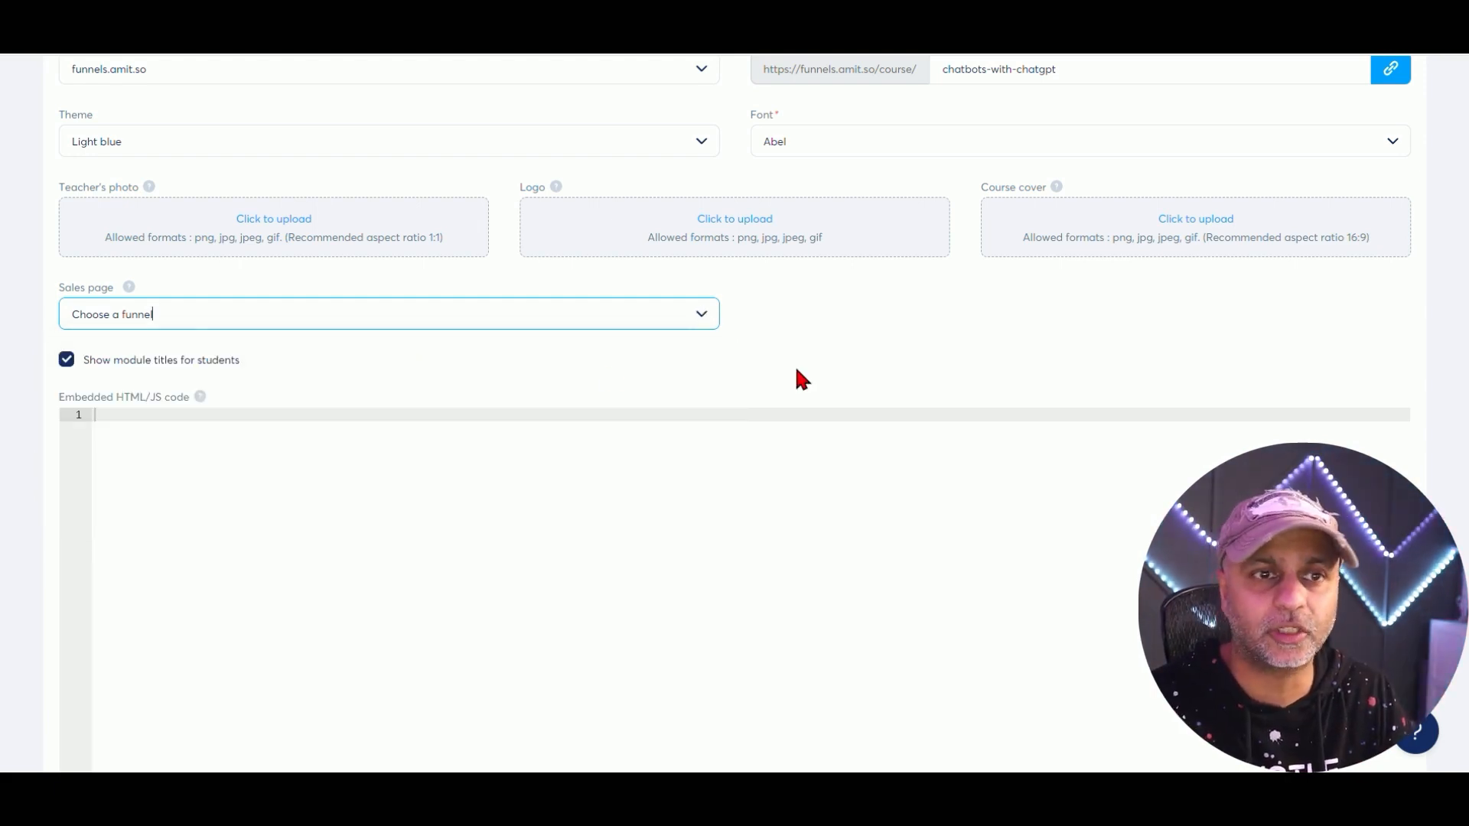
pyautogui.moveTo(127, 288)
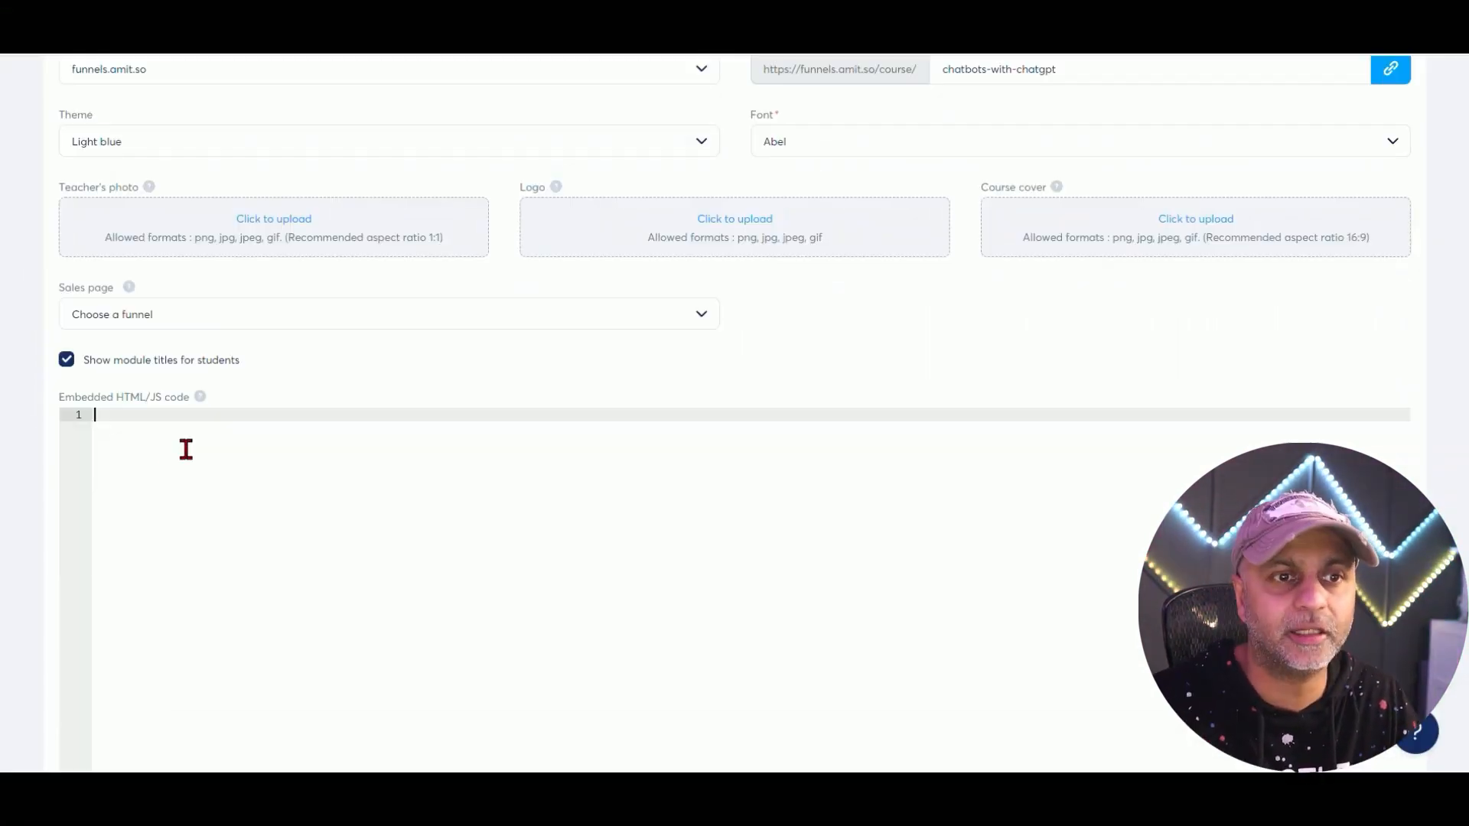
pyautogui.scroll(-1, 275, 429)
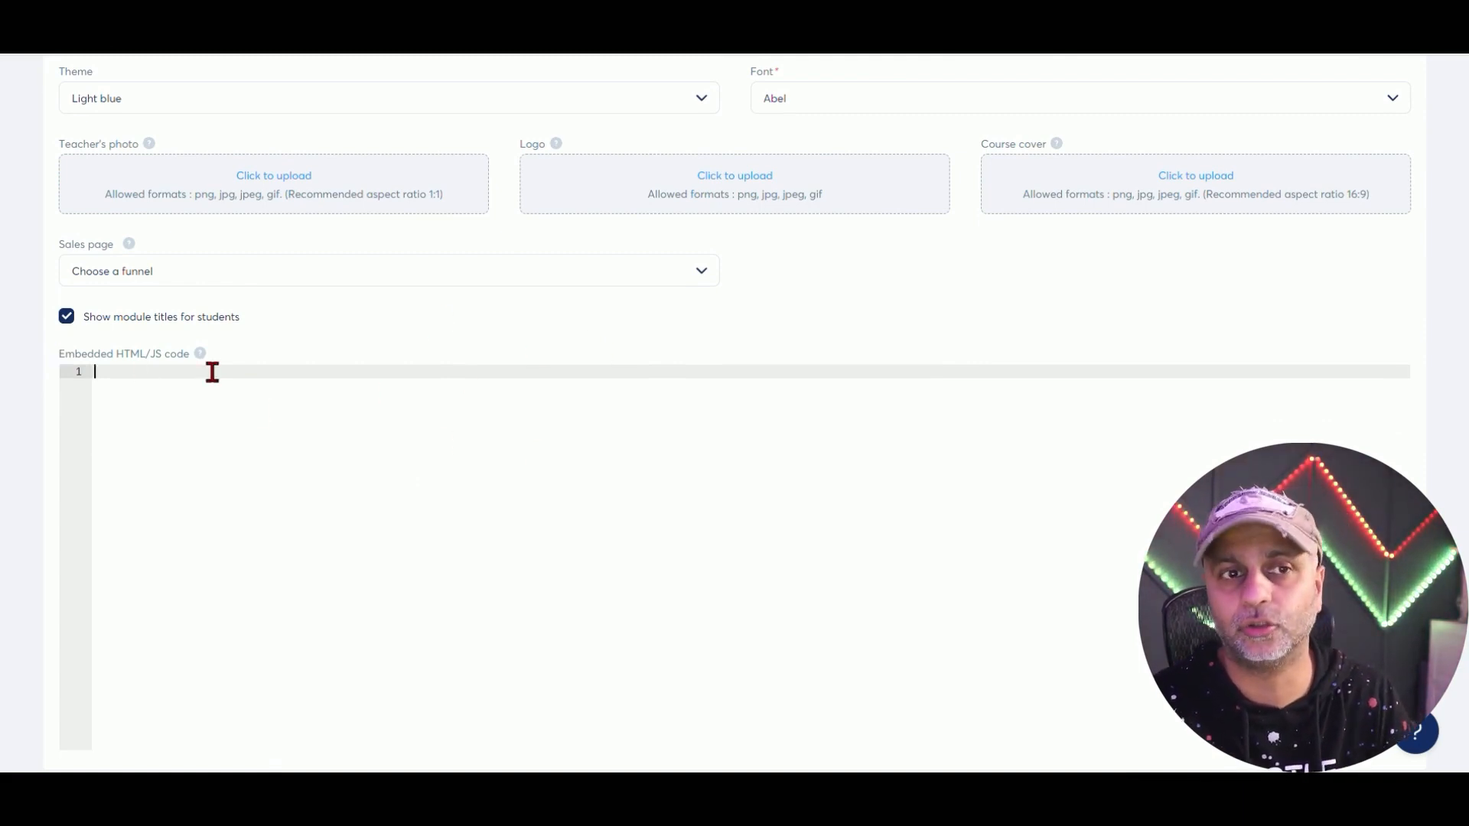
pyautogui.scroll(5, 559, 413)
pyautogui.click(1390, 143)
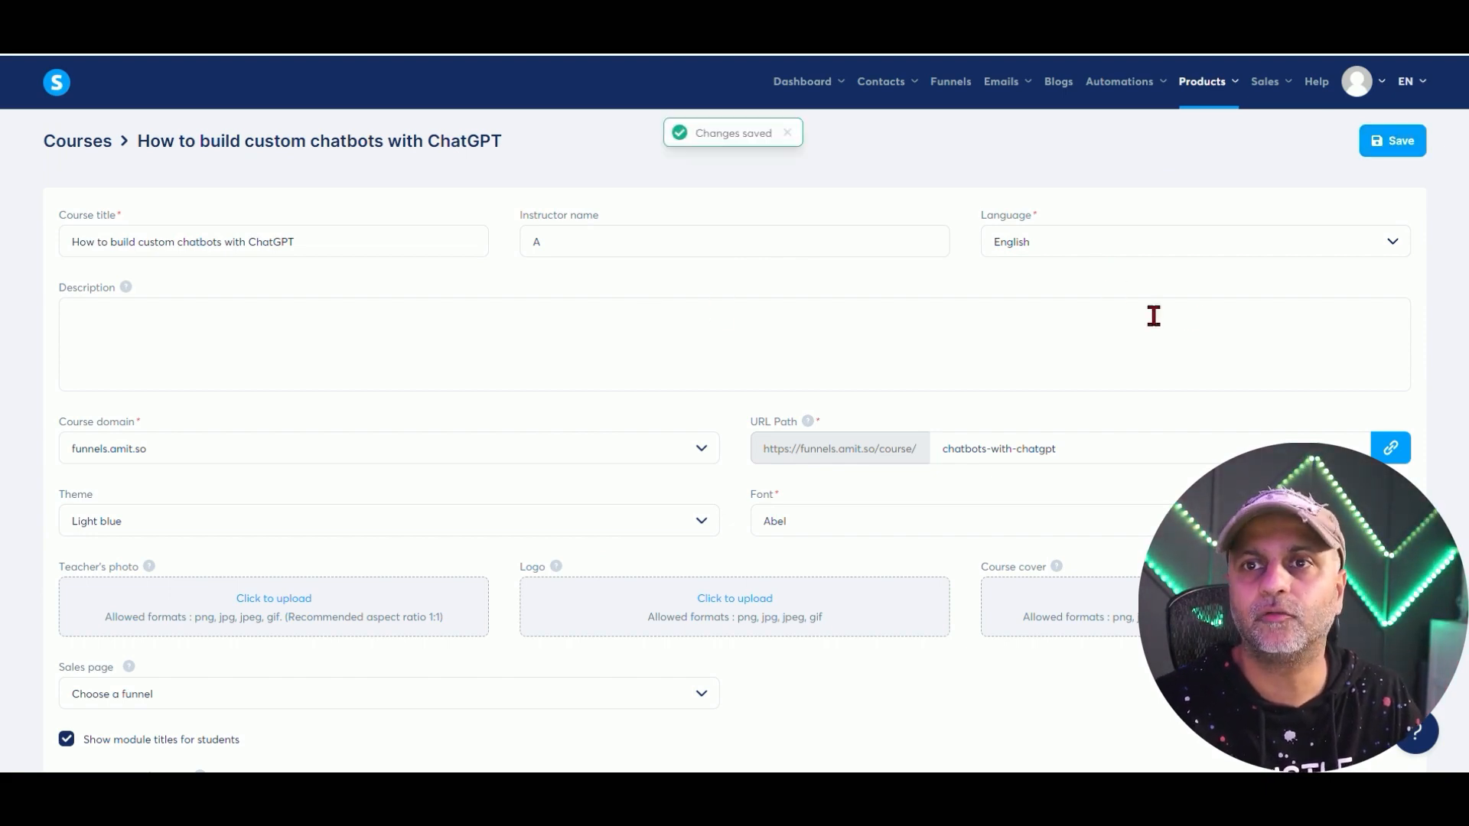
pyautogui.scroll(-5, 1116, 443)
pyautogui.scroll(5, 1113, 496)
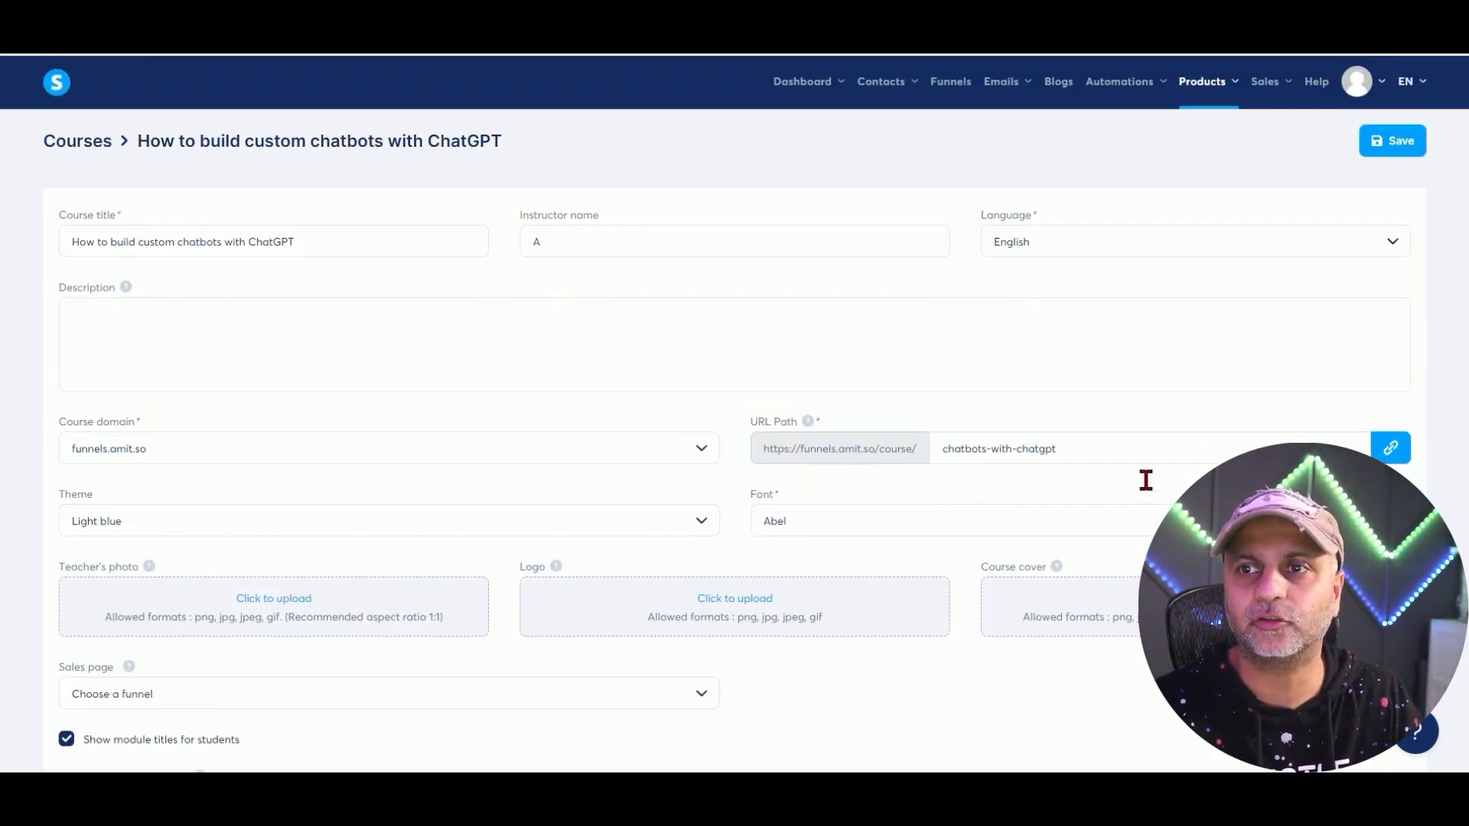
pyautogui.click(91, 139)
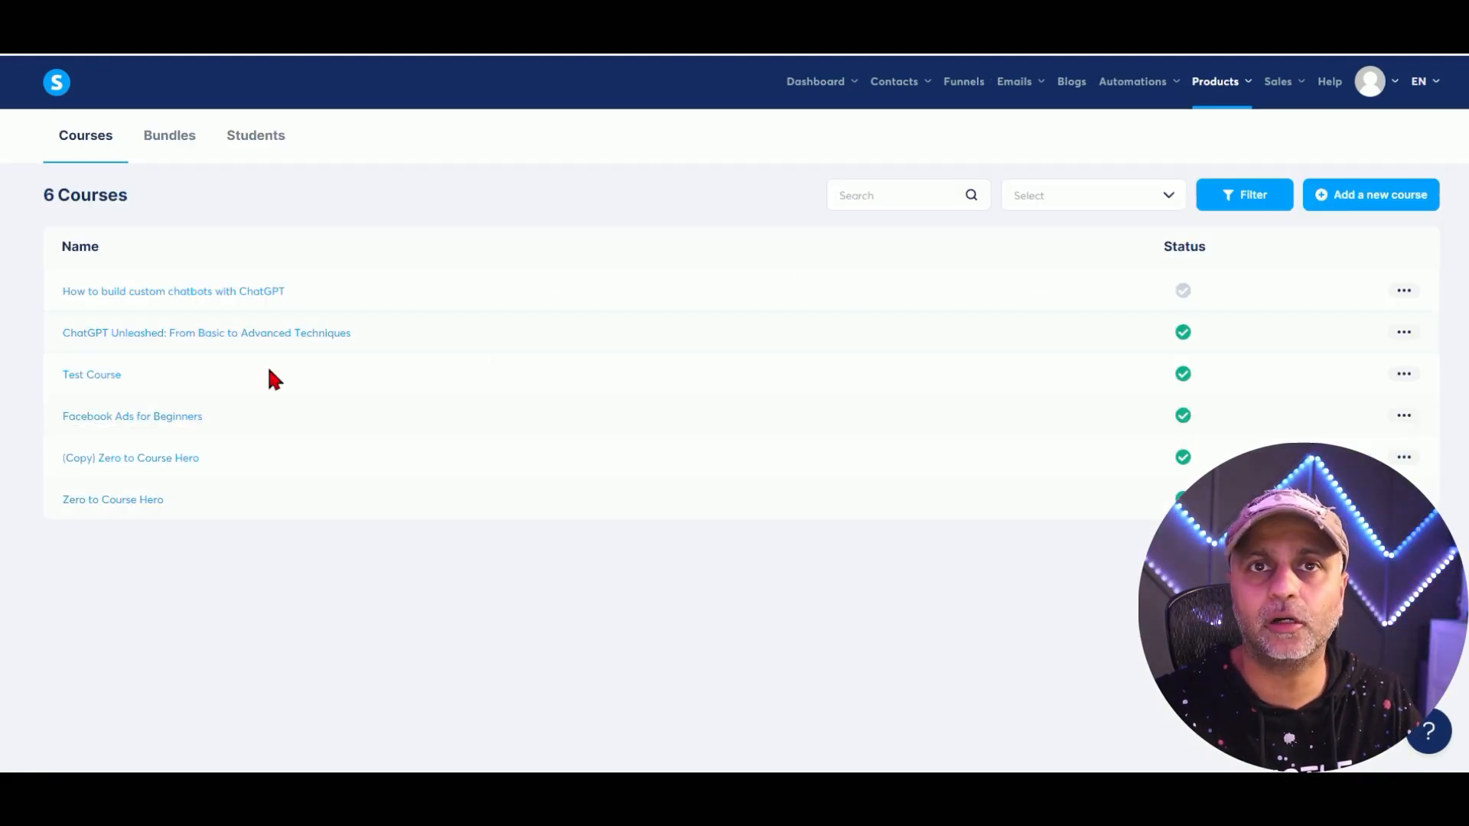
# Open the chatbot course and add a module named Welcome.
pyautogui.click(169, 291)
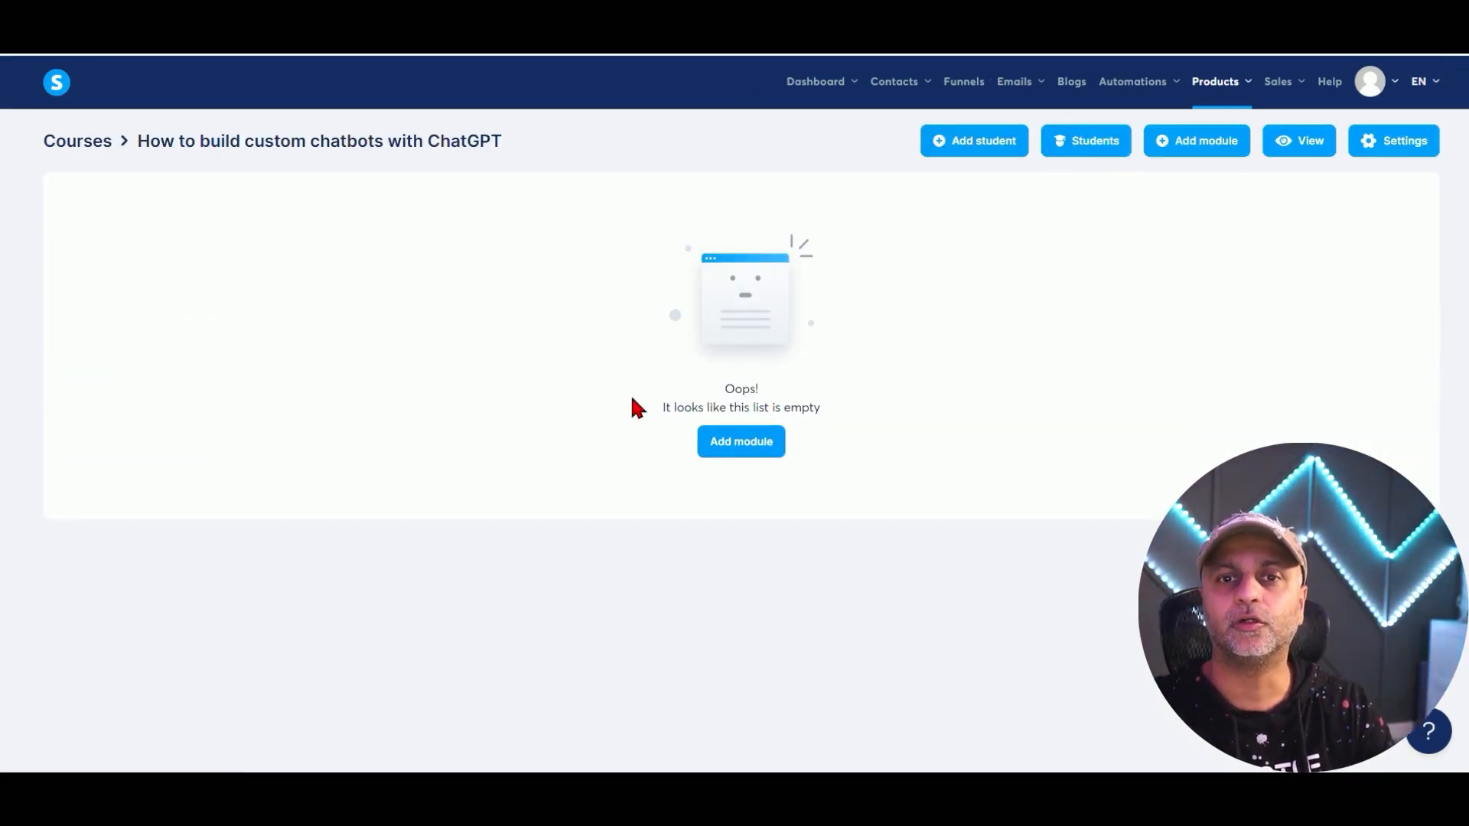
pyautogui.click(759, 448)
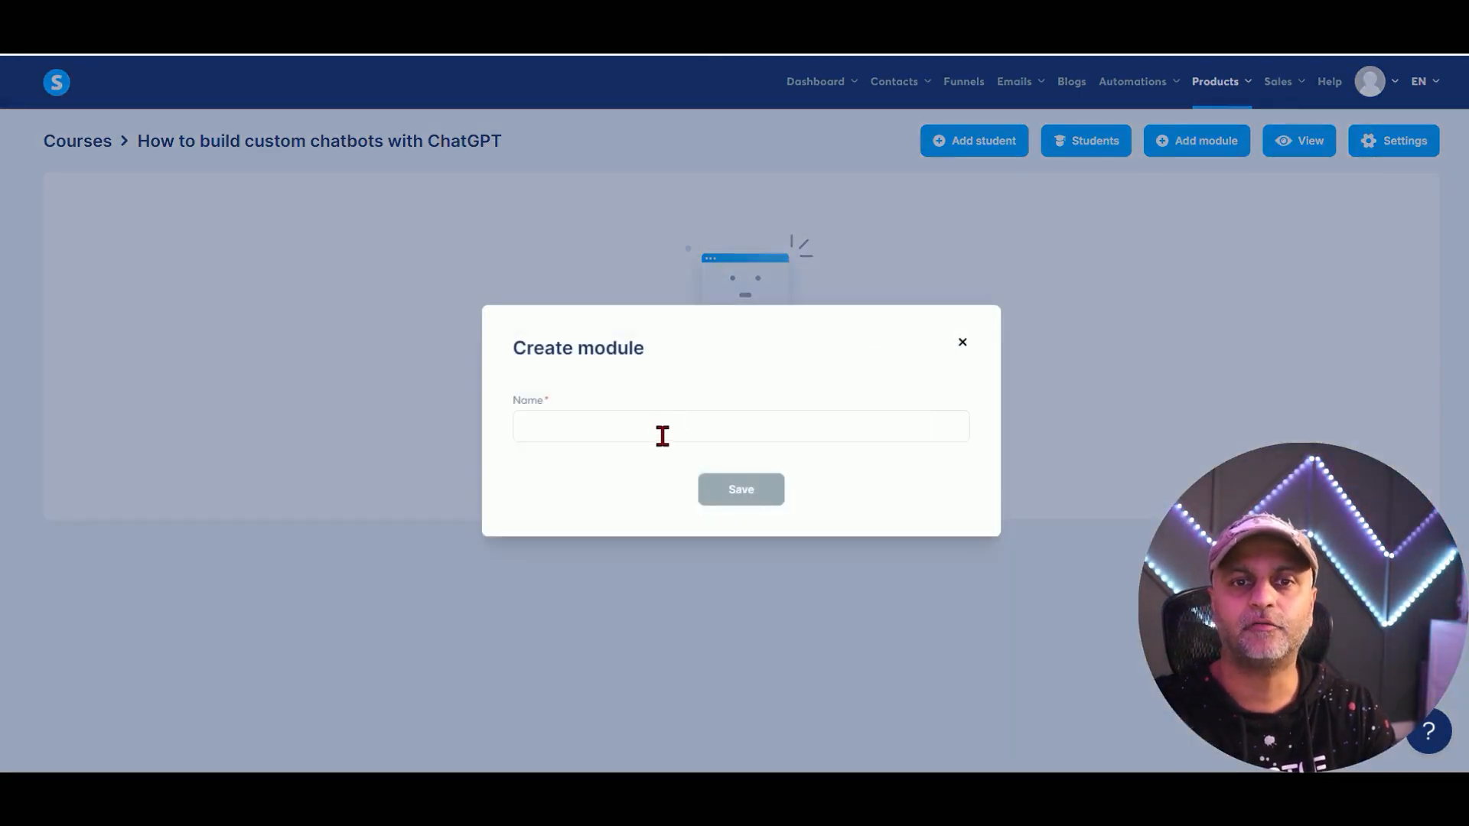
pyautogui.click(660, 436)
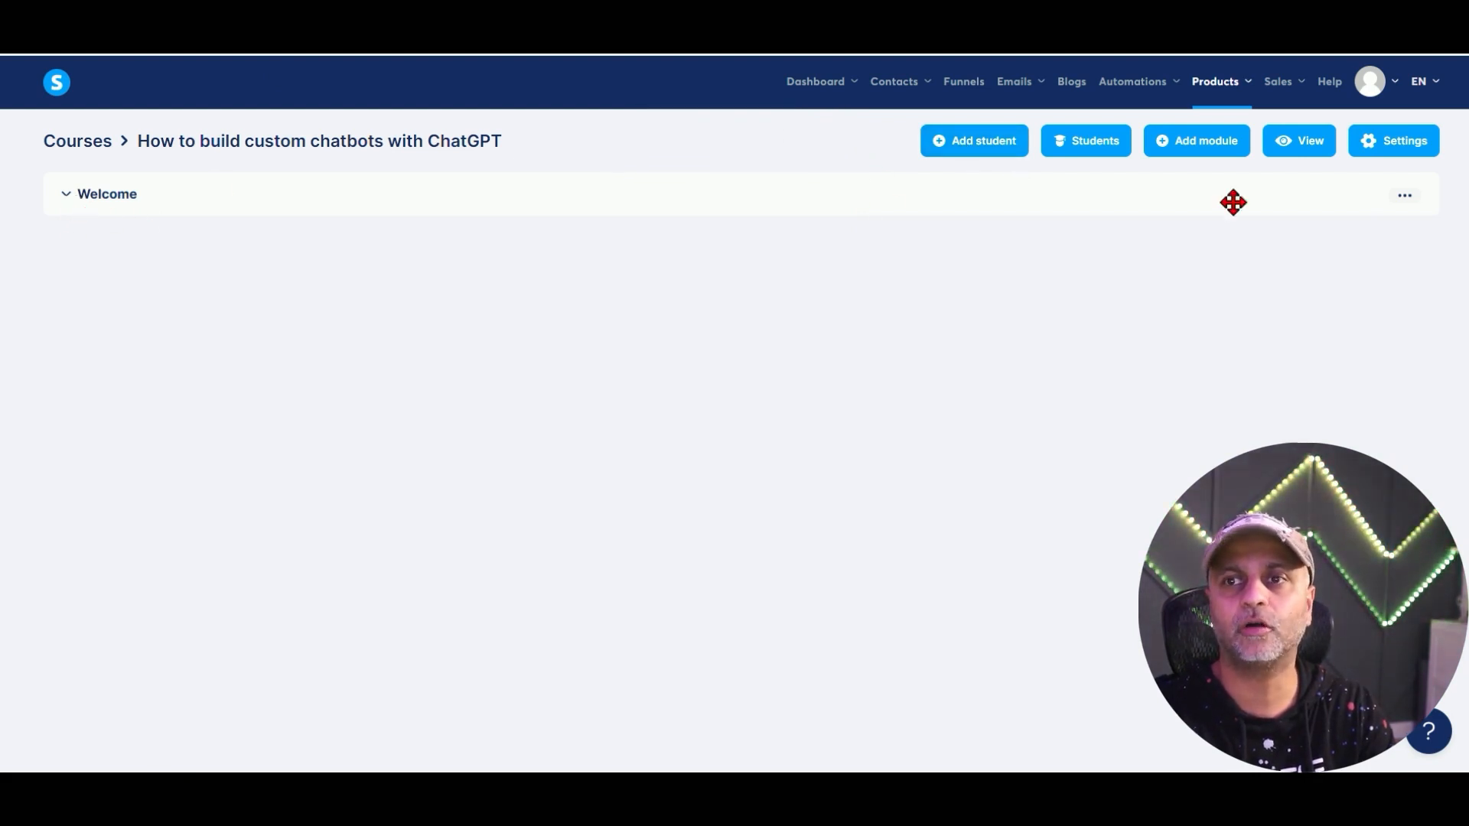
# Save the Welcome module's settings with no sales page, then add a ChatGPT Bot Building module.
pyautogui.click(1406, 197)
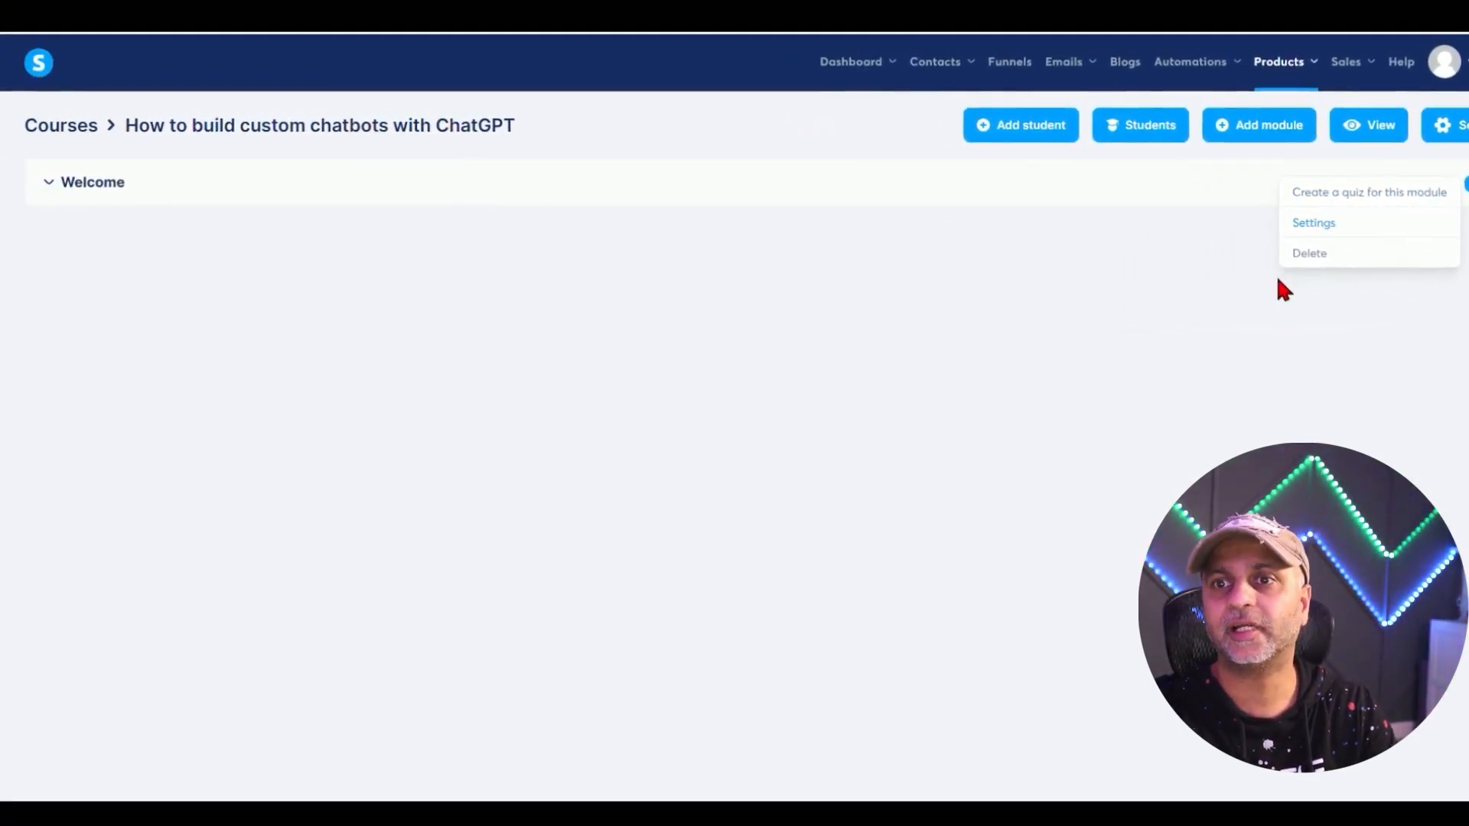
pyautogui.click(1321, 222)
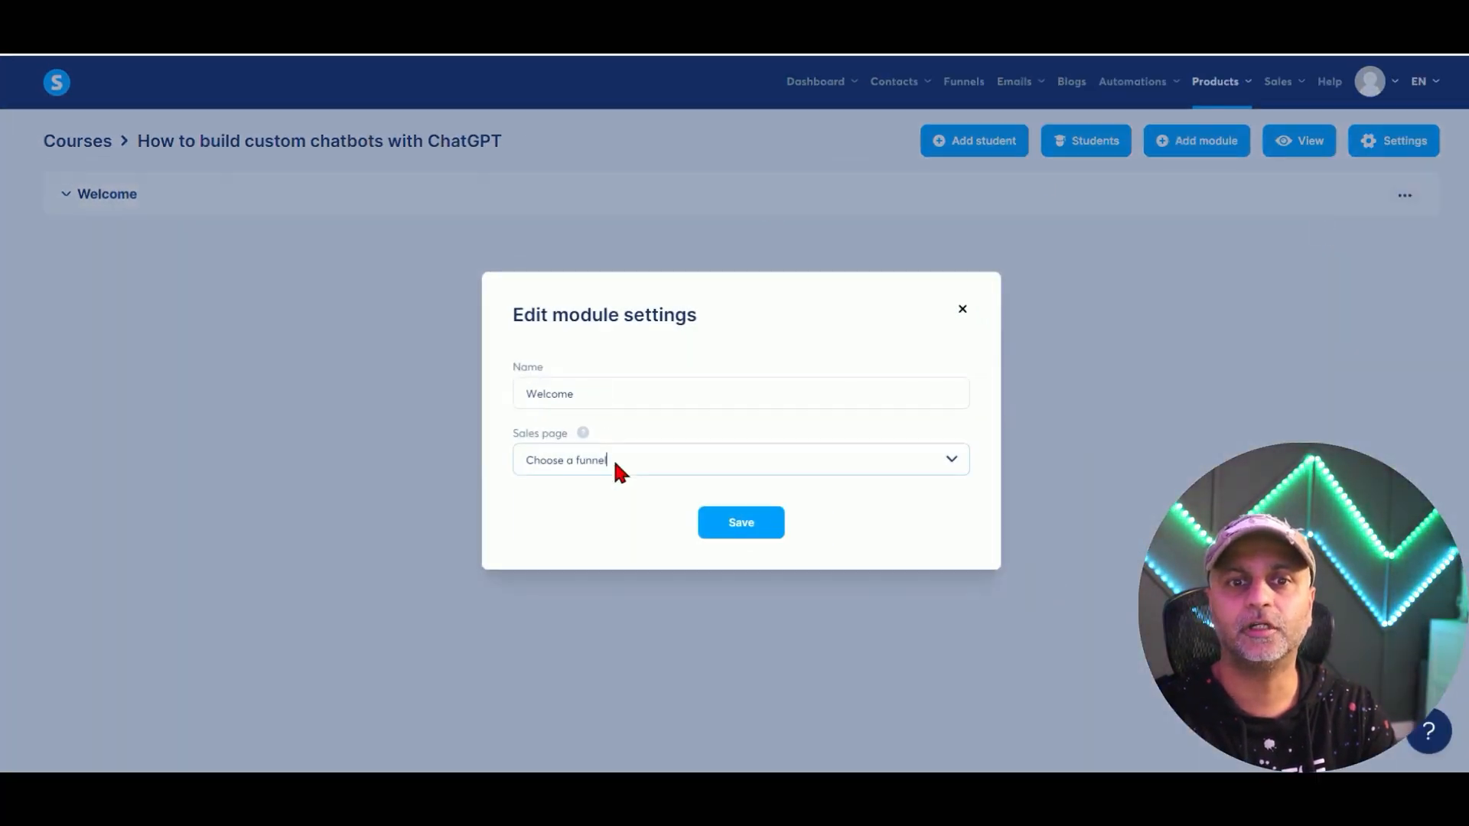
pyautogui.click(654, 471)
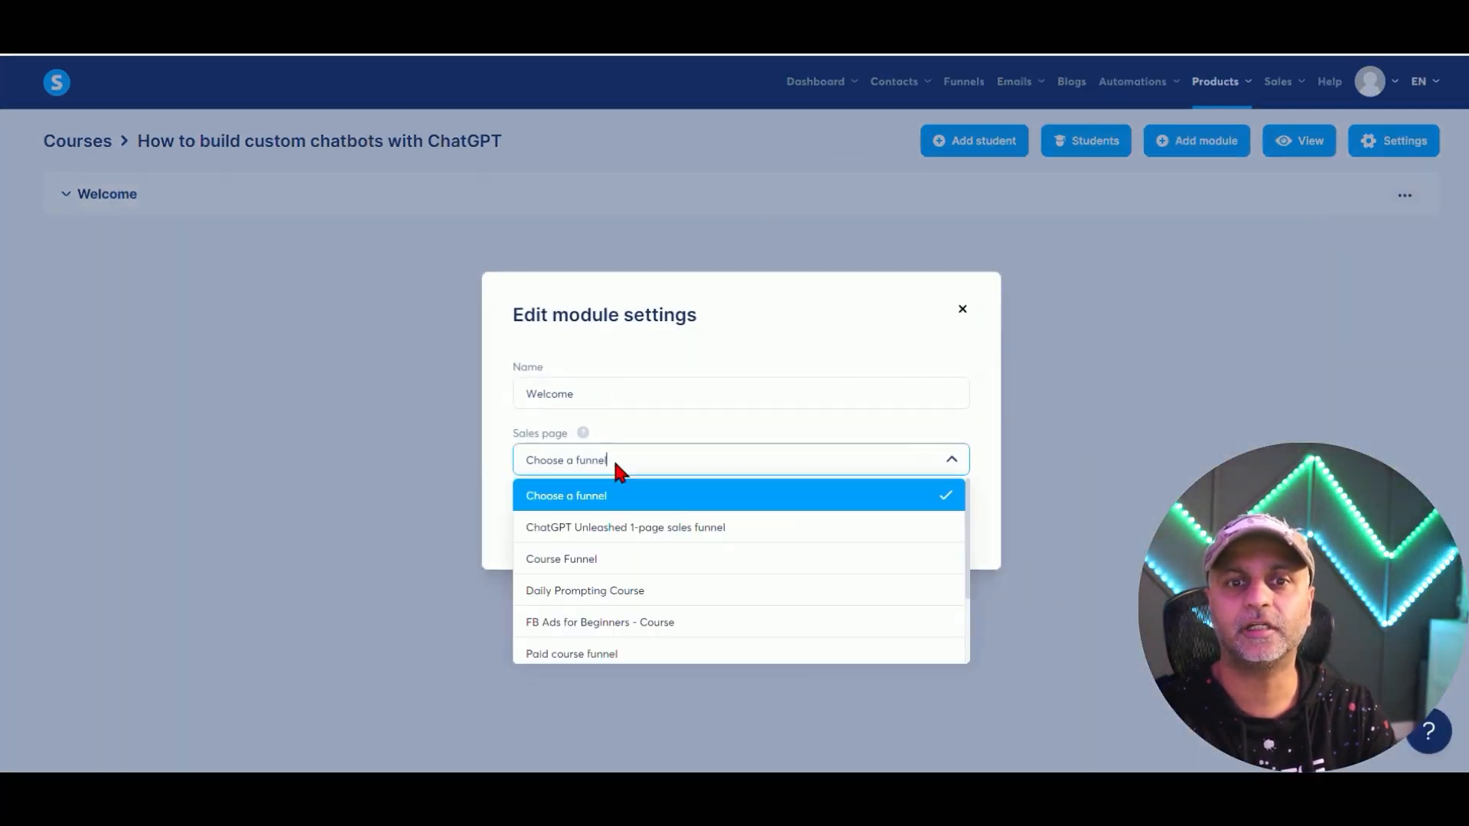
pyautogui.click(696, 408)
pyautogui.click(745, 532)
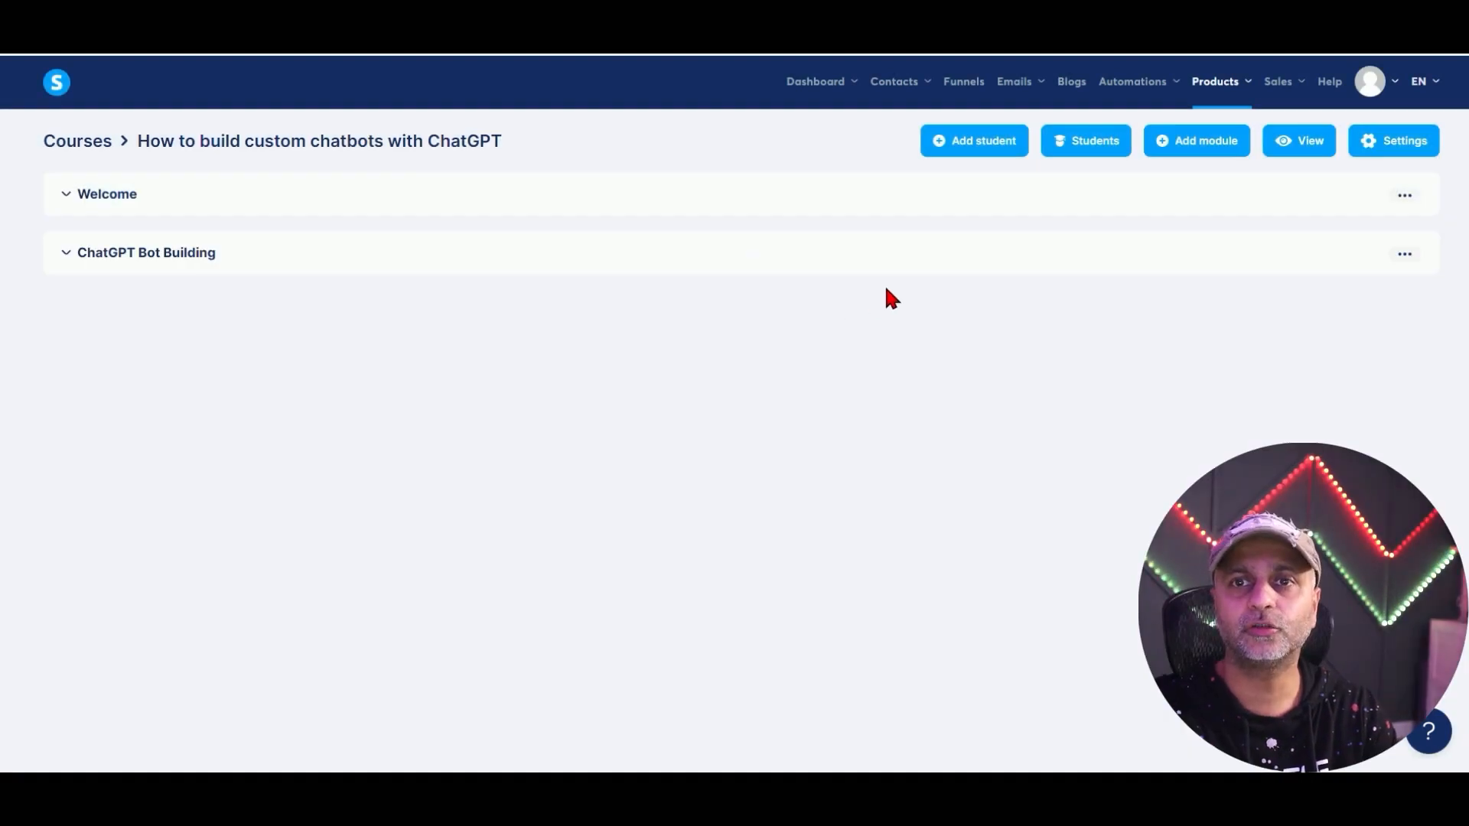
pyautogui.moveTo(852, 146); pyautogui.dragTo(1446, 153)
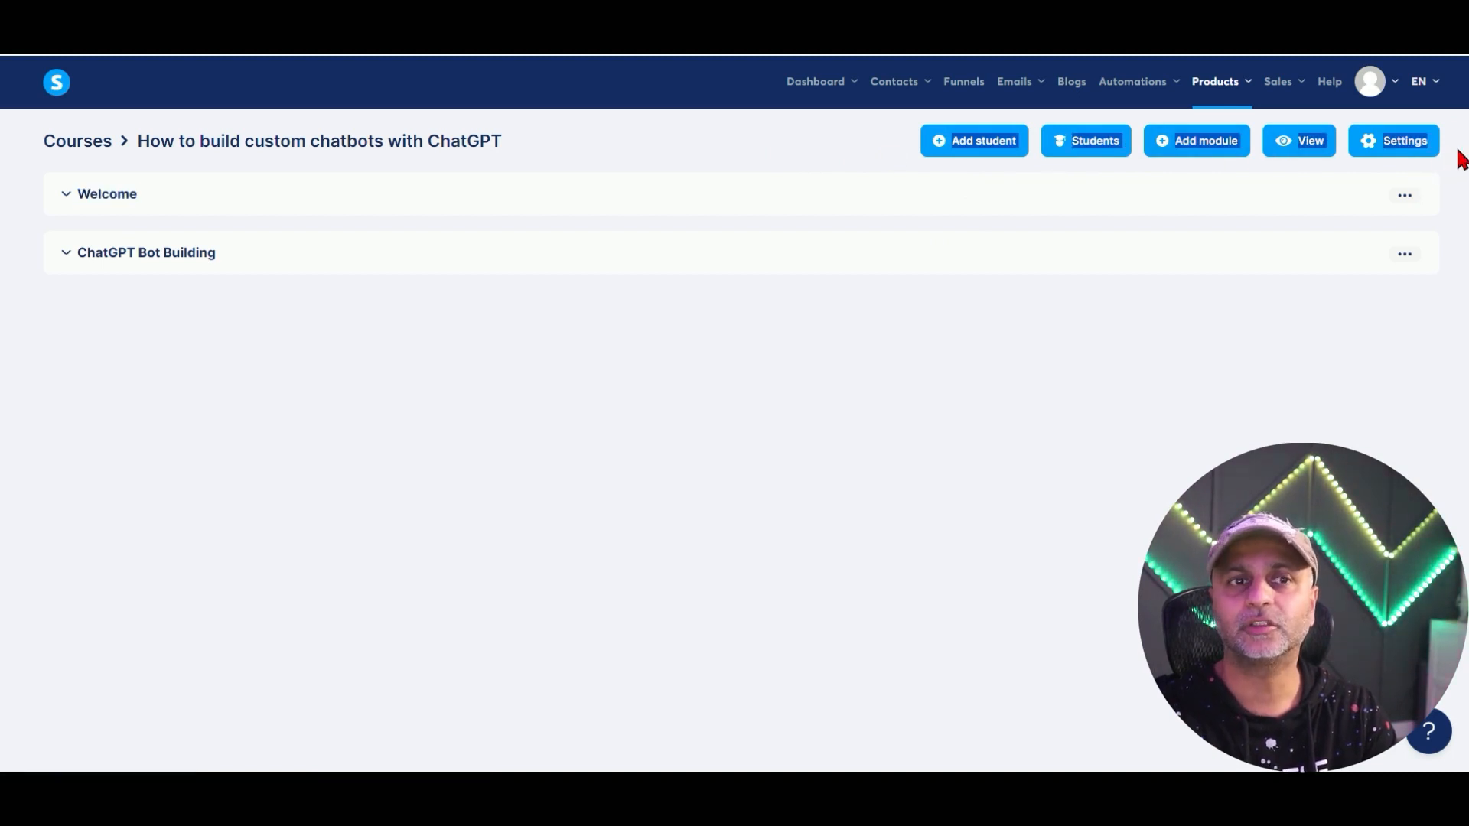
pyautogui.click(1456, 152)
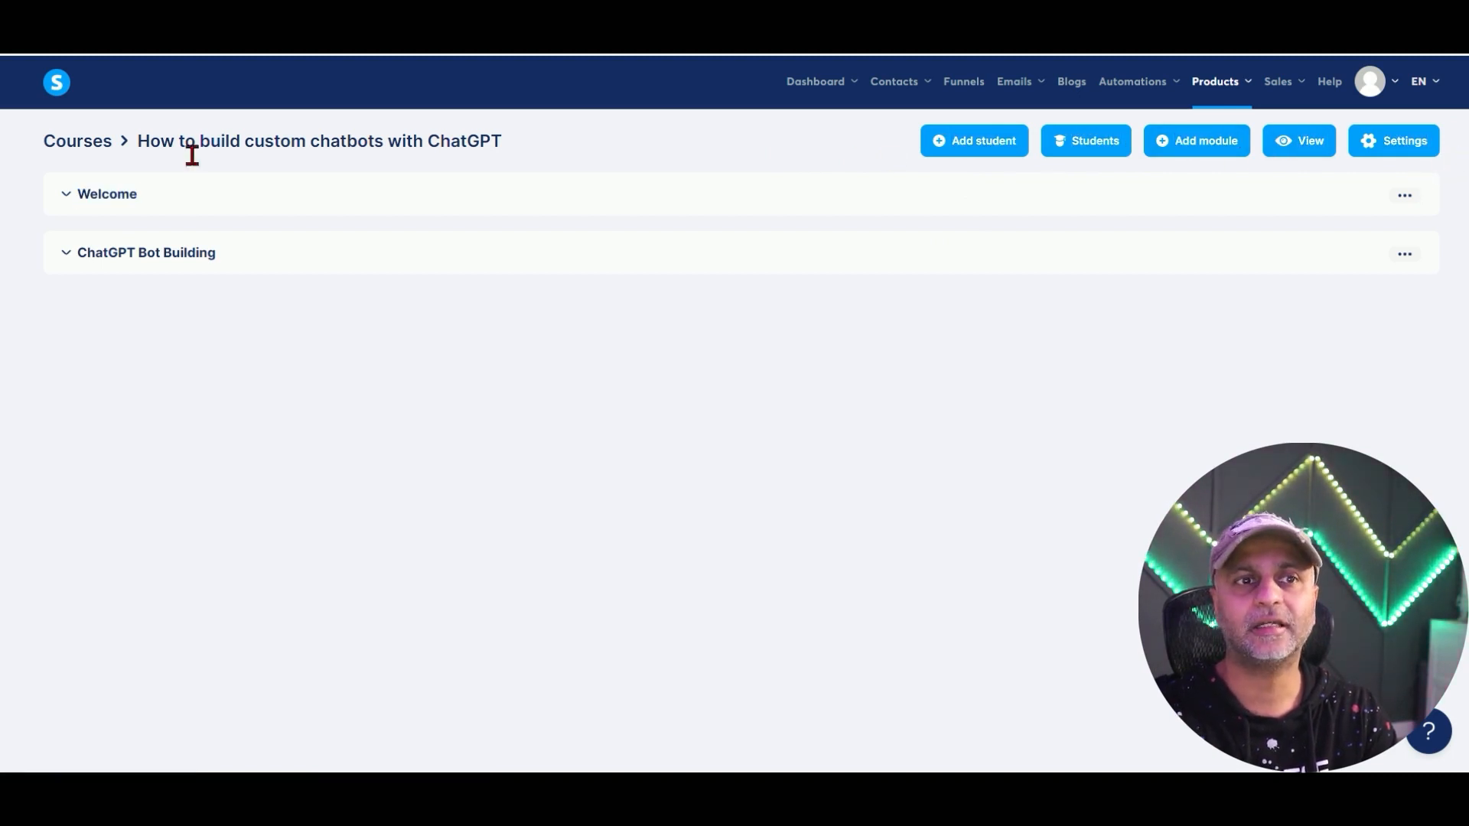
# Add a lecture named 'Welcome to the course' to the Welcome module with delay 0.
pyautogui.click(66, 201)
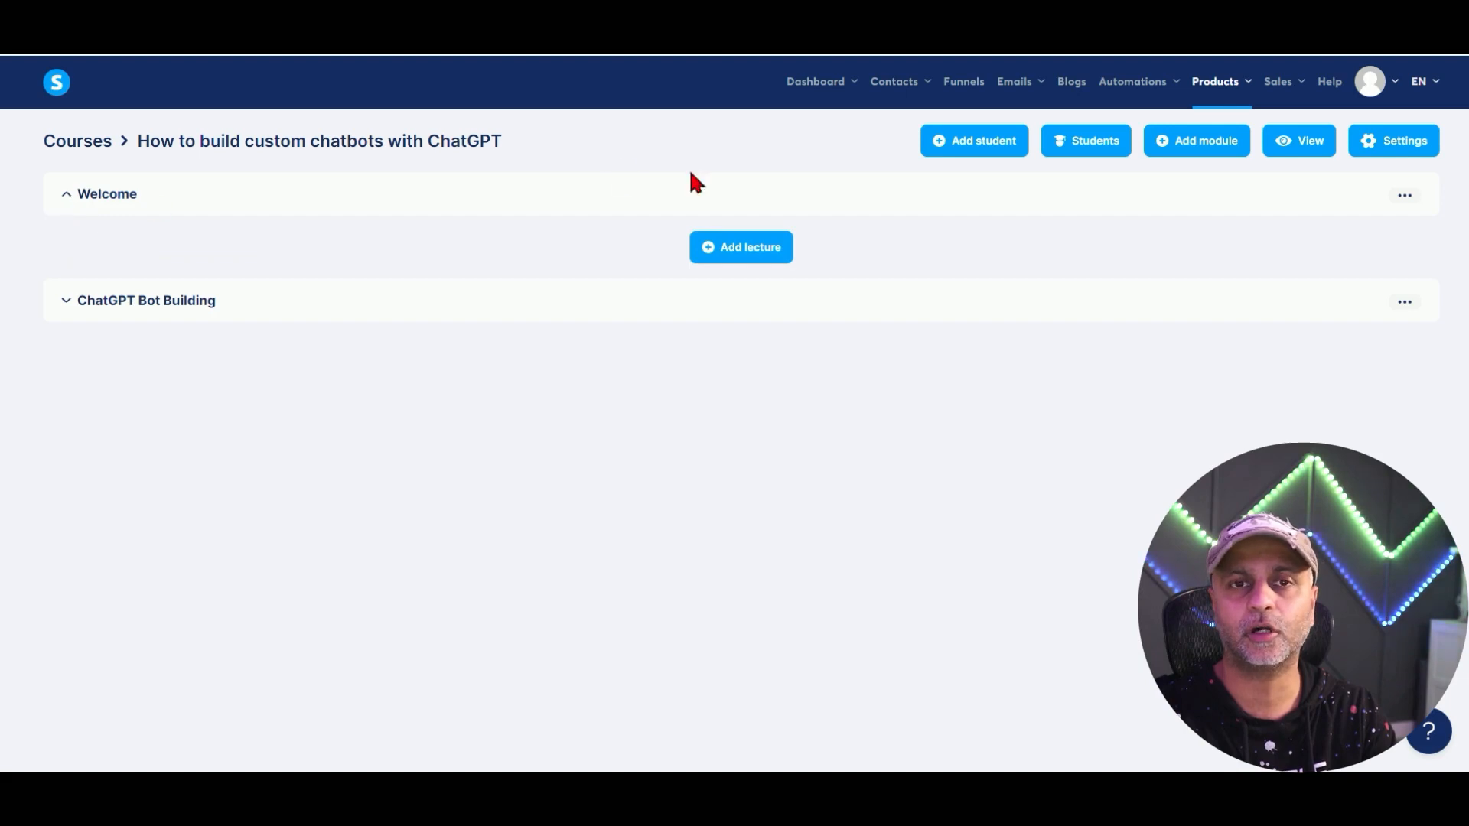
pyautogui.click(736, 251)
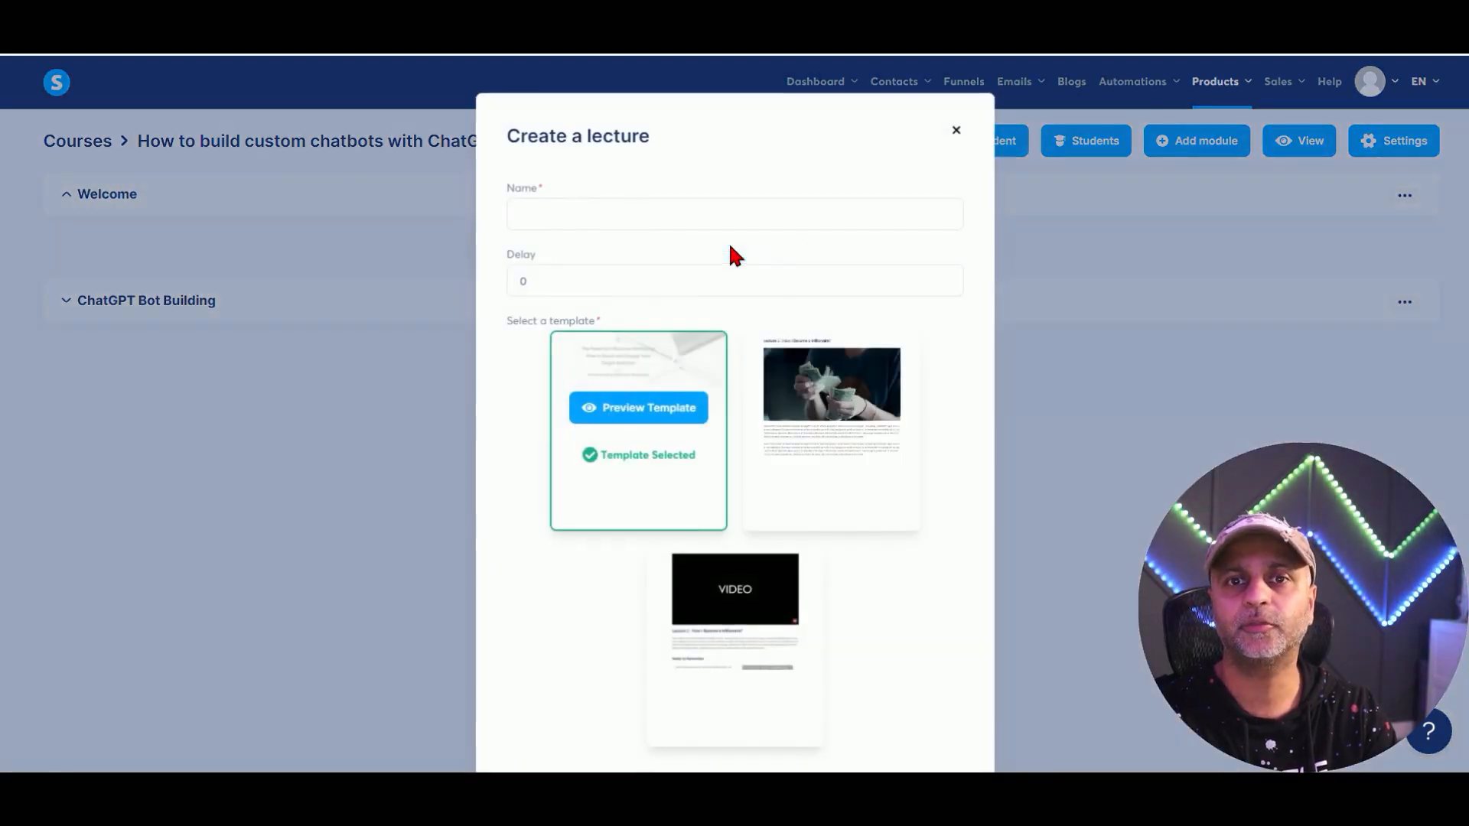
pyautogui.click(566, 208)
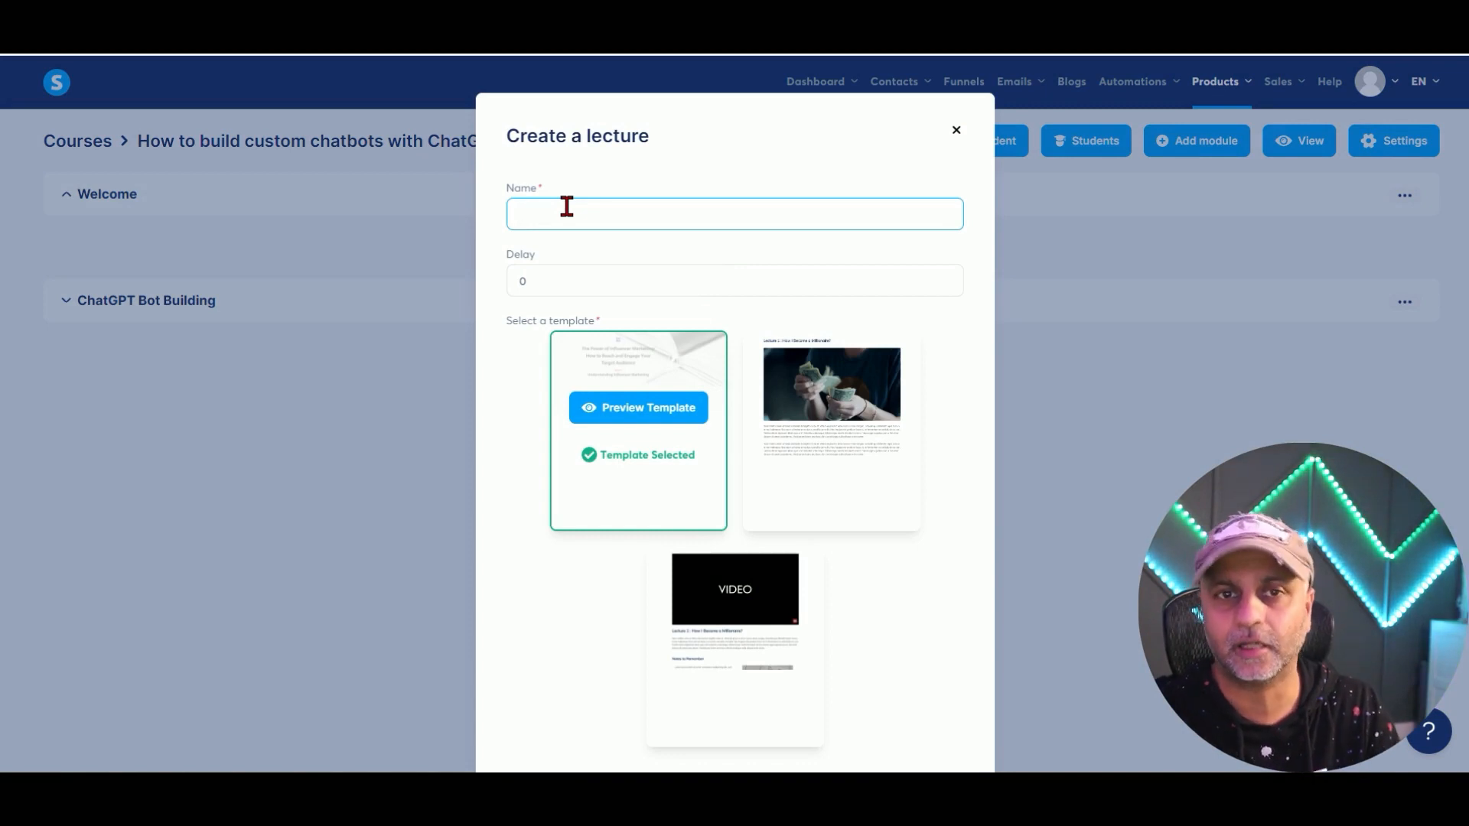
pyautogui.write('Welcome to the course')
pyautogui.press('Tab')
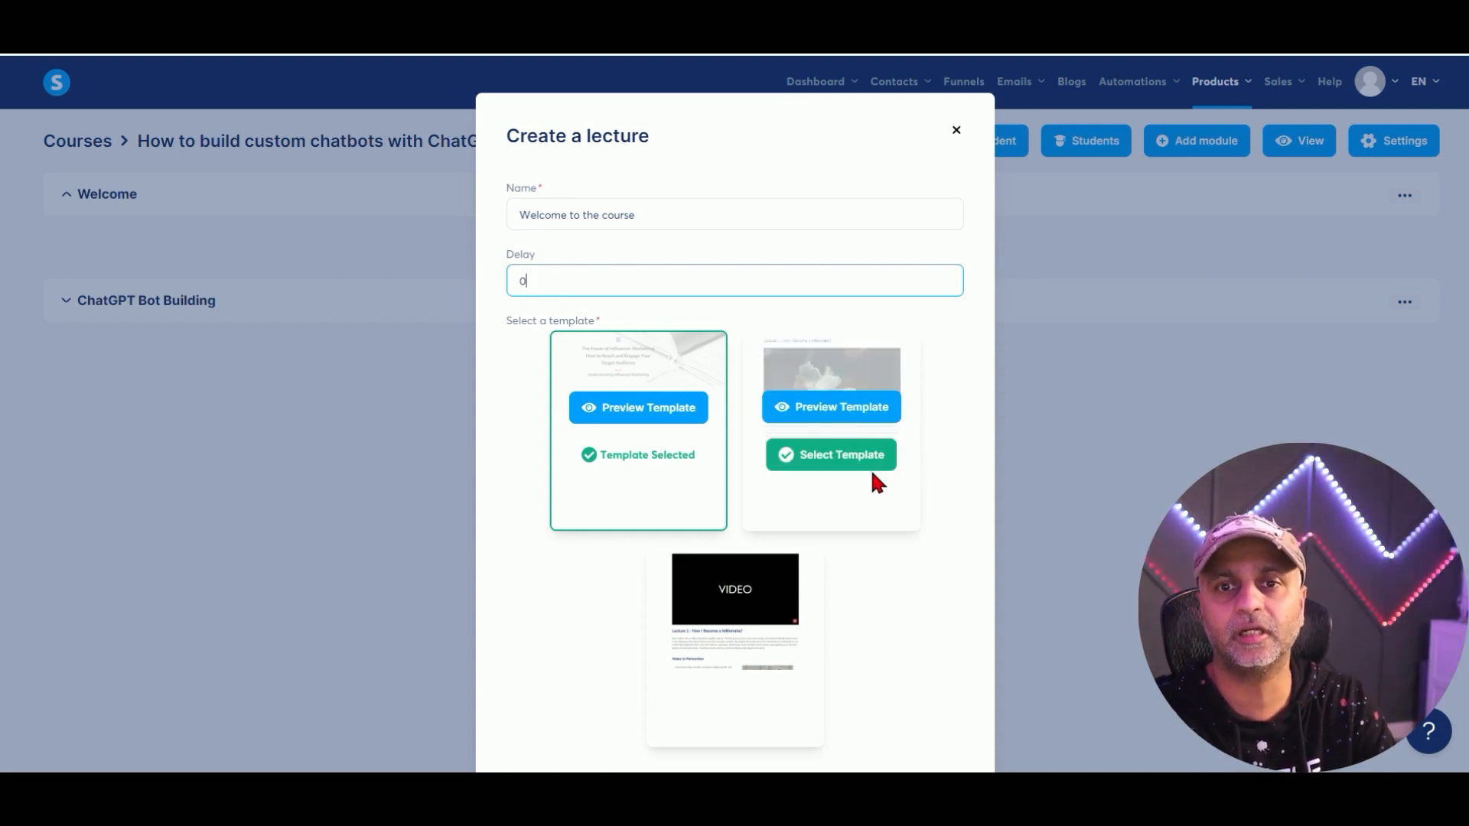
pyautogui.scroll(-2, 944, 455)
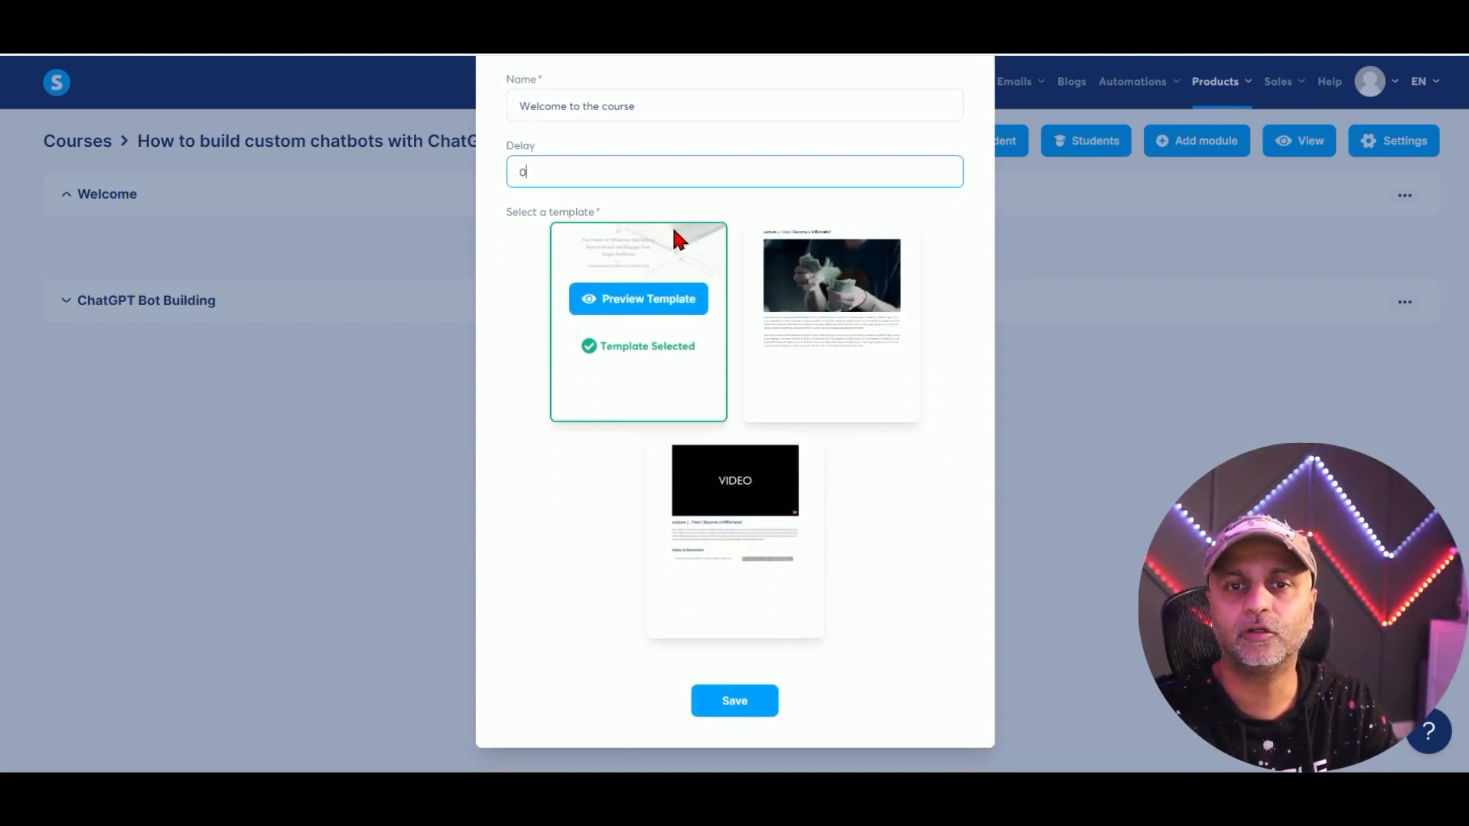
pyautogui.click(838, 258)
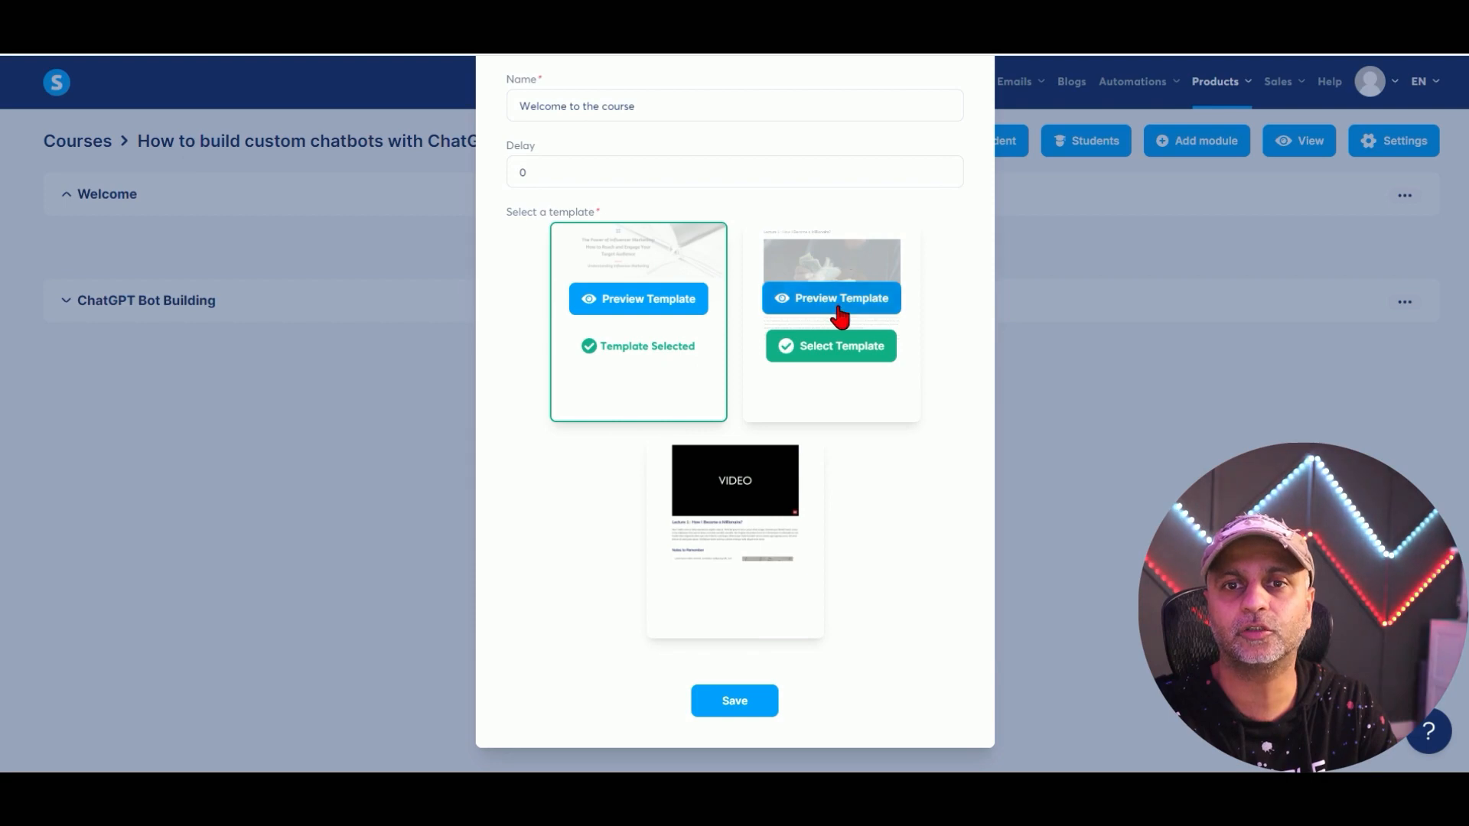
# Choose the second page template for the lecture, preview the first, and save.
pyautogui.click(890, 355)
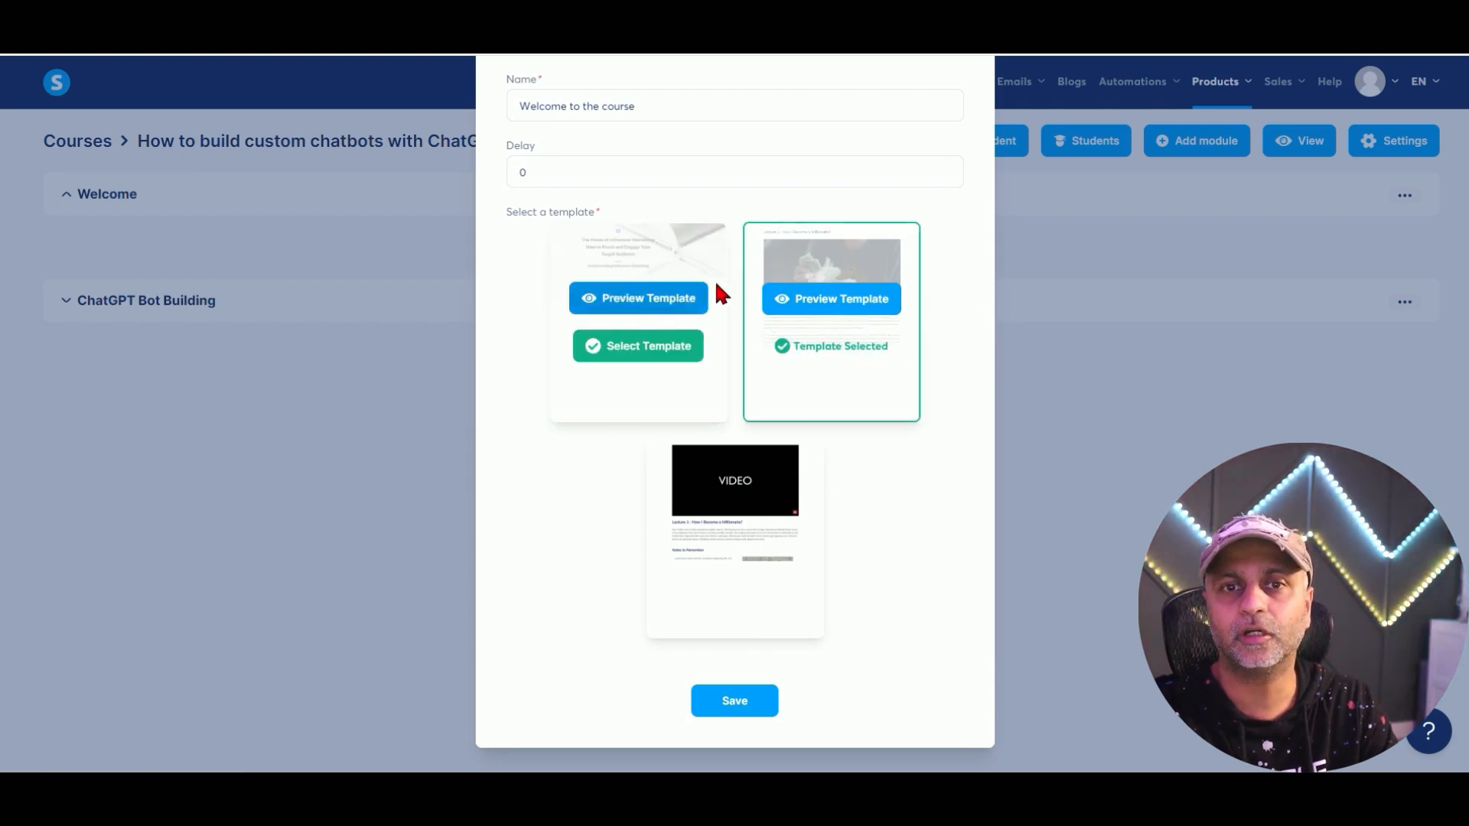
pyautogui.moveTo(769, 456)
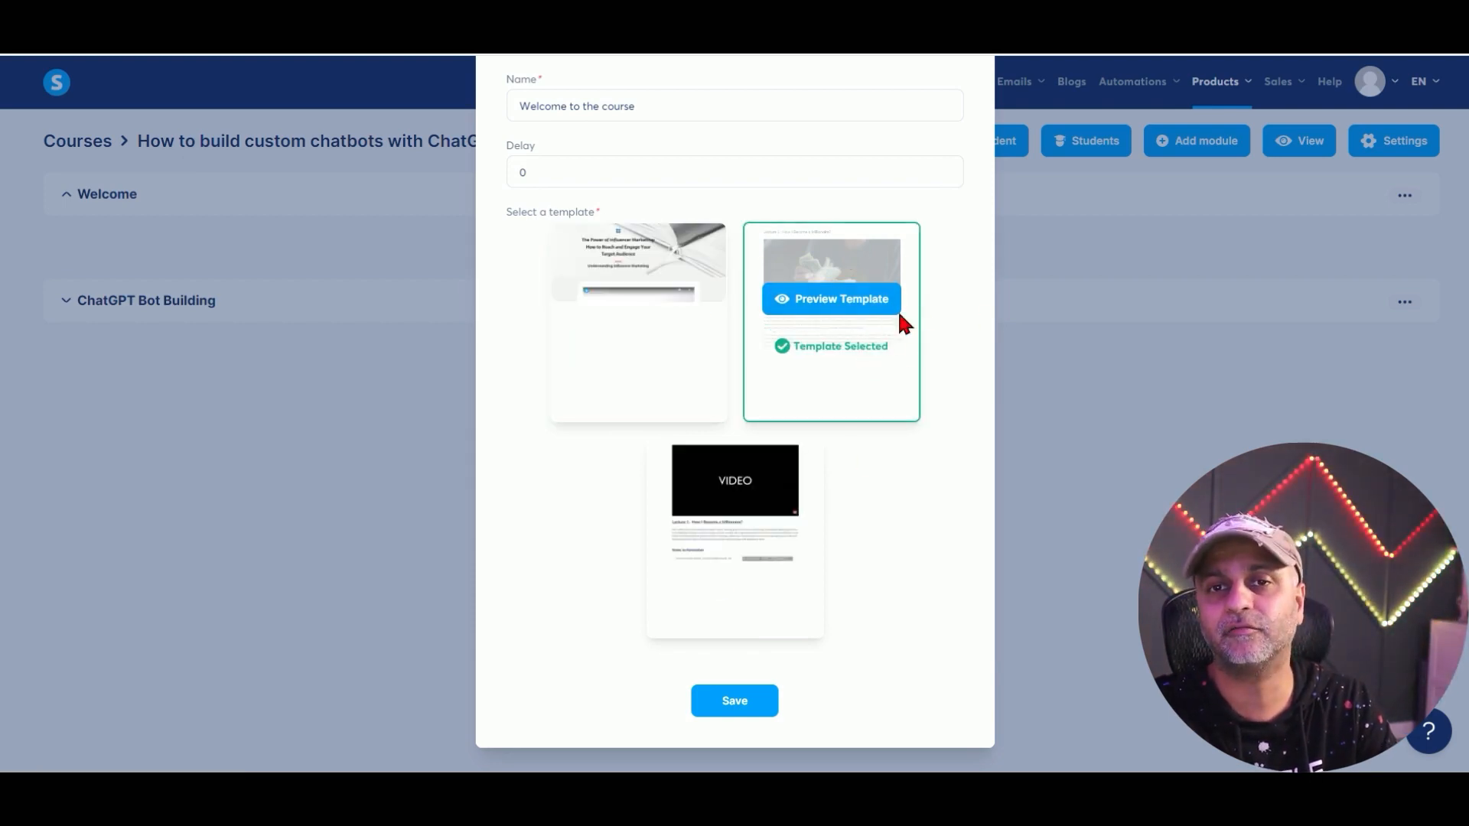
pyautogui.click(654, 308)
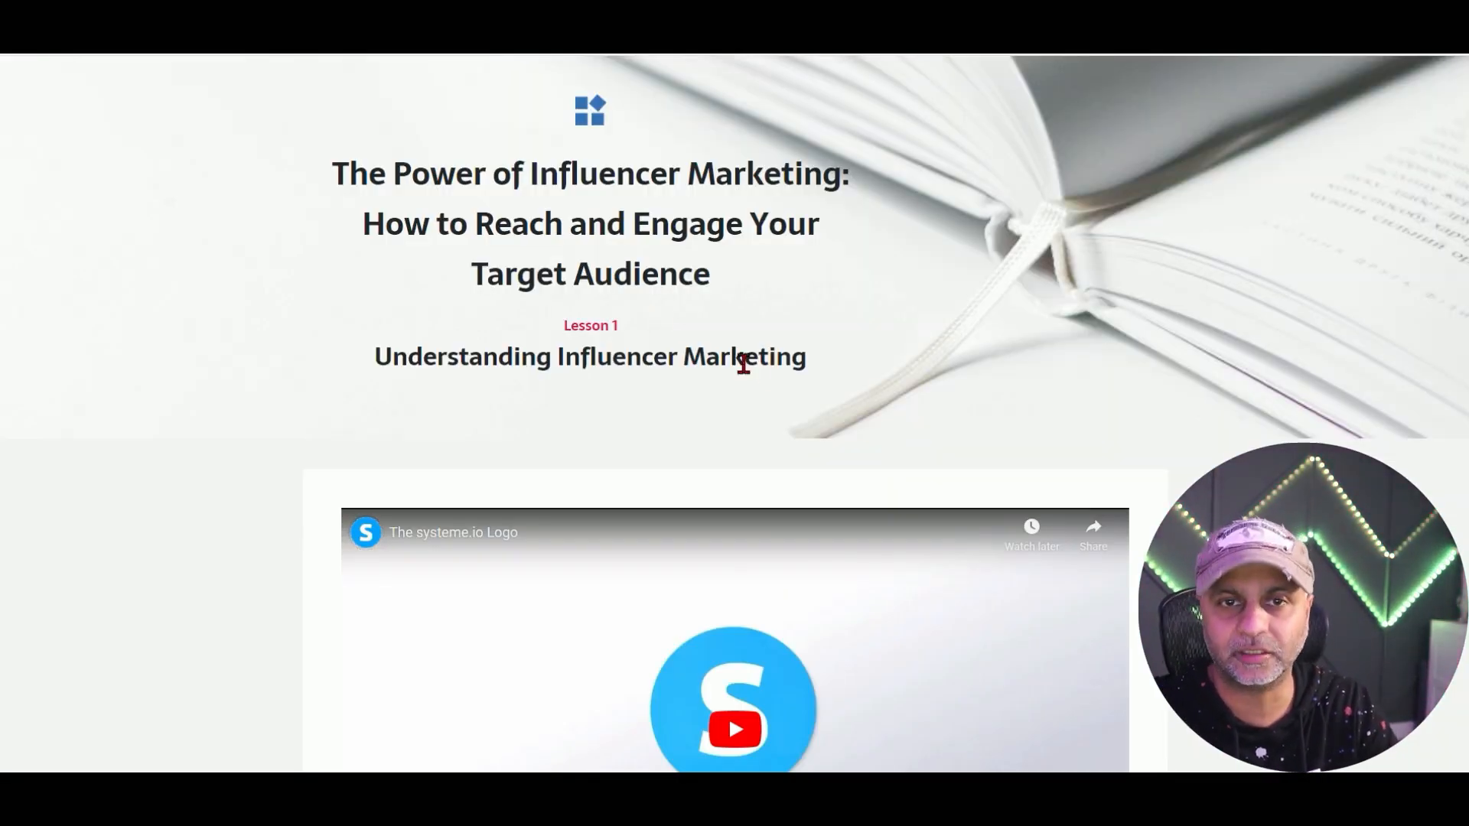
pyautogui.scroll(-20, 741, 361)
pyautogui.scroll(-2, 819, 374)
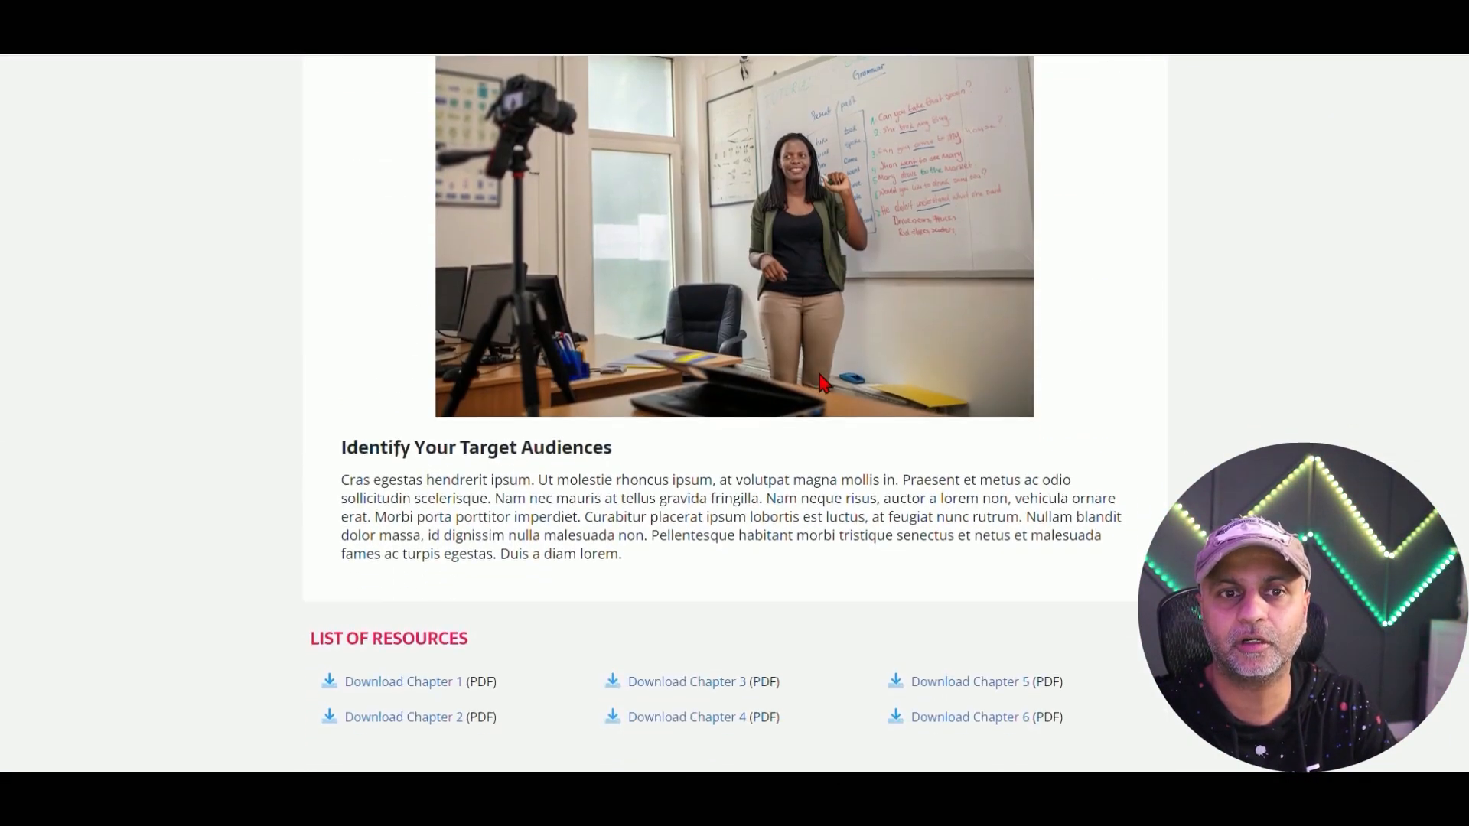
pyautogui.scroll(15, 823, 346)
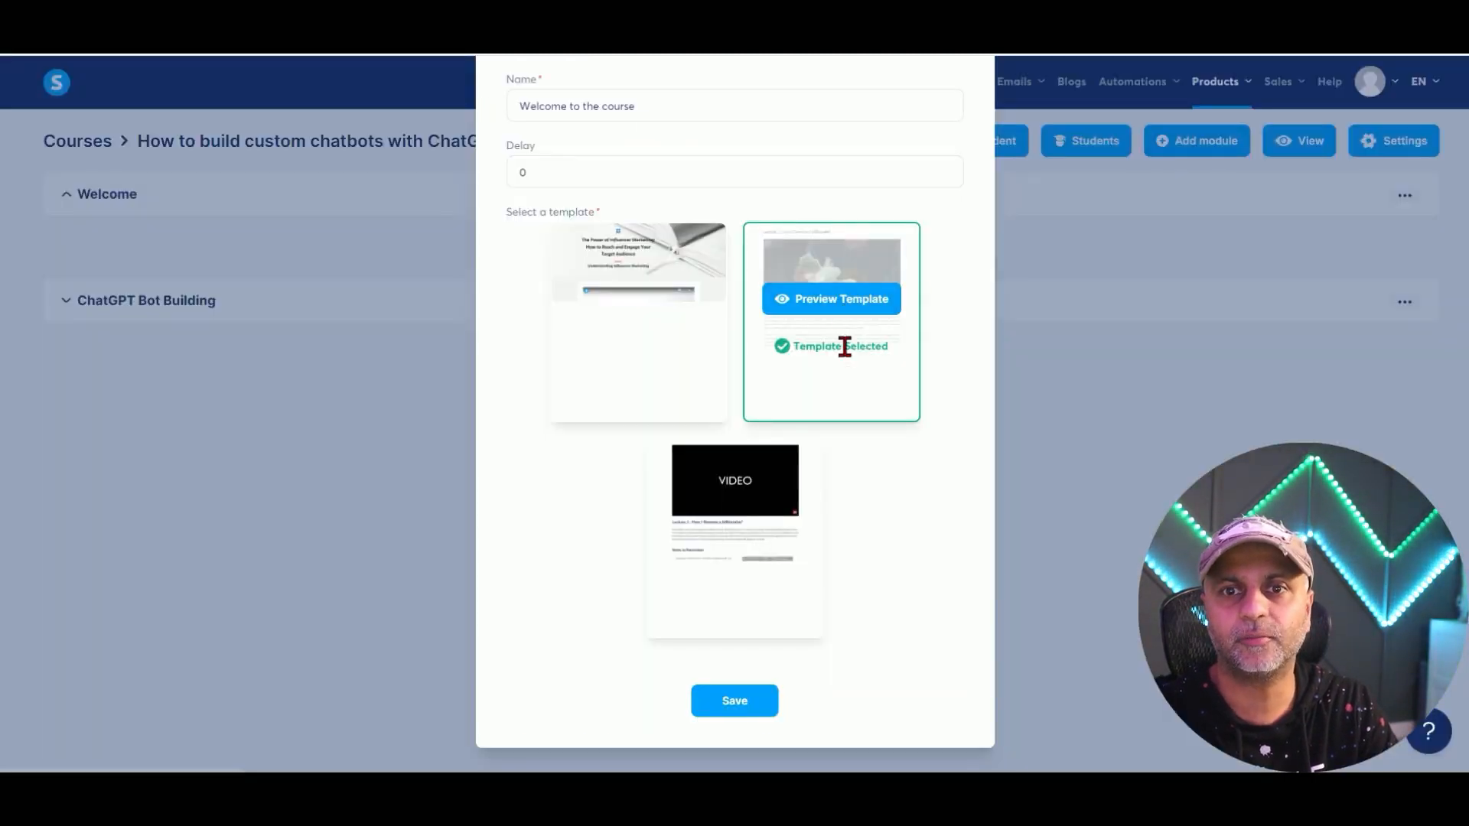
pyautogui.click(731, 702)
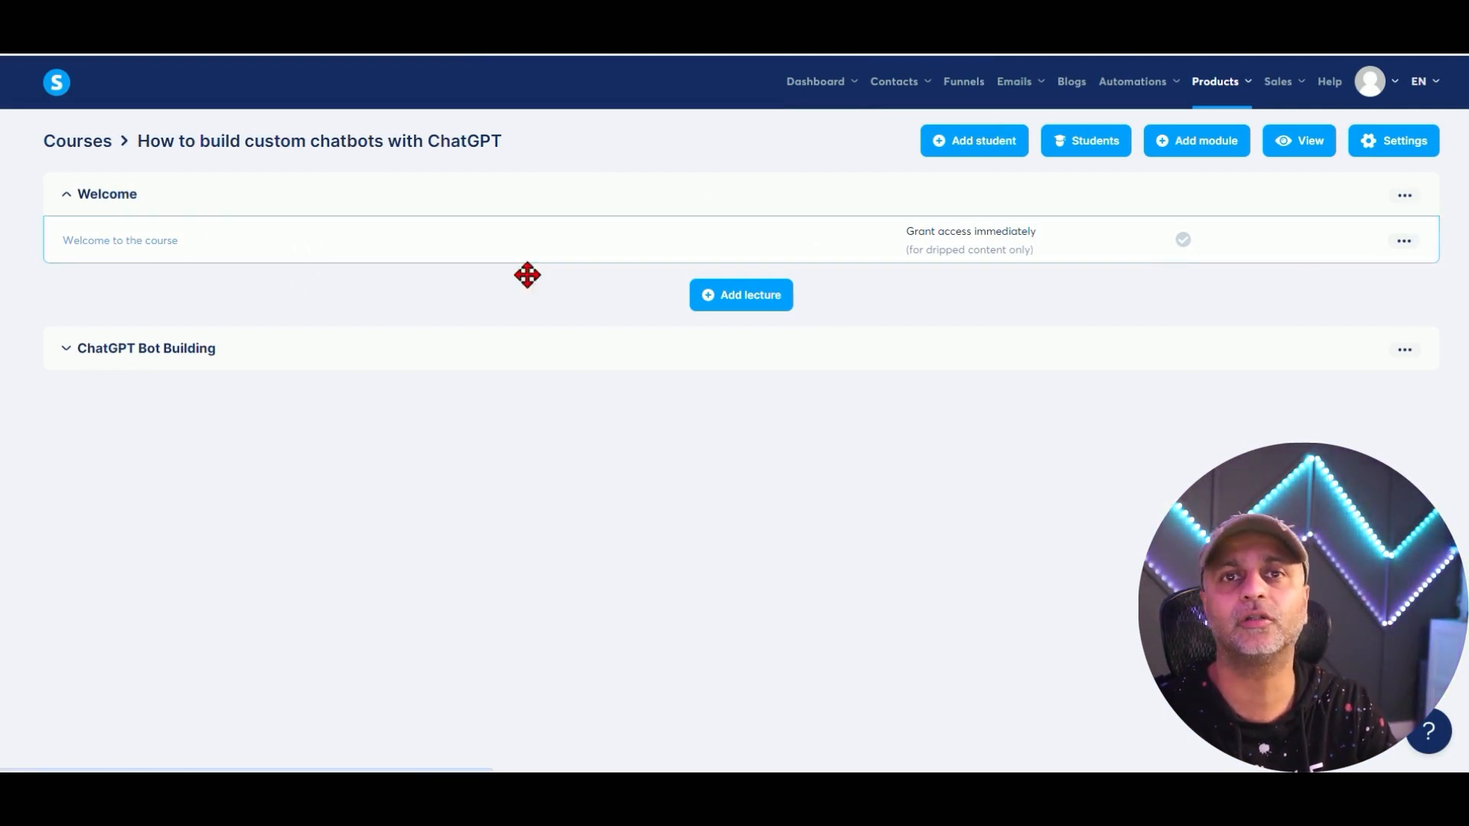
# Open the lecture page in the editor and delete the money image and its empty row.
pyautogui.click(1404, 241)
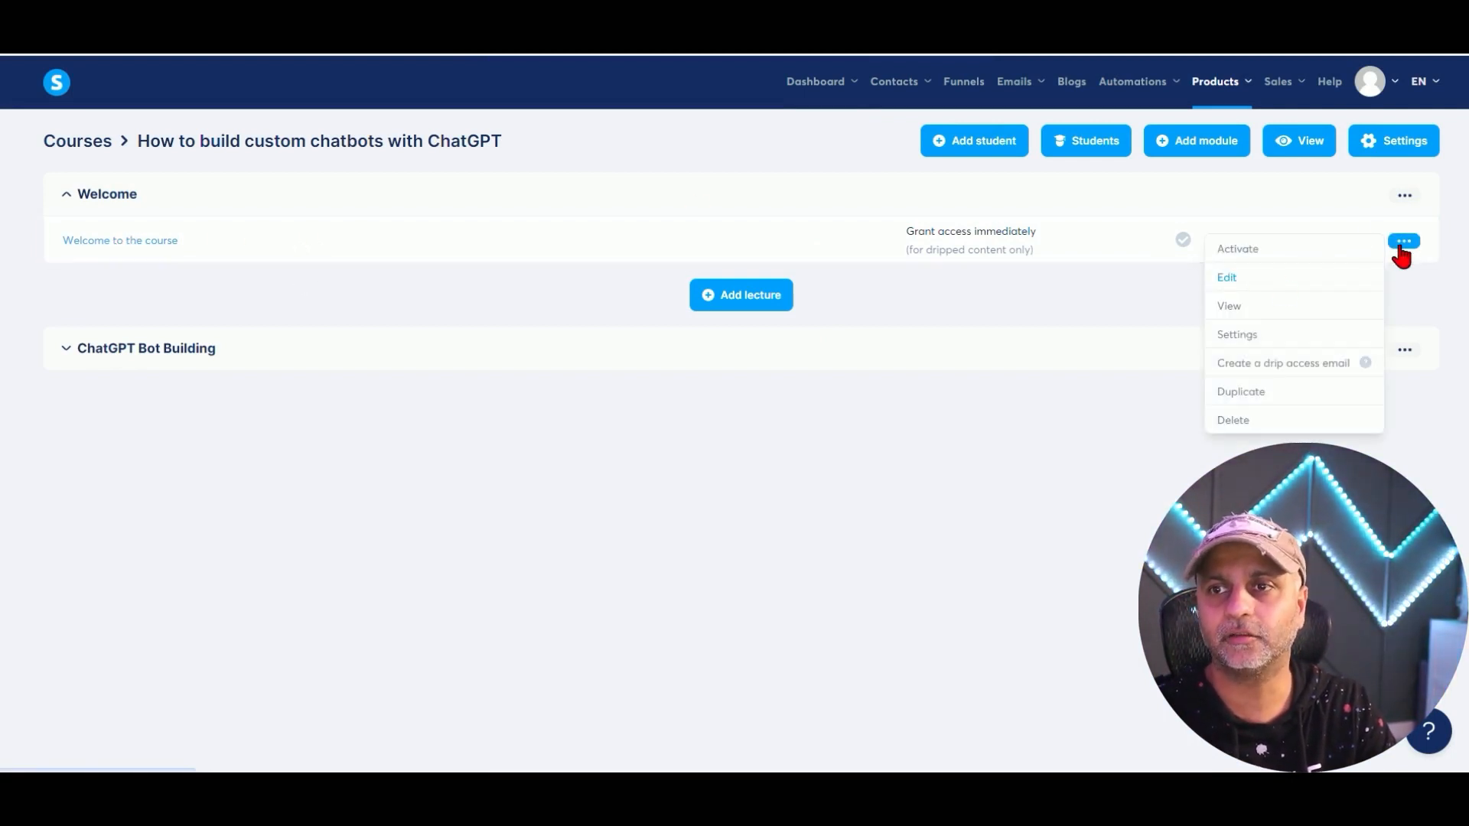
pyautogui.click(1226, 282)
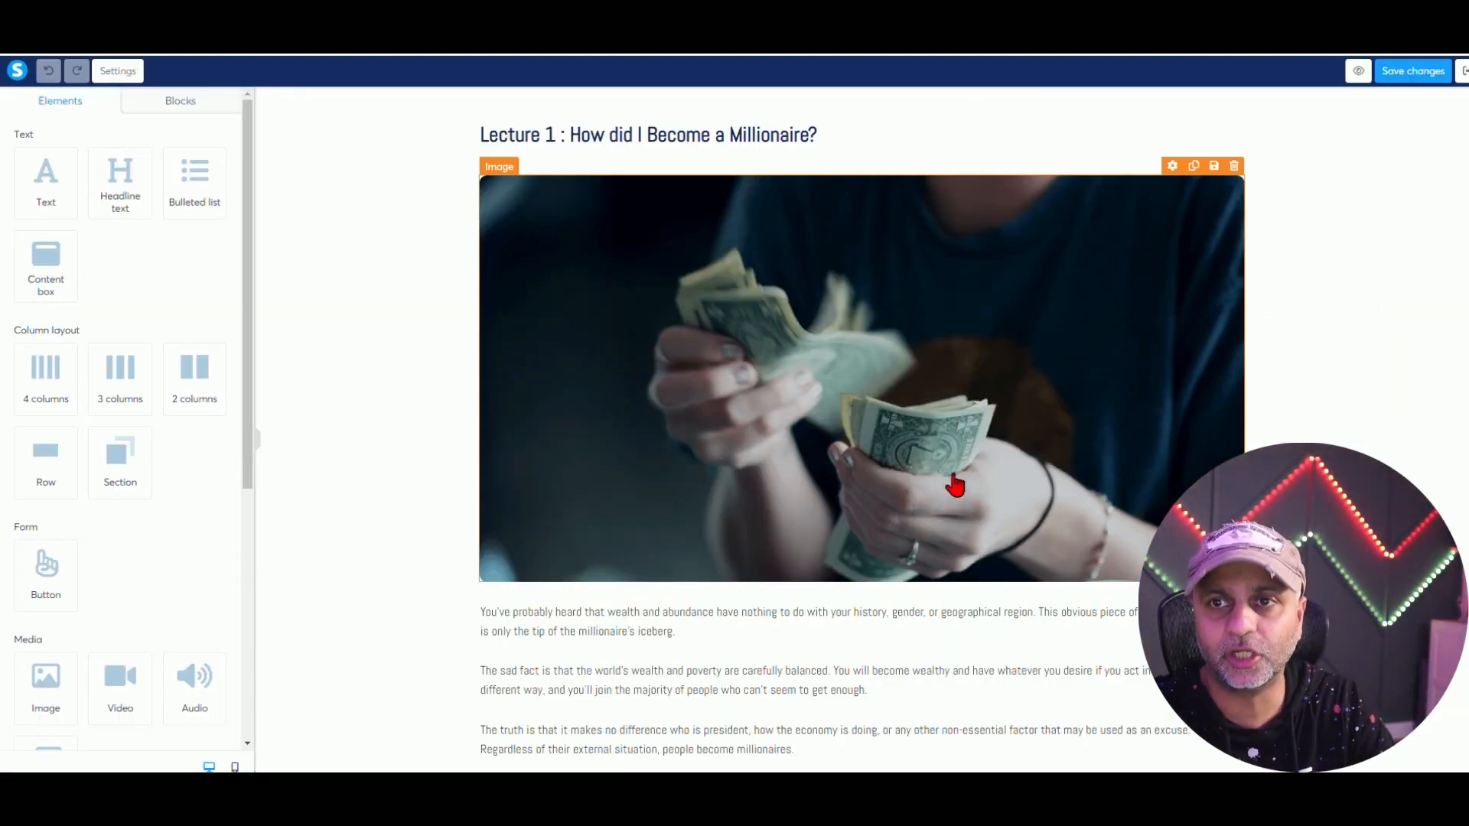
pyautogui.click(1234, 168)
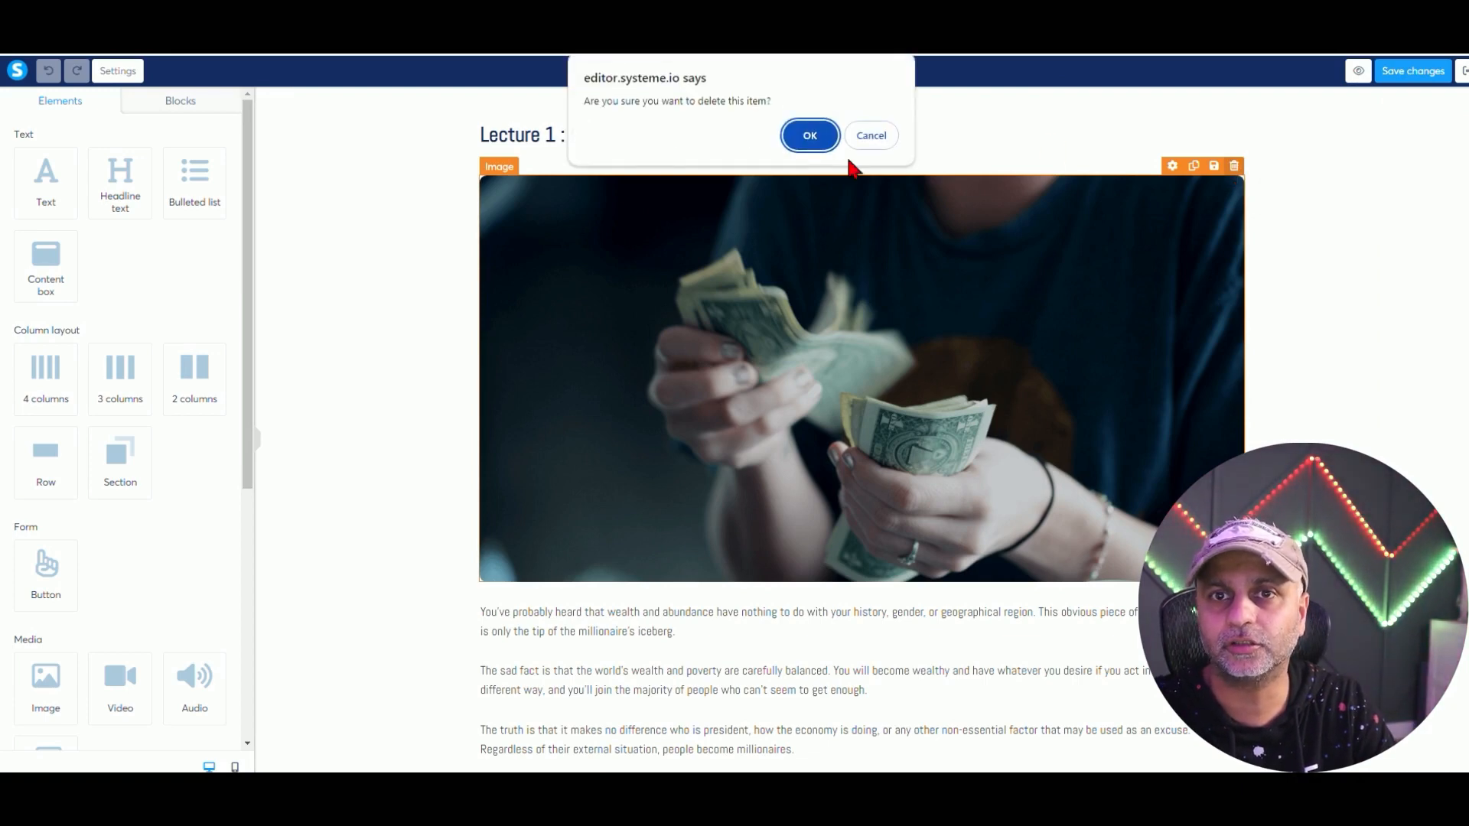
pyautogui.click(824, 140)
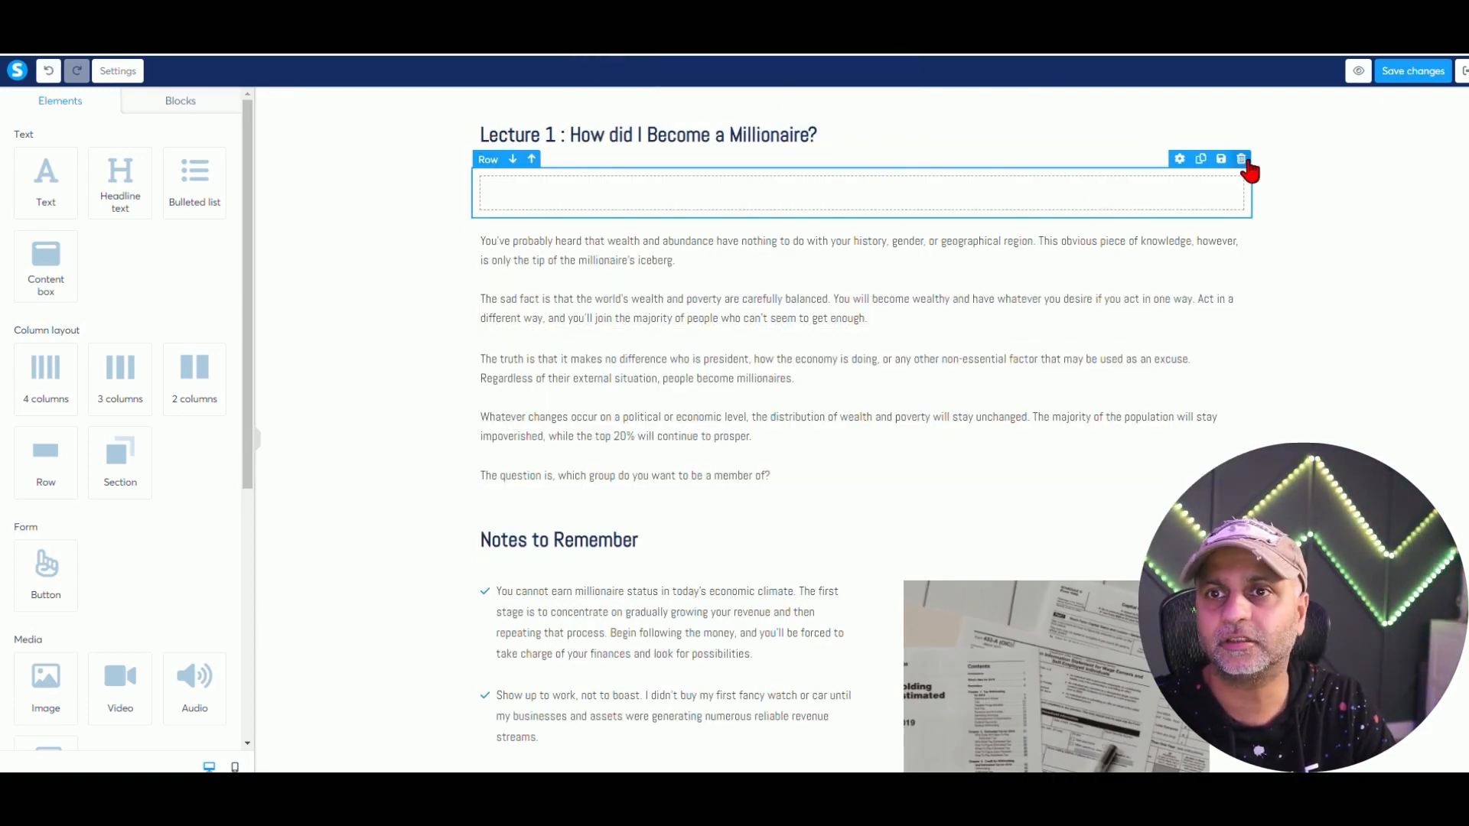
pyautogui.click(1240, 159)
pyautogui.click(809, 135)
# Edit the lecture headline, removing its 'Lesson 1 :' prefix.
pyautogui.click(629, 136)
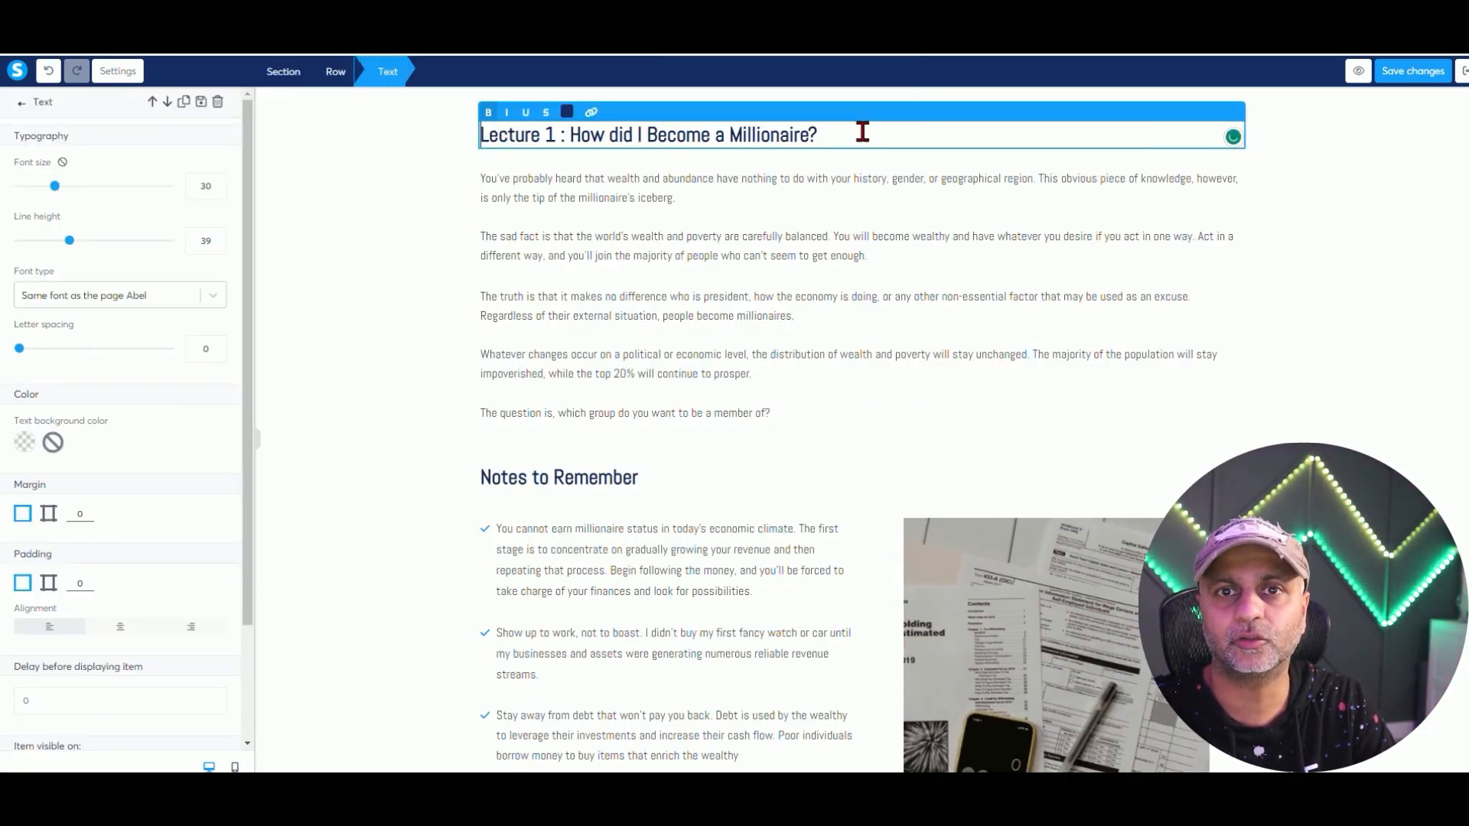
pyautogui.moveTo(807, 136); pyautogui.dragTo(458, 142)
pyautogui.click(562, 135)
pyautogui.click(540, 138)
pyautogui.press('BackSpace')
pyautogui.press('BackSpace')
pyautogui.press('BackSpace')
pyautogui.press('BackSpace')
pyautogui.press('BackSpace')
pyautogui.write('sson')
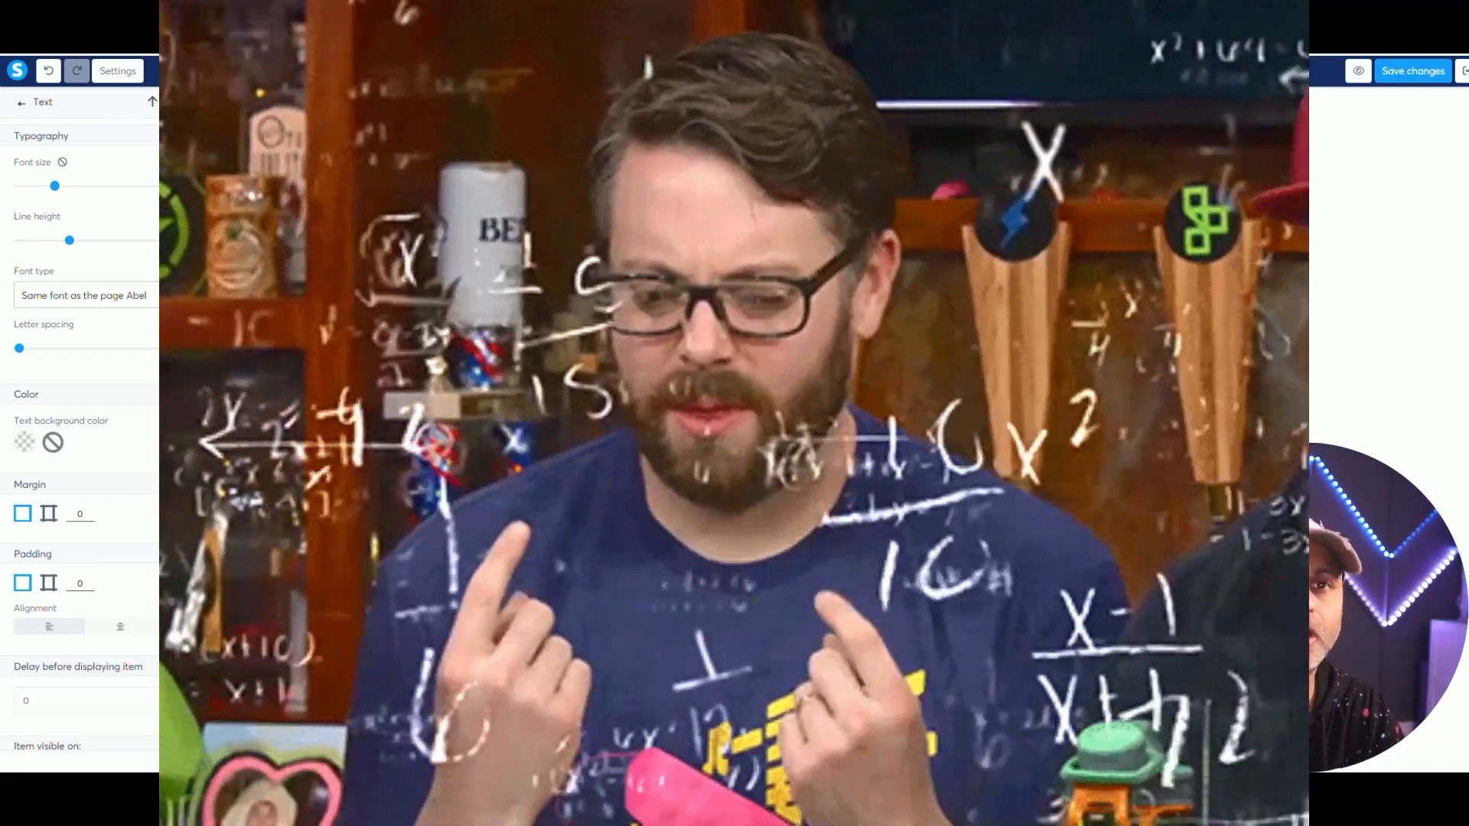
pyautogui.press('BackSpace')
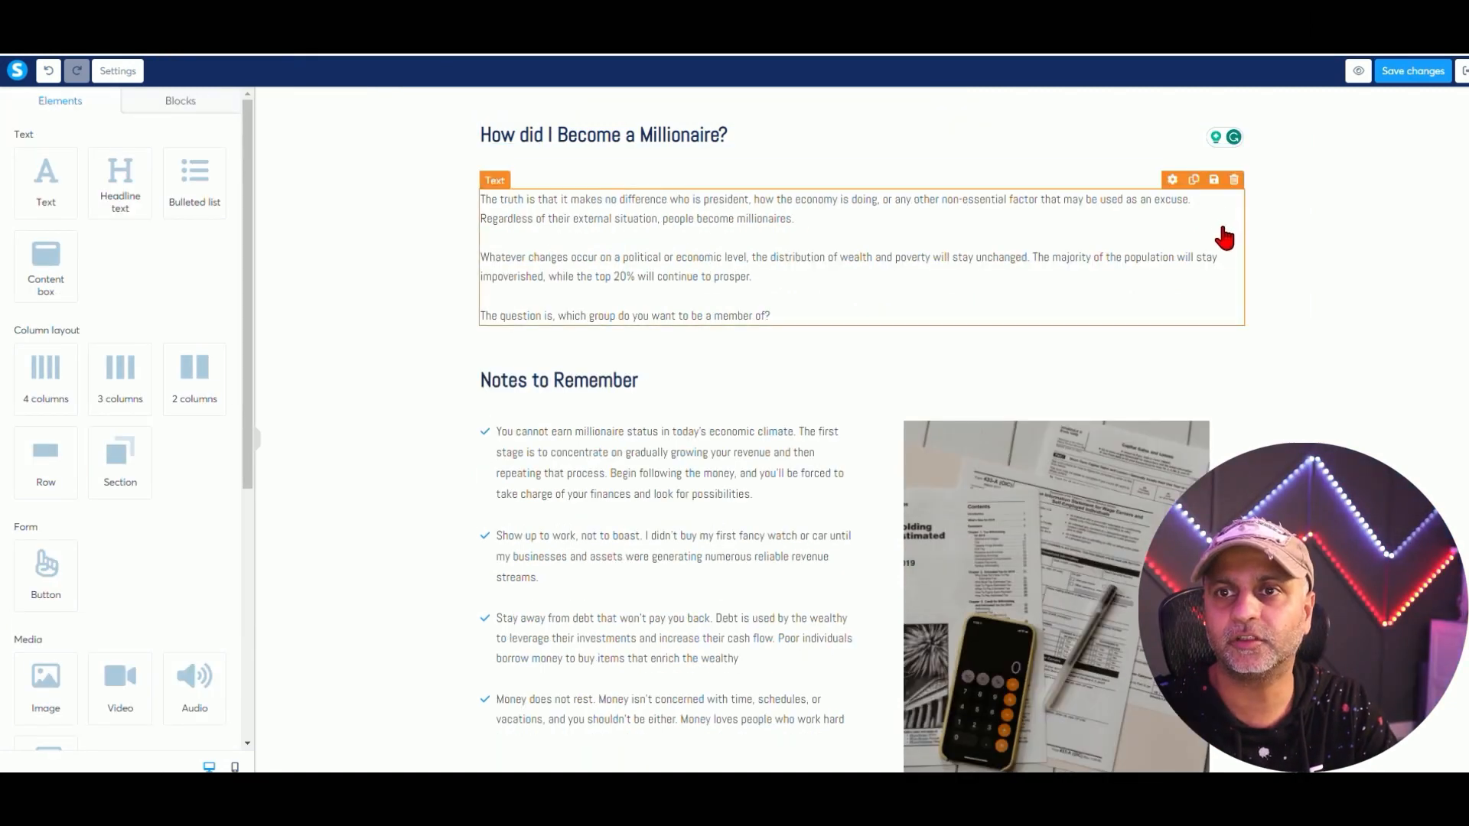
# Delete the paragraph block and Notes to Remember row, then drag in a Video element.
pyautogui.click(1234, 180)
pyautogui.click(807, 135)
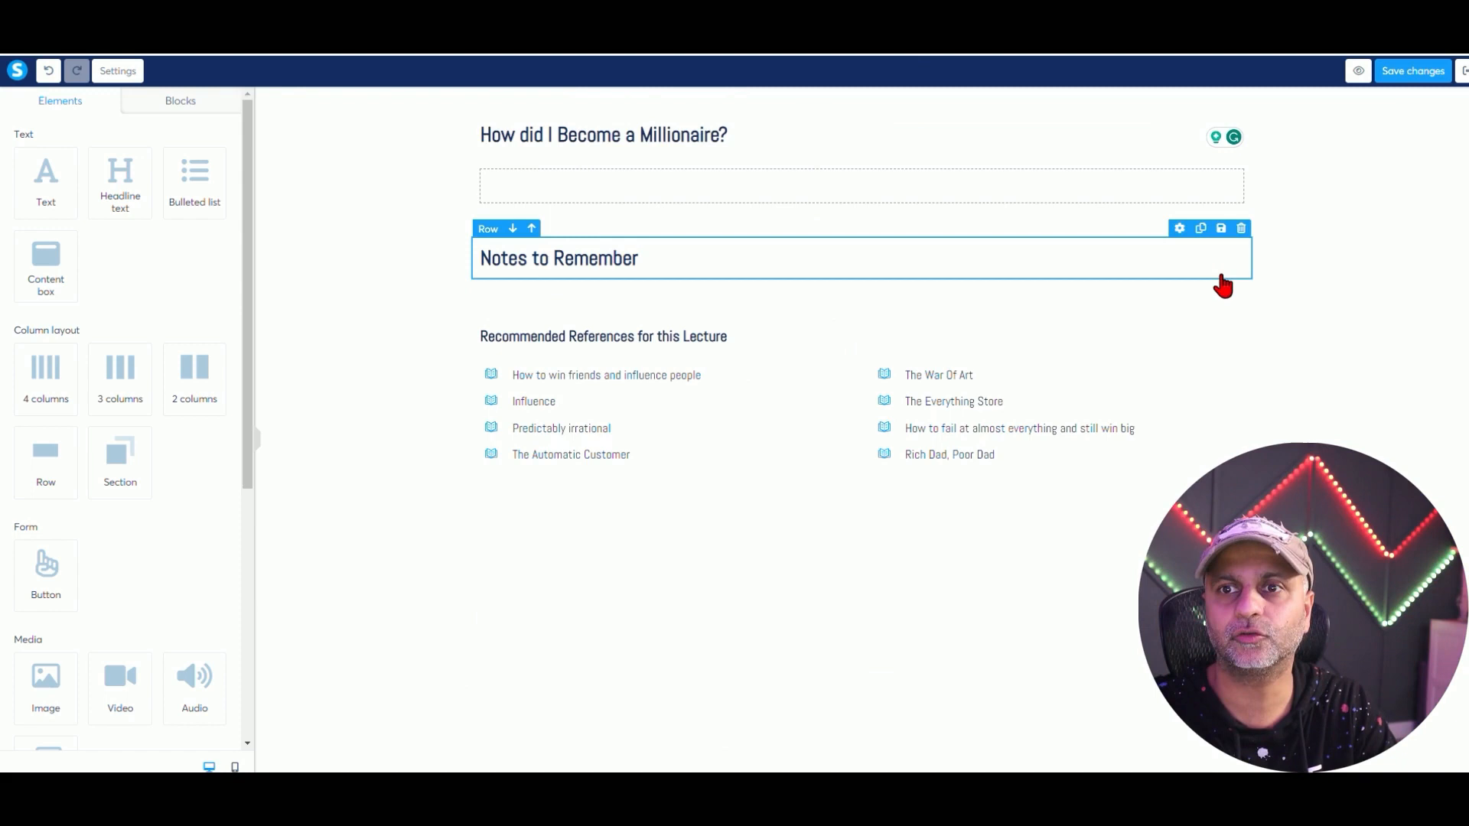
pyautogui.click(1223, 280)
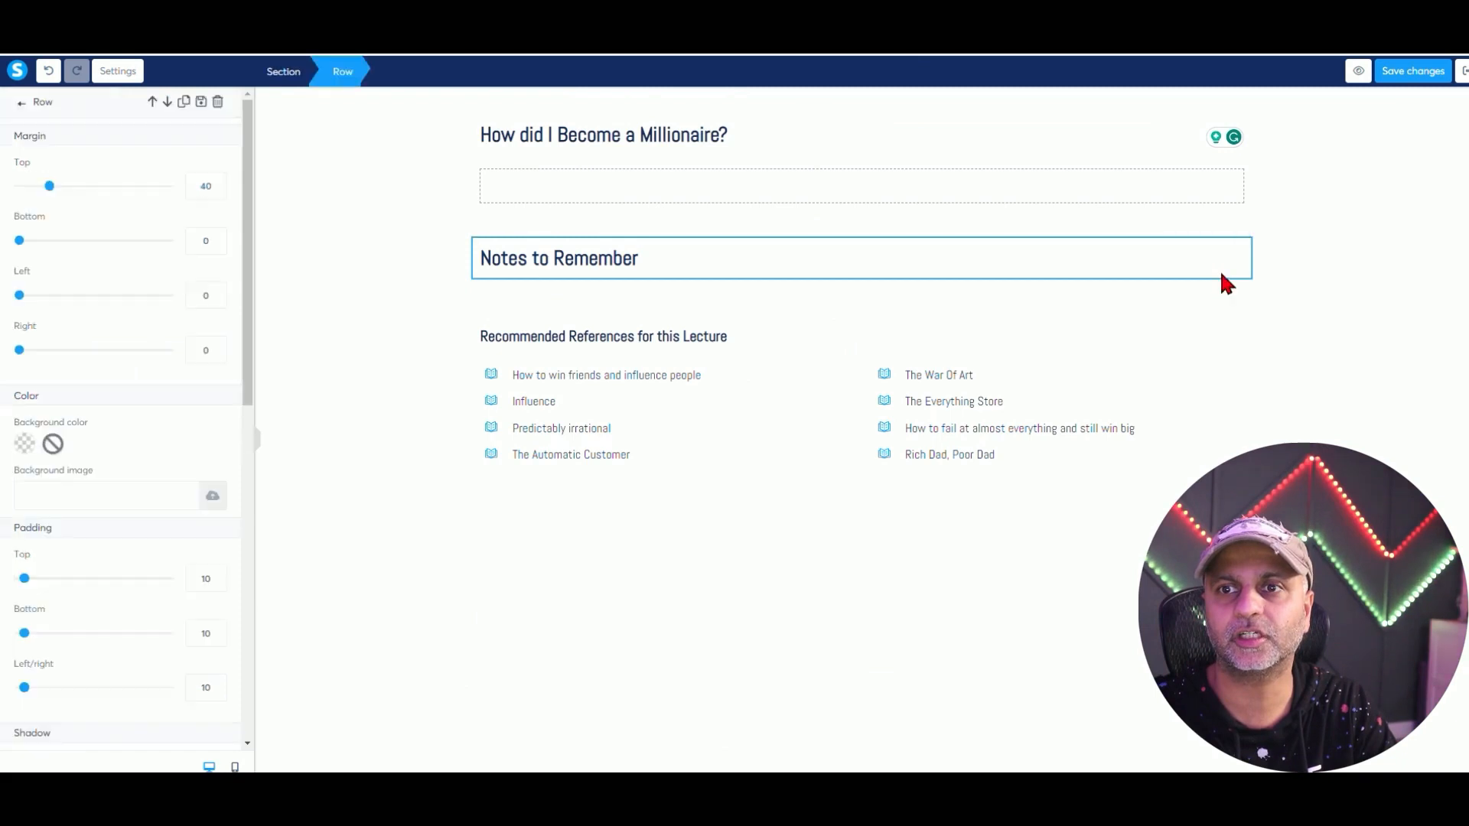
pyautogui.click(1244, 236)
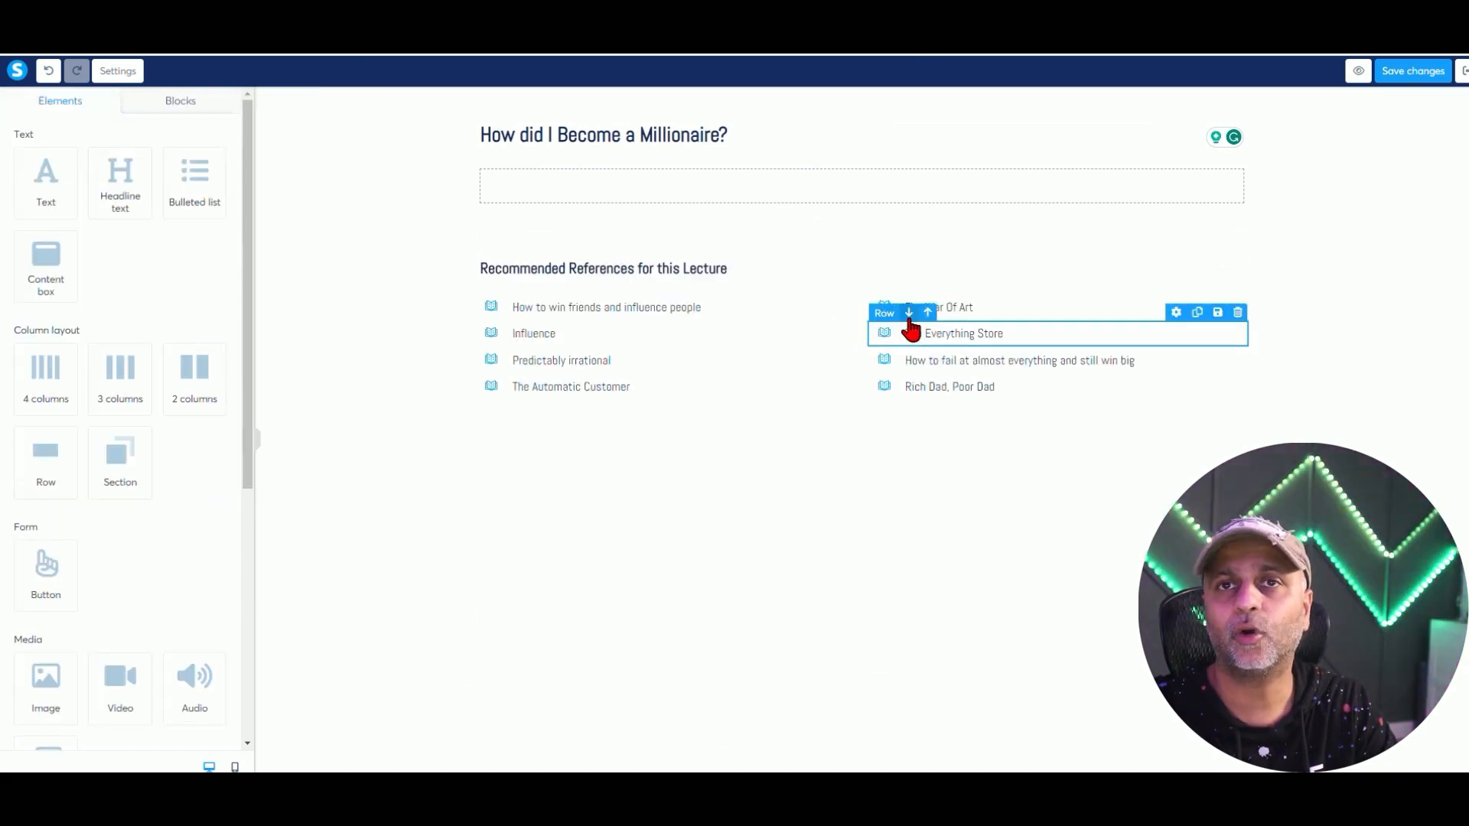
pyautogui.scroll(-4, 180, 452)
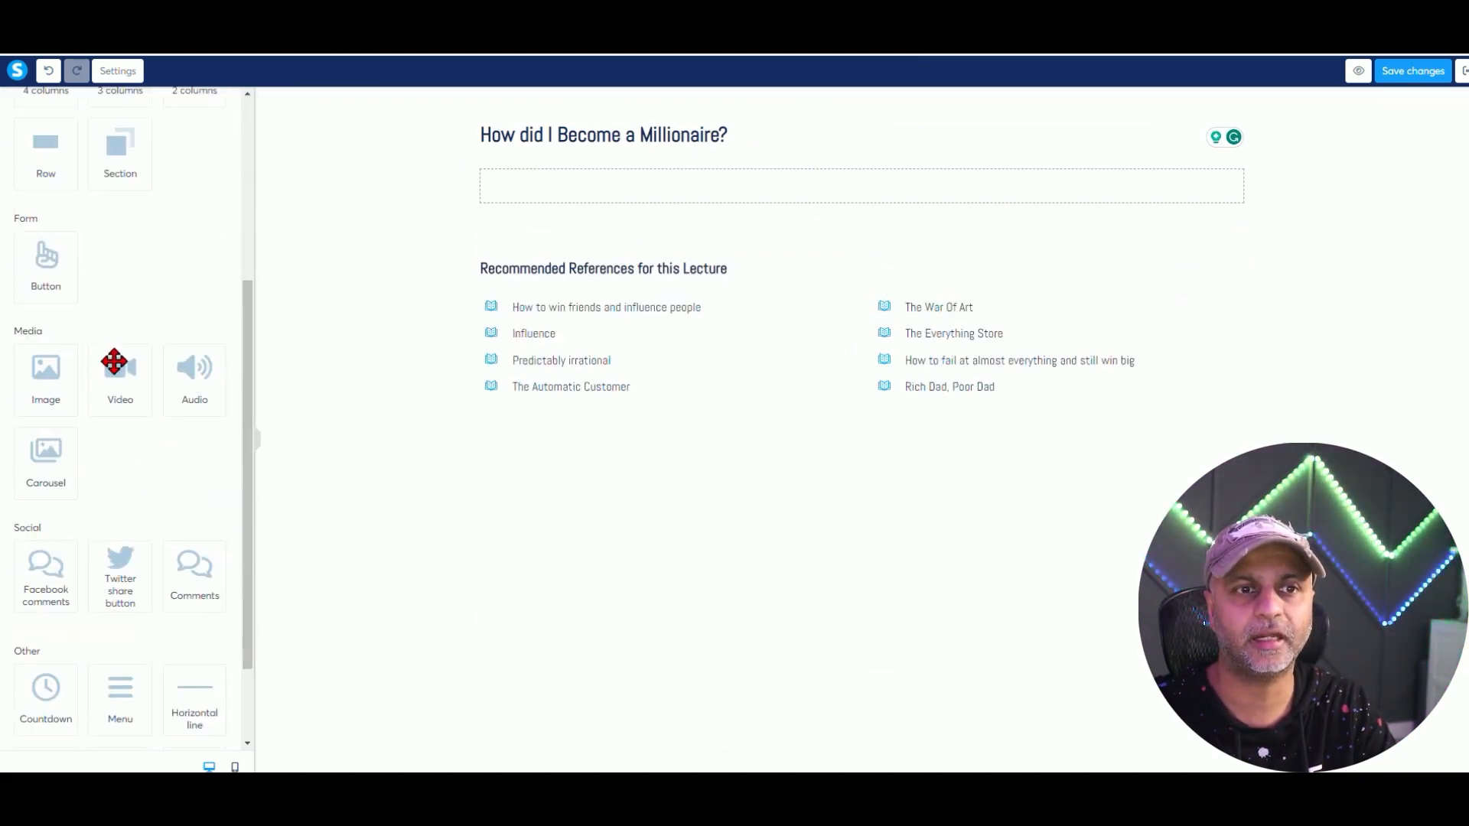
pyautogui.moveTo(120, 366); pyautogui.dragTo(629, 185)
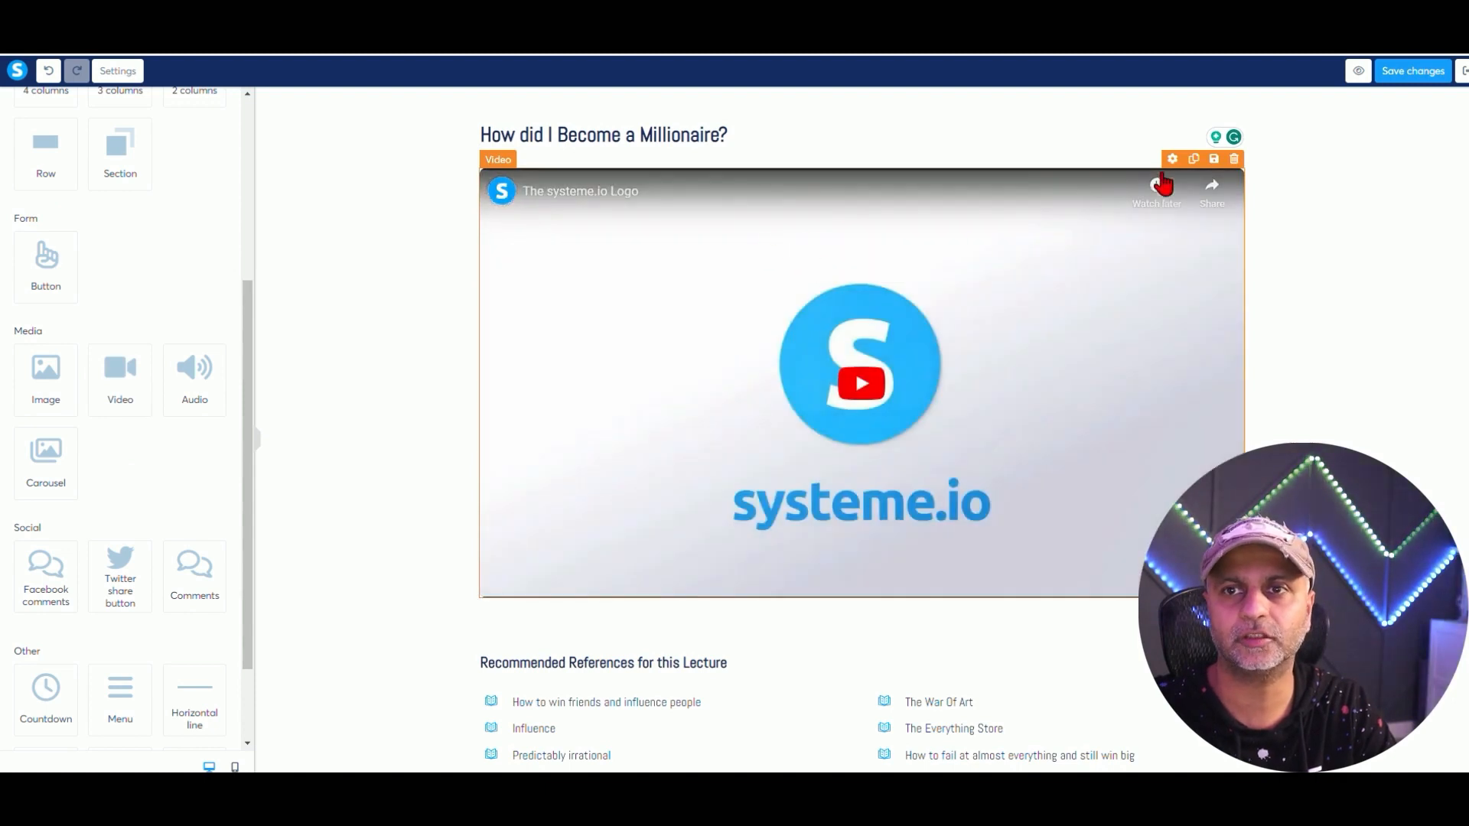
# Set the new video's source type to Direct link.
pyautogui.click(1172, 158)
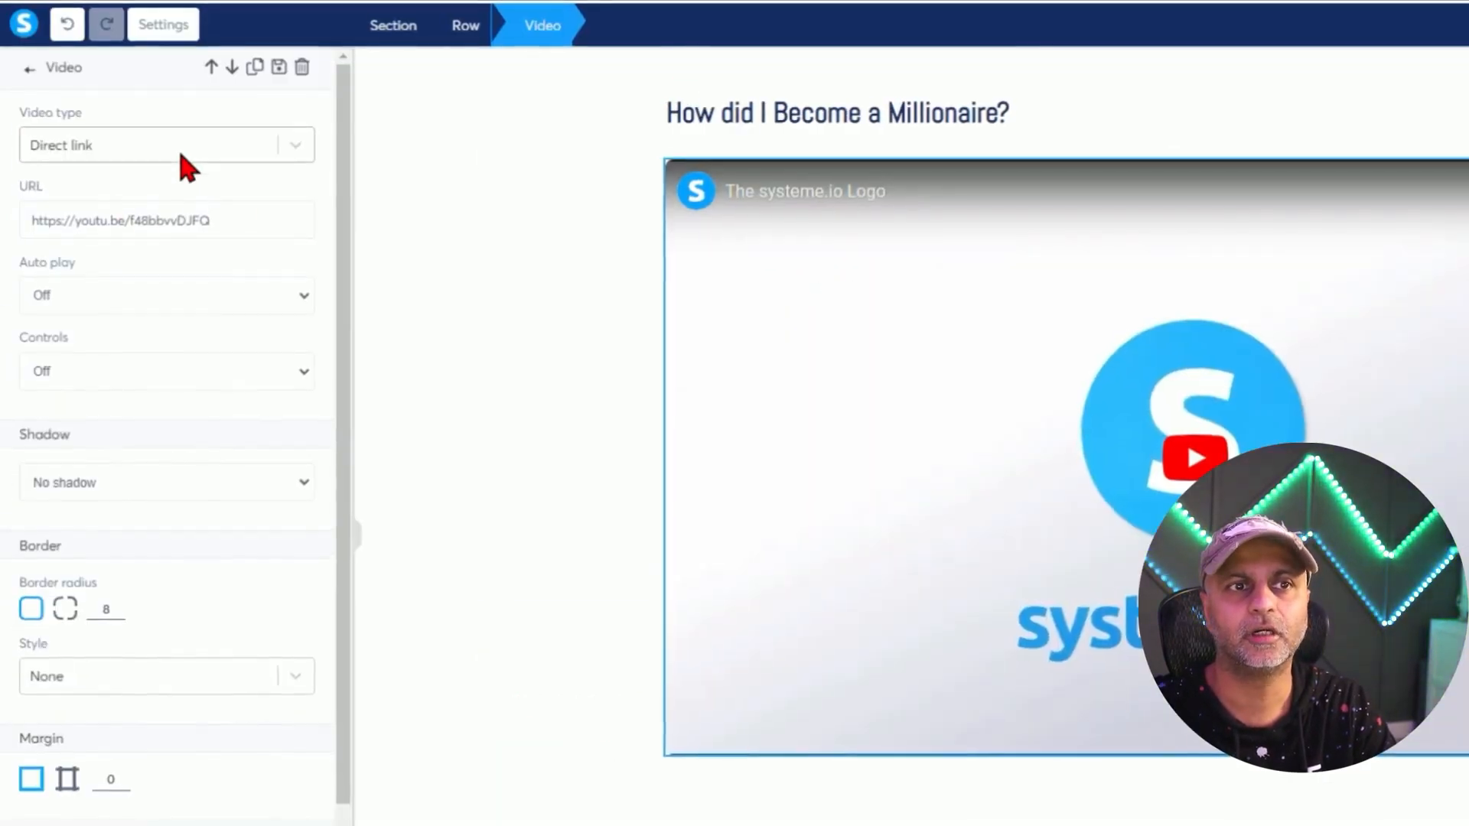
pyautogui.click(182, 156)
pyautogui.click(140, 254)
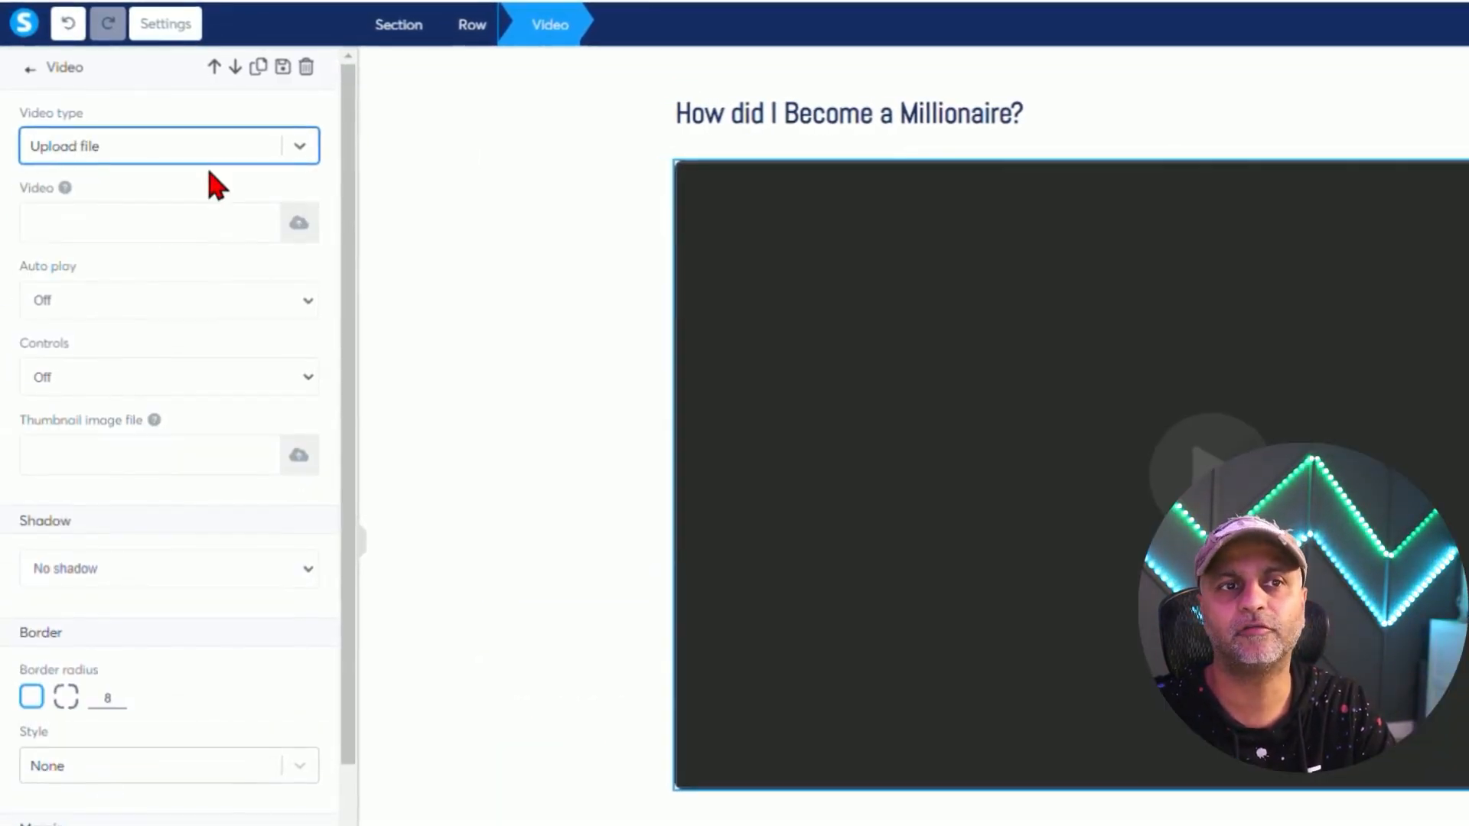
pyautogui.click(215, 155)
pyautogui.click(116, 230)
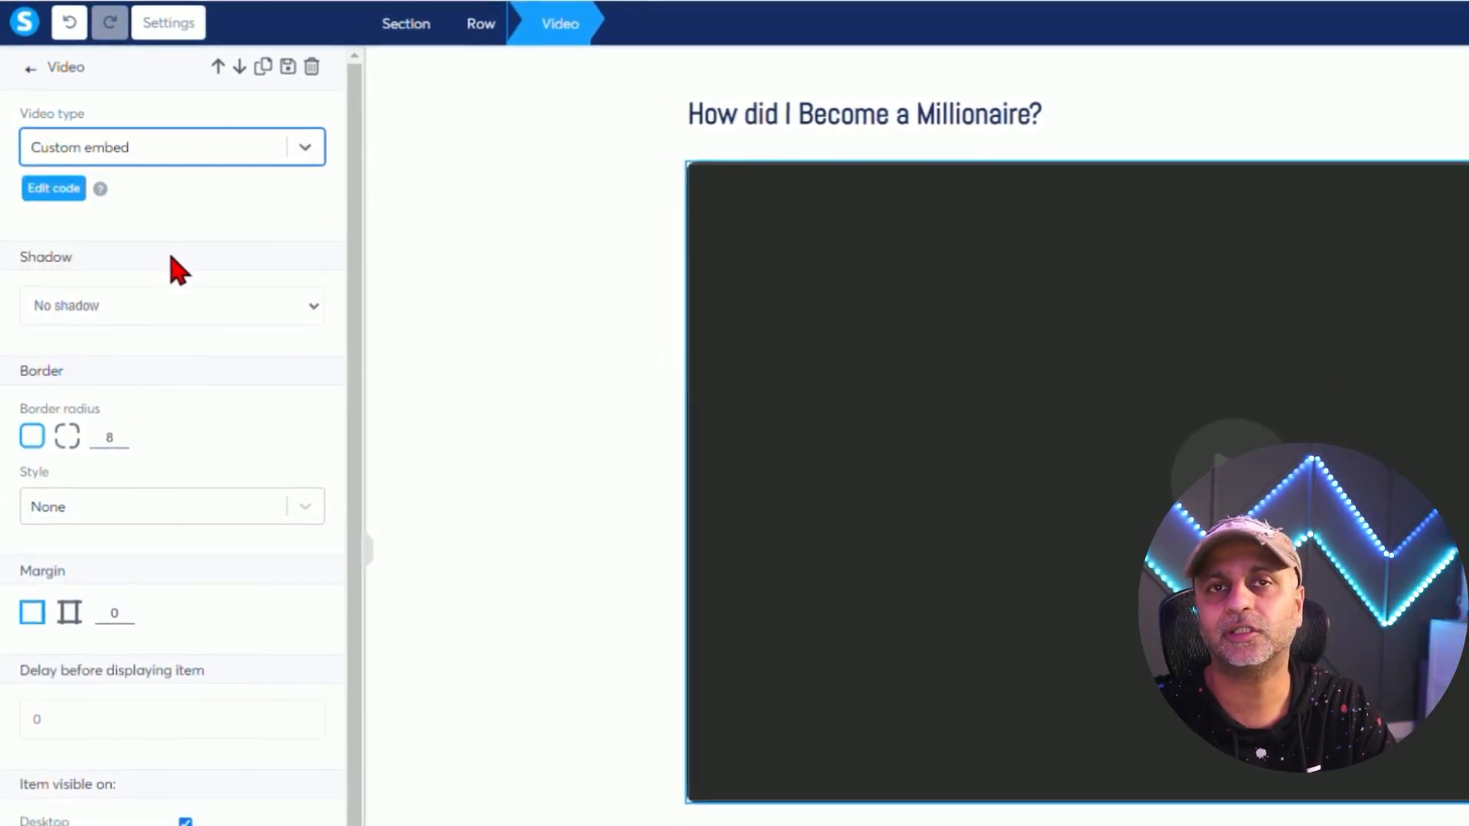
pyautogui.click(177, 161)
pyautogui.click(127, 196)
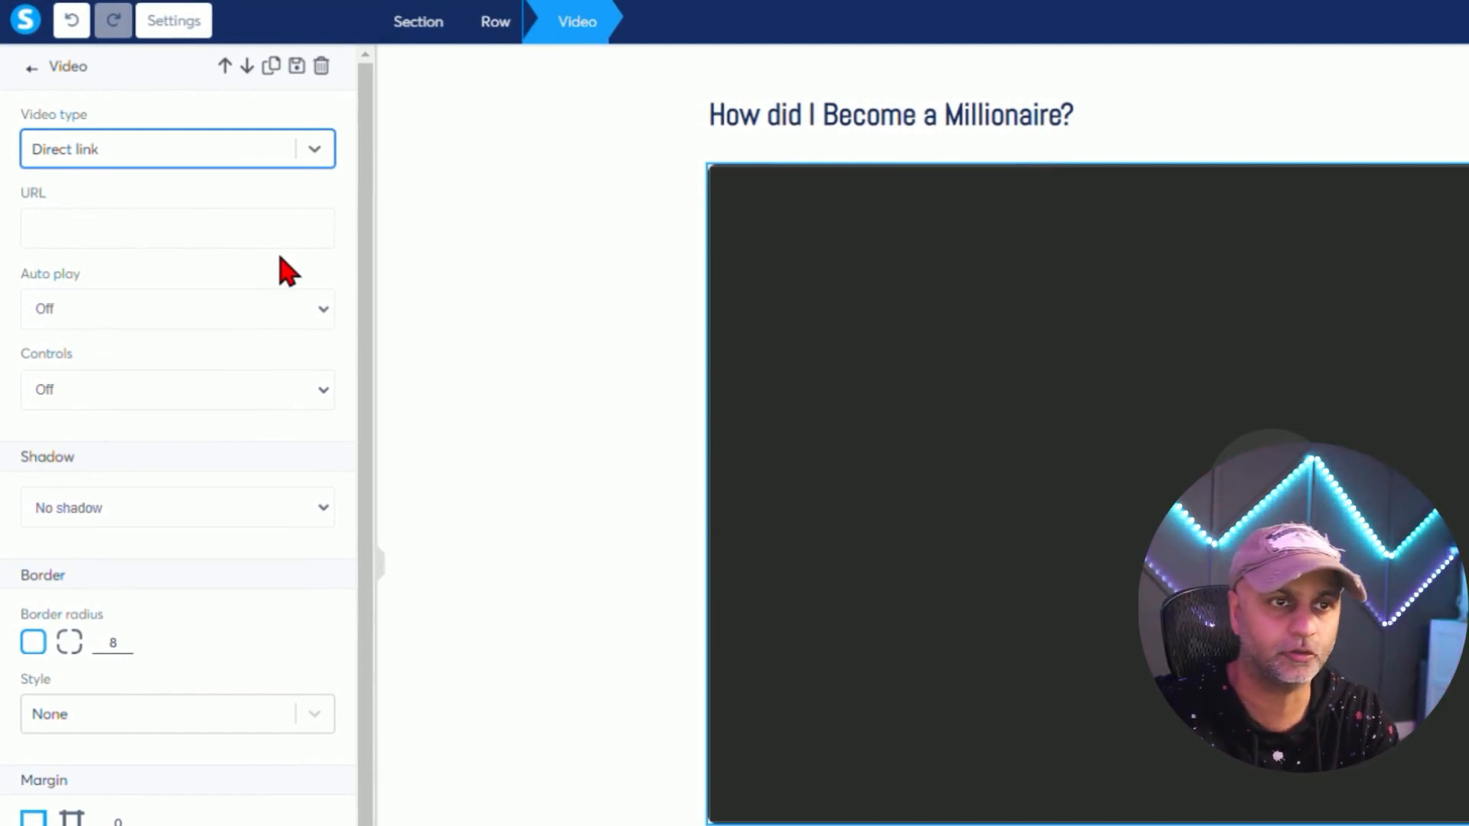
# Turn the video's Auto play and Controls both On.
pyautogui.click(289, 309)
pyautogui.click(252, 357)
pyautogui.click(278, 311)
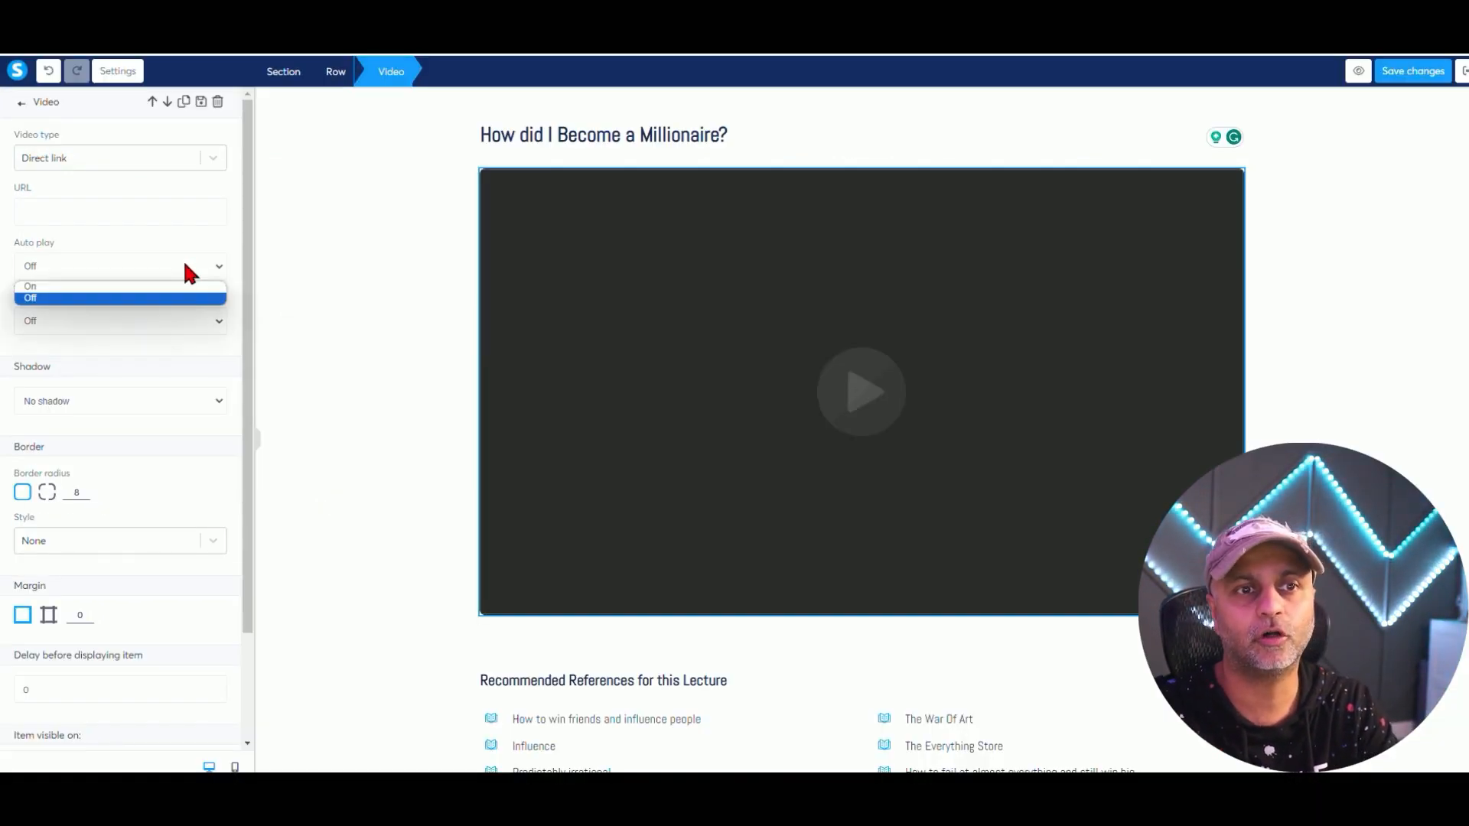
pyautogui.click(180, 286)
pyautogui.click(145, 321)
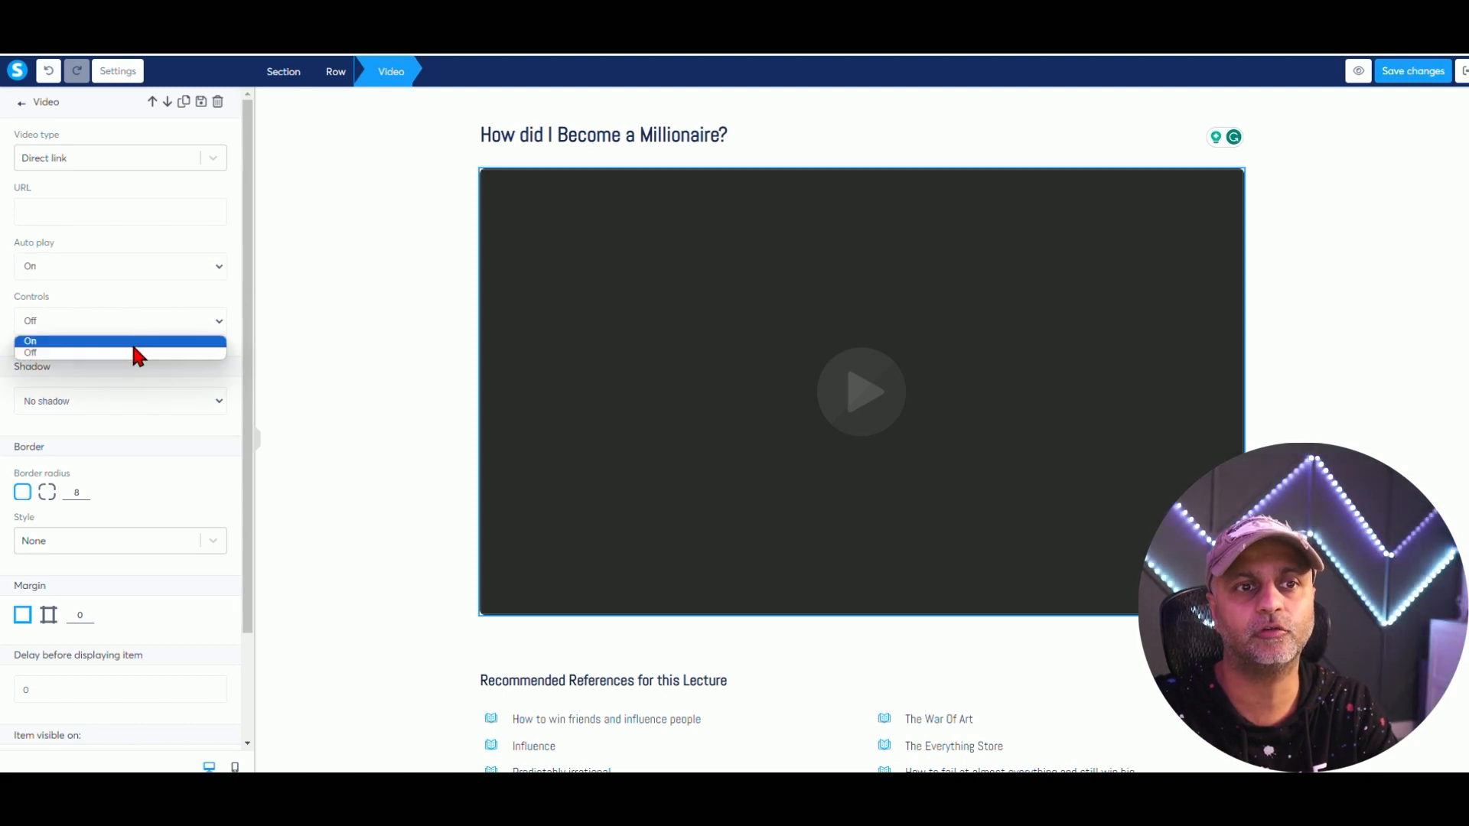
pyautogui.click(134, 343)
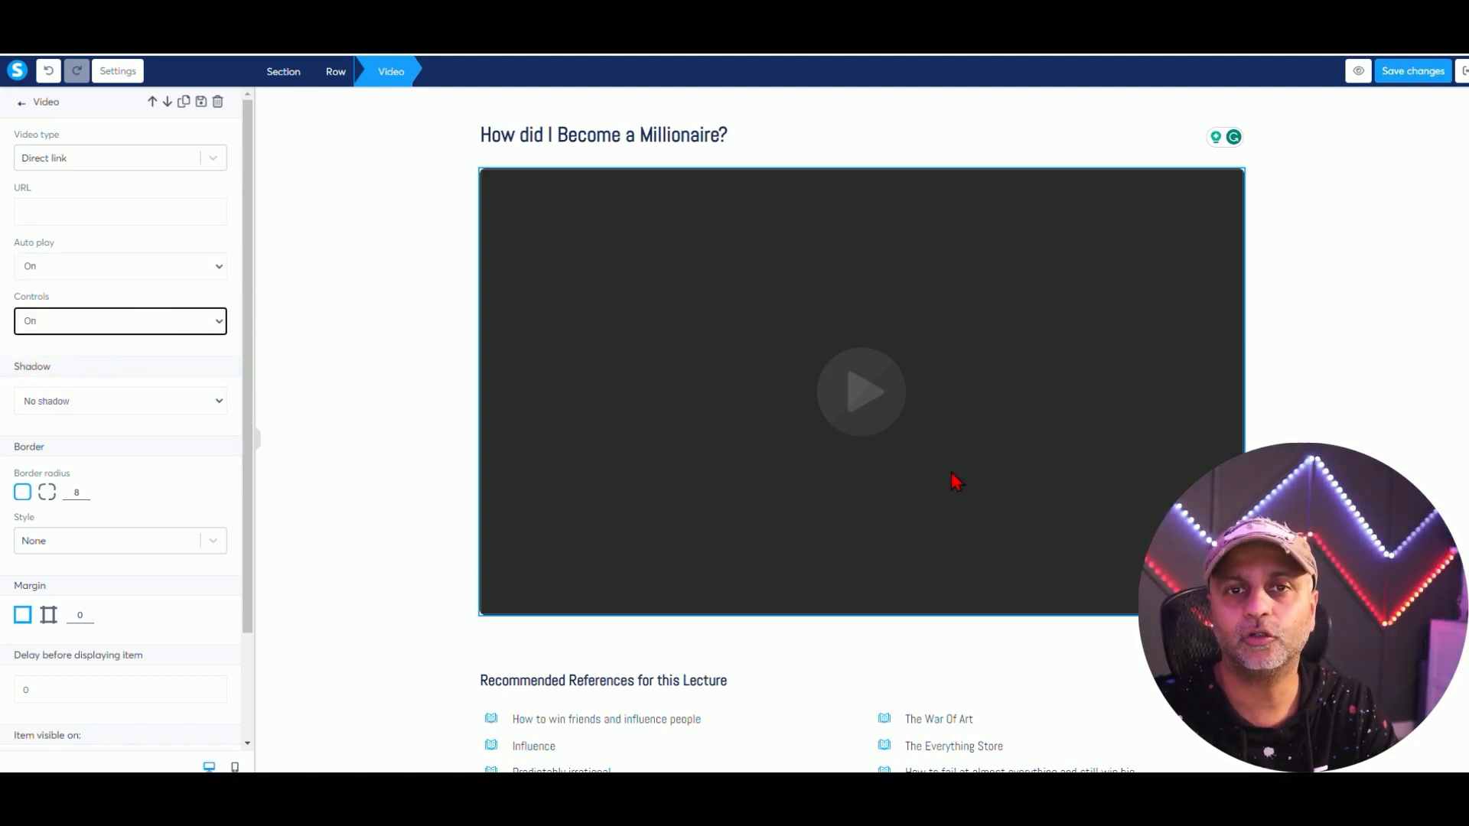
pyautogui.click(1229, 363)
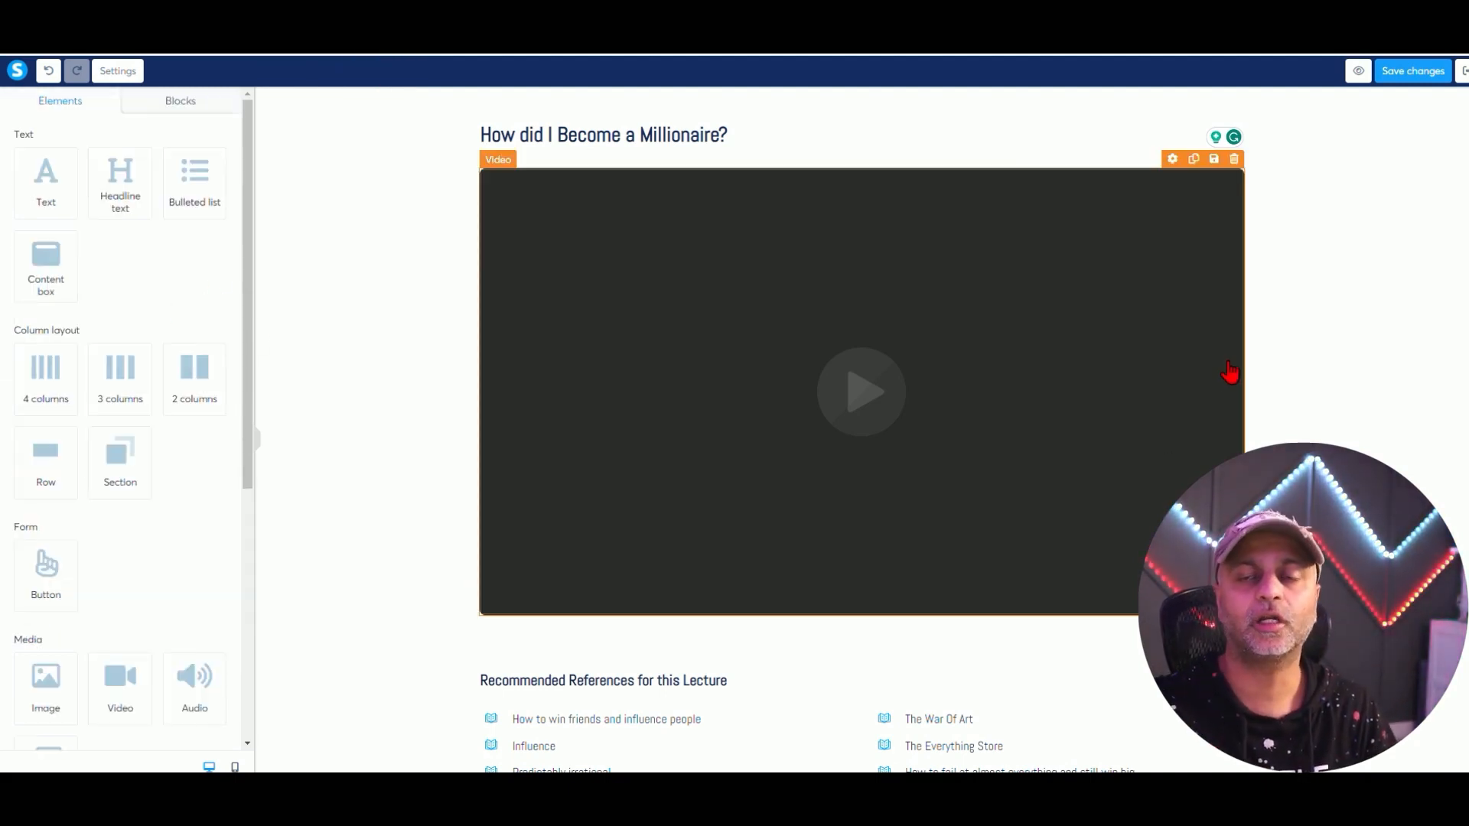
pyautogui.click(1279, 281)
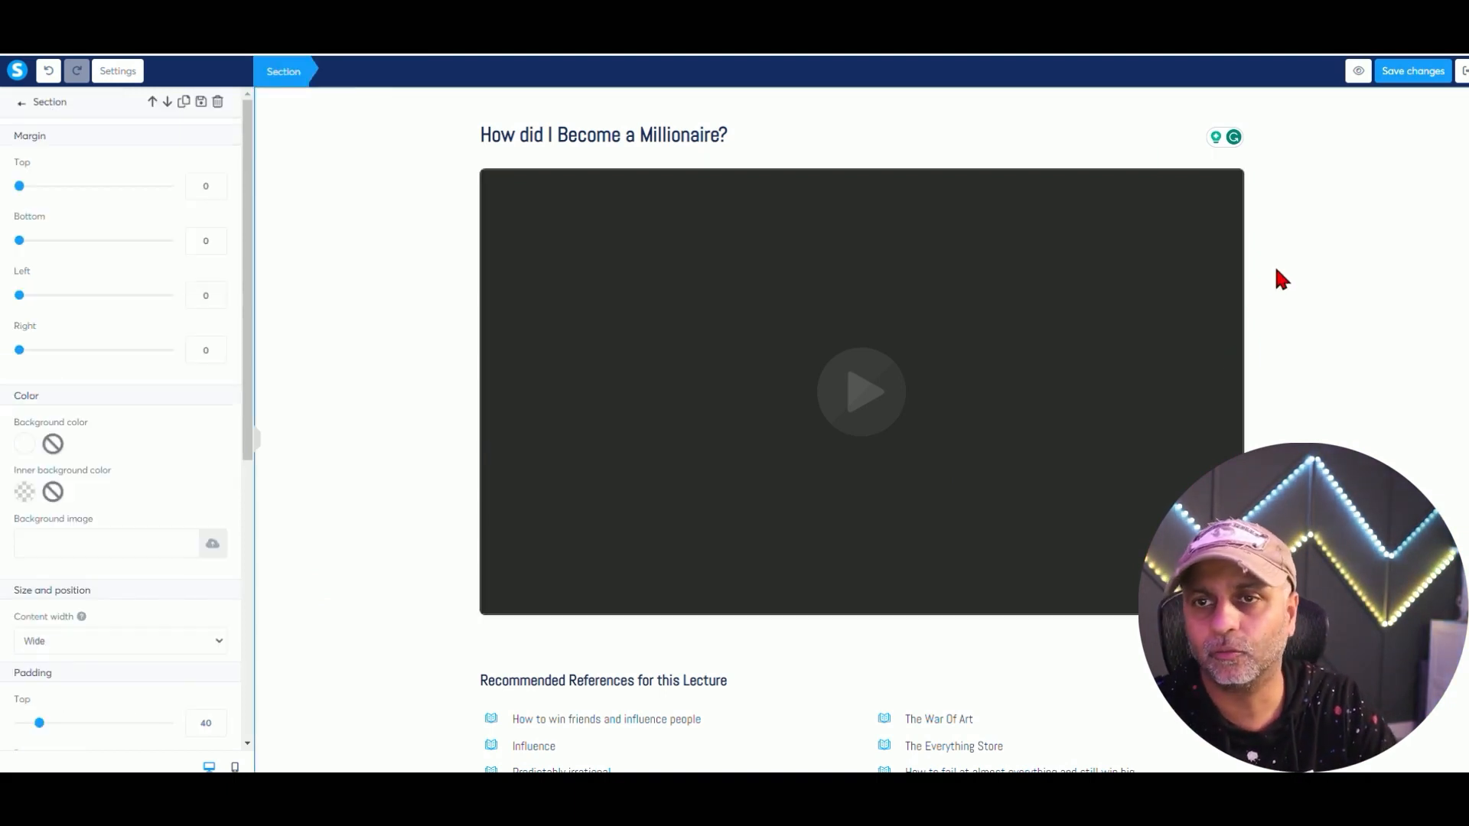
# Preview the edited lecture page, then exit the editor back to the course outline.
pyautogui.click(1356, 74)
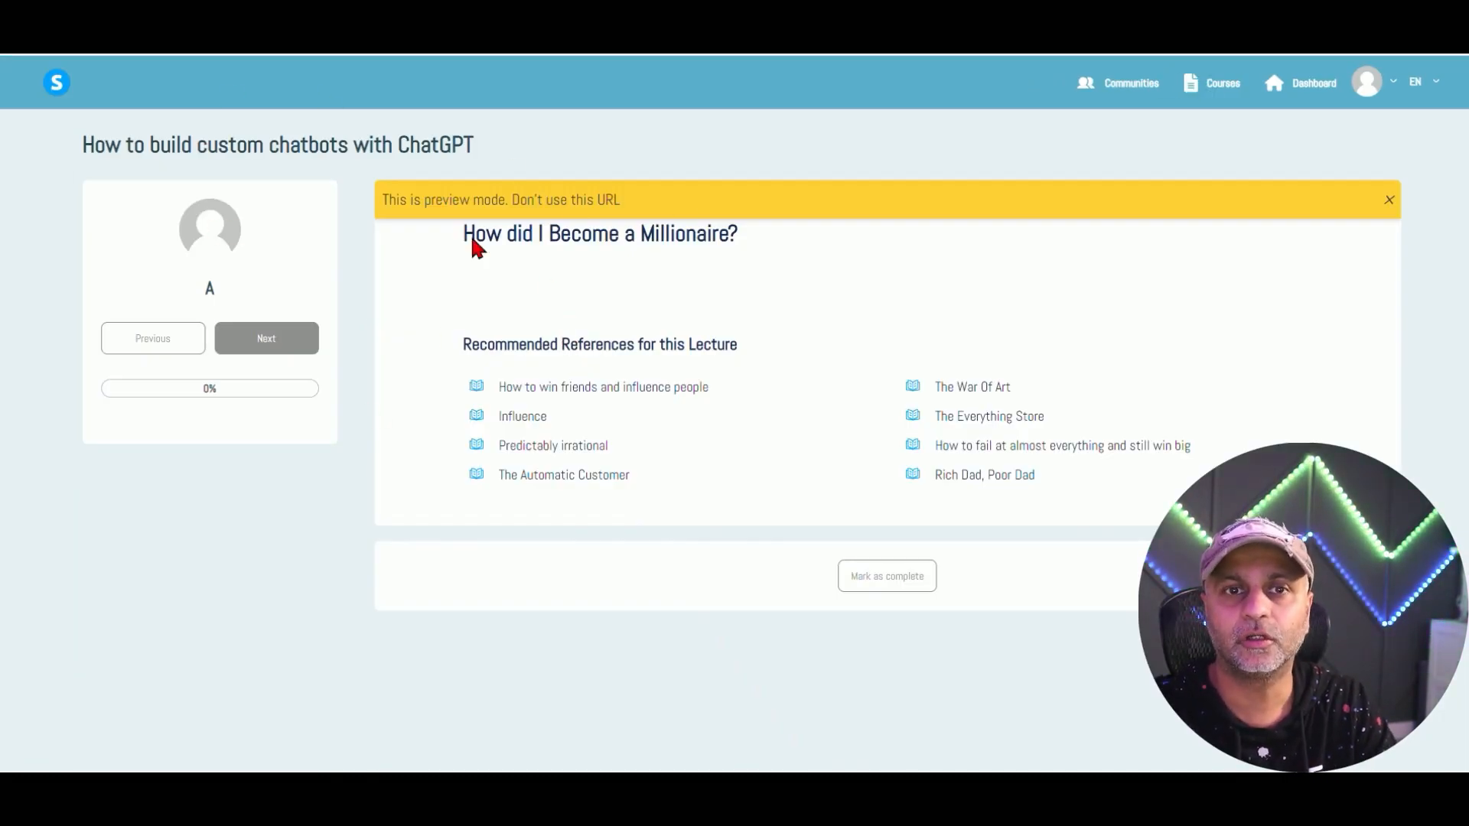
pyautogui.tripleClick(395, 211)
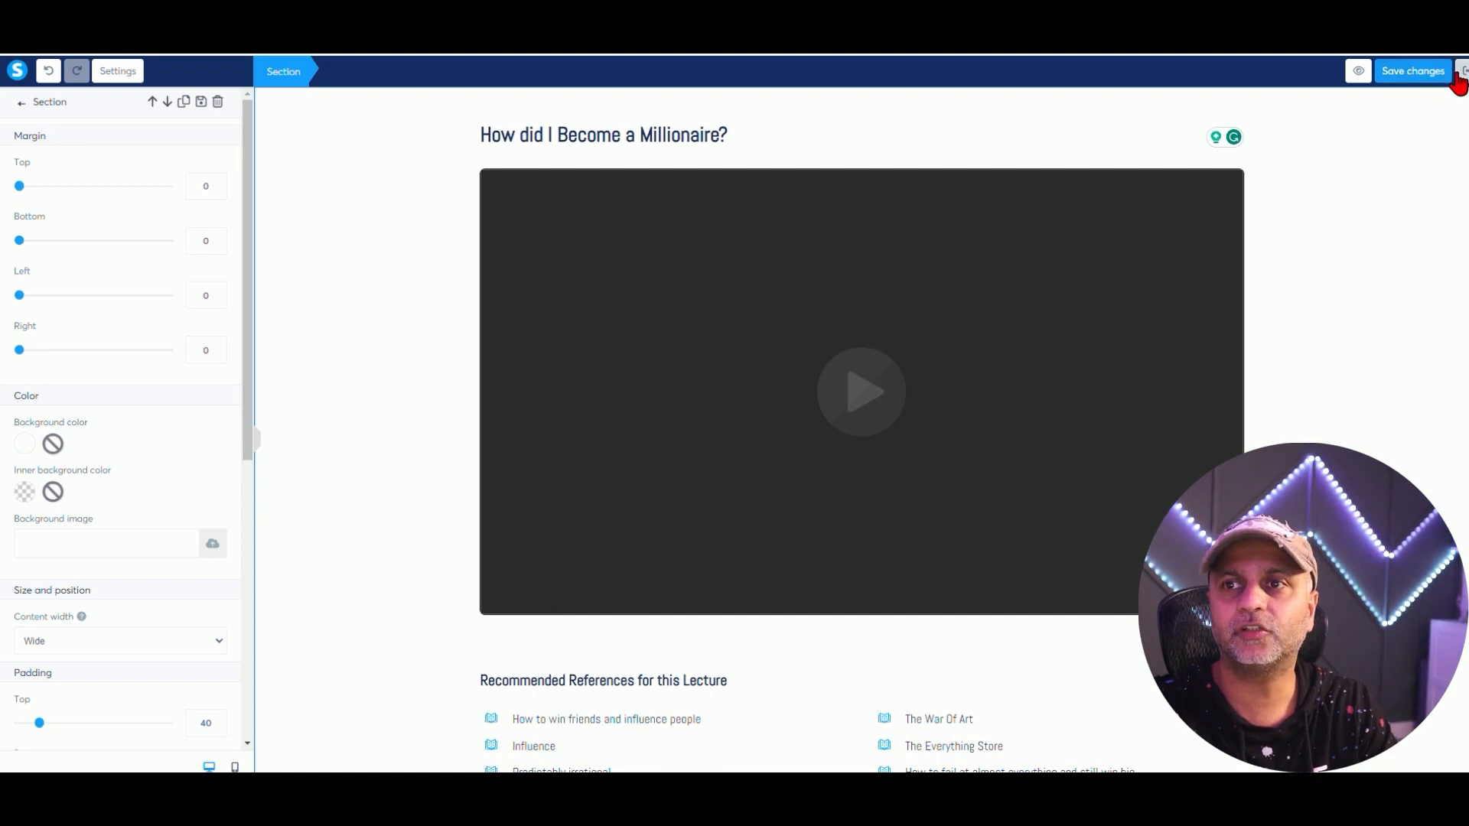
pyautogui.click(1461, 75)
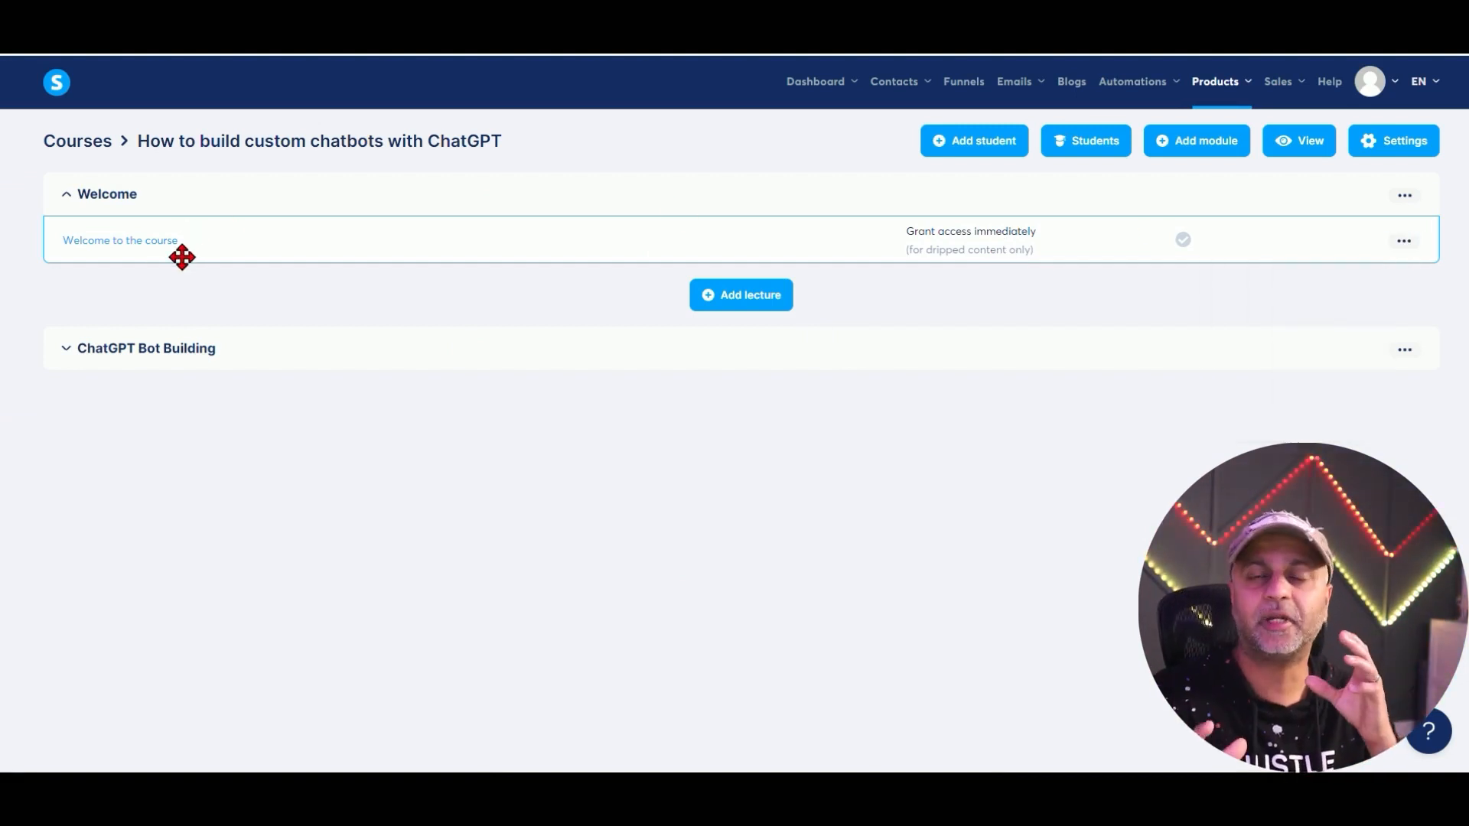
# Duplicate the Welcome to the course lecture from its actions menu.
pyautogui.moveTo(1408, 245)
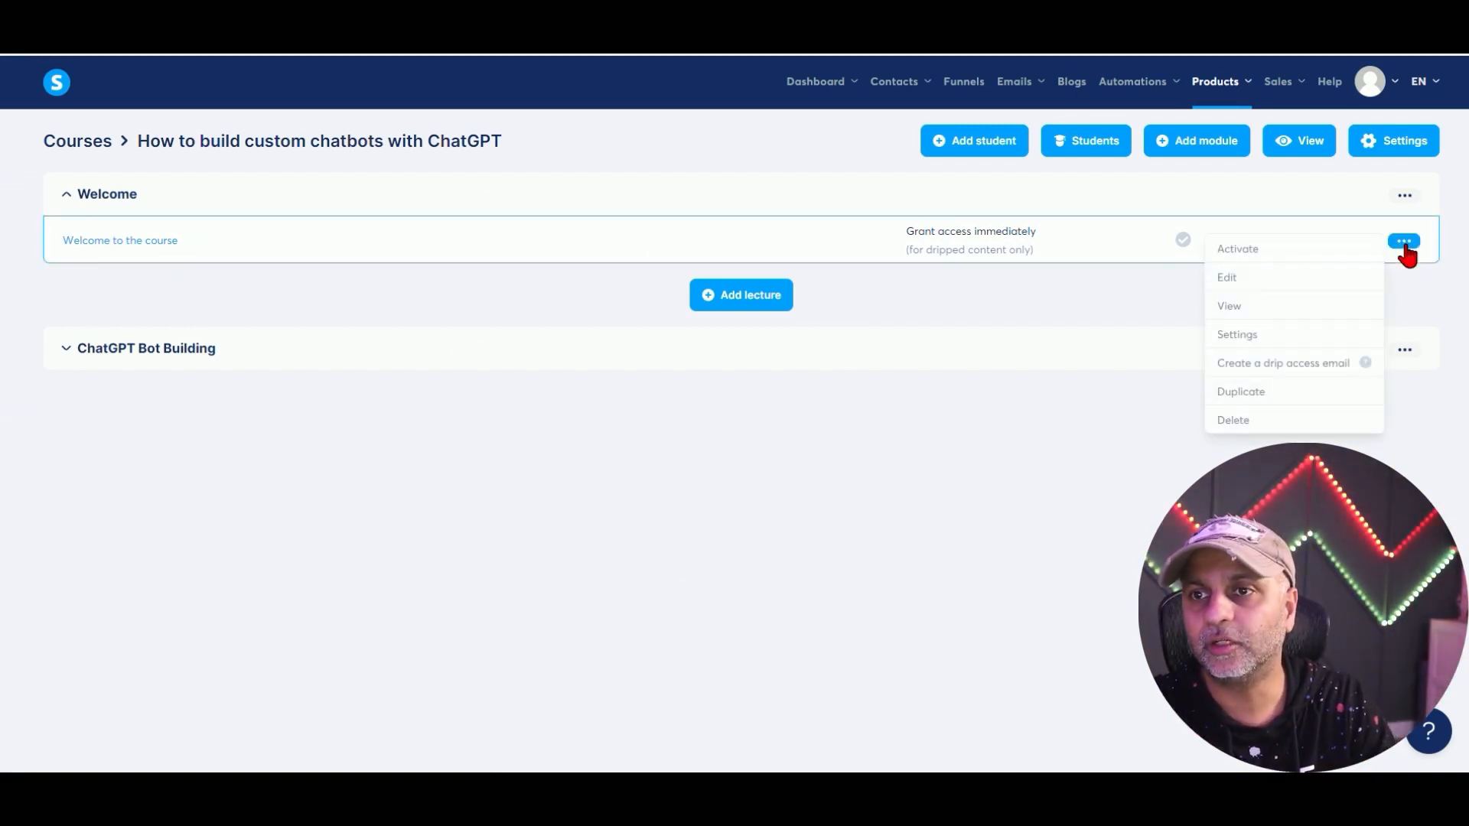
pyautogui.click(1255, 391)
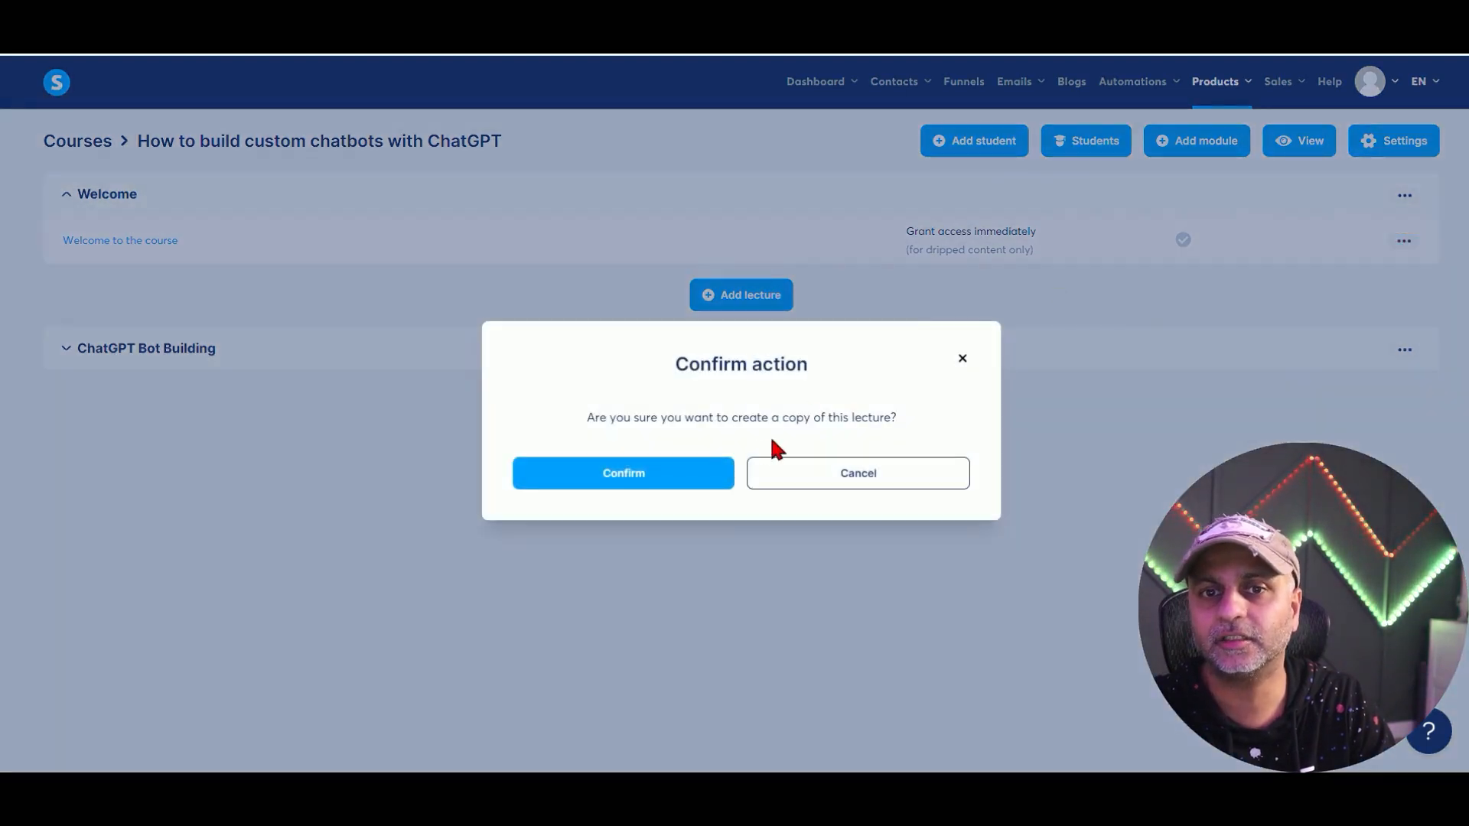
pyautogui.click(654, 478)
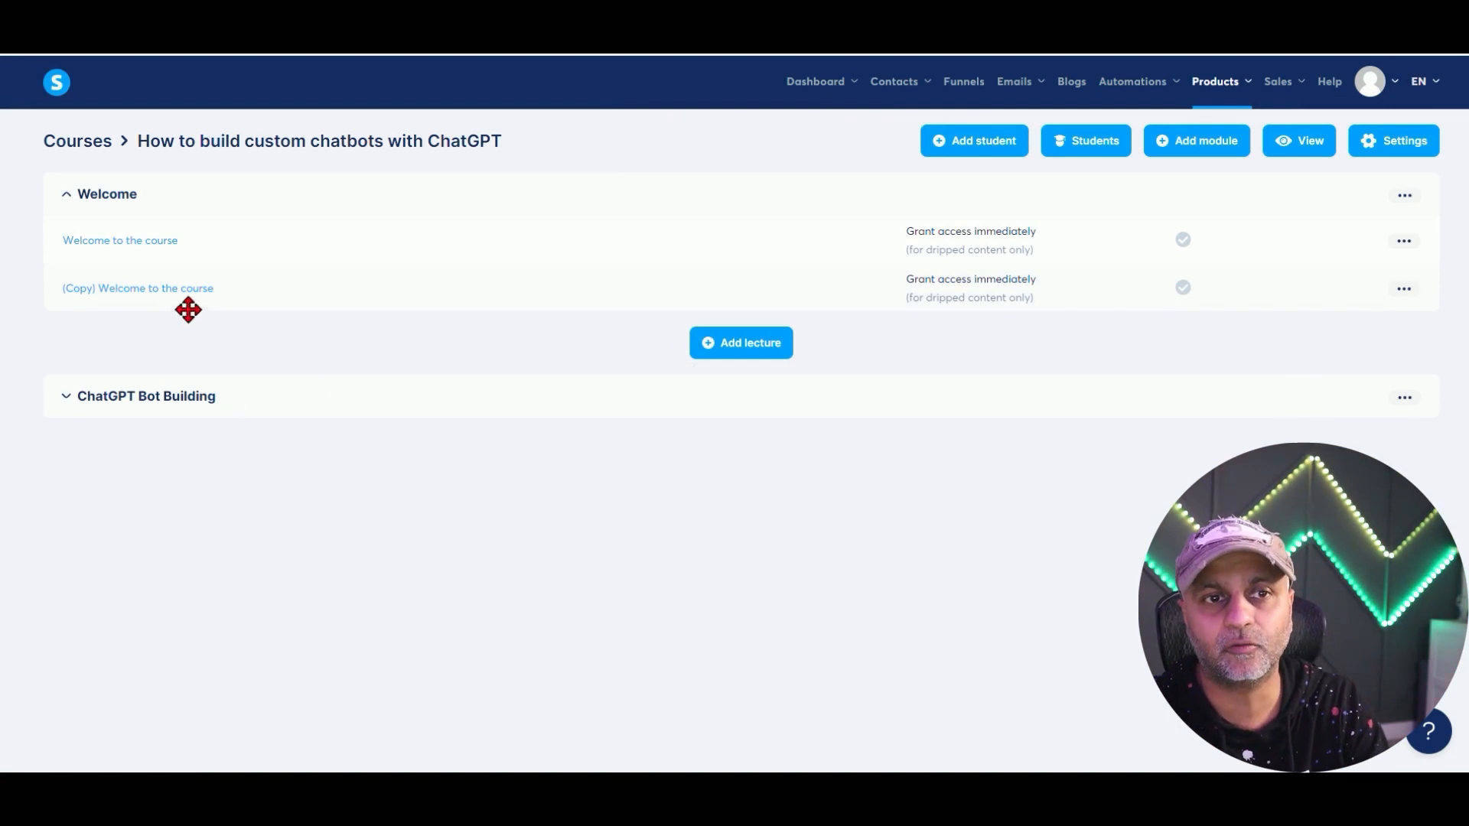
# Open the (Copy) Welcome to the course lecture in the editor and review its heading and video block.
pyautogui.click(161, 289)
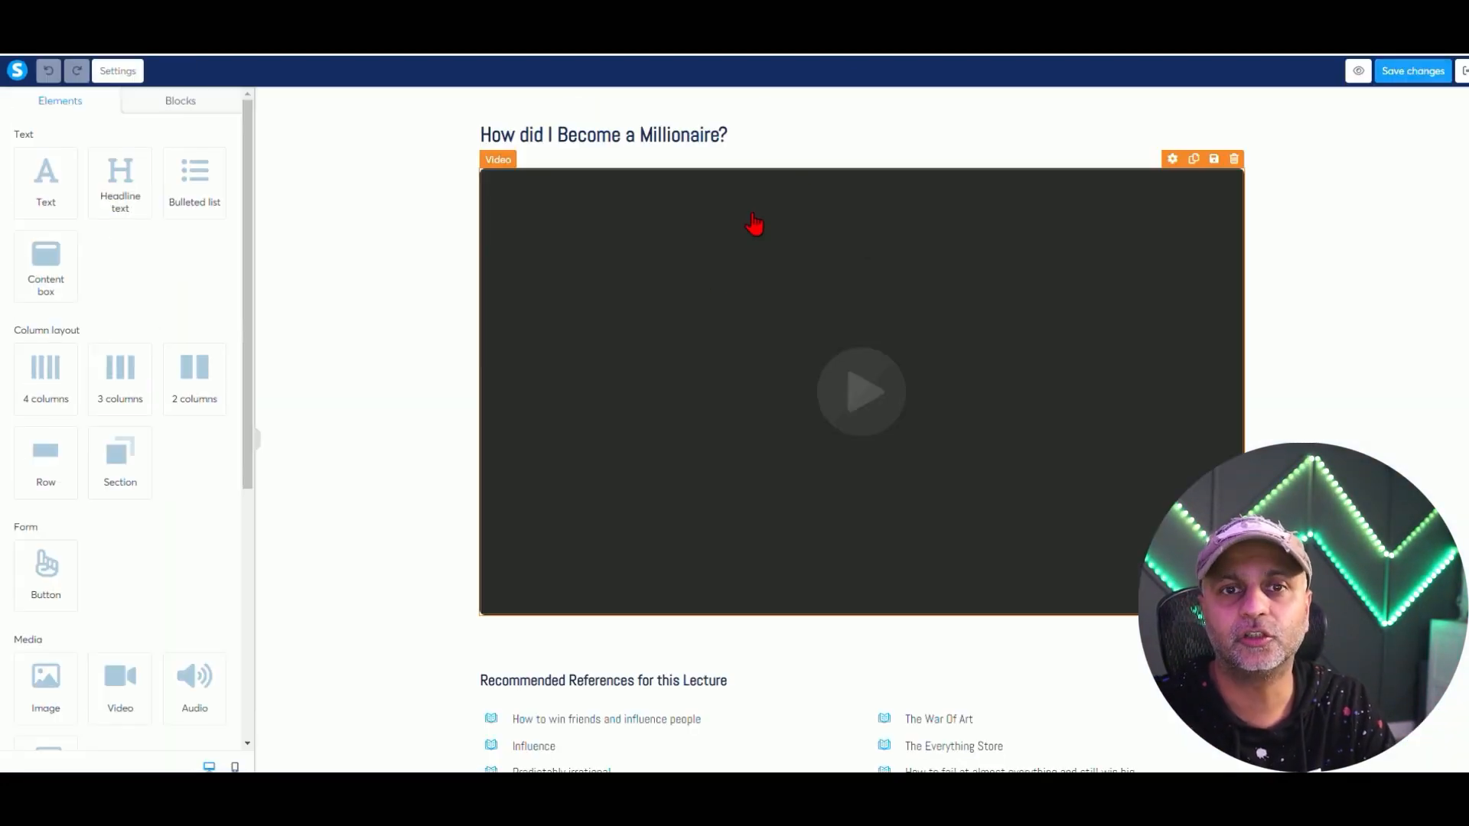
pyautogui.click(747, 133)
pyautogui.moveTo(728, 136); pyautogui.dragTo(480, 153)
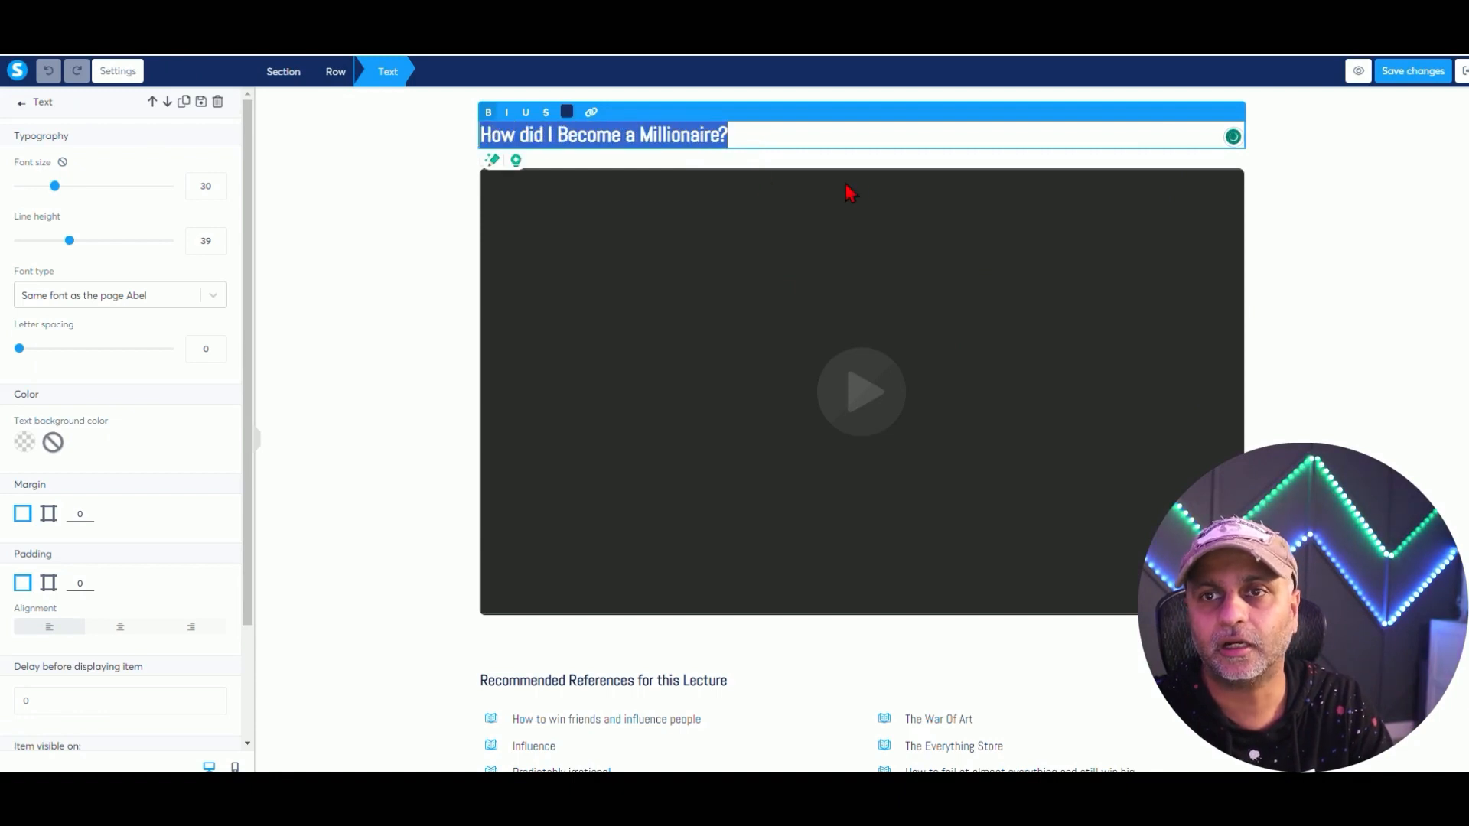
pyautogui.click(876, 193)
pyautogui.scroll(-1, 902, 341)
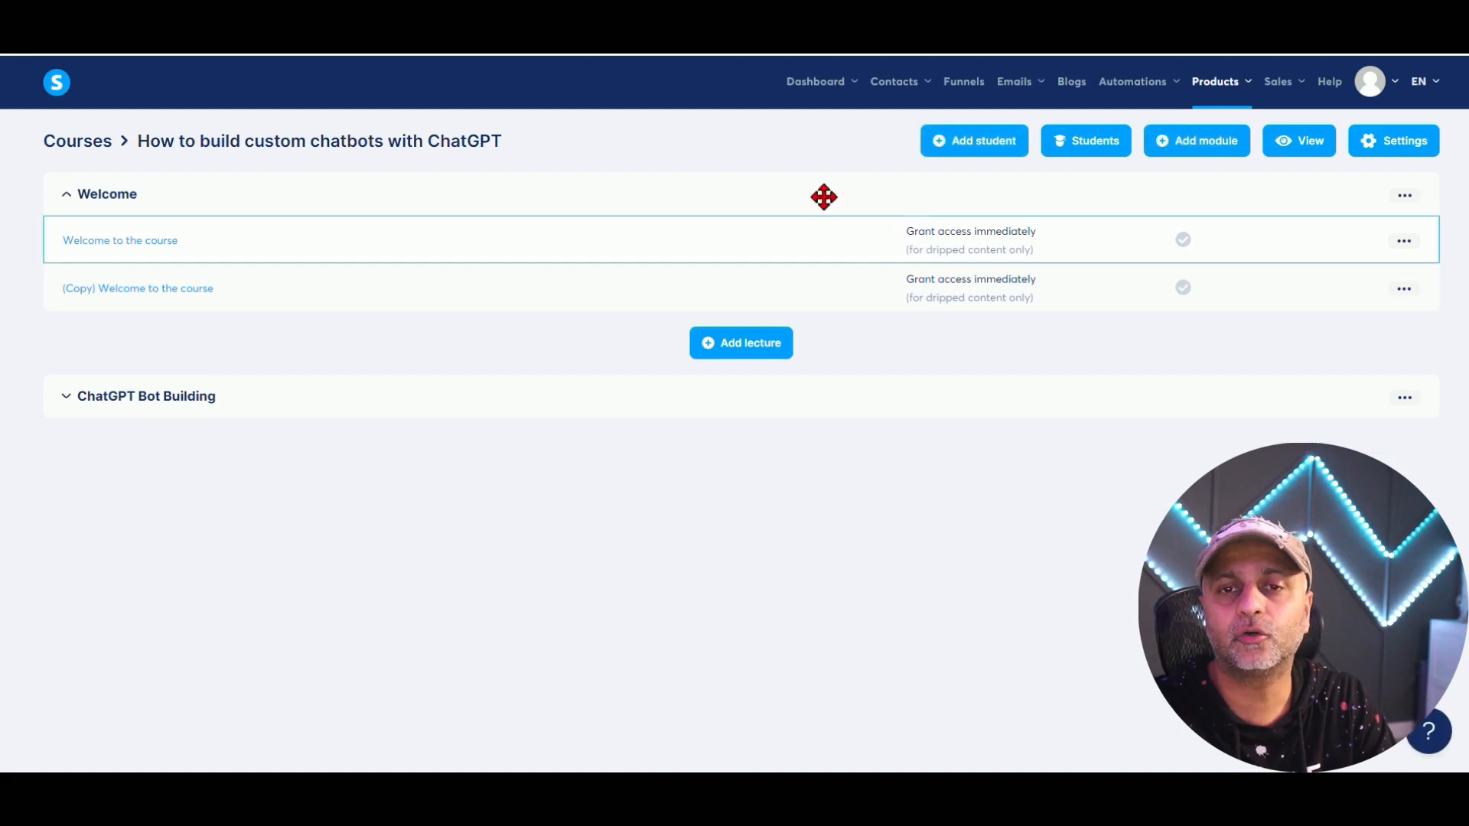
# Activate the Welcome to the course lecture and its (Copy) duplicate.
pyautogui.click(1404, 241)
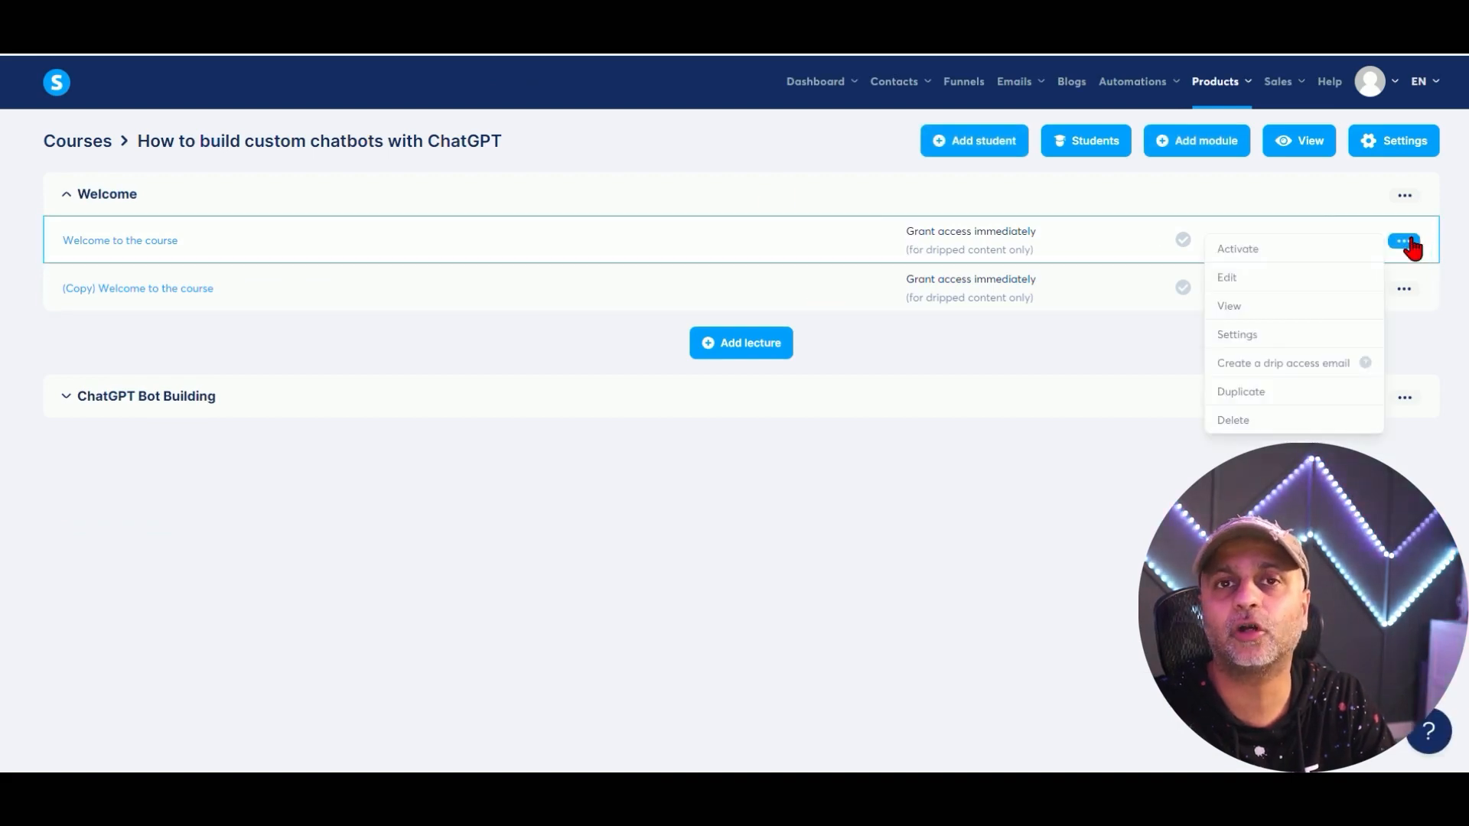
pyautogui.click(1276, 252)
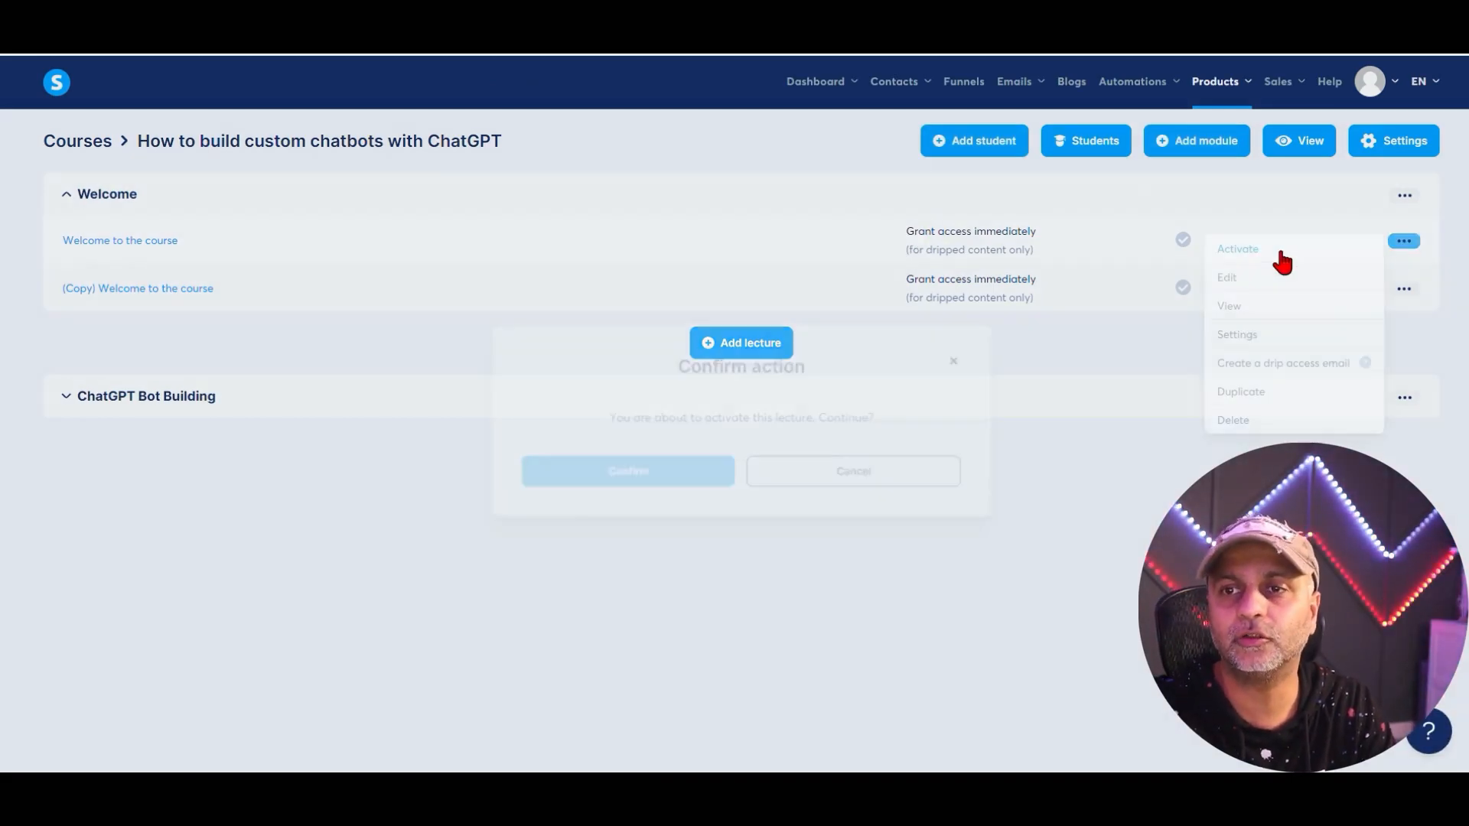
pyautogui.click(654, 487)
pyautogui.click(1404, 289)
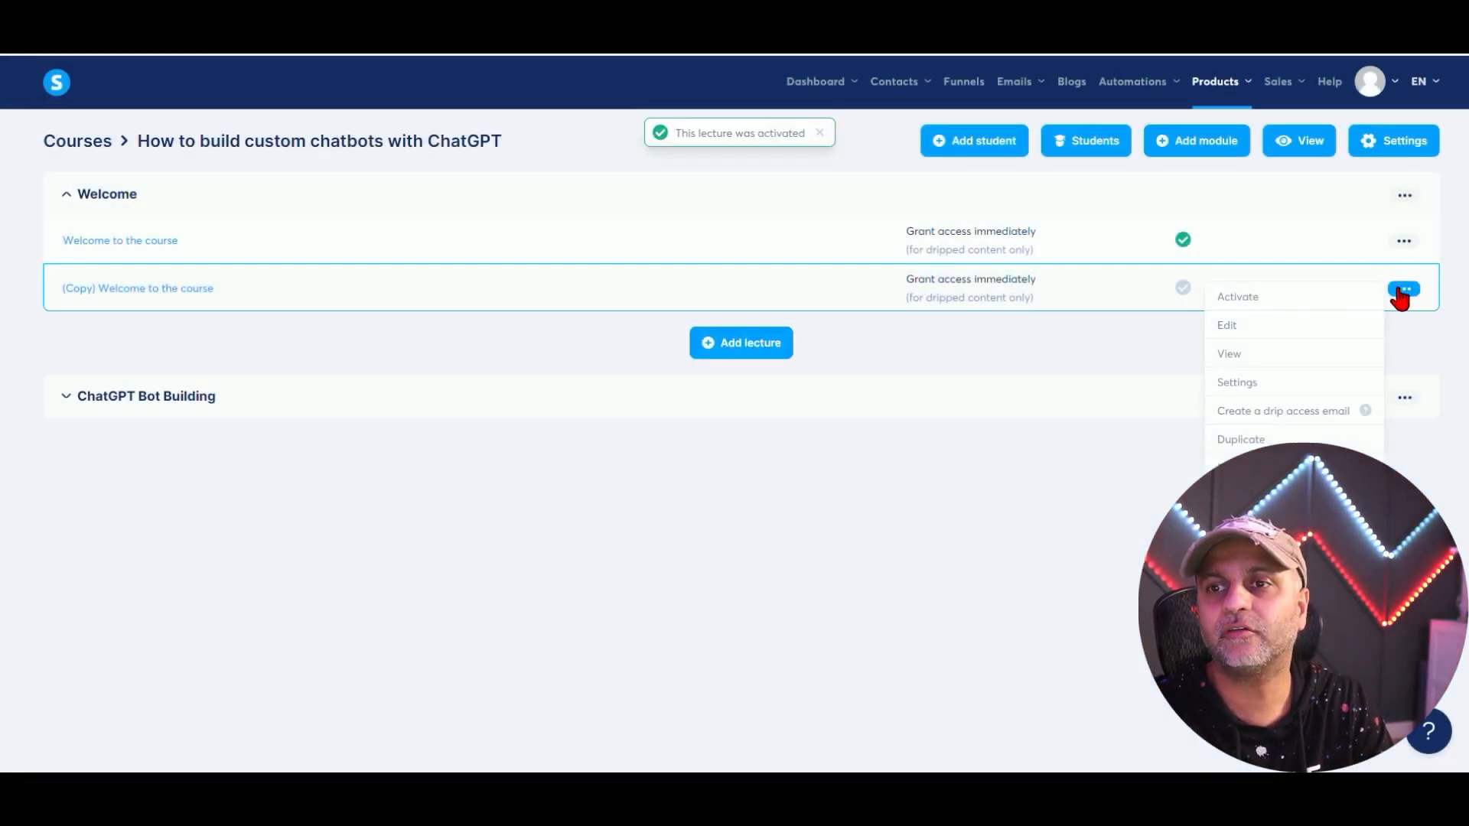
pyautogui.click(1282, 305)
pyautogui.click(697, 469)
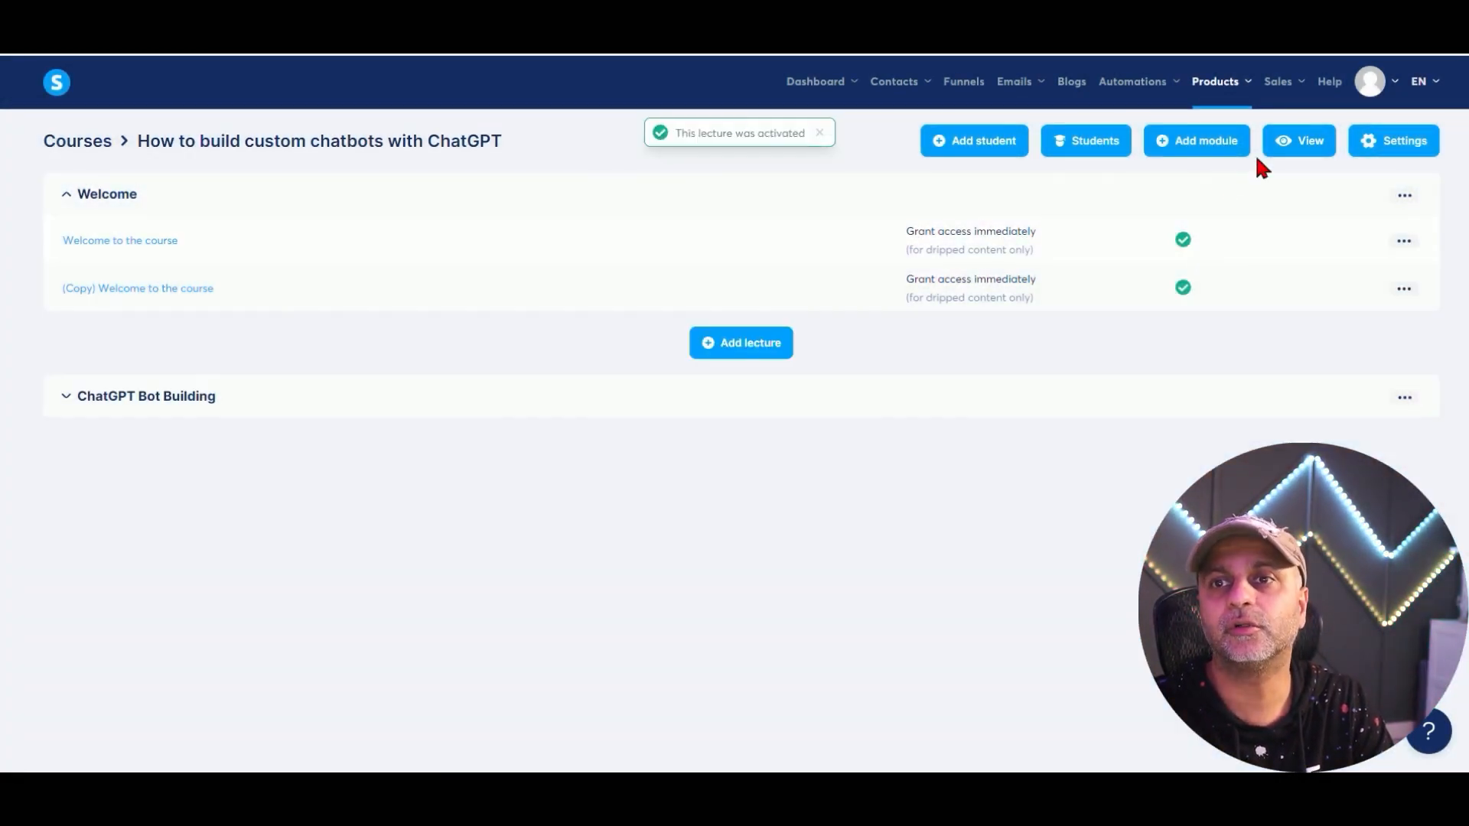
# Preview the course as a student and open the copied lecture.
pyautogui.click(1280, 152)
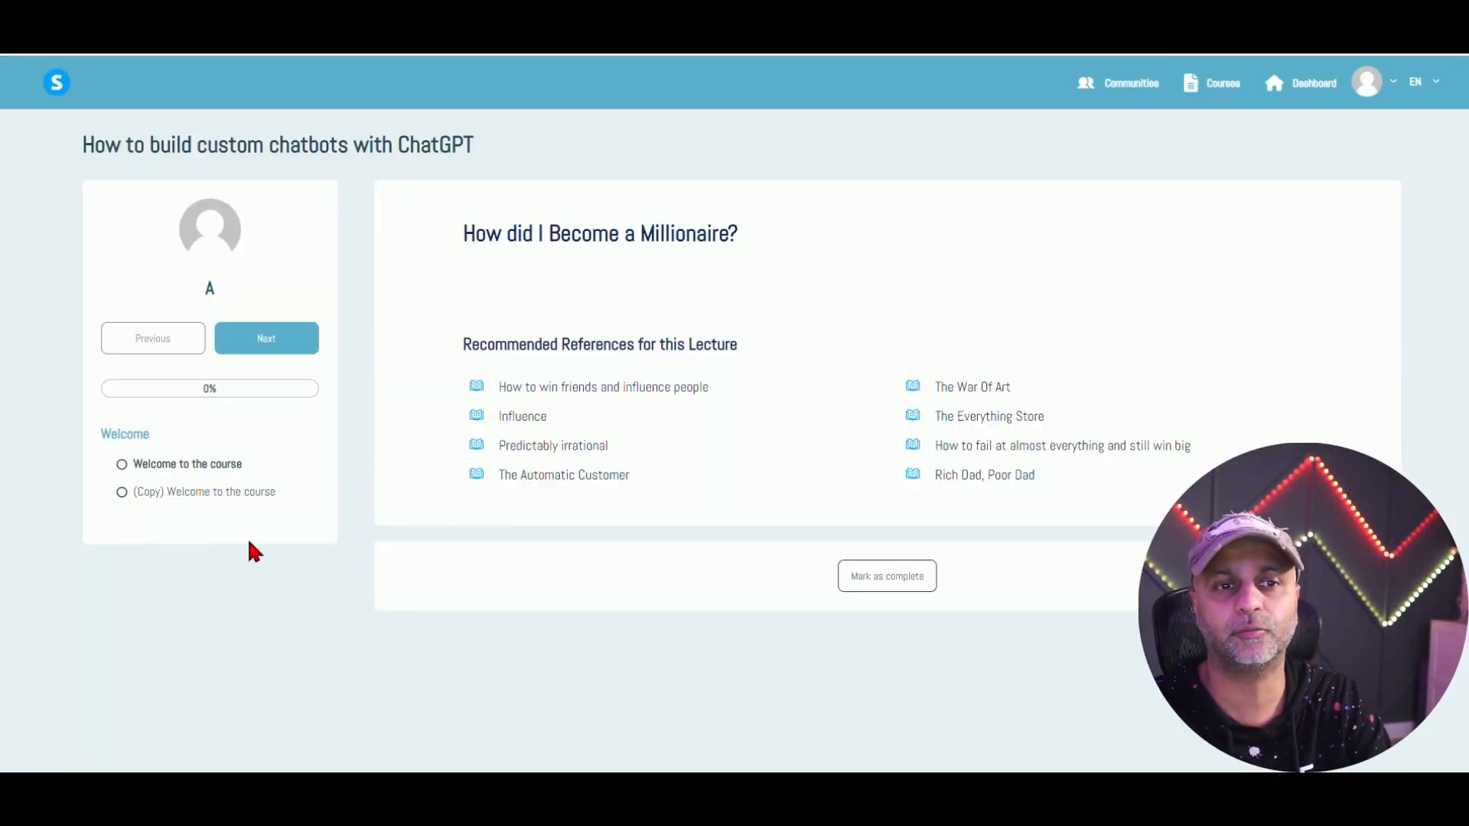
pyautogui.click(208, 494)
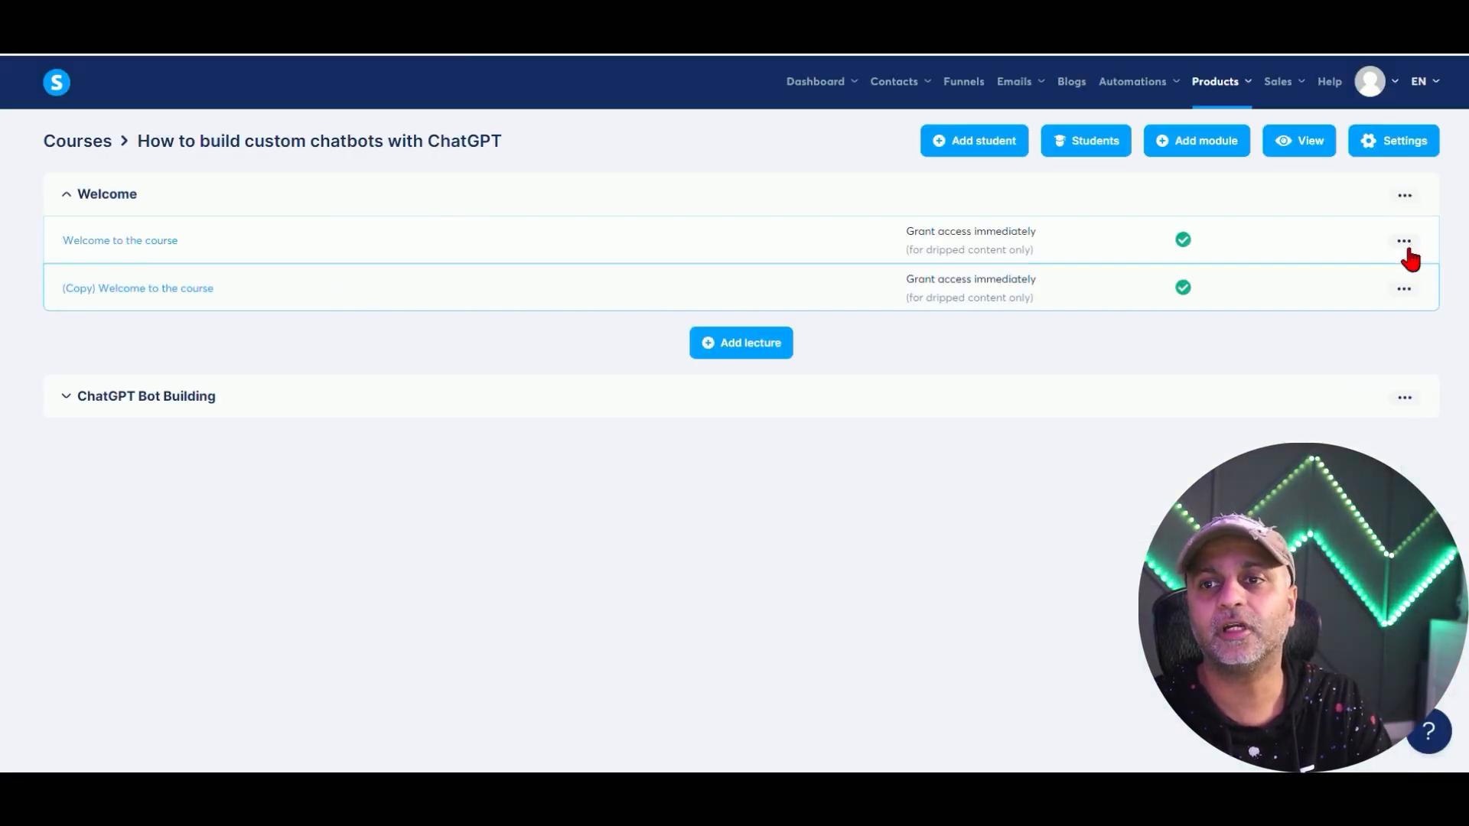
pyautogui.click(1403, 242)
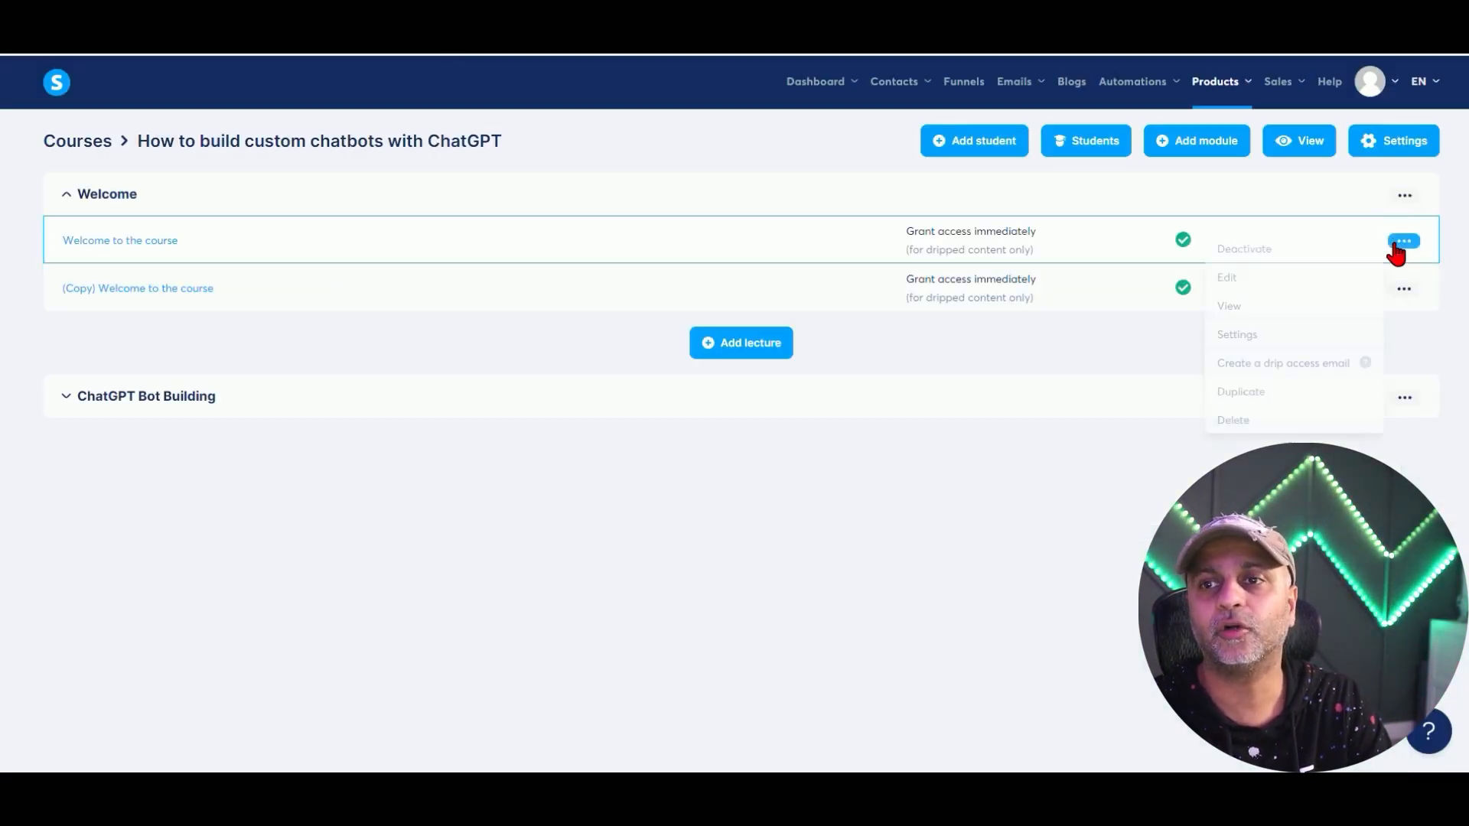
# Set the Welcome to the course lecture's video to the uploaded file Intro.mp4.
pyautogui.click(1227, 278)
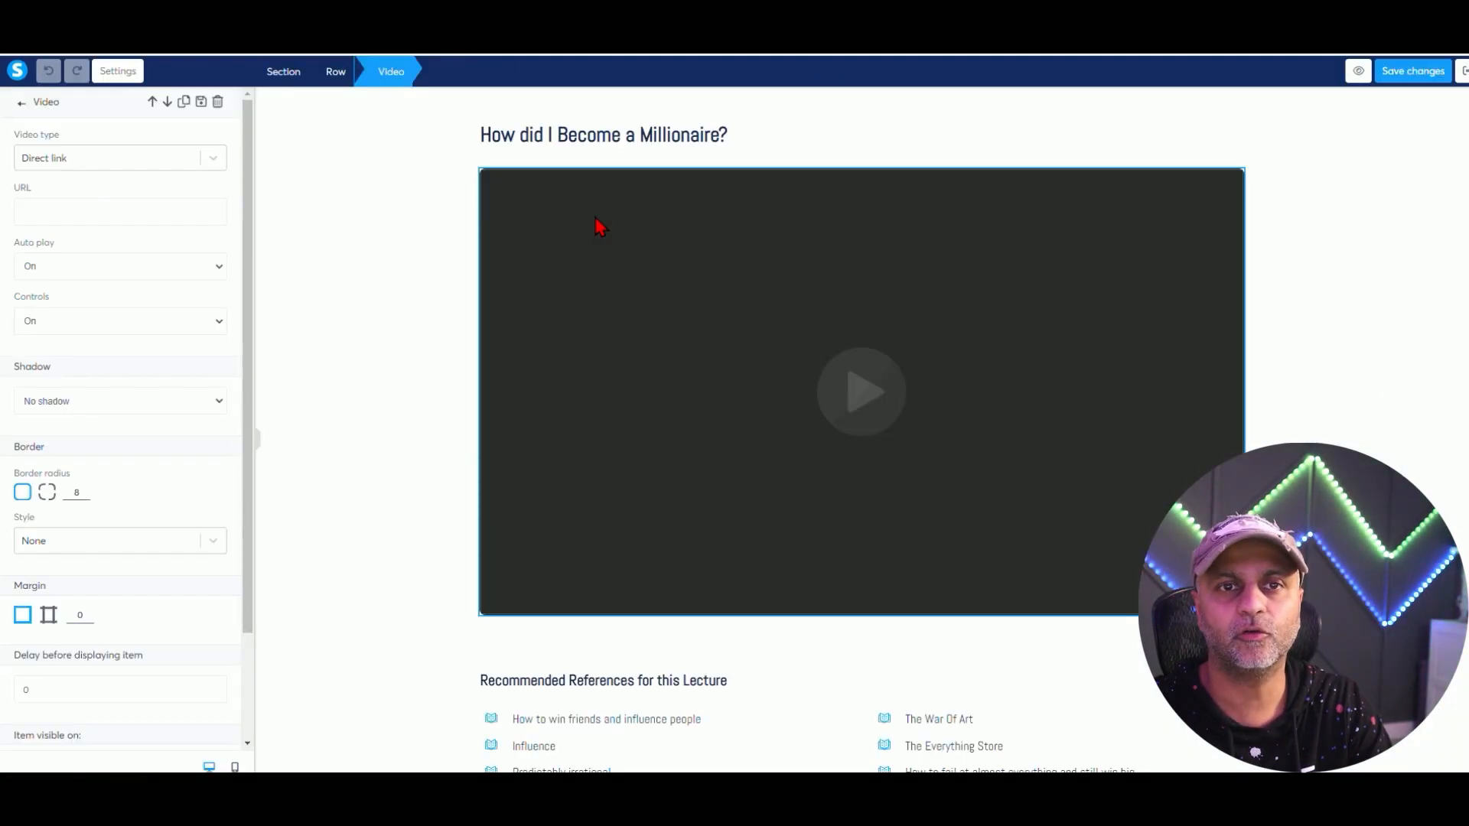
pyautogui.click(90, 164)
pyautogui.click(59, 239)
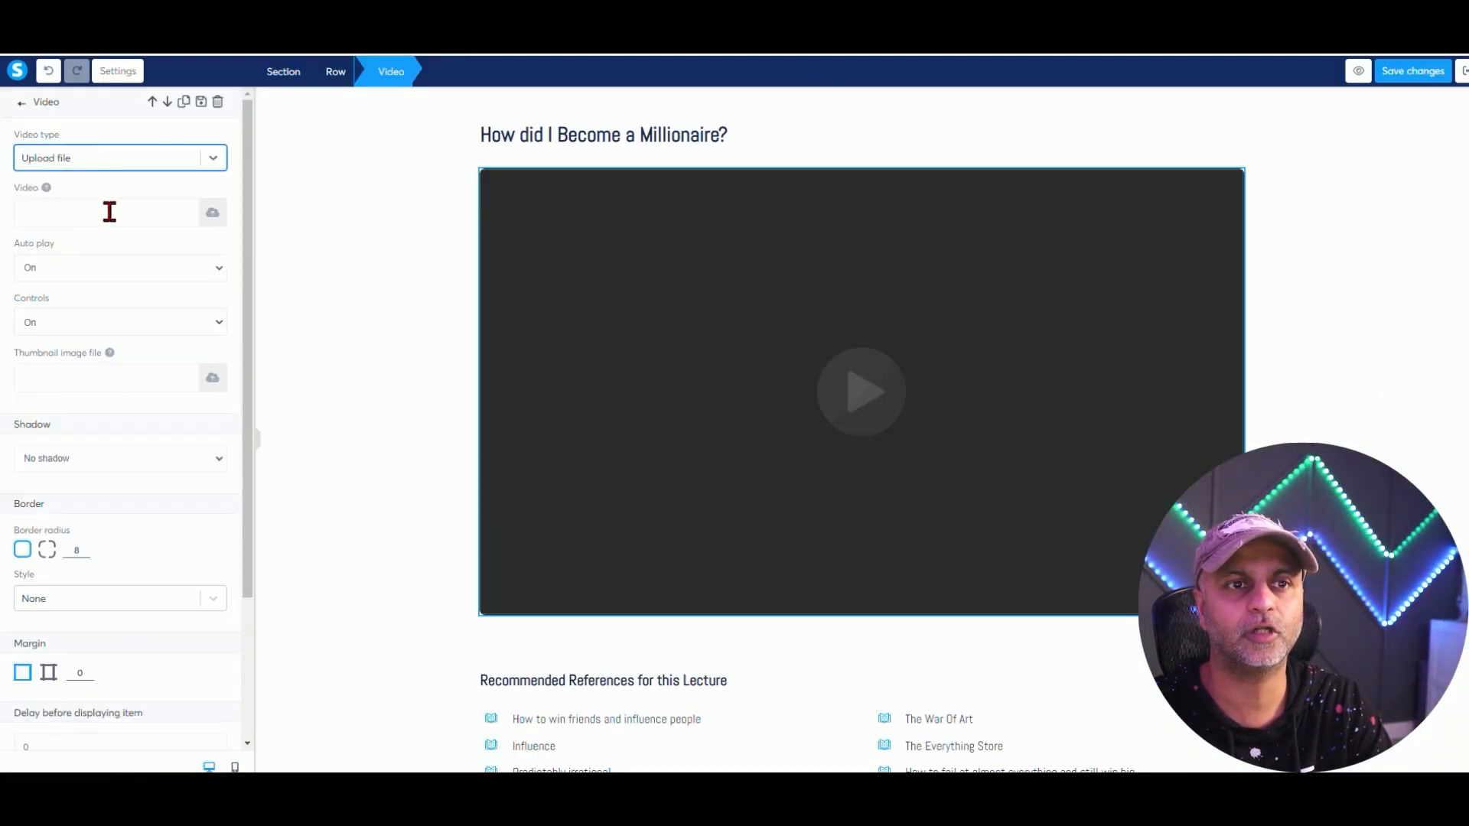
pyautogui.click(212, 215)
pyautogui.click(809, 239)
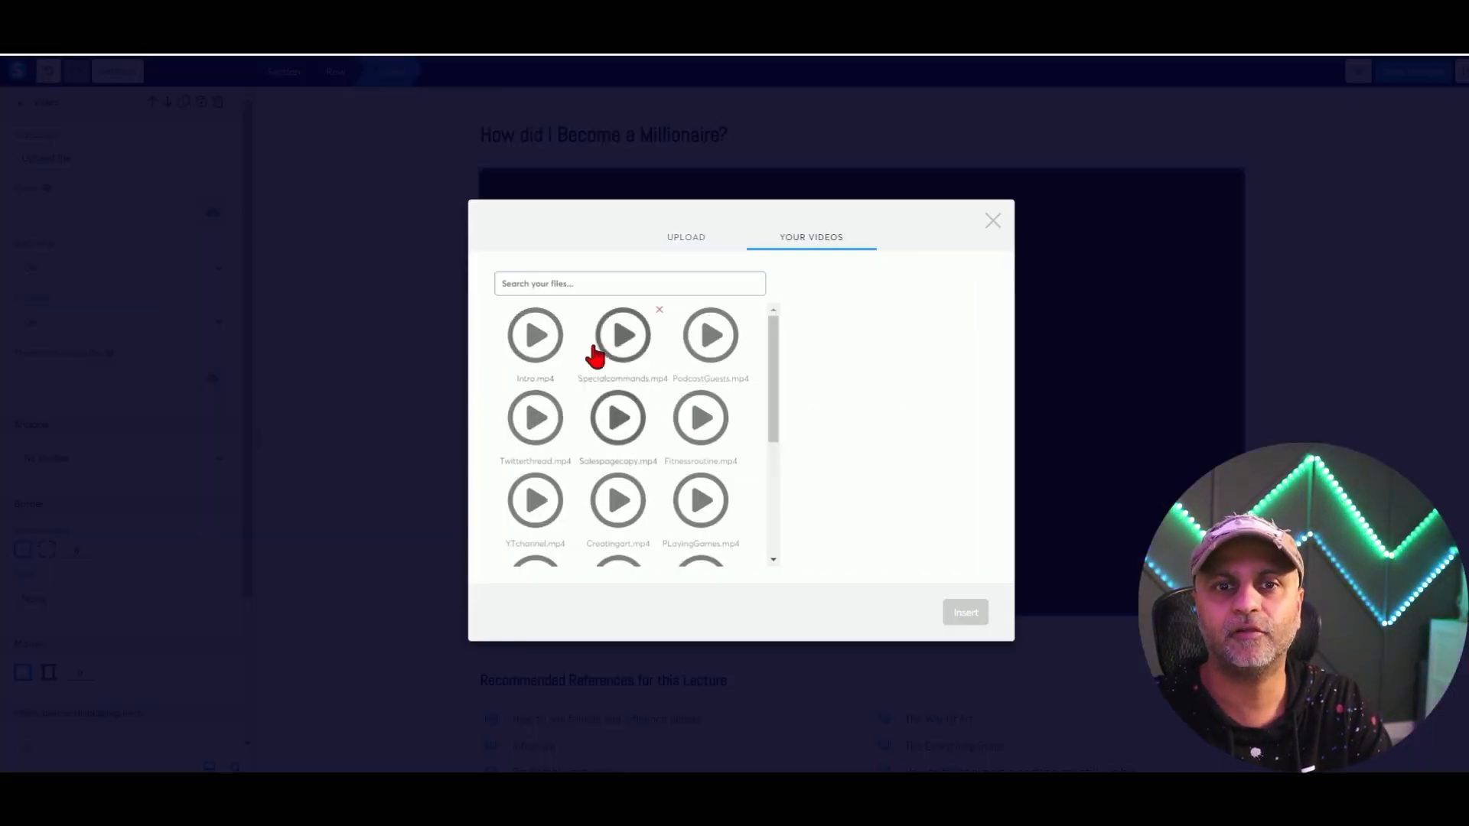
pyautogui.click(552, 355)
pyautogui.click(969, 613)
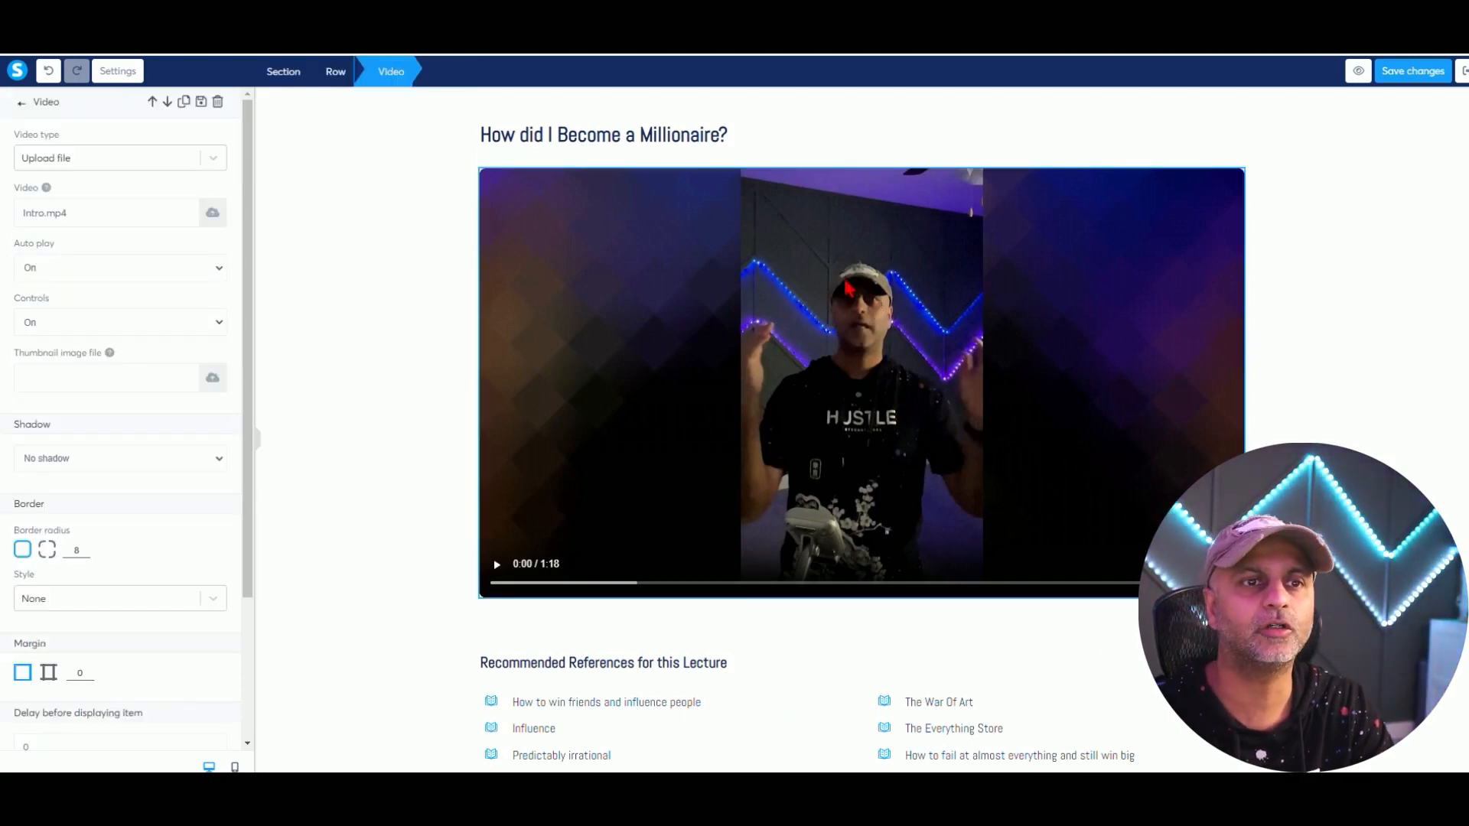
# Add the jupitrrtwithplay.png thumbnail image to the Intro.mp4 video.
pyautogui.scroll(-3, 153, 382)
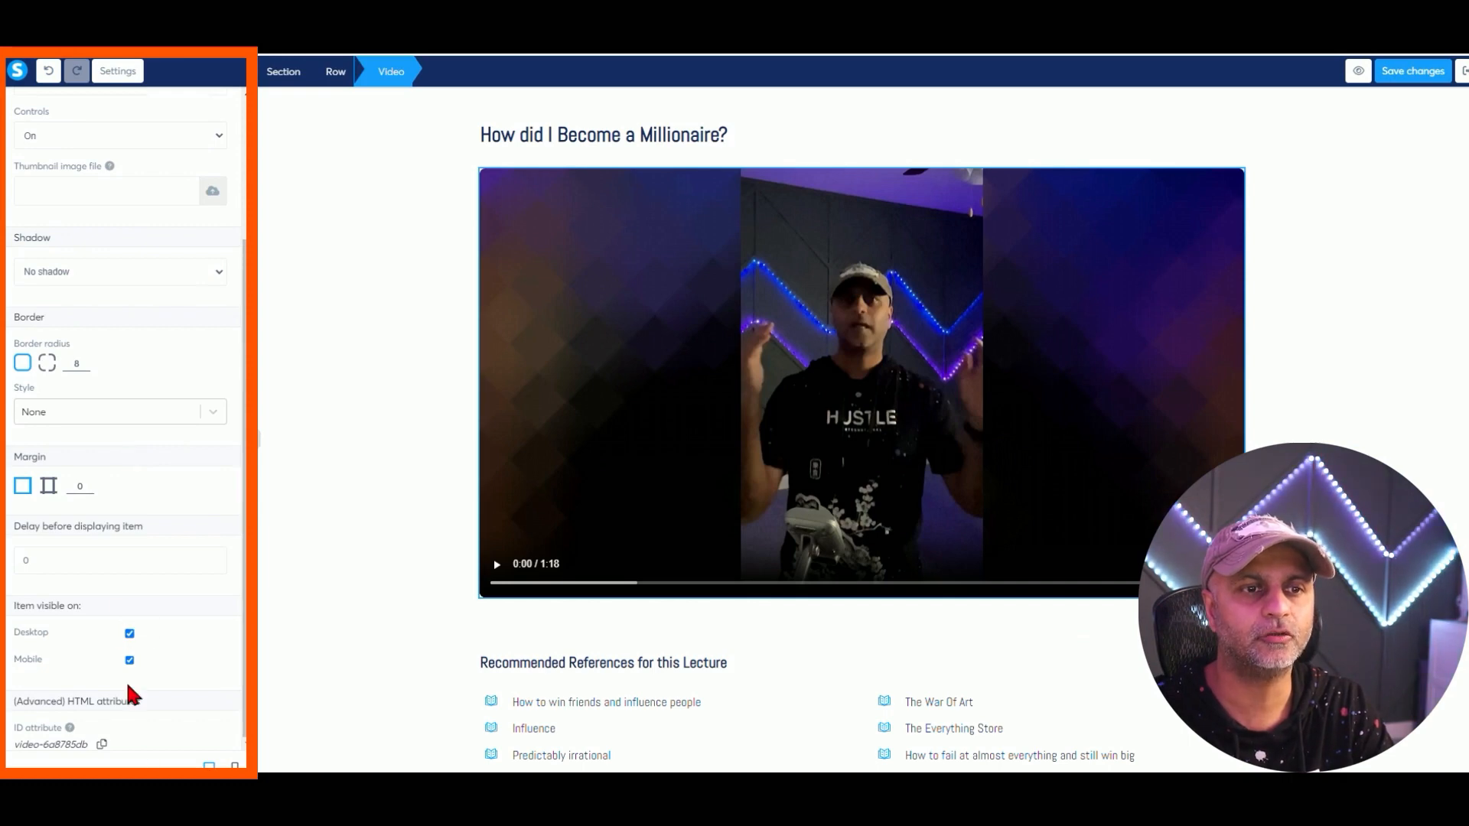
pyautogui.scroll(3, 168, 646)
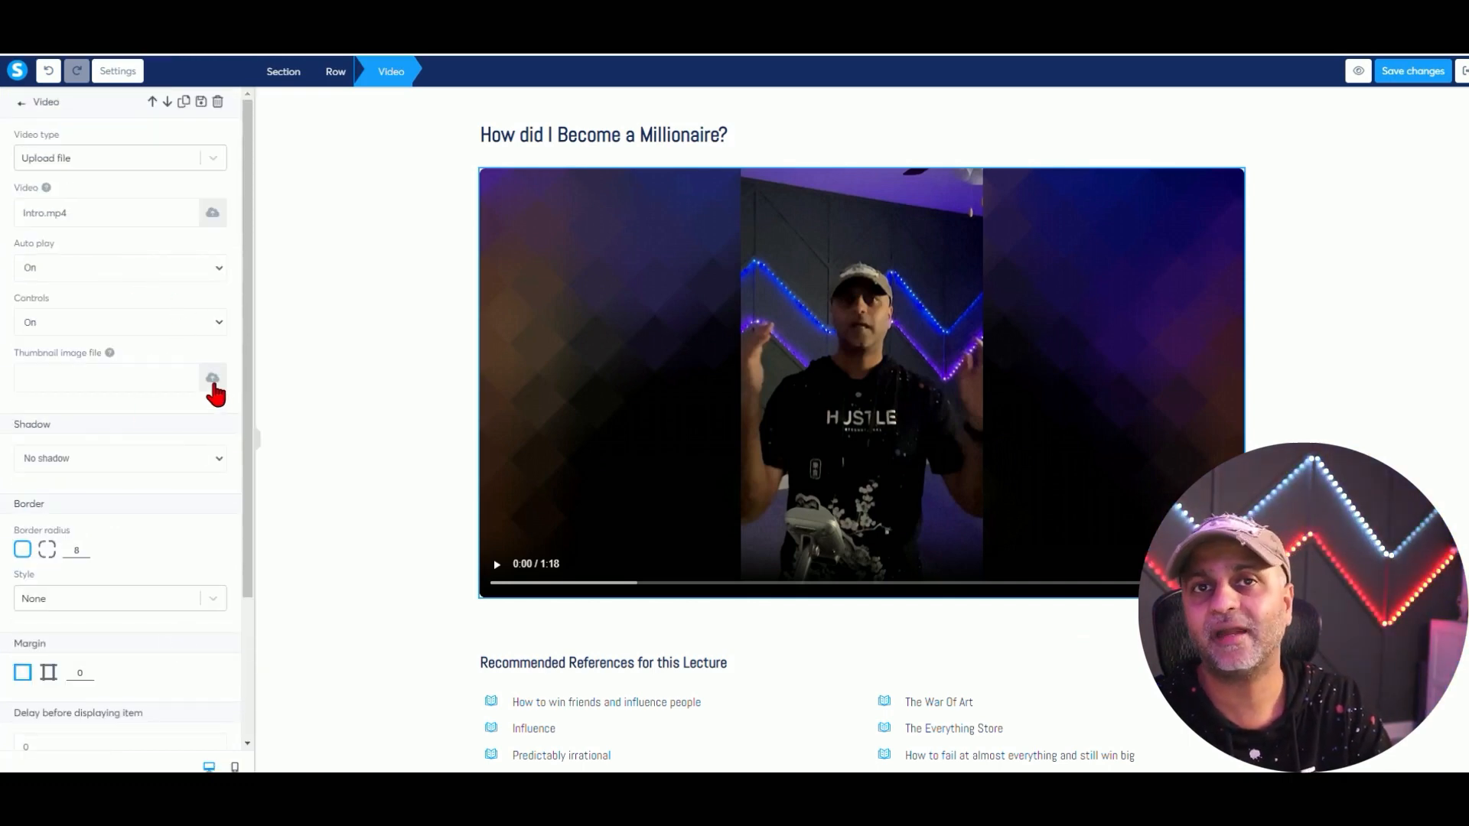
pyautogui.click(211, 377)
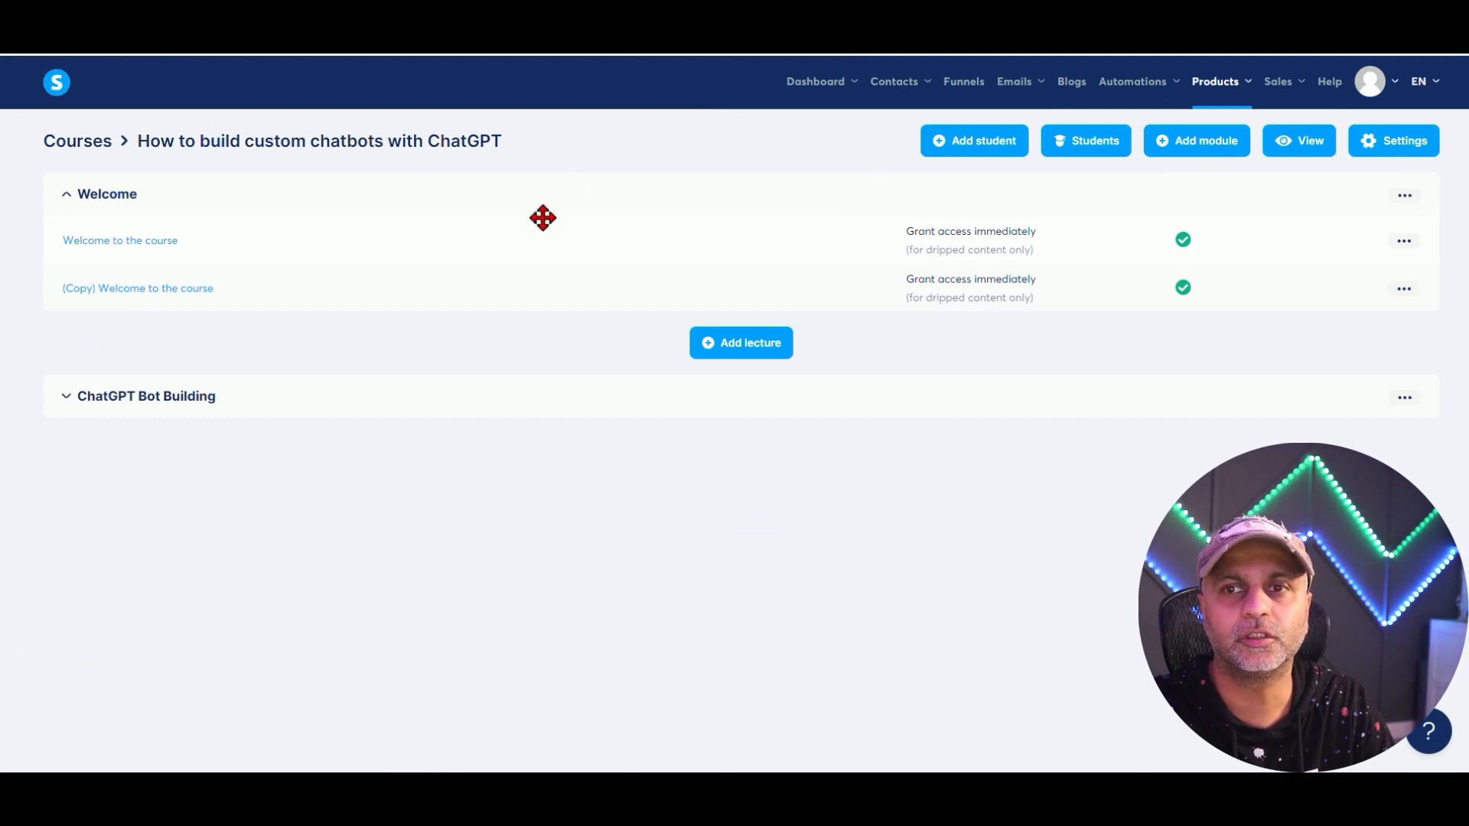
# Review the chatbot course's settings fields, then go to the Funnels list.
pyautogui.click(1409, 199)
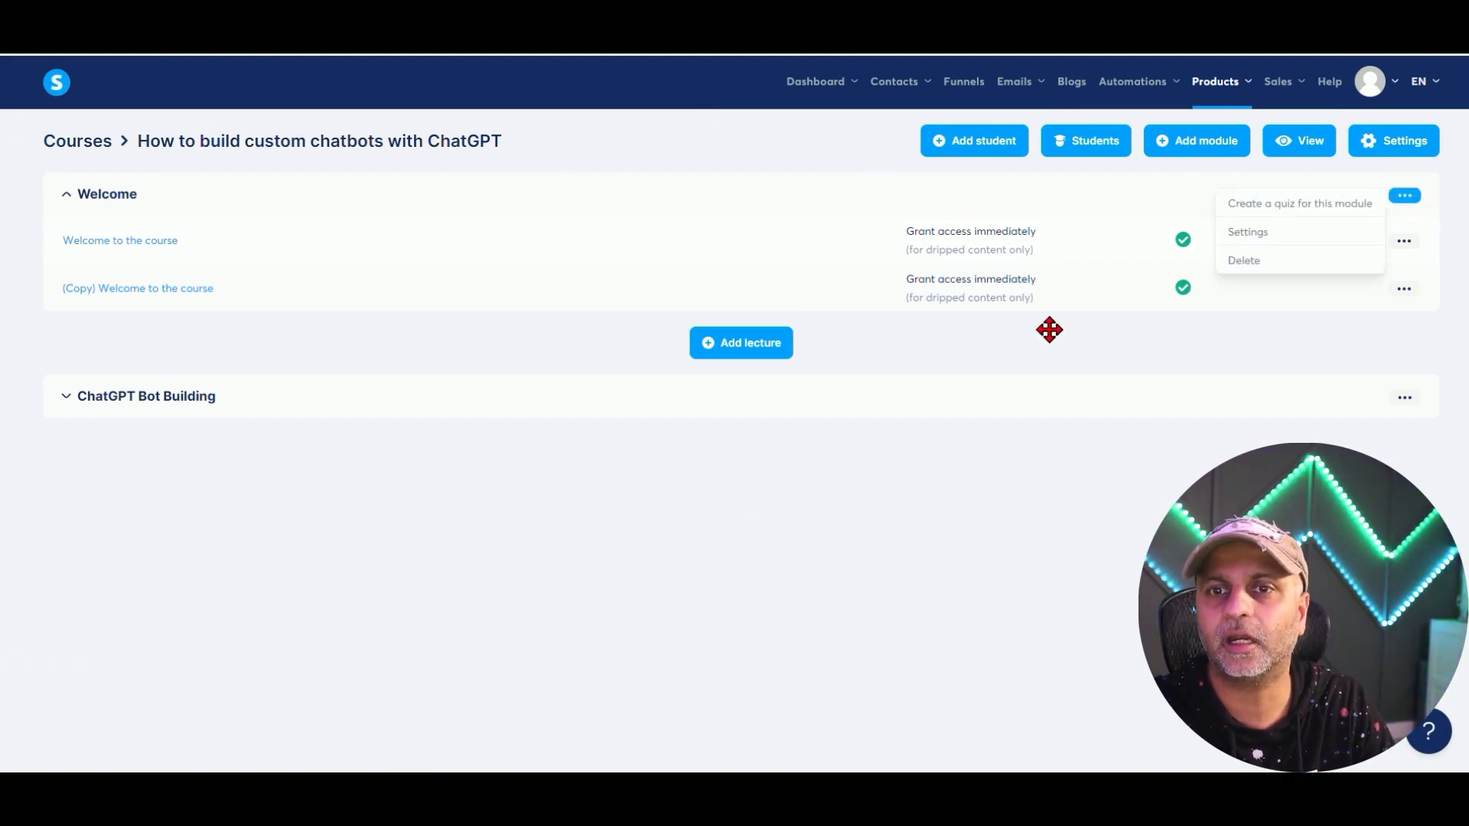
pyautogui.click(988, 343)
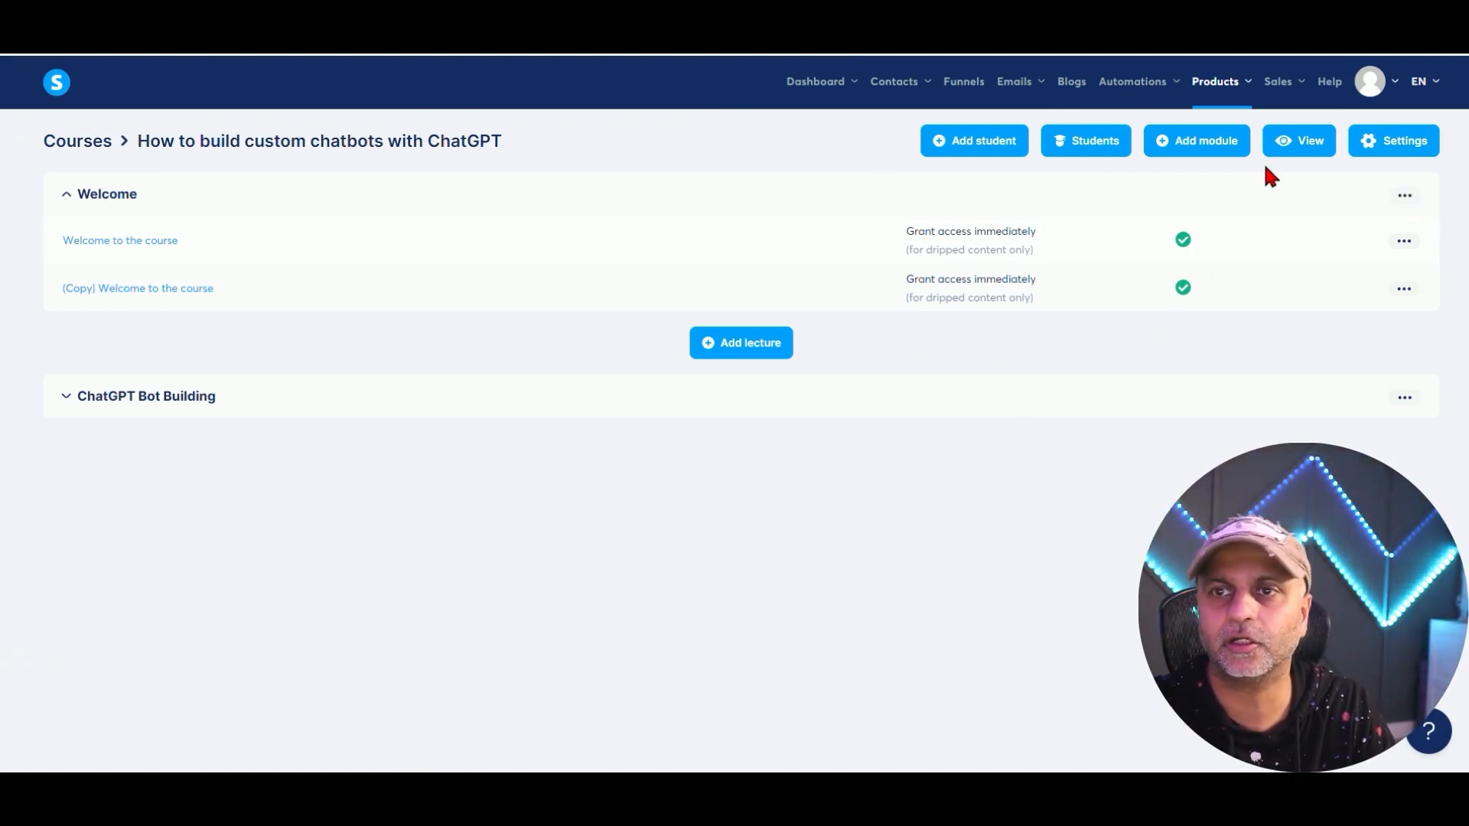
pyautogui.click(1354, 143)
pyautogui.scroll(-4, 758, 243)
pyautogui.scroll(-1, 1109, 331)
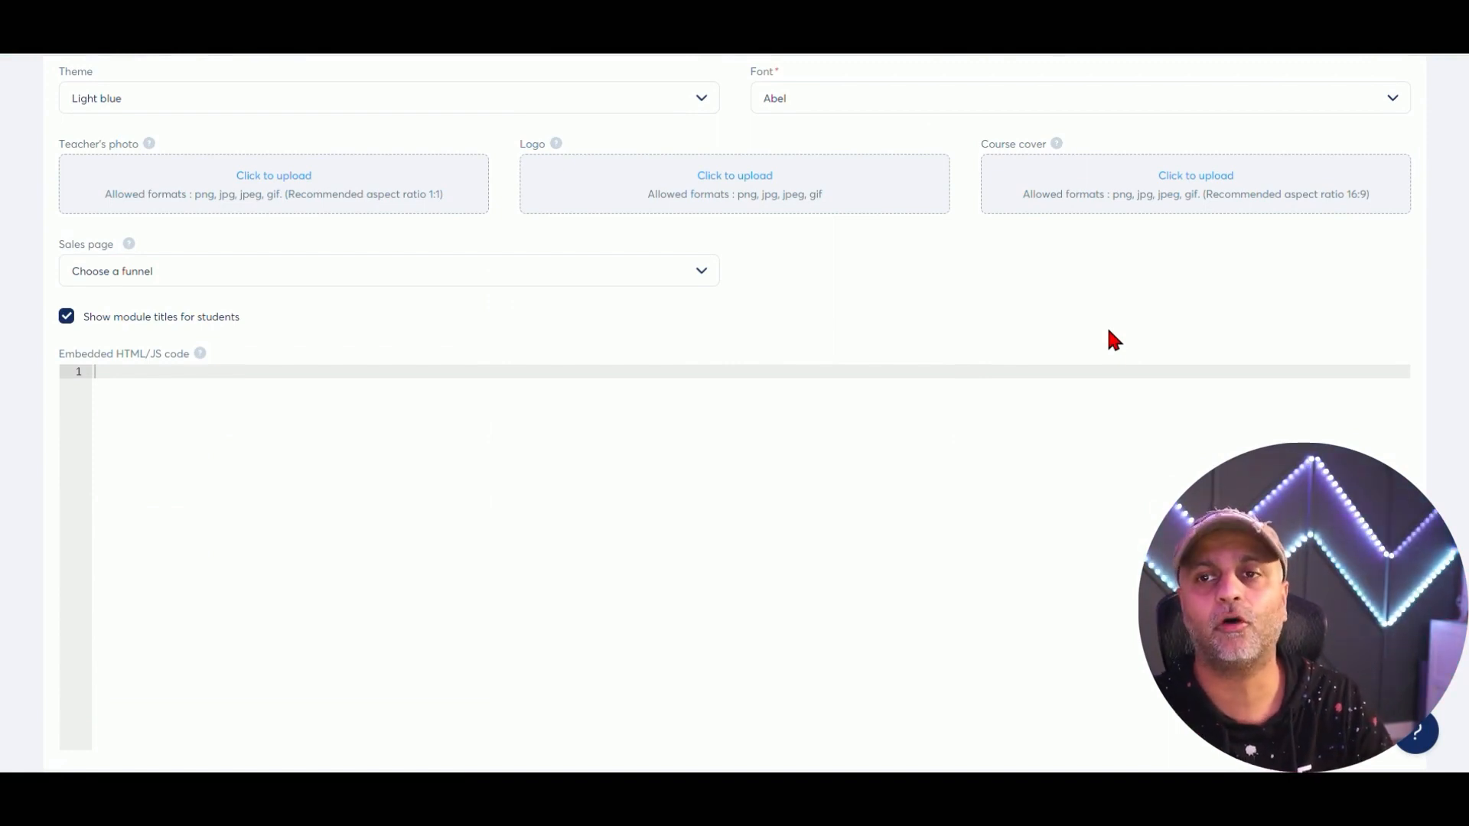
pyautogui.scroll(6, 1109, 337)
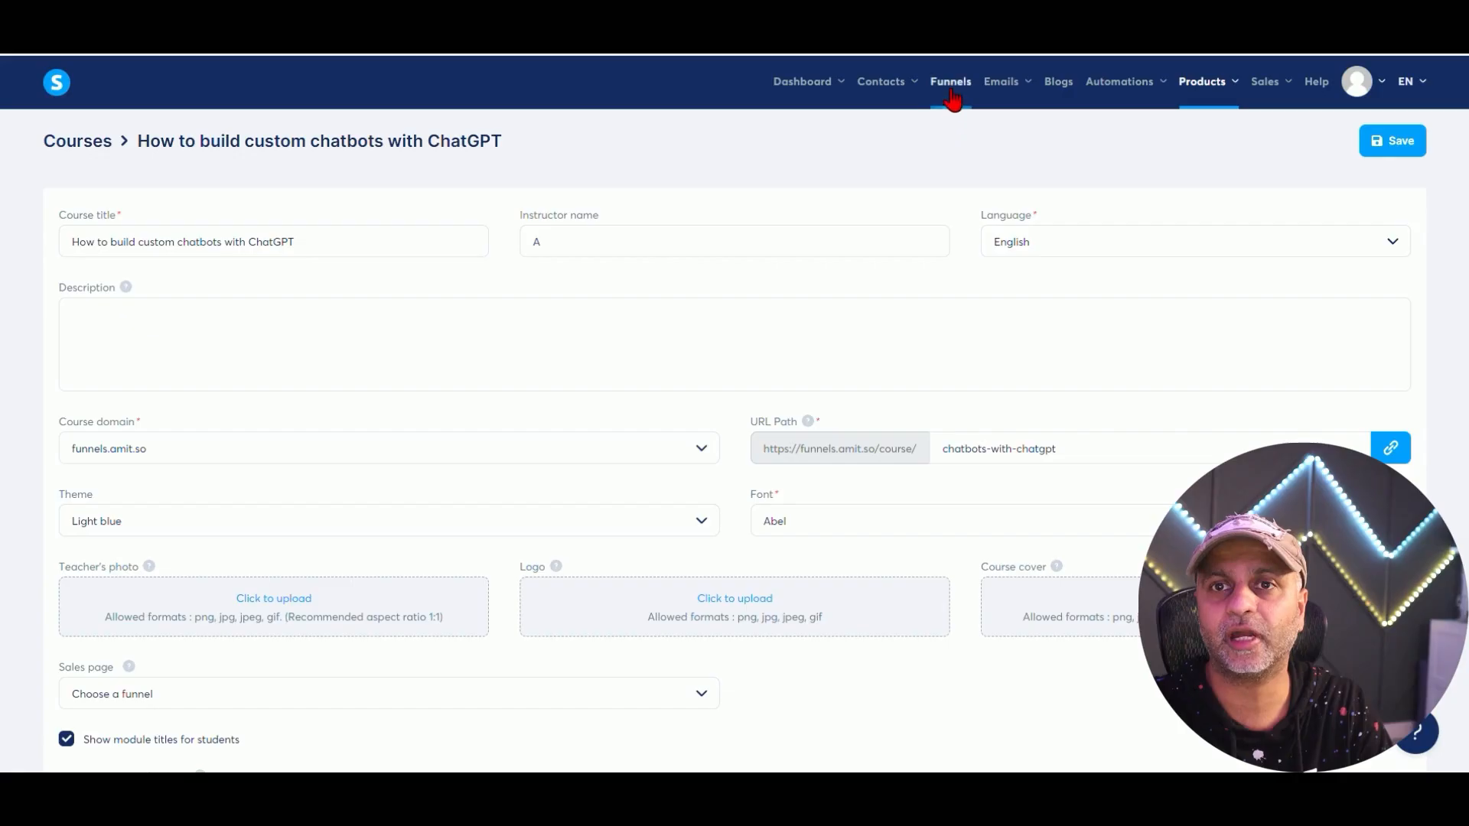
pyautogui.click(953, 93)
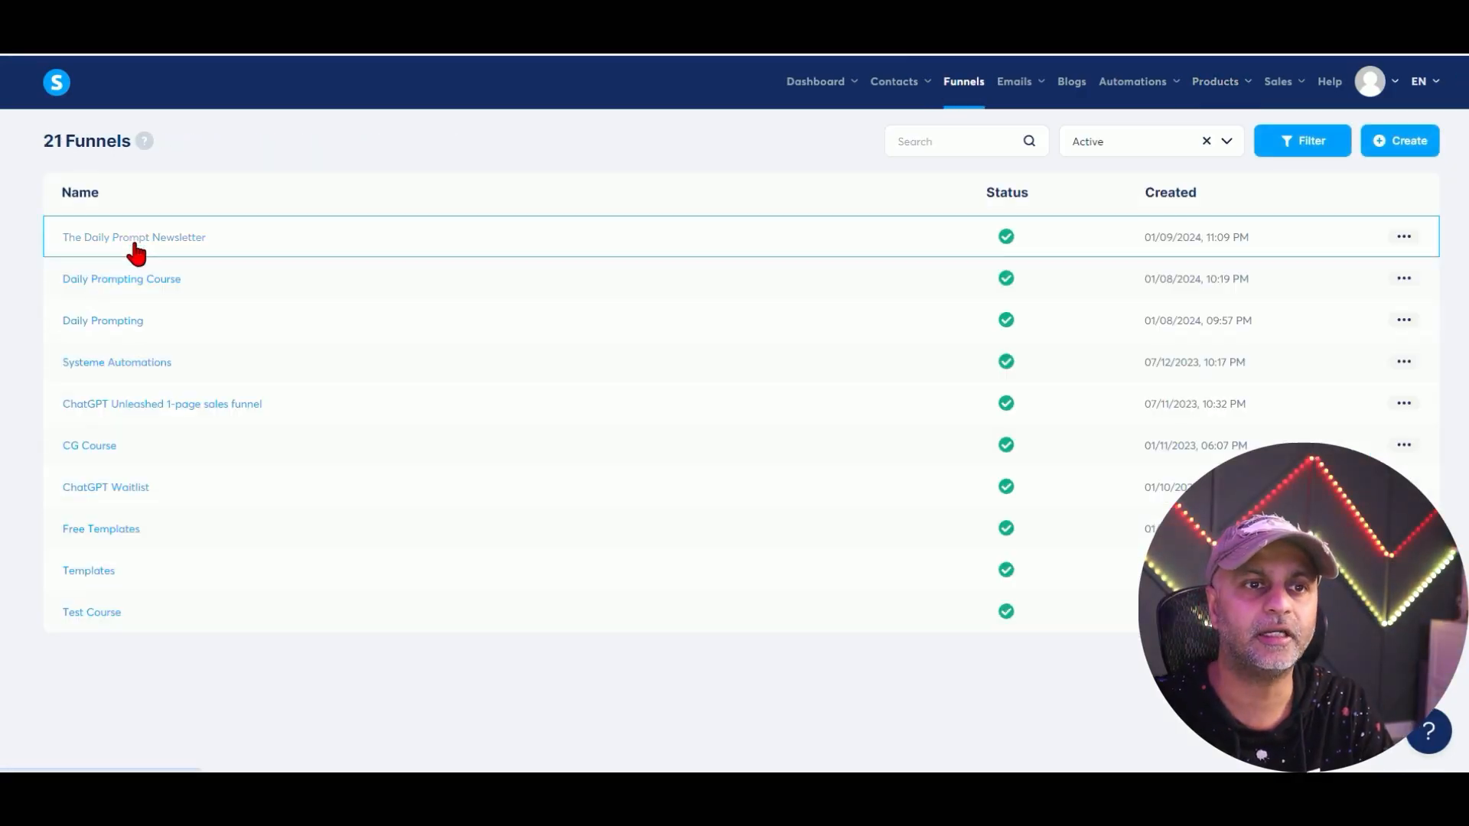
# Open The Sales Page step settings in The Daily Prompt Newsletter funnel.
pyautogui.click(1408, 237)
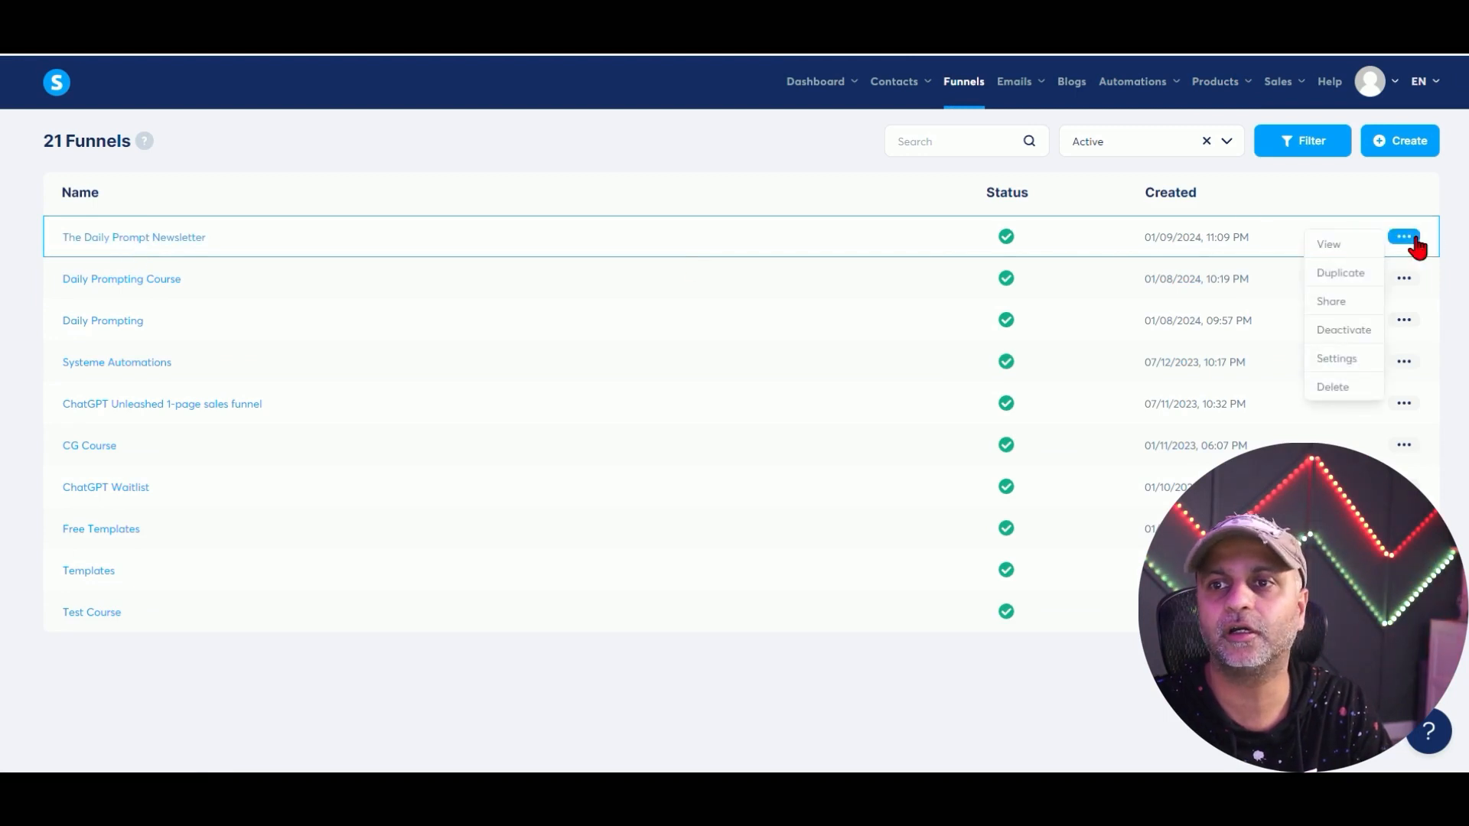
pyautogui.click(1336, 358)
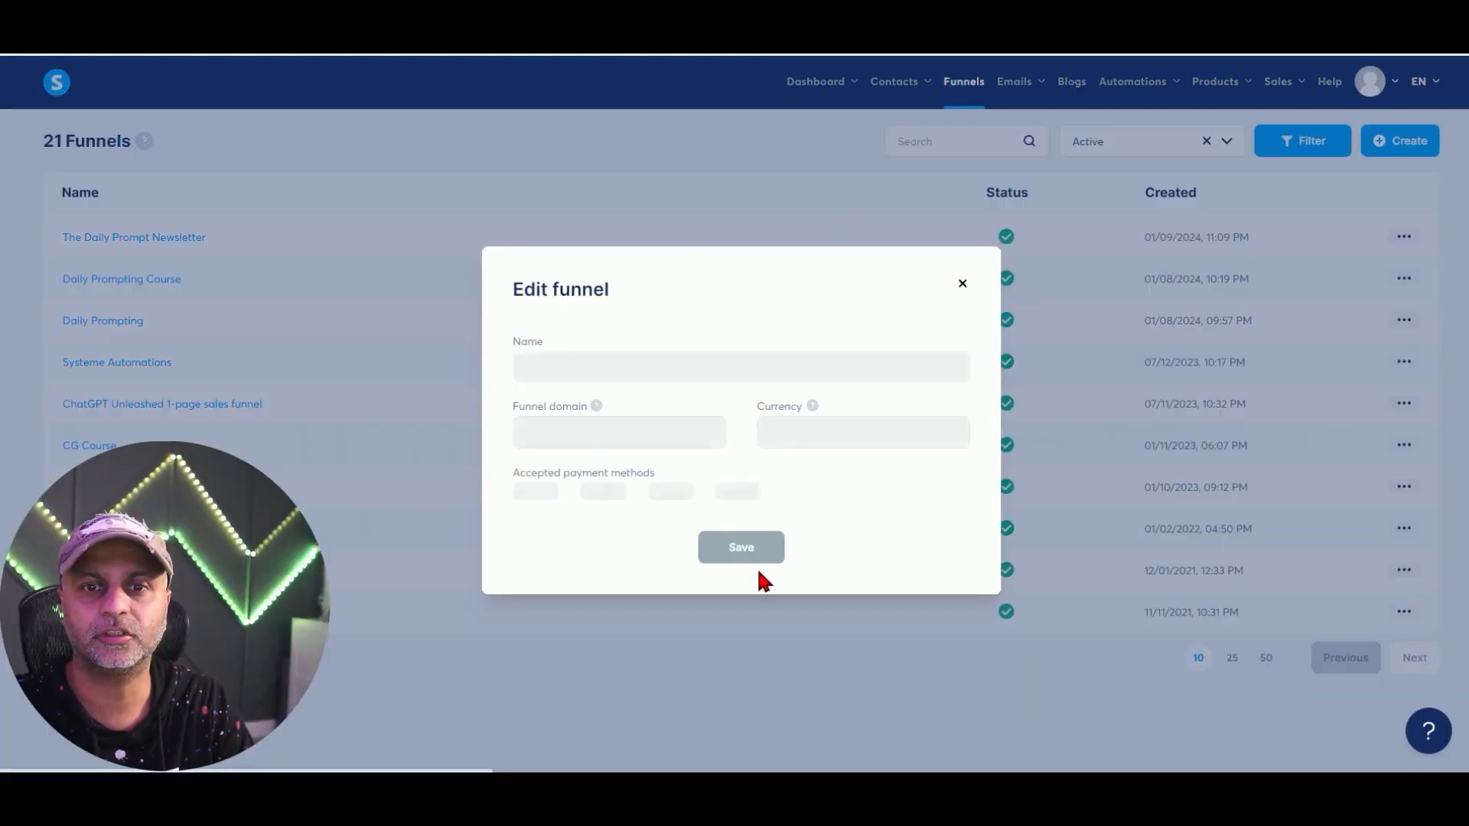
pyautogui.click(962, 283)
pyautogui.click(173, 238)
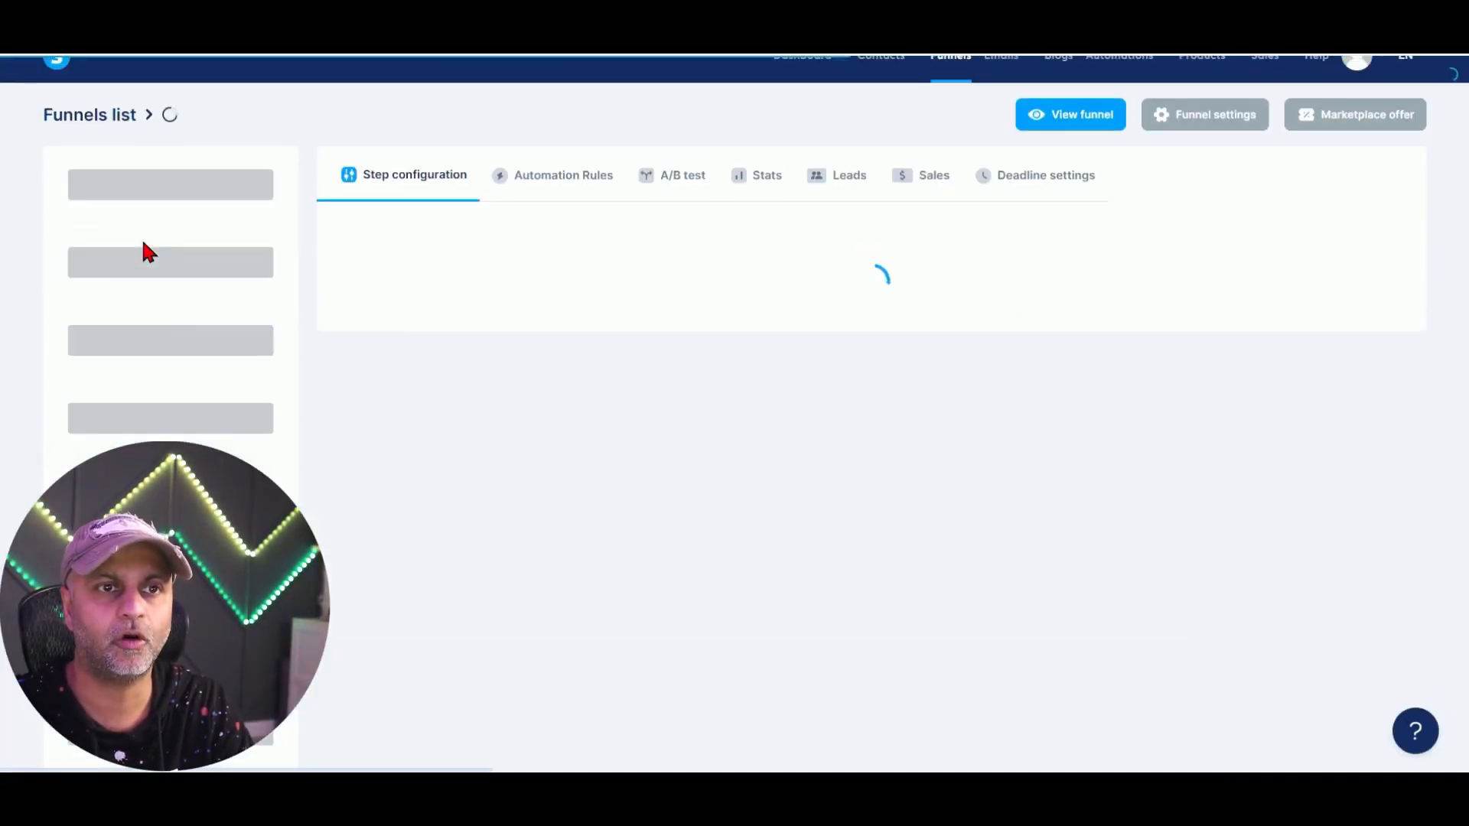
pyautogui.click(148, 355)
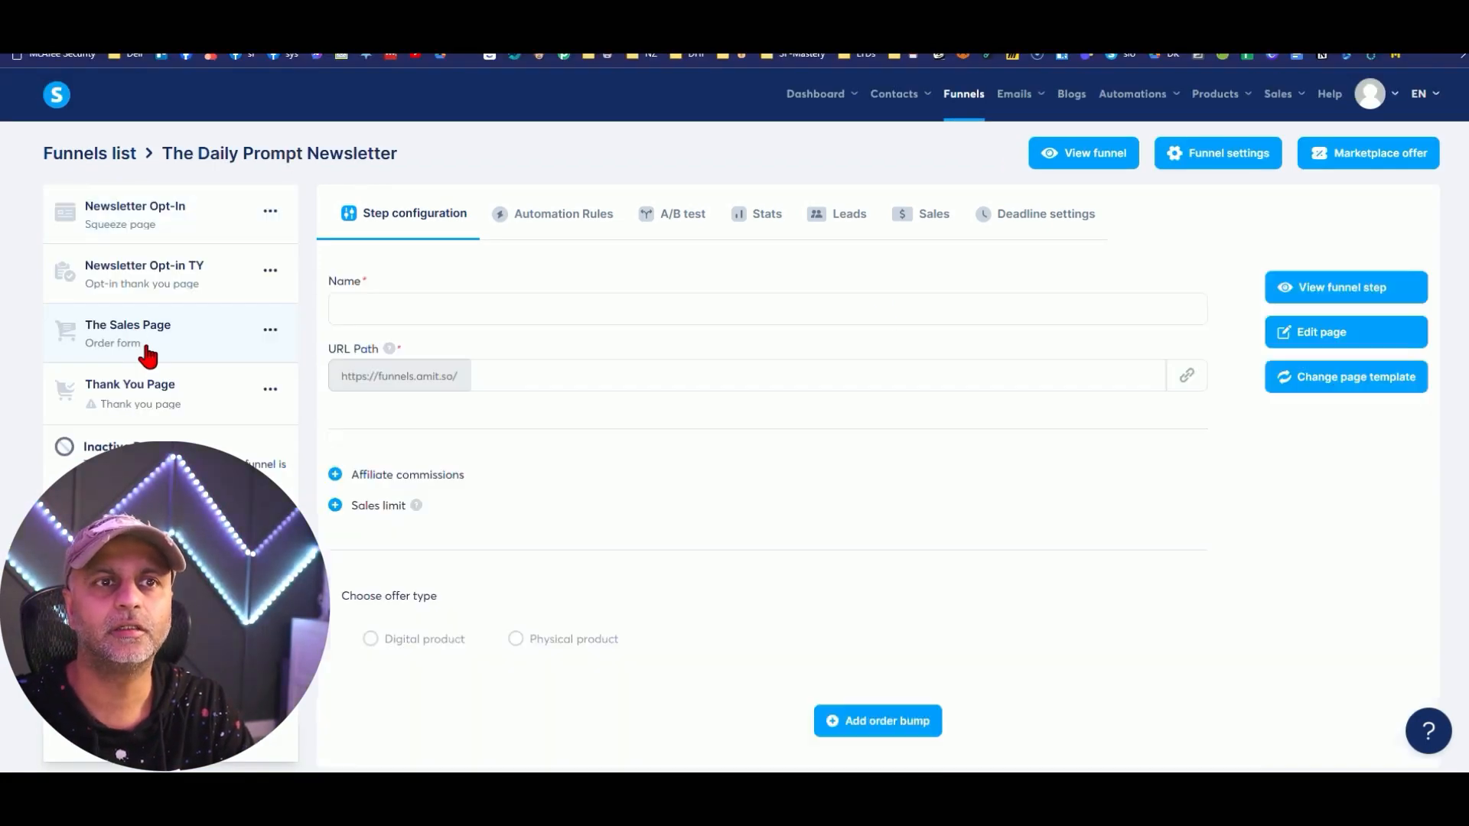
pyautogui.scroll(-5, 1408, 291)
# Add the How to build custom chatbots with ChatGPT course as a Full access resource.
pyautogui.click(1381, 269)
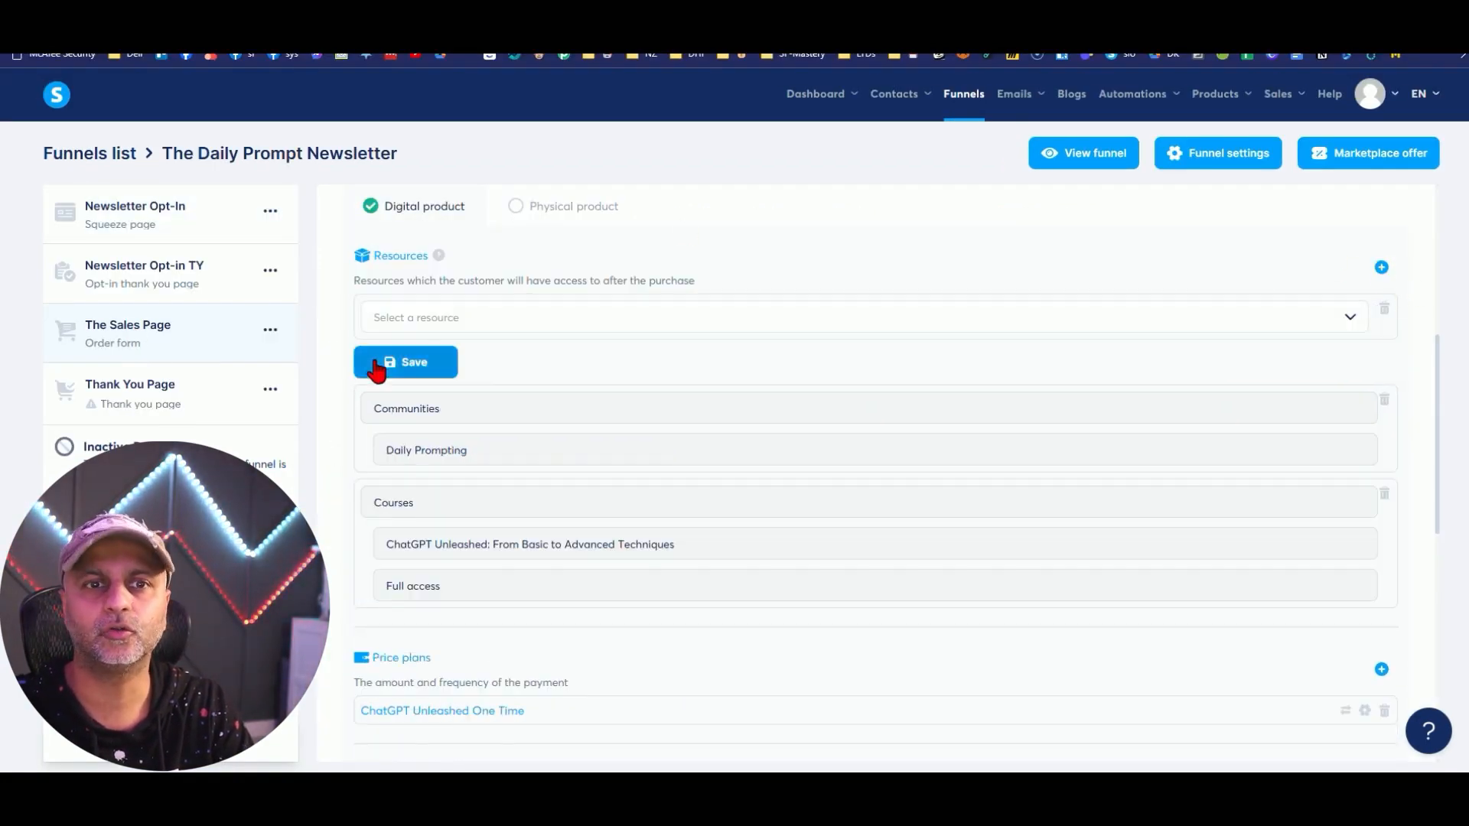
pyautogui.click(443, 315)
pyautogui.click(448, 355)
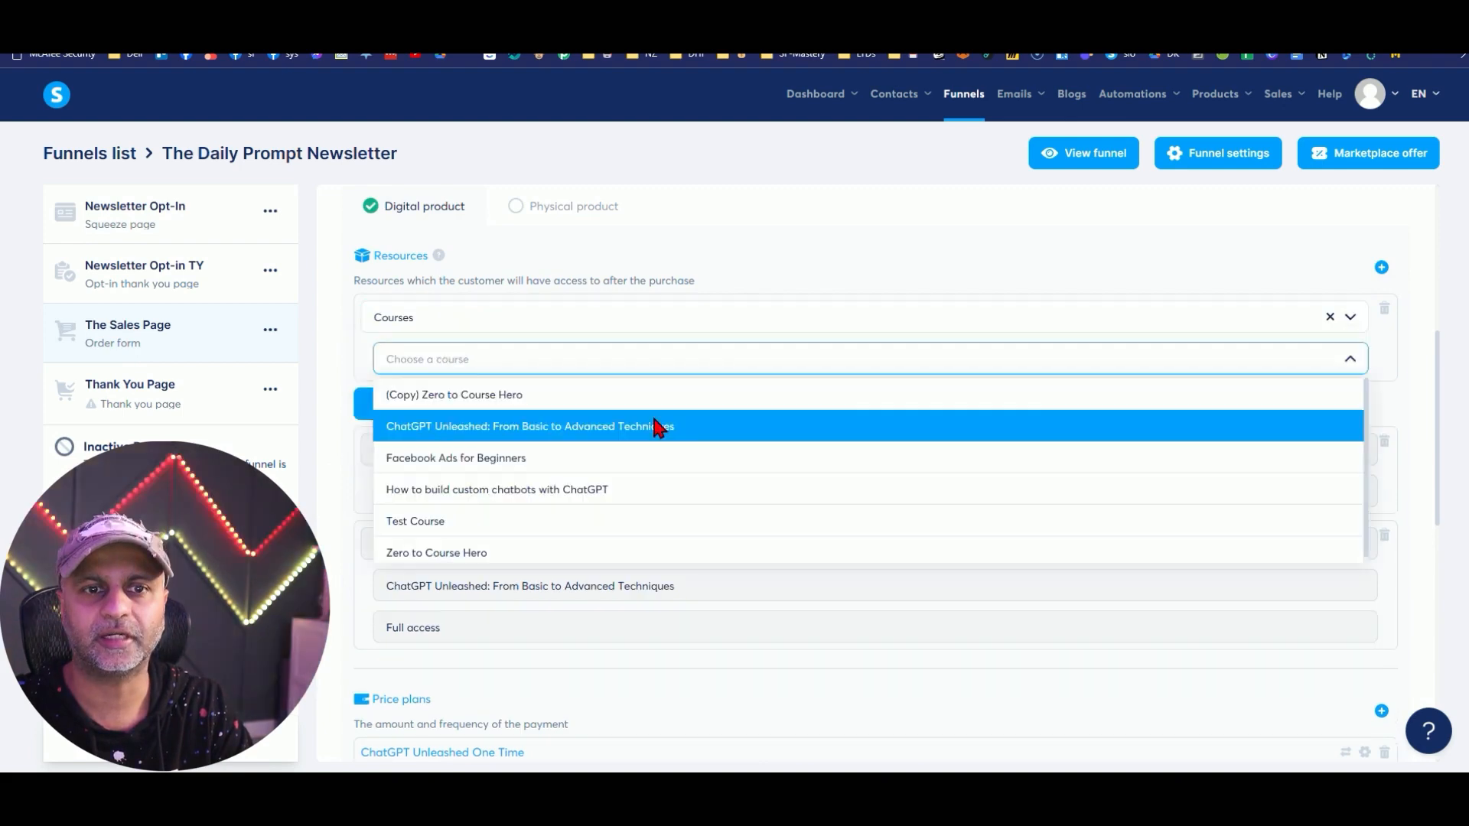
pyautogui.click(536, 479)
pyautogui.click(452, 434)
pyautogui.click(404, 529)
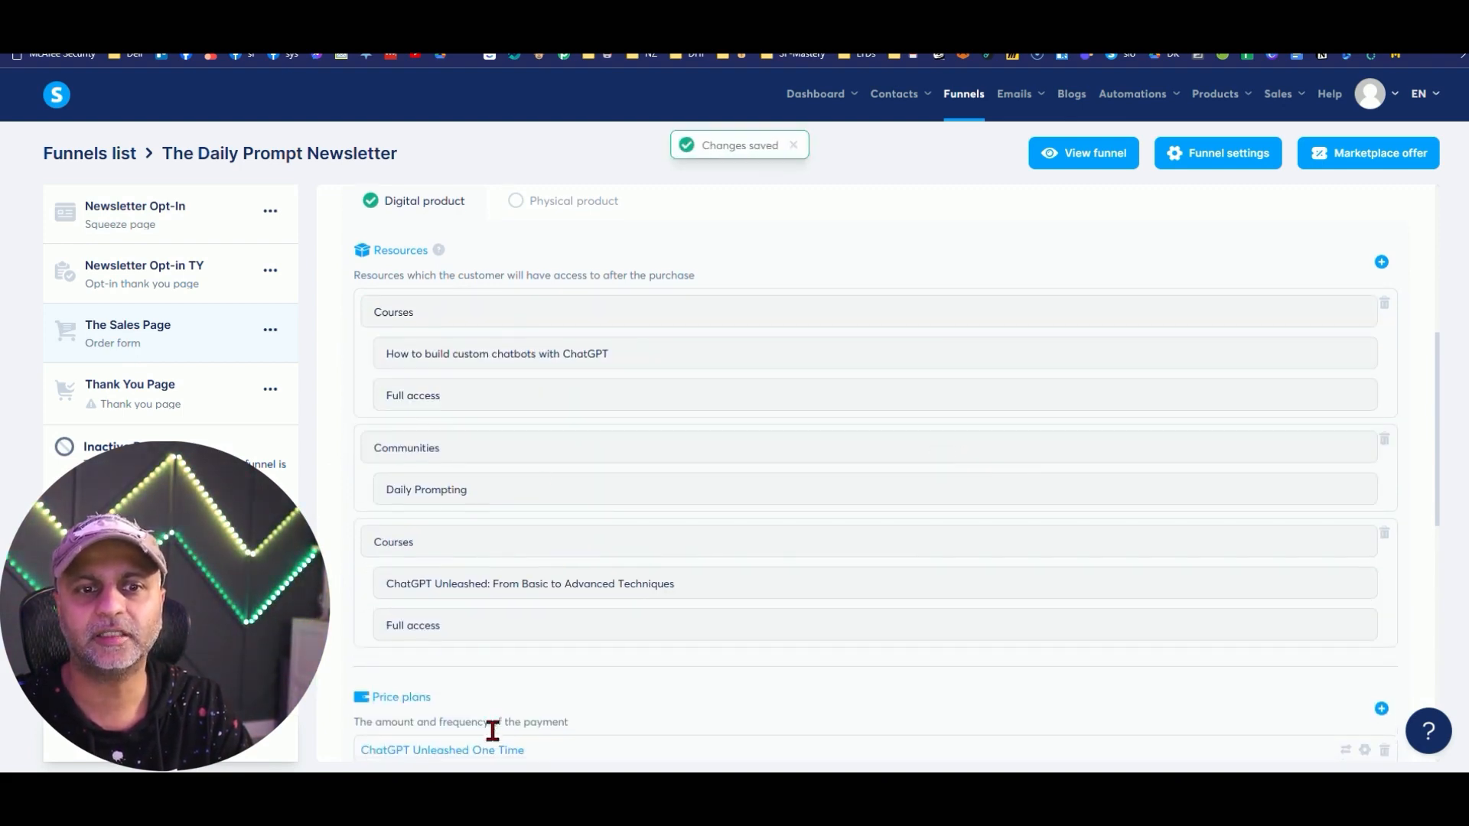
# Remove the ChatGPT Unleashed course resource from The Sales Page.
pyautogui.scroll(-3, 444, 596)
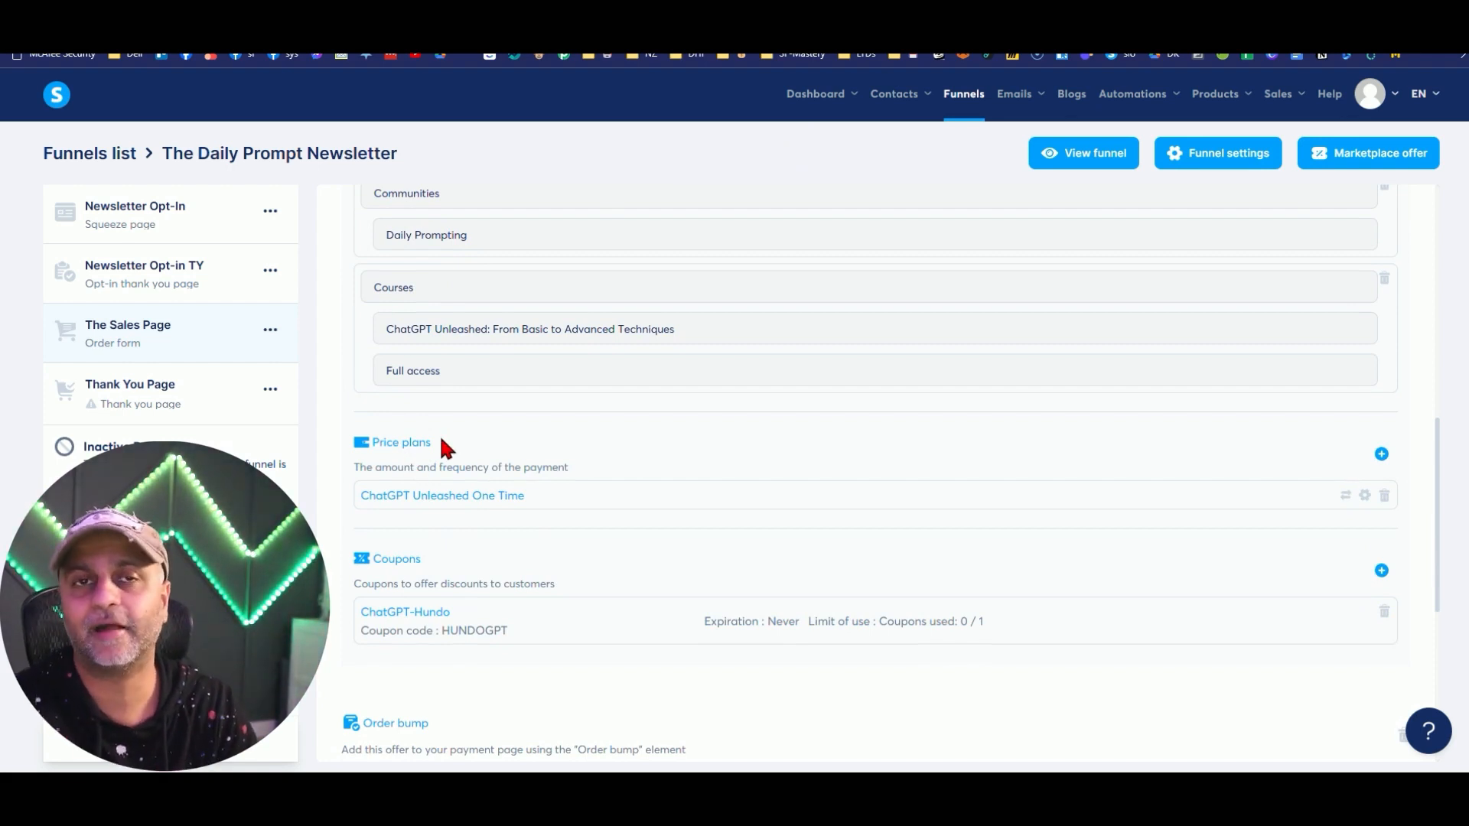
pyautogui.scroll(3, 547, 475)
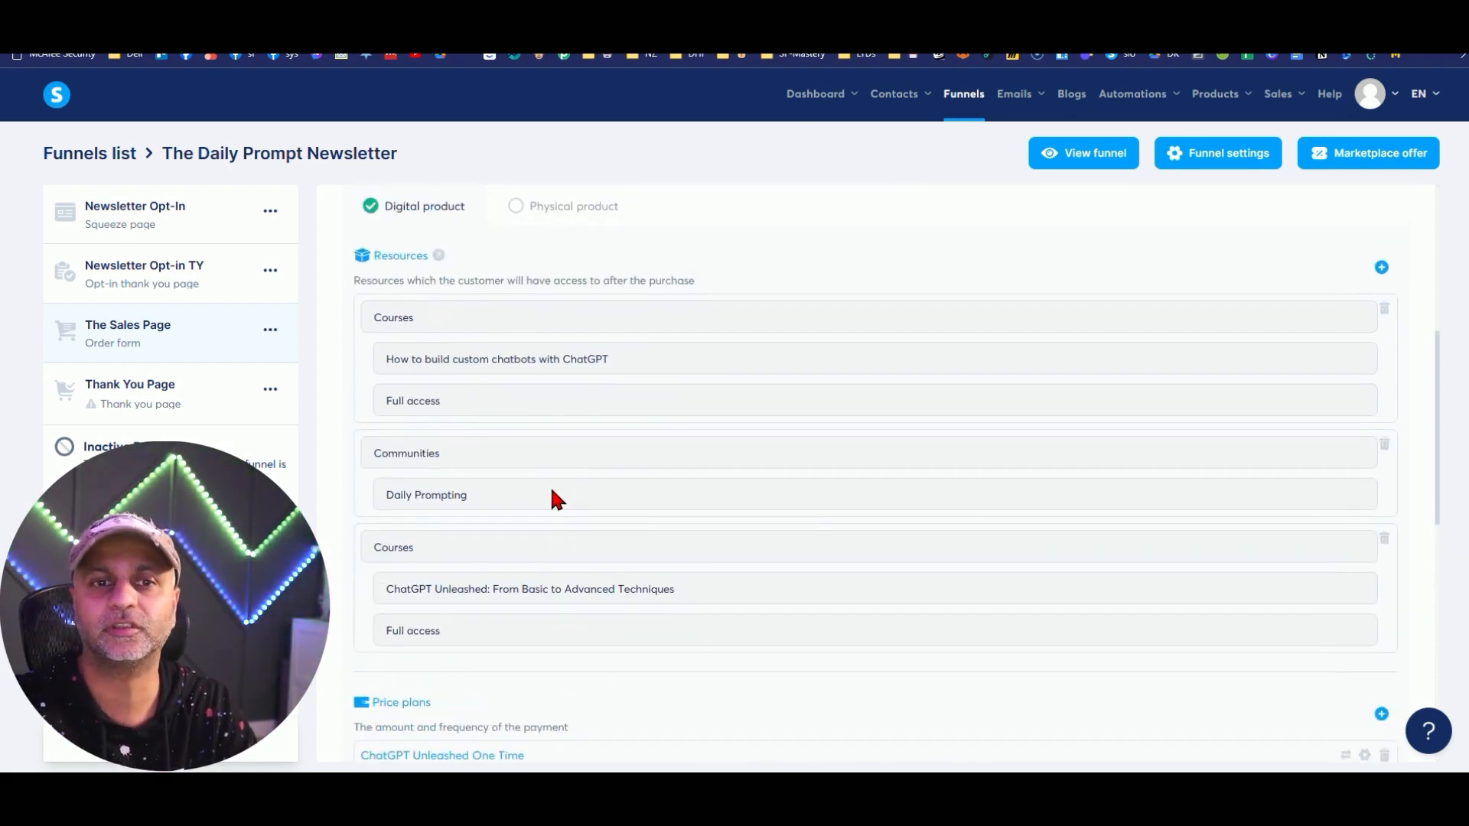
pyautogui.scroll(-2, 1181, 434)
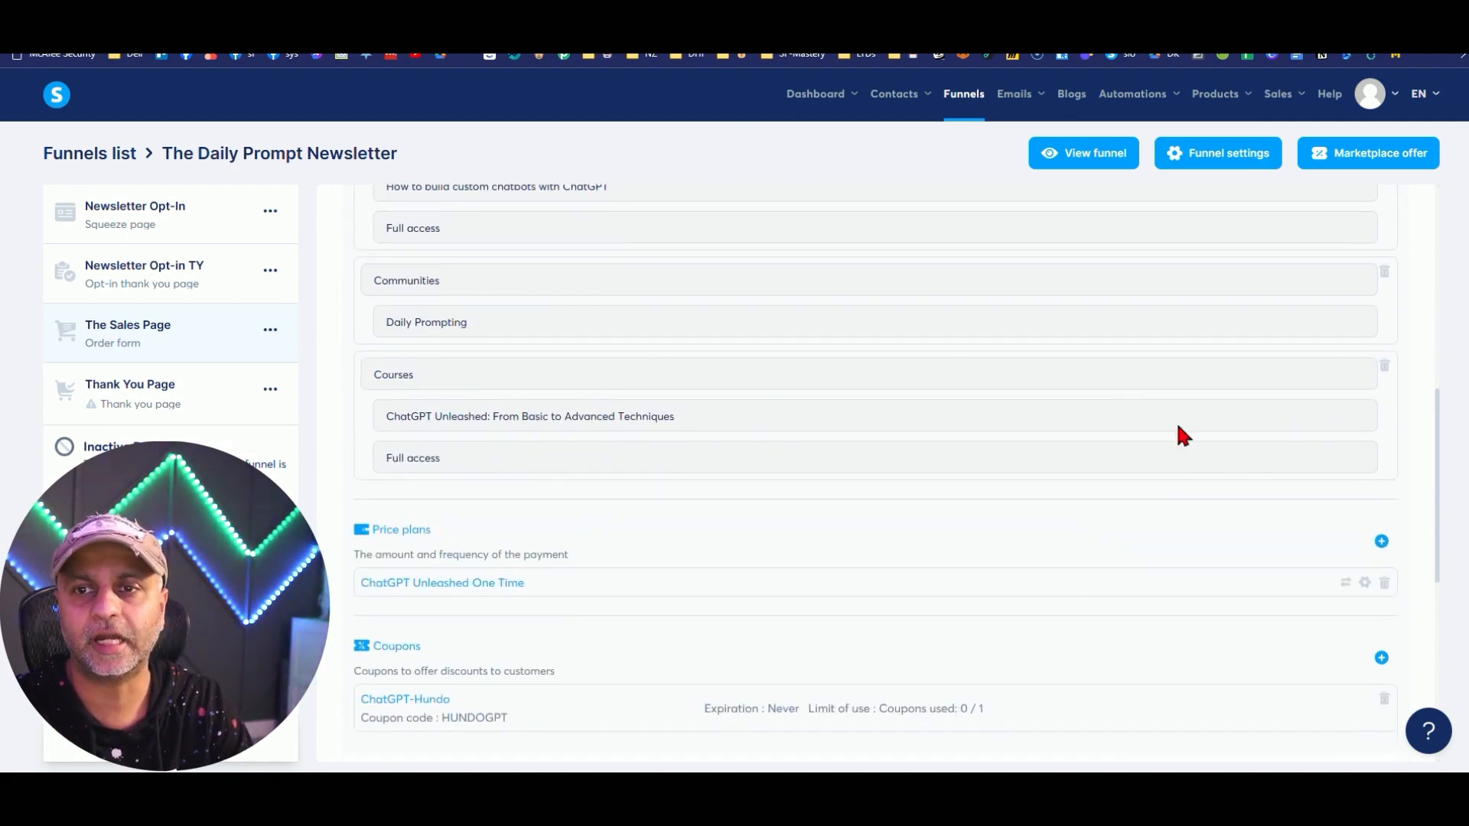
pyautogui.click(1381, 369)
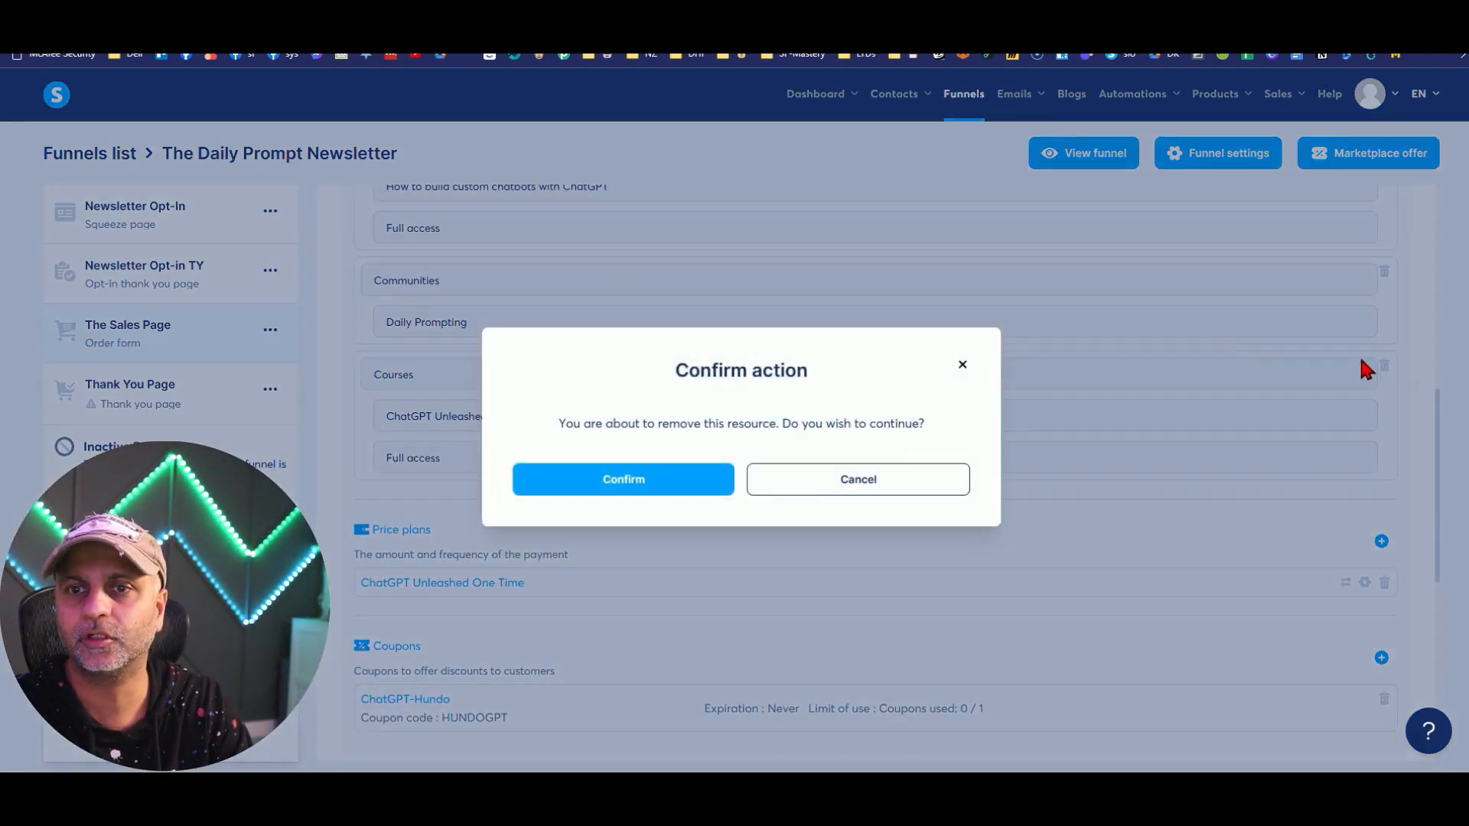
pyautogui.click(677, 482)
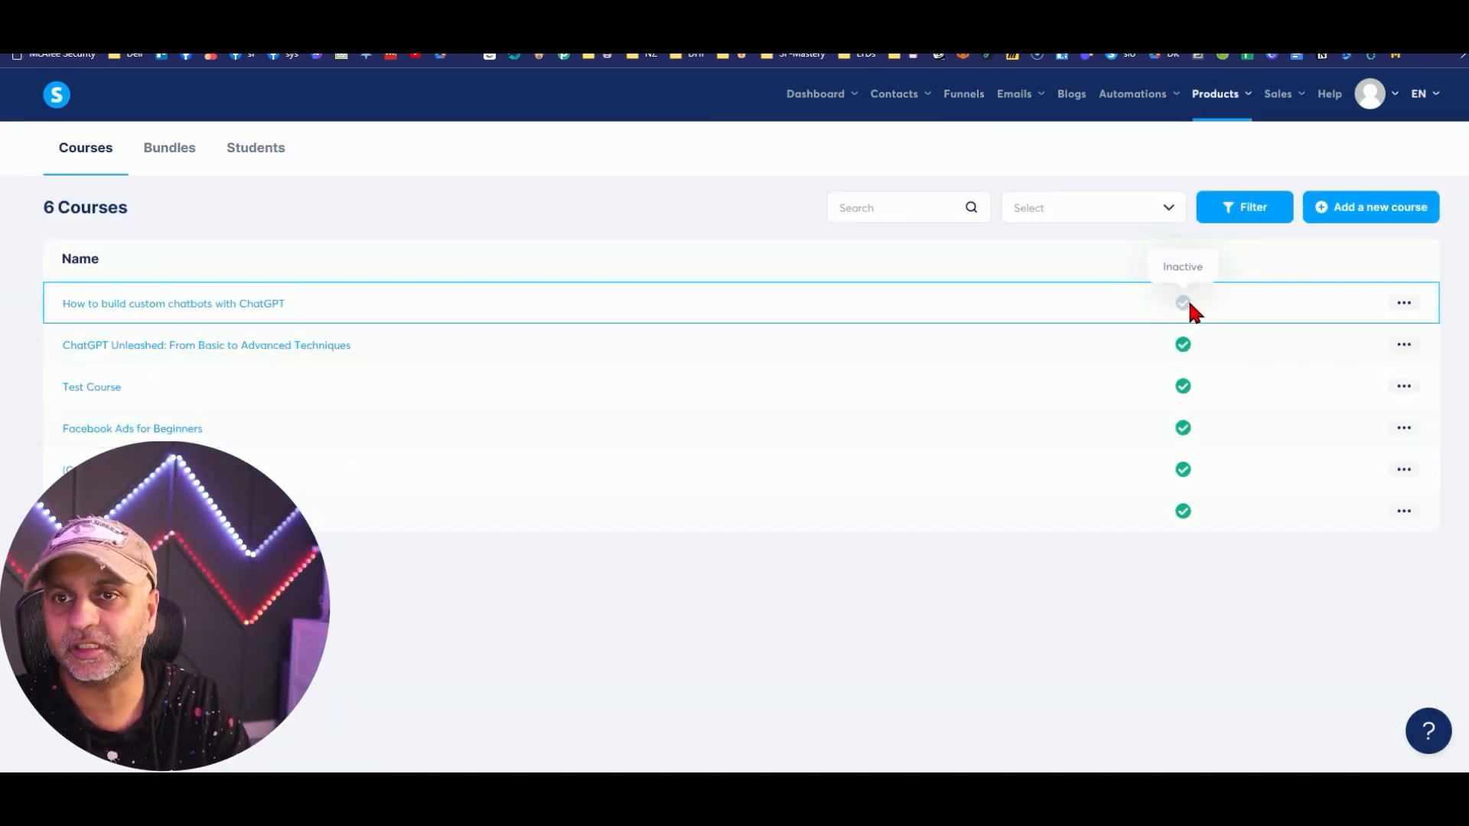
# Activate the How to build custom chatbots with ChatGPT course, then view Students and Bundles.
pyautogui.moveTo(1223, 105)
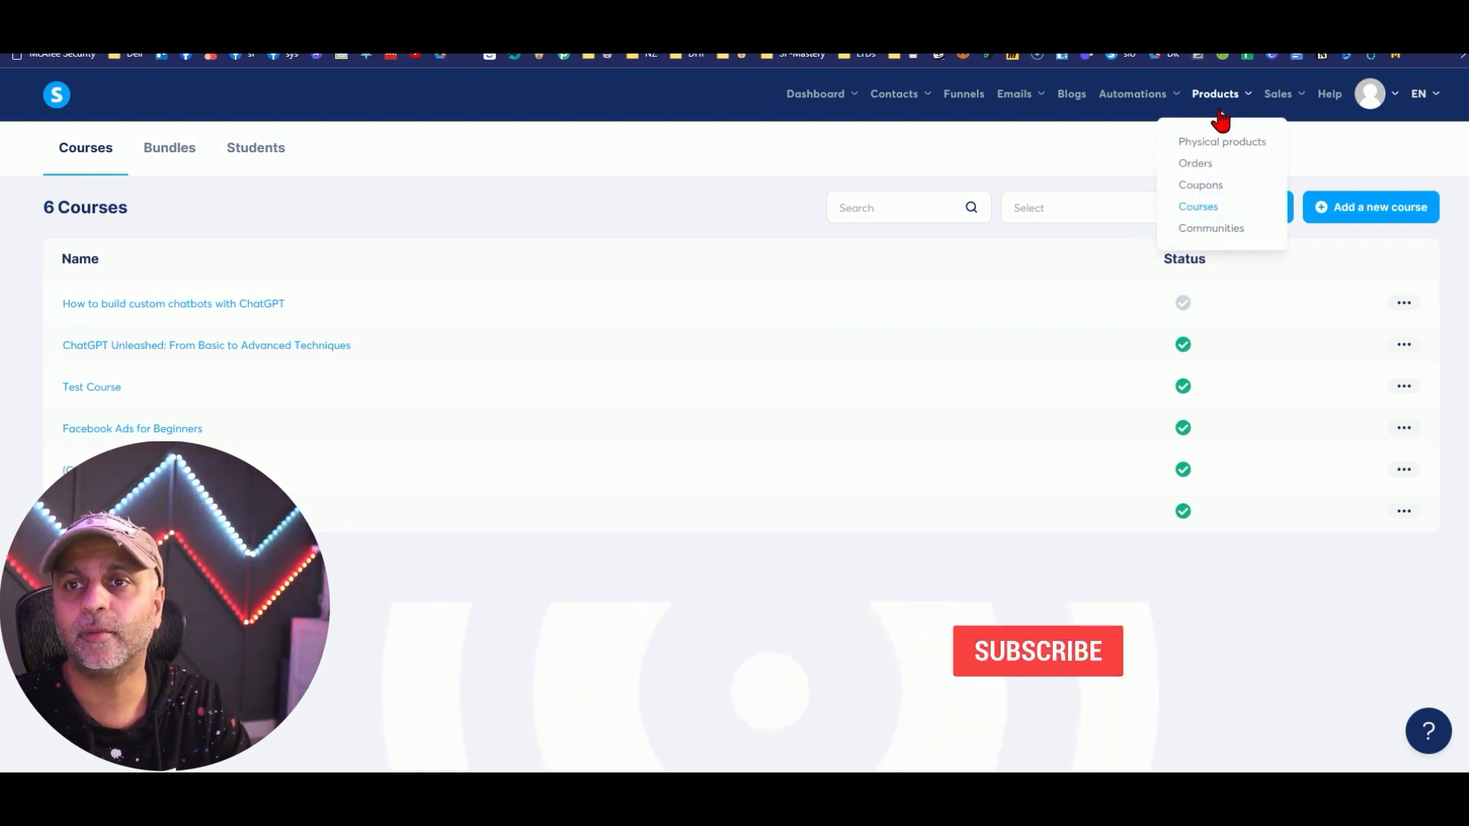
pyautogui.click(1405, 306)
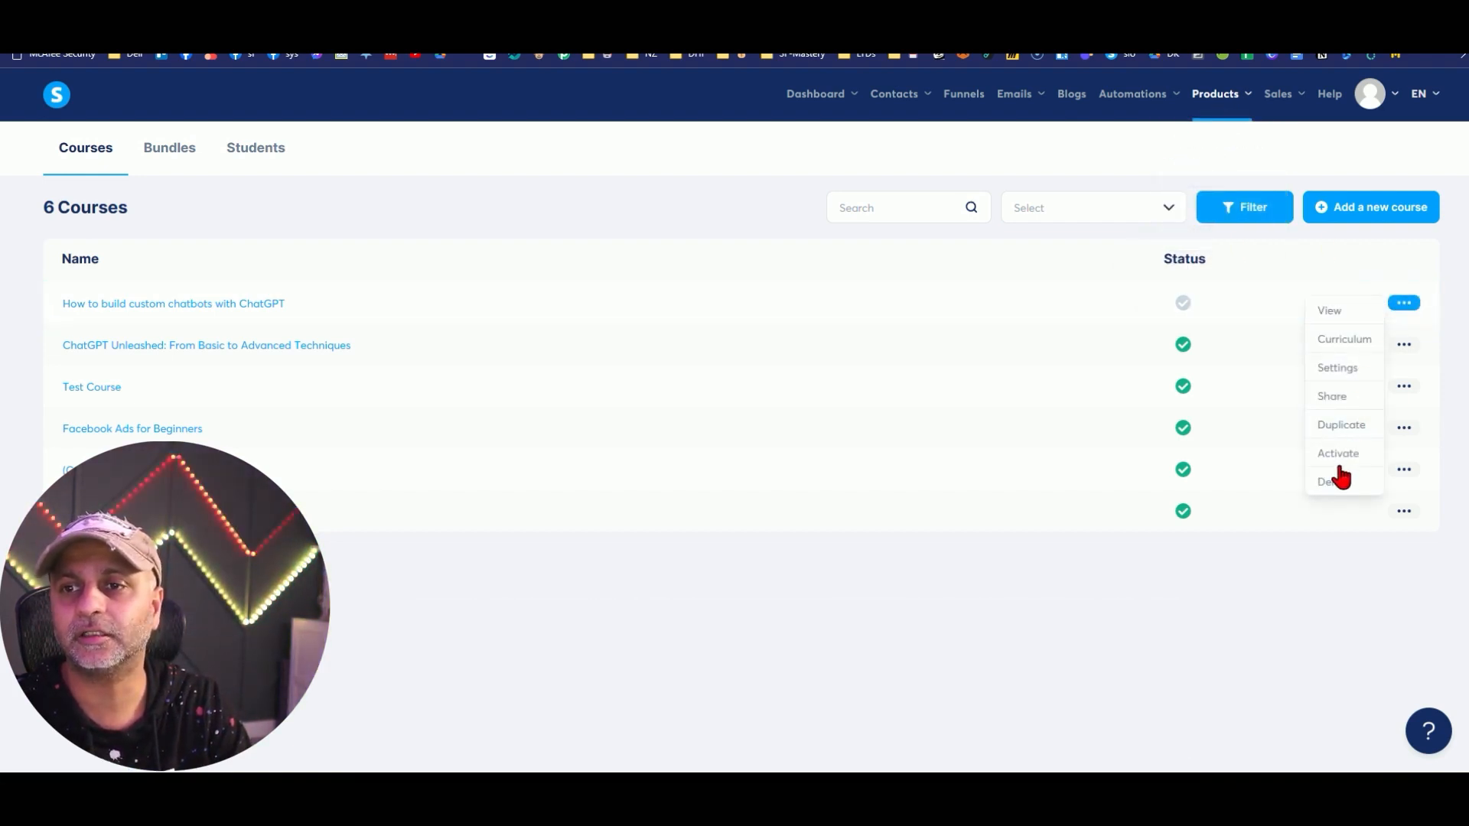
pyautogui.click(1339, 462)
pyautogui.click(627, 491)
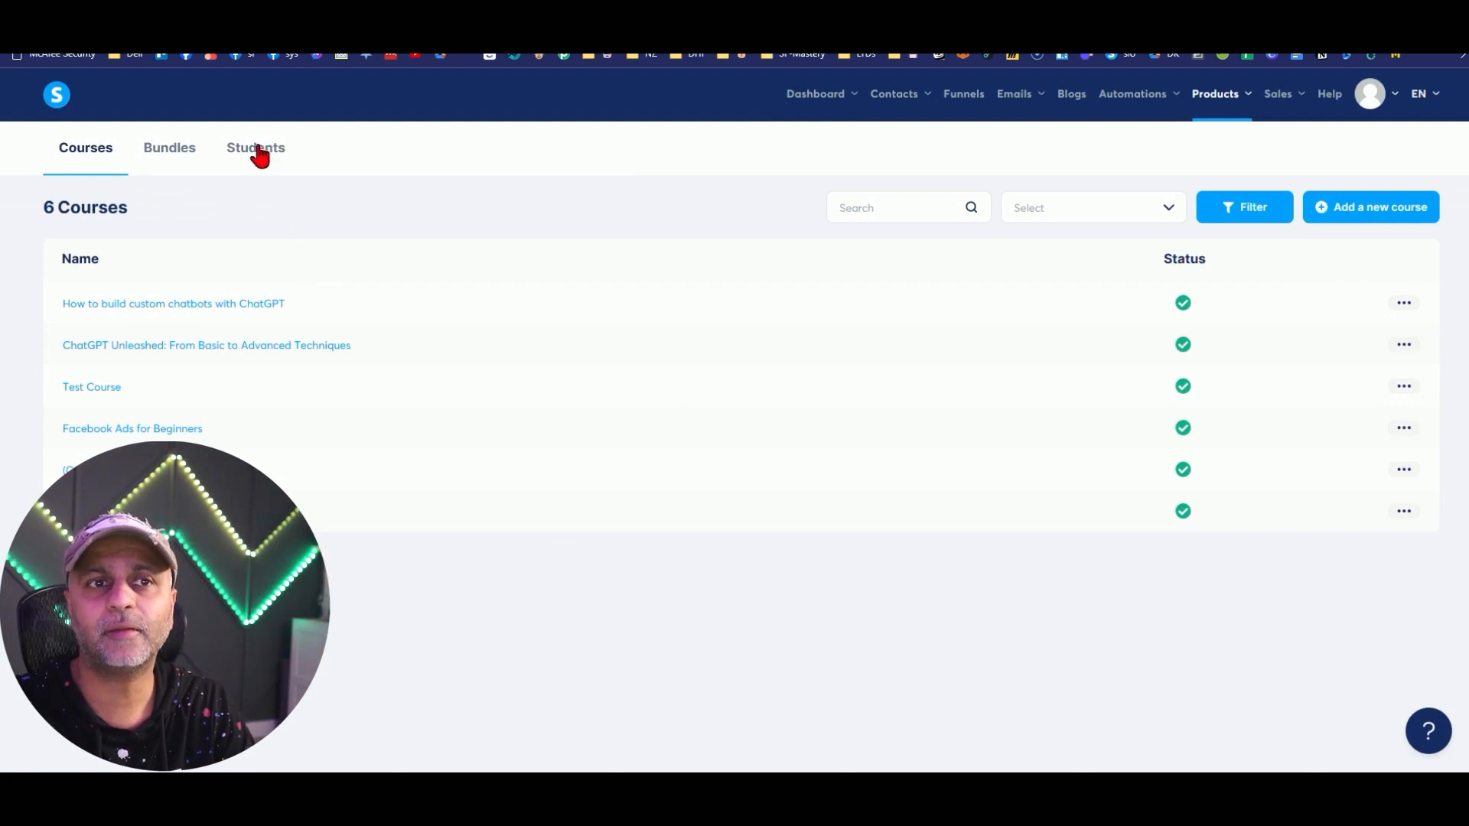
pyautogui.click(279, 162)
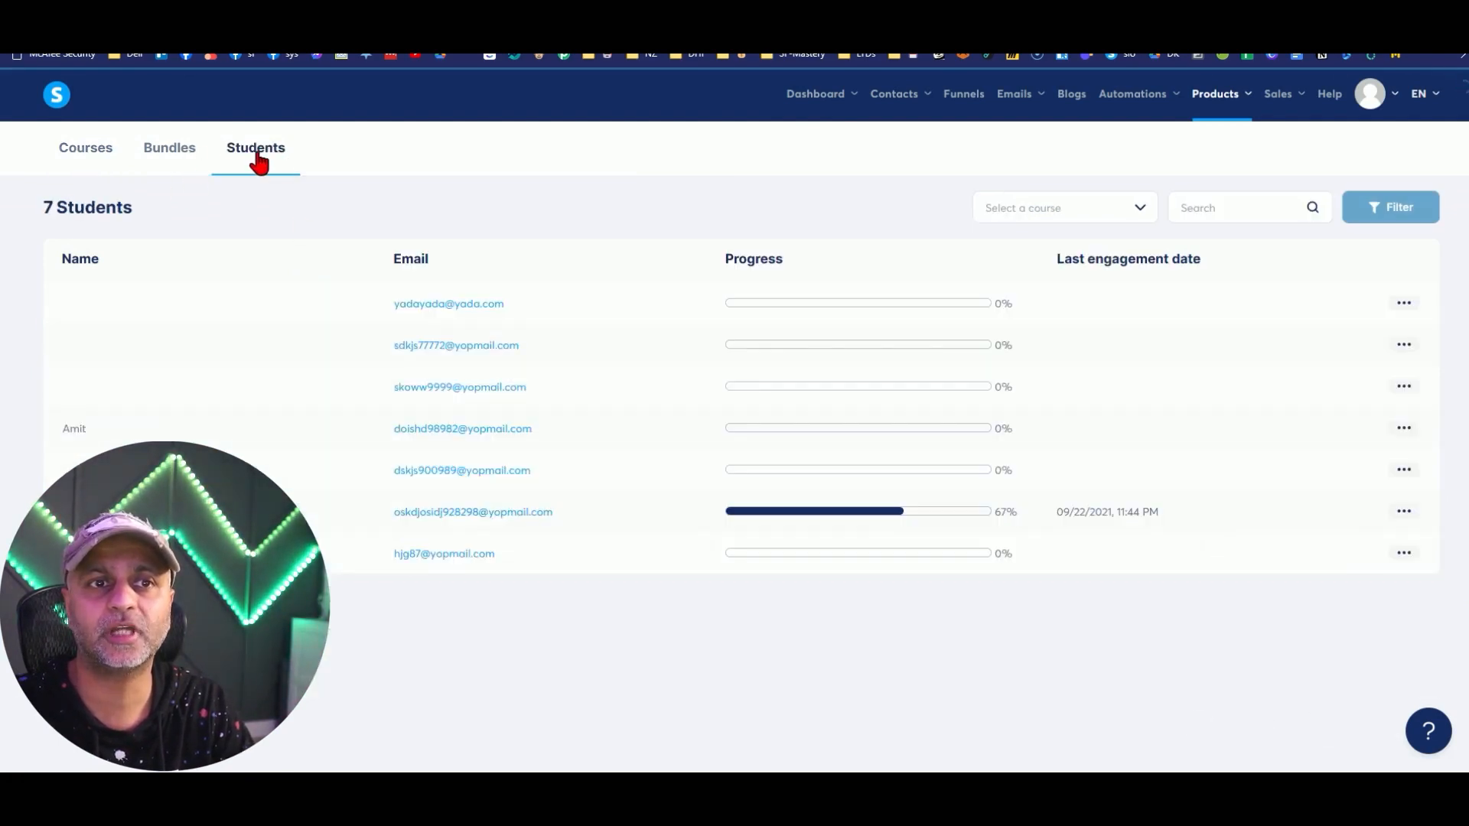
pyautogui.click(170, 163)
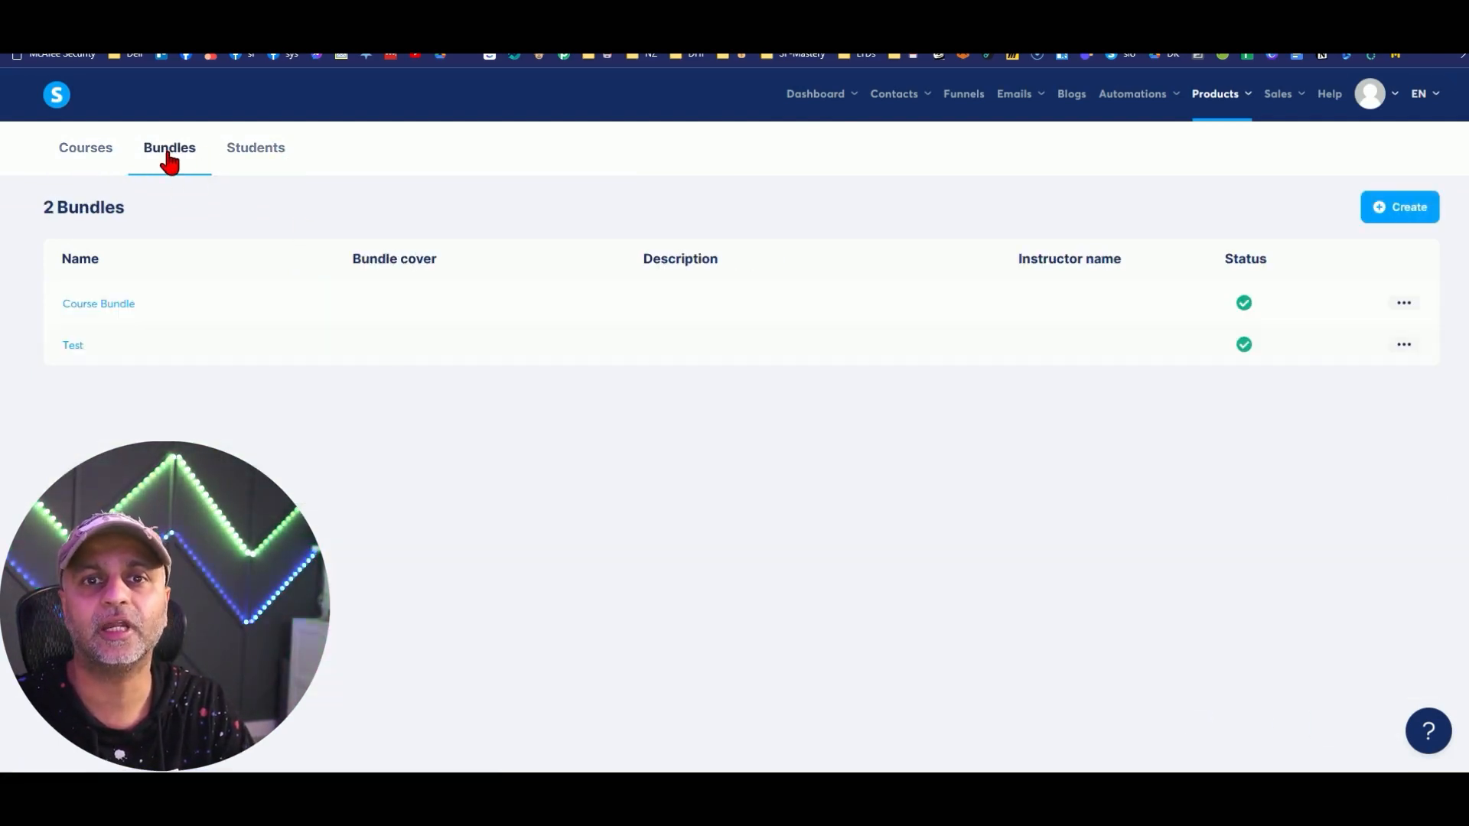
# Add the How to build custom chatbots with ChatGPT course to the Test bundle, then go to Funnels.
pyautogui.click(73, 345)
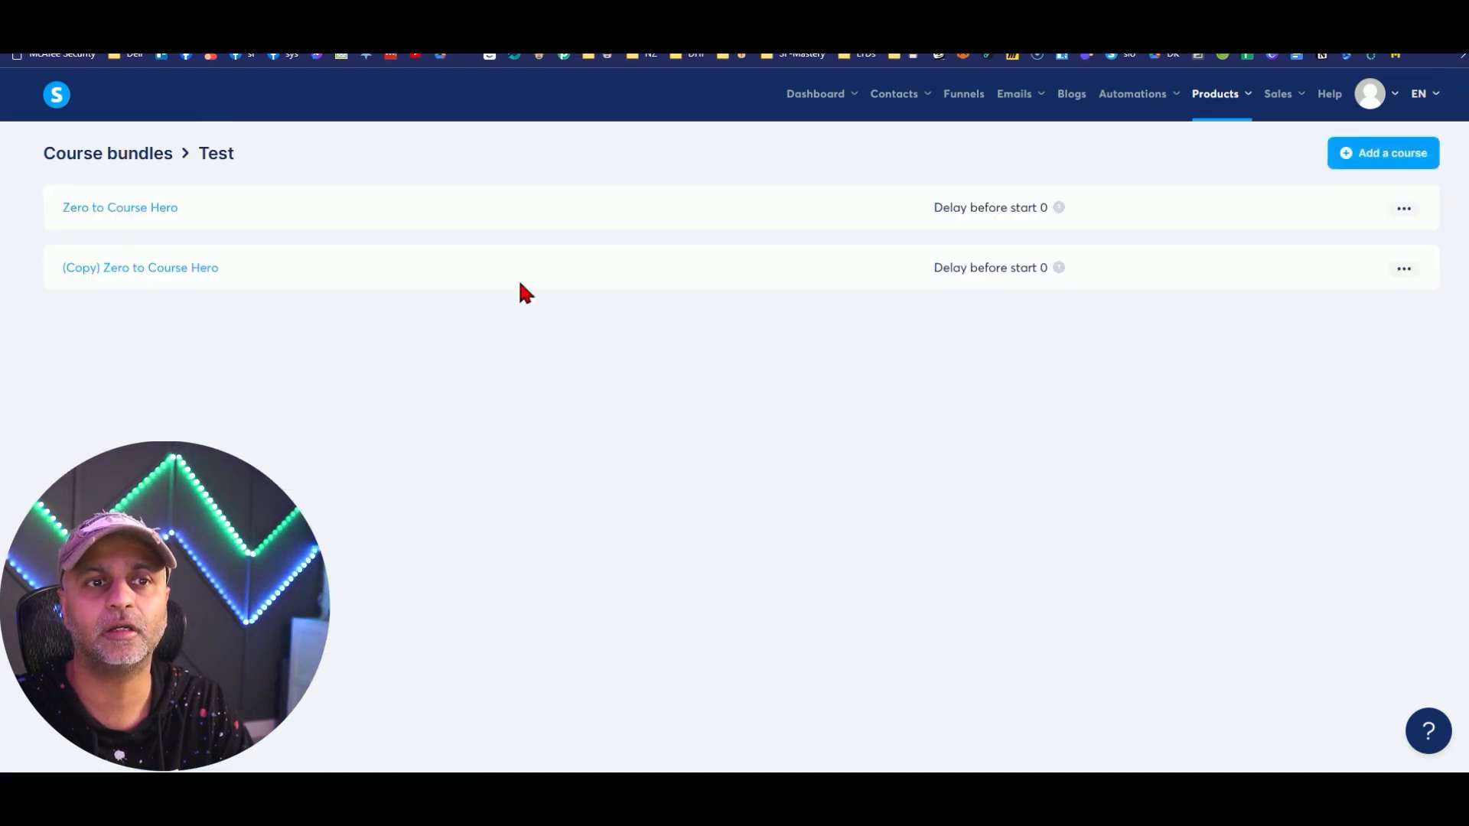
pyautogui.click(1414, 154)
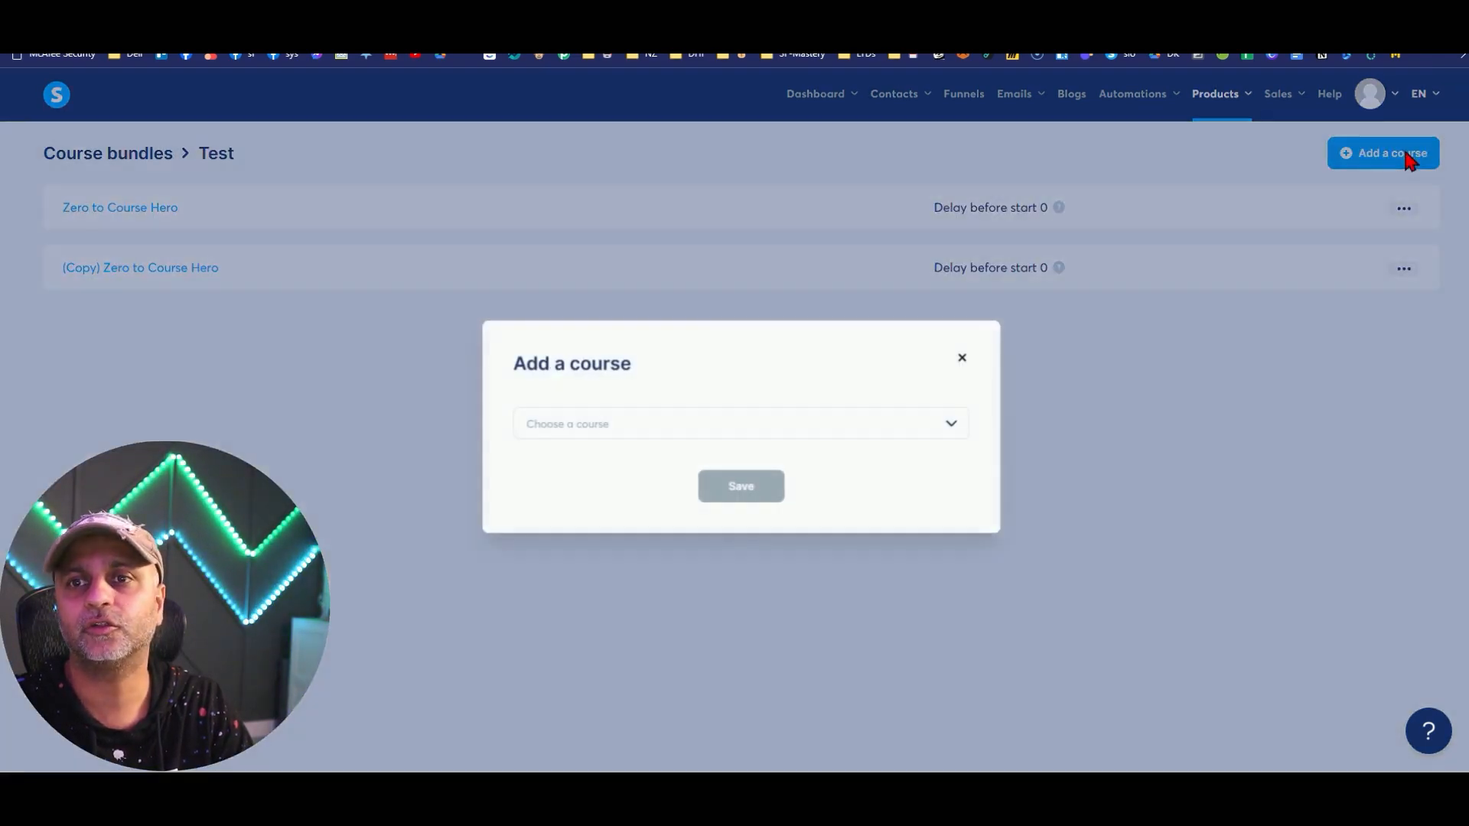
pyautogui.click(594, 429)
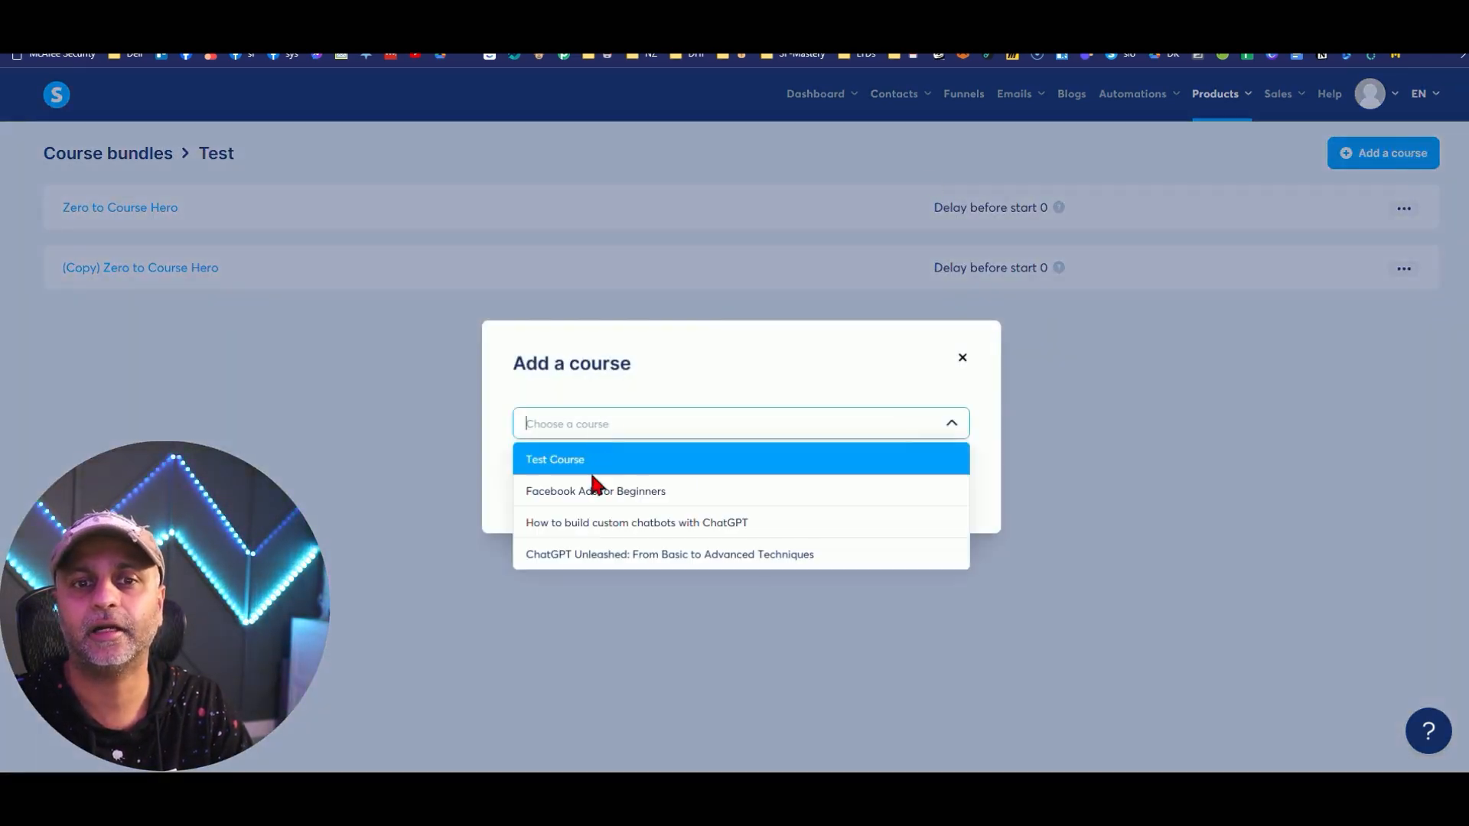
pyautogui.click(602, 528)
pyautogui.click(753, 486)
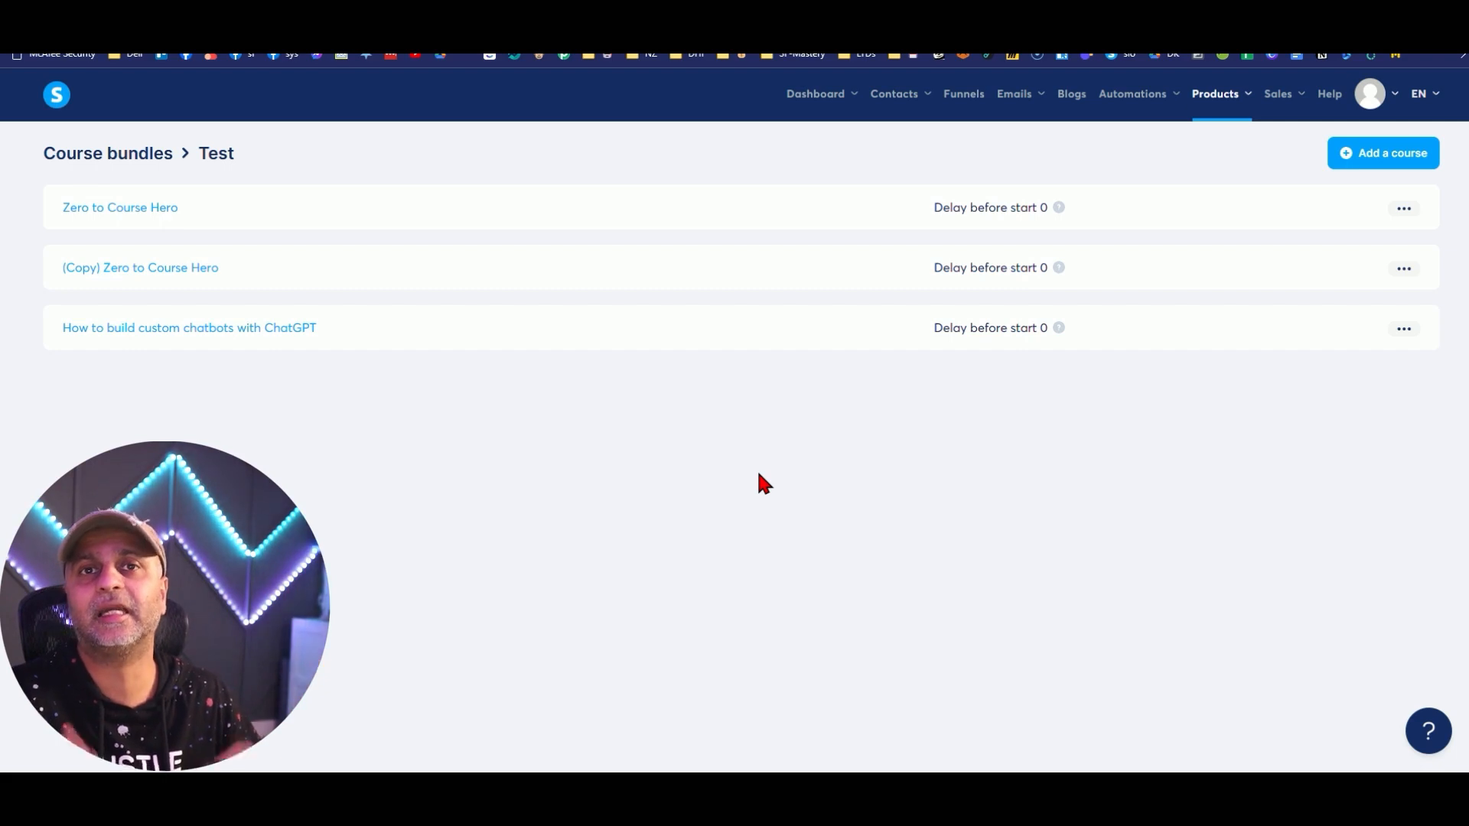
pyautogui.click(962, 97)
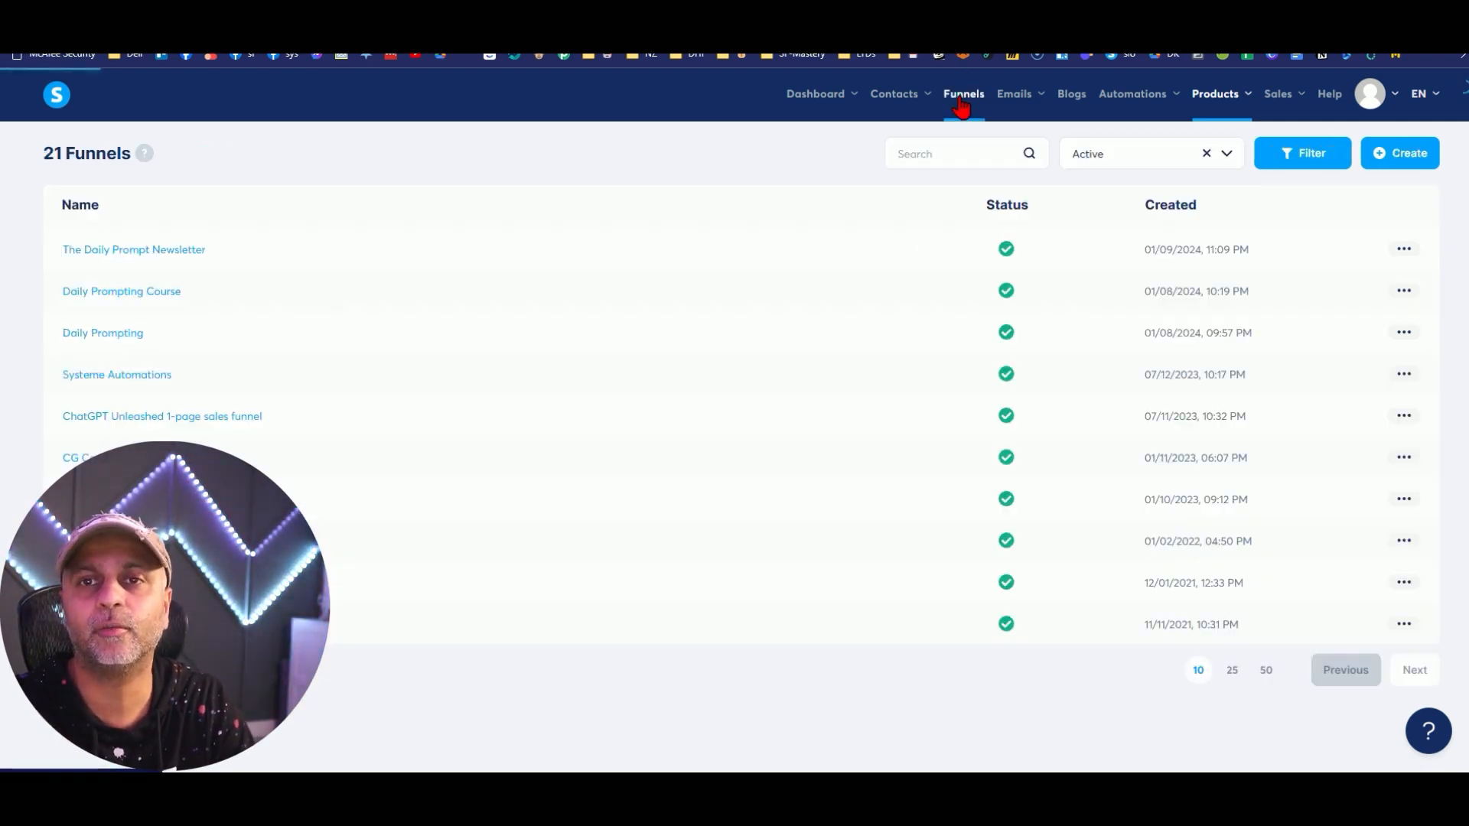
# Remove the chatbots course resource from The Daily Prompt Newsletter's Sales Page.
pyautogui.click(138, 246)
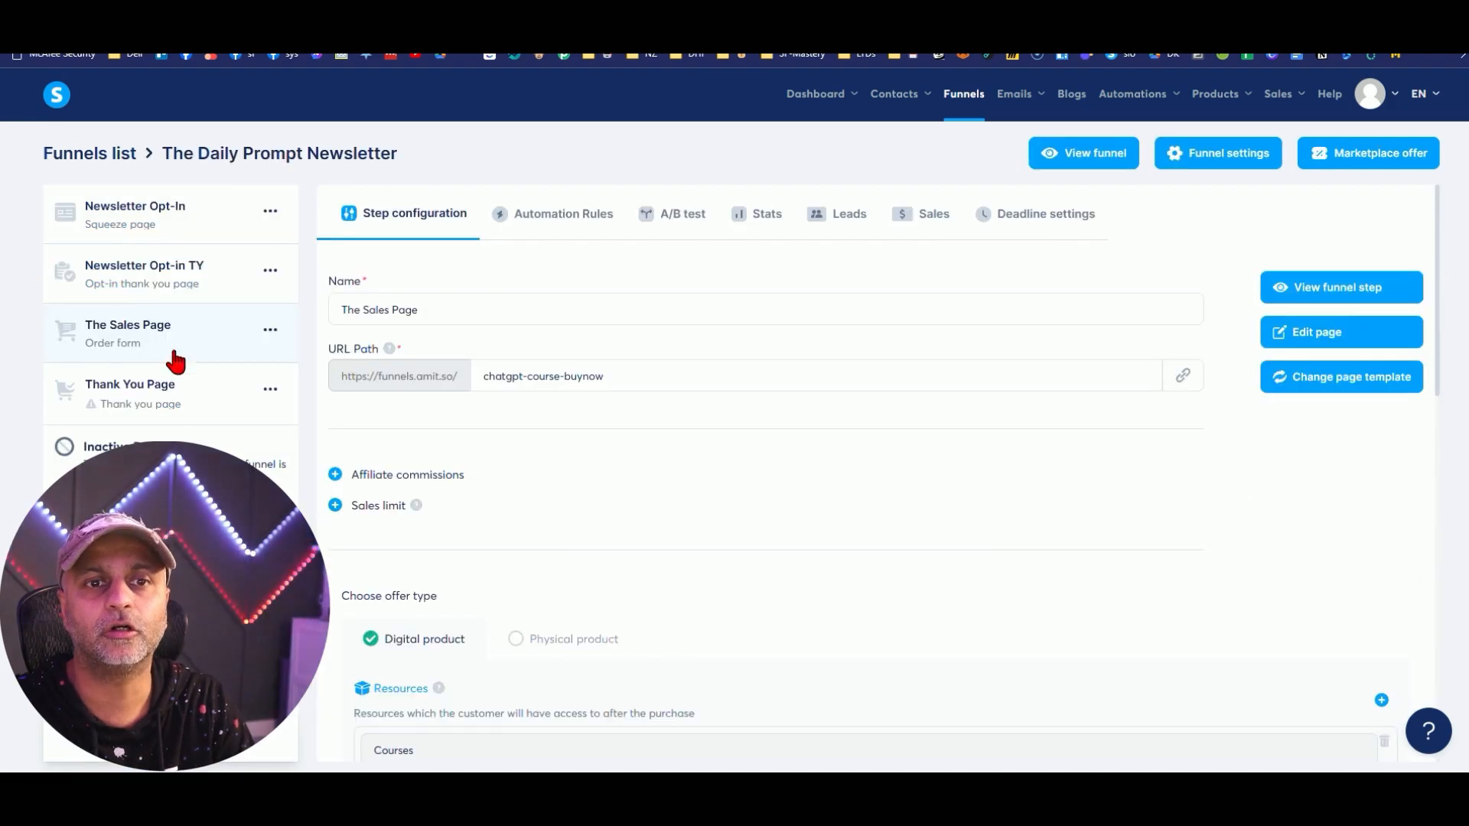
pyautogui.scroll(-6, 862, 485)
pyautogui.scroll(1, 864, 486)
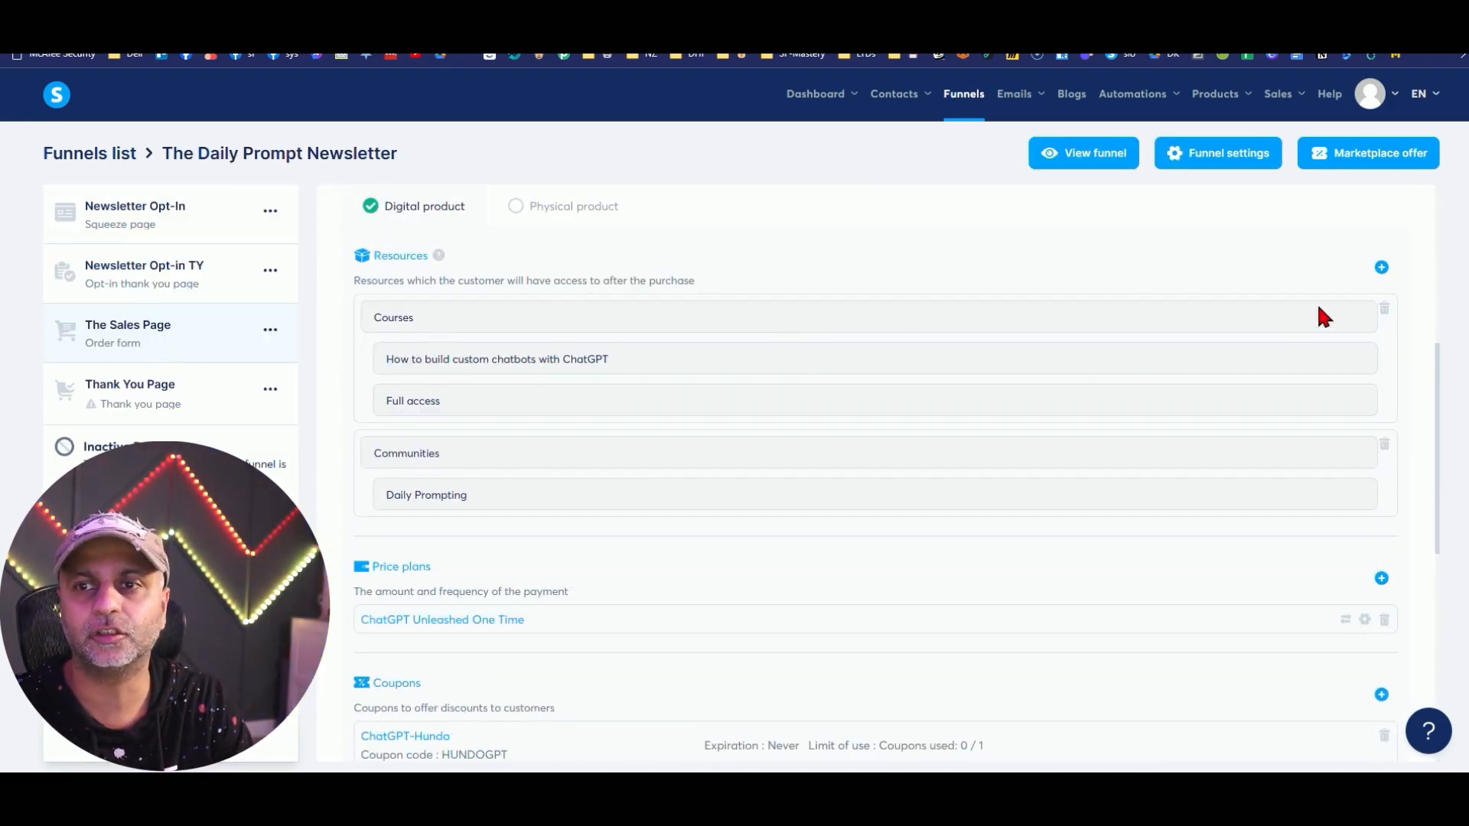
pyautogui.click(1383, 308)
pyautogui.click(612, 490)
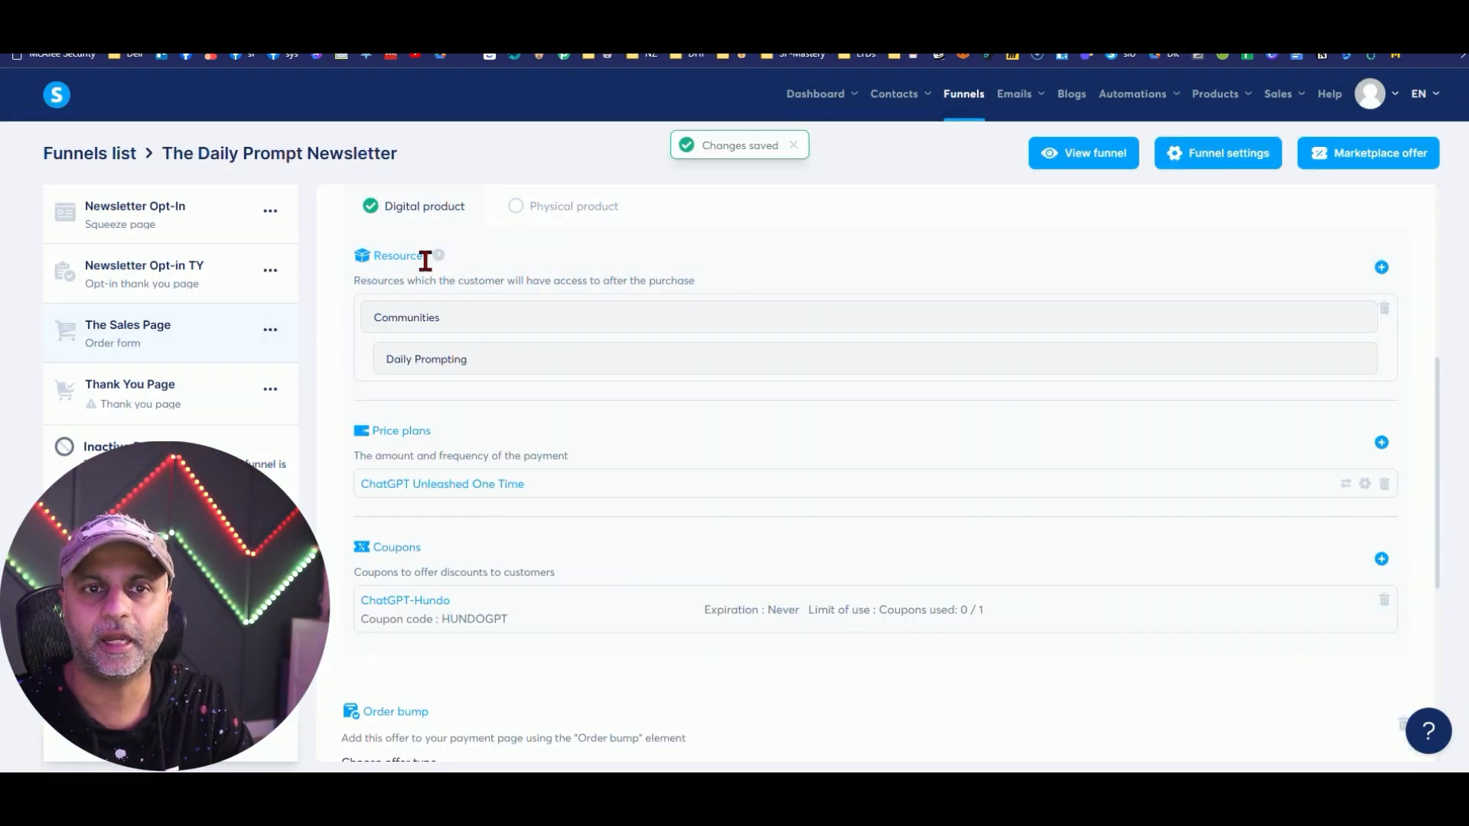
# Add the Test course bundle with Full access as a Sales Page resource.
pyautogui.click(1380, 269)
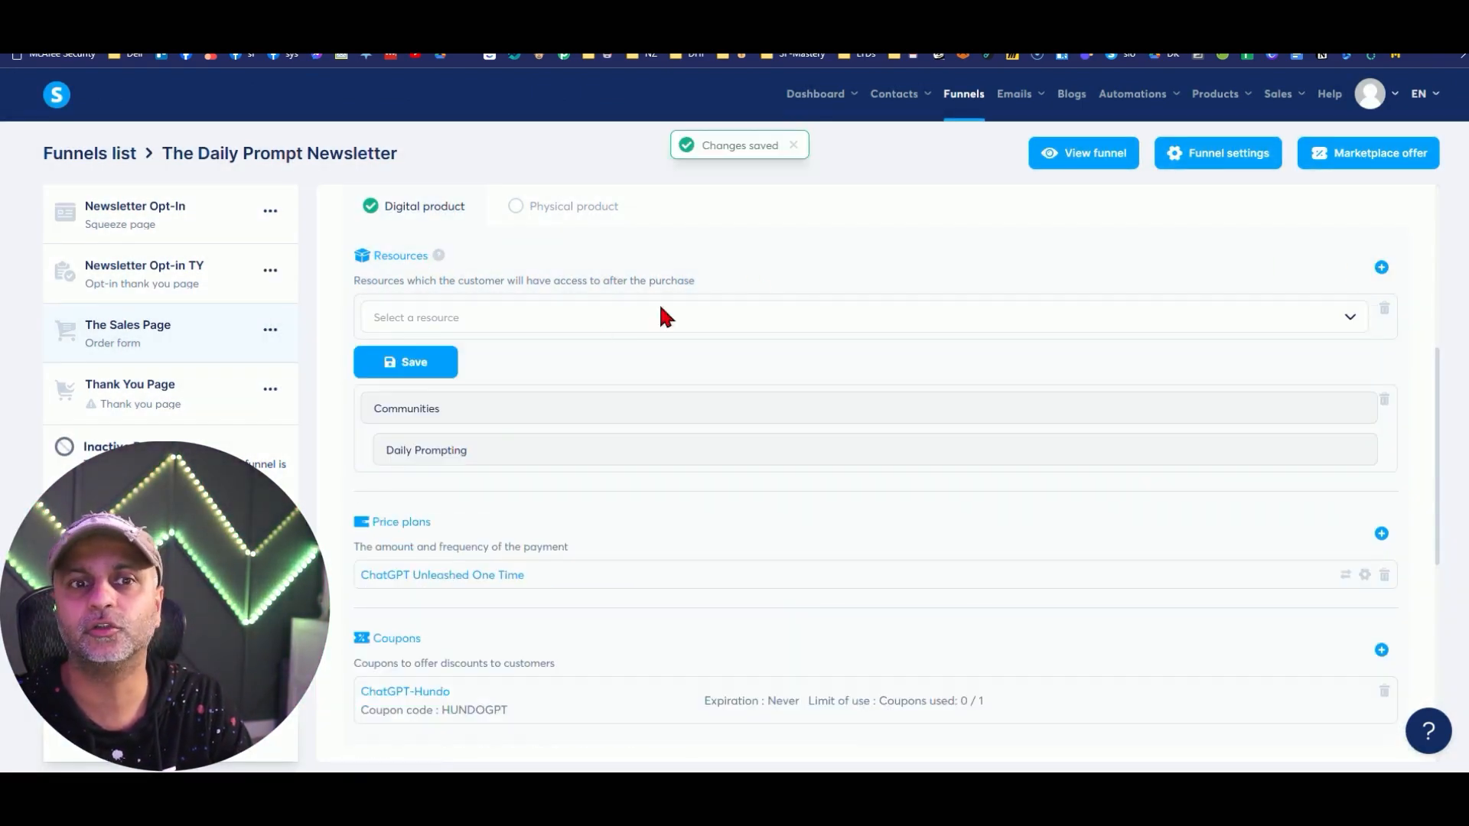
pyautogui.click(446, 314)
pyautogui.click(426, 383)
pyautogui.click(499, 363)
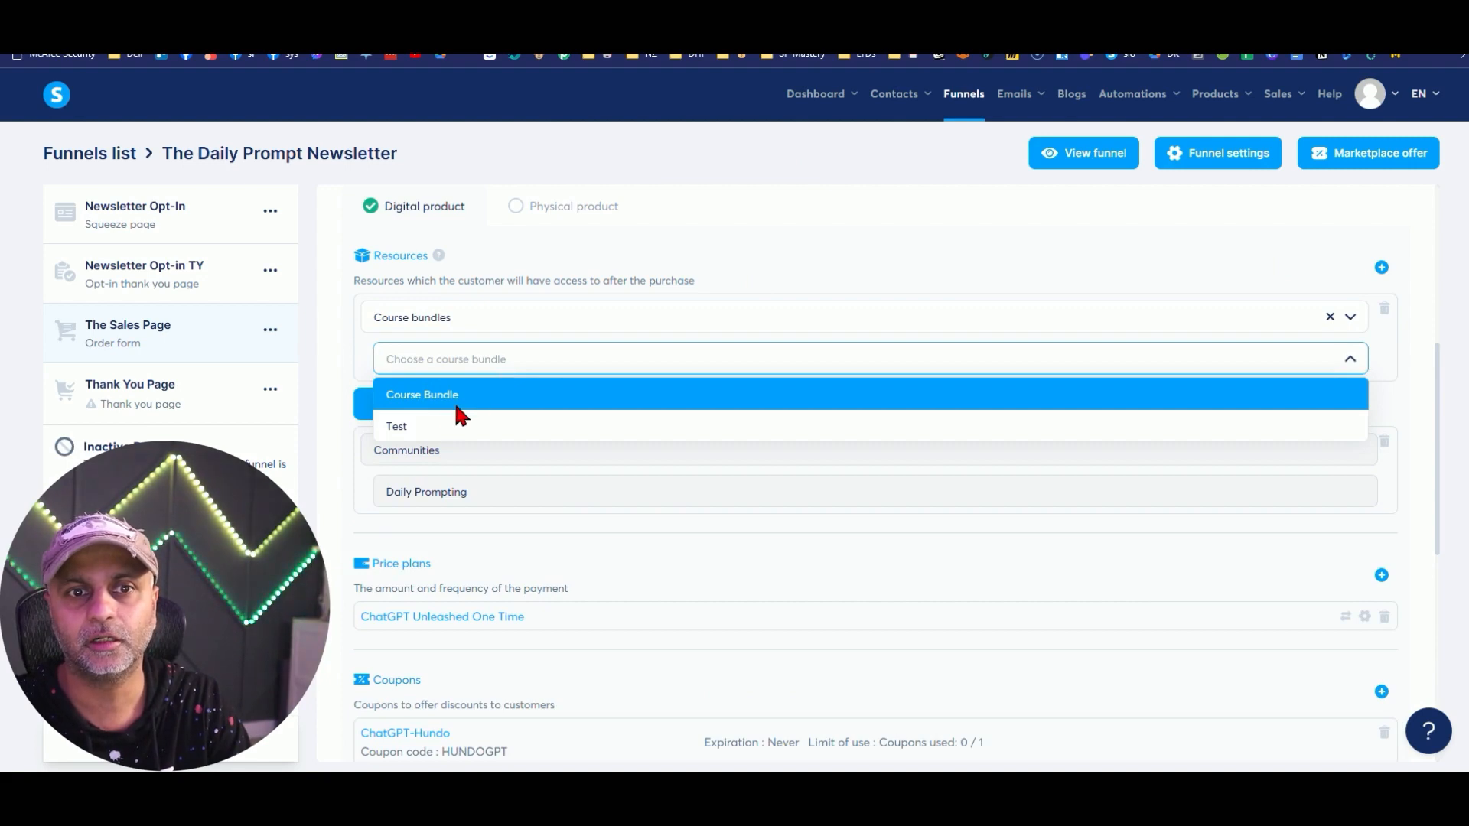
pyautogui.click(428, 426)
pyautogui.click(493, 399)
pyautogui.click(428, 429)
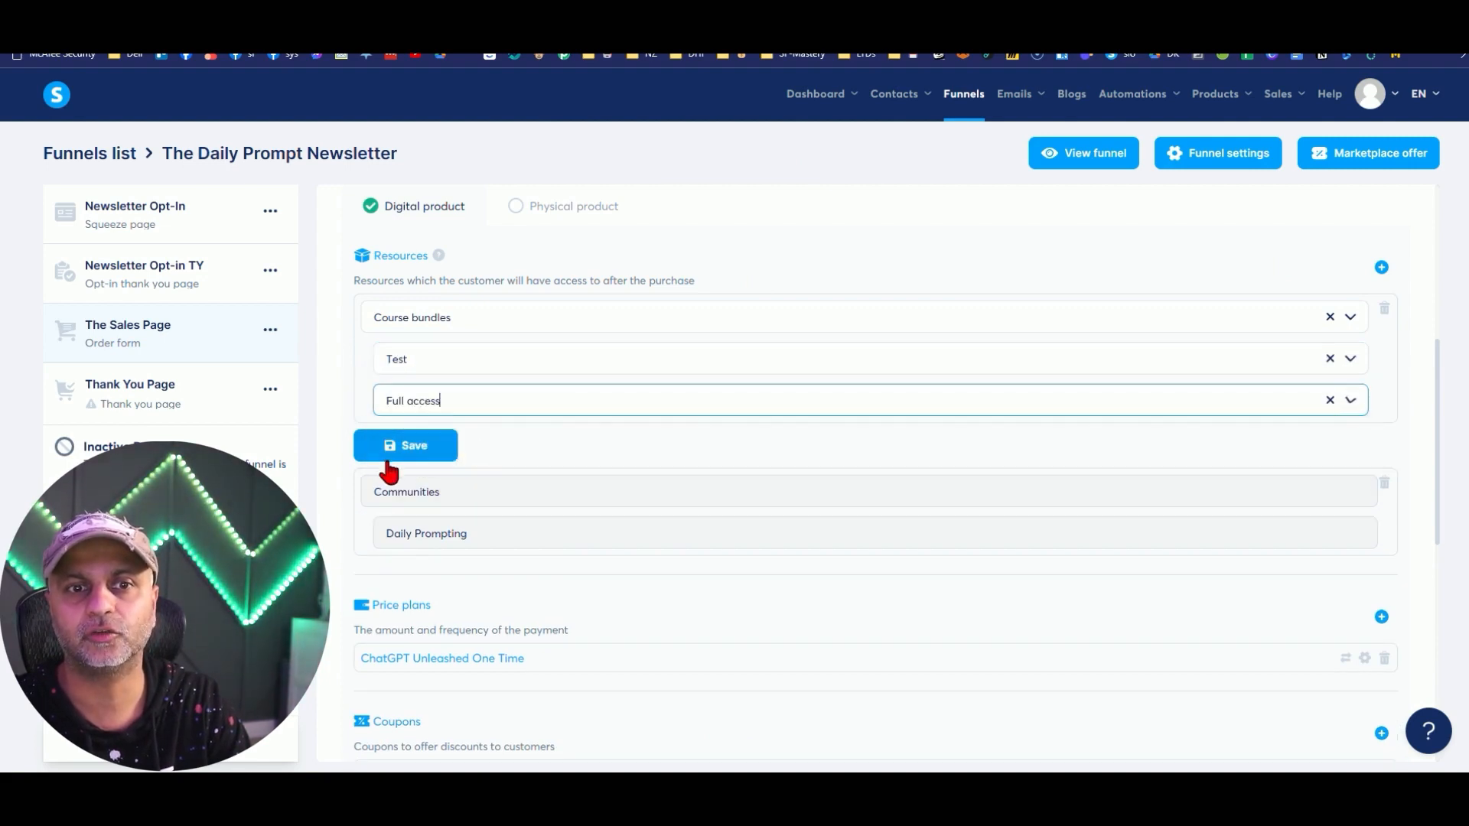
pyautogui.click(394, 452)
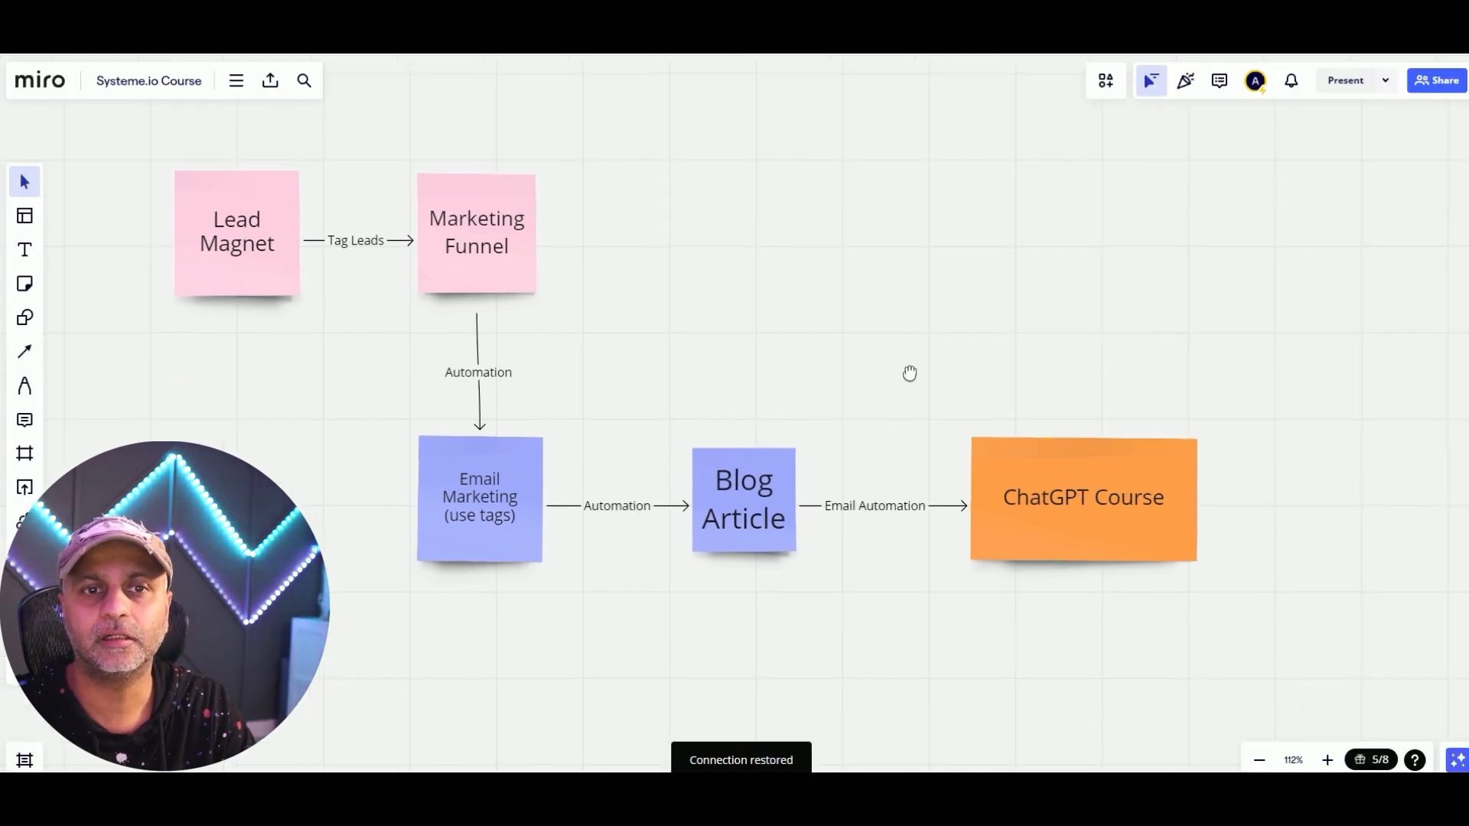
pyautogui.click(511, 236)
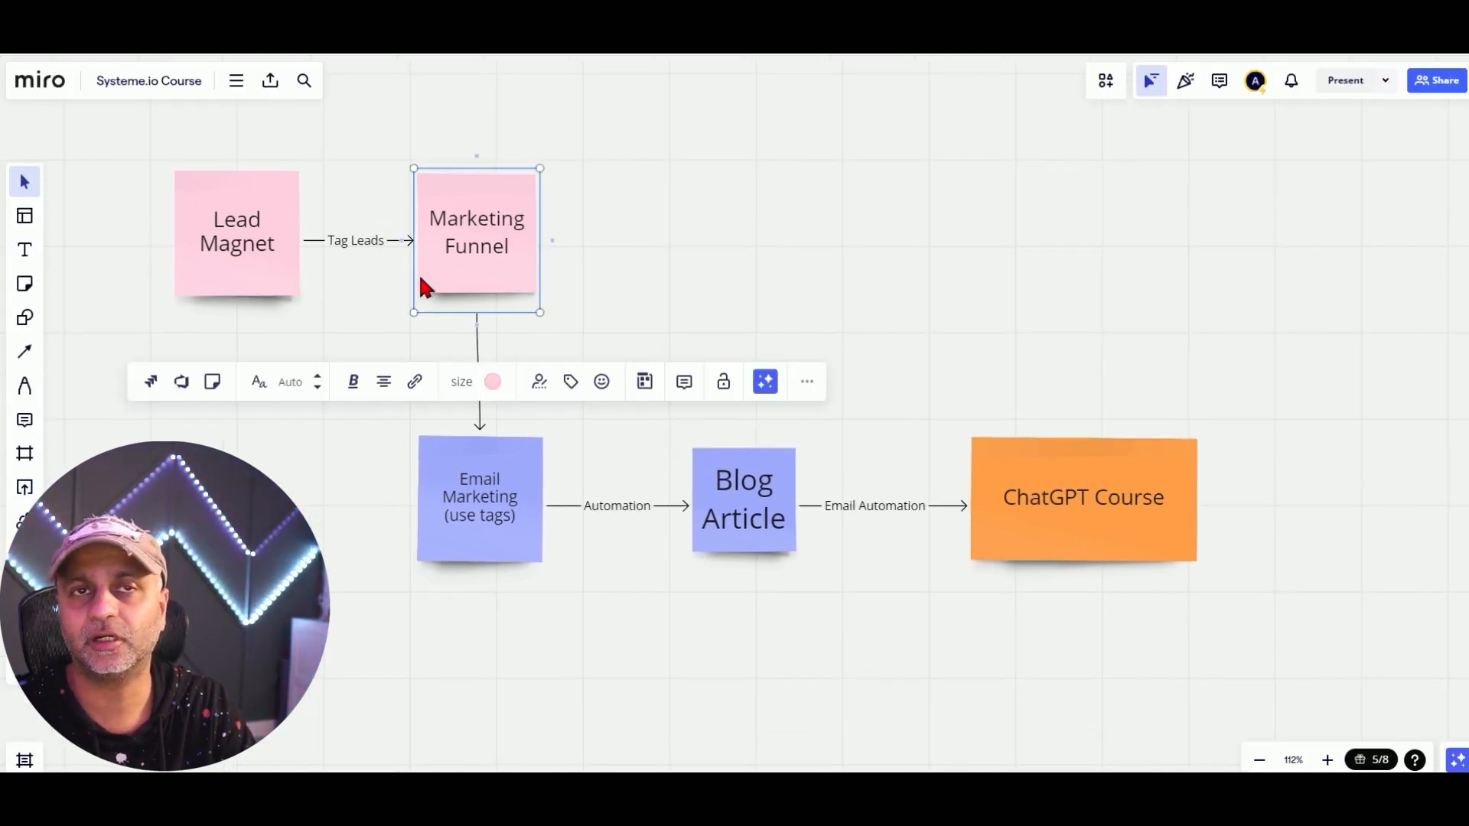
pyautogui.click(609, 233)
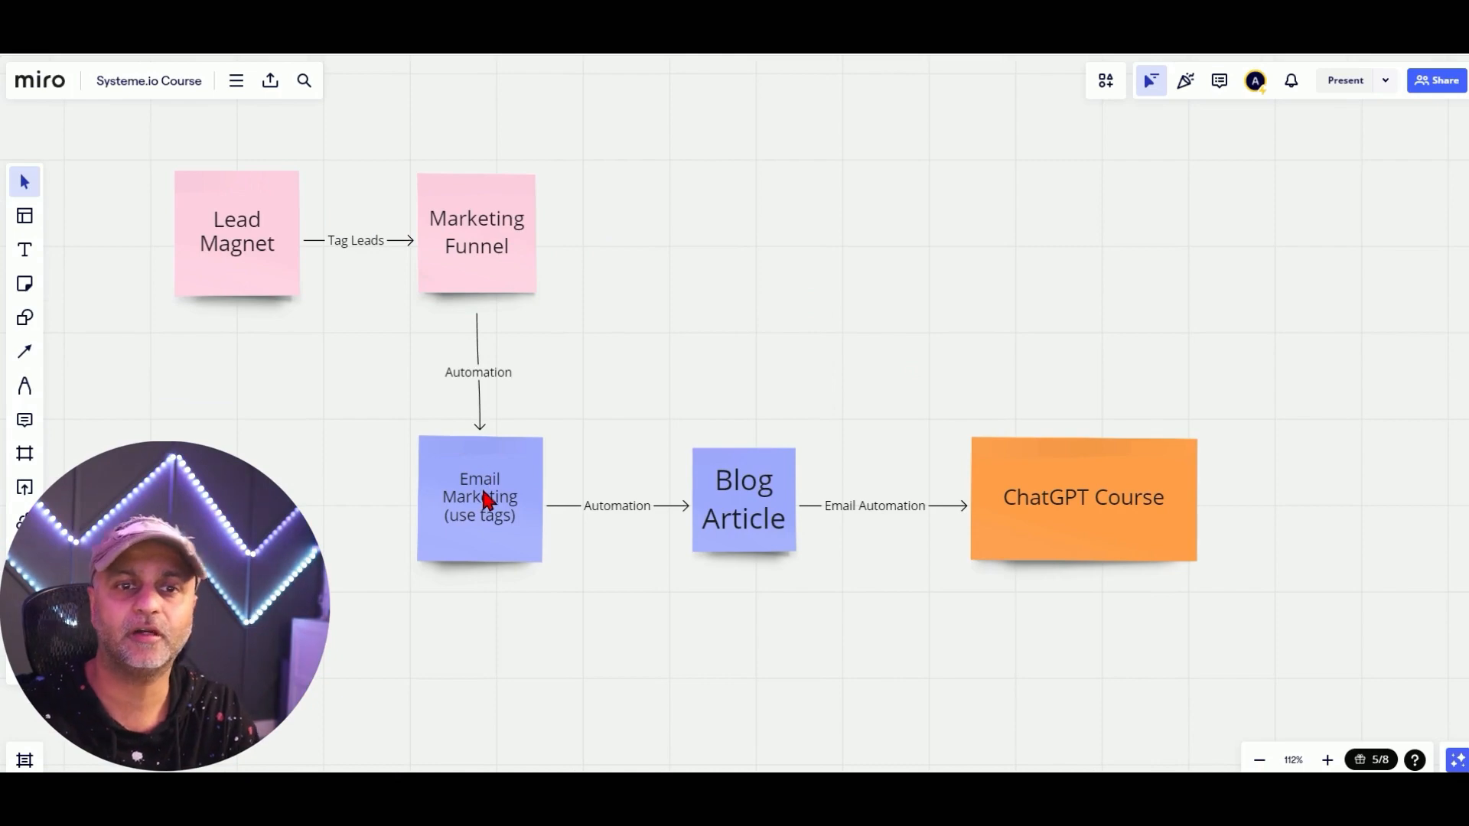
pyautogui.rightClick(995, 468)
pyautogui.click(845, 454)
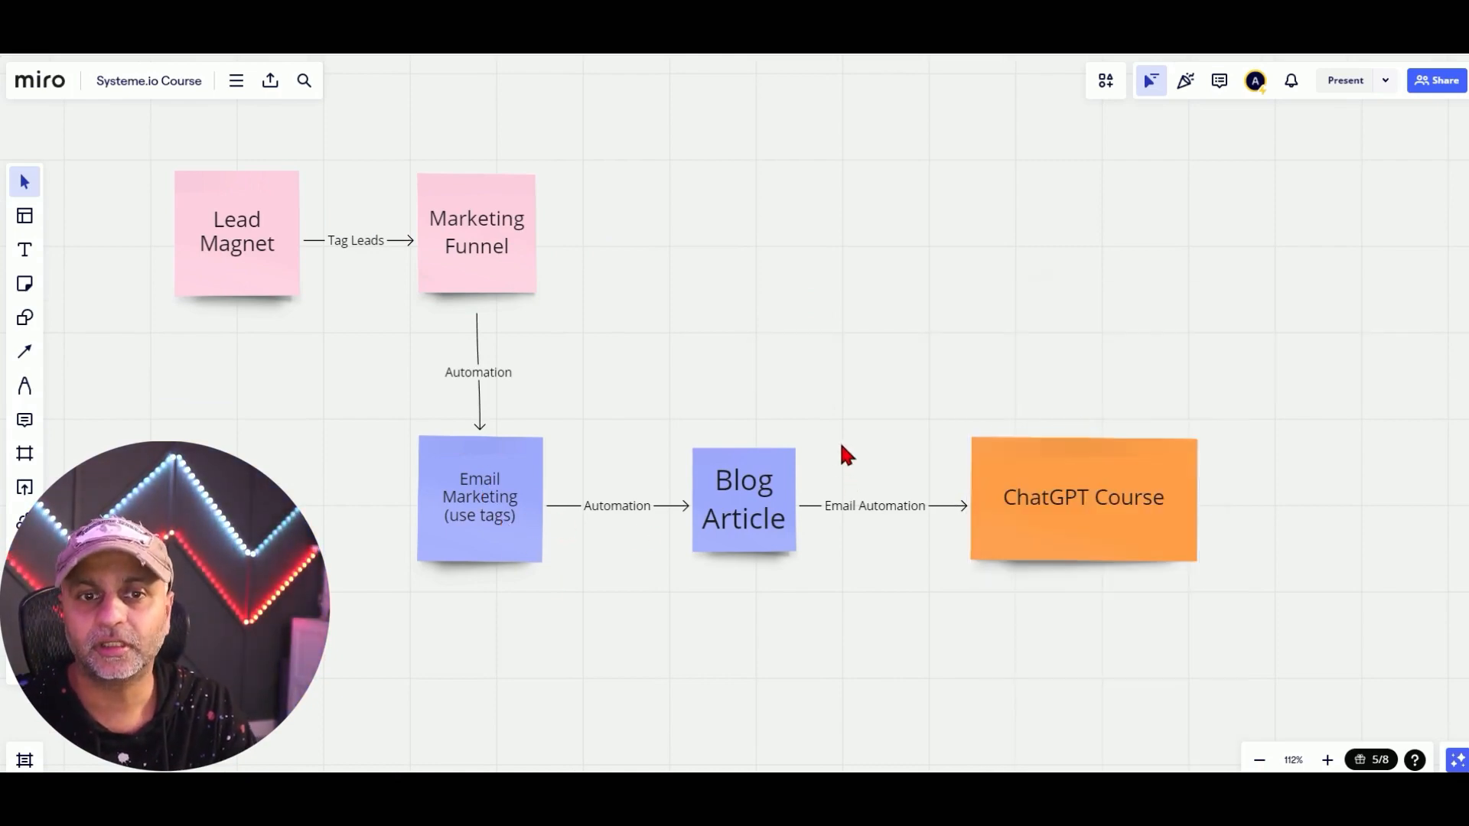
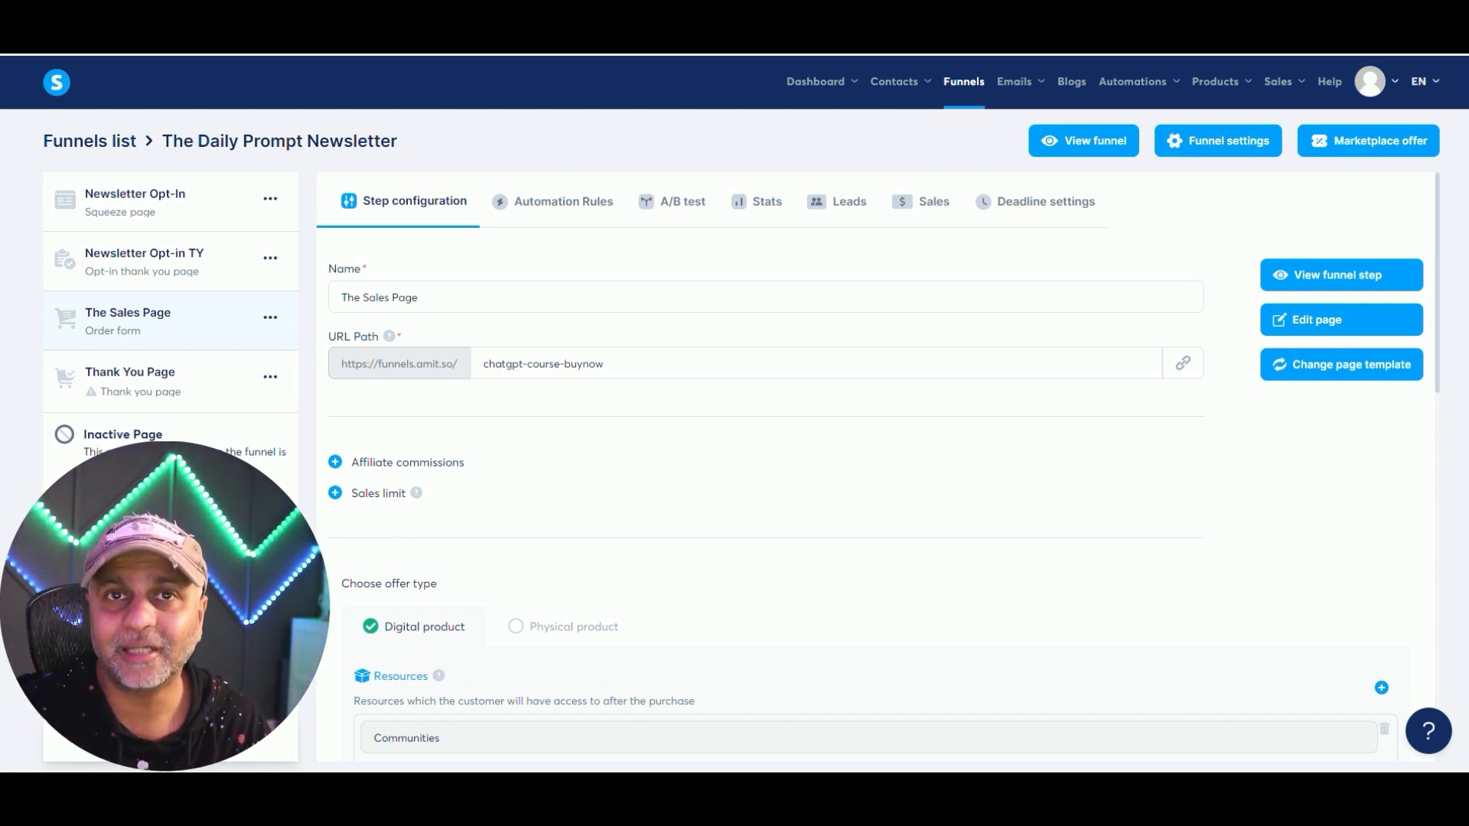
# Open the Templates funnel and preview the Drone step's landing page.
pyautogui.click(965, 85)
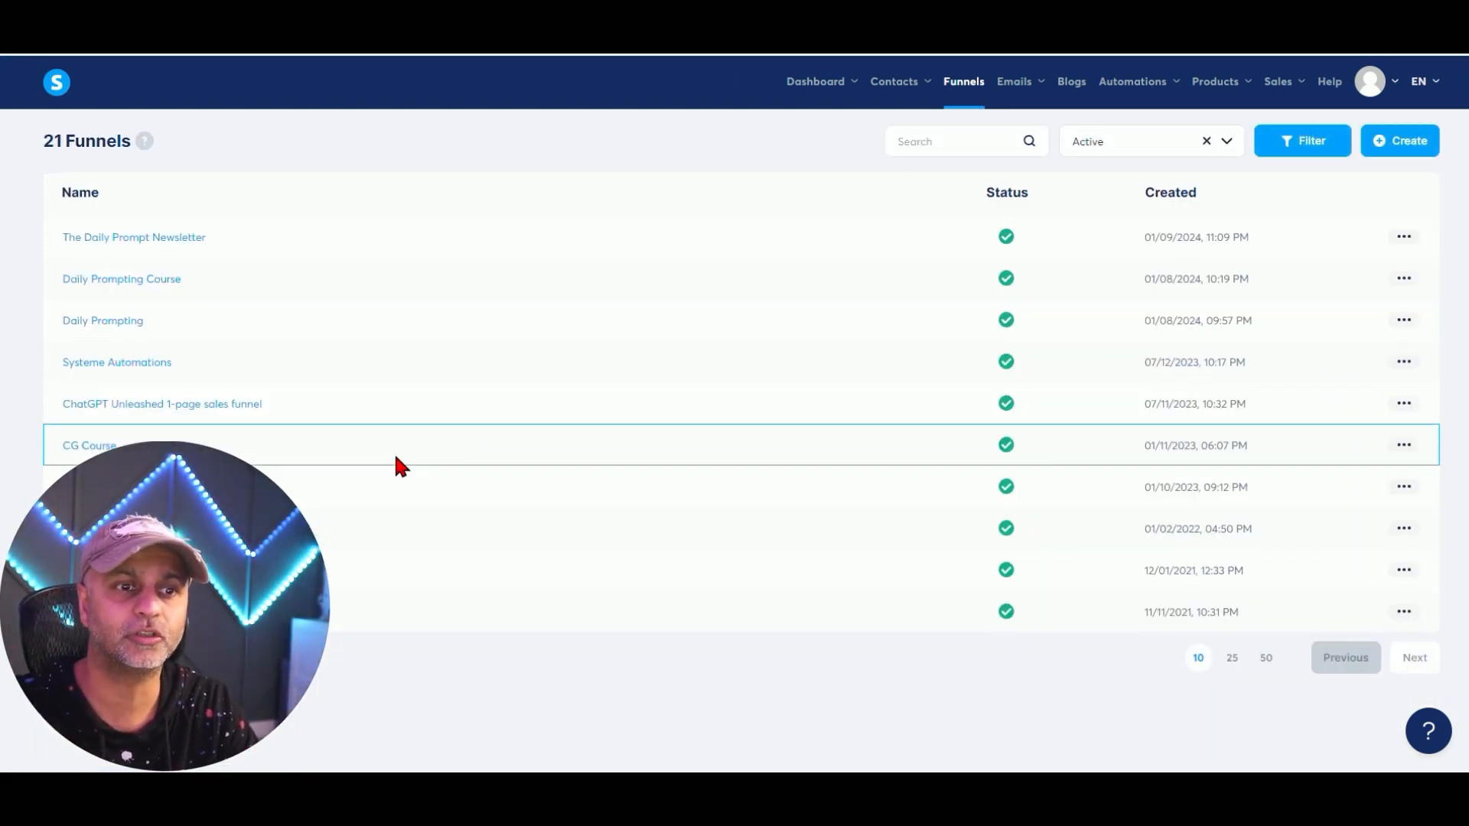
pyautogui.click(92, 570)
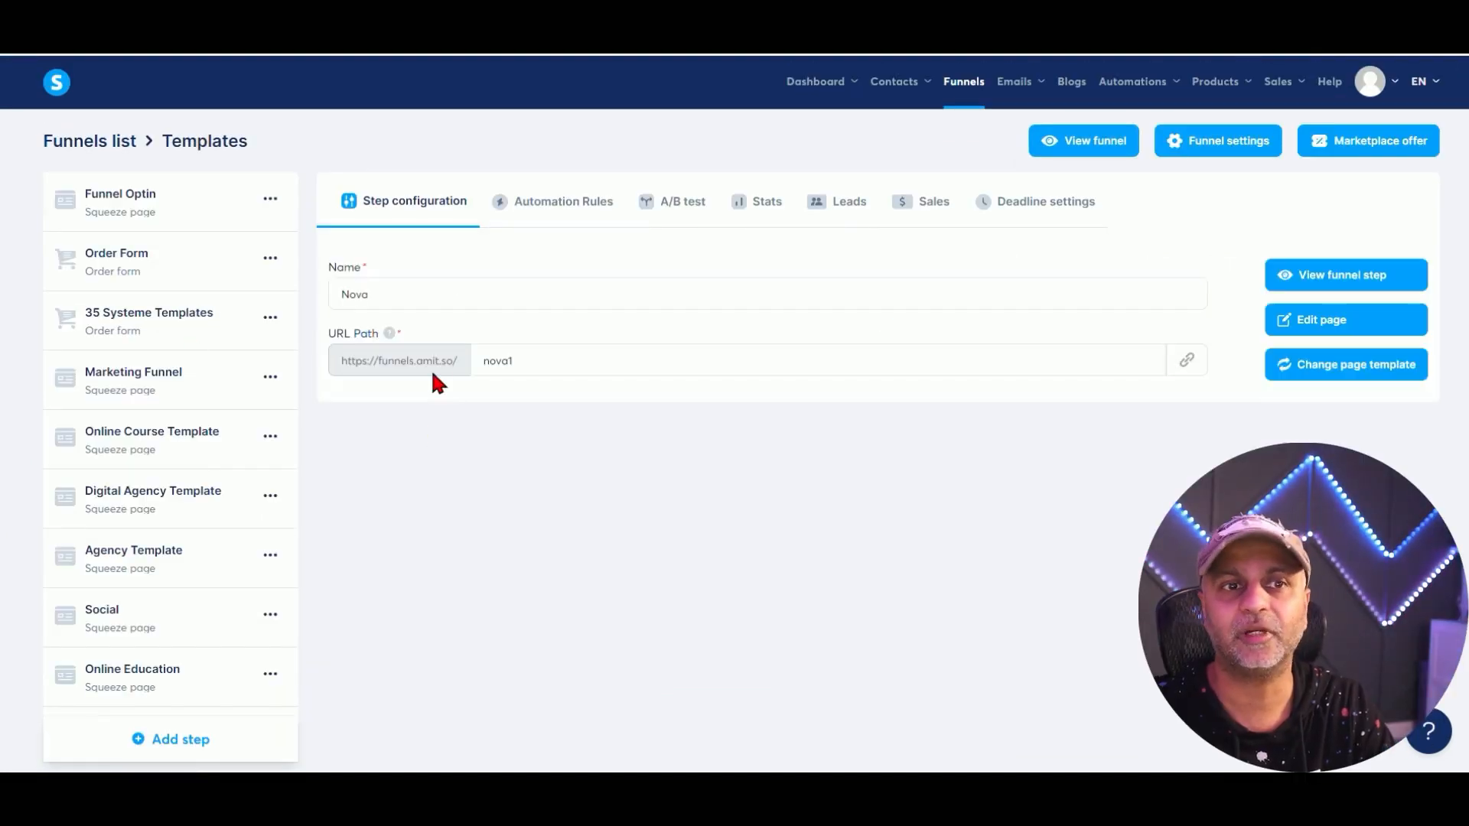
pyautogui.scroll(-2, 144, 334)
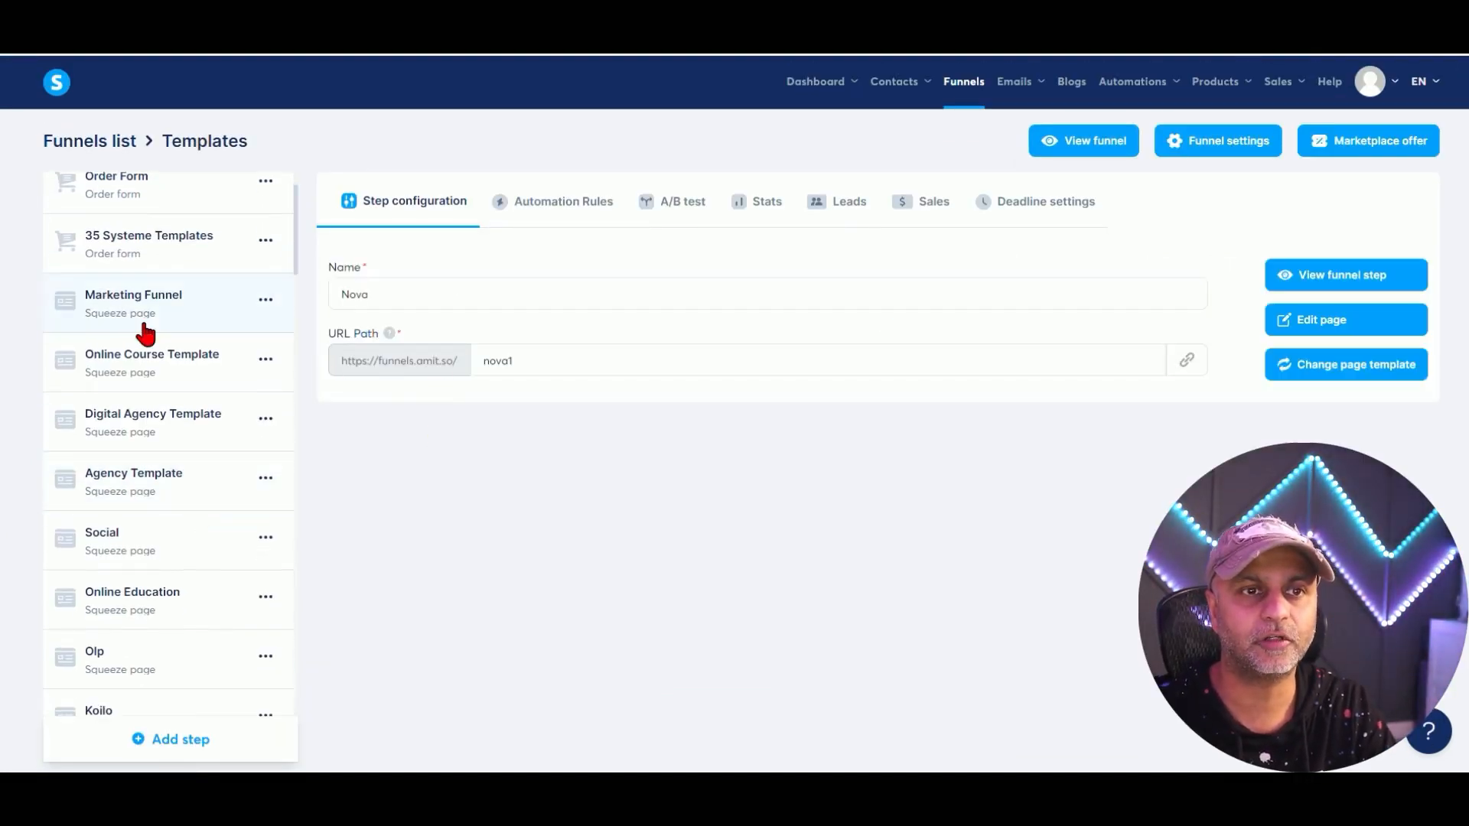
pyautogui.scroll(2, 115, 344)
pyautogui.scroll(-10, 153, 406)
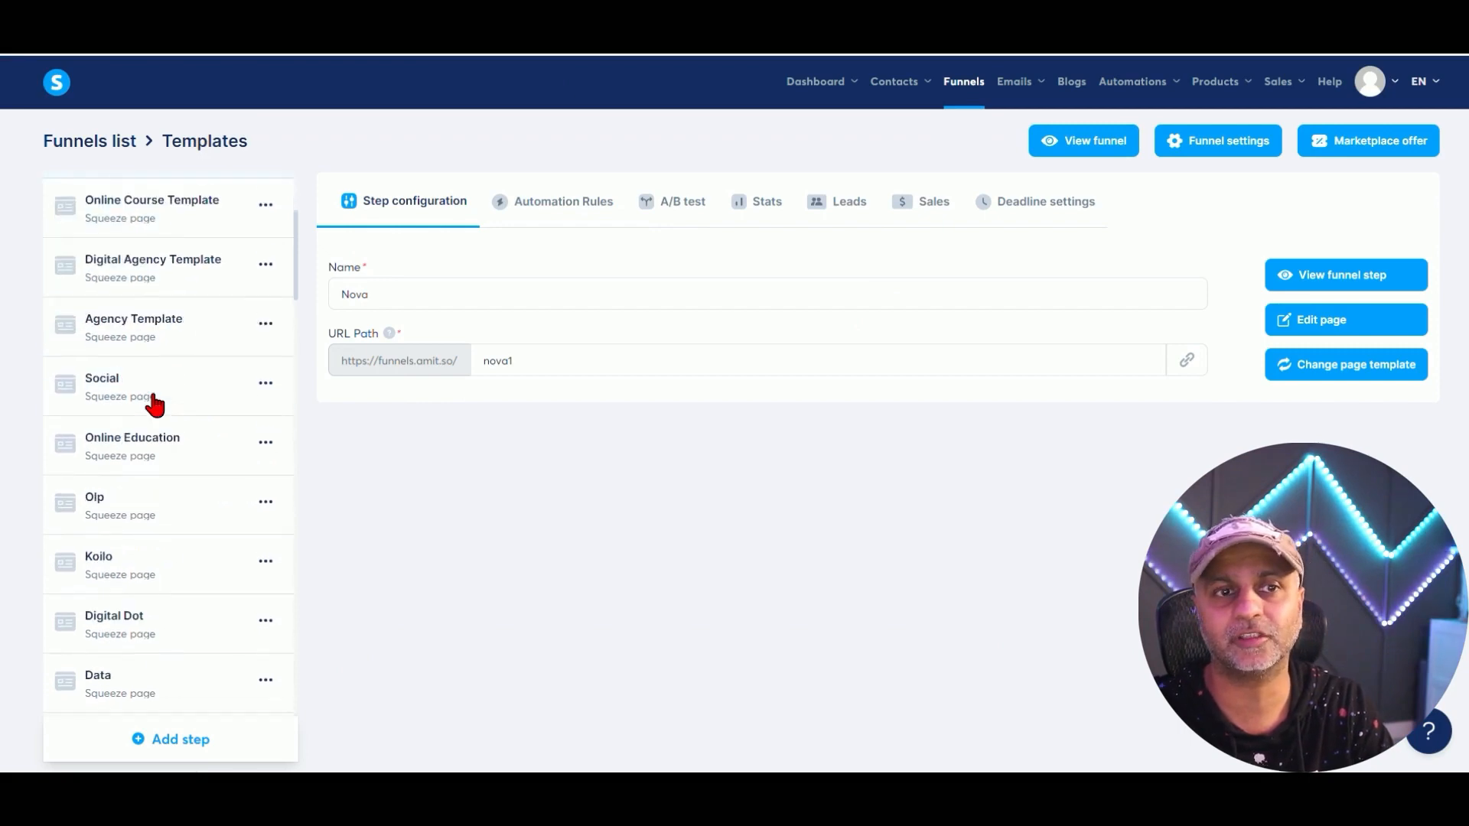
pyautogui.scroll(-7, 235, 403)
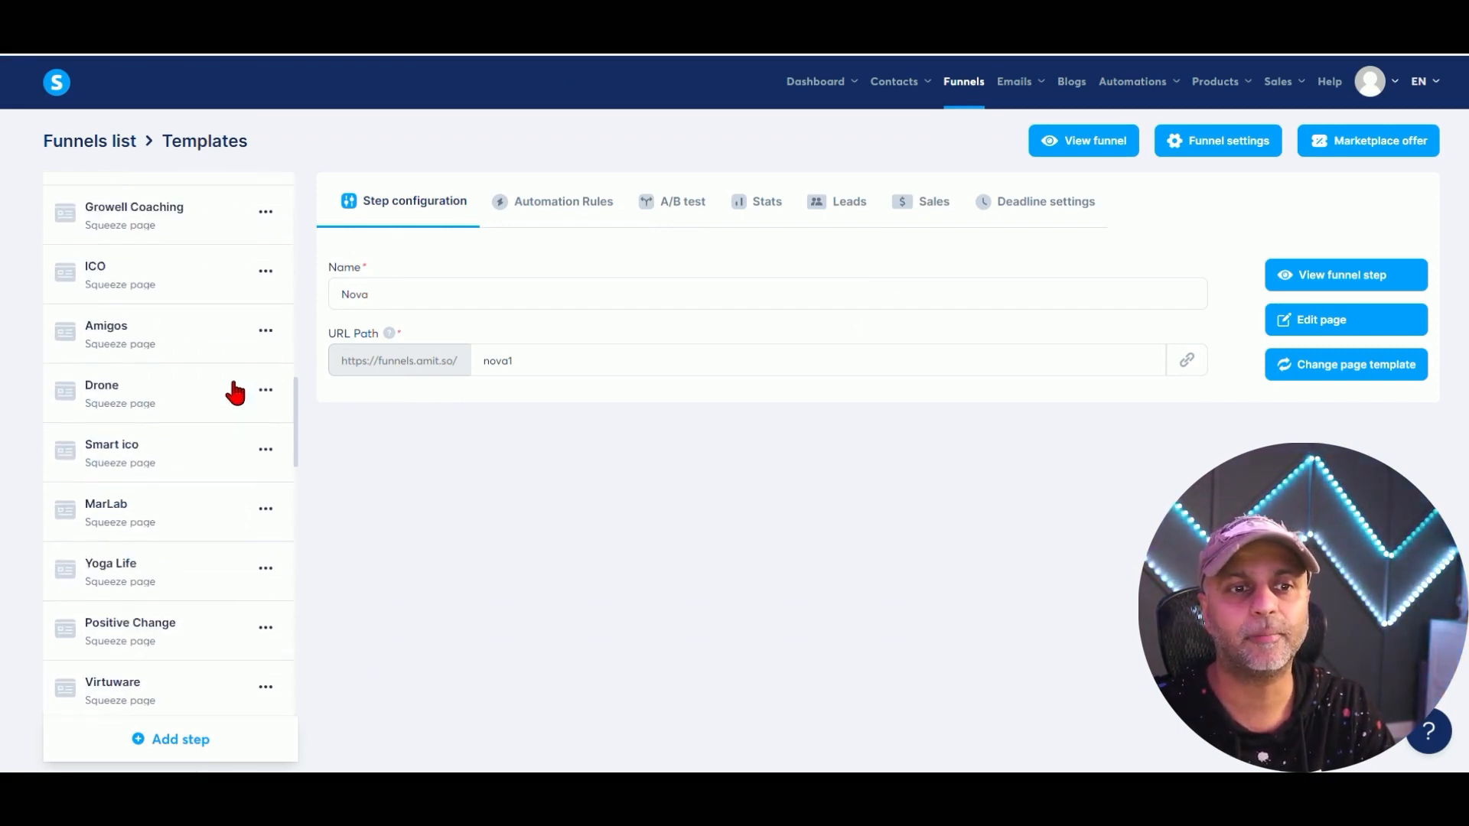
pyautogui.click(223, 390)
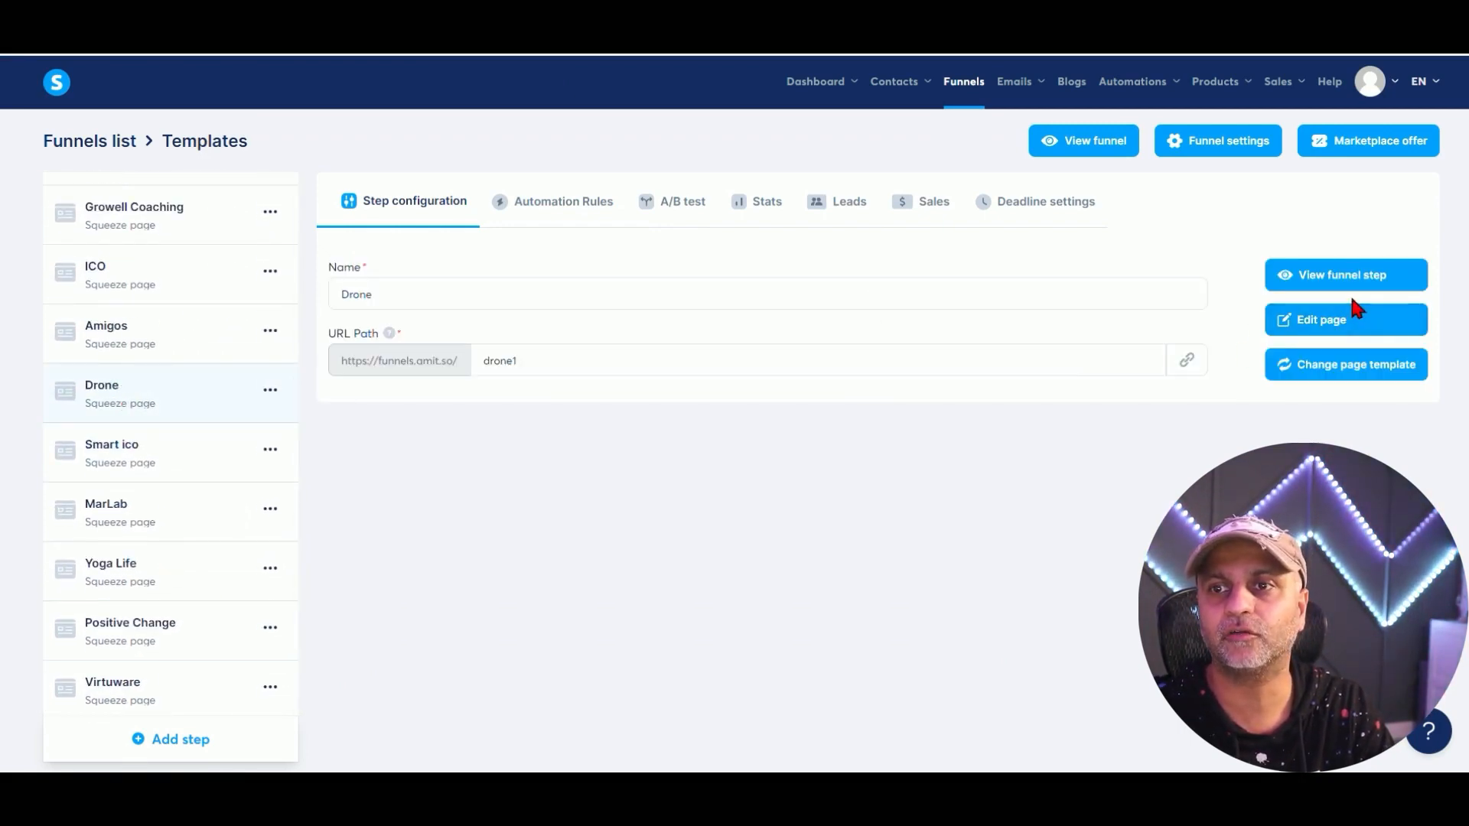
pyautogui.click(1351, 277)
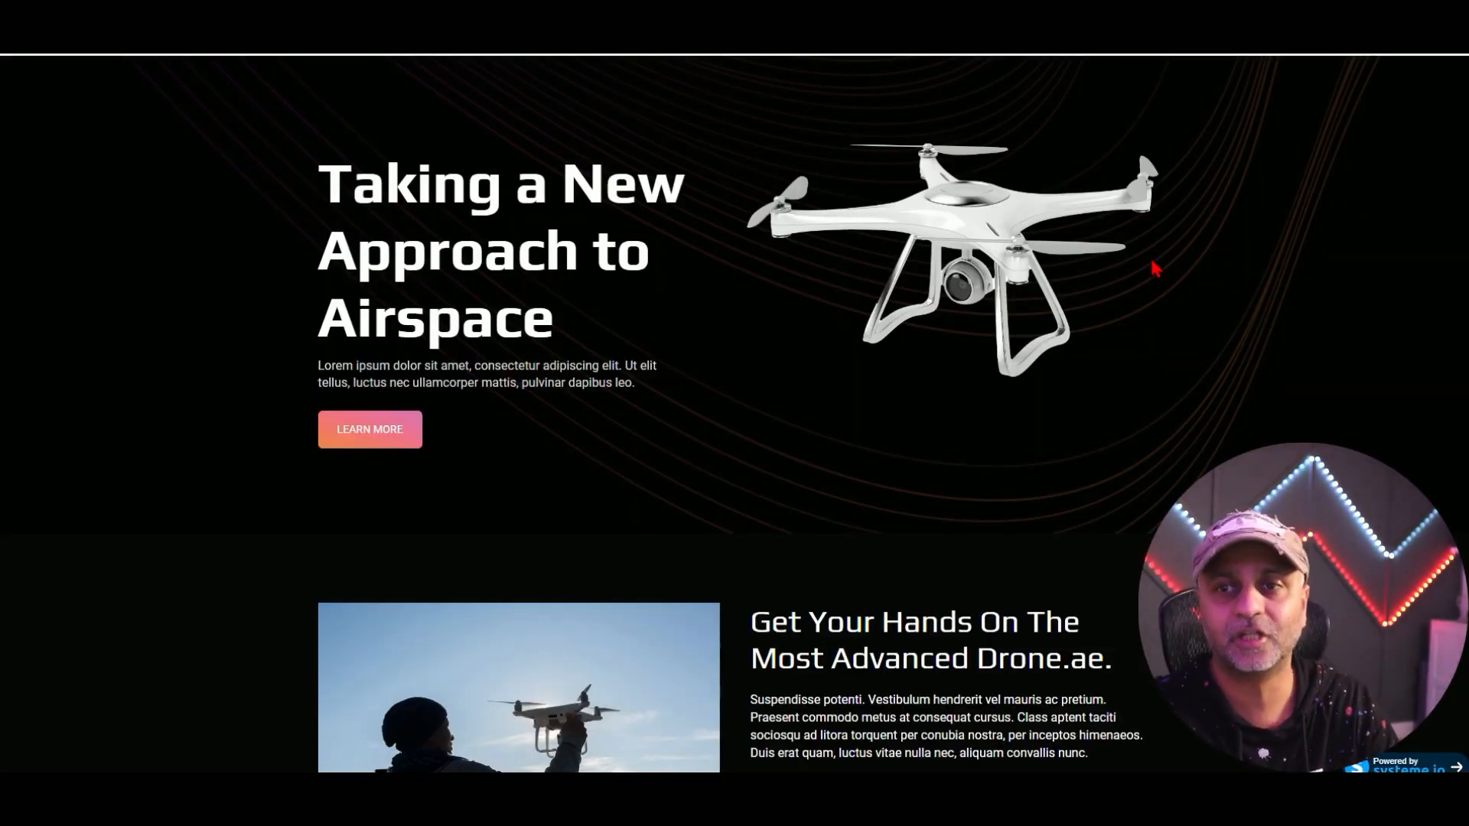
pyautogui.scroll(-15, 1180, 278)
pyautogui.scroll(-10, 1210, 192)
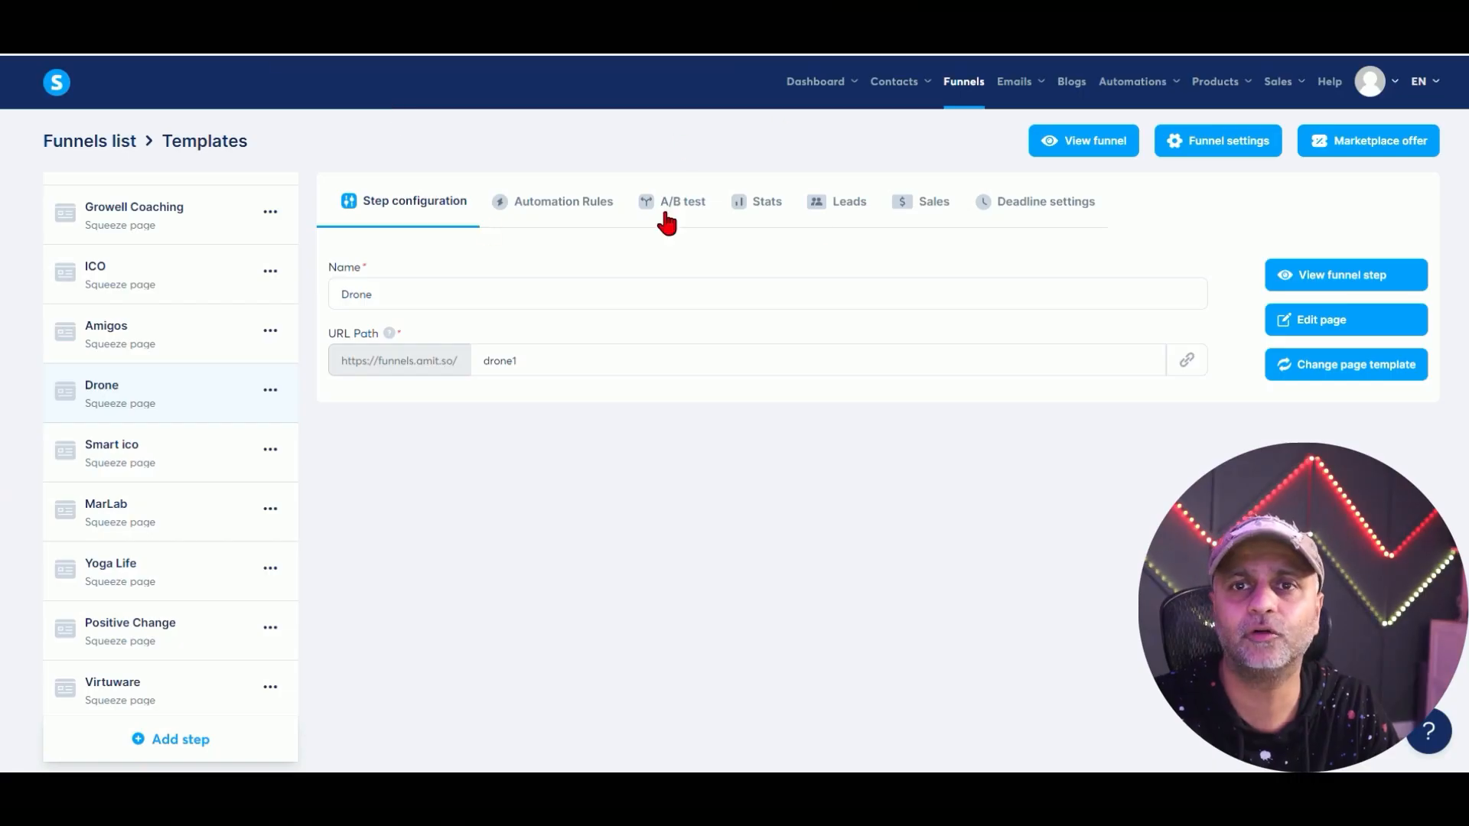
# Open The Daily Prompt Newsletter funnel and look through its steps, ending on Newsletter Opt-In.
pyautogui.click(981, 84)
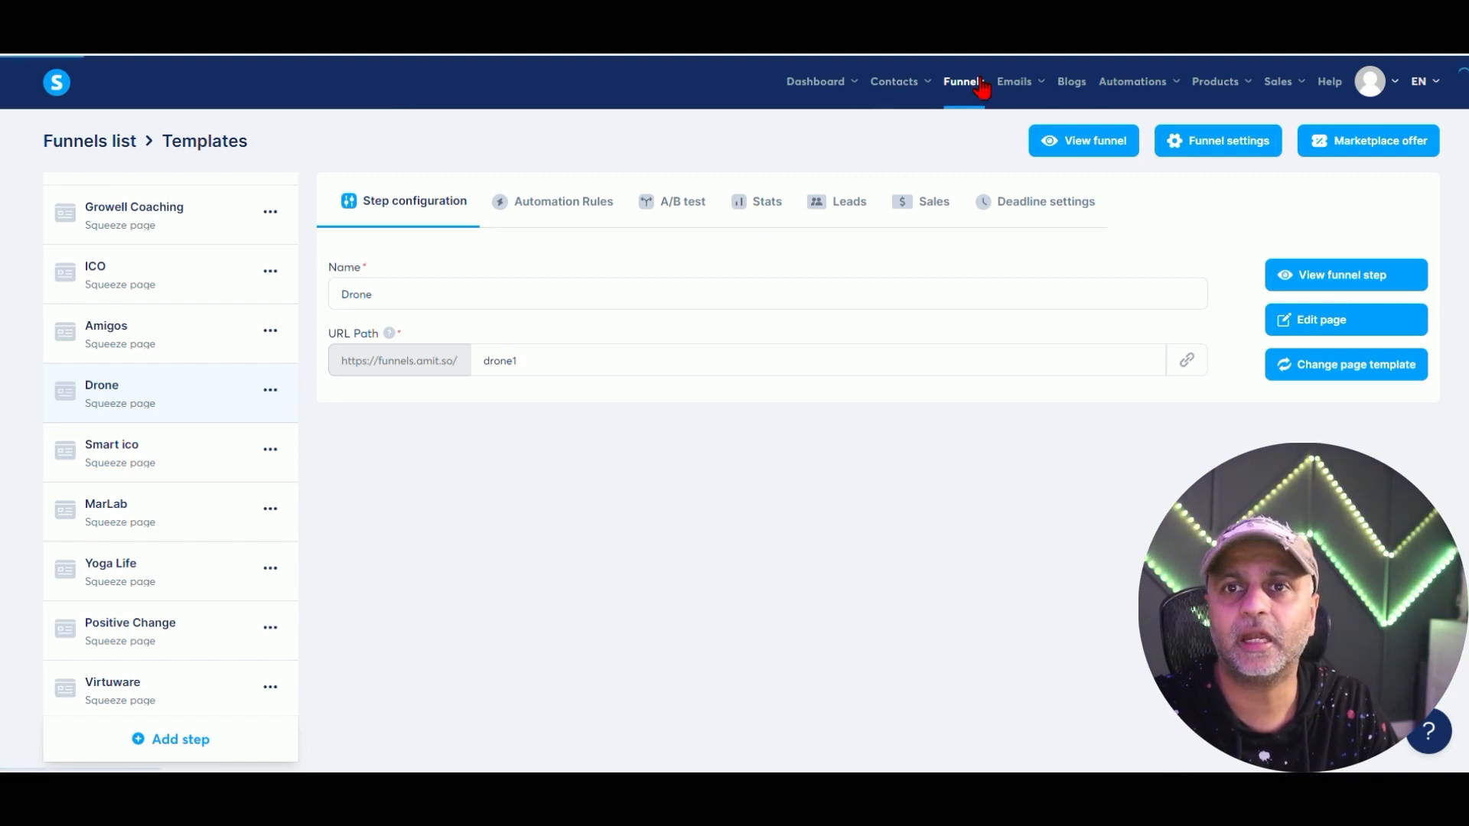
pyautogui.click(122, 240)
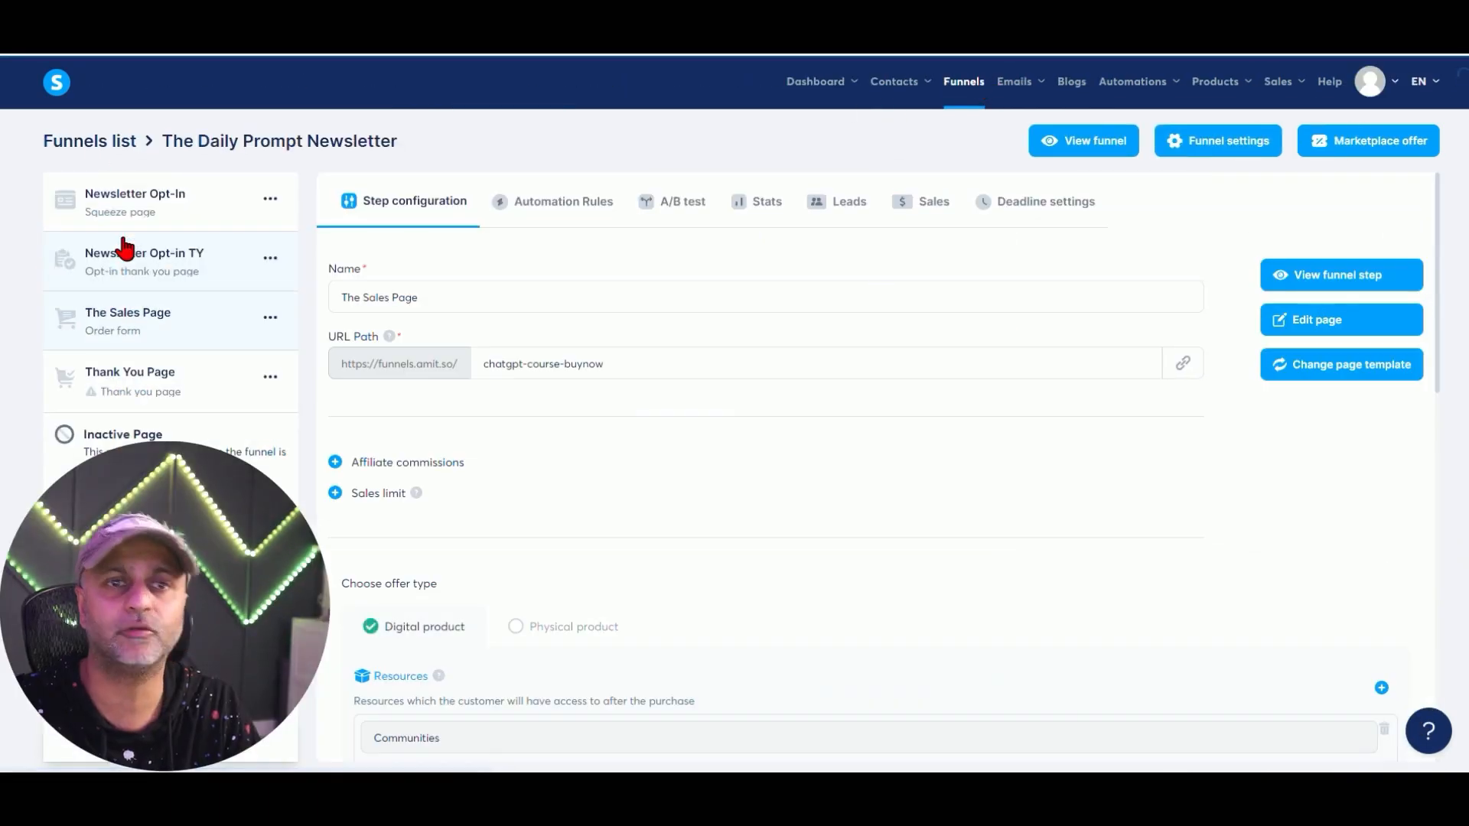
pyautogui.click(181, 218)
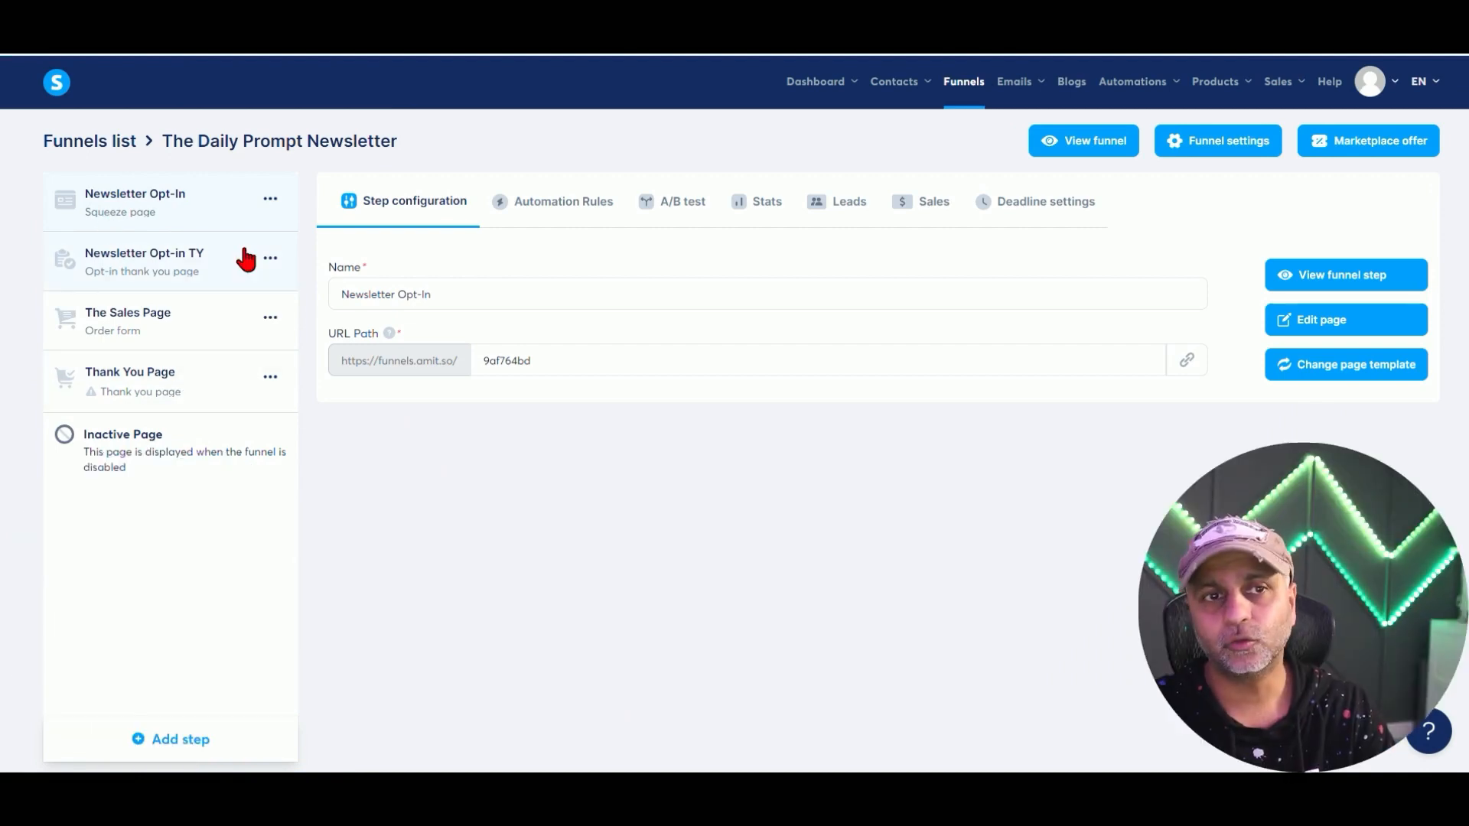
pyautogui.click(196, 268)
pyautogui.click(199, 325)
pyautogui.click(198, 377)
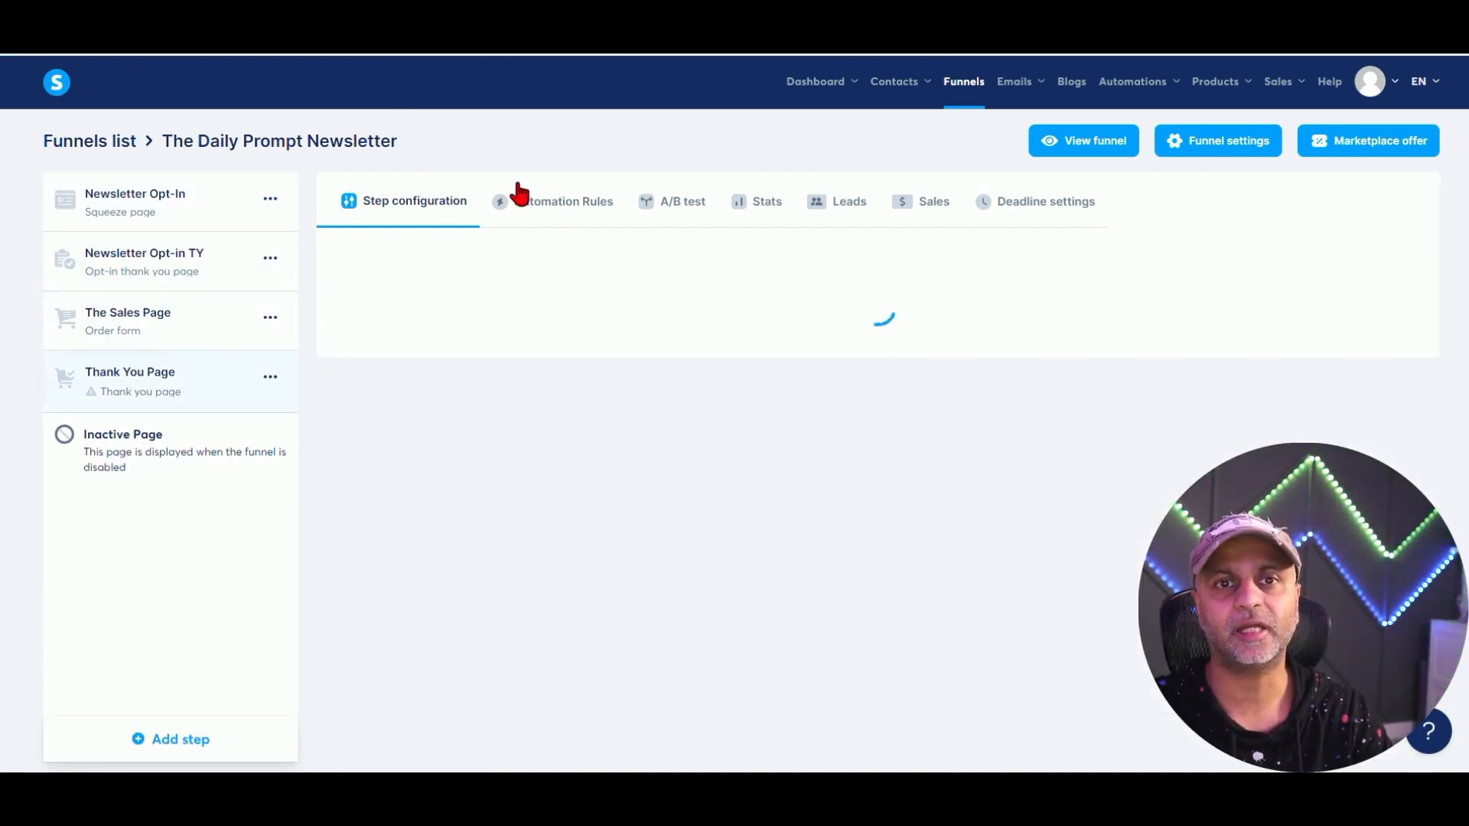
pyautogui.click(202, 211)
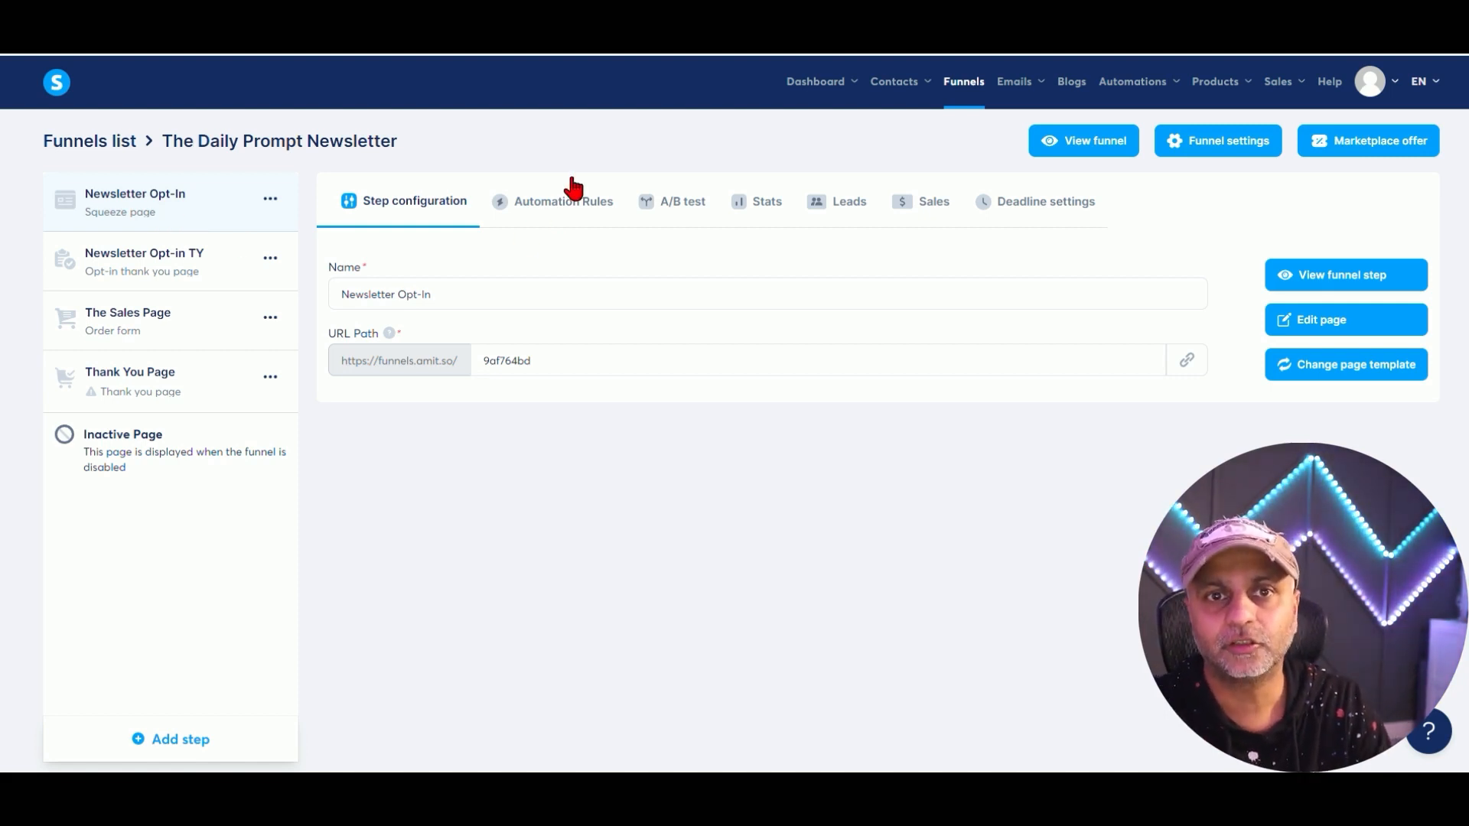
# Add a Funnel step form subscribed automation rule to the Newsletter Opt-In step.
pyautogui.click(570, 214)
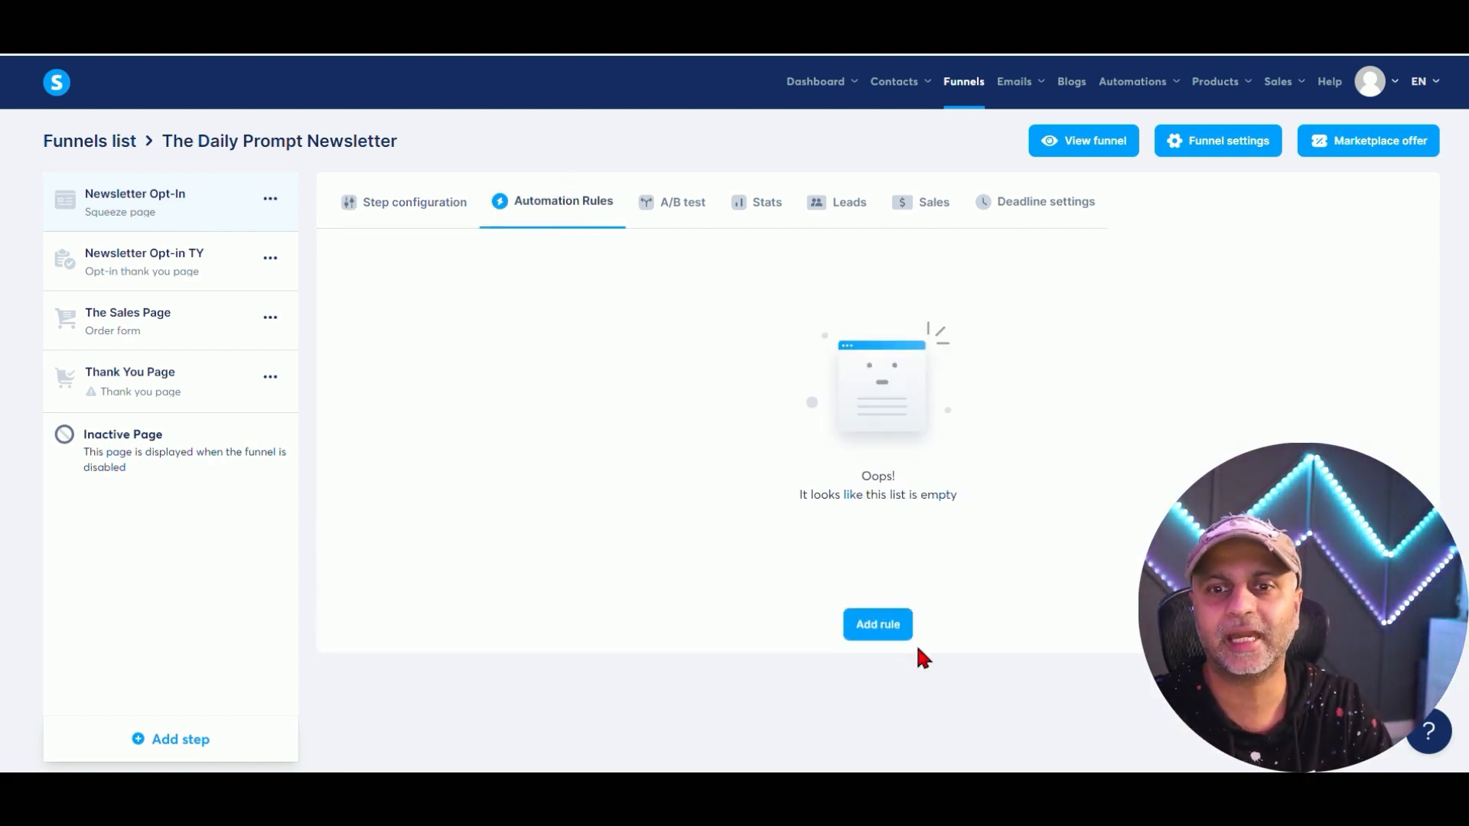
pyautogui.click(874, 624)
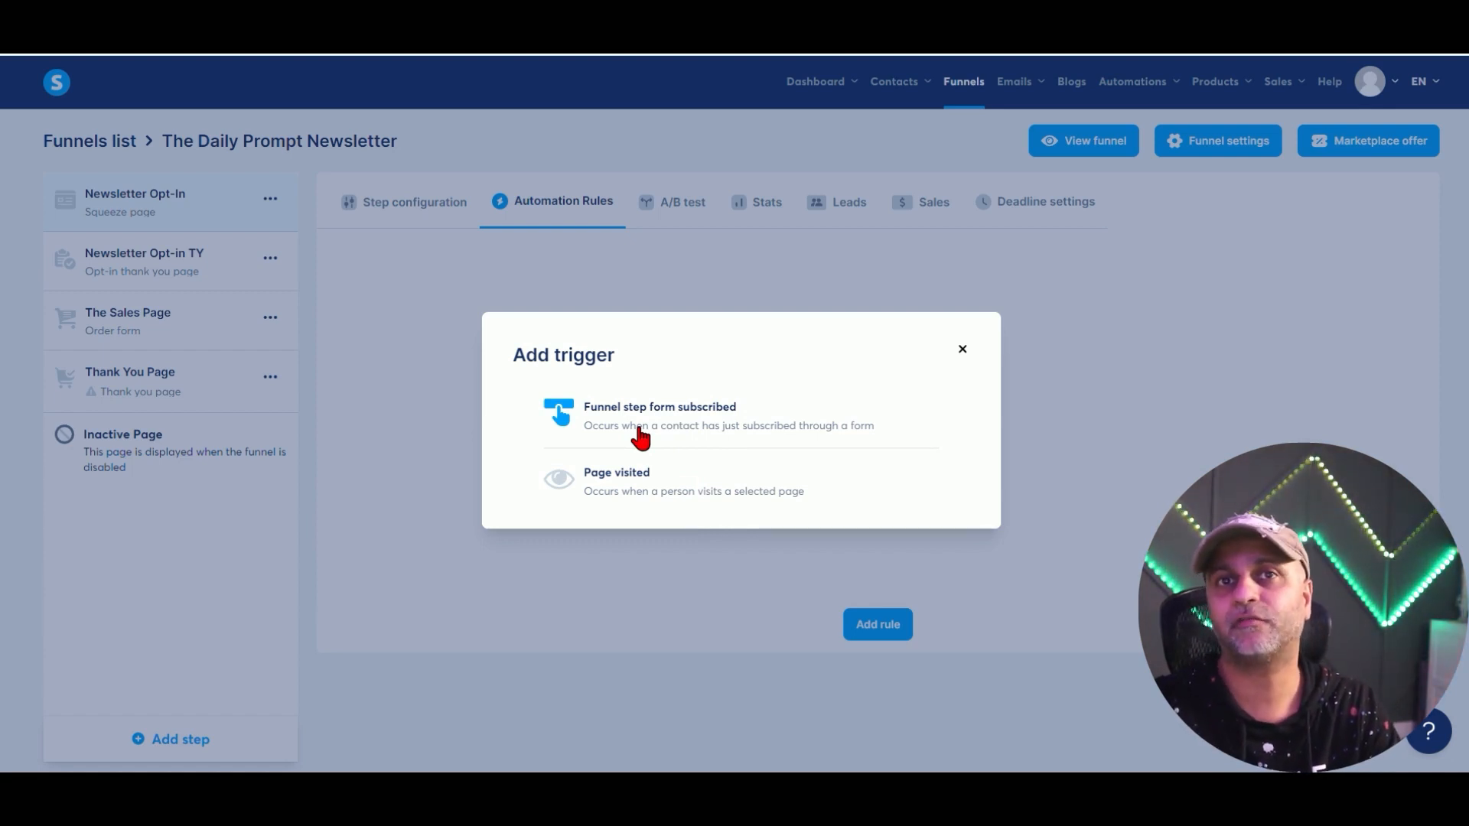
pyautogui.click(727, 435)
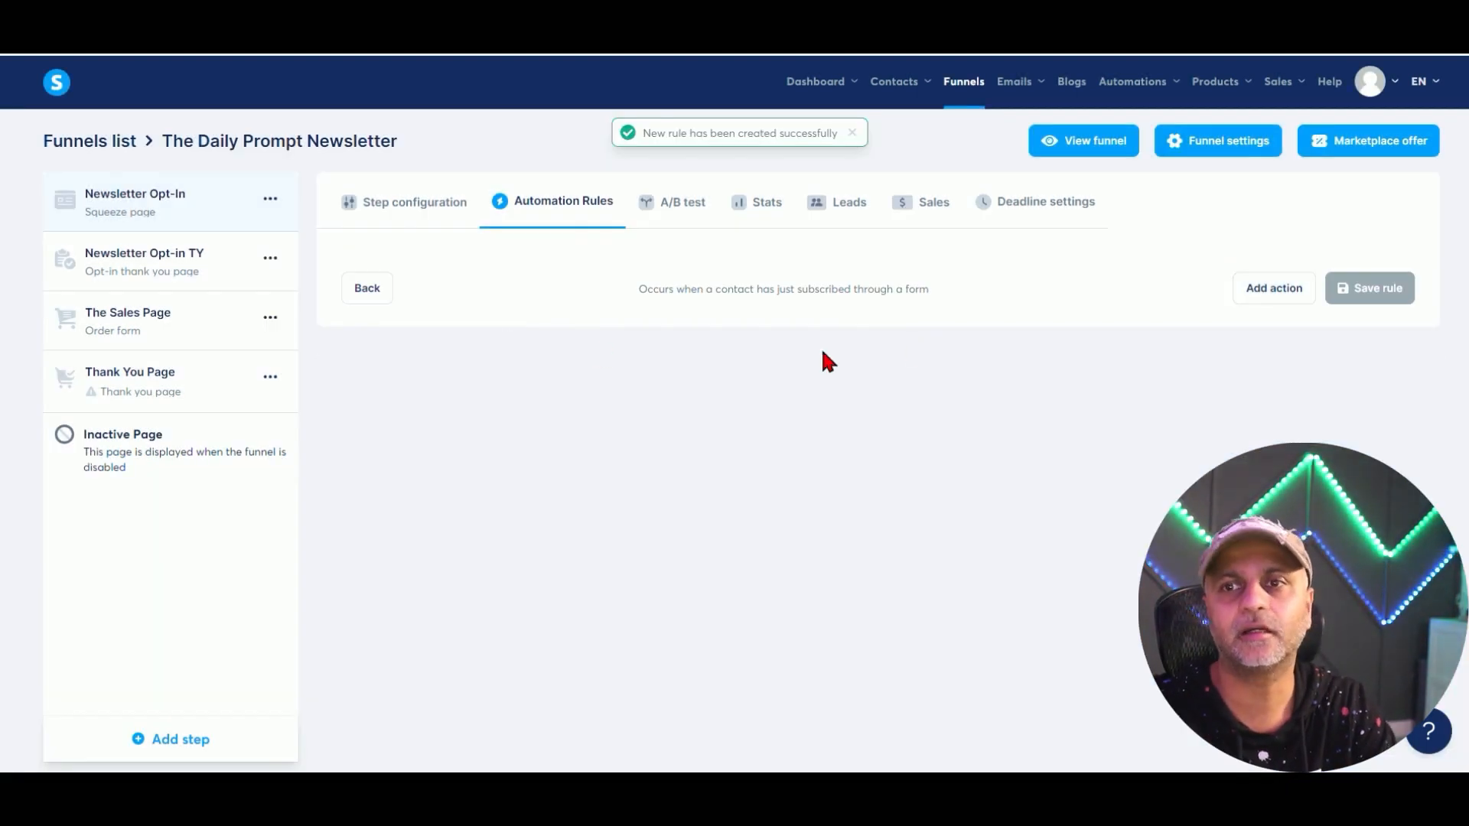
pyautogui.click(368, 288)
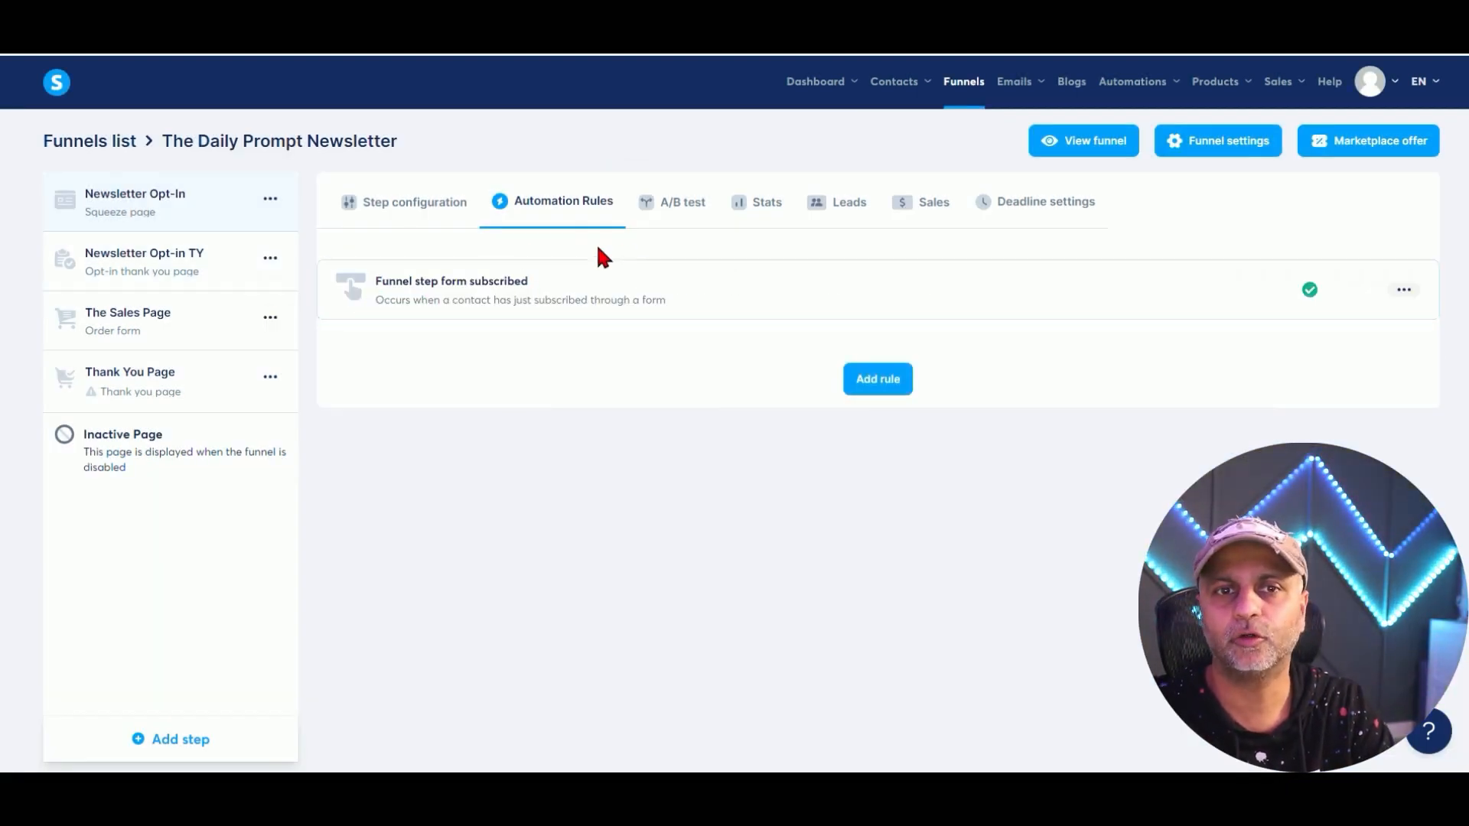
pyautogui.click(559, 307)
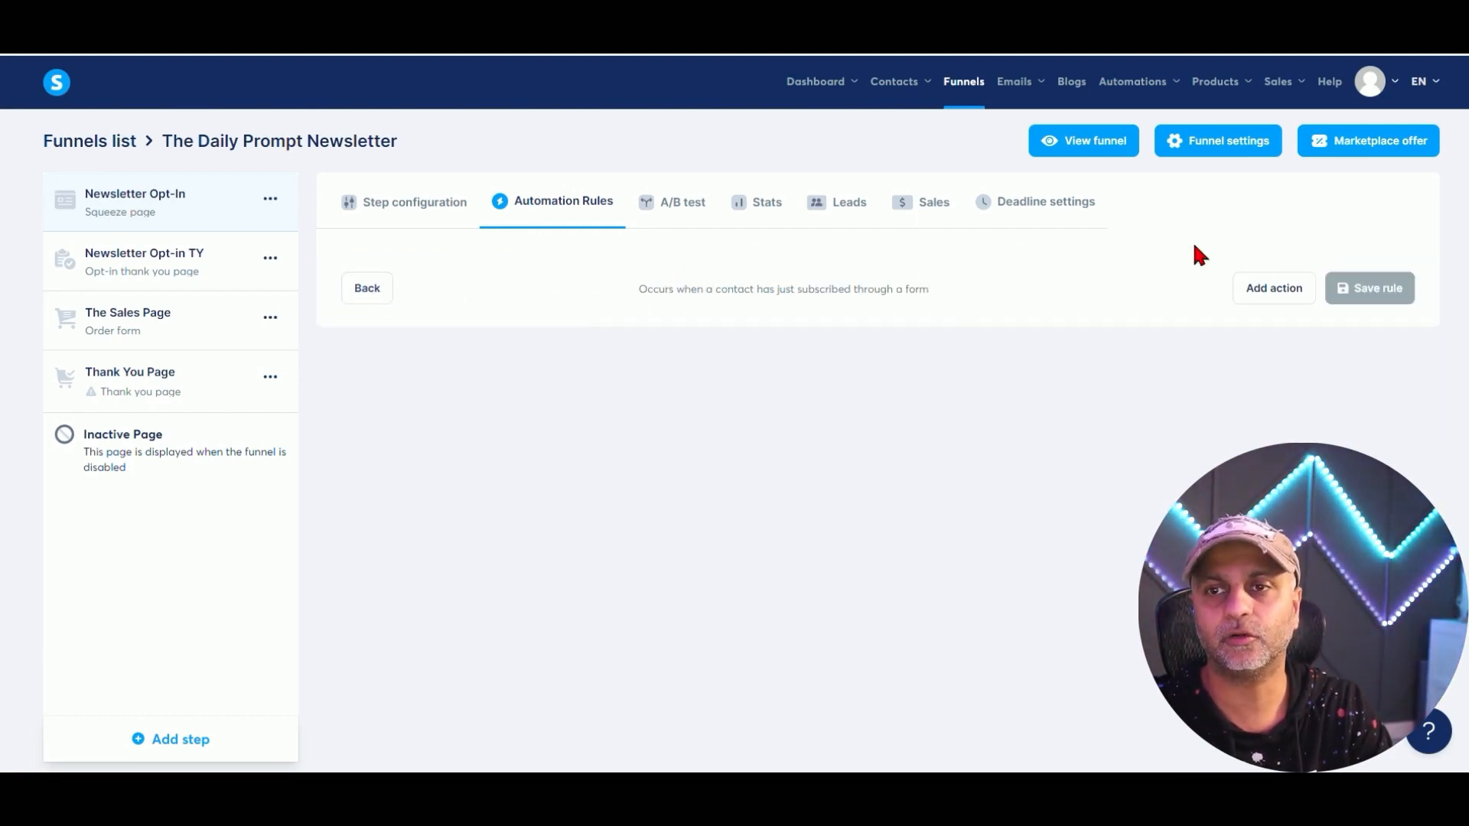
# Give the rule an Add a tag action with a new chatgptCustom tag and save it.
pyautogui.click(1289, 297)
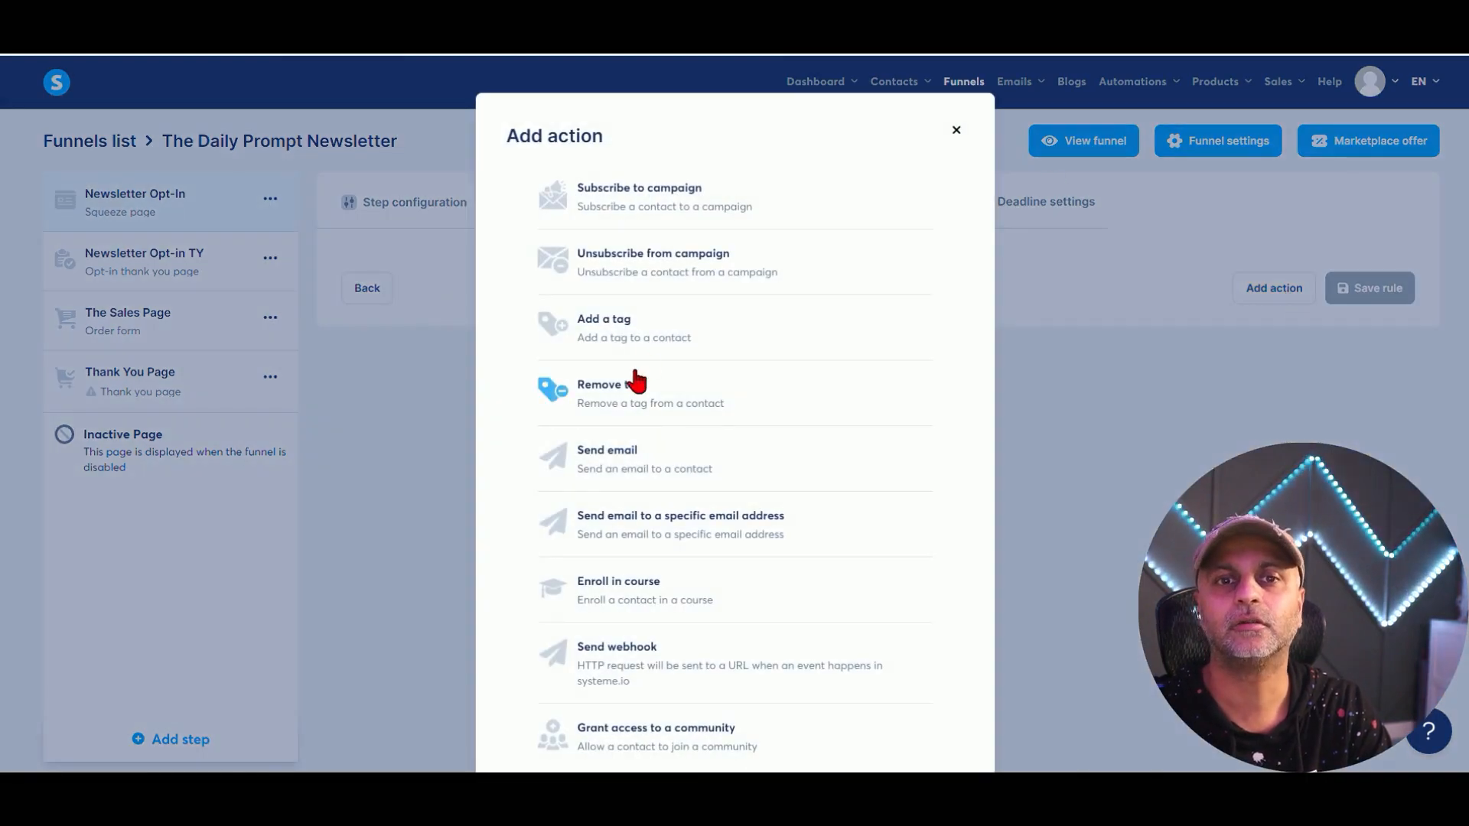
pyautogui.click(658, 333)
pyautogui.click(910, 357)
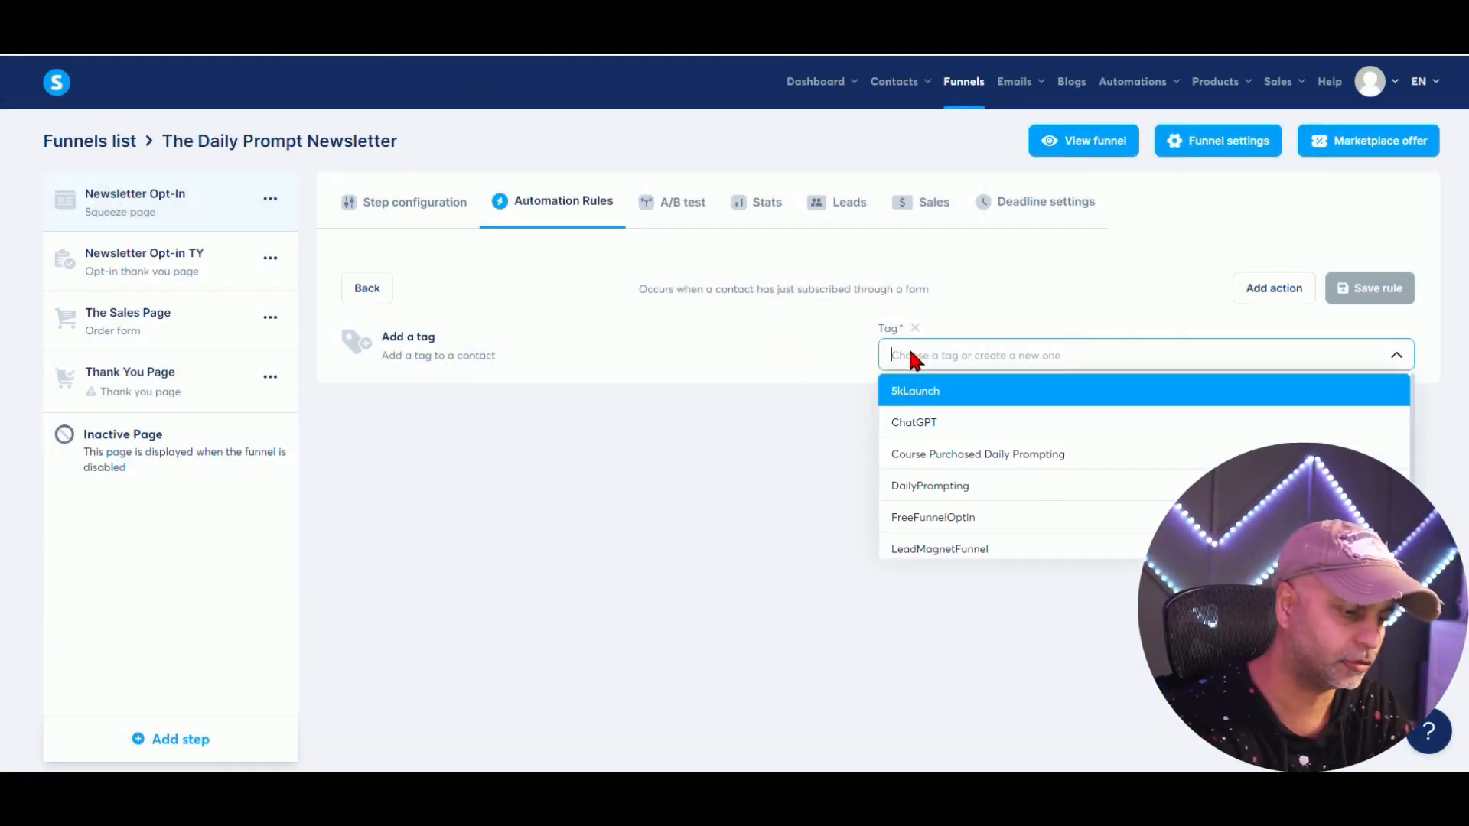
pyautogui.write('chatgptCus')
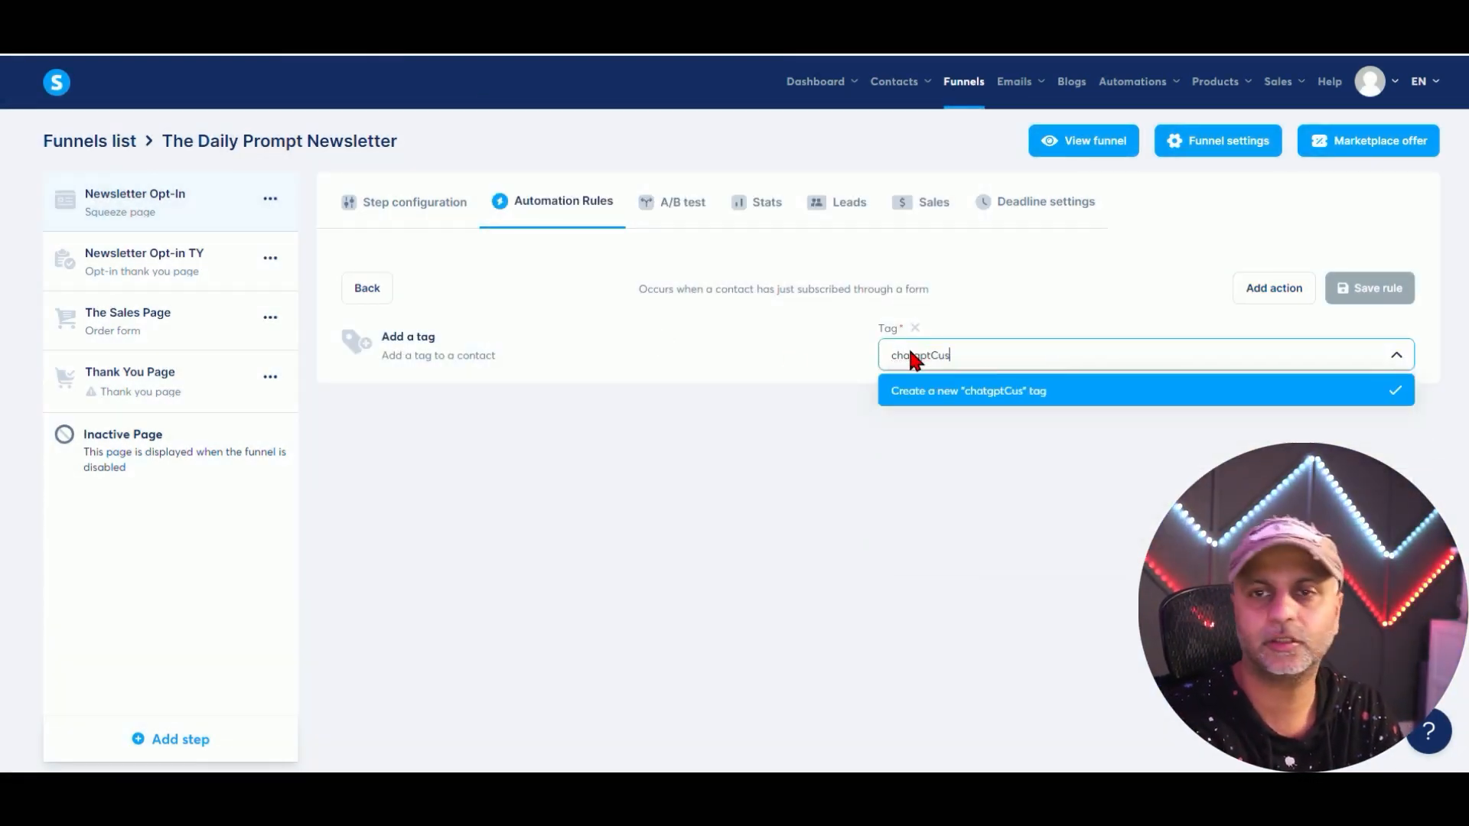
pyautogui.write('tom')
pyautogui.press('Return')
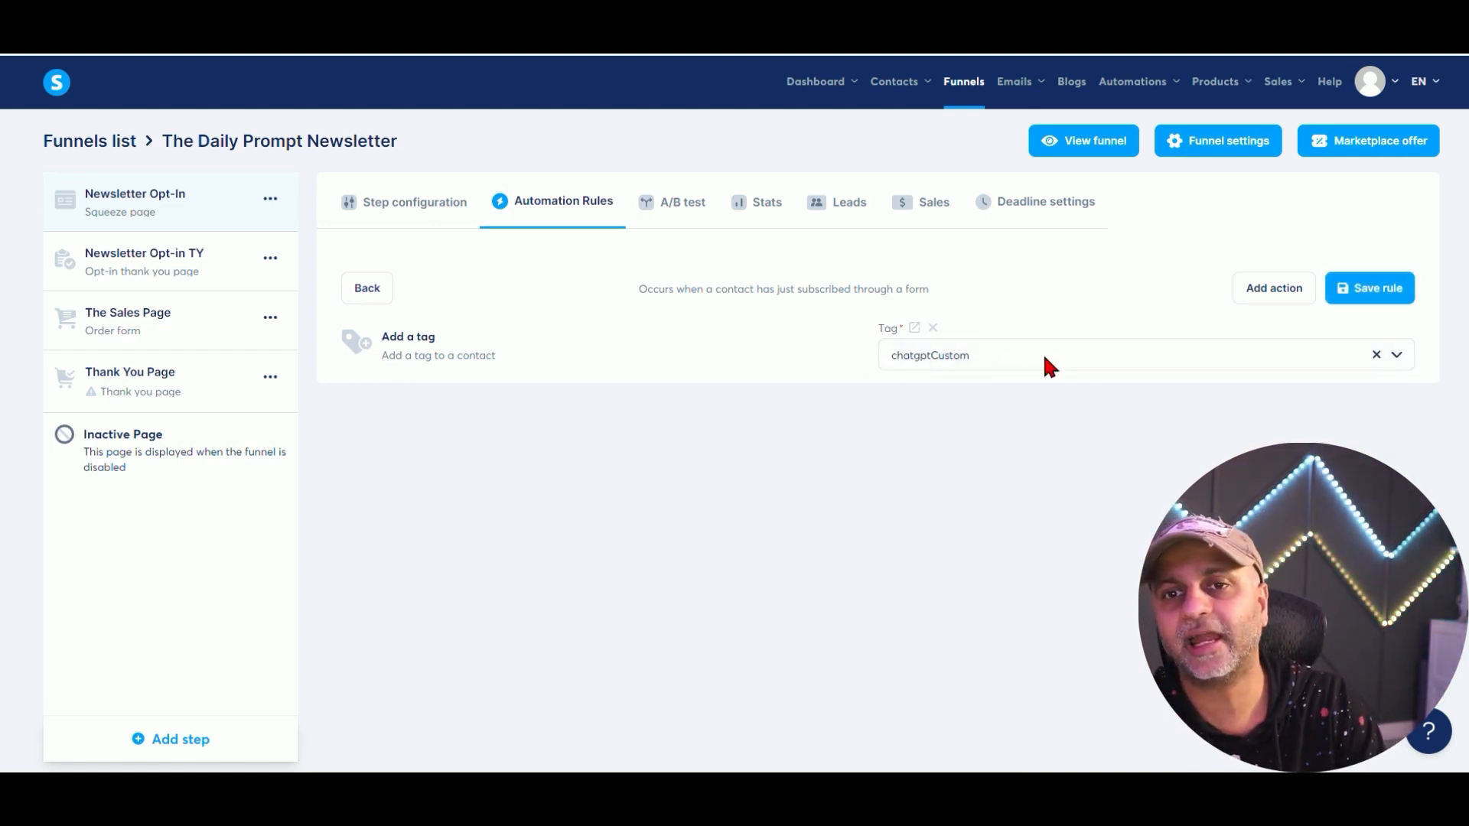
pyautogui.click(1367, 289)
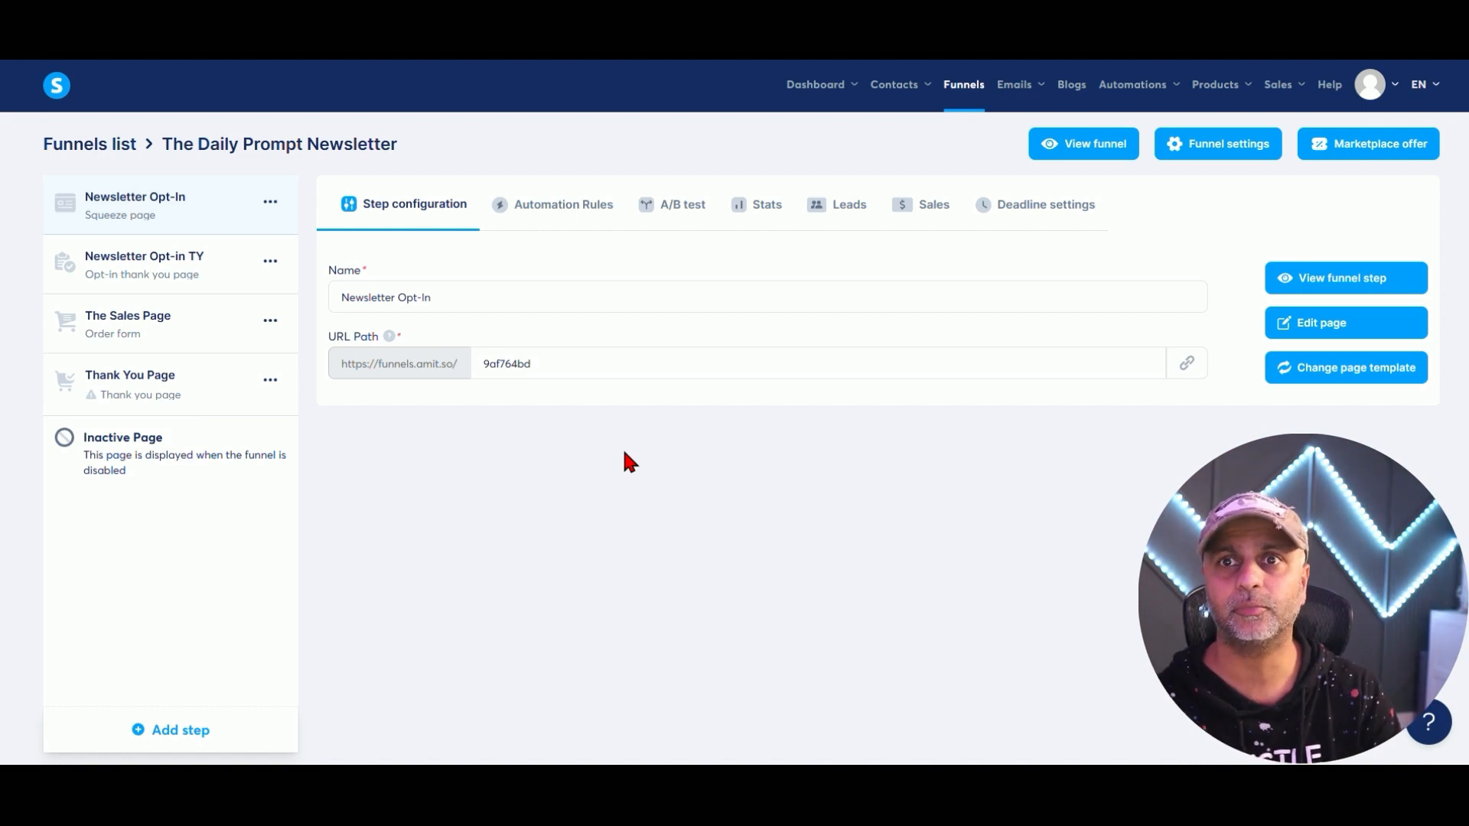
# Add another Funnel step form subscribed rule to the Newsletter Opt-In step.
pyautogui.moveTo(1138, 82)
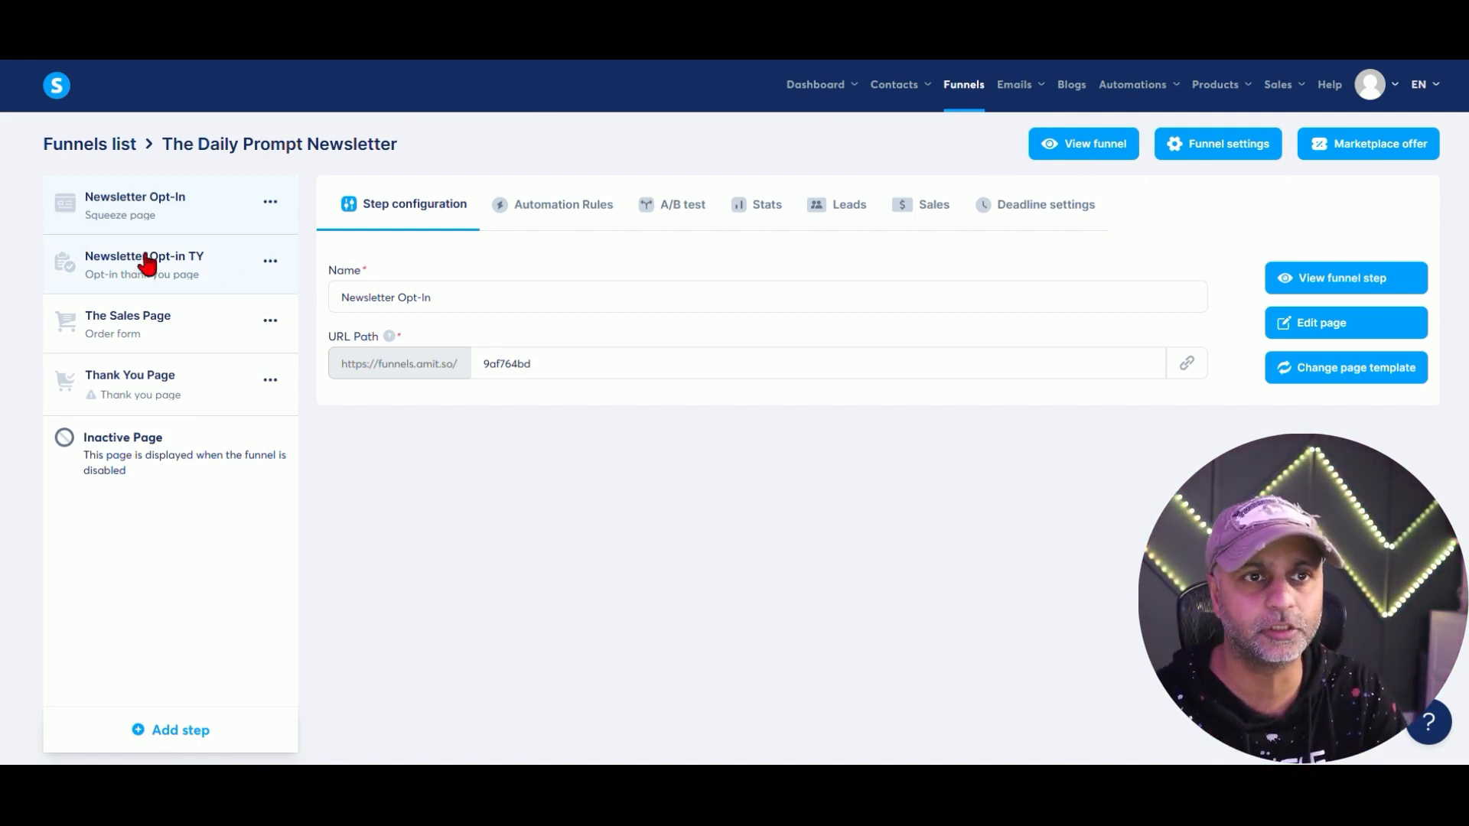
pyautogui.click(589, 218)
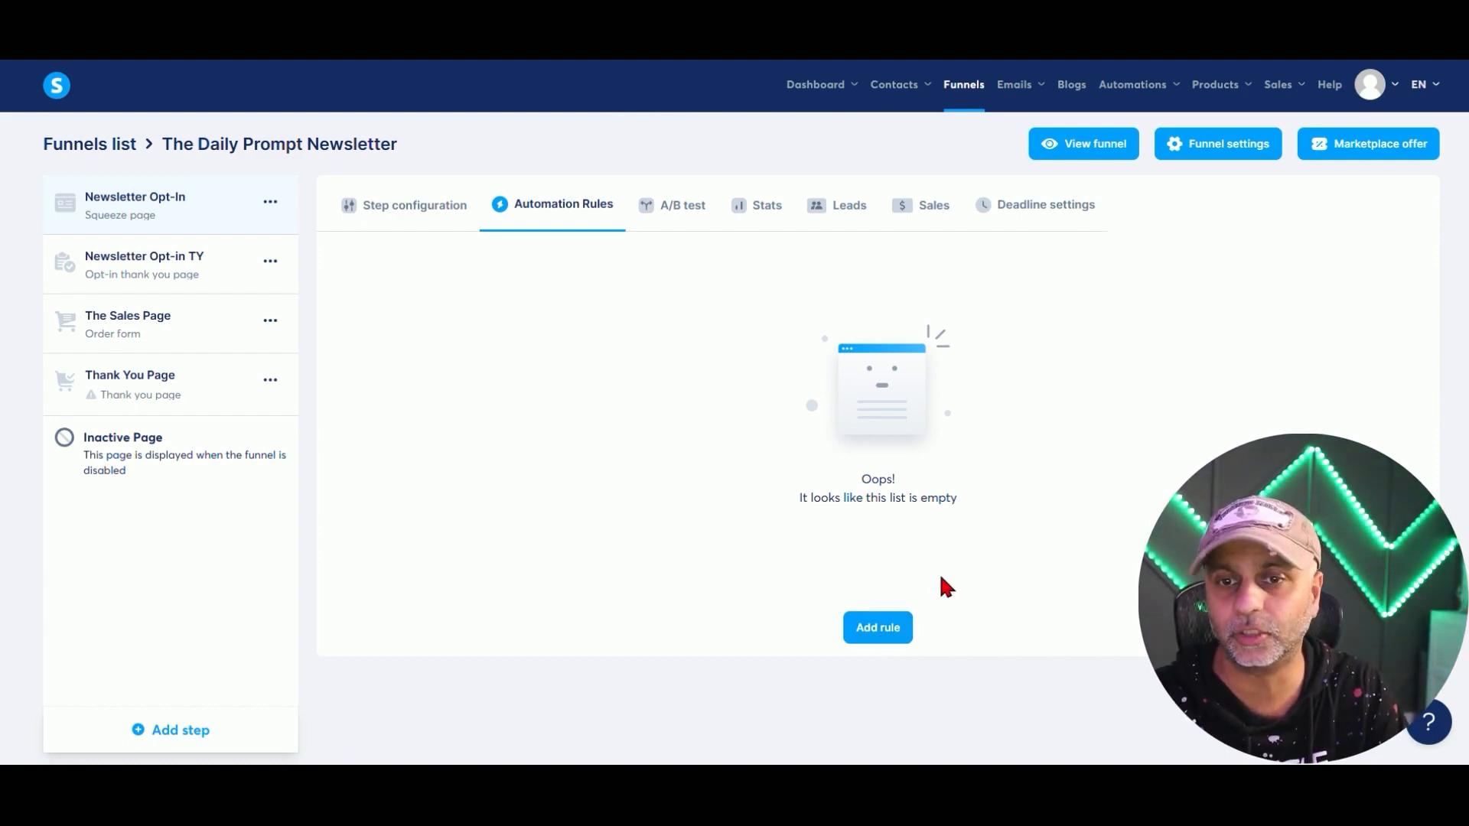
pyautogui.click(882, 640)
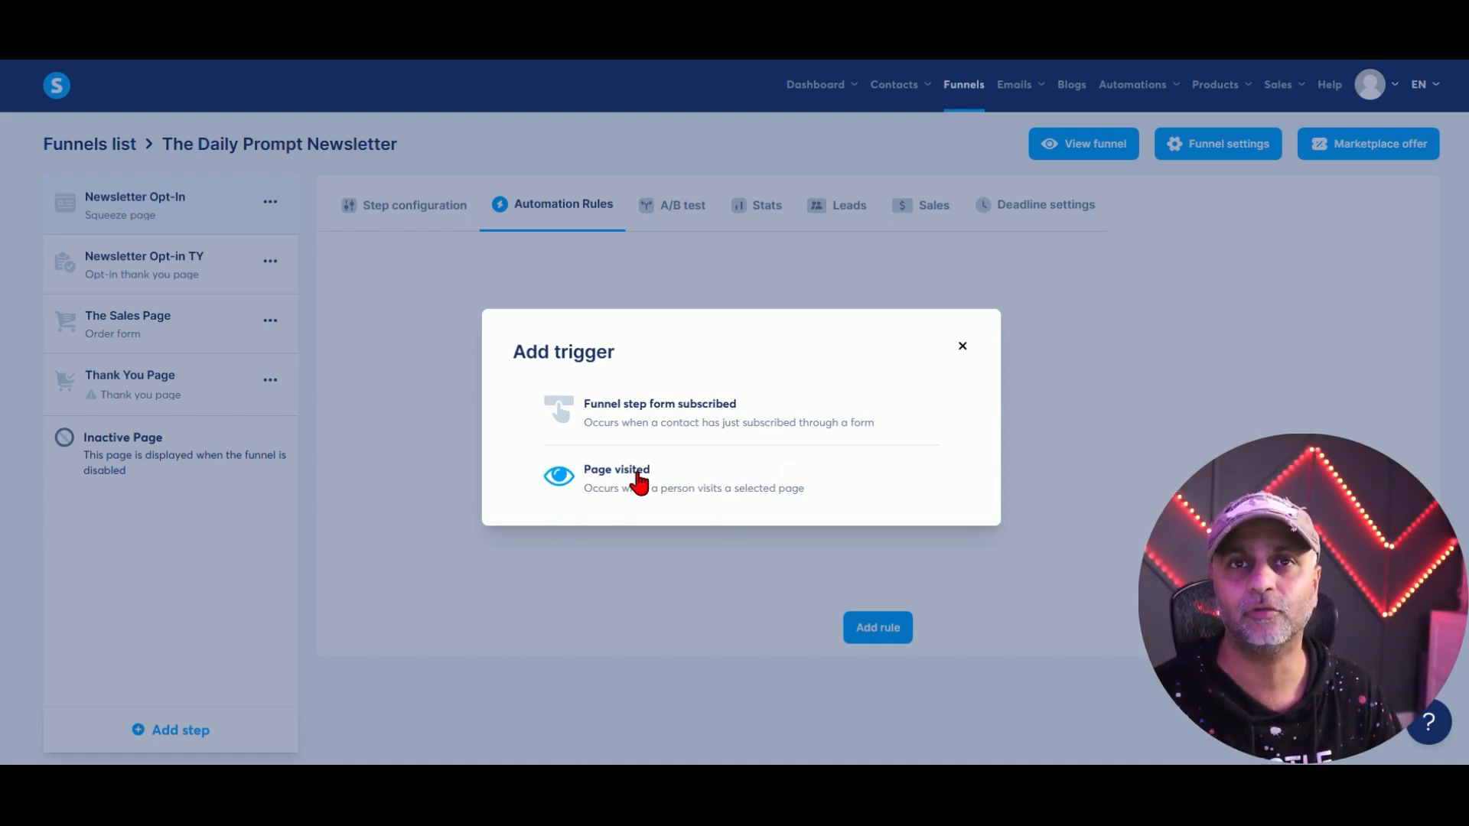
pyautogui.click(700, 417)
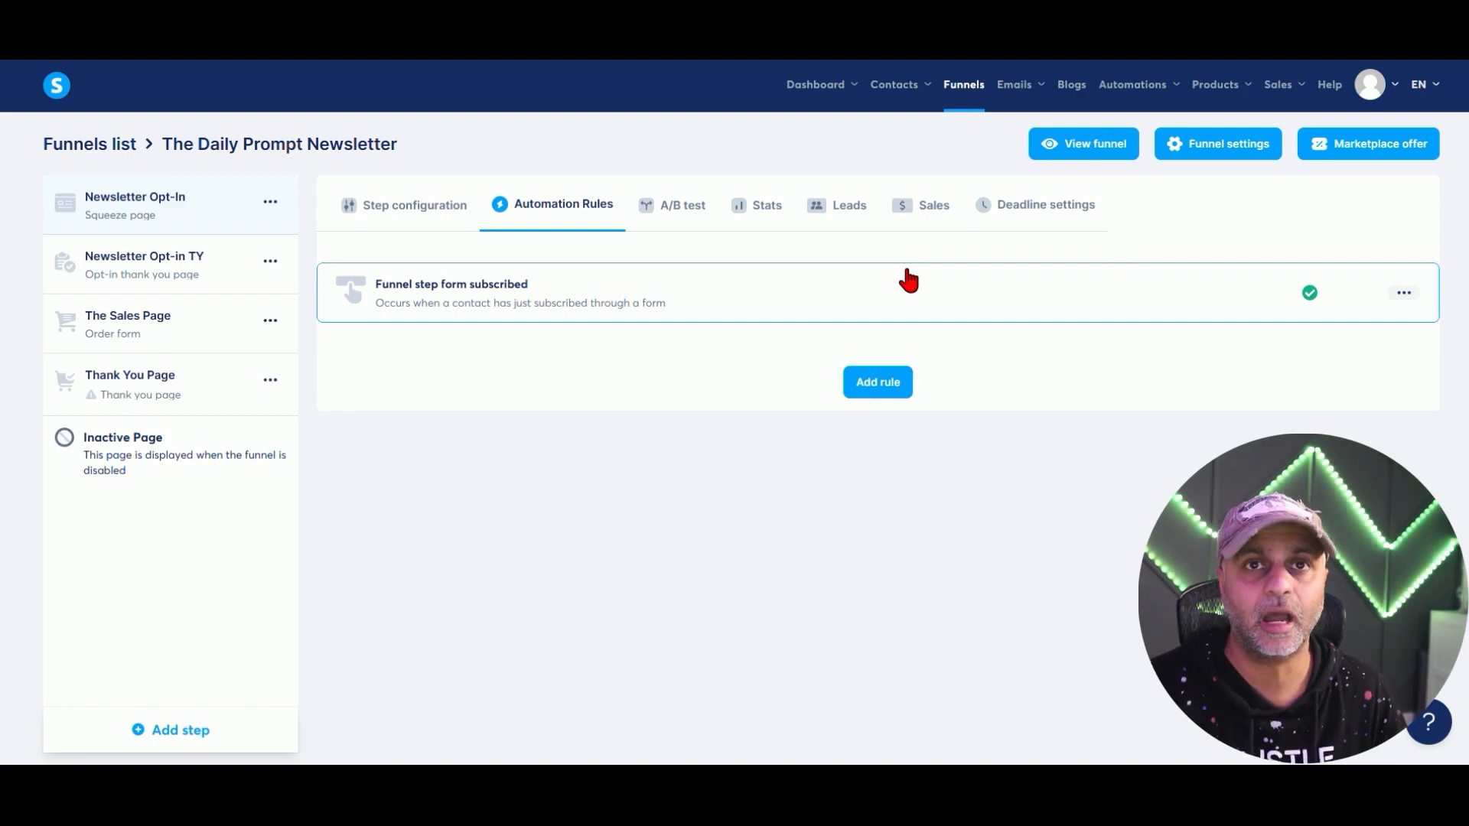
pyautogui.click(555, 277)
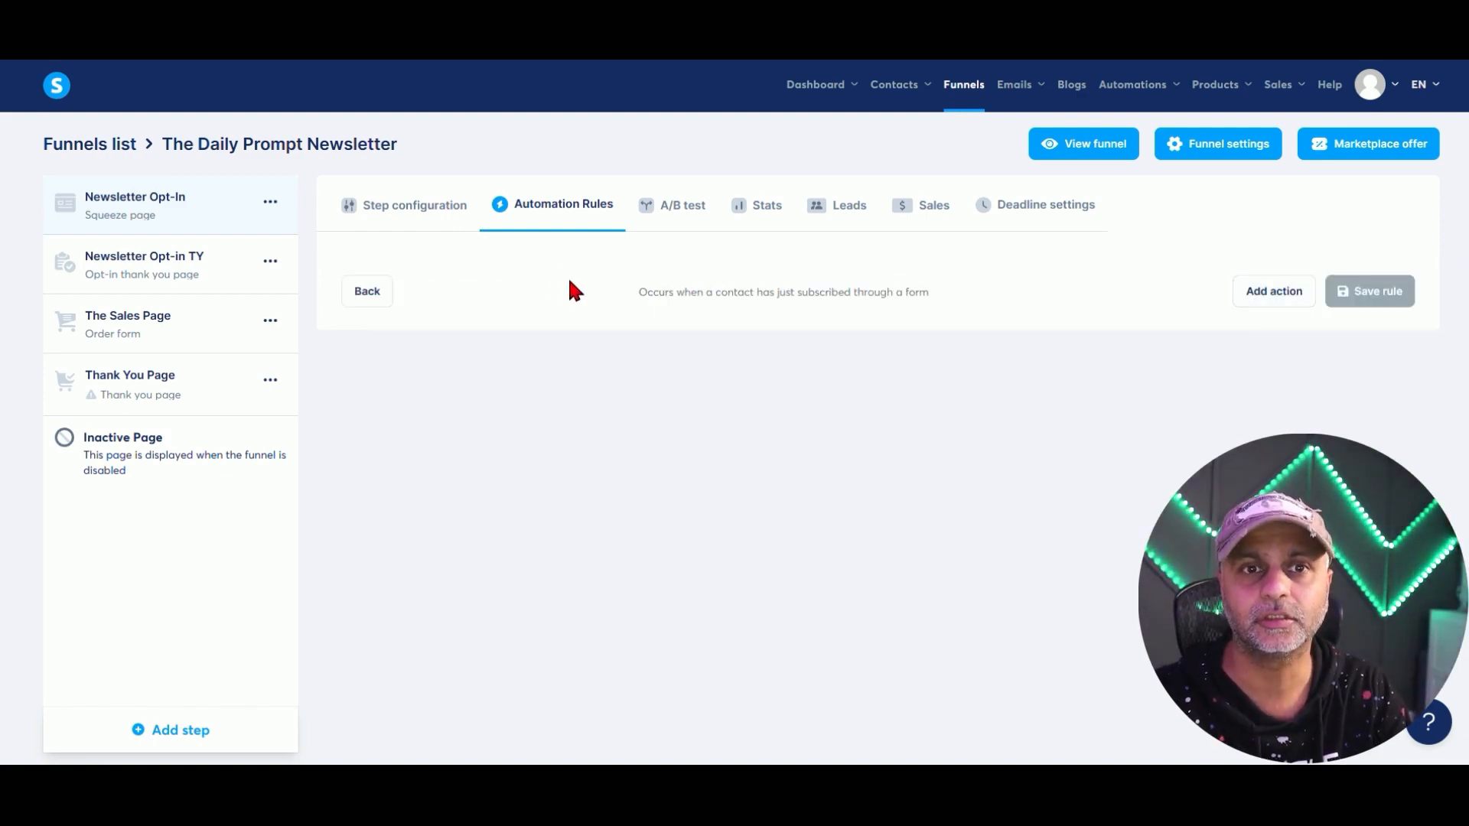
# Make the rule add the DailyPrompting tag and save it.
pyautogui.click(1263, 289)
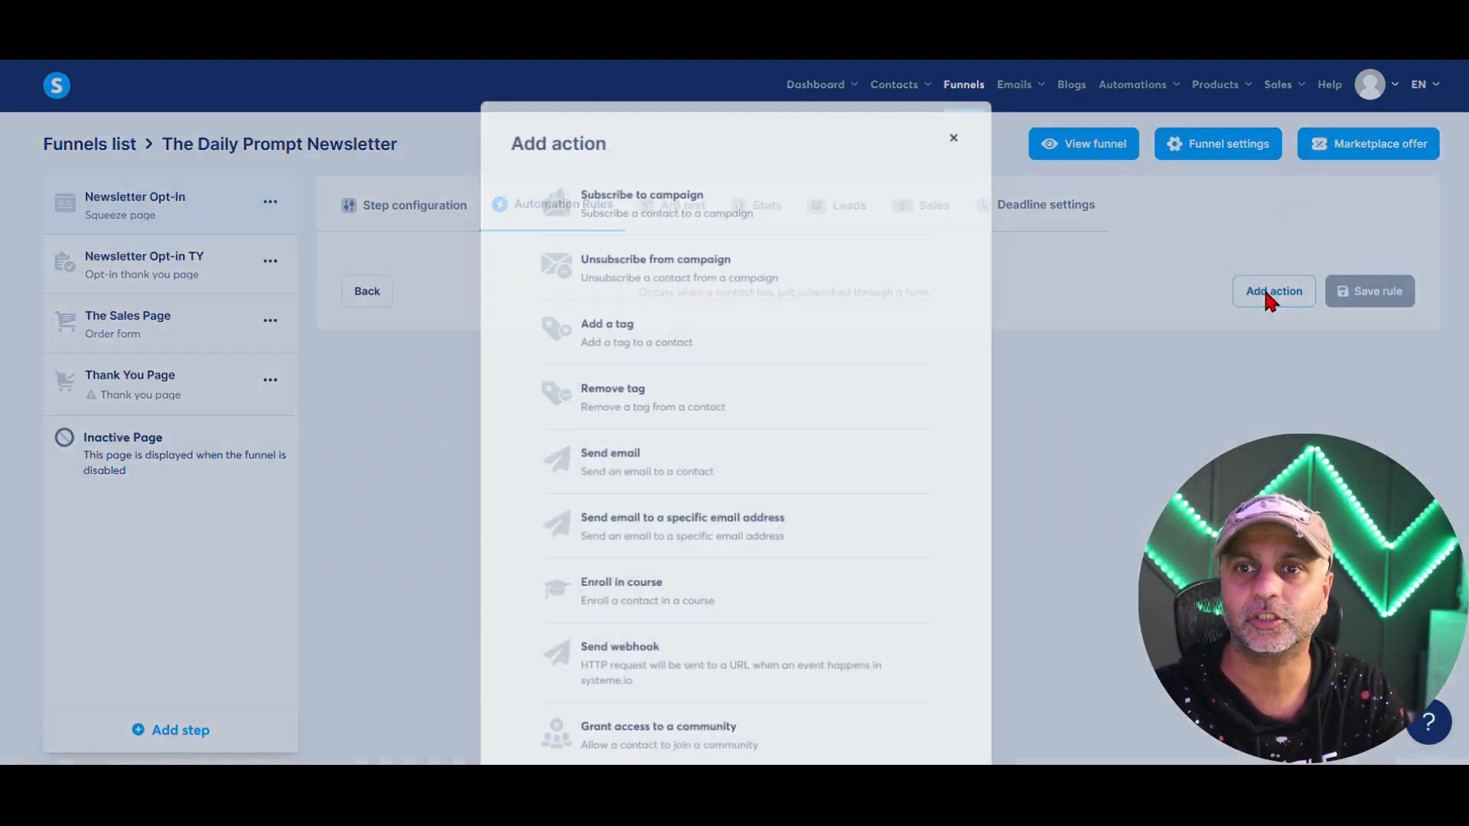
pyautogui.click(667, 342)
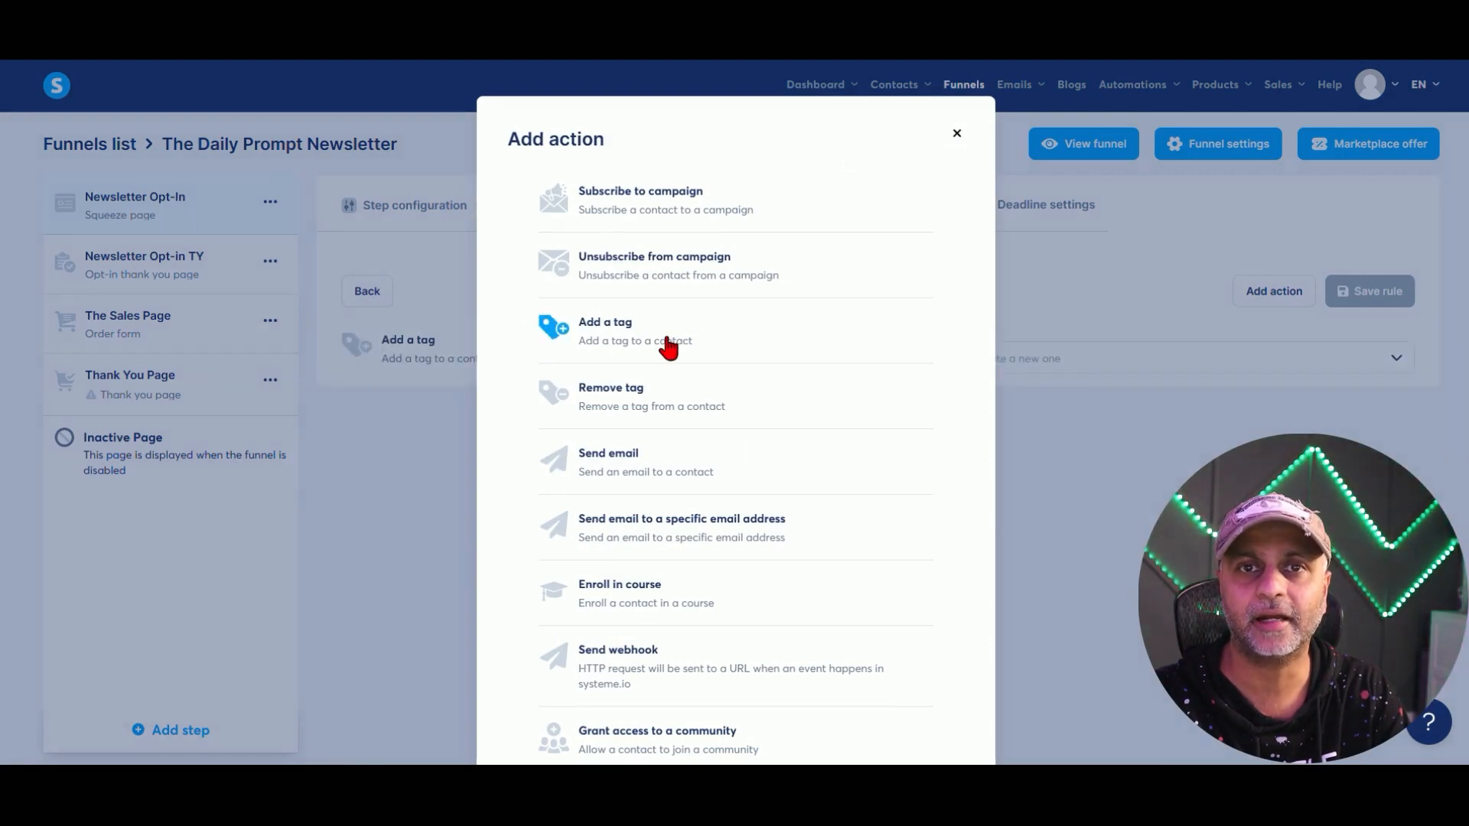
pyautogui.click(970, 359)
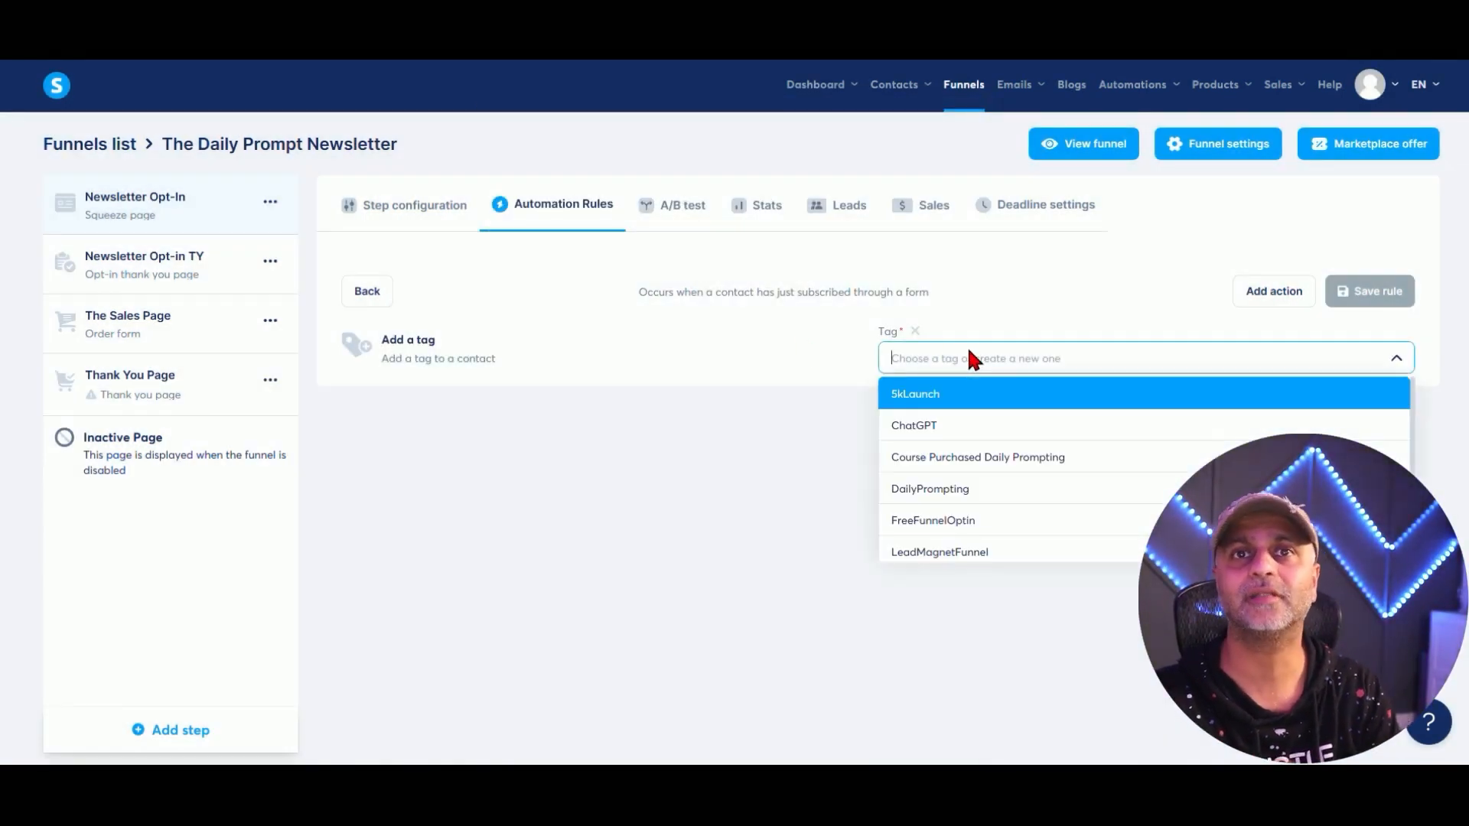
pyautogui.click(983, 494)
pyautogui.click(1375, 291)
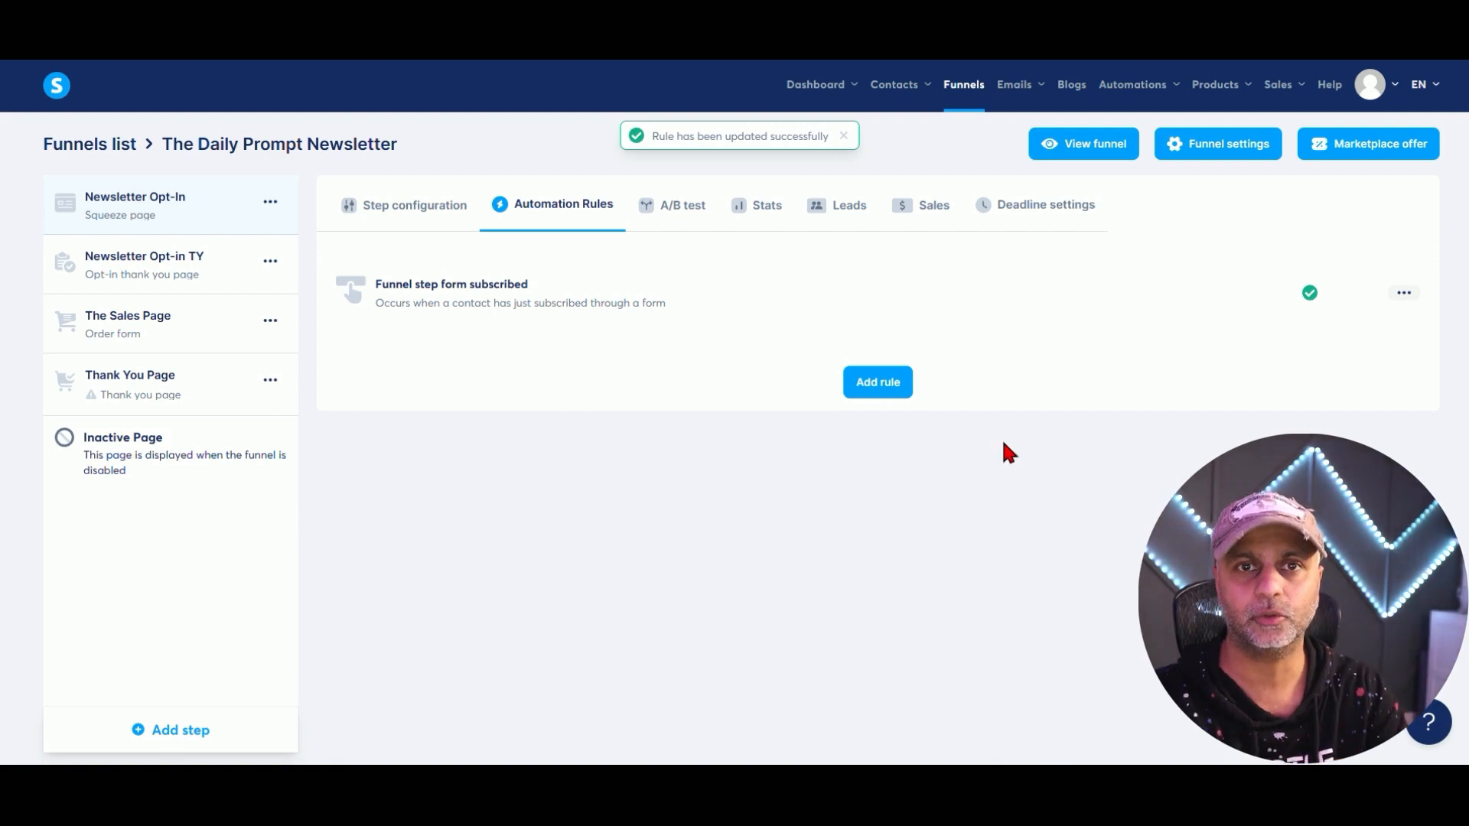
# Delete the form-subscribed rule and return to the step configuration.
pyautogui.click(1403, 292)
pyautogui.click(1317, 360)
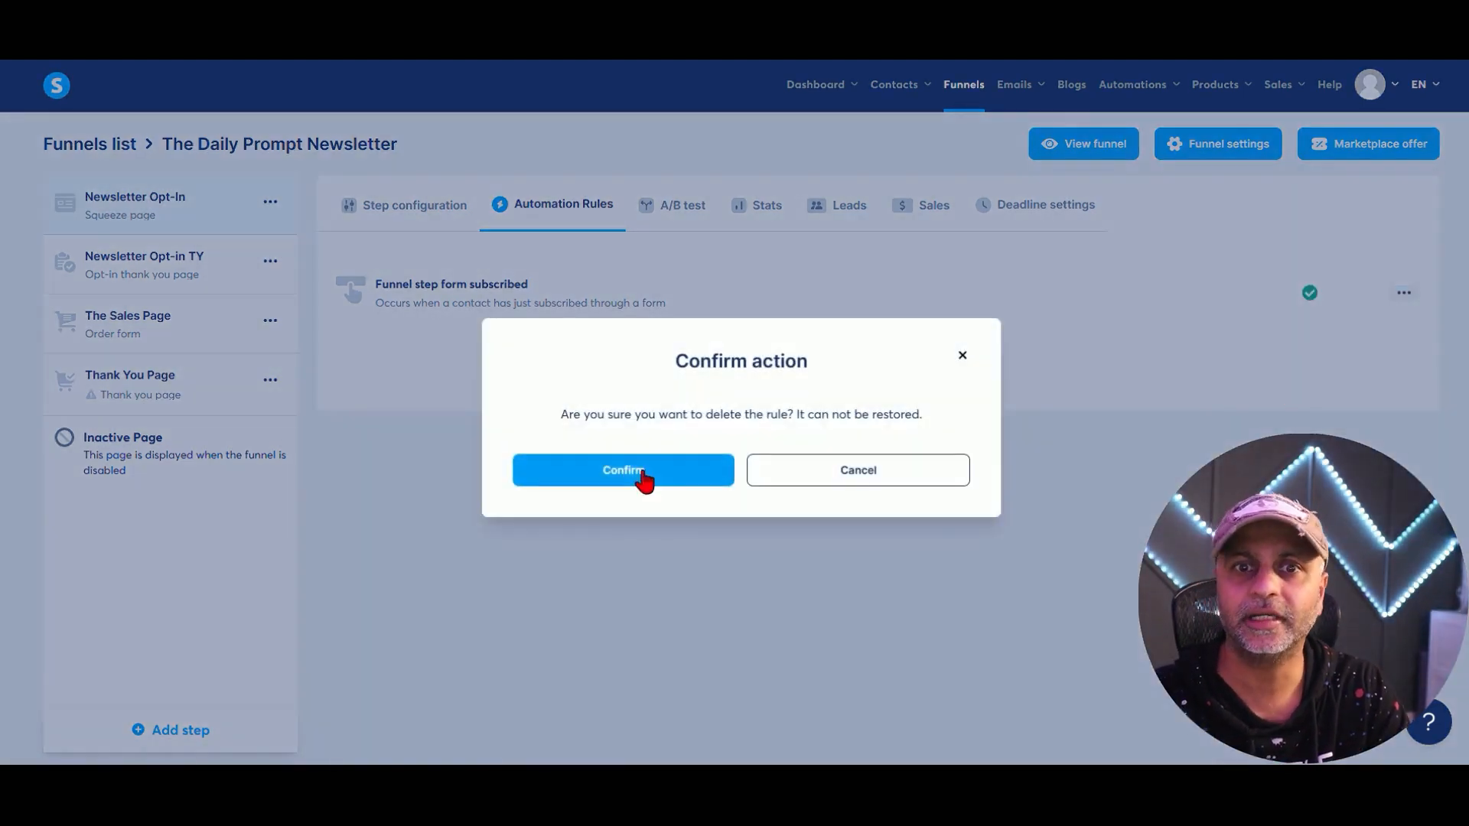
pyautogui.click(640, 473)
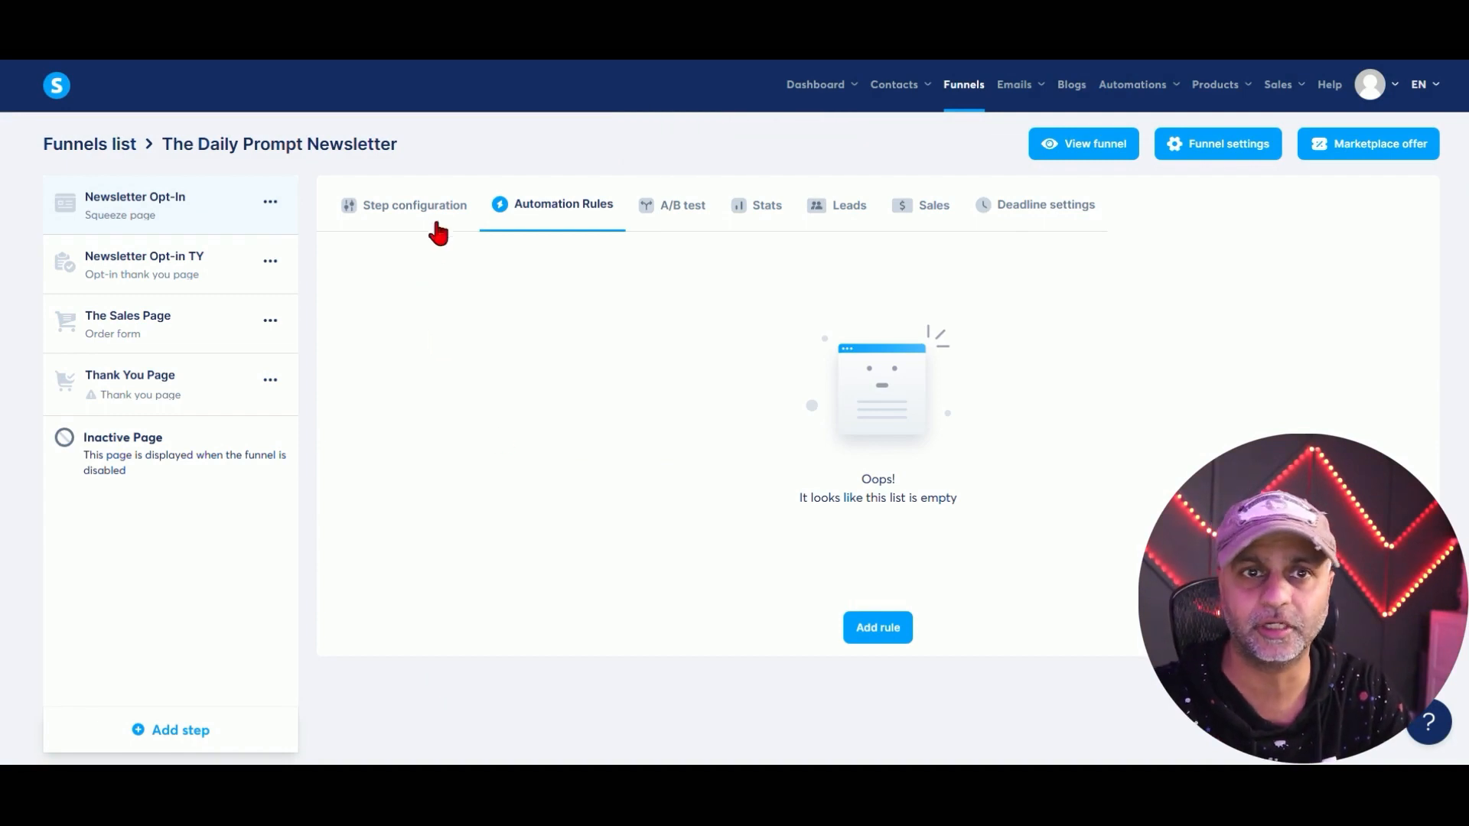
pyautogui.click(105, 202)
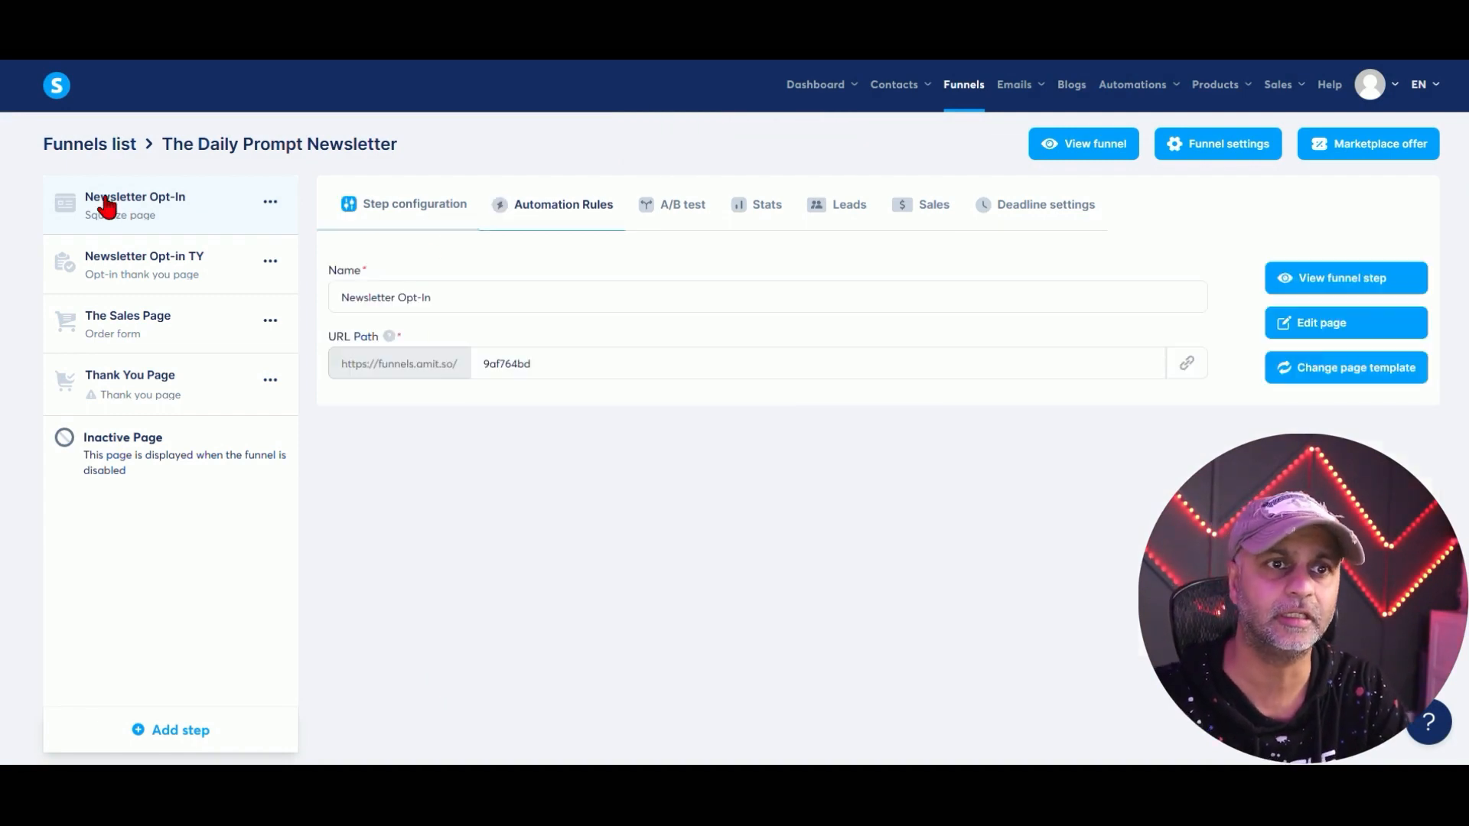
# Open the opt-in page in the editor and set the Subscribe button to Submit form.
pyautogui.click(1350, 330)
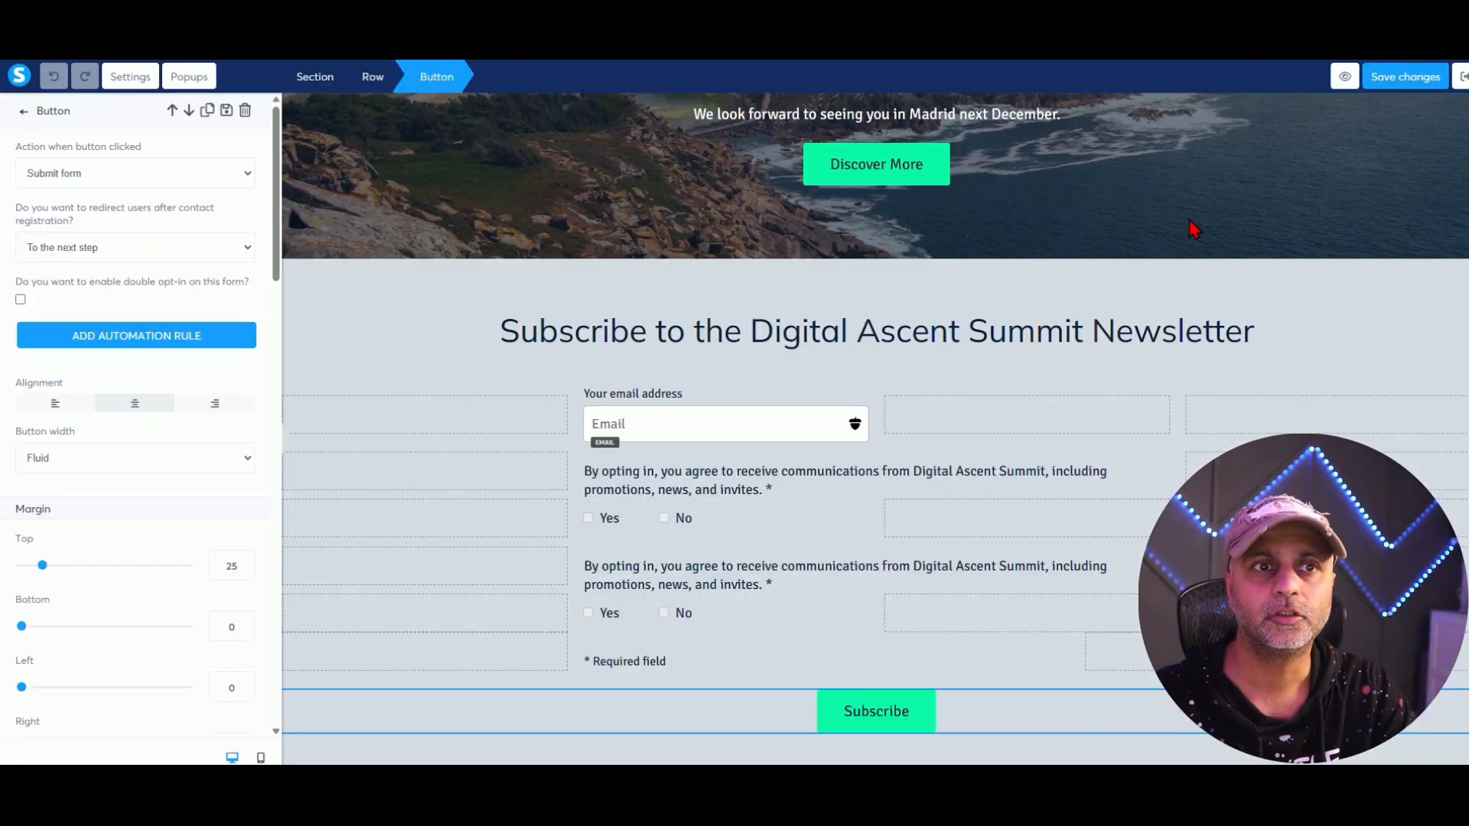
pyautogui.click(893, 721)
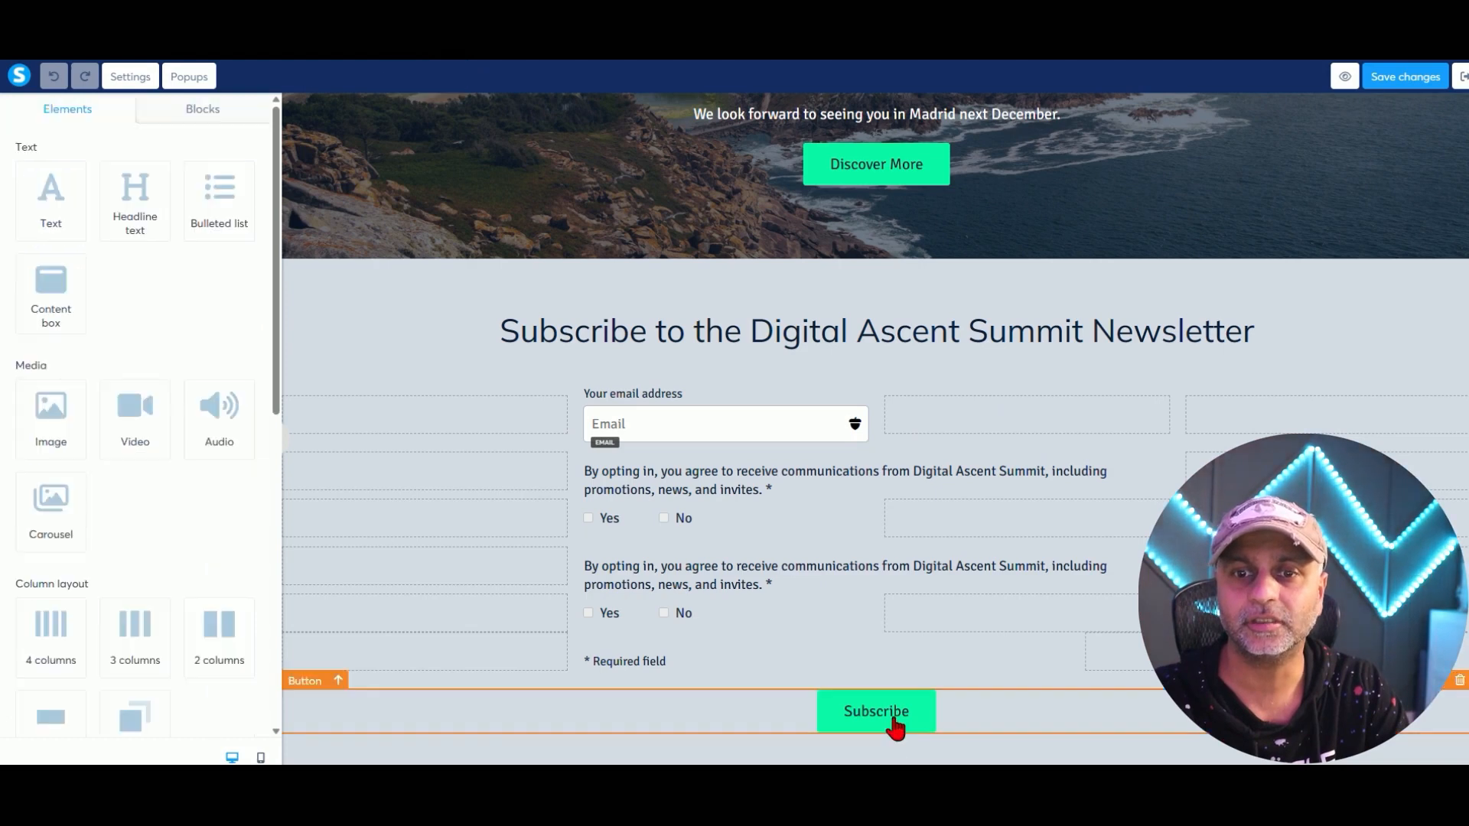
pyautogui.click(908, 709)
pyautogui.click(233, 173)
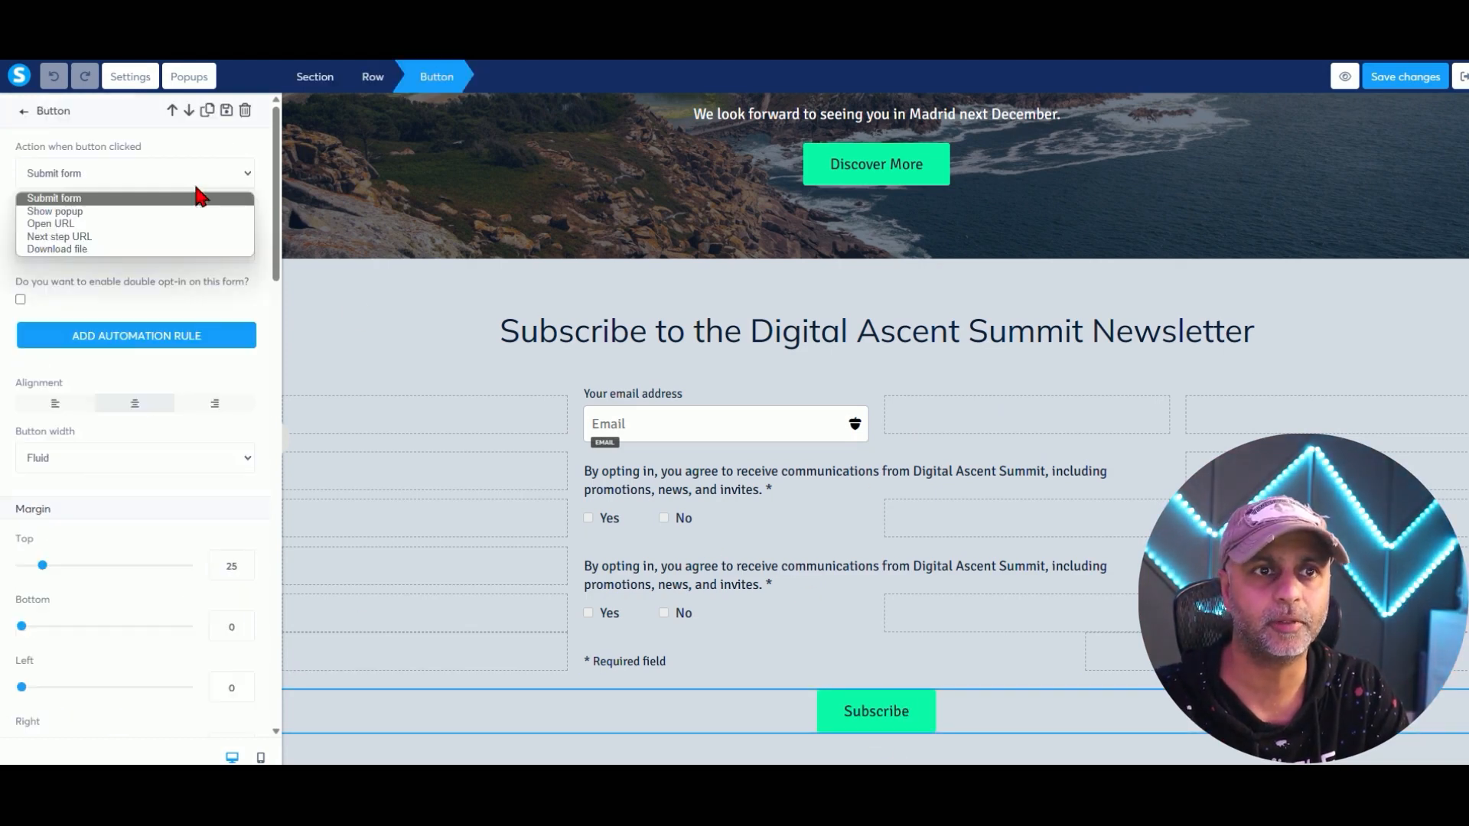
pyautogui.click(184, 204)
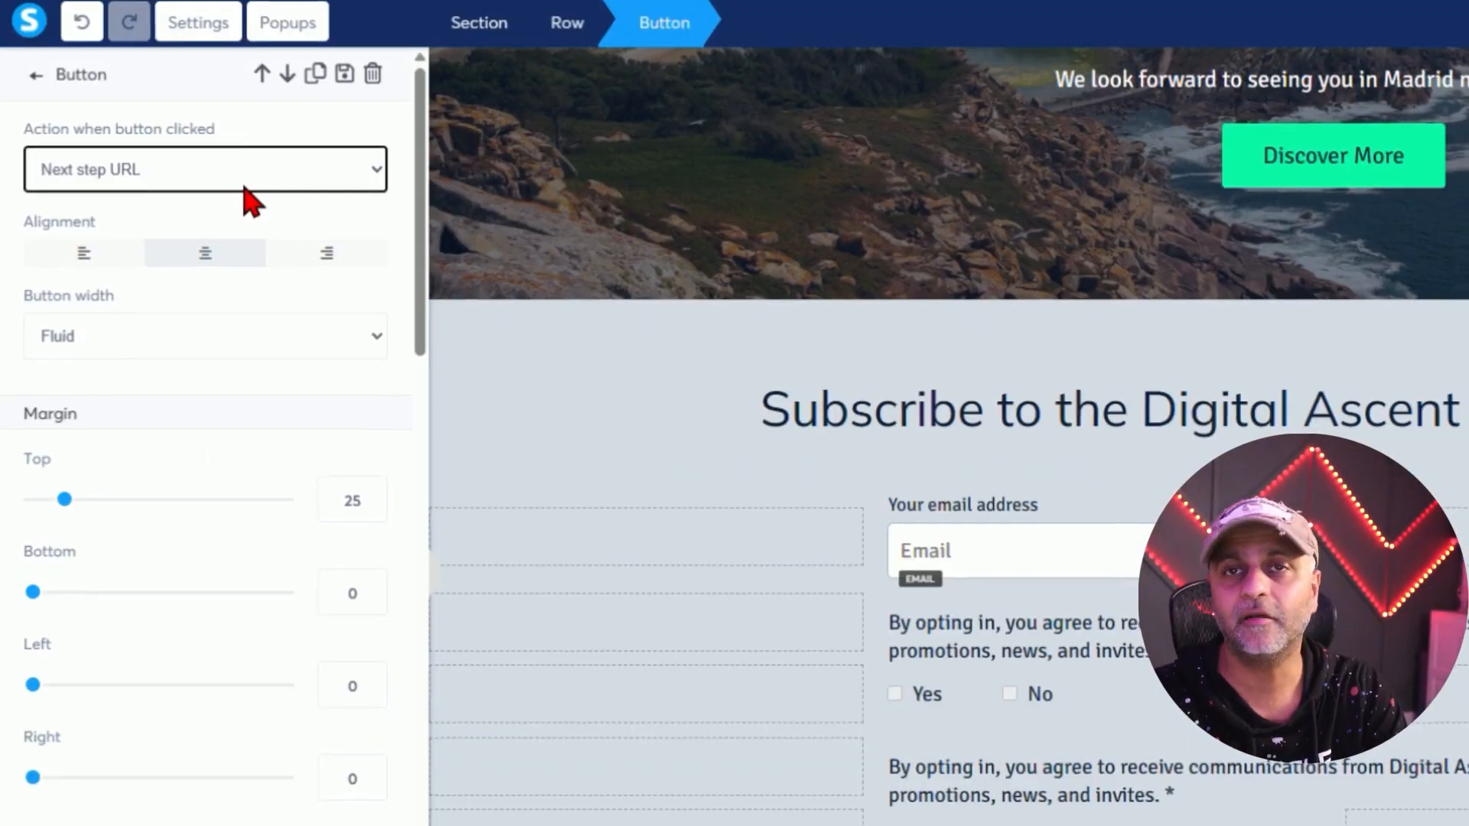
pyautogui.click(165, 170)
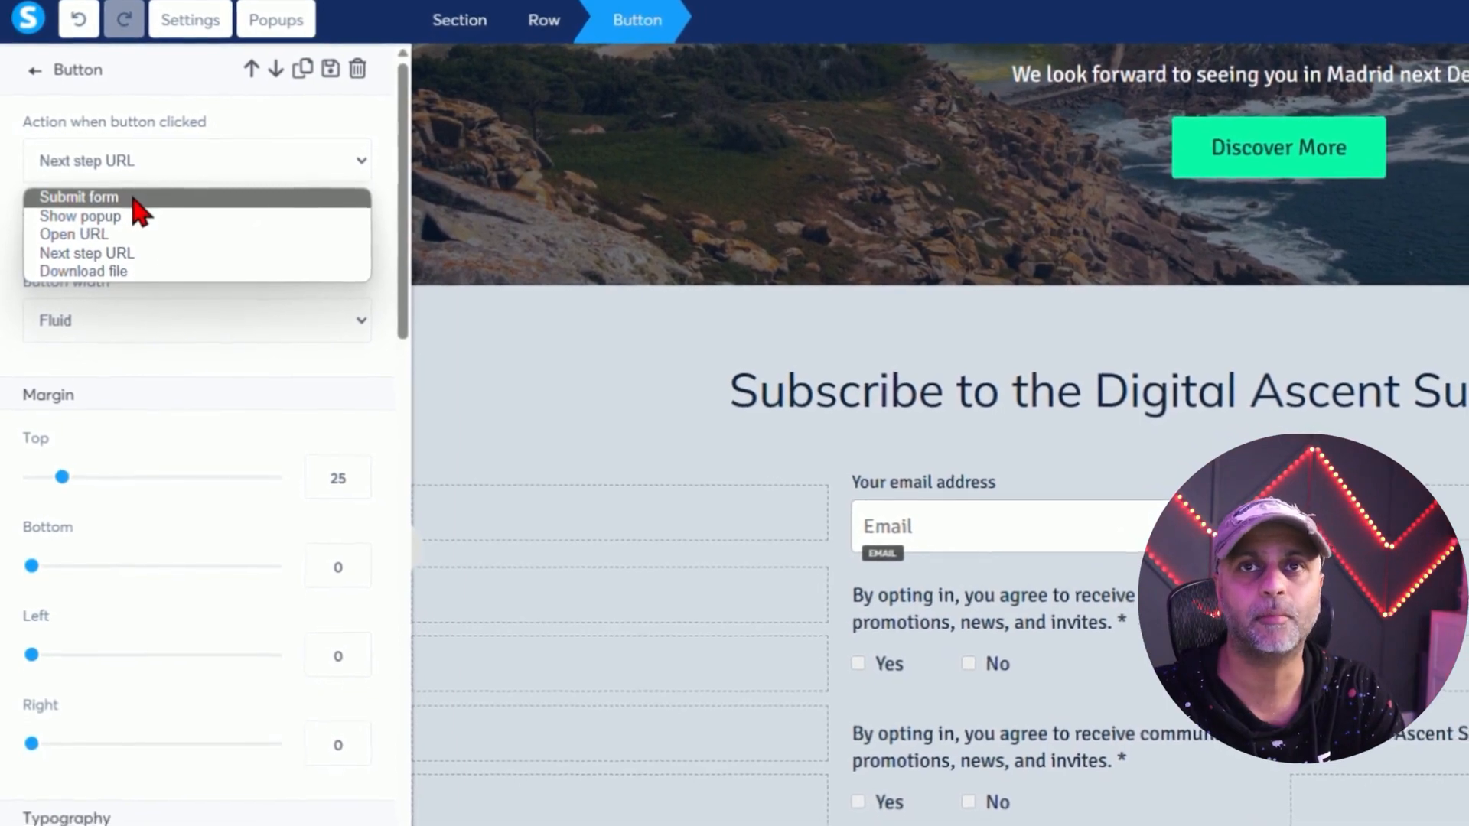
pyautogui.click(134, 202)
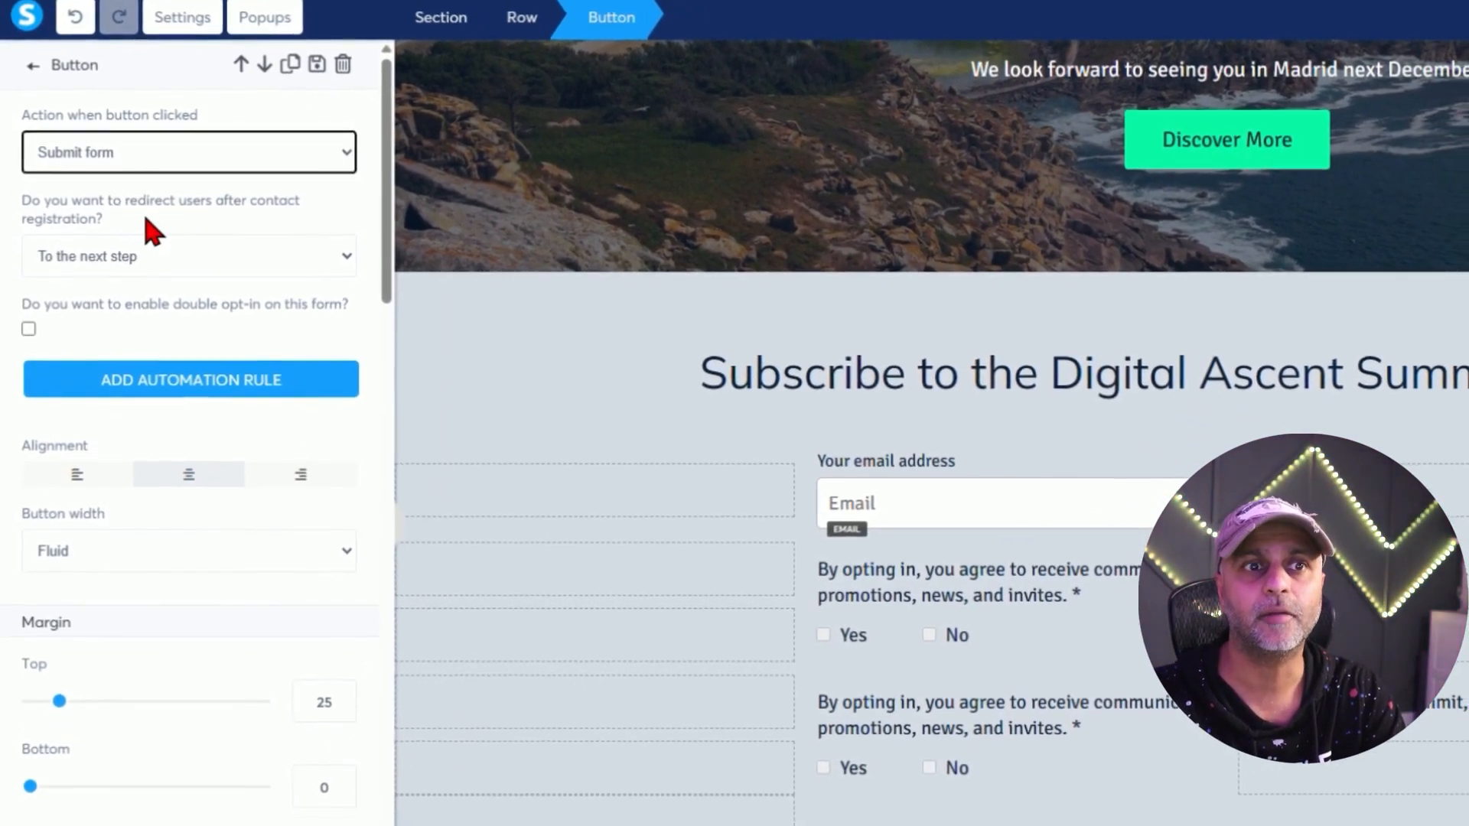
# Keep redirecting to the next step, leave double opt-in off, and start an automation rule.
pyautogui.moveTo(144, 212); pyautogui.dragTo(29, 221)
pyautogui.click(225, 256)
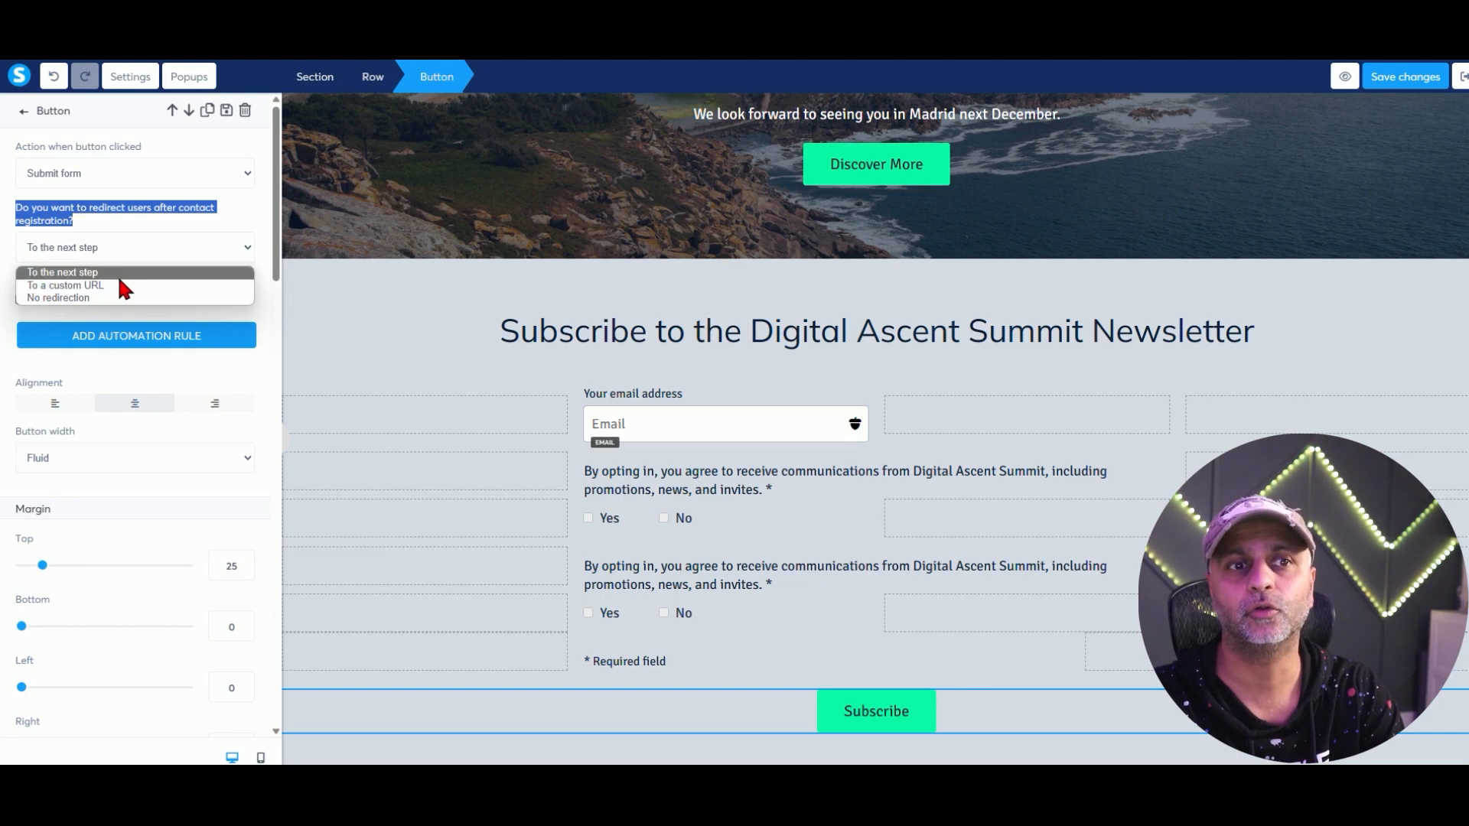
pyautogui.click(110, 272)
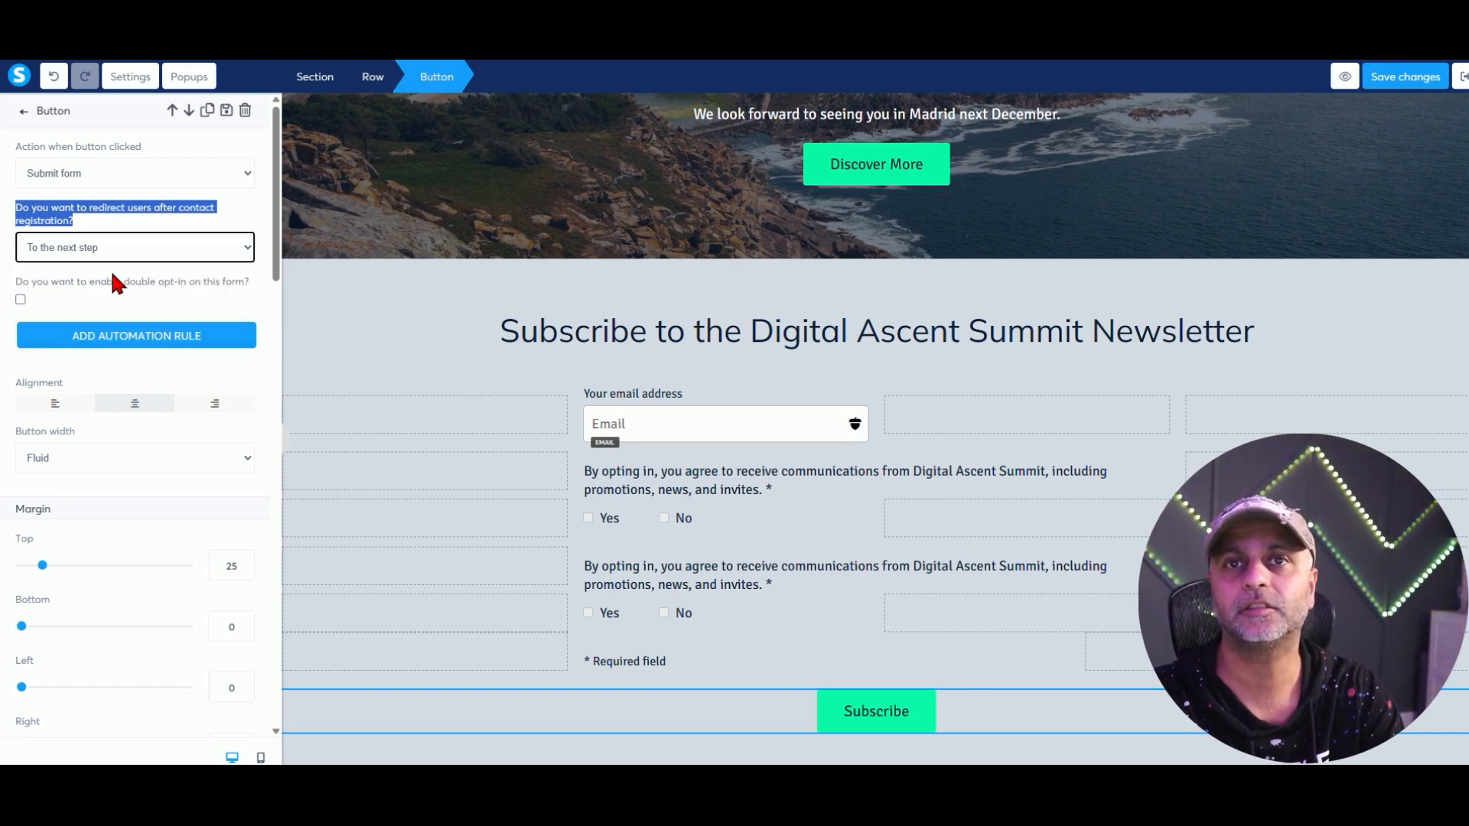
pyautogui.click(154, 288)
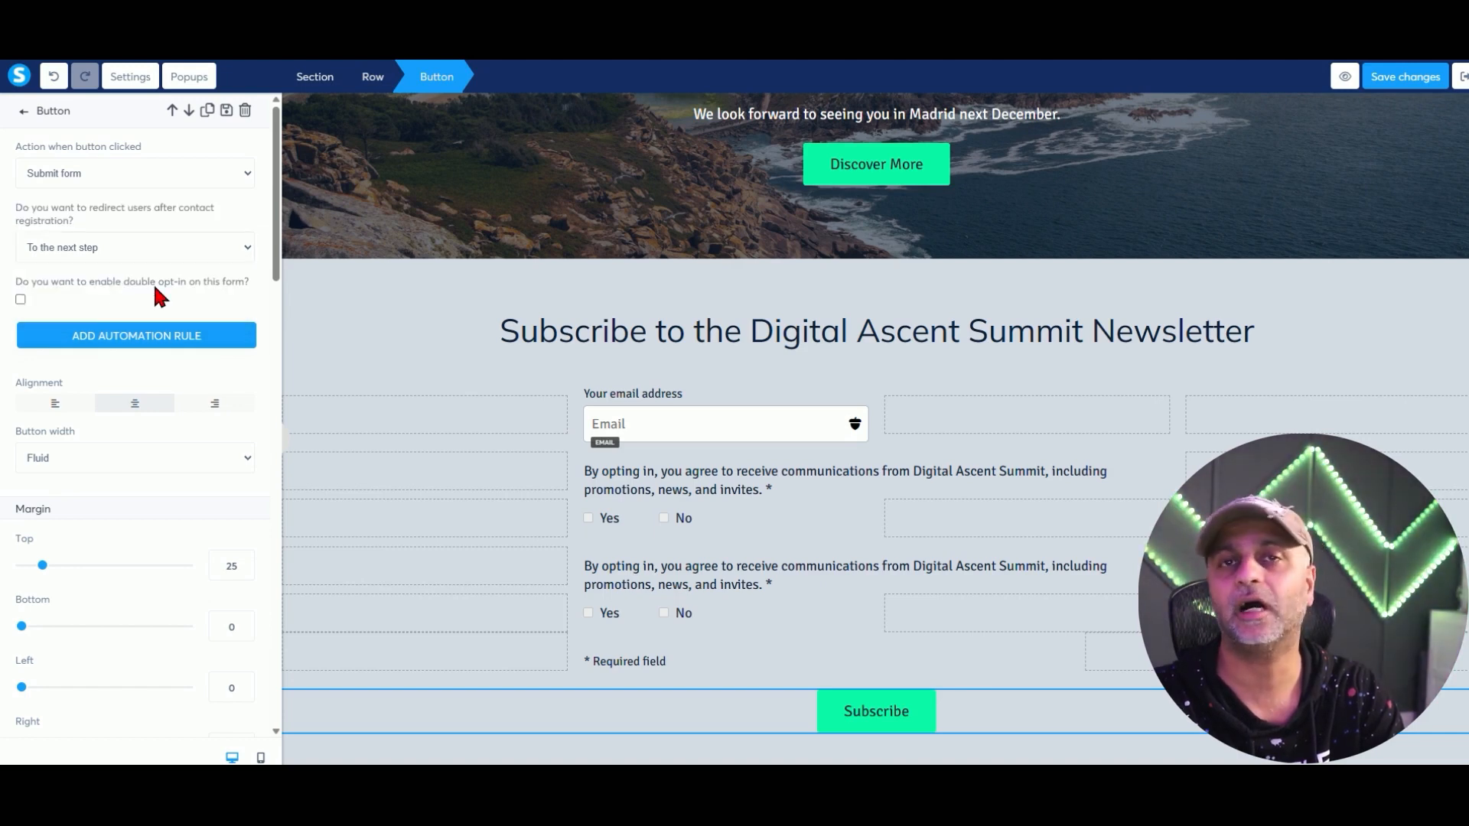
pyautogui.click(21, 301)
pyautogui.click(20, 300)
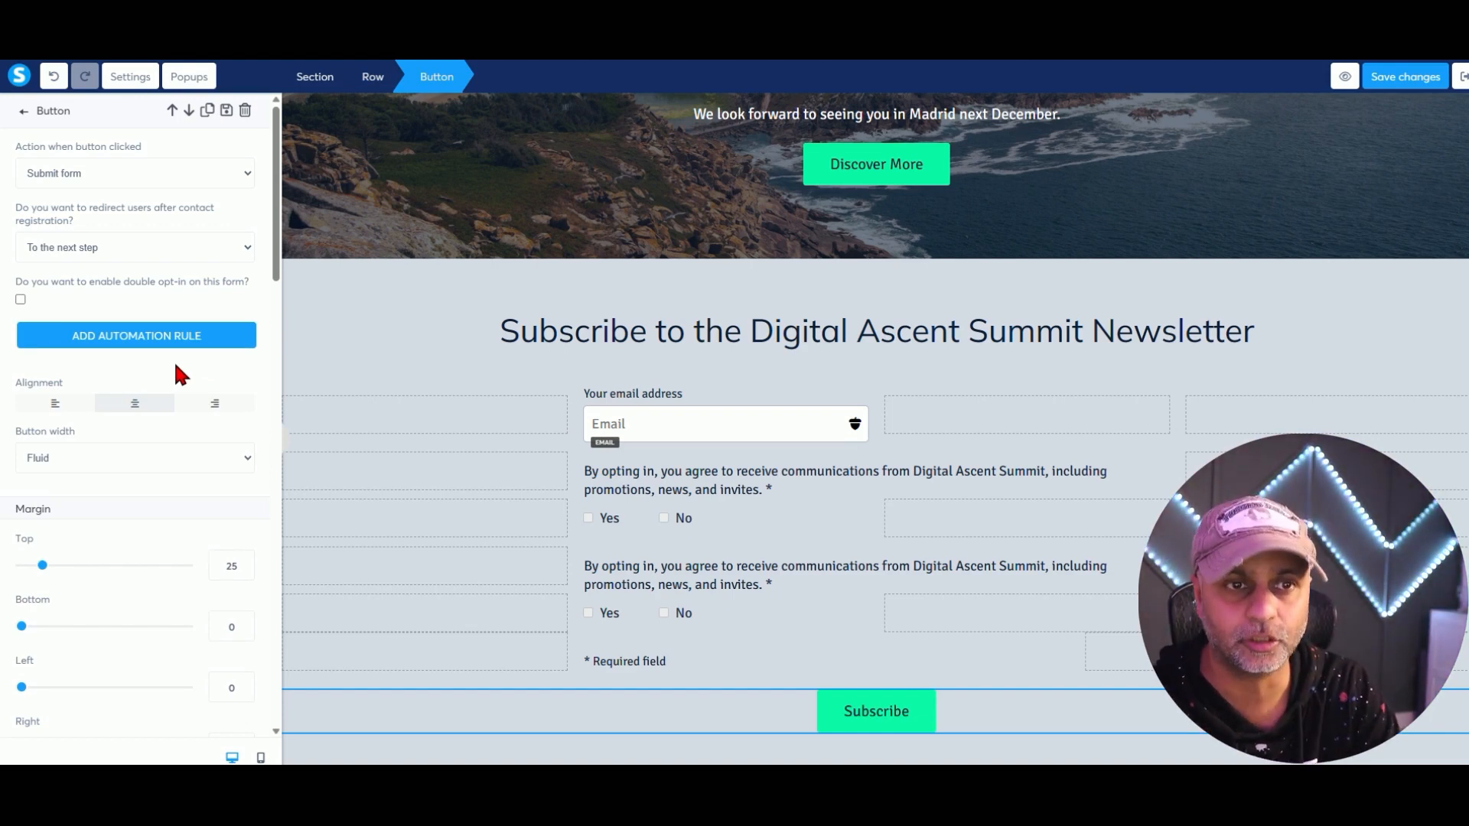
pyautogui.click(186, 337)
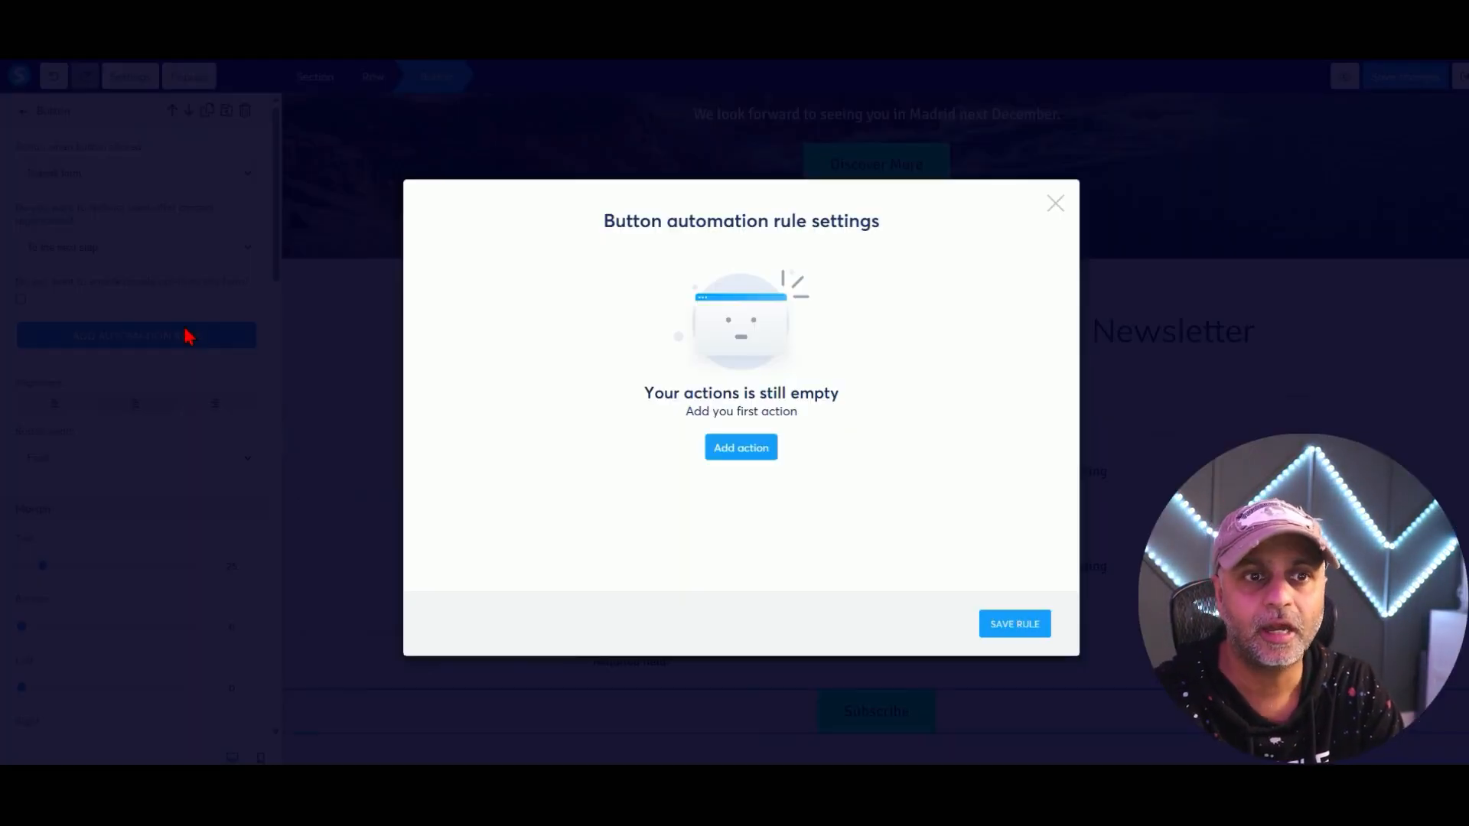
# Give the button's rule an Add a tag action using the DailyPrompting tag.
pyautogui.click(731, 451)
pyautogui.click(573, 229)
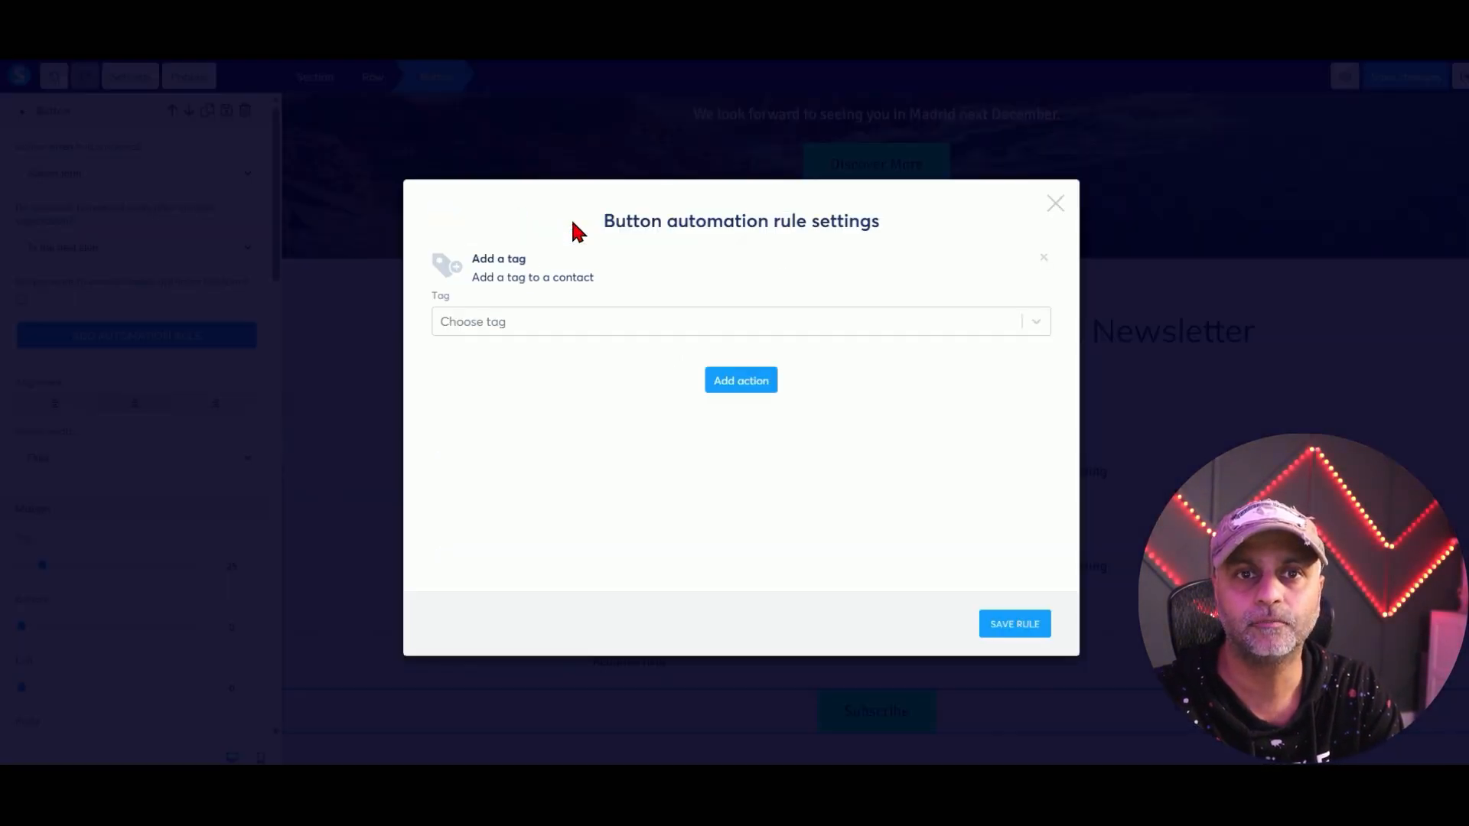
pyautogui.click(686, 325)
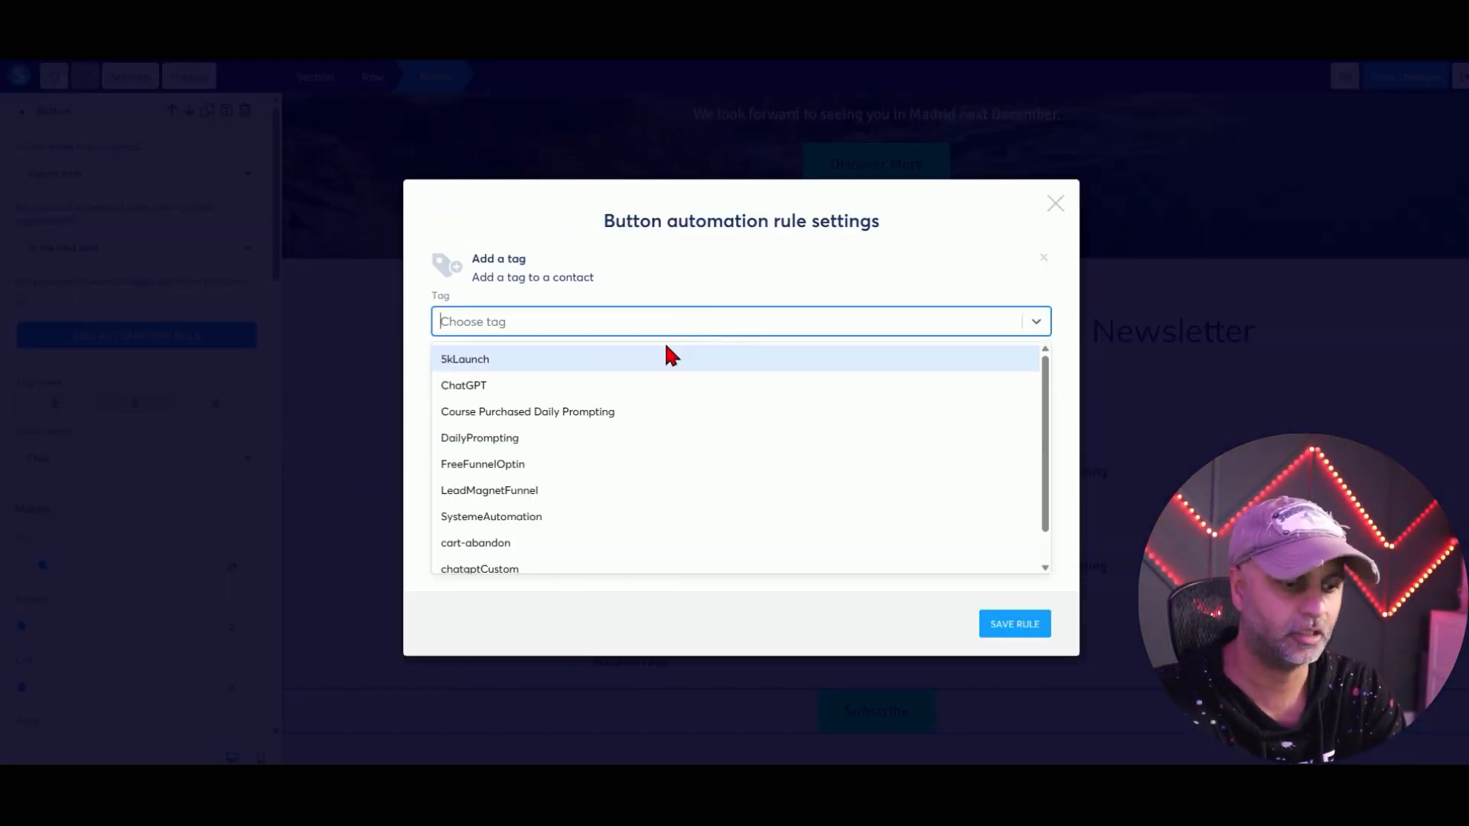
pyautogui.write('prom')
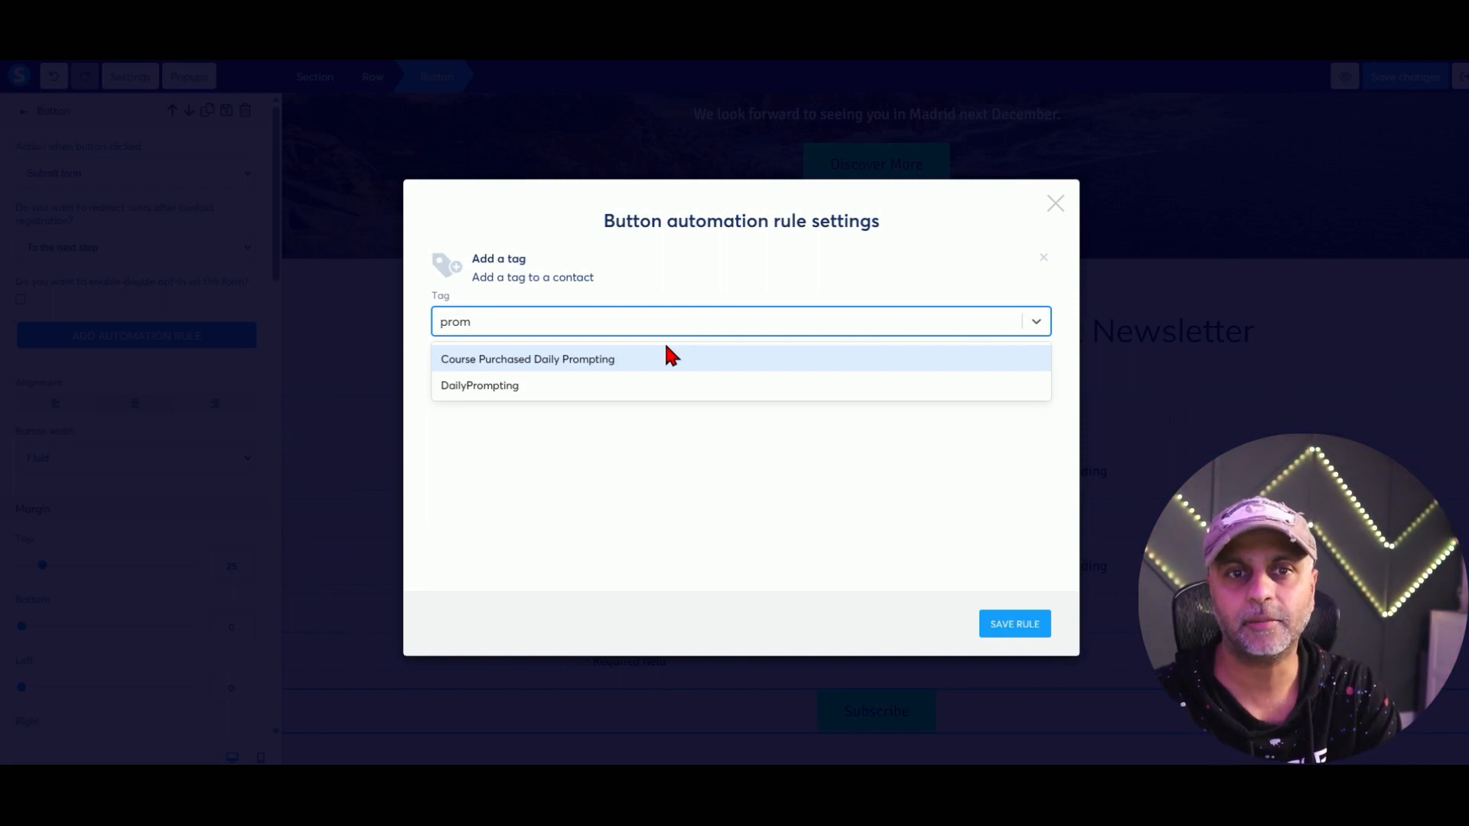
pyautogui.click(781, 318)
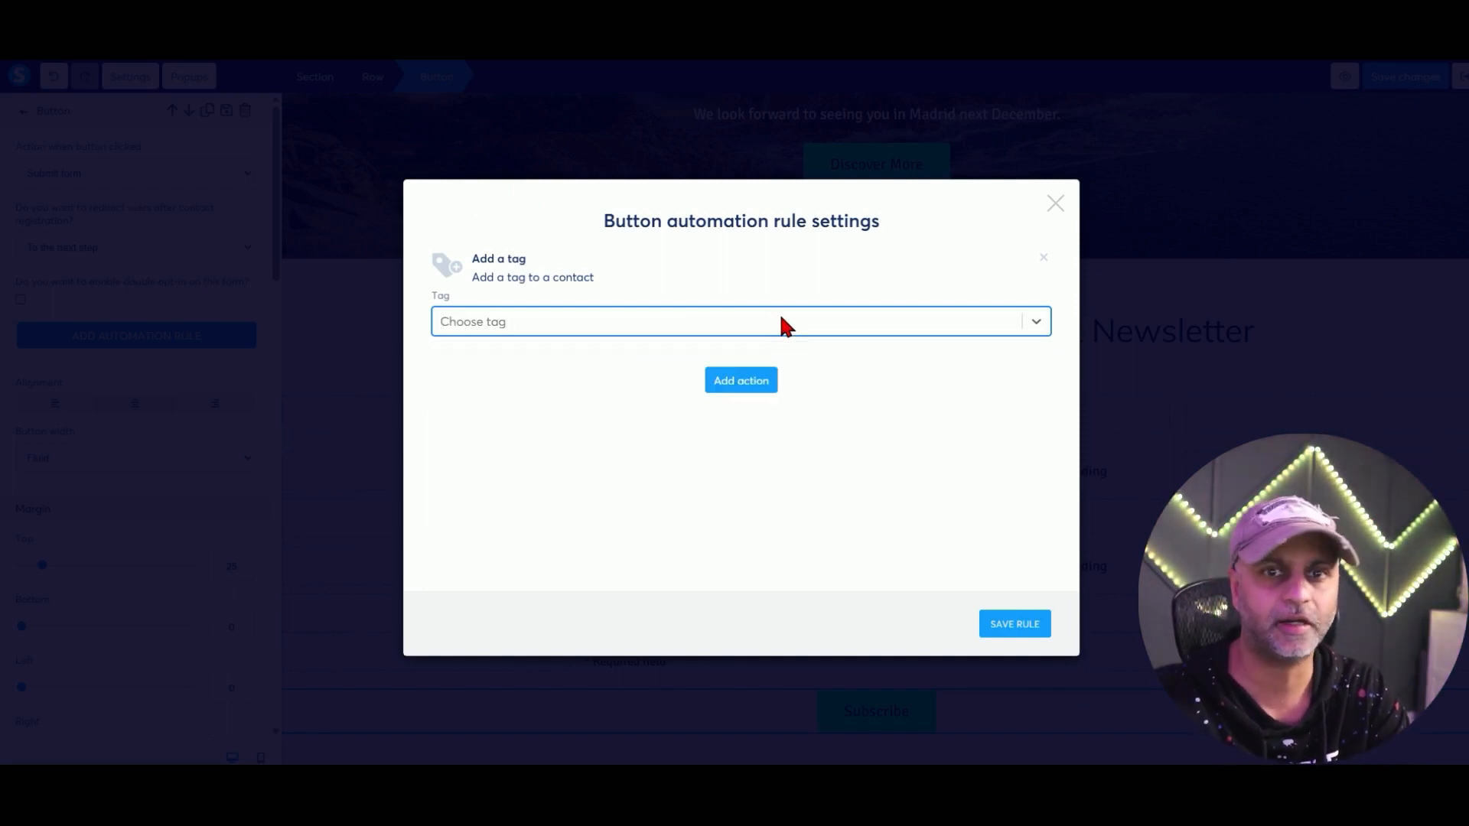
pyautogui.click(781, 317)
pyautogui.write('sdsdjojd')
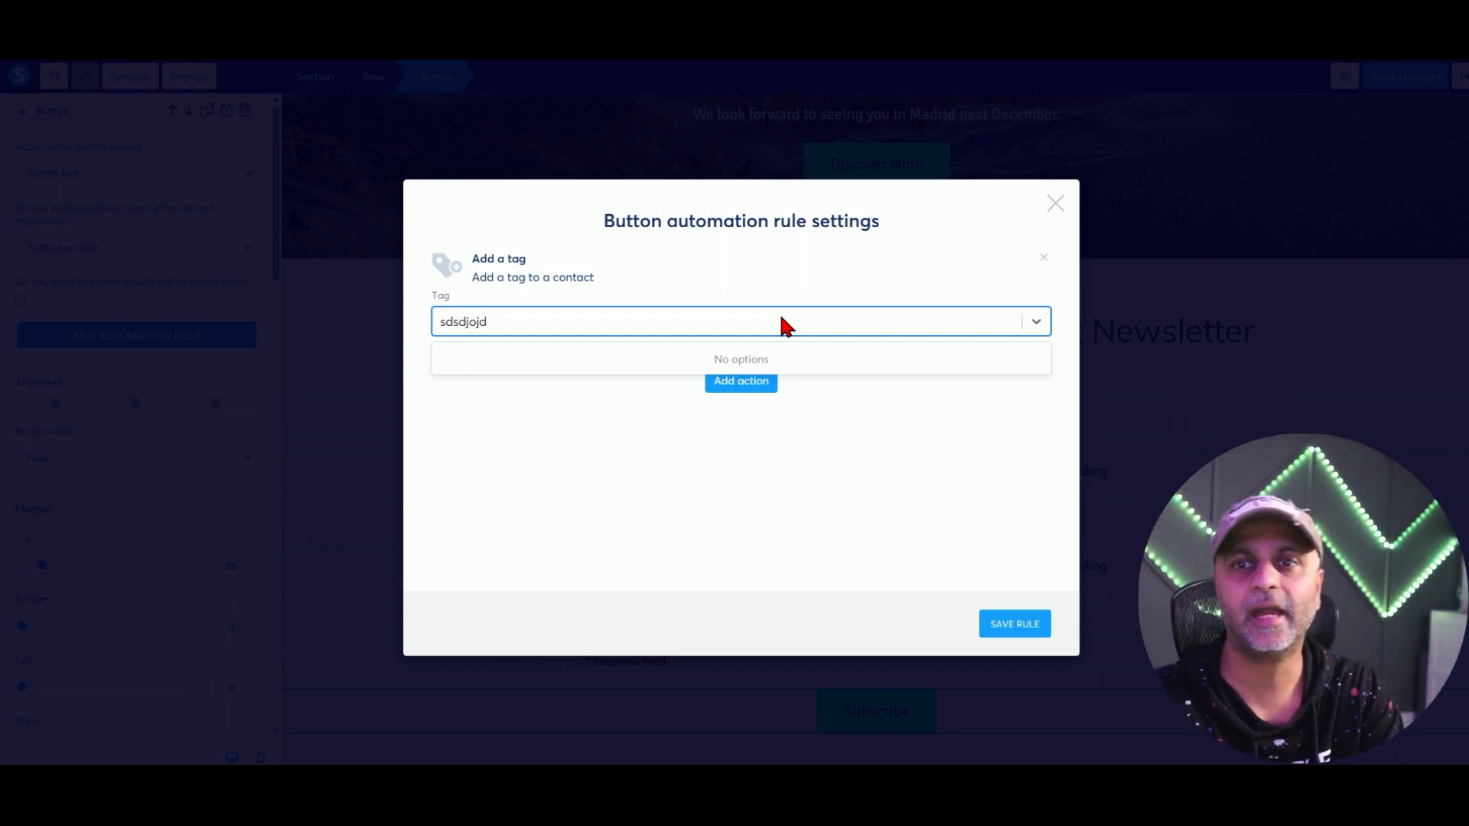
pyautogui.hotkey('ctrl', 'a')
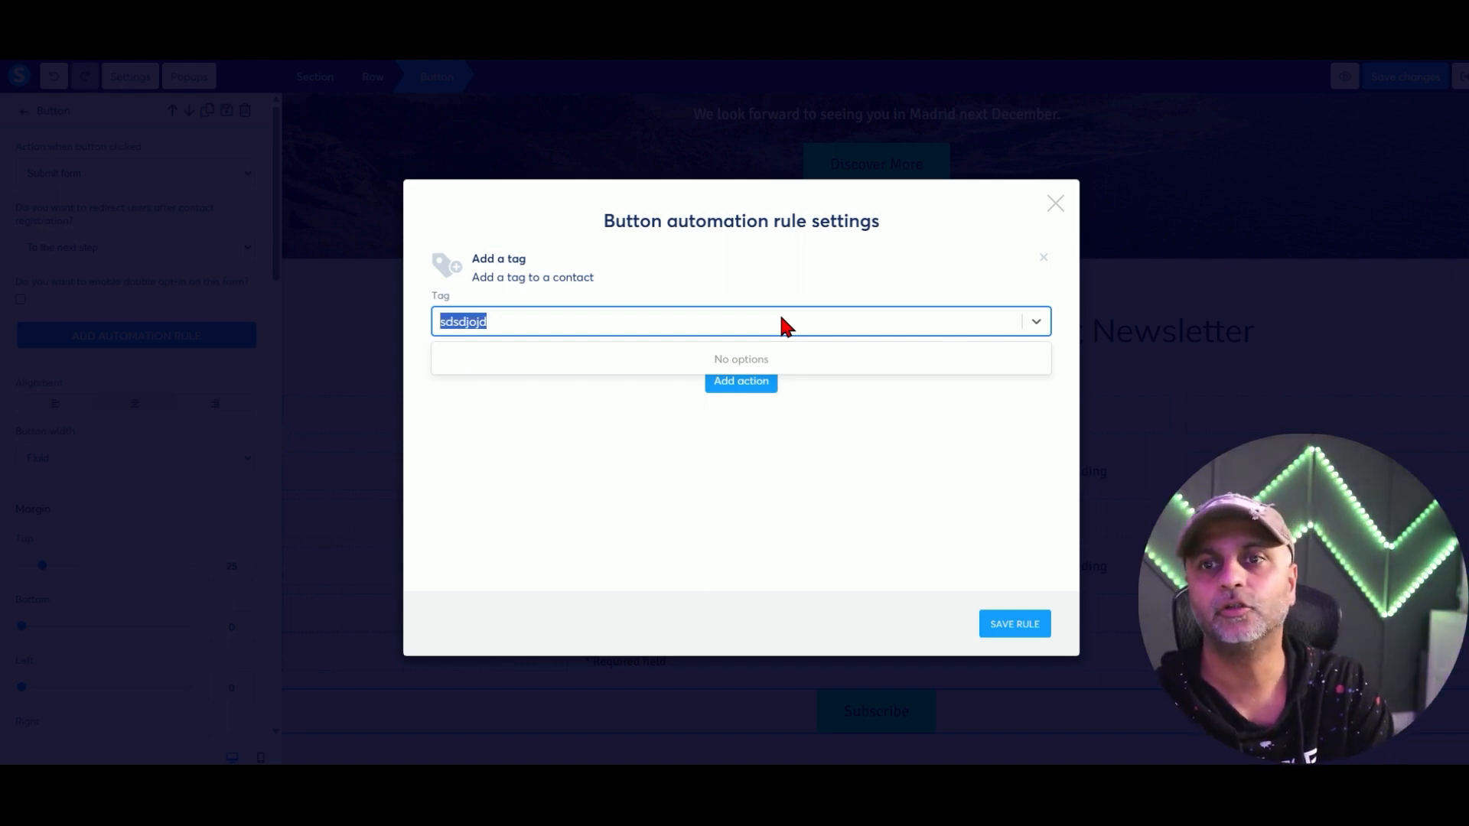
pyautogui.press('BackSpace')
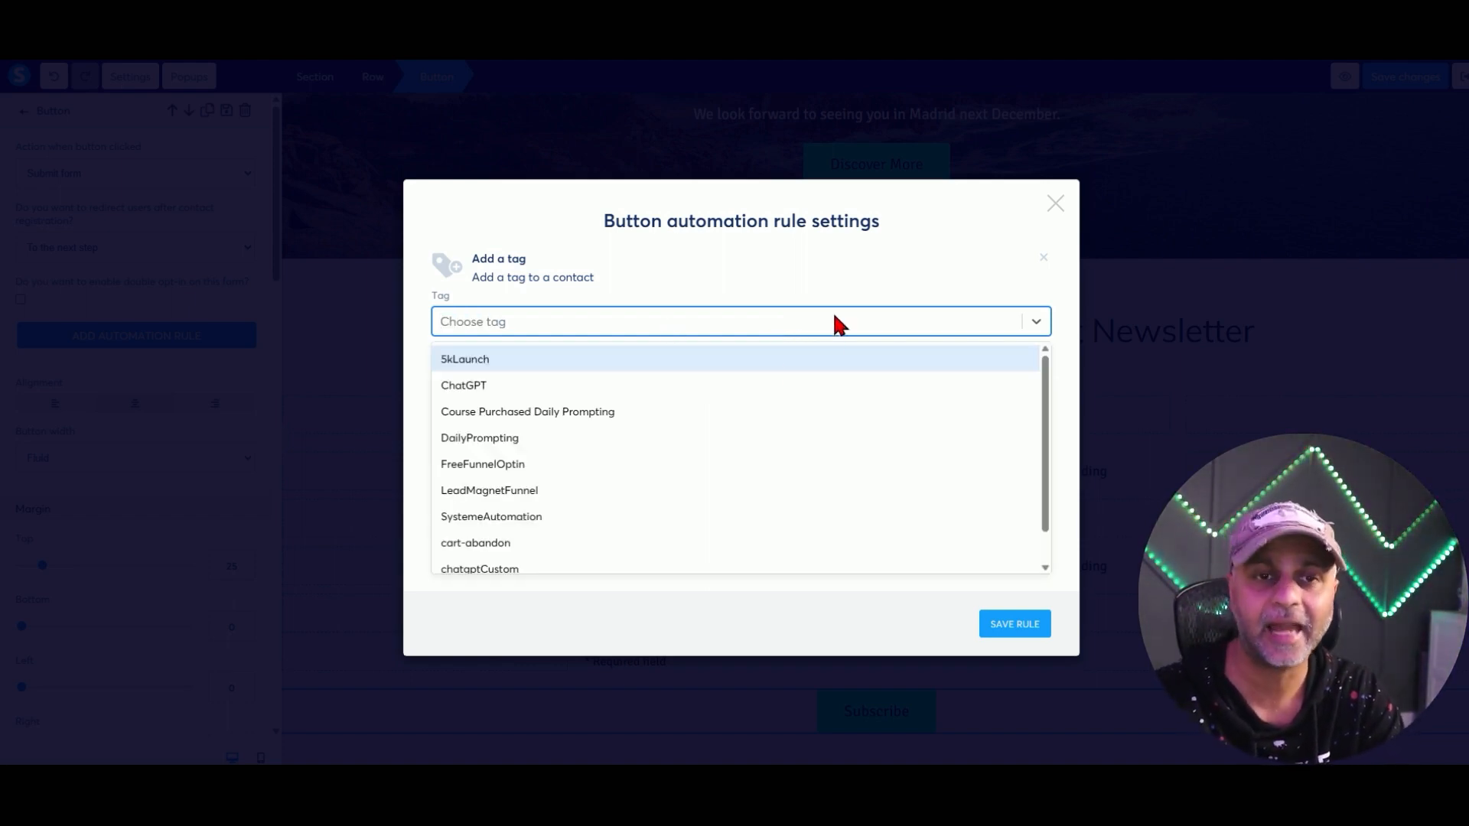
pyautogui.write('Prompt')
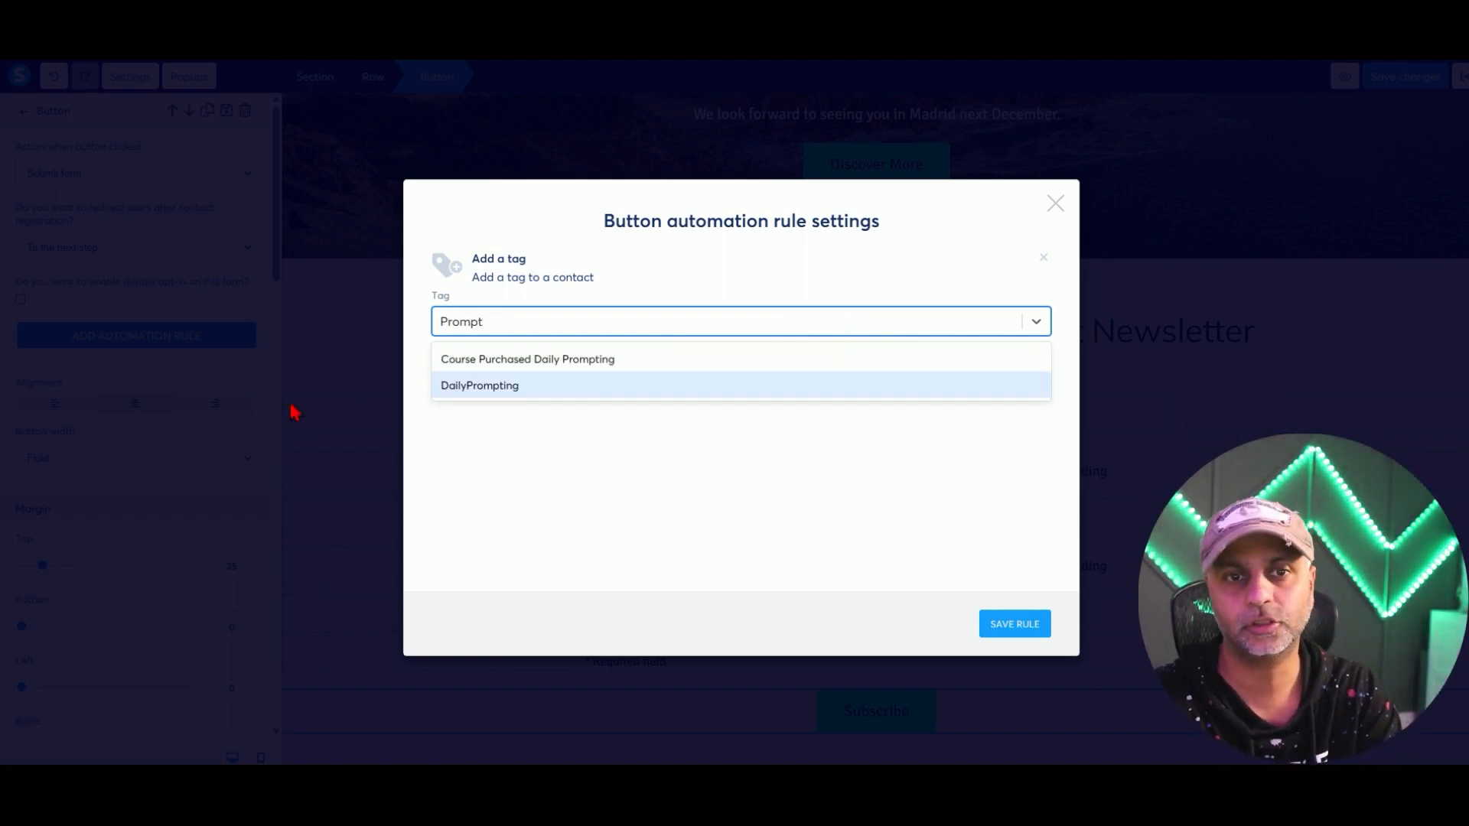
pyautogui.click(511, 387)
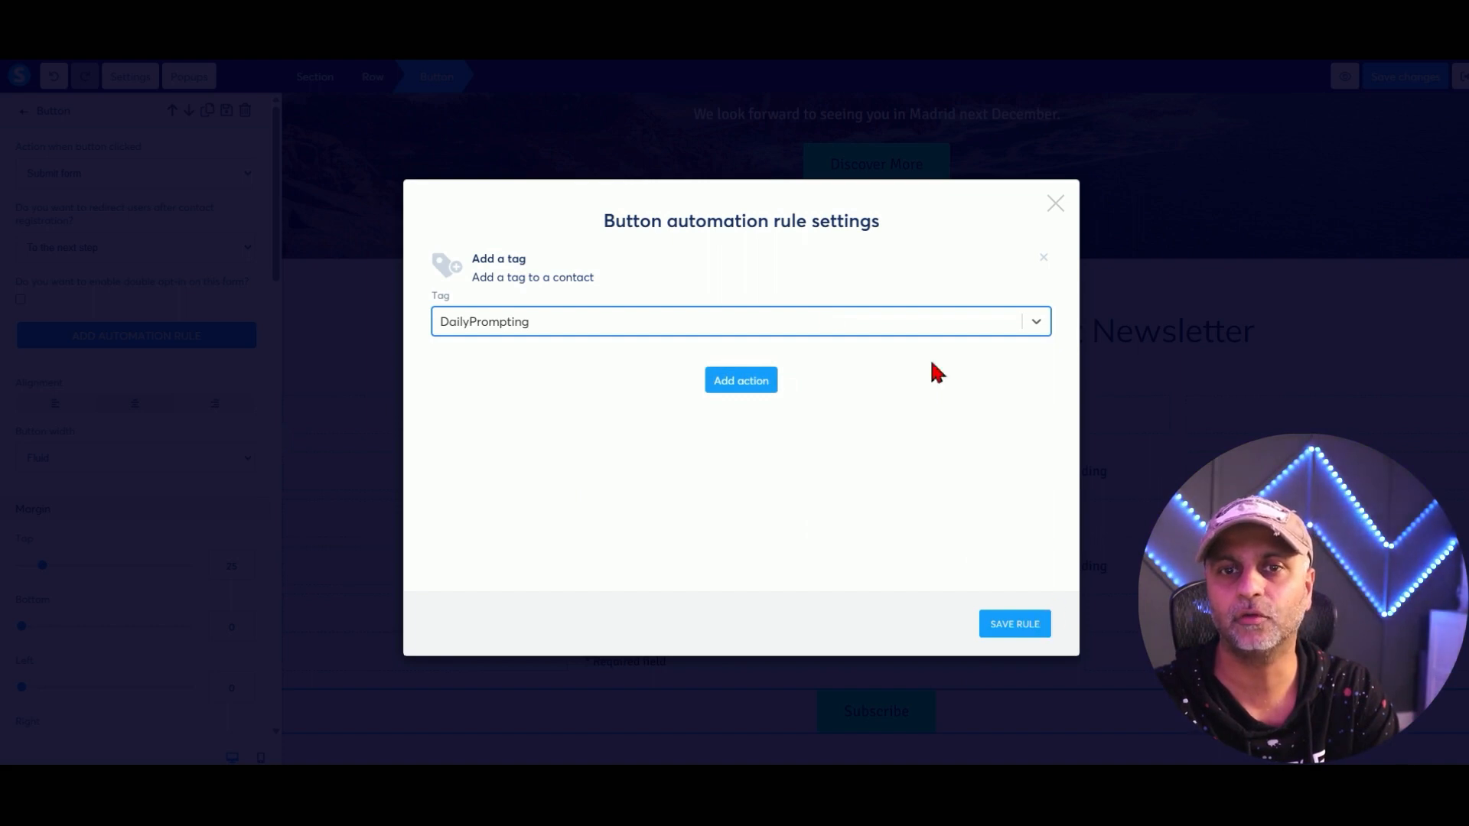
# Close the action list without adding more and save the button's tag rule.
pyautogui.click(746, 389)
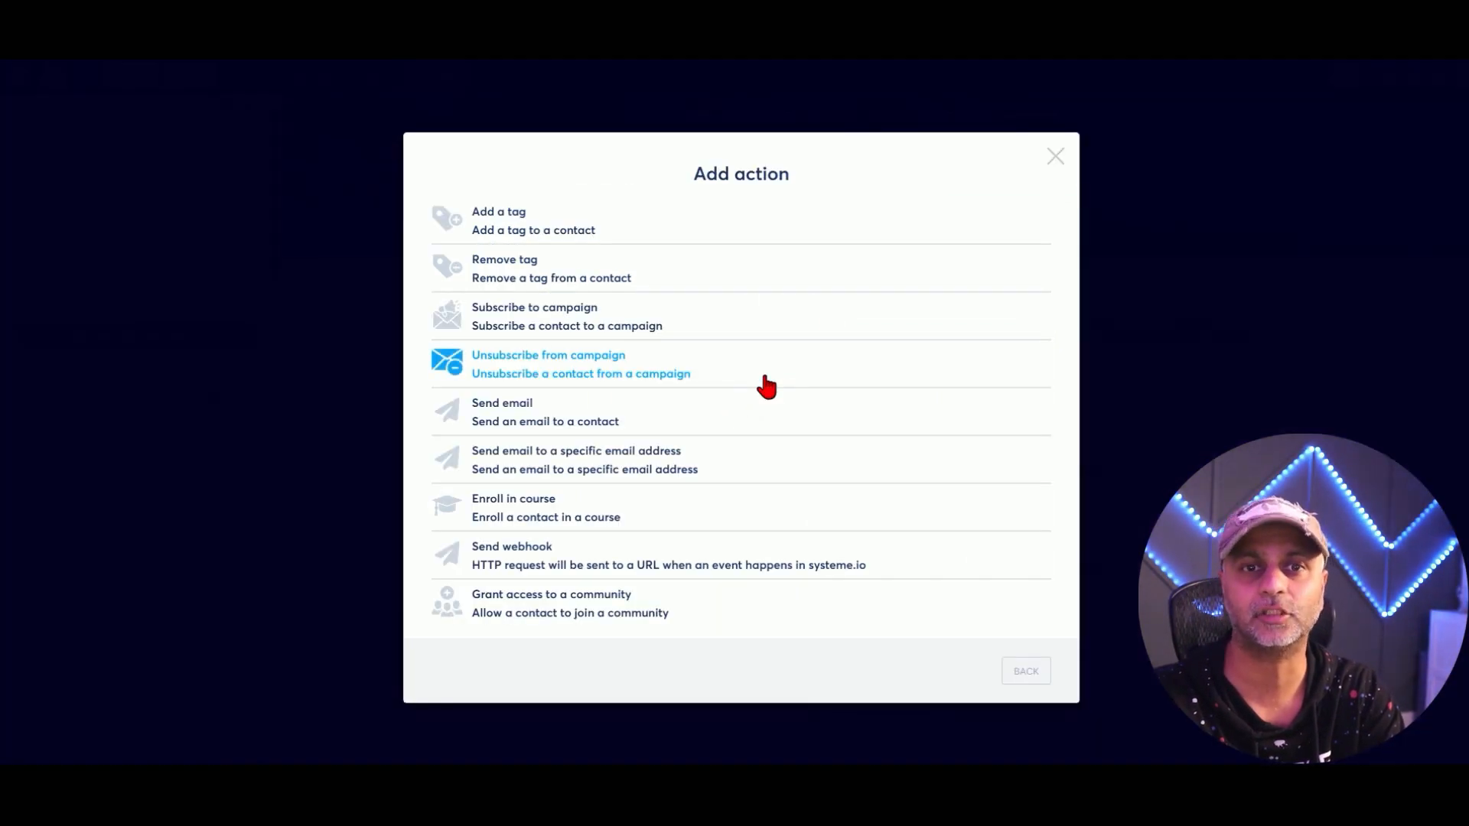
pyautogui.click(1056, 156)
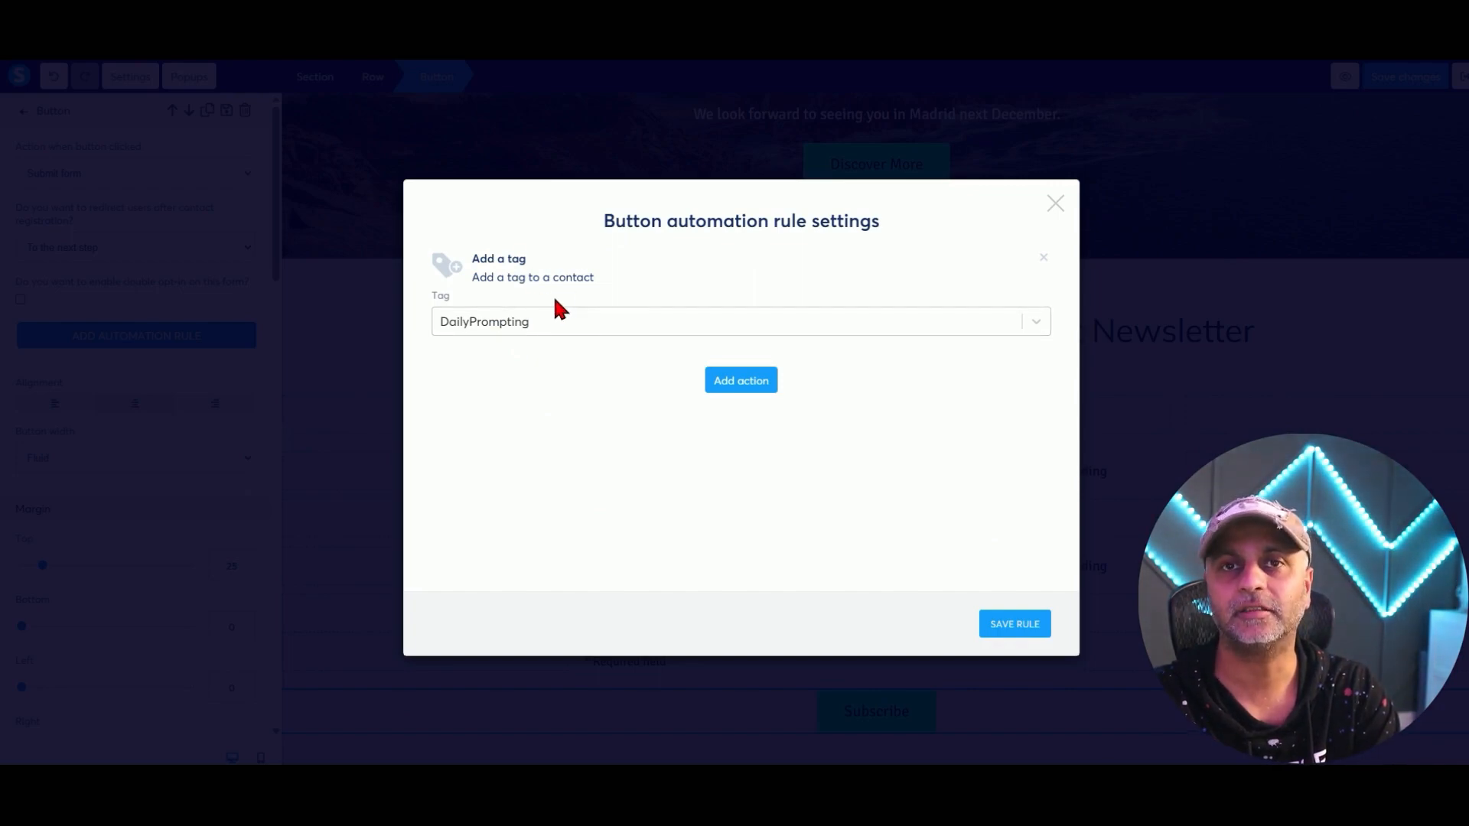
pyautogui.click(1021, 631)
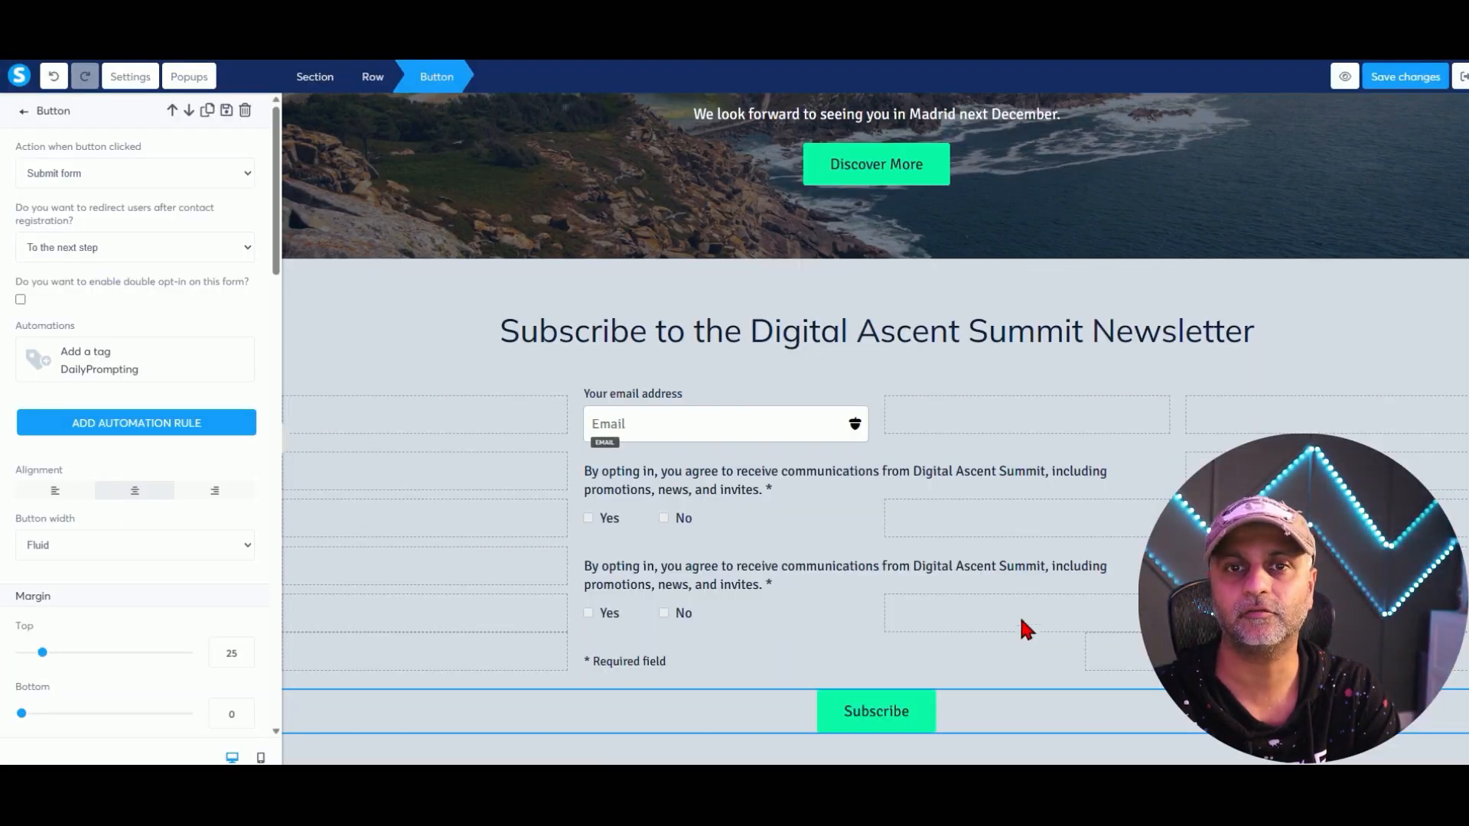
# Back in the funnel, view the Newsletter Opt-In rule that adds DailyPrompting, then return to configuration.
pyautogui.click(1461, 81)
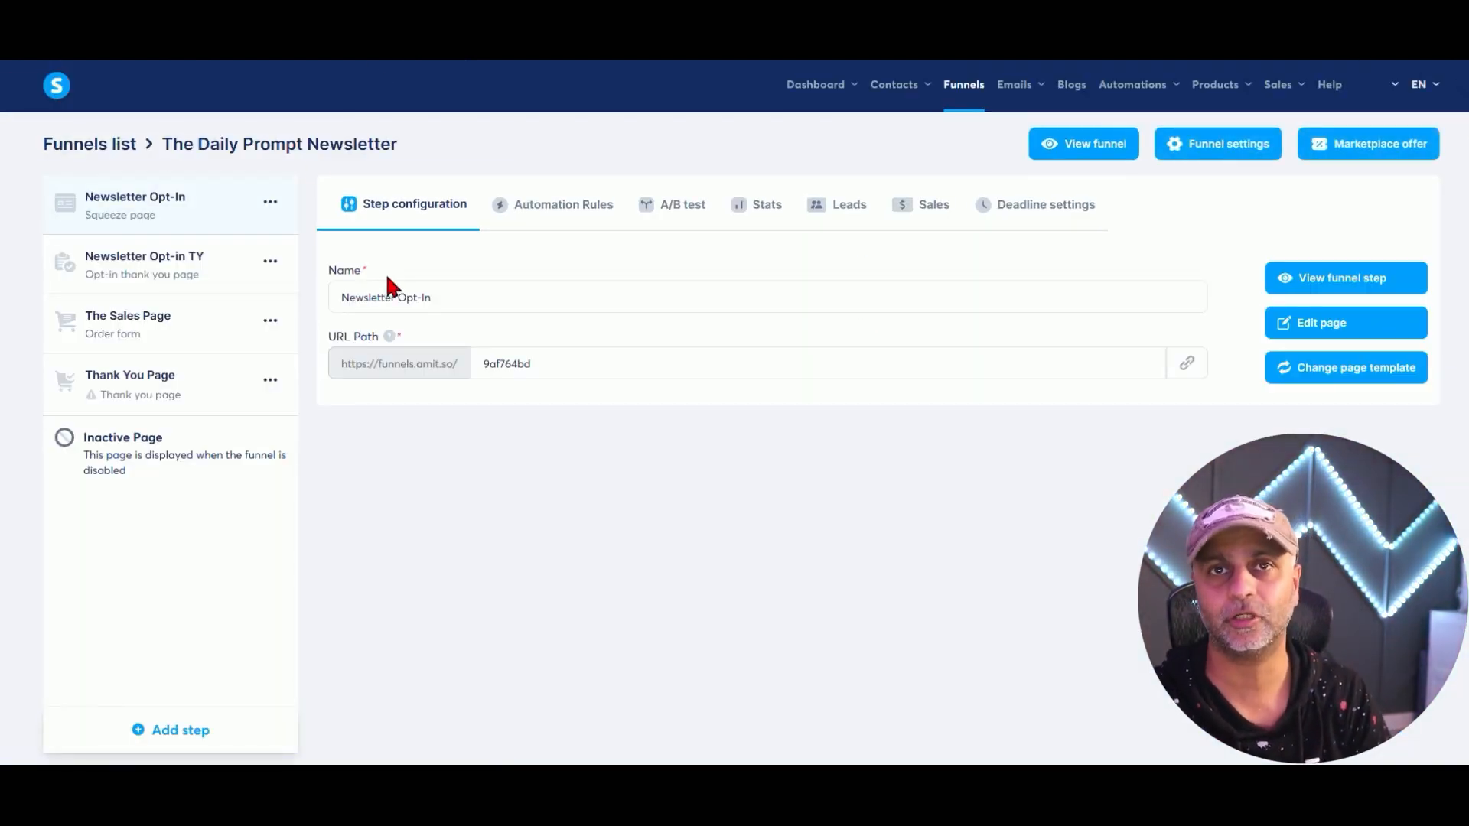
pyautogui.click(543, 214)
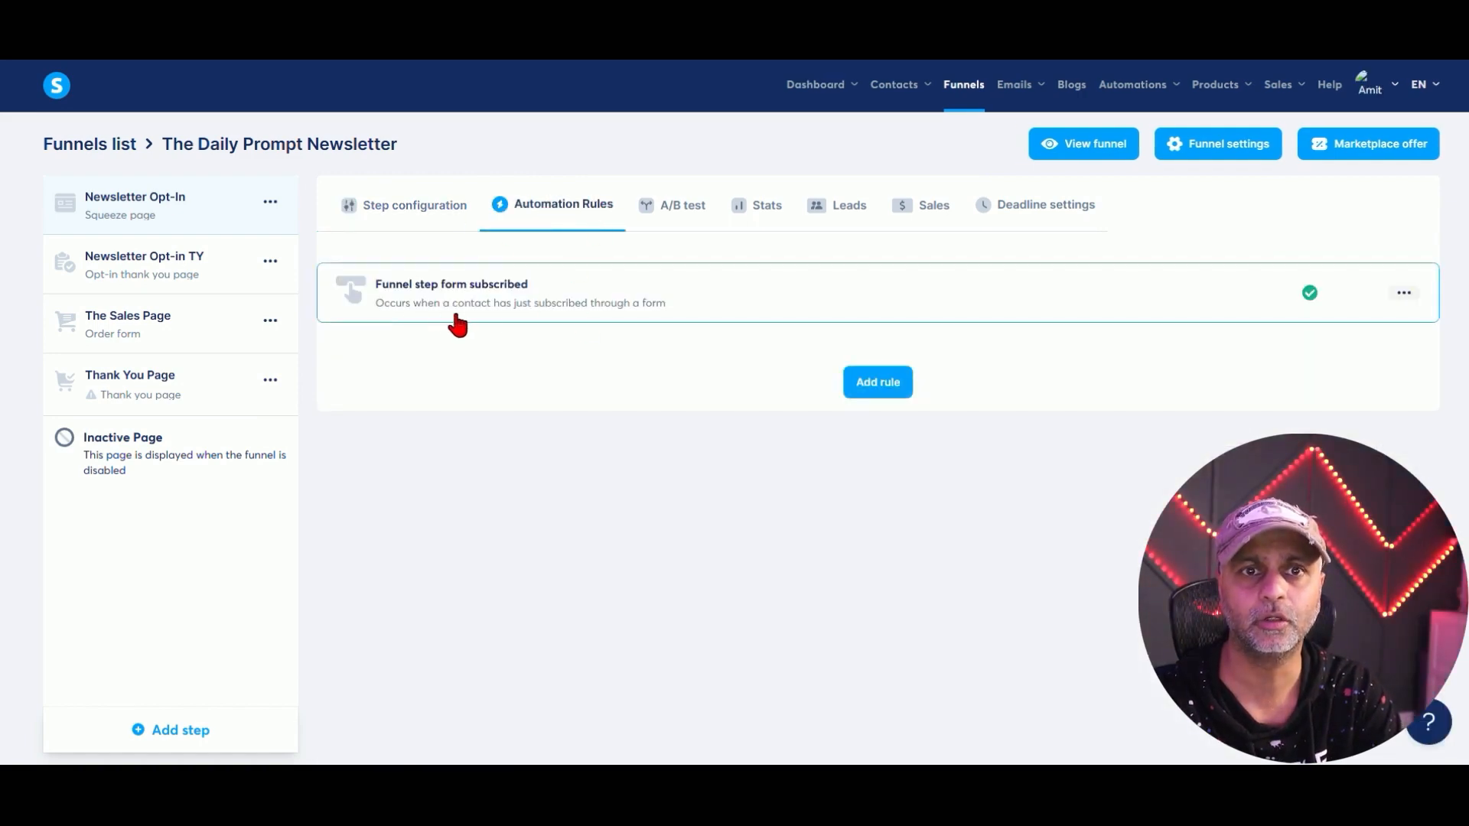
pyautogui.click(382, 296)
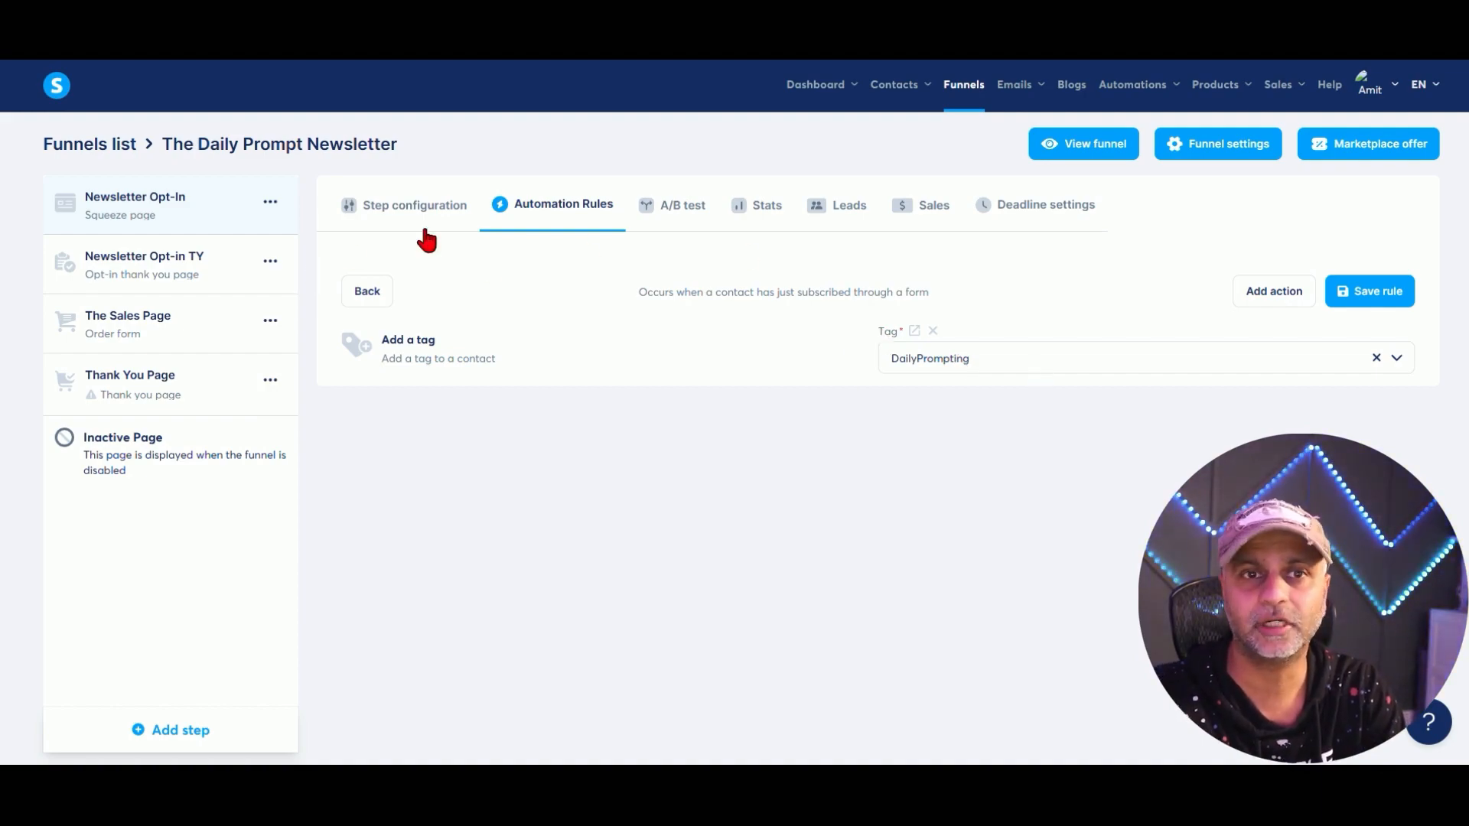
pyautogui.click(393, 212)
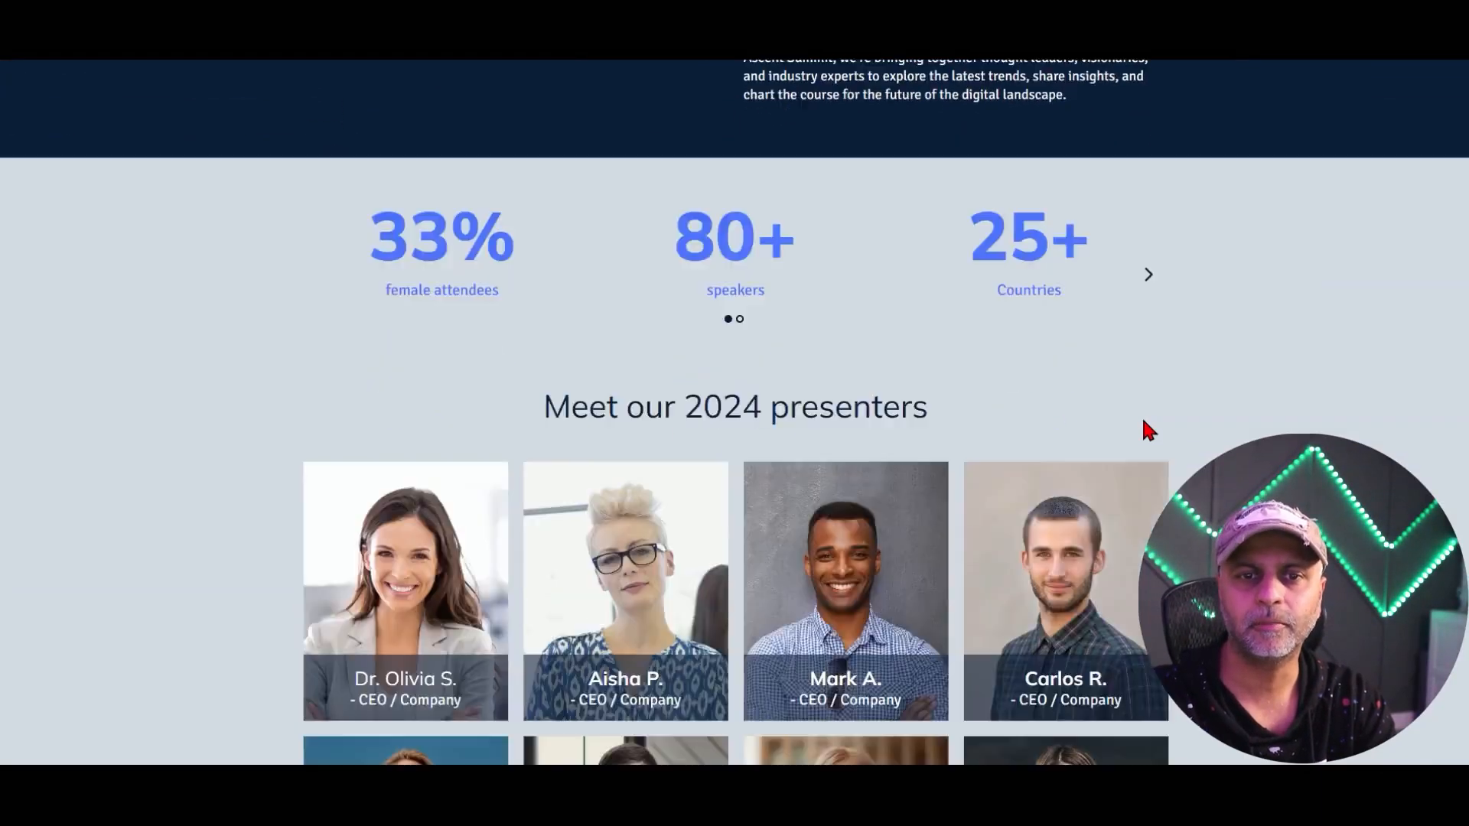
# Change the summit form's test email to a new address and subscribe with it.
pyautogui.scroll(-20, 1147, 429)
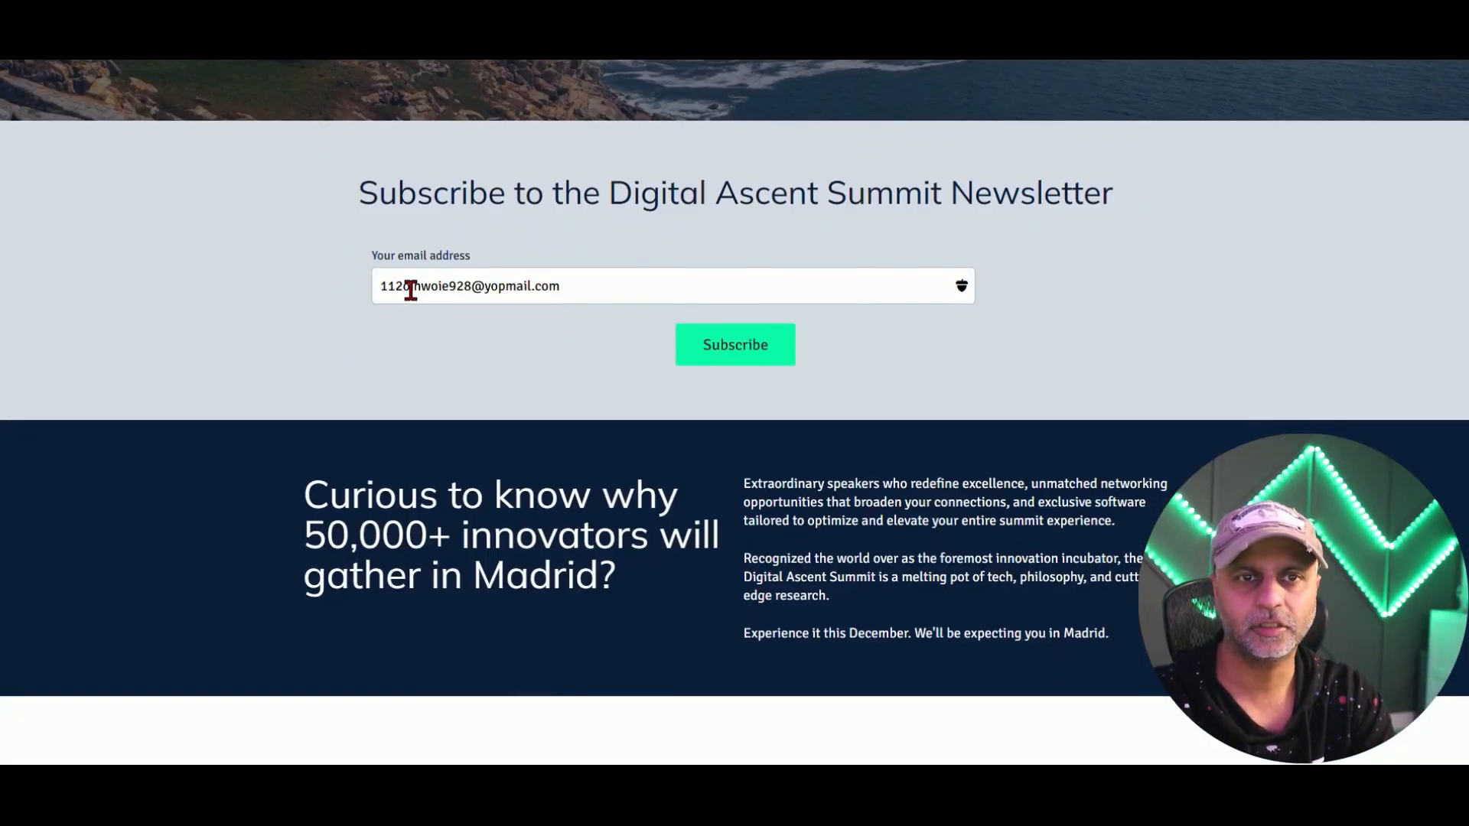
pyautogui.moveTo(410, 290); pyautogui.dragTo(363, 284)
pyautogui.write('2872')
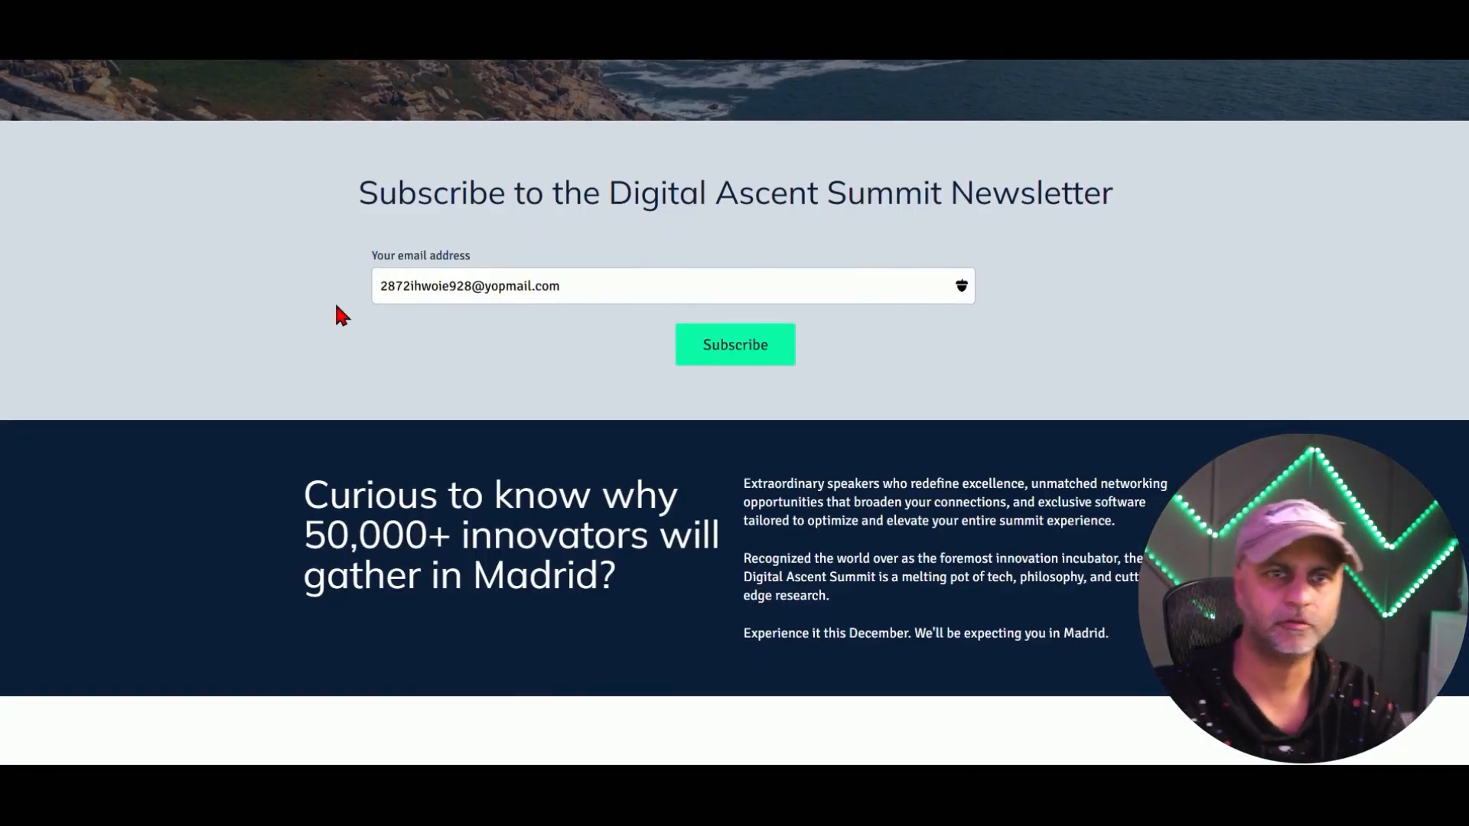
pyautogui.hotkey('ctrl', 'a')
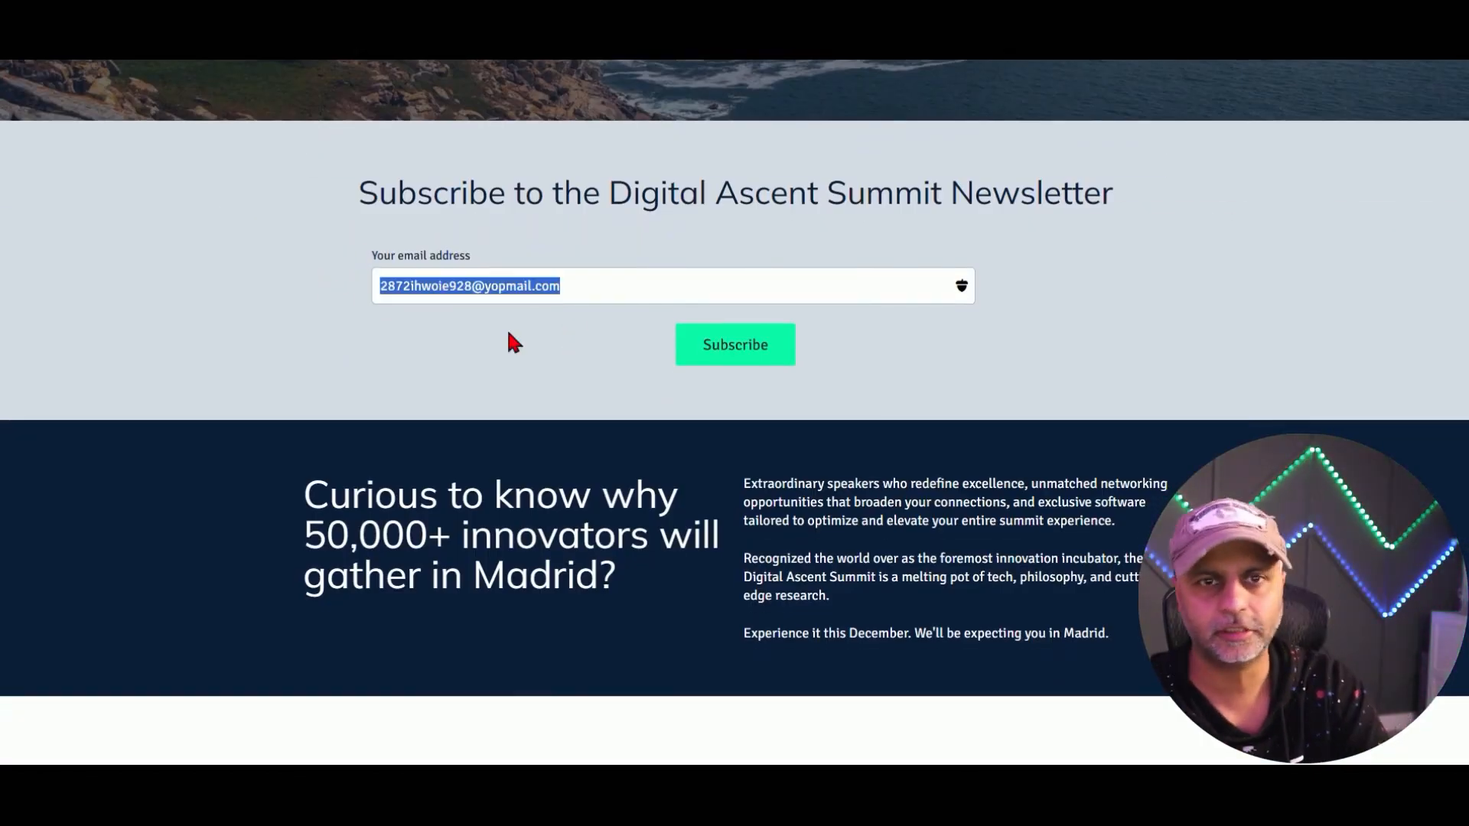
pyautogui.click(746, 349)
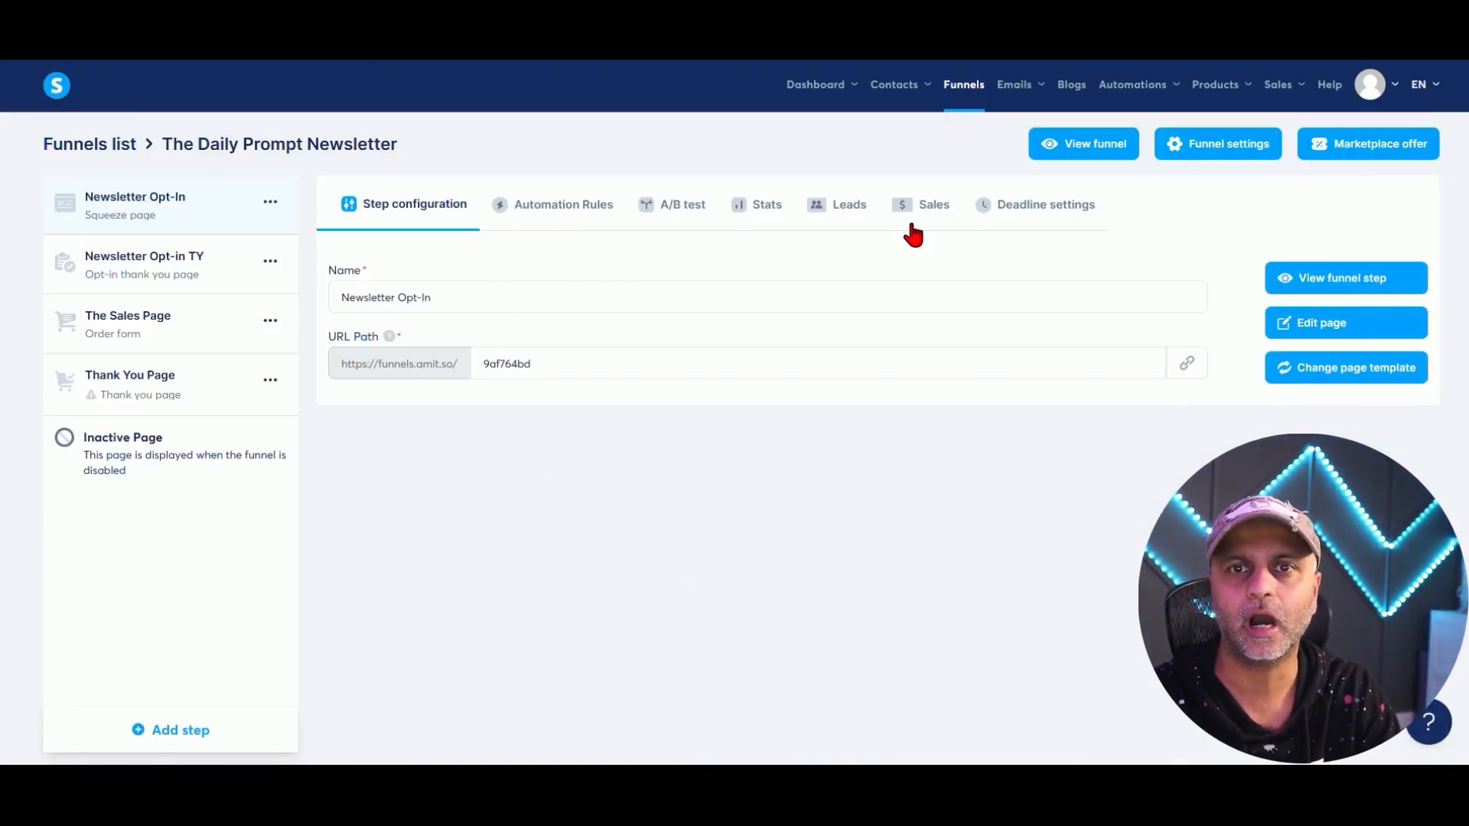
# Open the newest lead from the Leads tab and find DailyPrompting in its tag history.
pyautogui.click(816, 207)
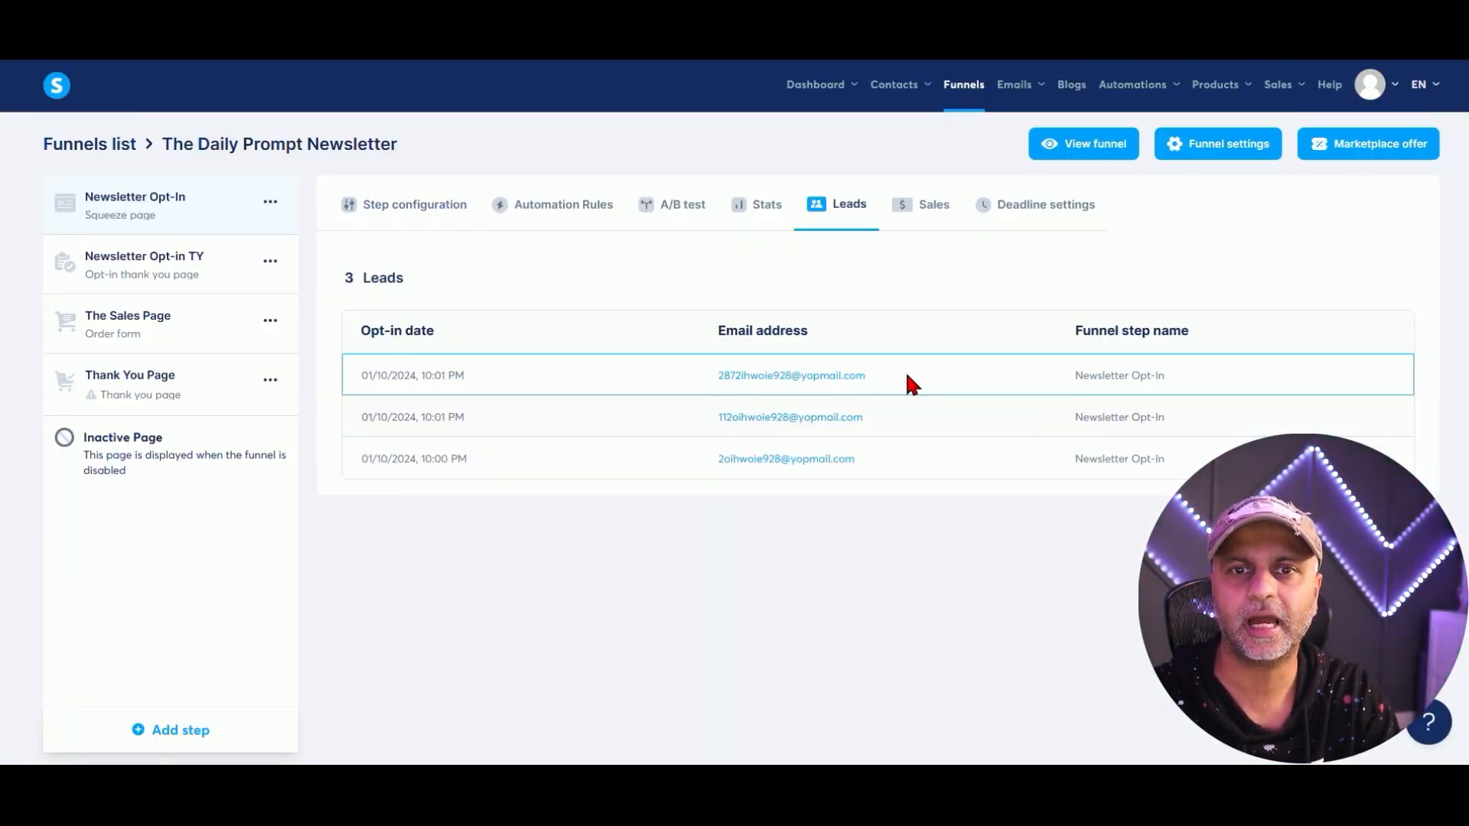
pyautogui.moveTo(906, 375); pyautogui.dragTo(713, 377)
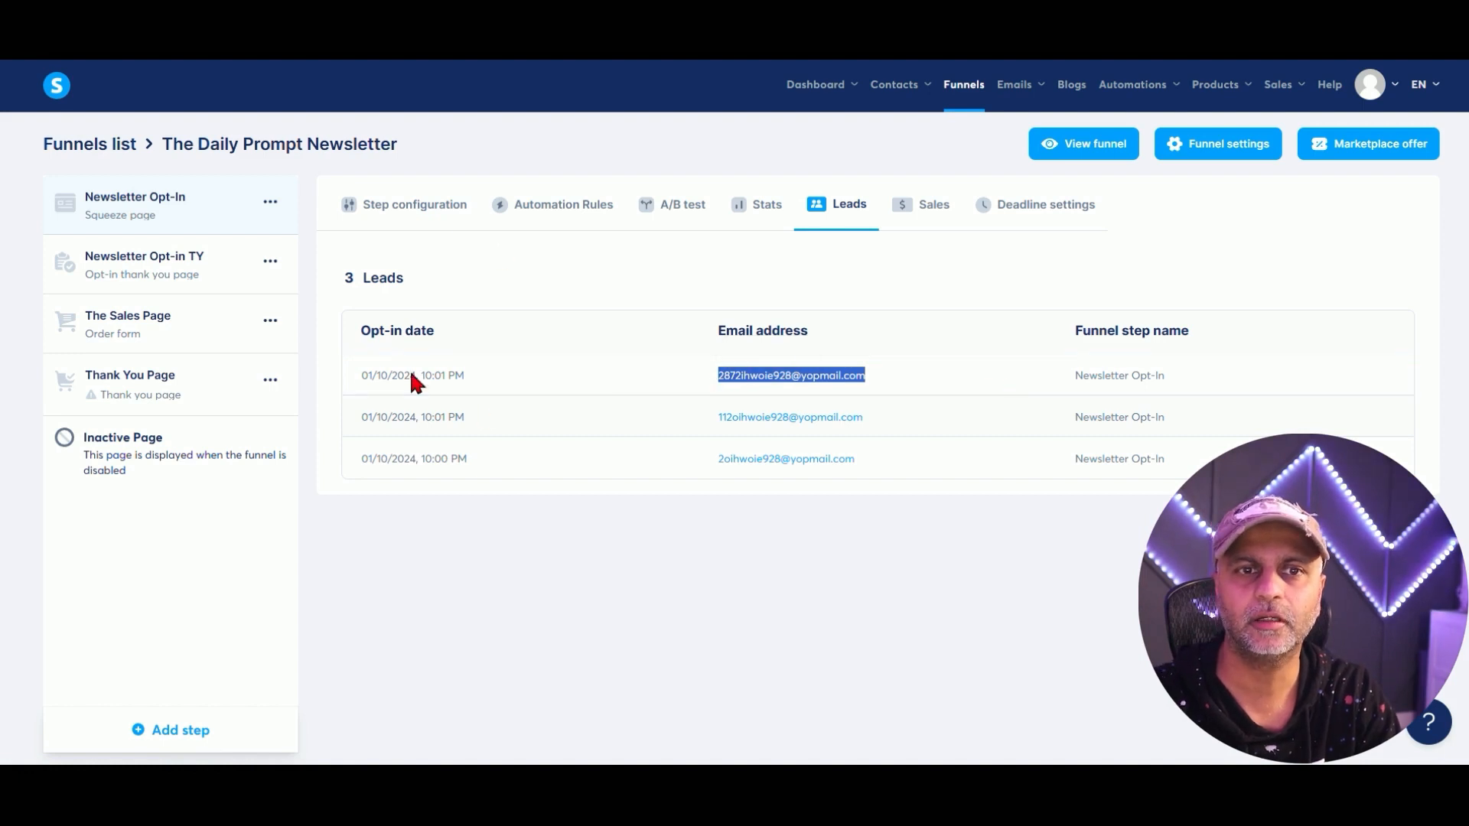
pyautogui.click(847, 378)
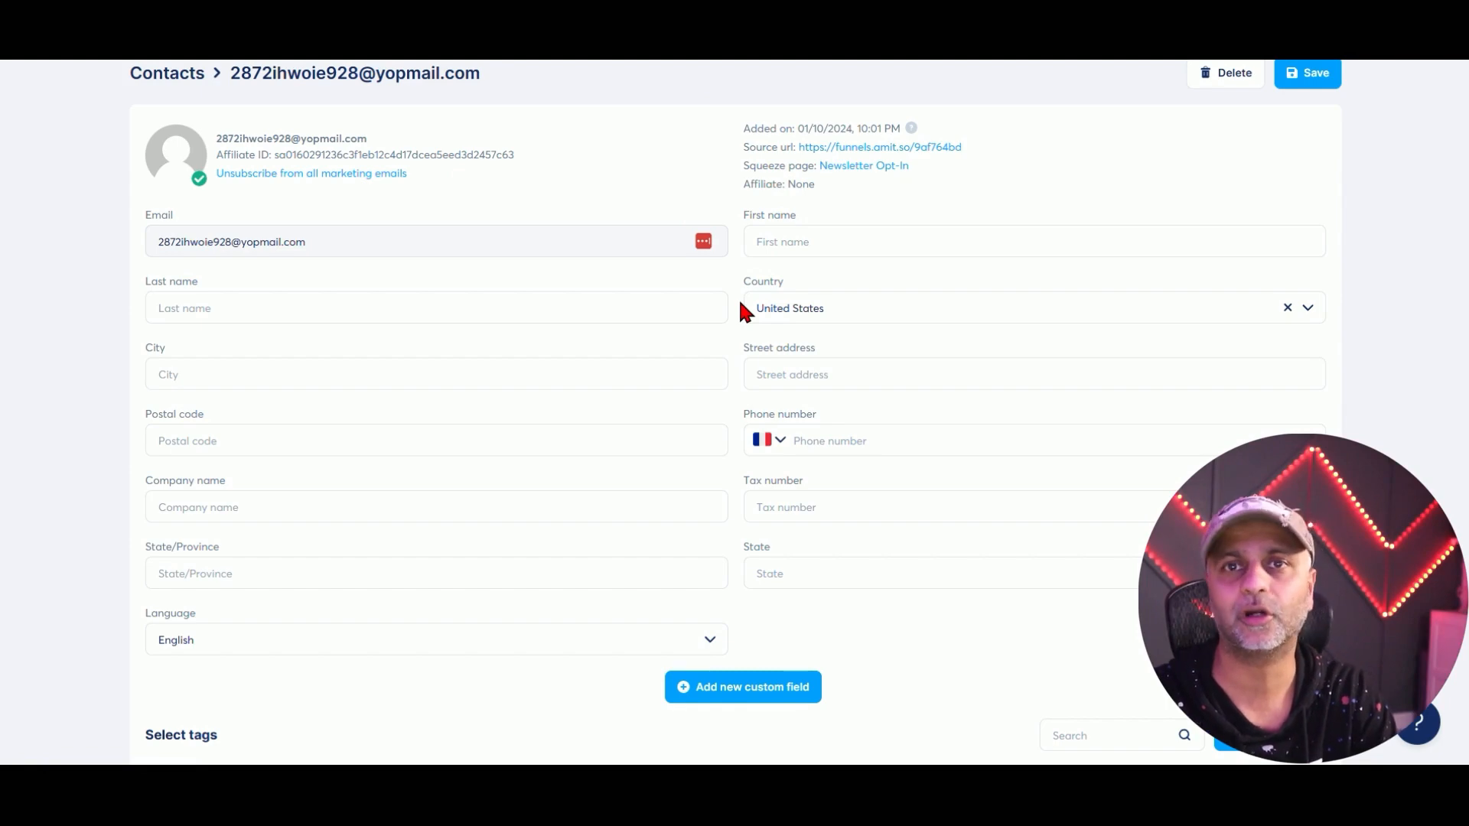
pyautogui.scroll(-7, 741, 307)
pyautogui.scroll(-9, 739, 317)
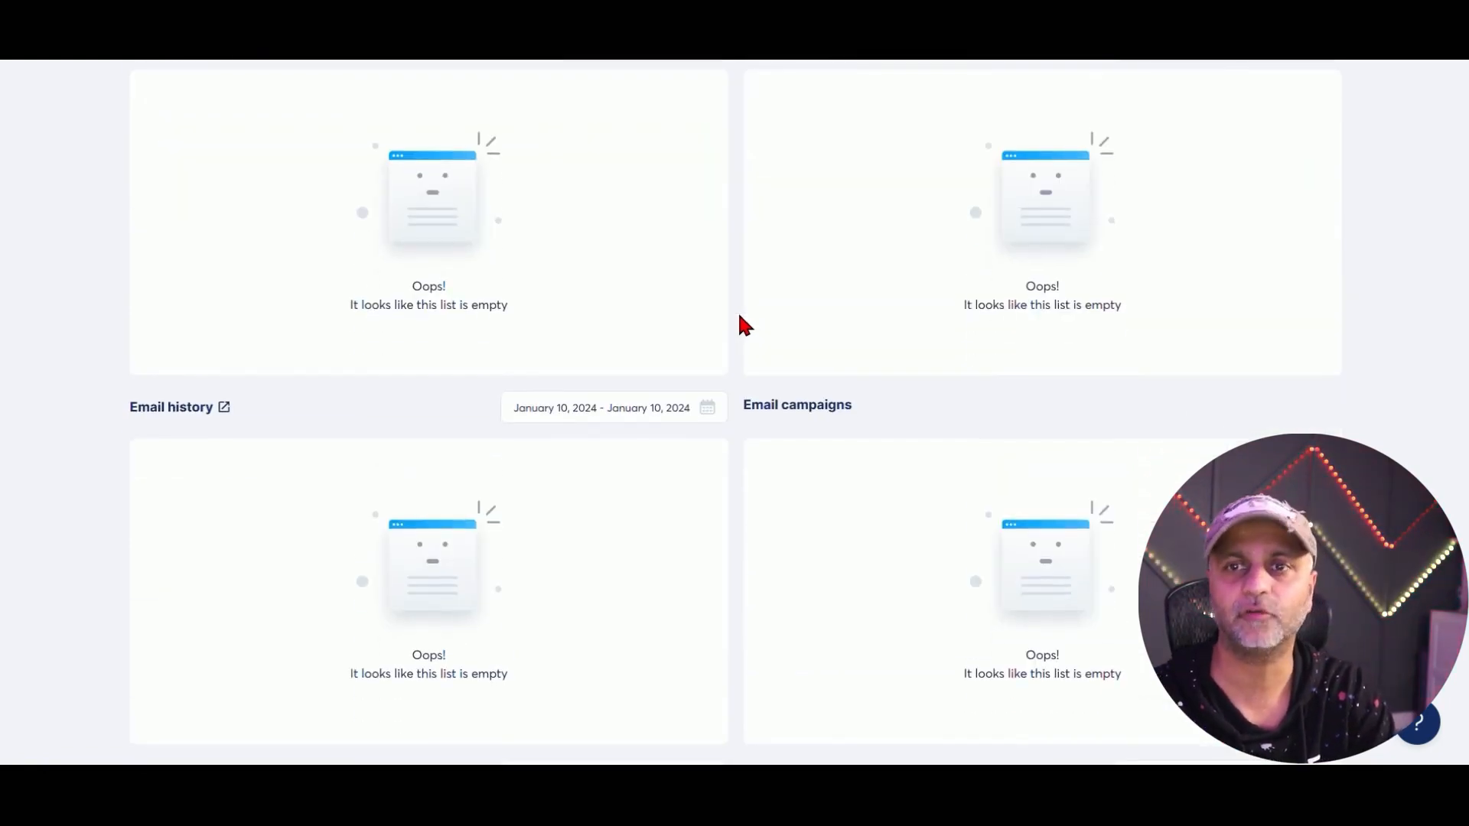
pyautogui.moveTo(861, 518); pyautogui.dragTo(760, 519)
pyautogui.scroll(16, 878, 664)
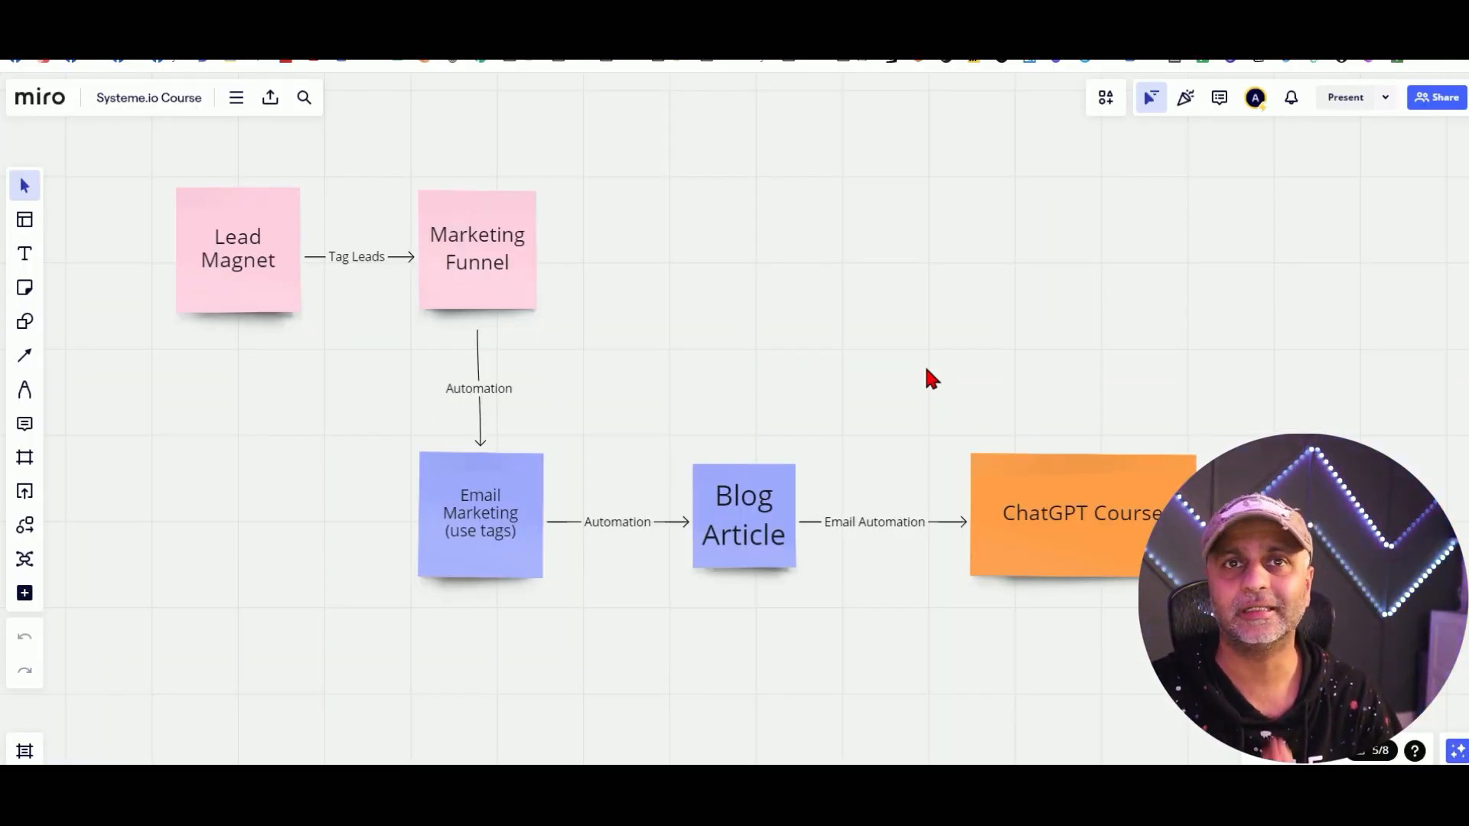
pyautogui.click(427, 226)
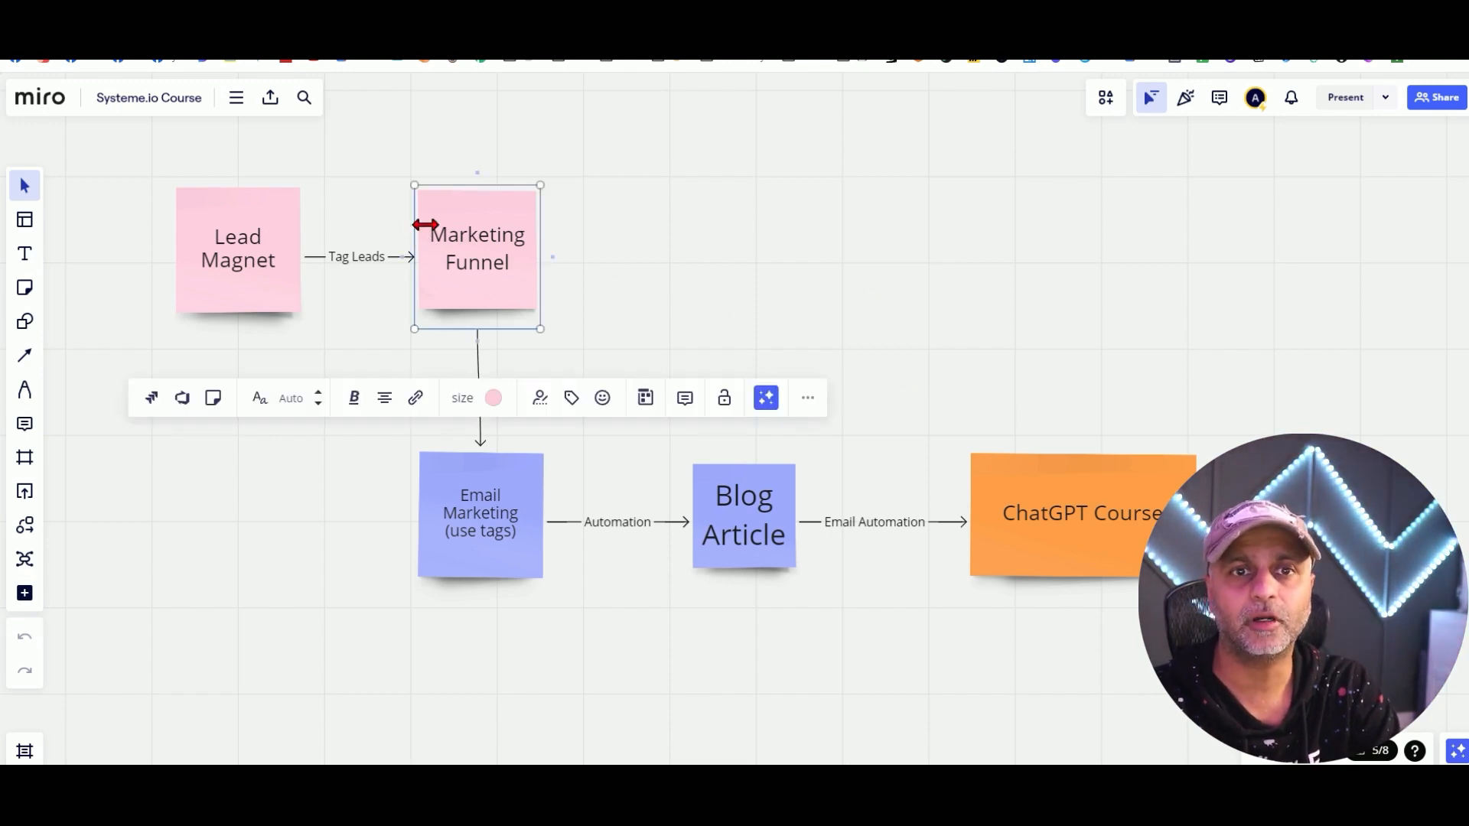
pyautogui.click(458, 504)
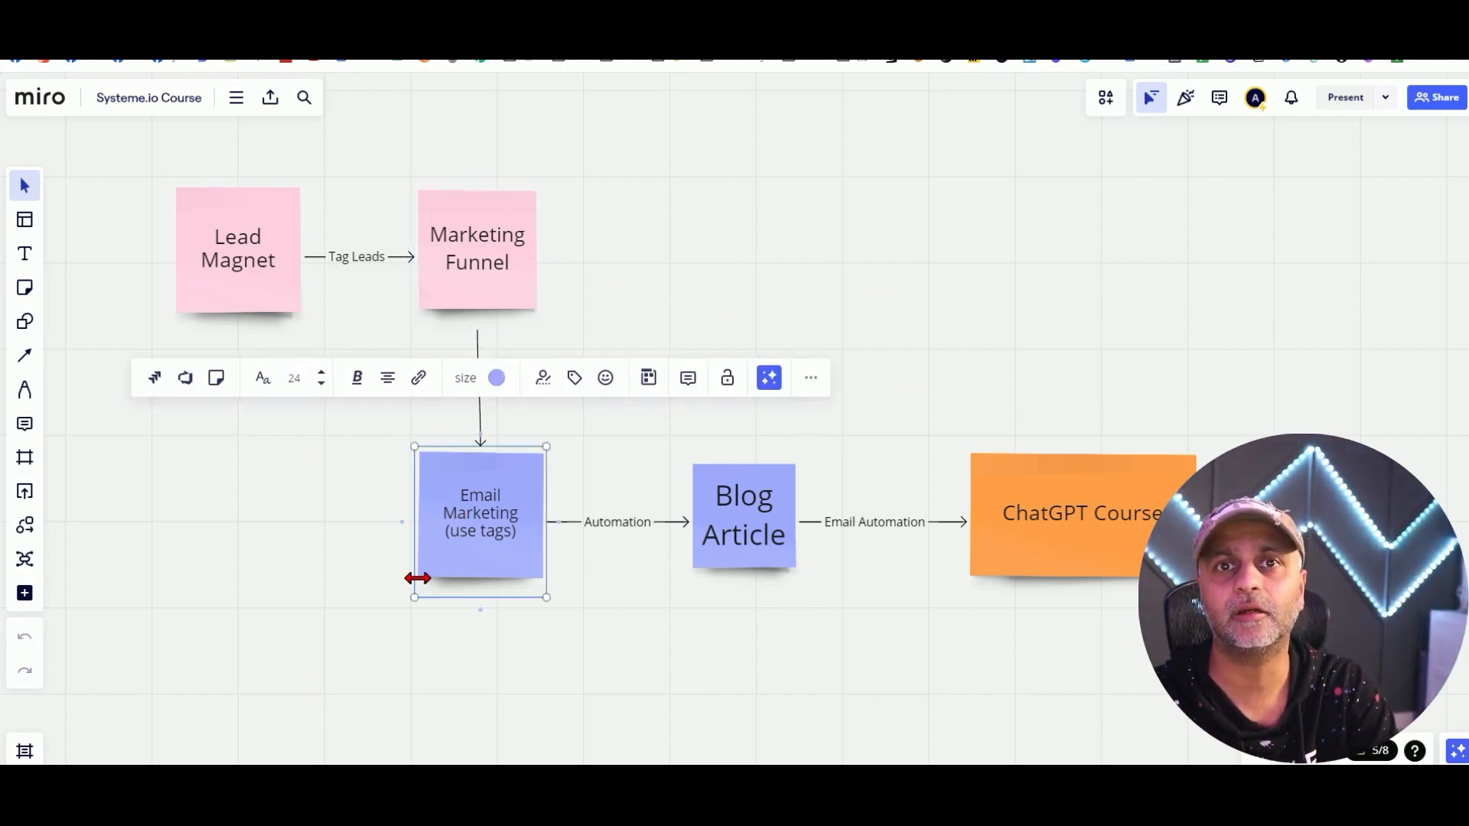
pyautogui.click(792, 565)
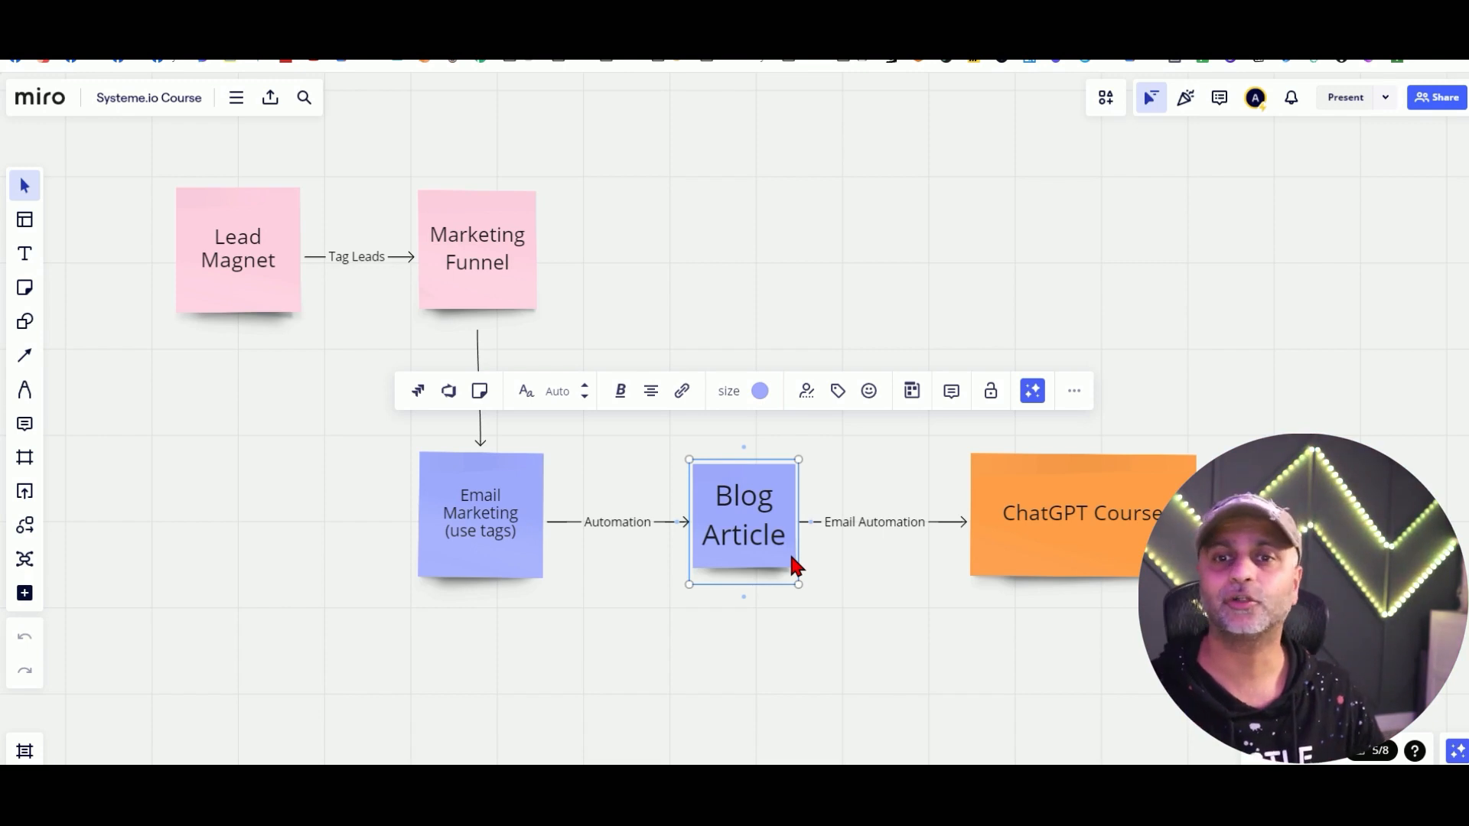
pyautogui.click(868, 524)
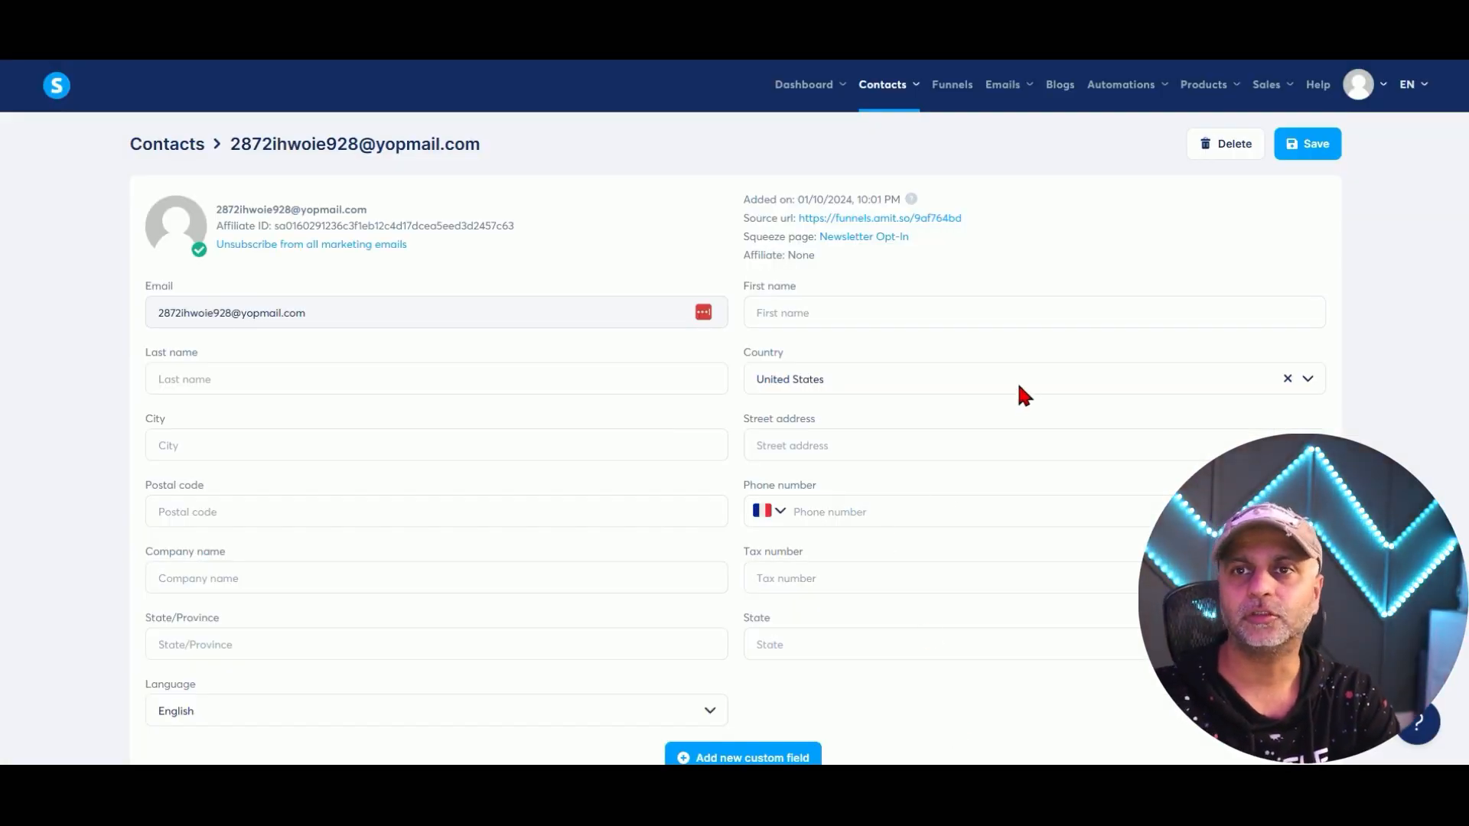
# In Workflows, view the Daily Prompting Workflow, then create a workflow named Test1928.
pyautogui.moveTo(1124, 88)
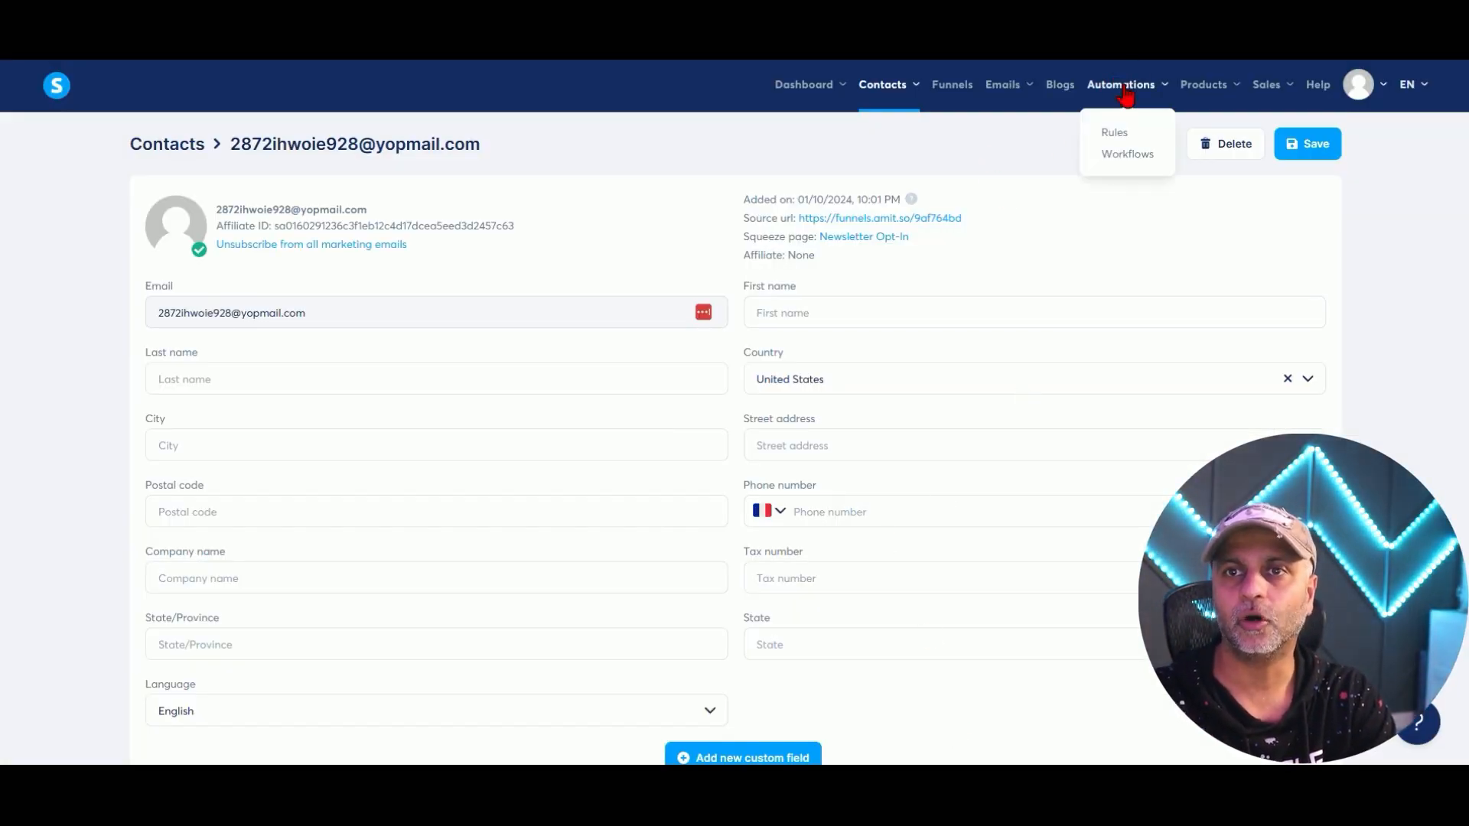
pyautogui.click(1108, 155)
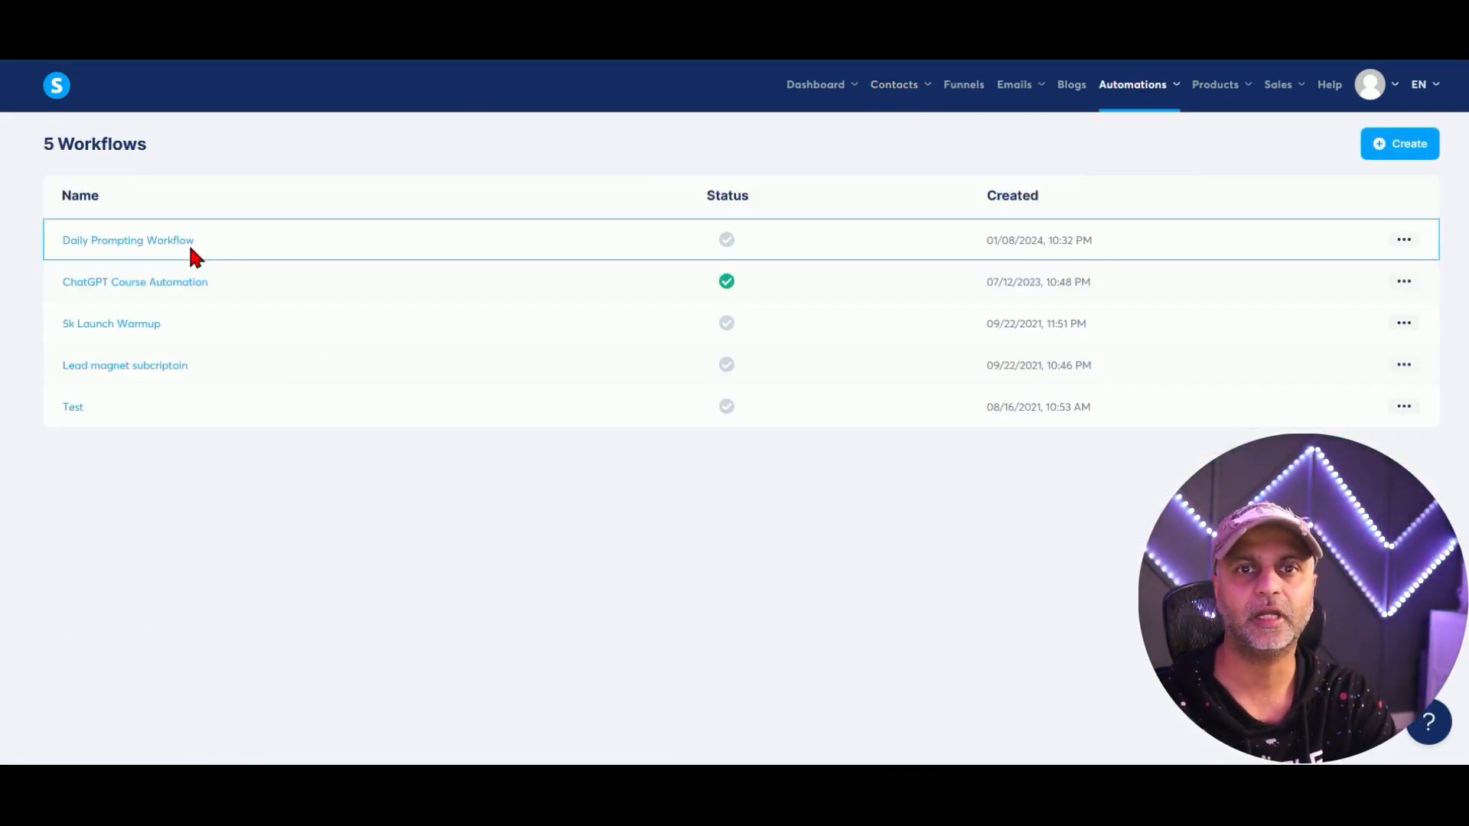
pyautogui.click(135, 242)
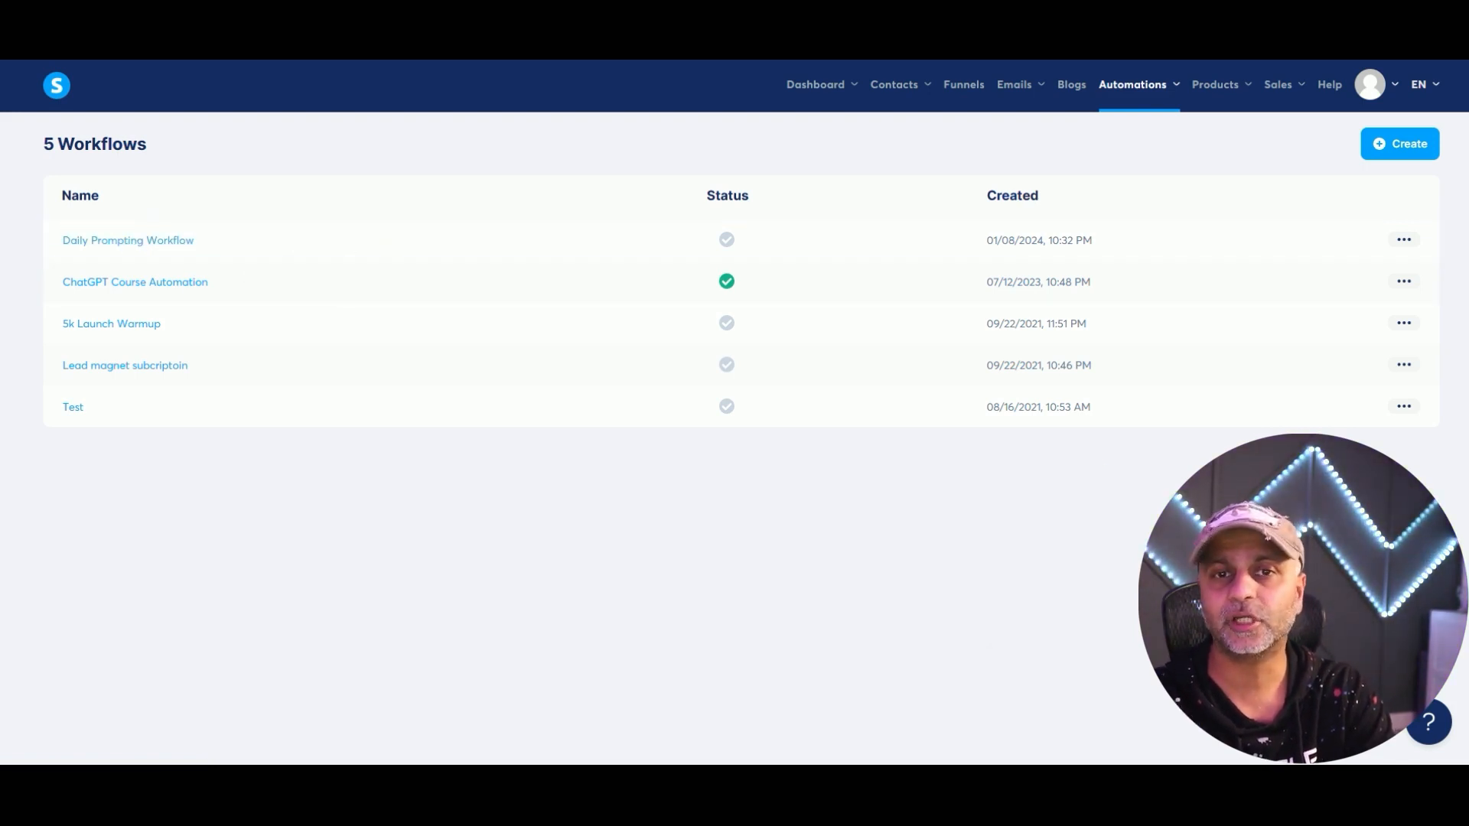
pyautogui.click(1402, 148)
pyautogui.write('T')
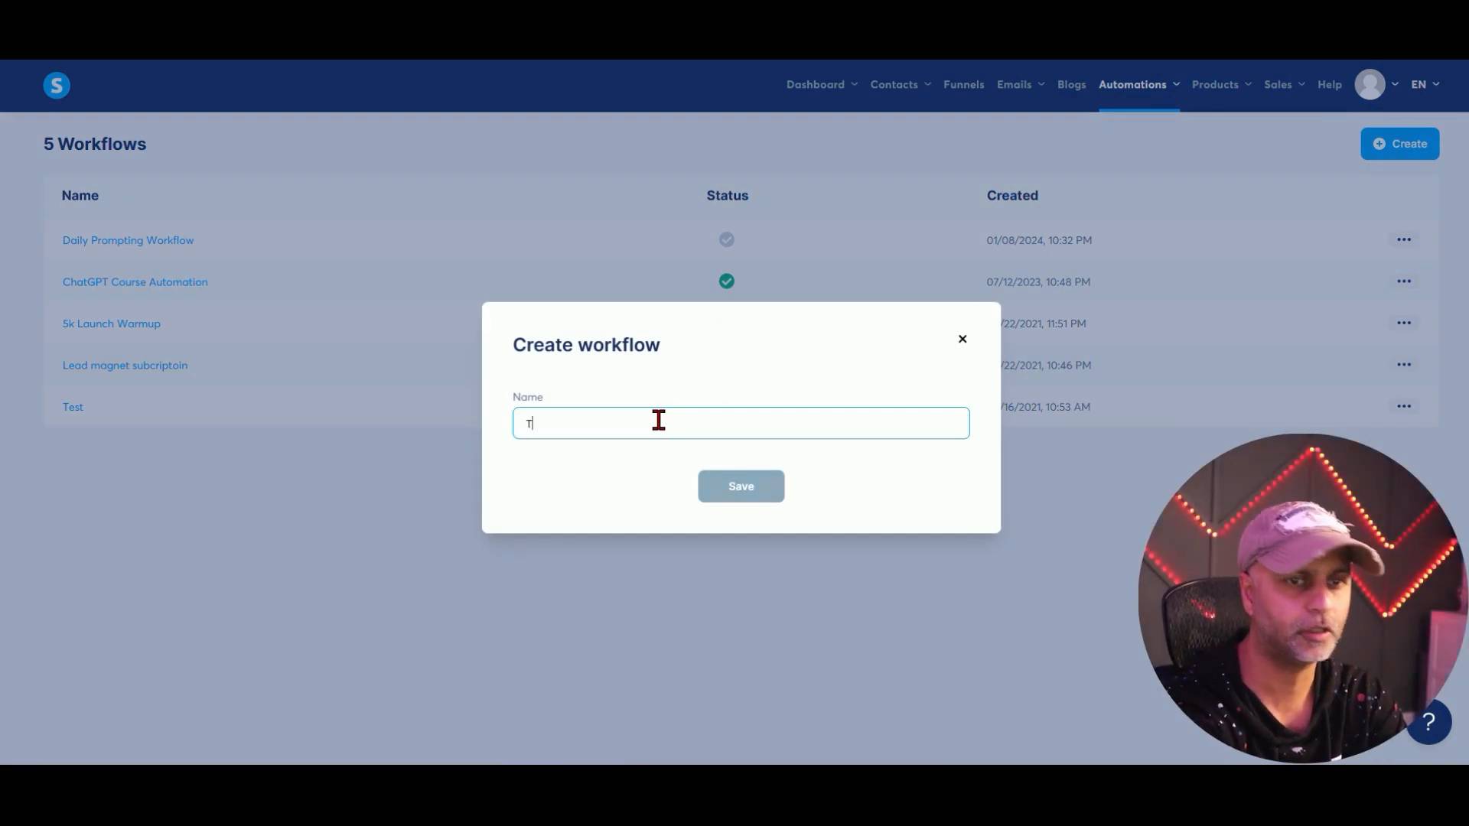
pyautogui.write('est1928')
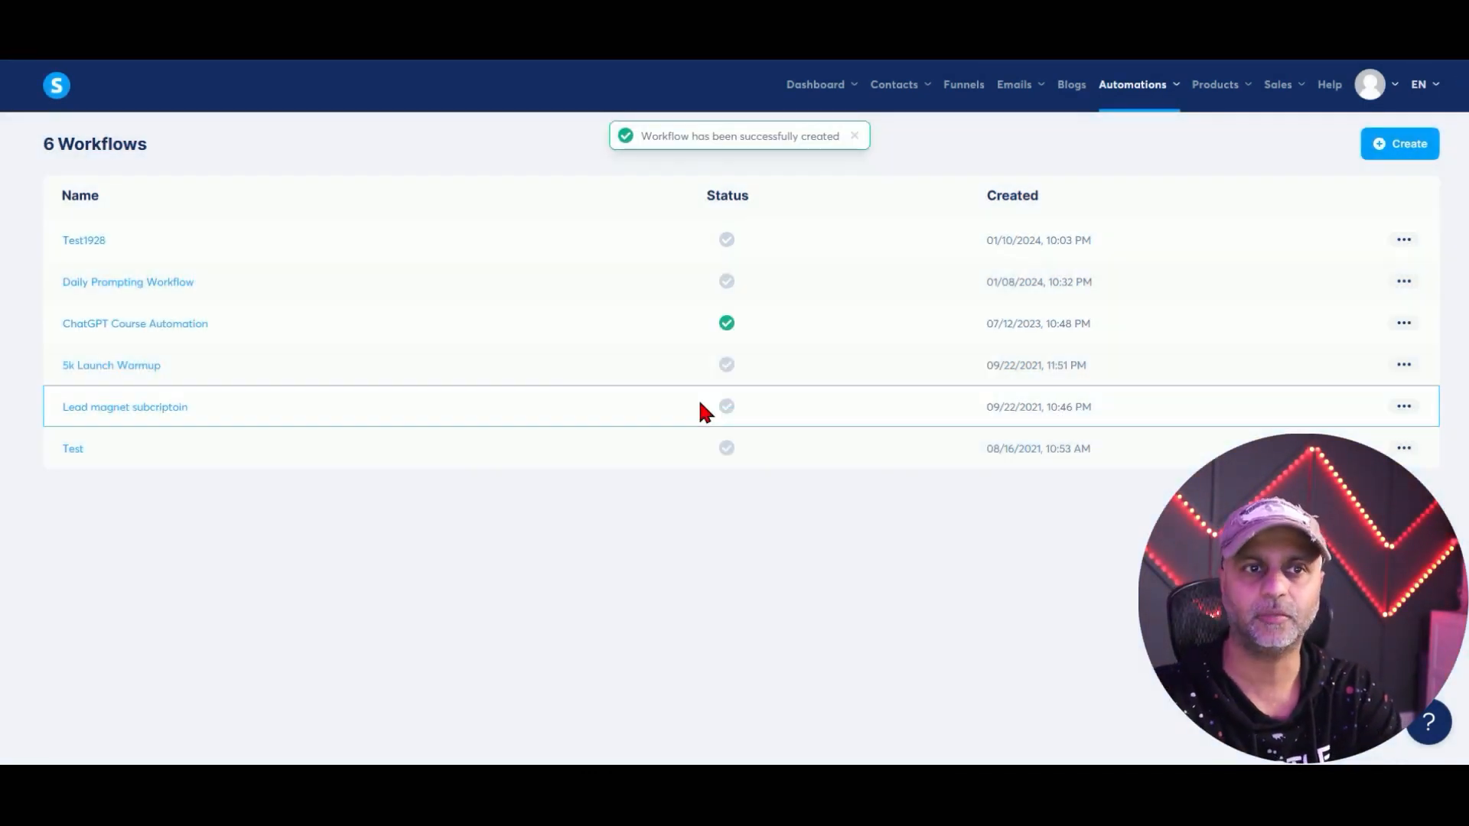
# Give Test1928 a Tag added trigger using the DailyPrompting tag.
pyautogui.click(95, 246)
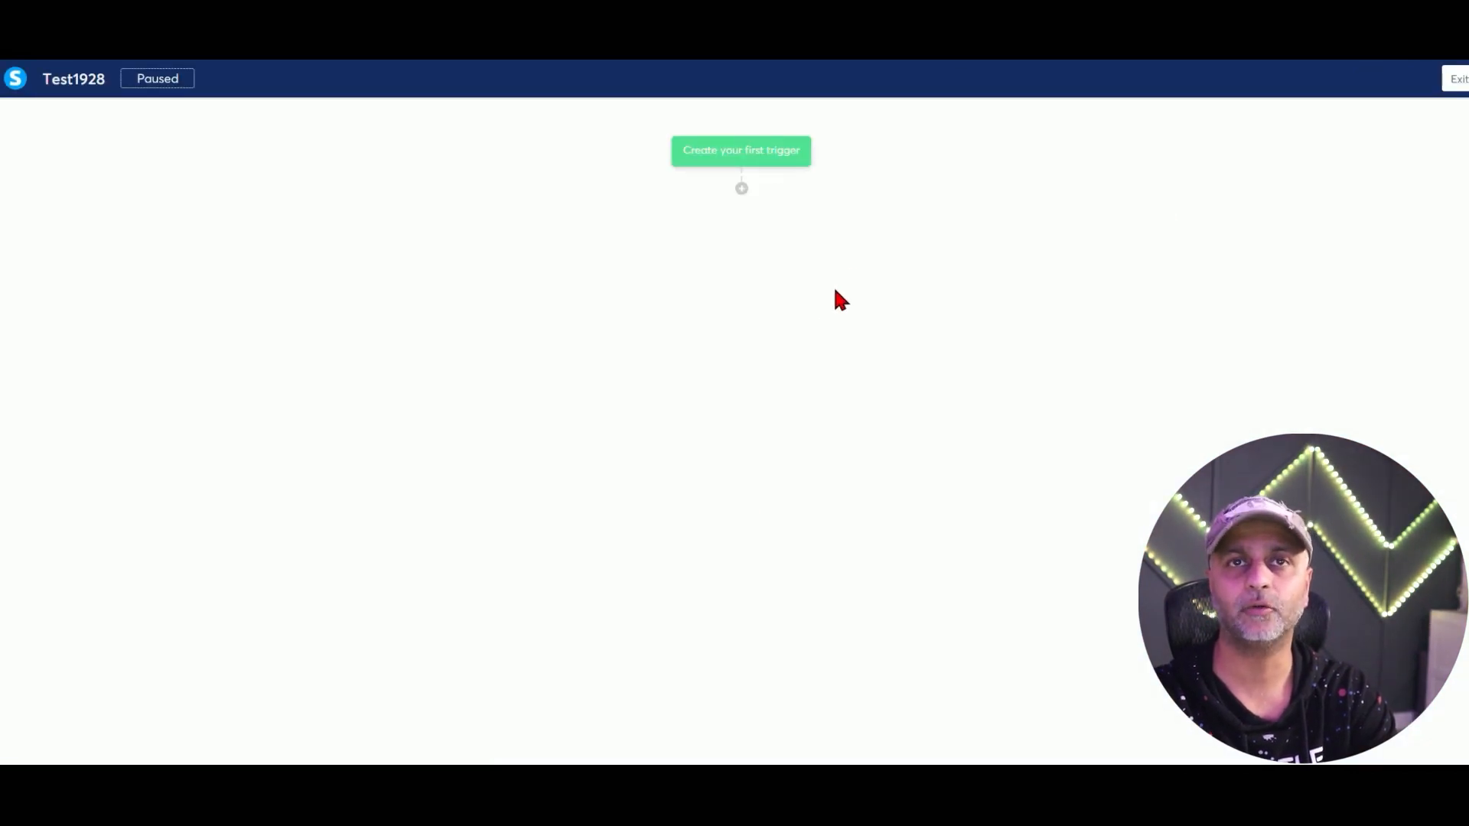
pyautogui.click(757, 153)
pyautogui.click(699, 374)
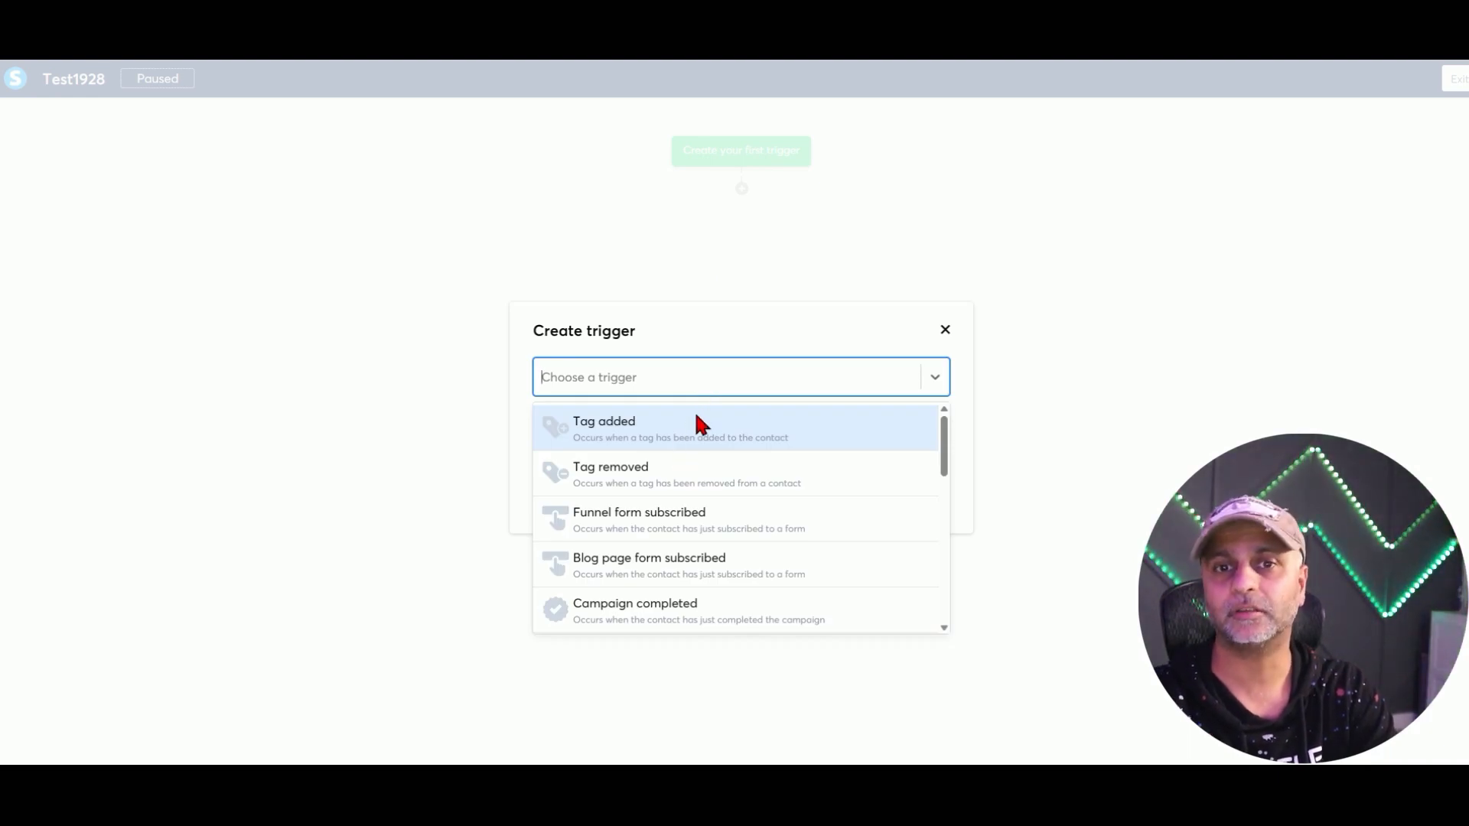
pyautogui.click(696, 415)
pyautogui.click(683, 426)
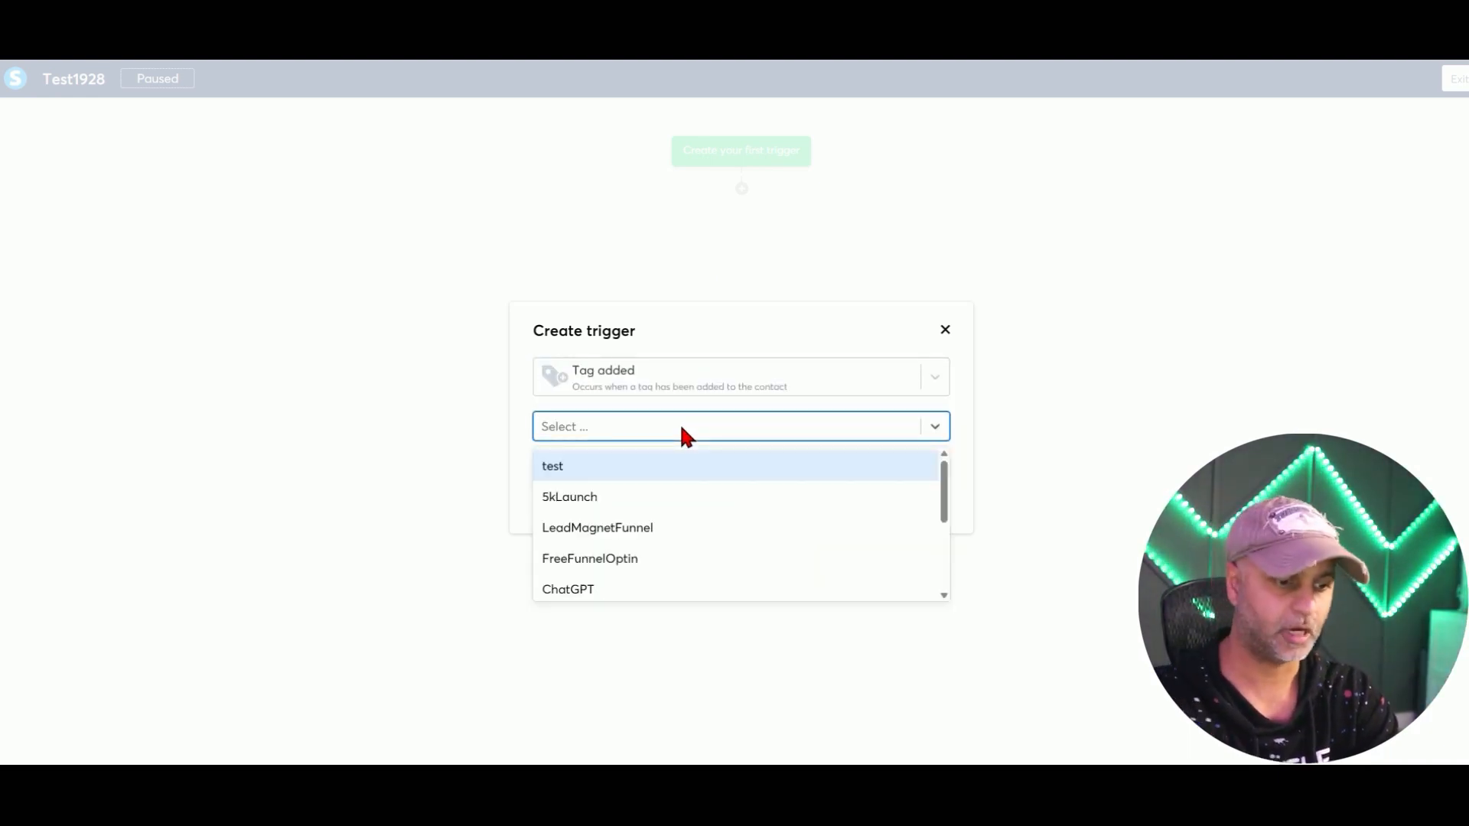
pyautogui.write('pr')
pyautogui.press('Return')
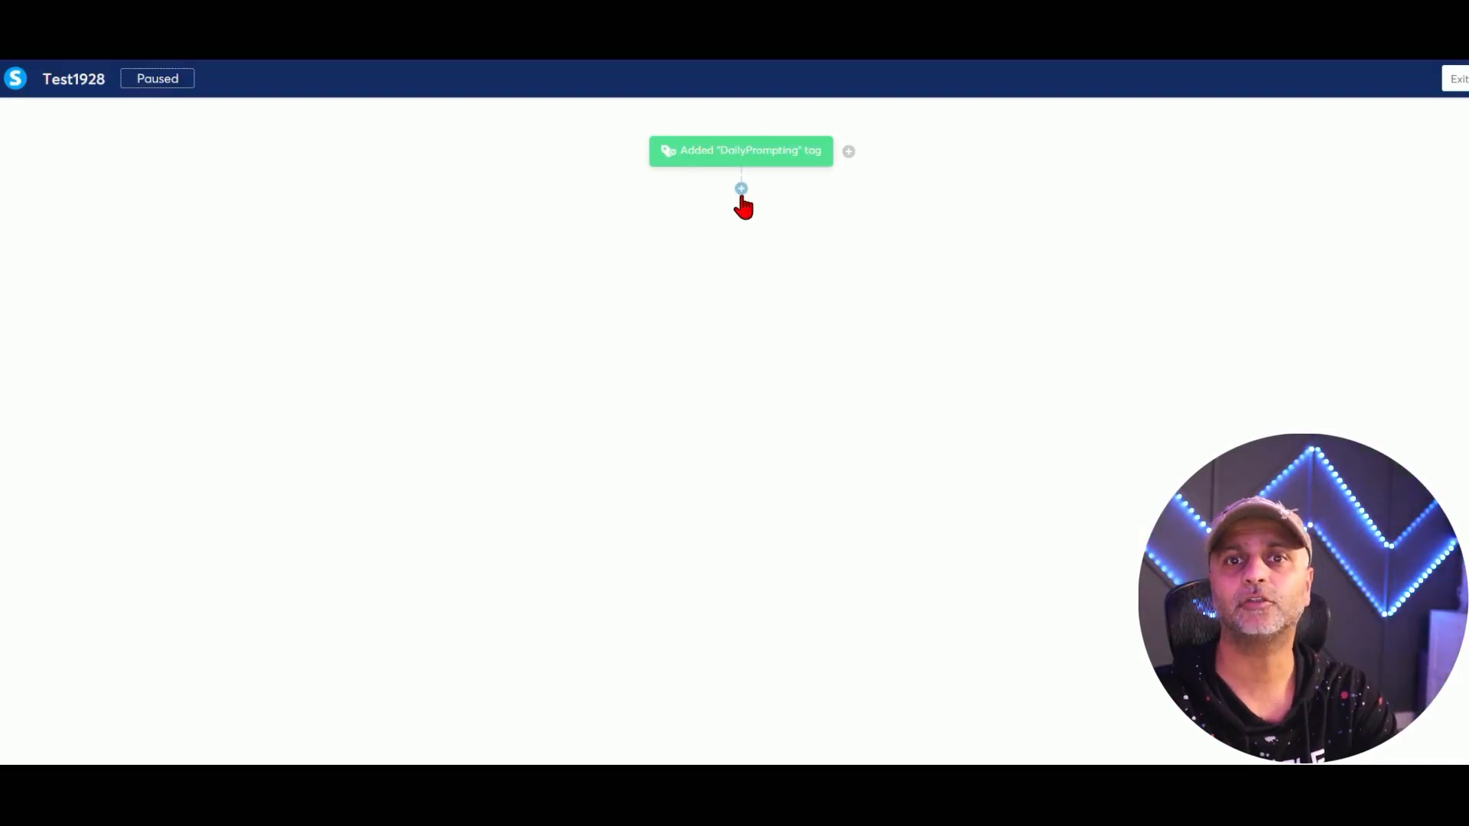
# Add a Send an email action with the Unwrap Your First Daily Prompt email.
pyautogui.click(741, 190)
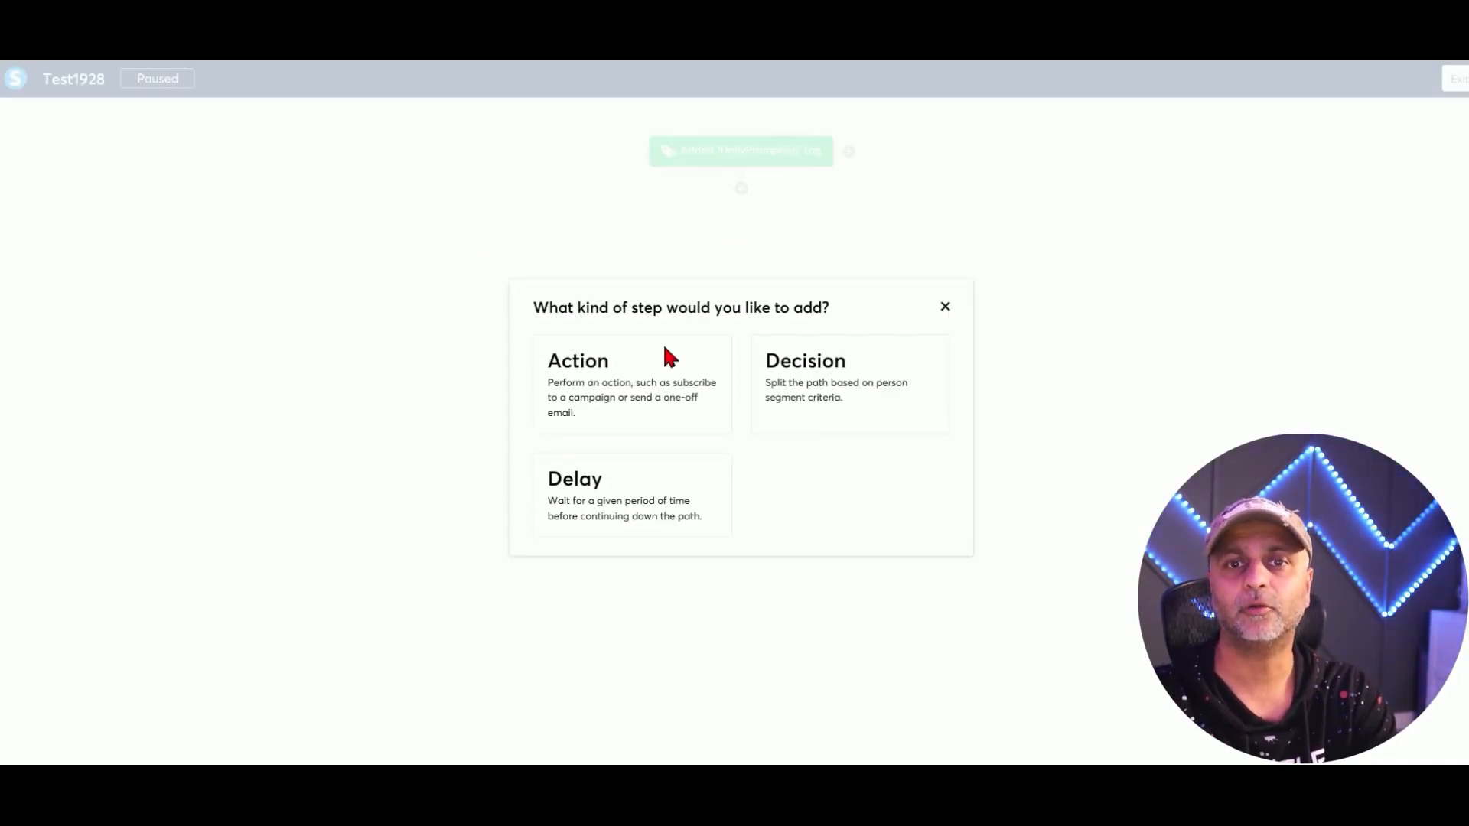
pyautogui.click(666, 387)
pyautogui.click(665, 381)
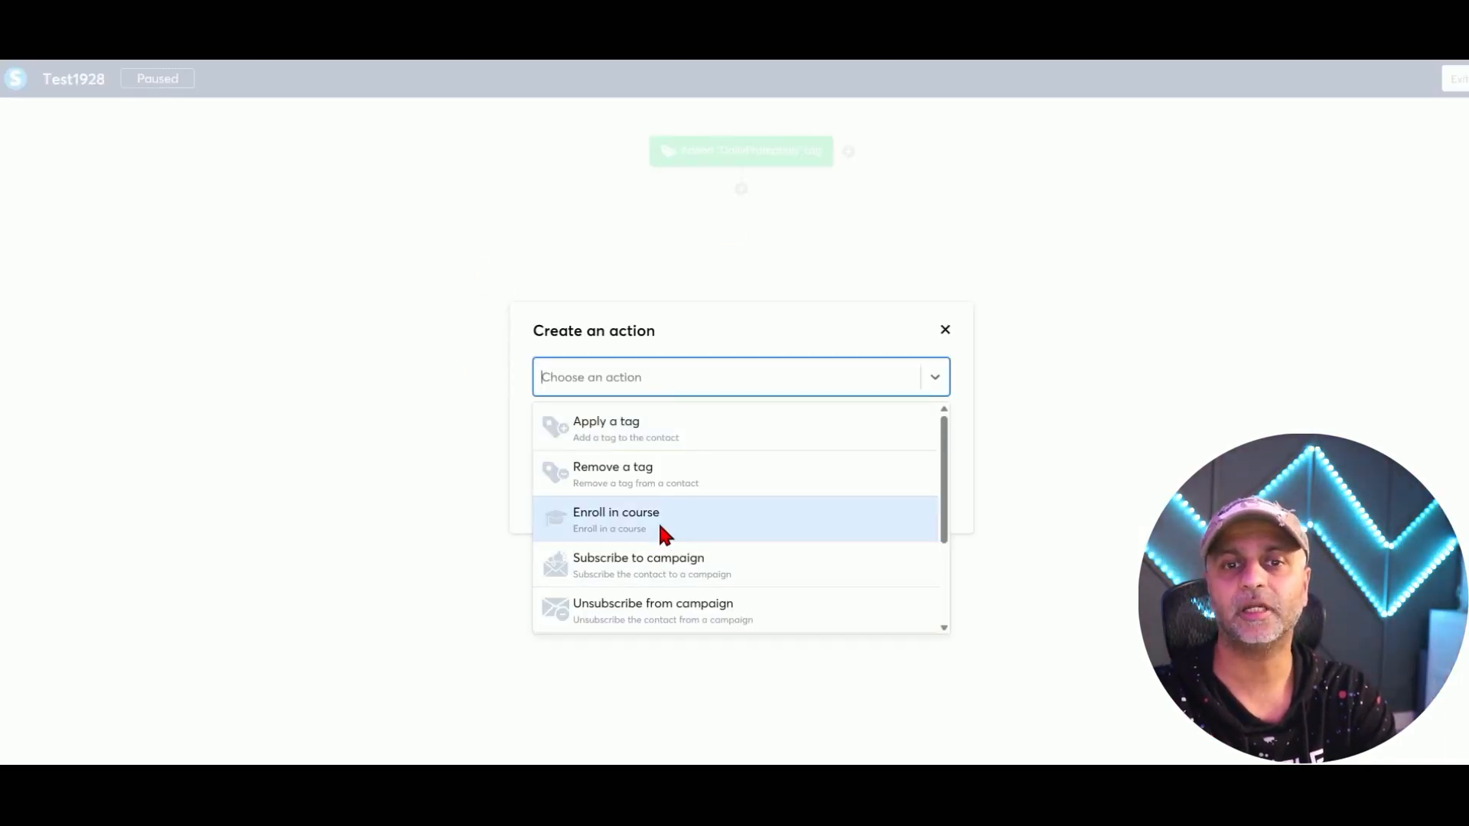
pyautogui.scroll(-3, 658, 528)
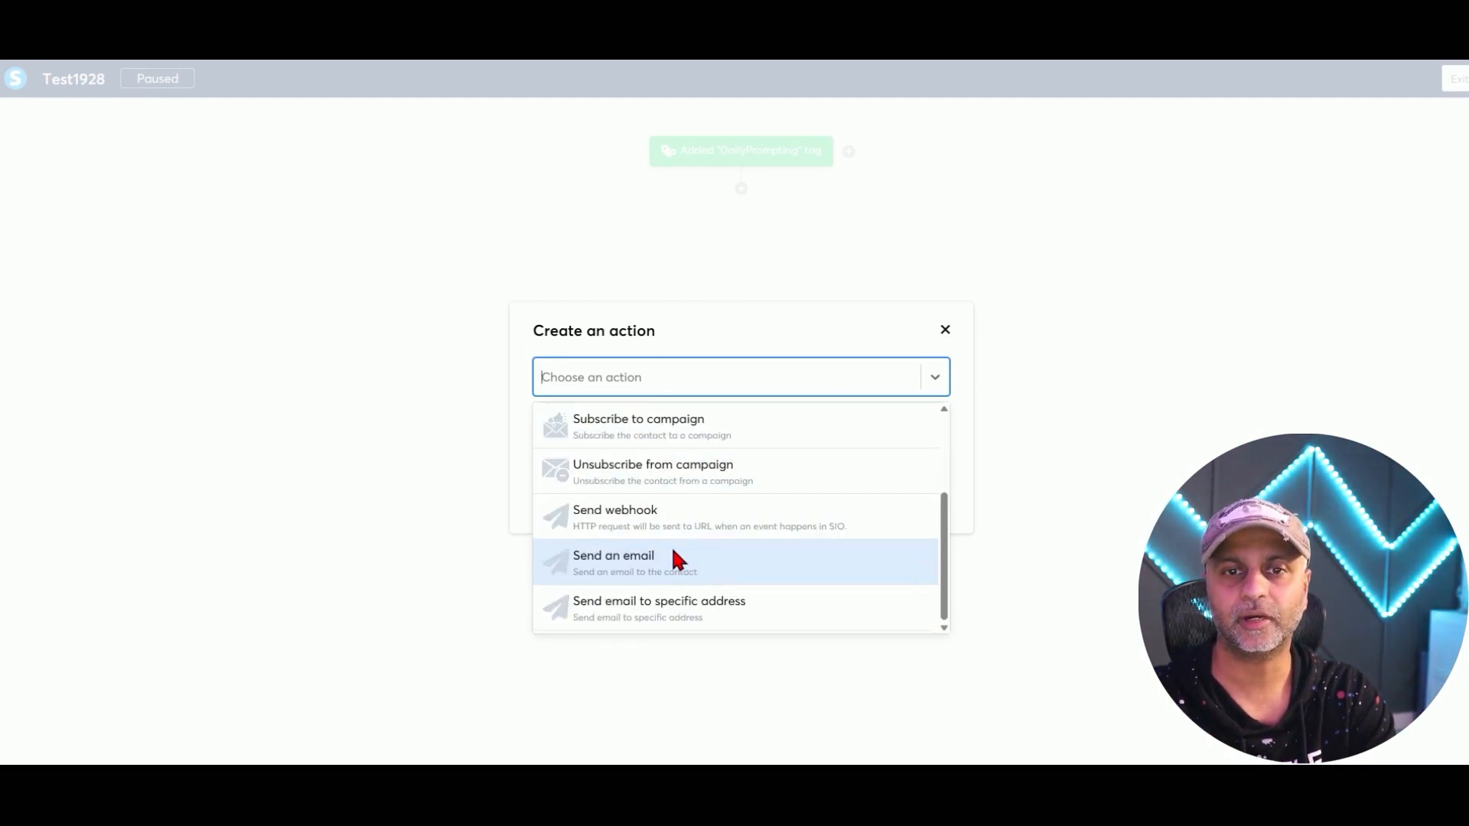
pyautogui.click(673, 557)
pyautogui.click(628, 419)
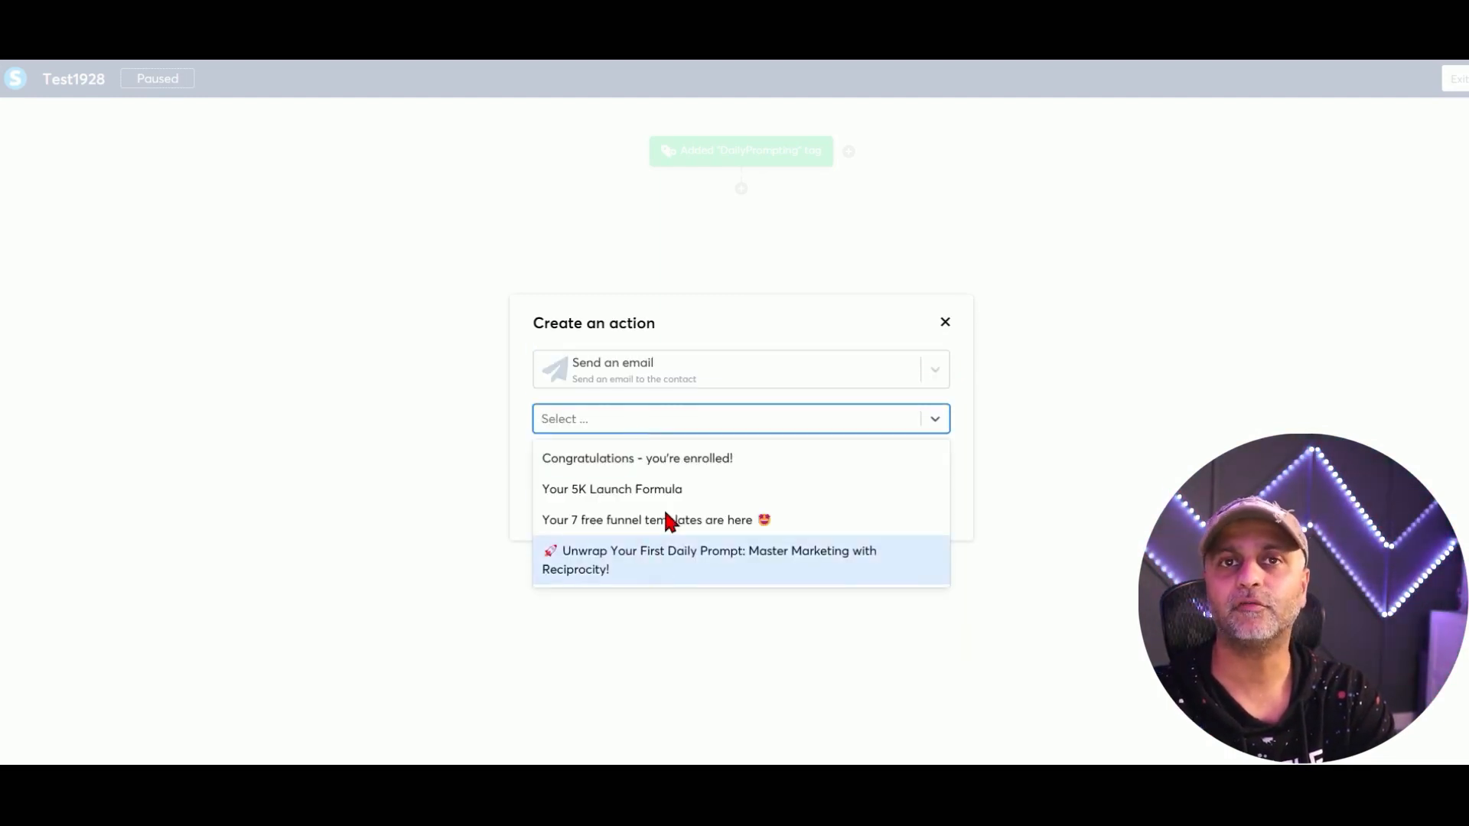
pyautogui.click(724, 391)
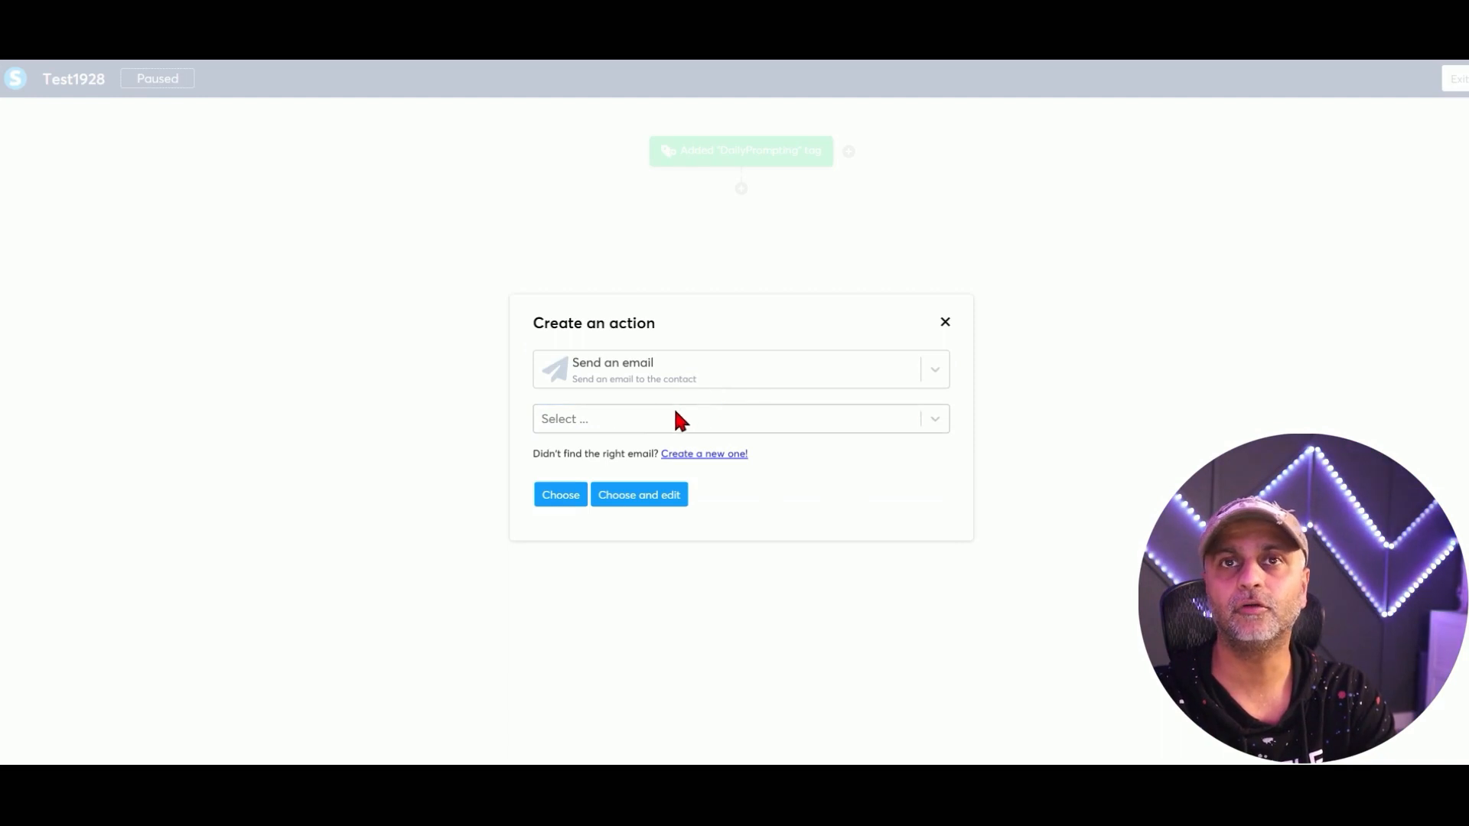
pyautogui.moveTo(540, 452); pyautogui.dragTo(757, 456)
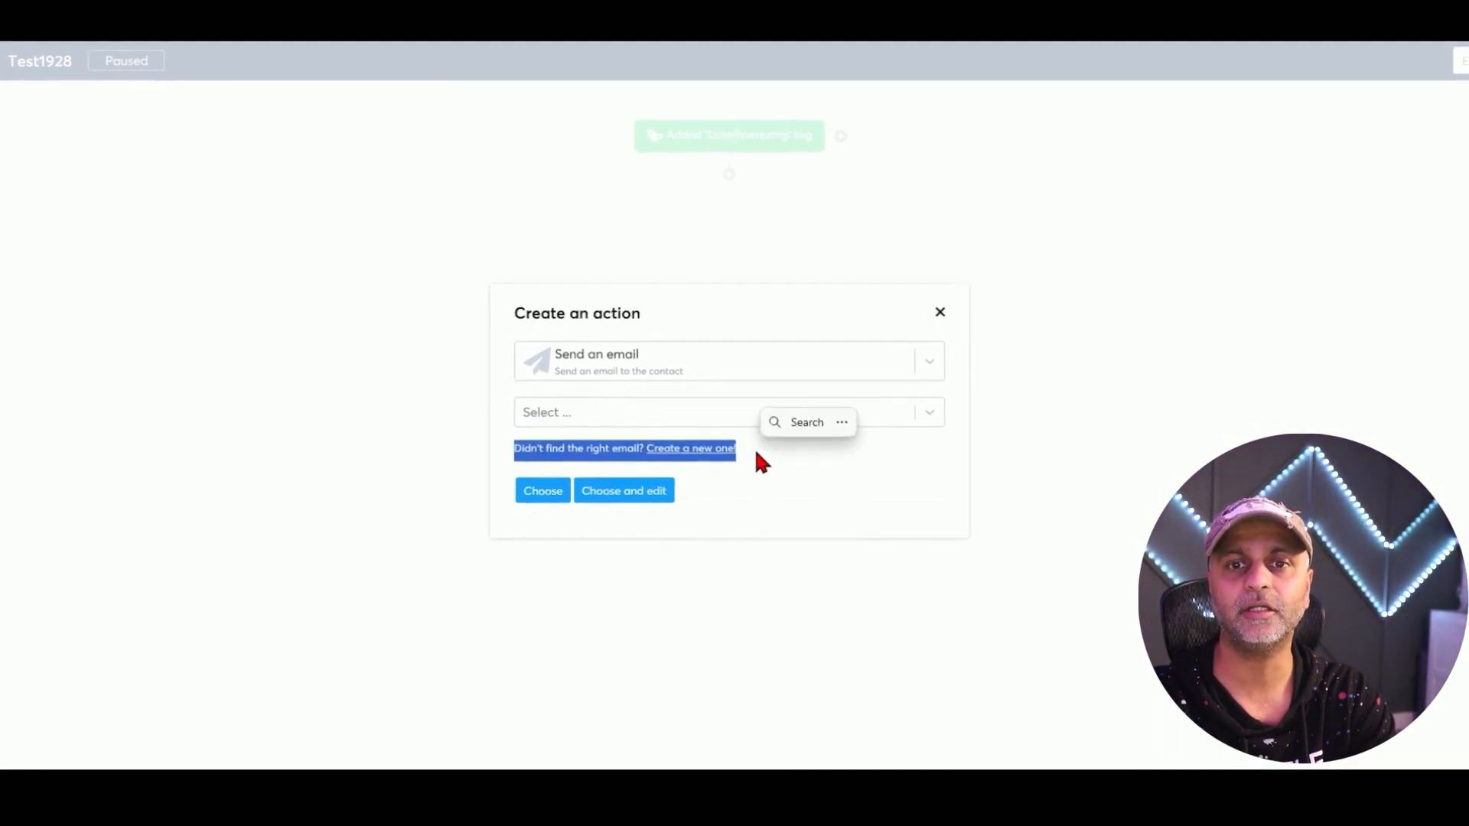
pyautogui.click(762, 463)
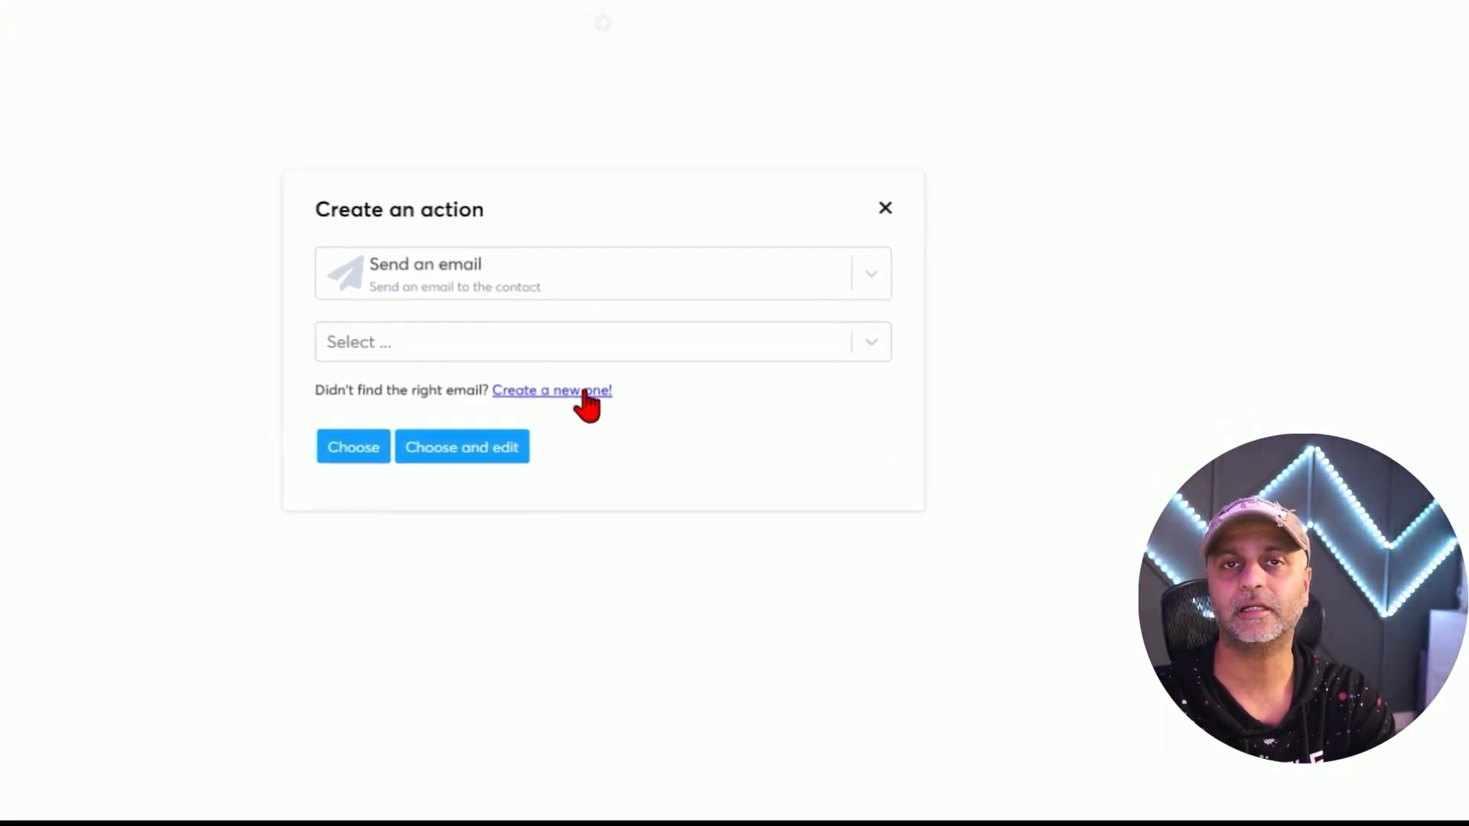
pyautogui.click(452, 348)
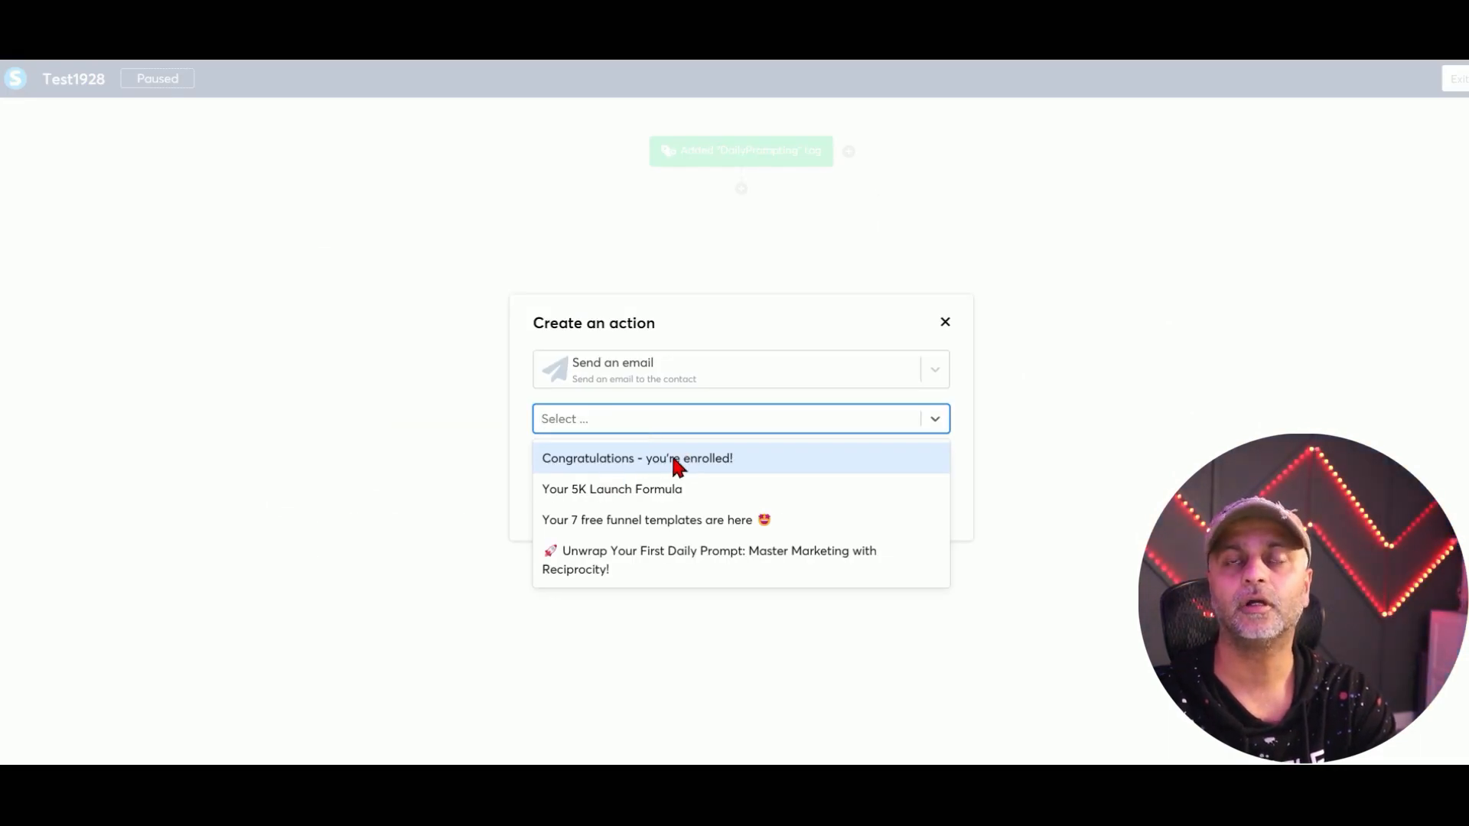
pyautogui.click(671, 563)
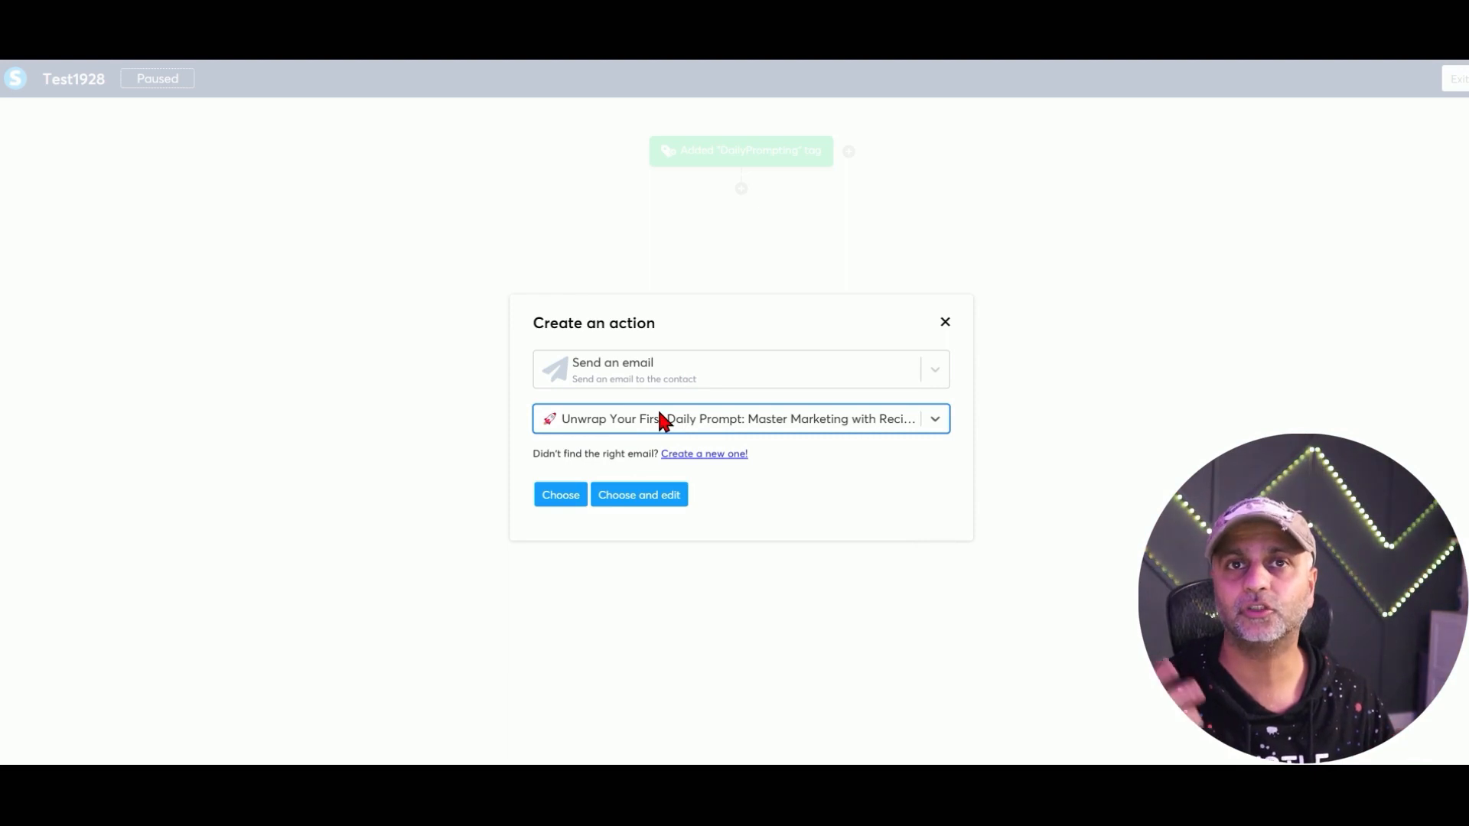
pyautogui.click(566, 505)
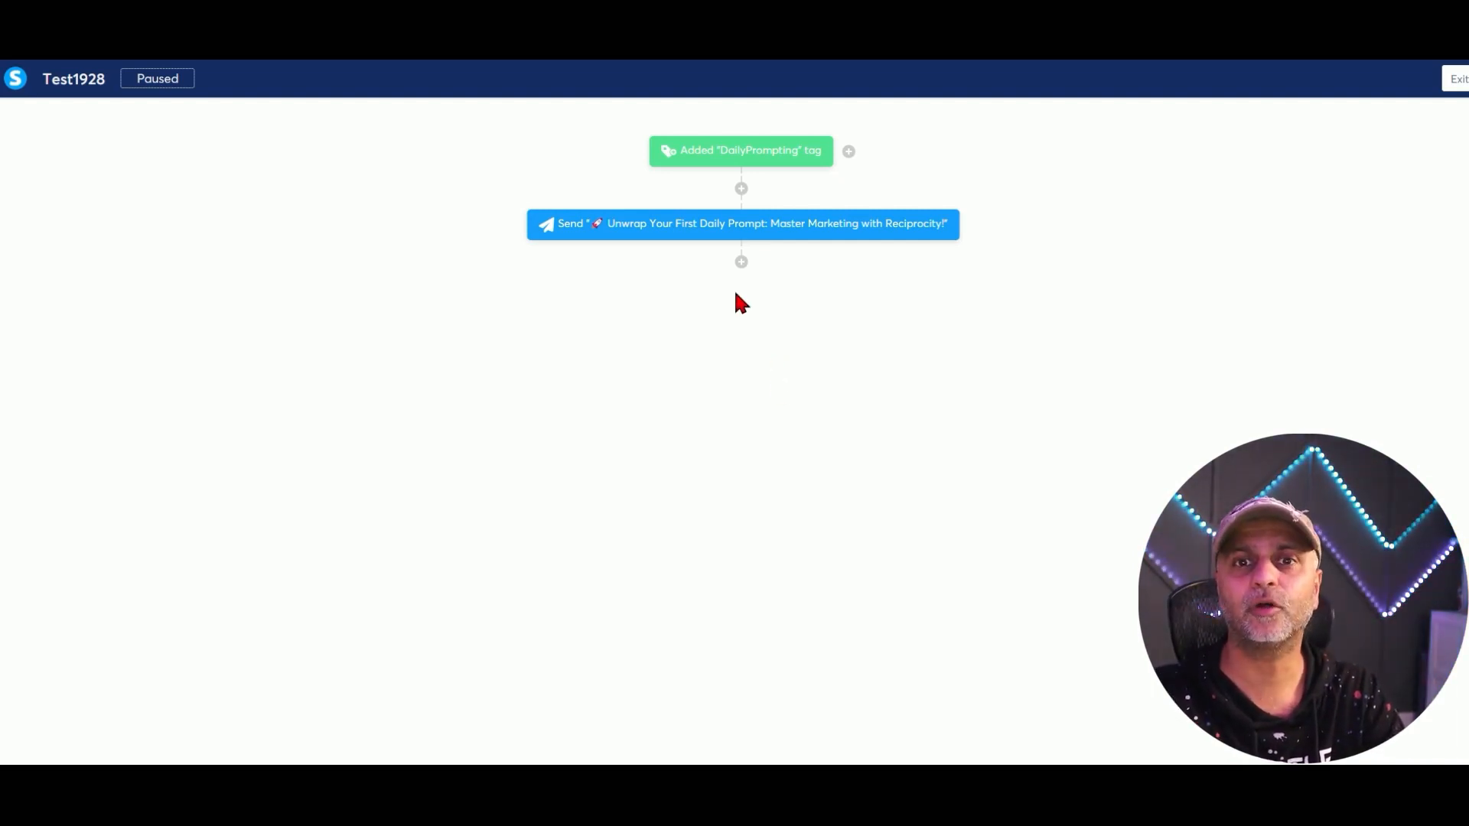
pyautogui.click(741, 262)
# Add a one-day wait after the first email.
pyautogui.click(646, 533)
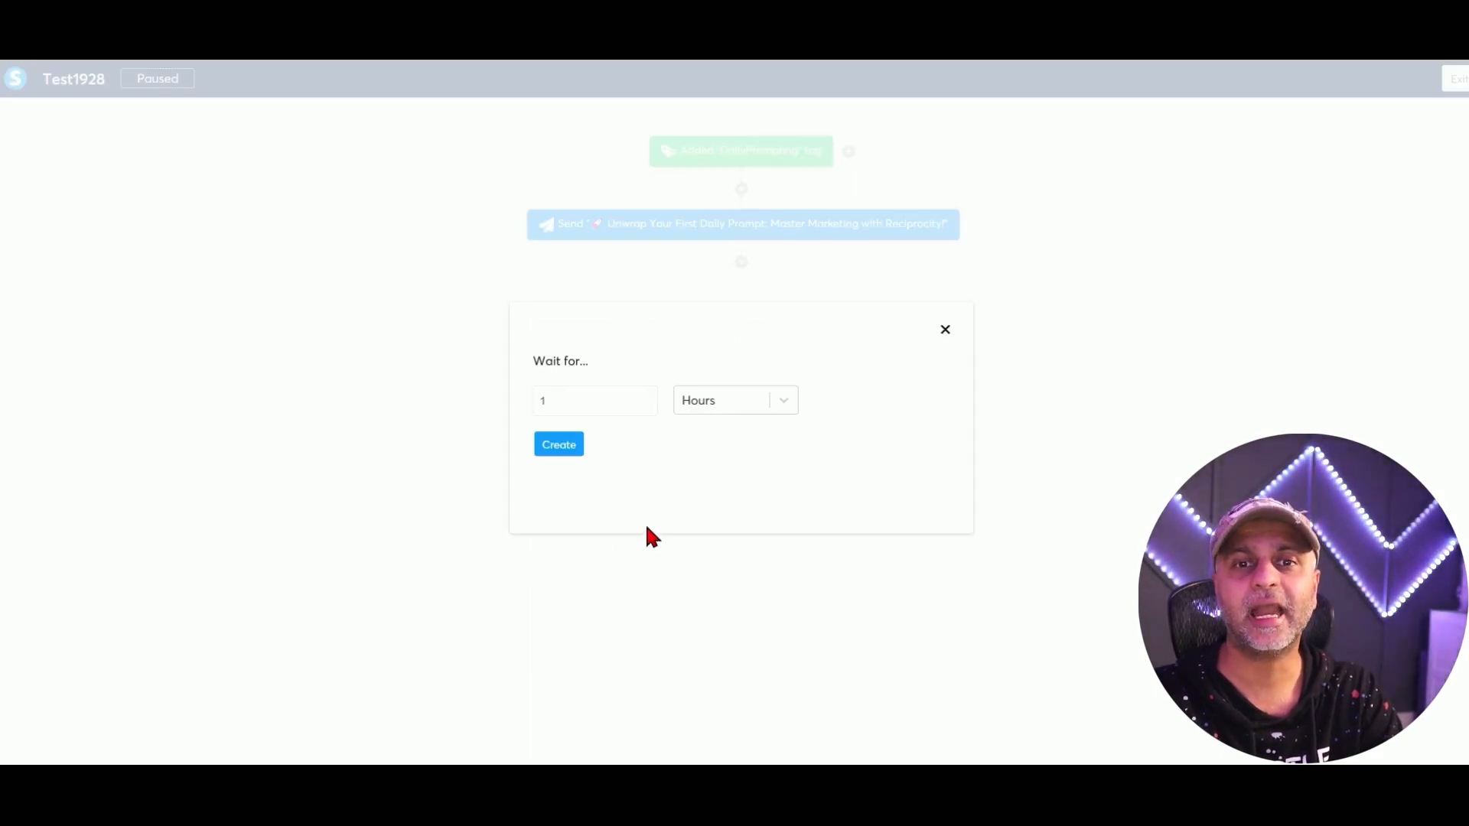
pyautogui.click(702, 401)
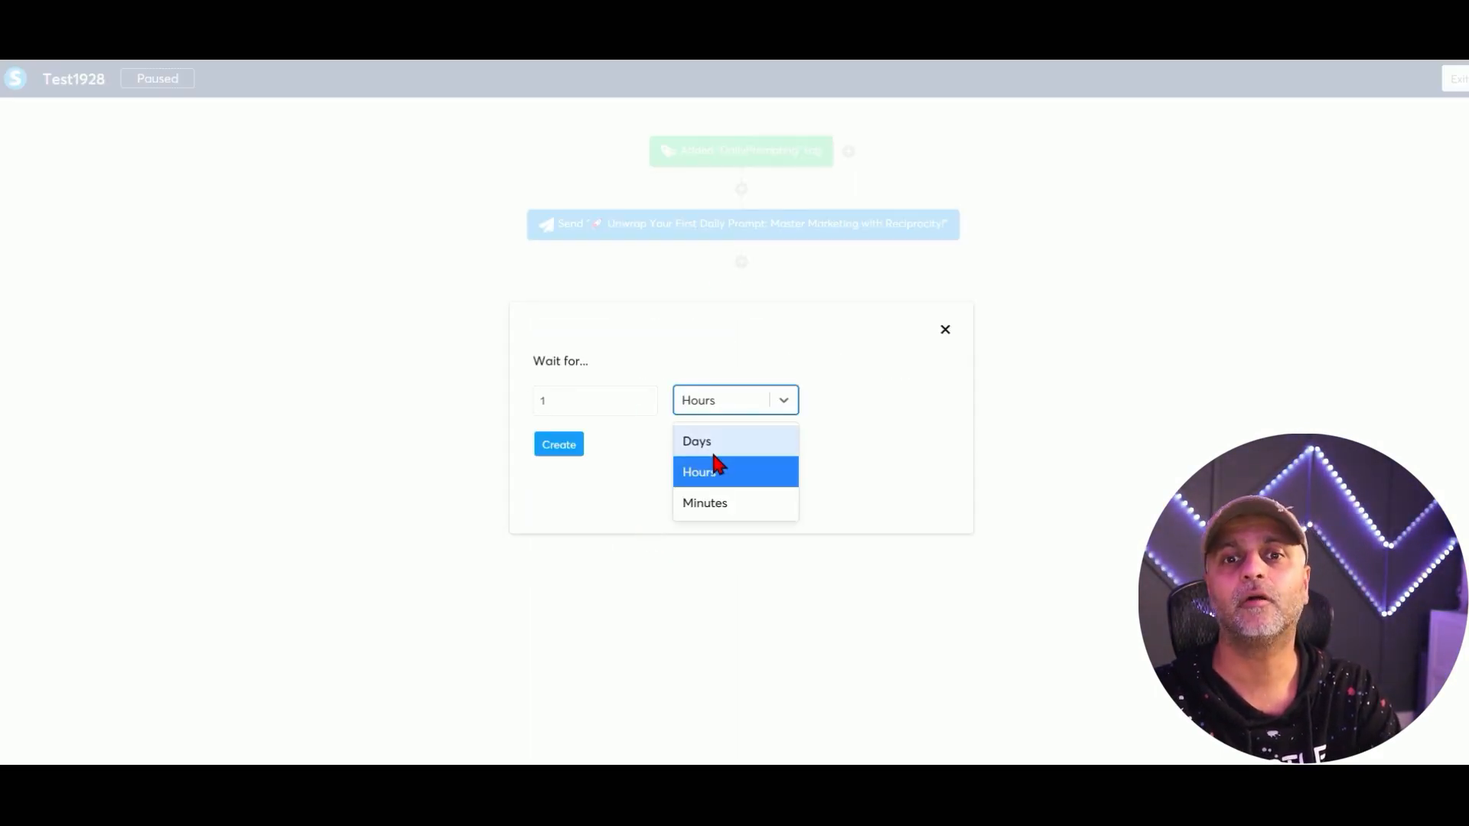
pyautogui.click(700, 442)
pyautogui.click(557, 445)
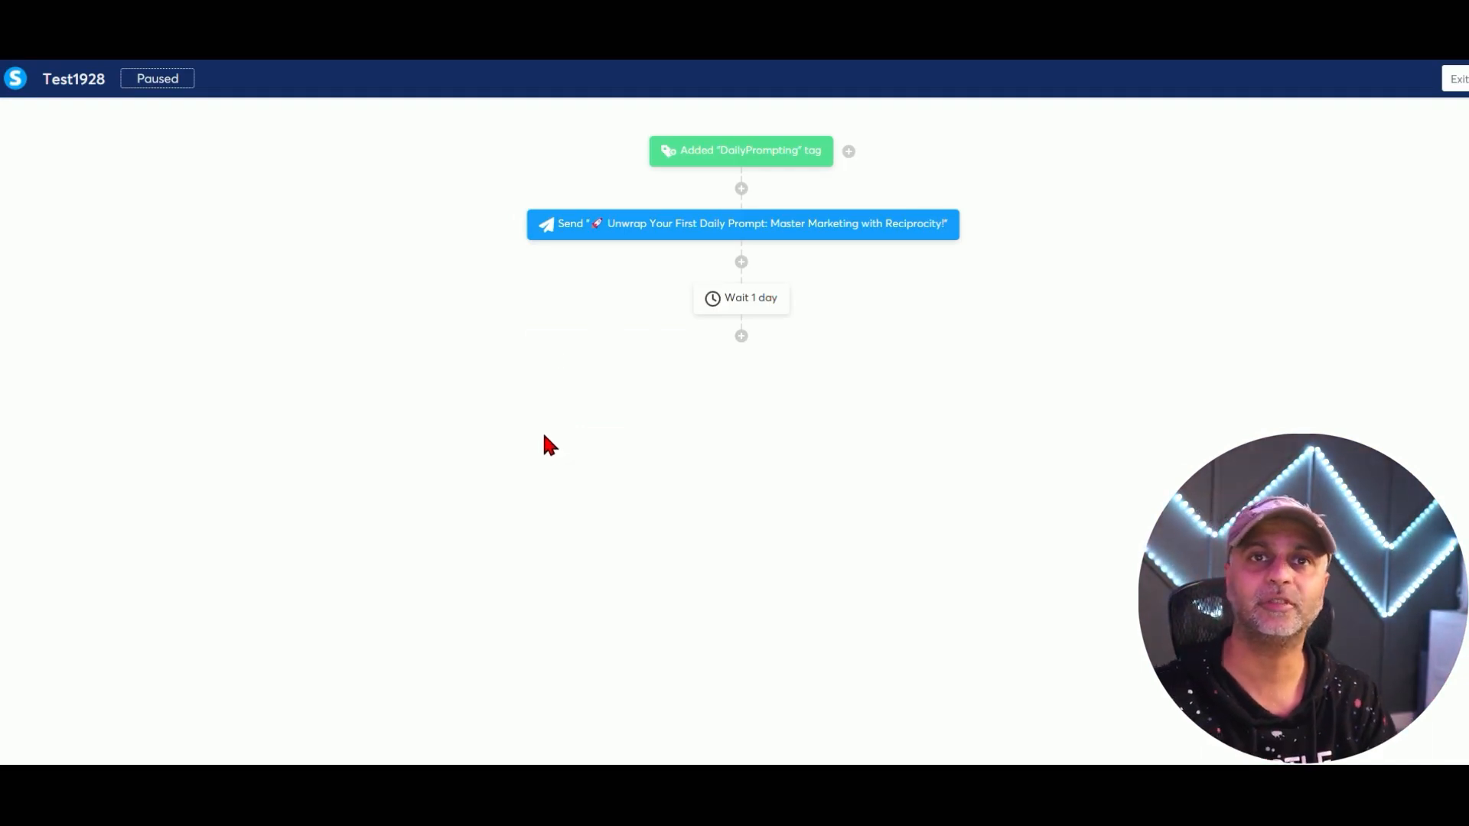
# Add an action step sending the Your 5K Launch Formula email.
pyautogui.click(740, 336)
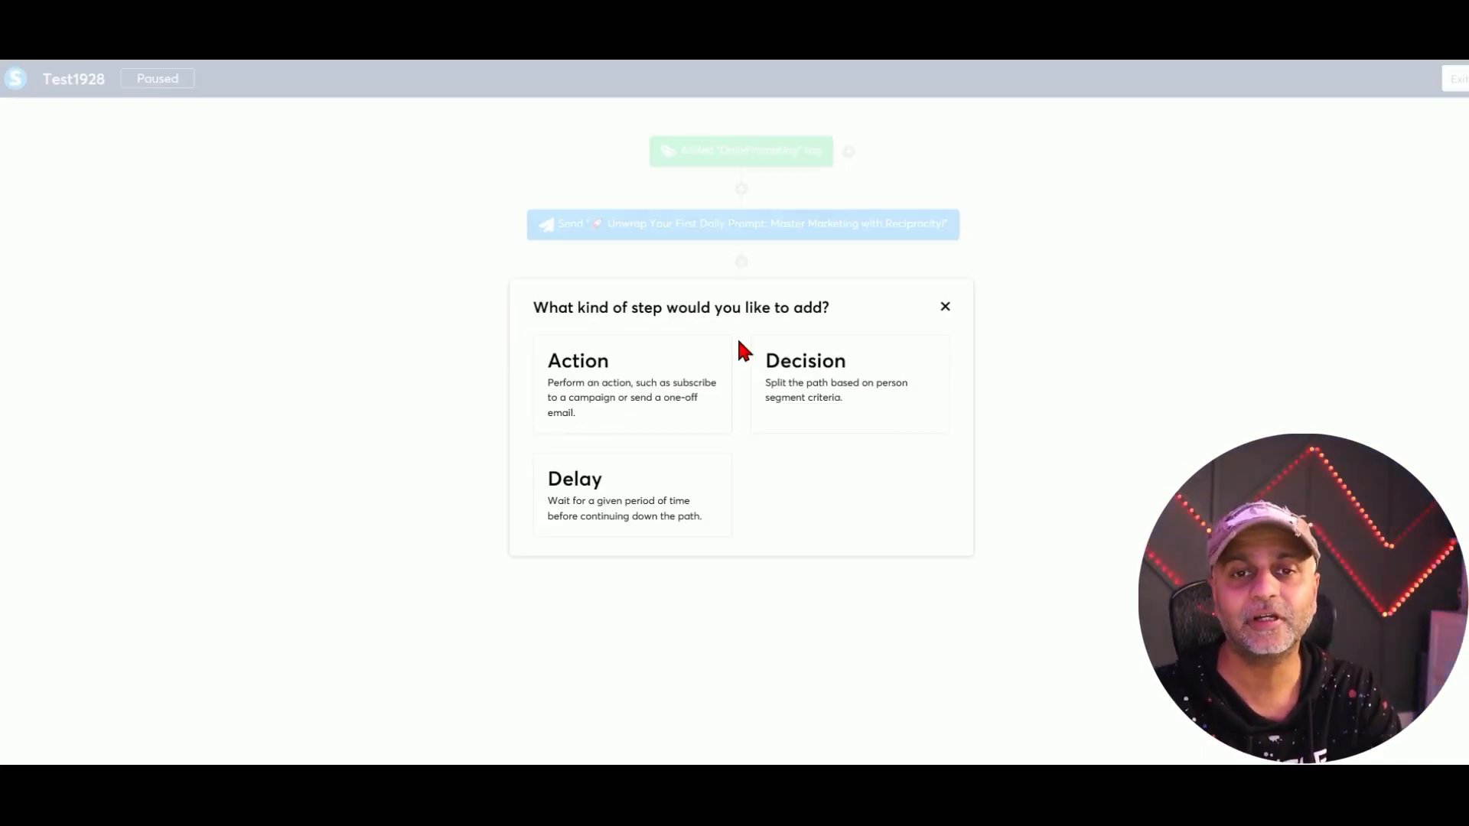
pyautogui.click(622, 378)
pyautogui.click(625, 385)
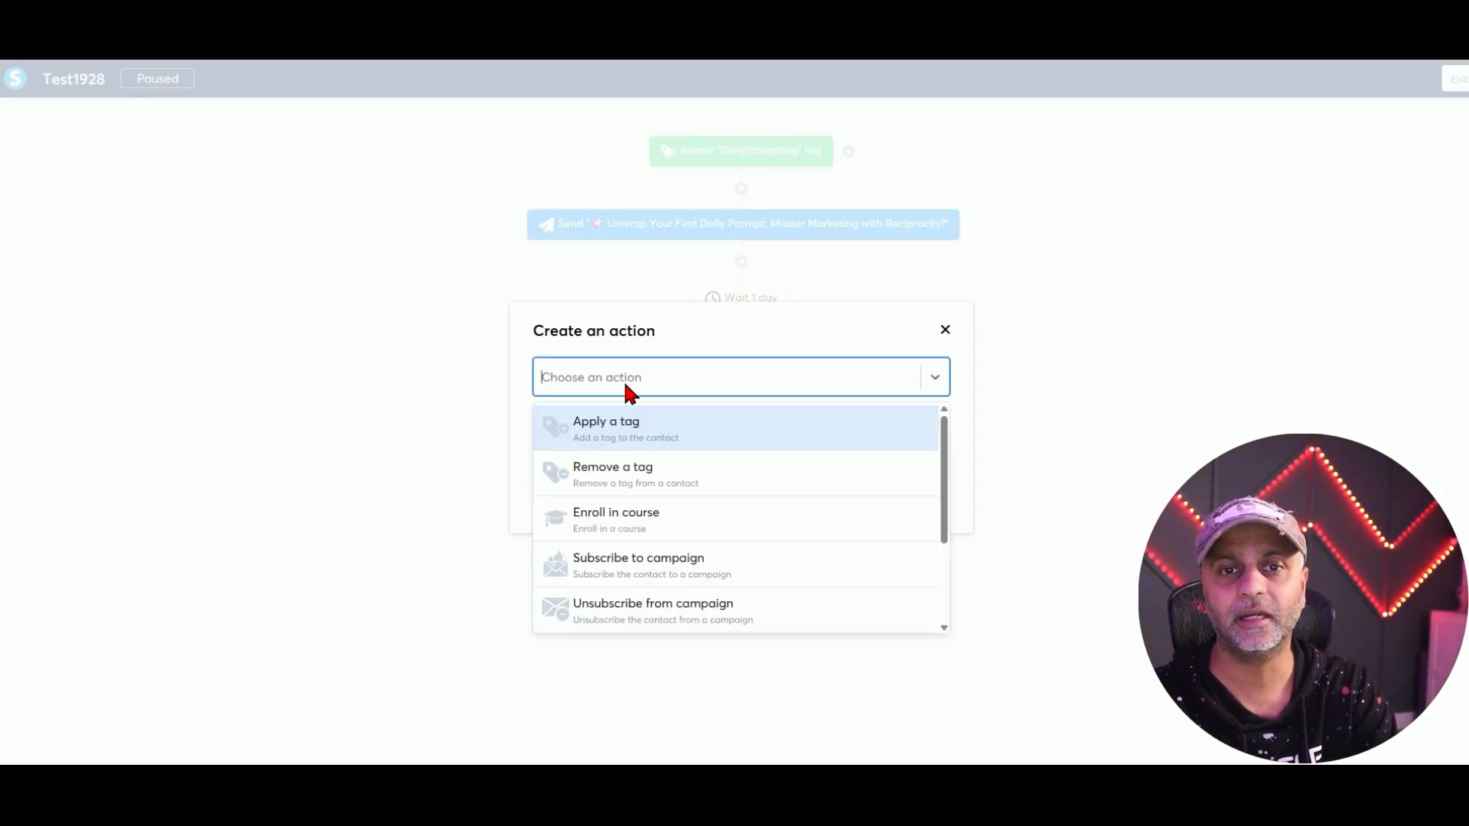
pyautogui.scroll(-3, 640, 551)
pyautogui.click(647, 564)
pyautogui.click(655, 419)
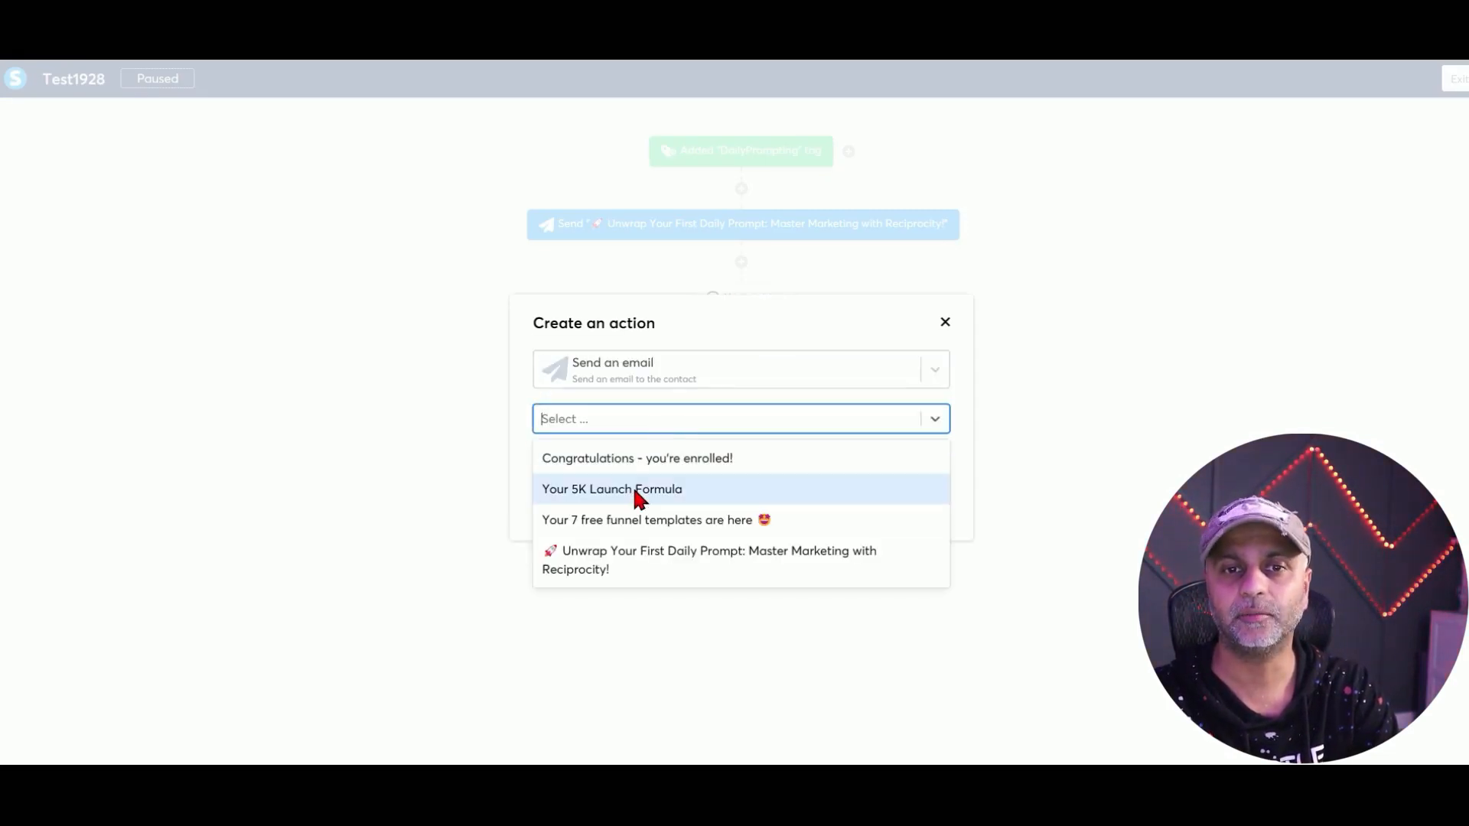
pyautogui.click(635, 488)
pyautogui.click(559, 500)
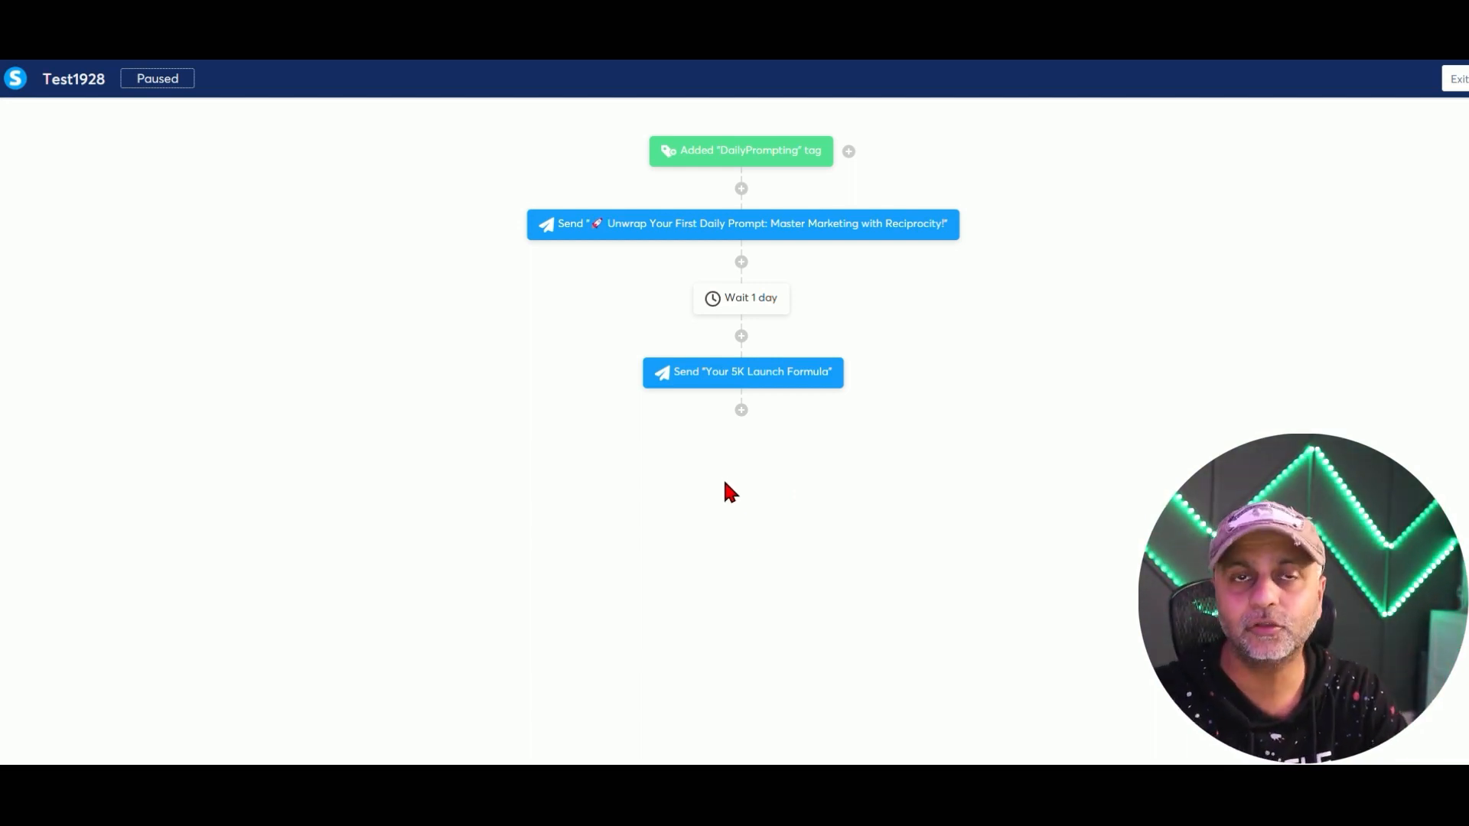
# Add a second one-day wait after the 5K Launch Formula email.
pyautogui.click(741, 409)
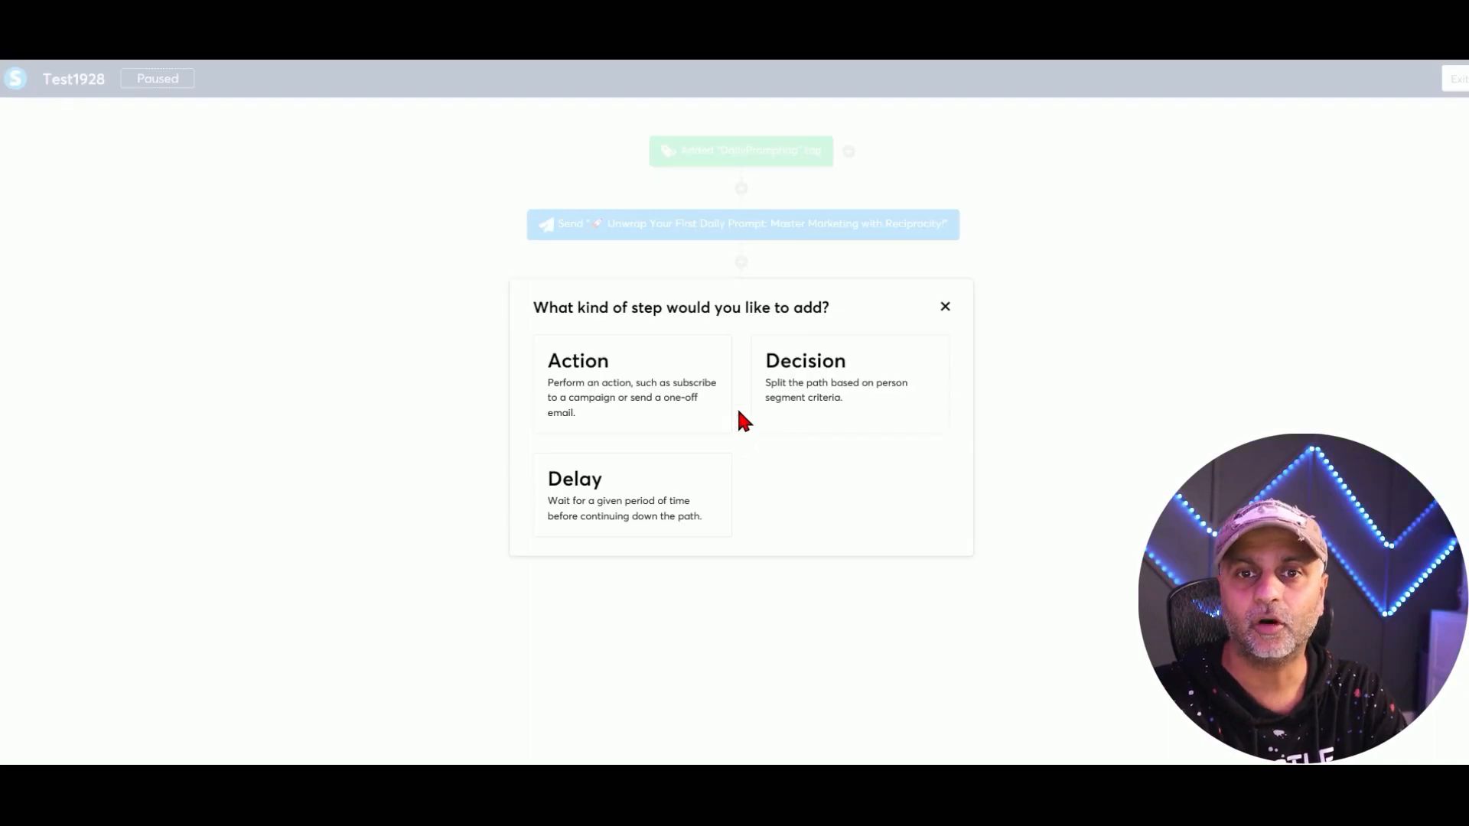
pyautogui.click(832, 397)
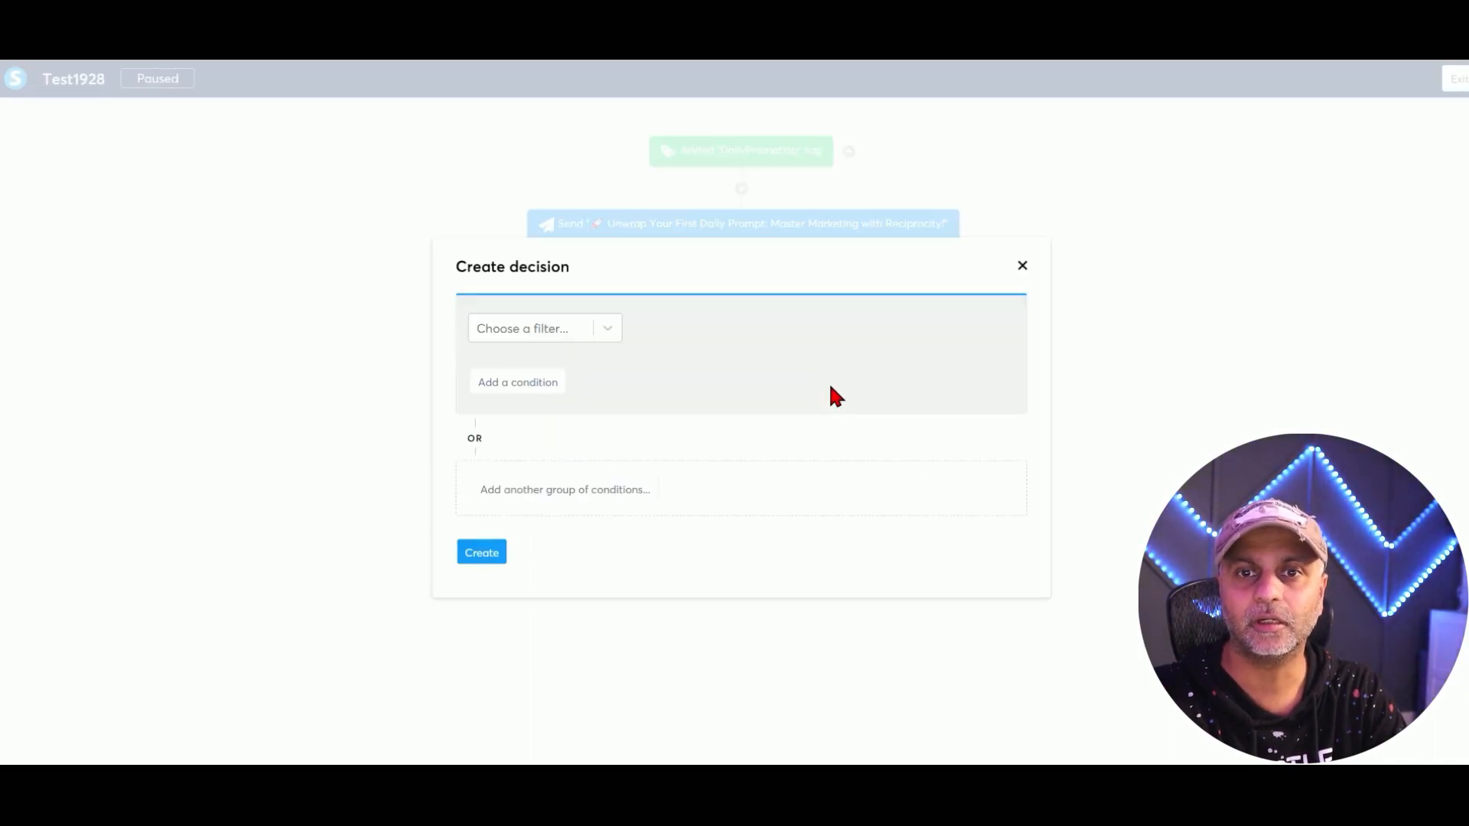
pyautogui.click(1023, 268)
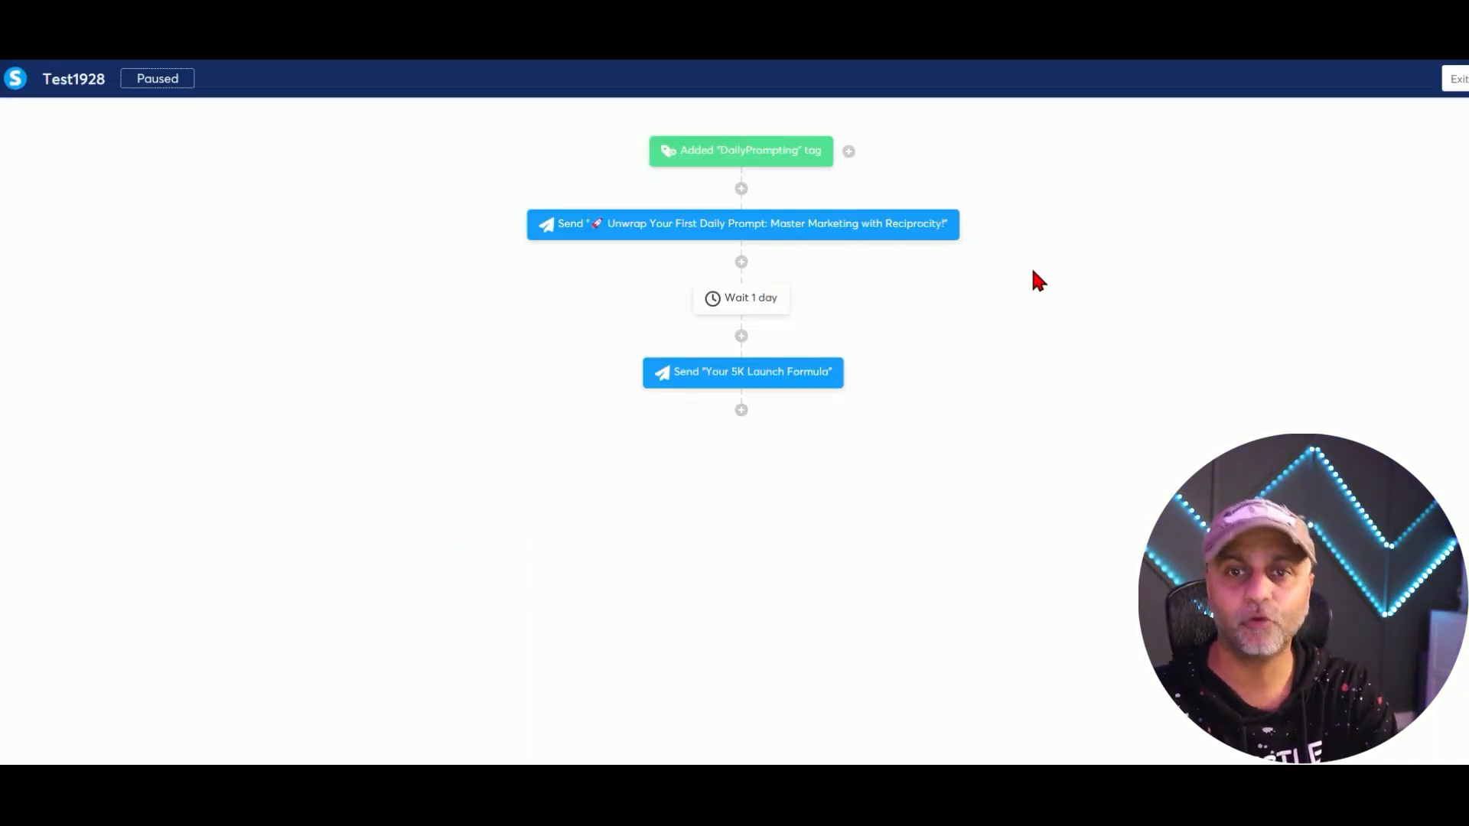
pyautogui.click(741, 411)
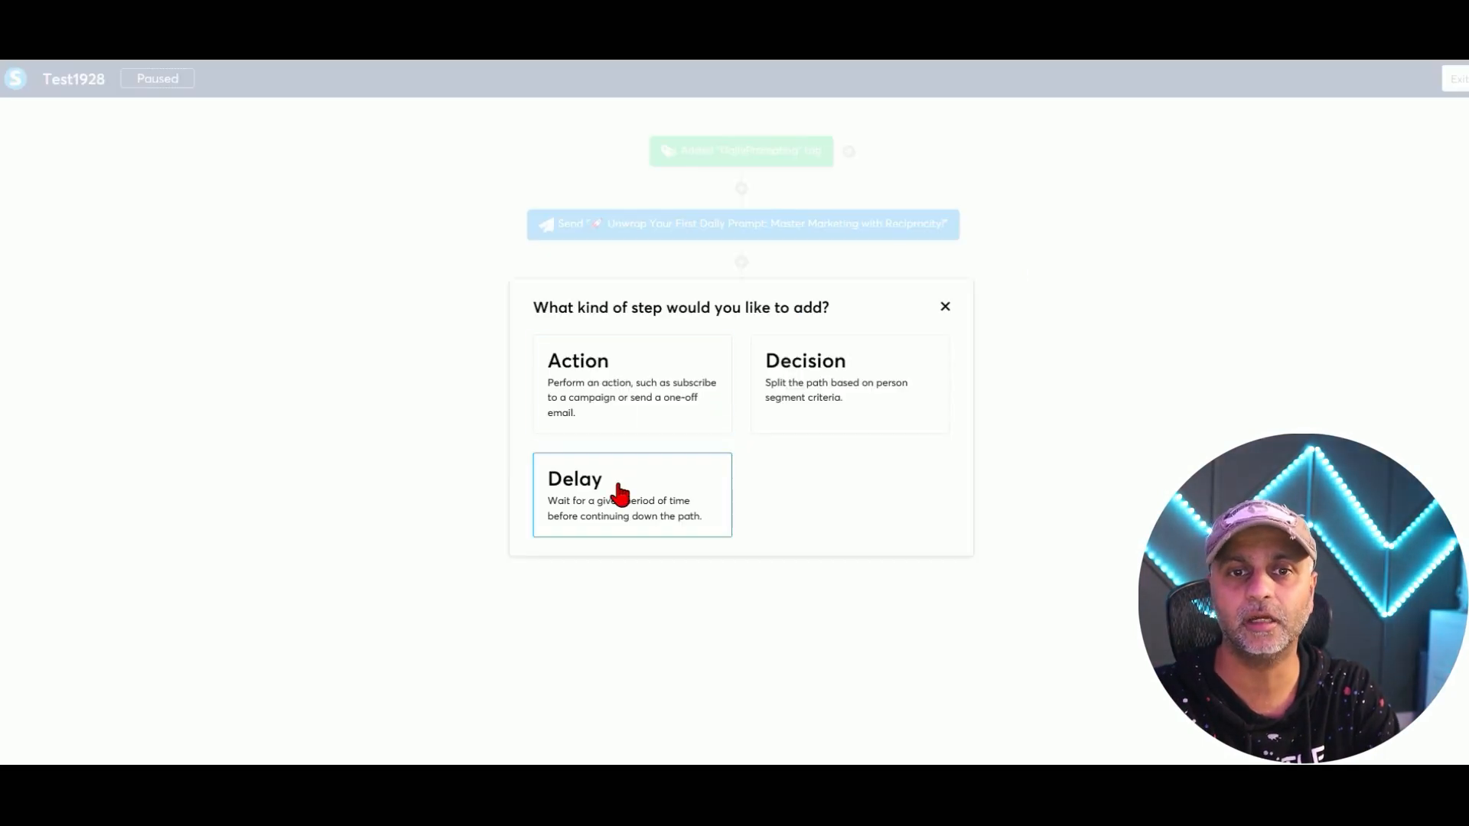
pyautogui.click(617, 492)
pyautogui.click(725, 406)
pyautogui.click(715, 443)
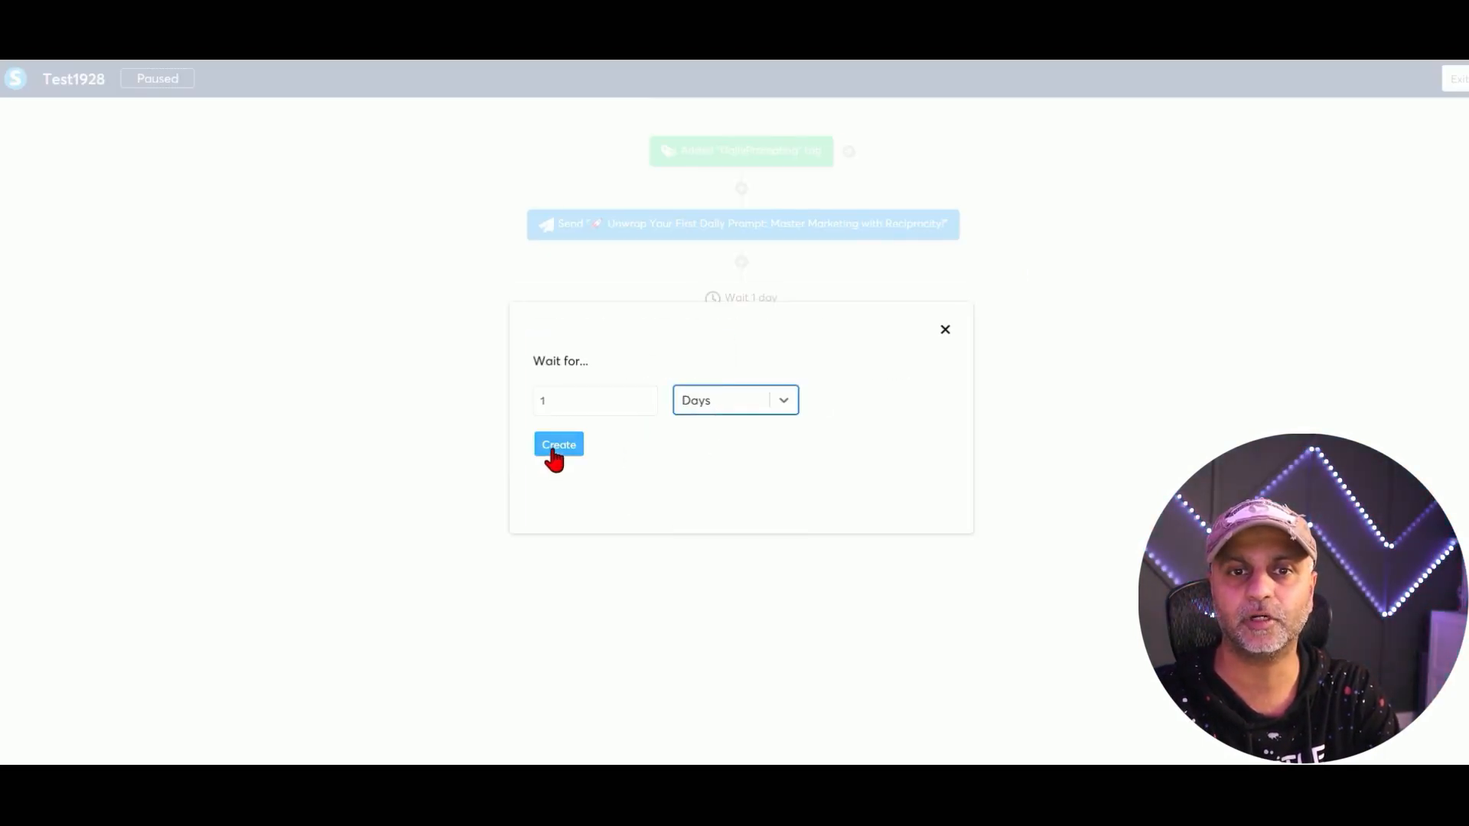
pyautogui.click(557, 449)
# Begin a decision step after the second wait and view its filter options.
pyautogui.click(742, 485)
pyautogui.click(811, 379)
pyautogui.click(594, 331)
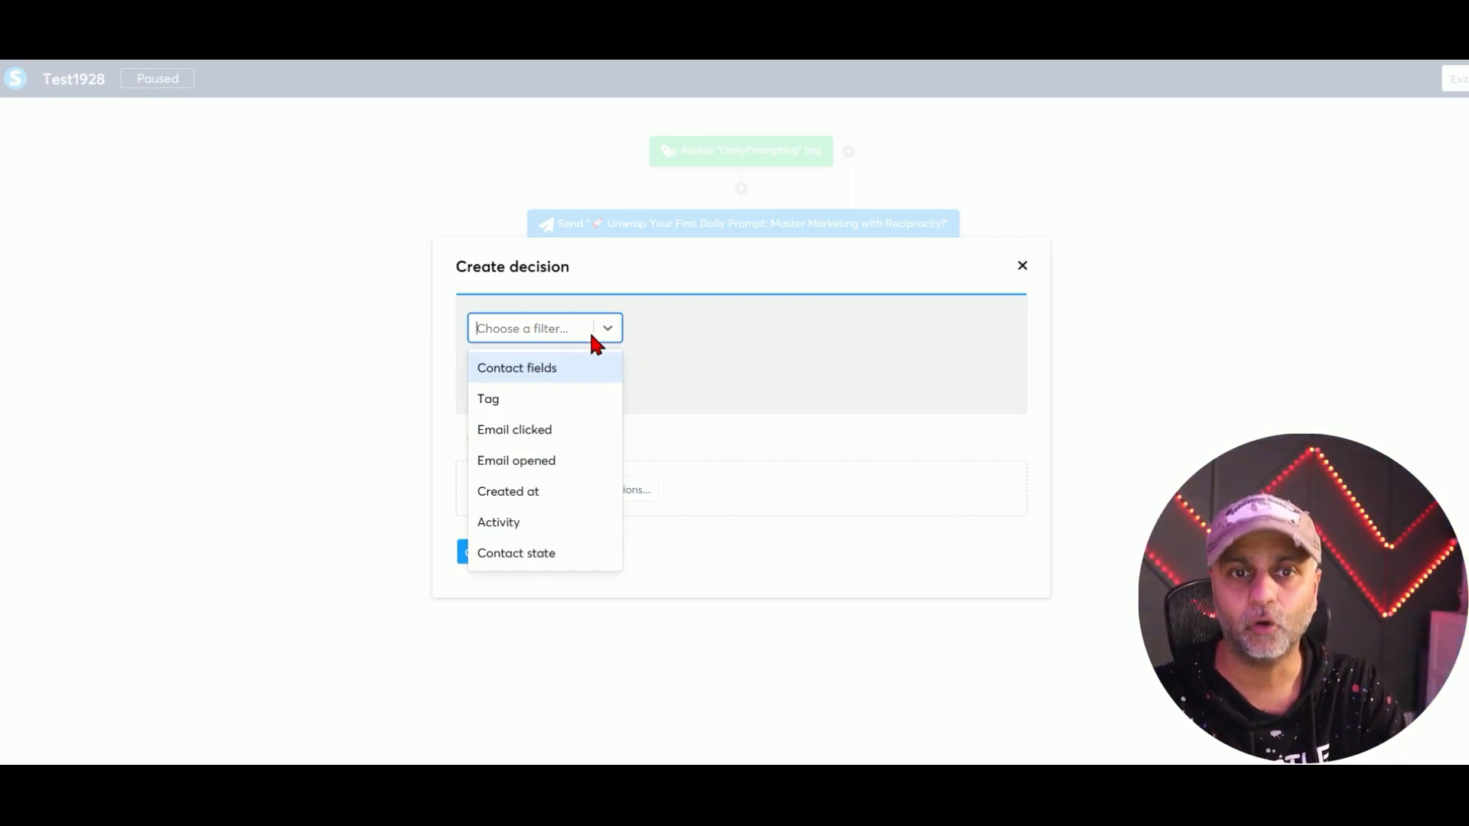
# Create an Email opened decision that checks the Your 5K Launch Formula email, with Yes/No branches.
pyautogui.click(570, 460)
pyautogui.click(870, 329)
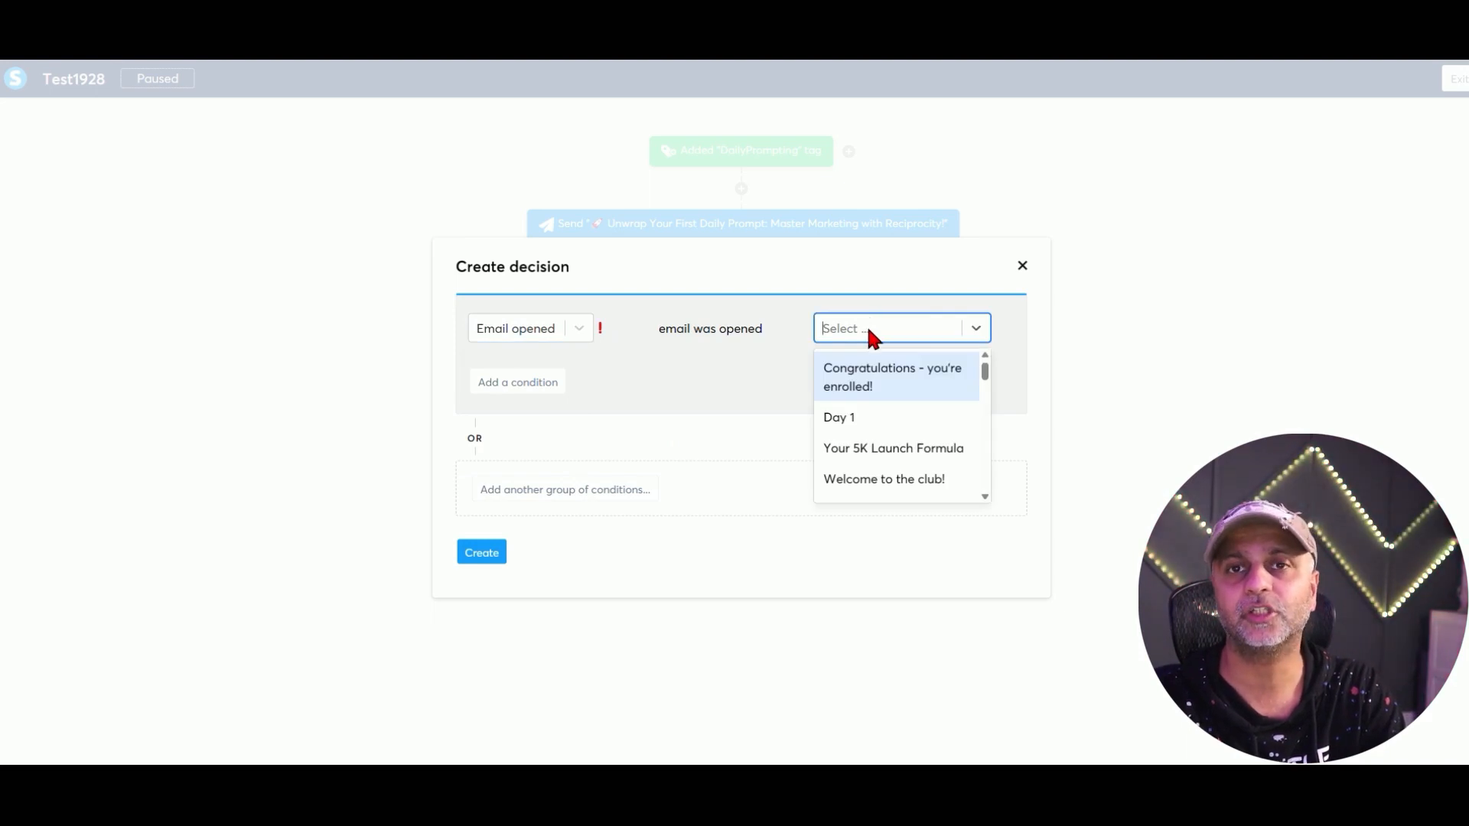
pyautogui.scroll(-1, 880, 382)
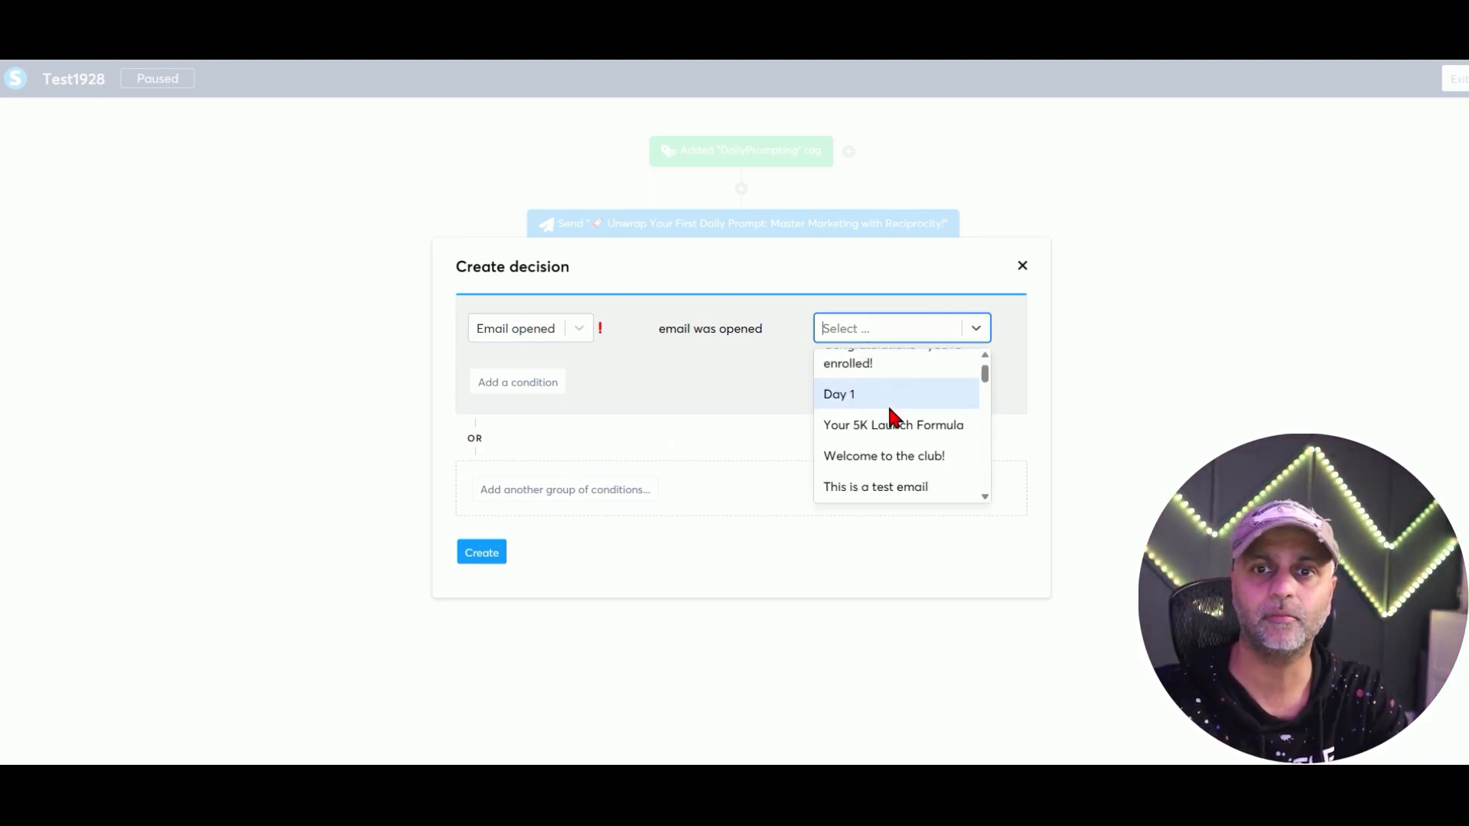
pyautogui.click(899, 423)
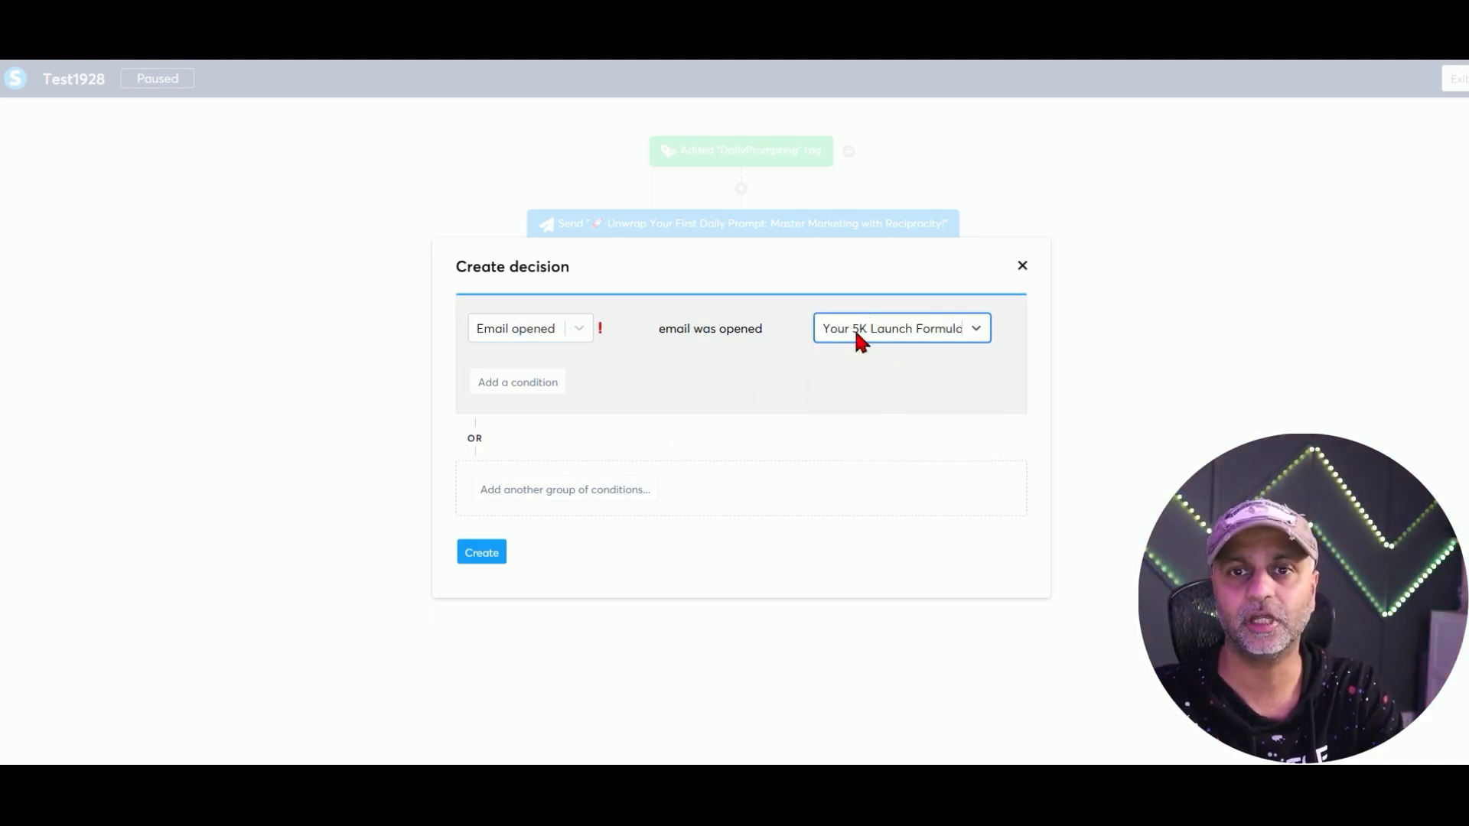
pyautogui.click(541, 489)
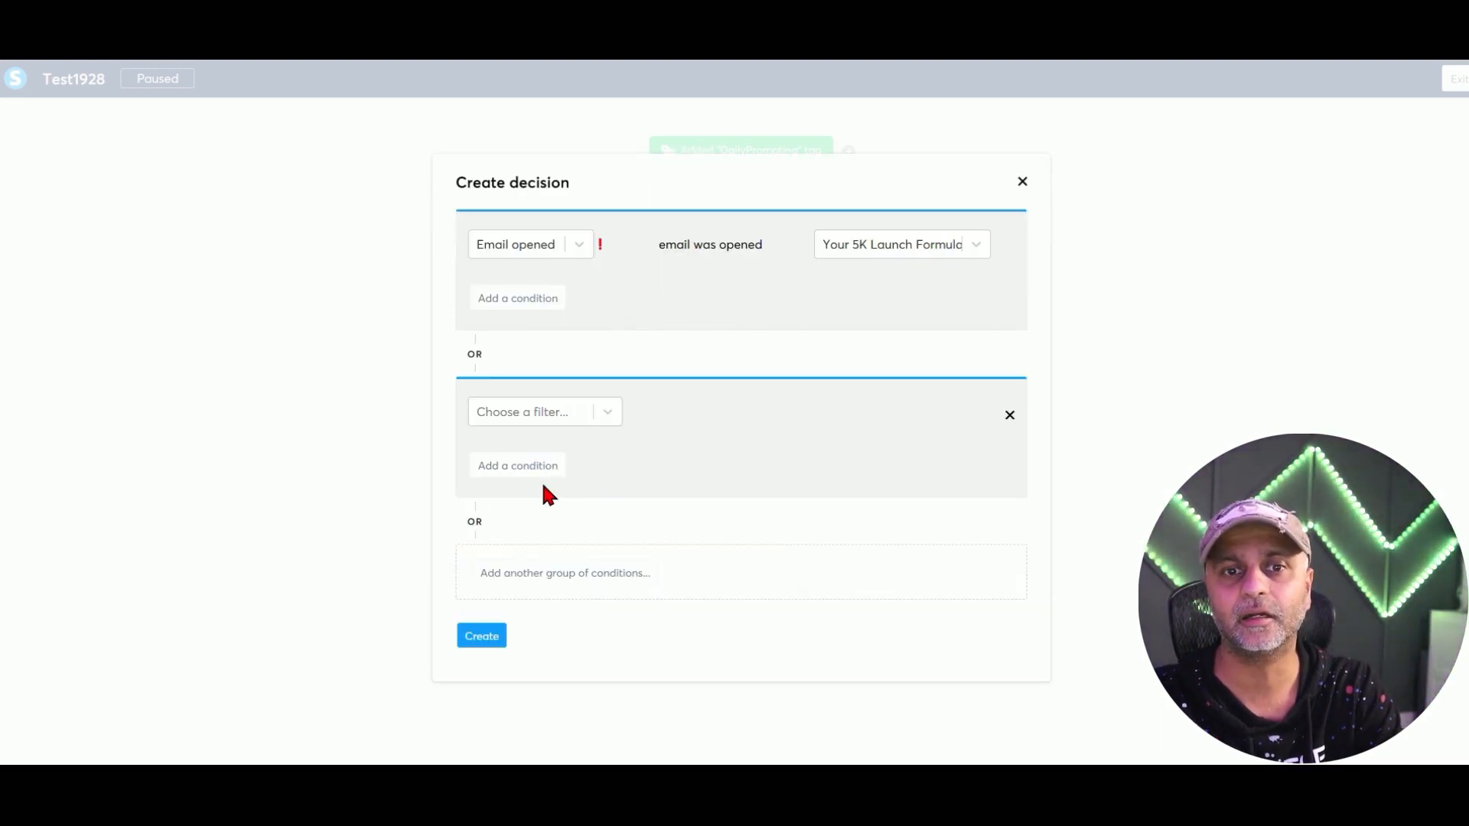
pyautogui.click(1009, 415)
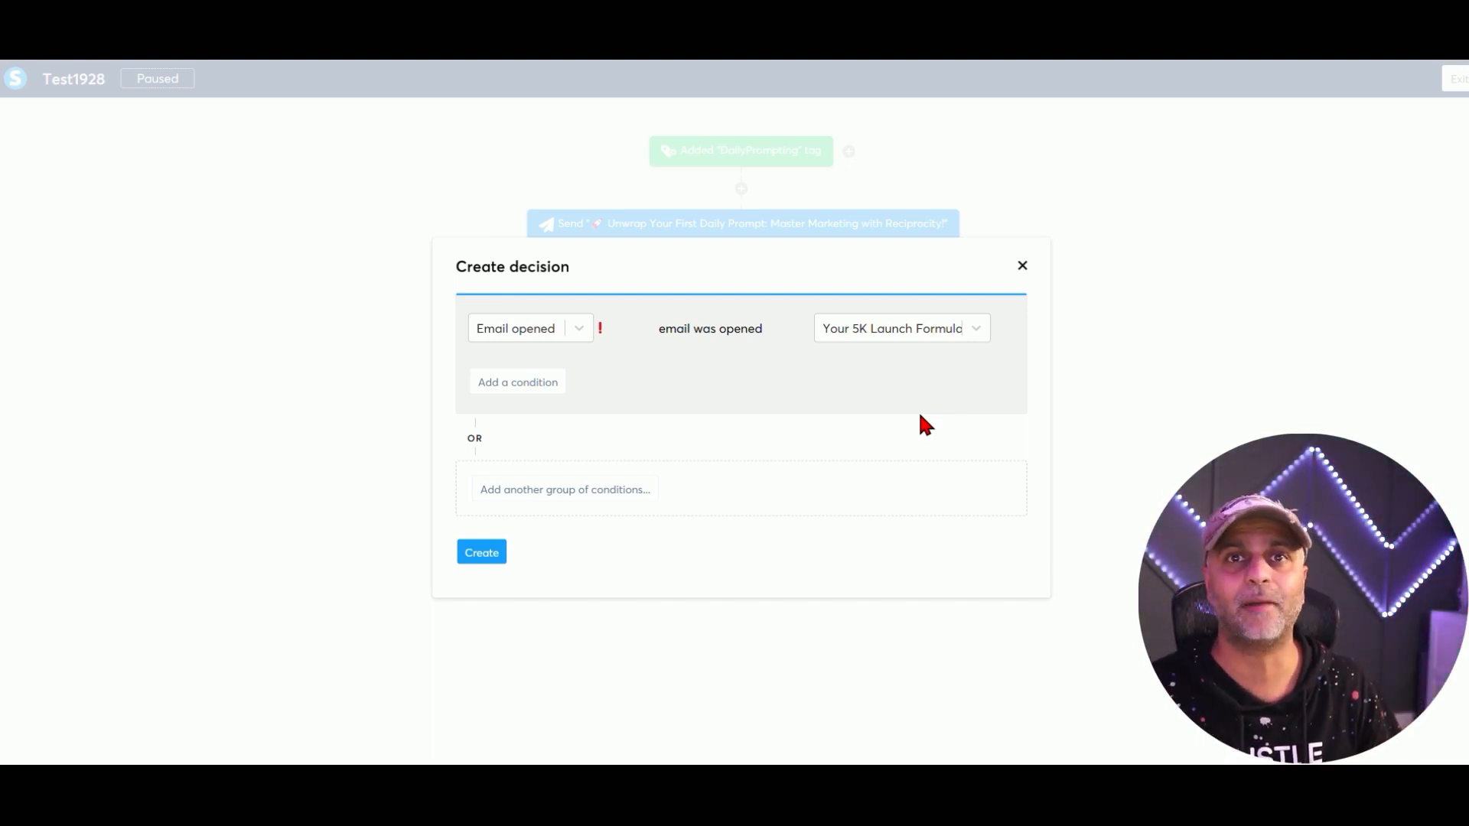
pyautogui.click(483, 557)
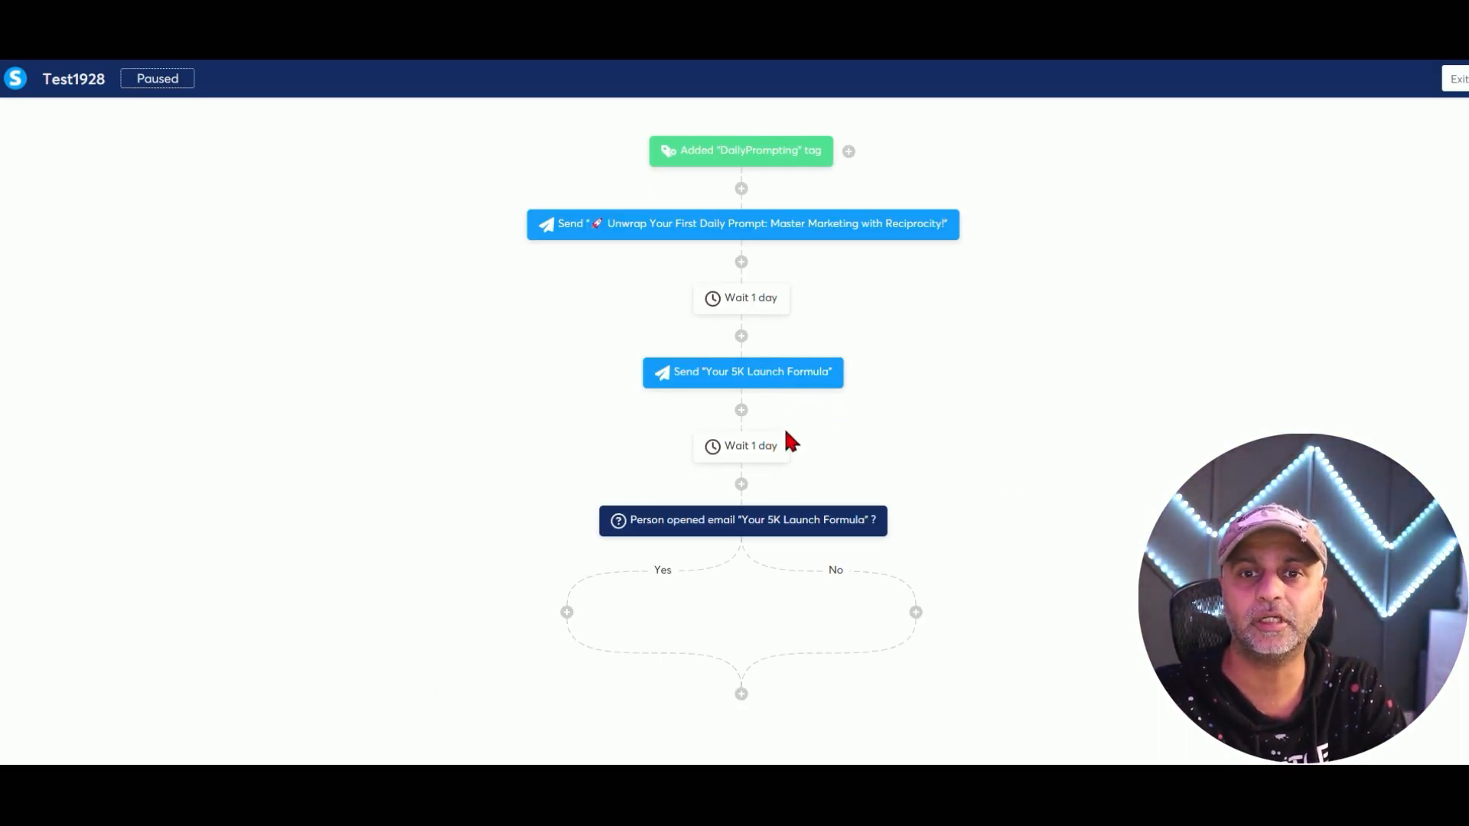
# On the Yes branch, send the 'Your 7 free funnel templates are here' email.
pyautogui.click(567, 612)
pyautogui.click(626, 397)
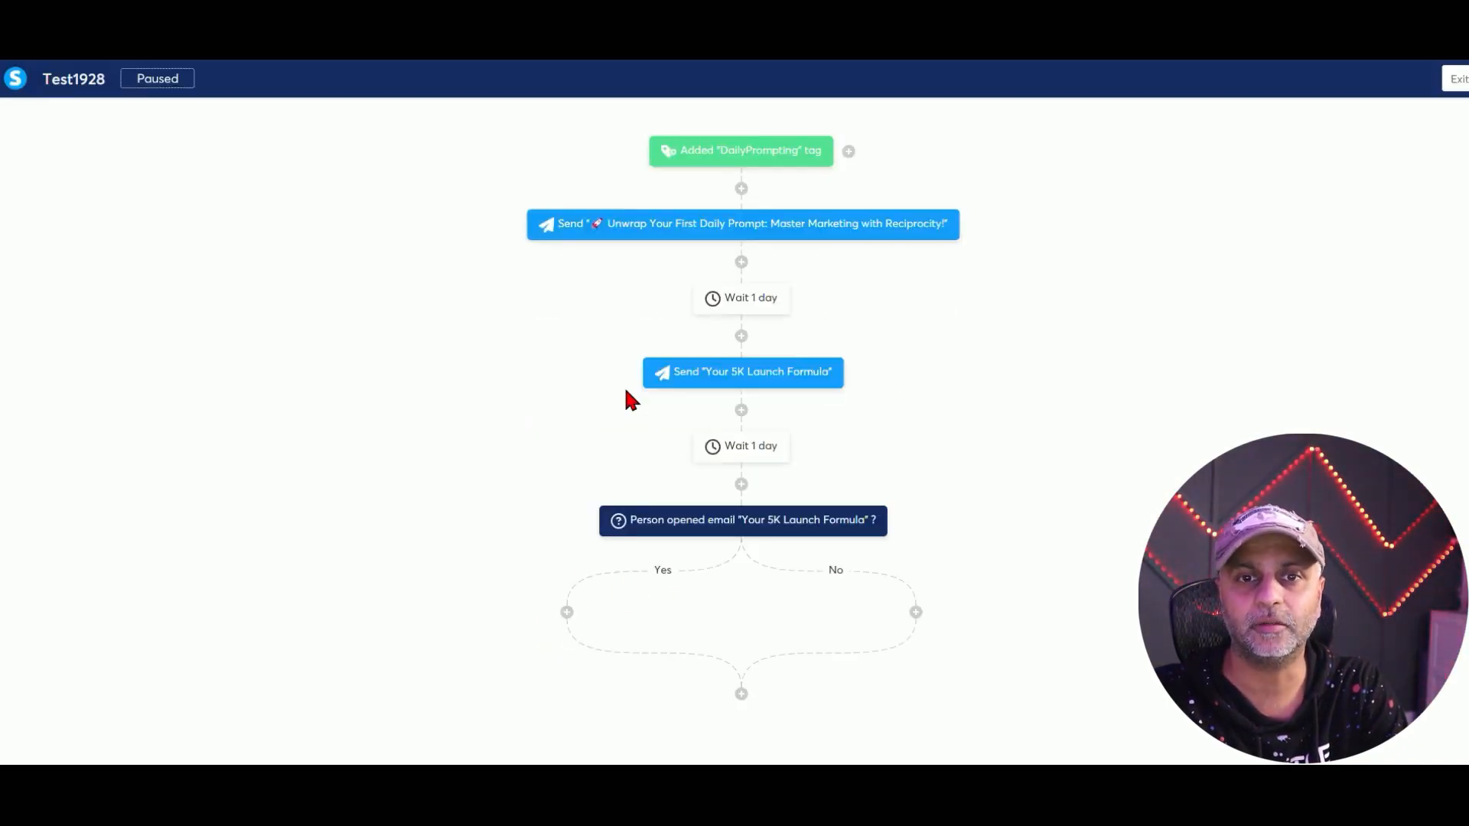
pyautogui.scroll(-2, 694, 528)
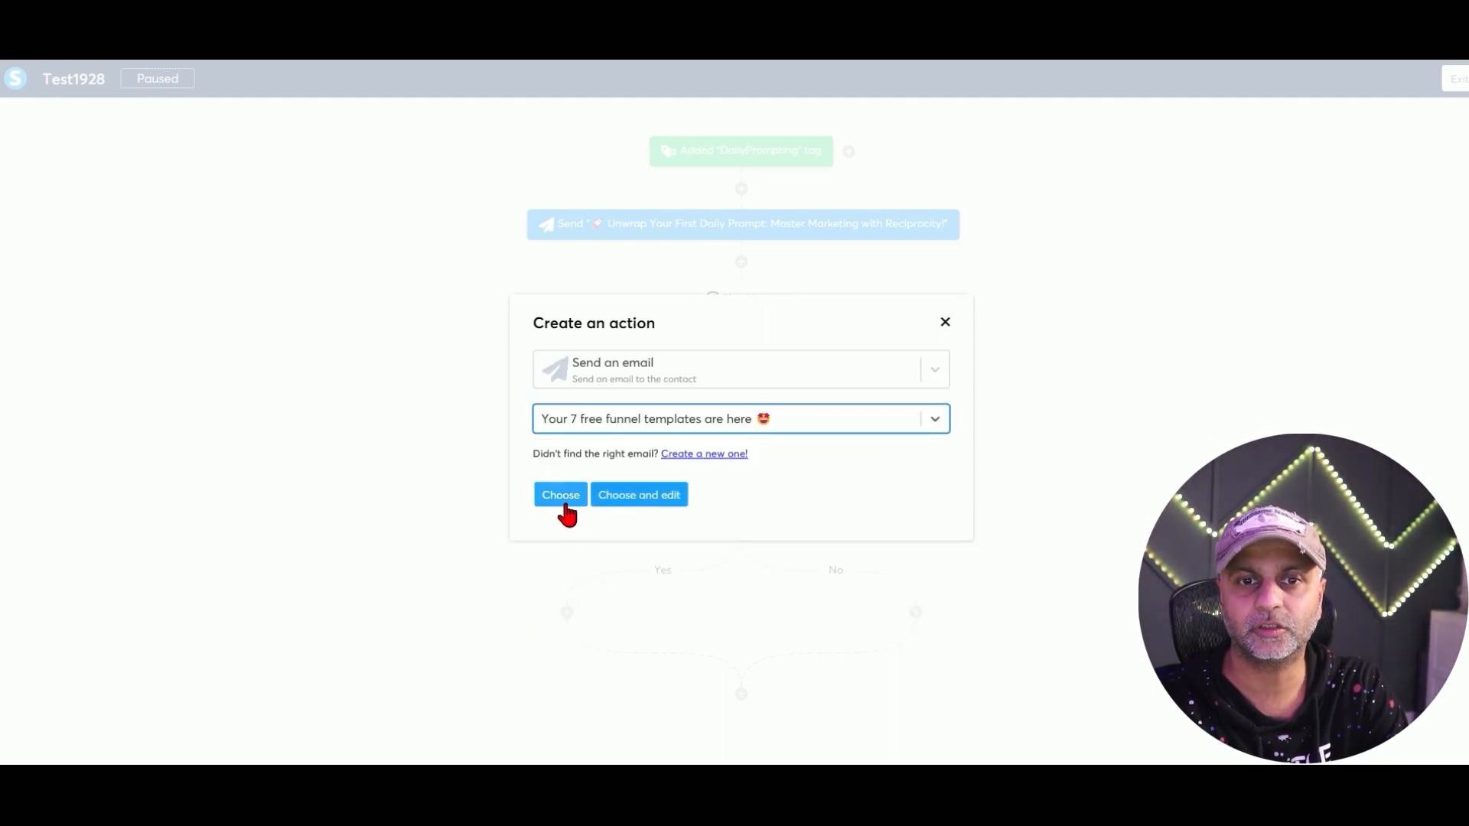
pyautogui.click(562, 498)
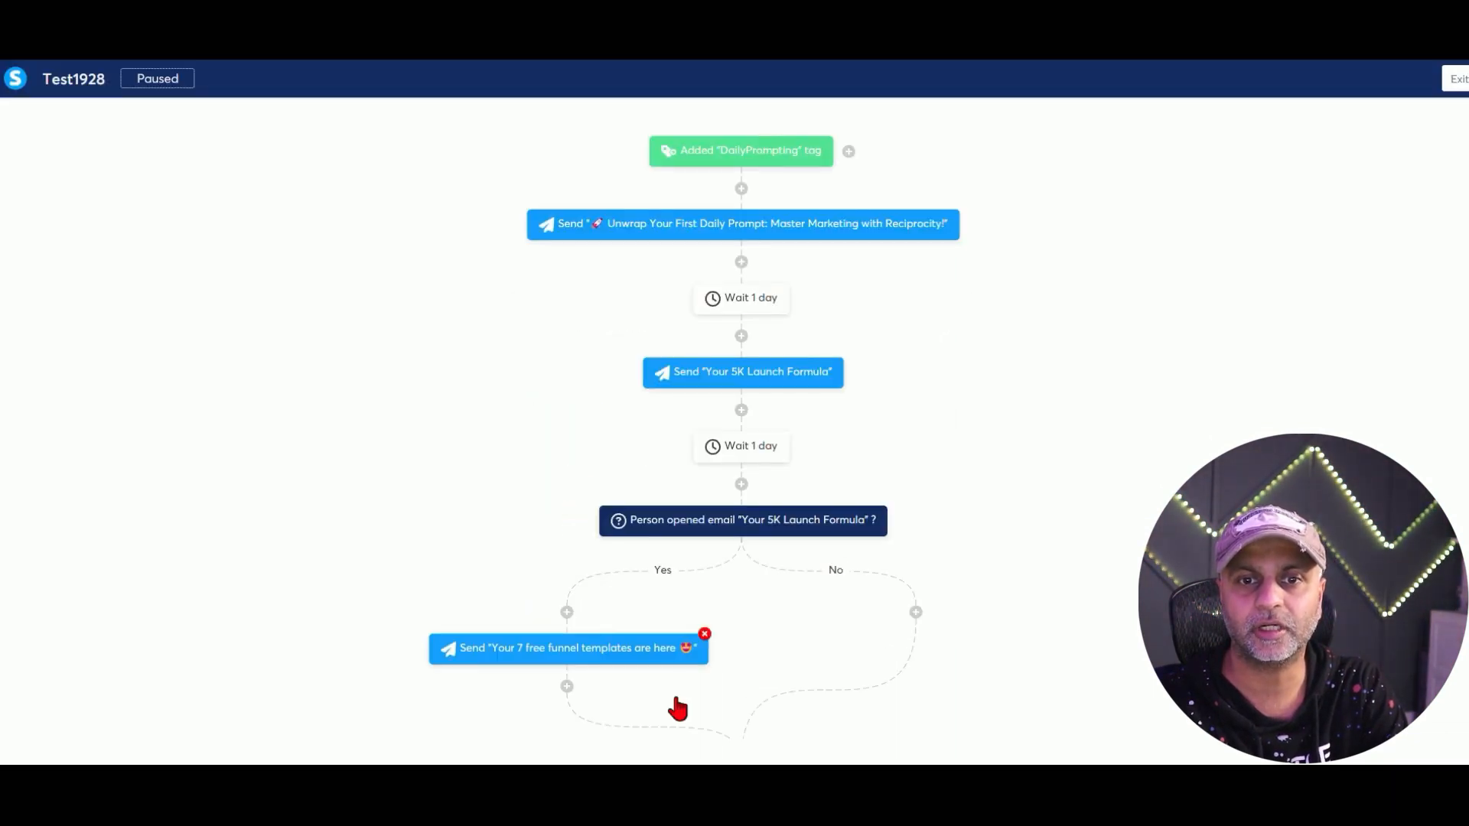
# On the No branch, resend 'Your 5K Launch Formula', then add an action step at the workflow's end.
pyautogui.click(916, 612)
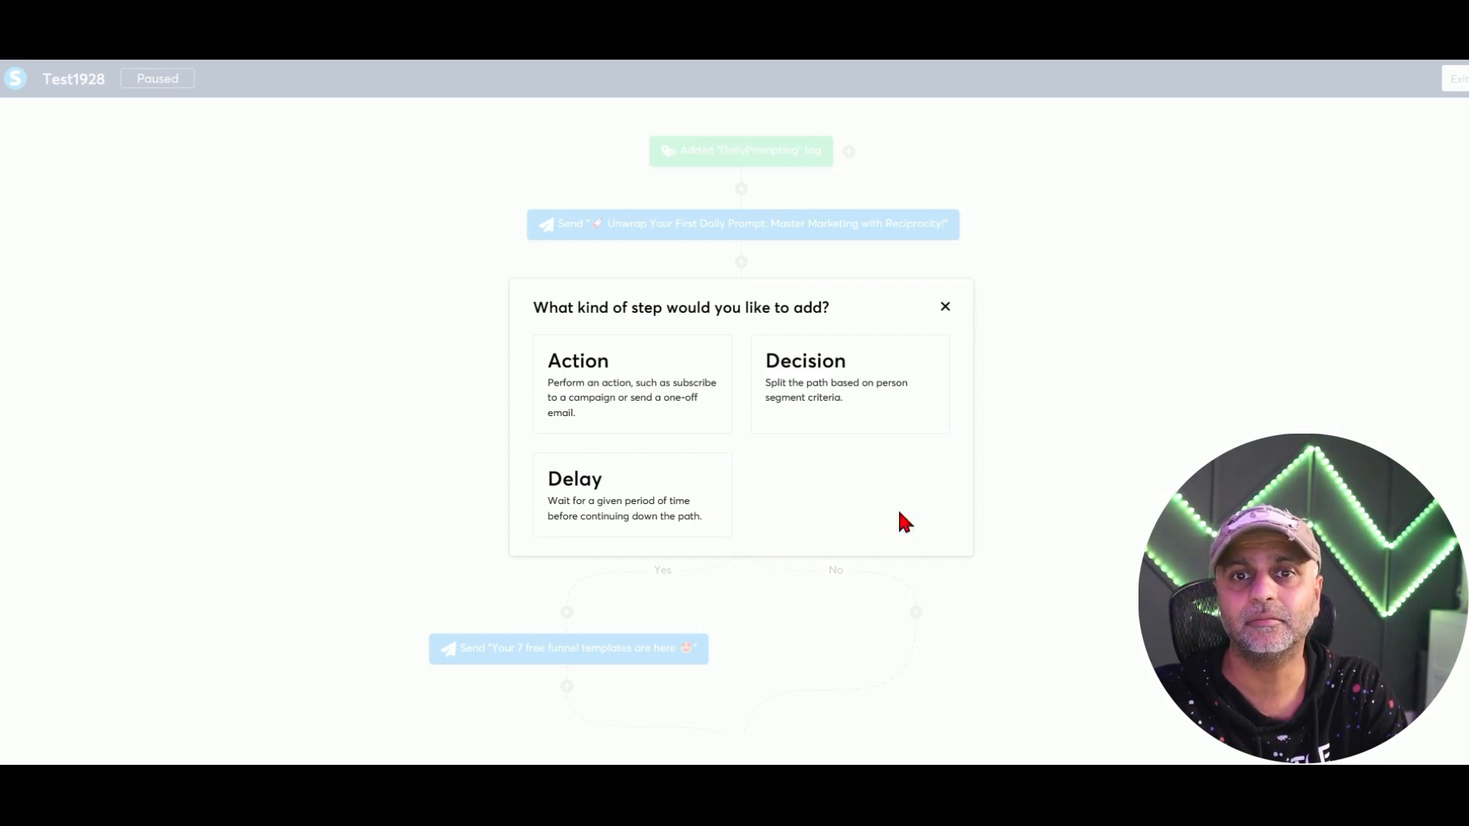
pyautogui.click(646, 370)
pyautogui.click(742, 386)
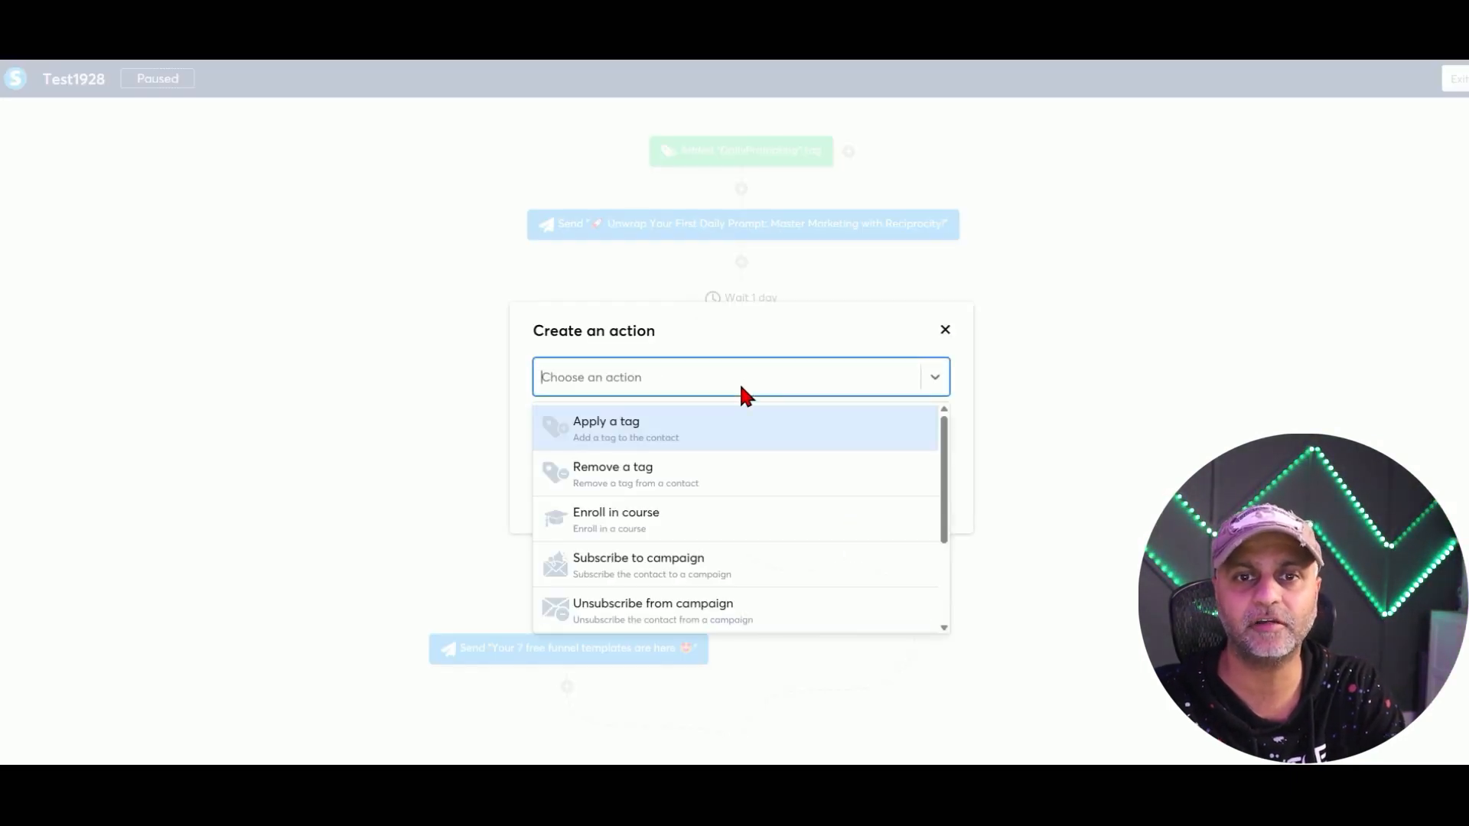
pyautogui.scroll(-2, 711, 535)
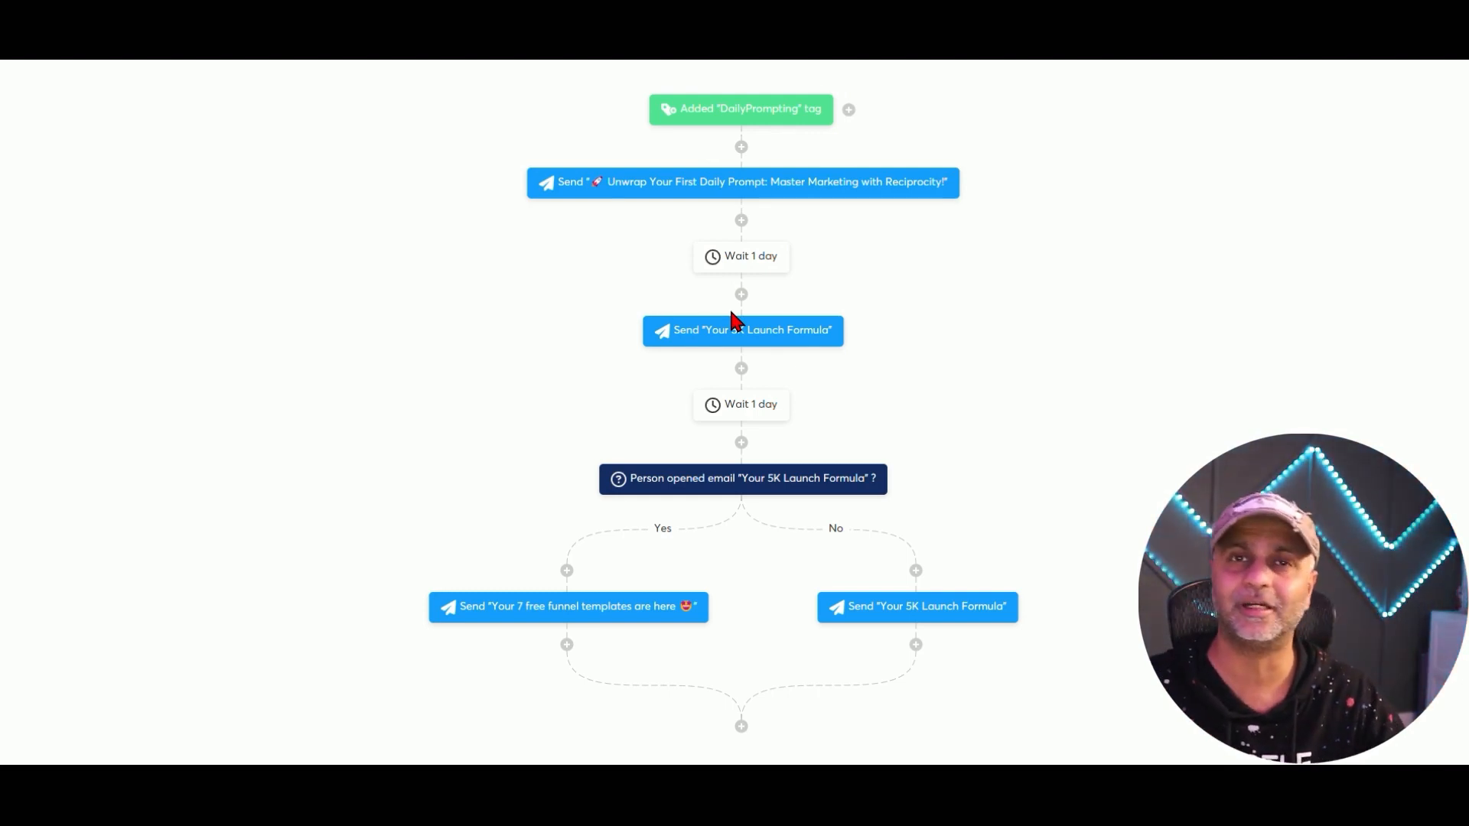
pyautogui.click(742, 719)
pyautogui.click(624, 375)
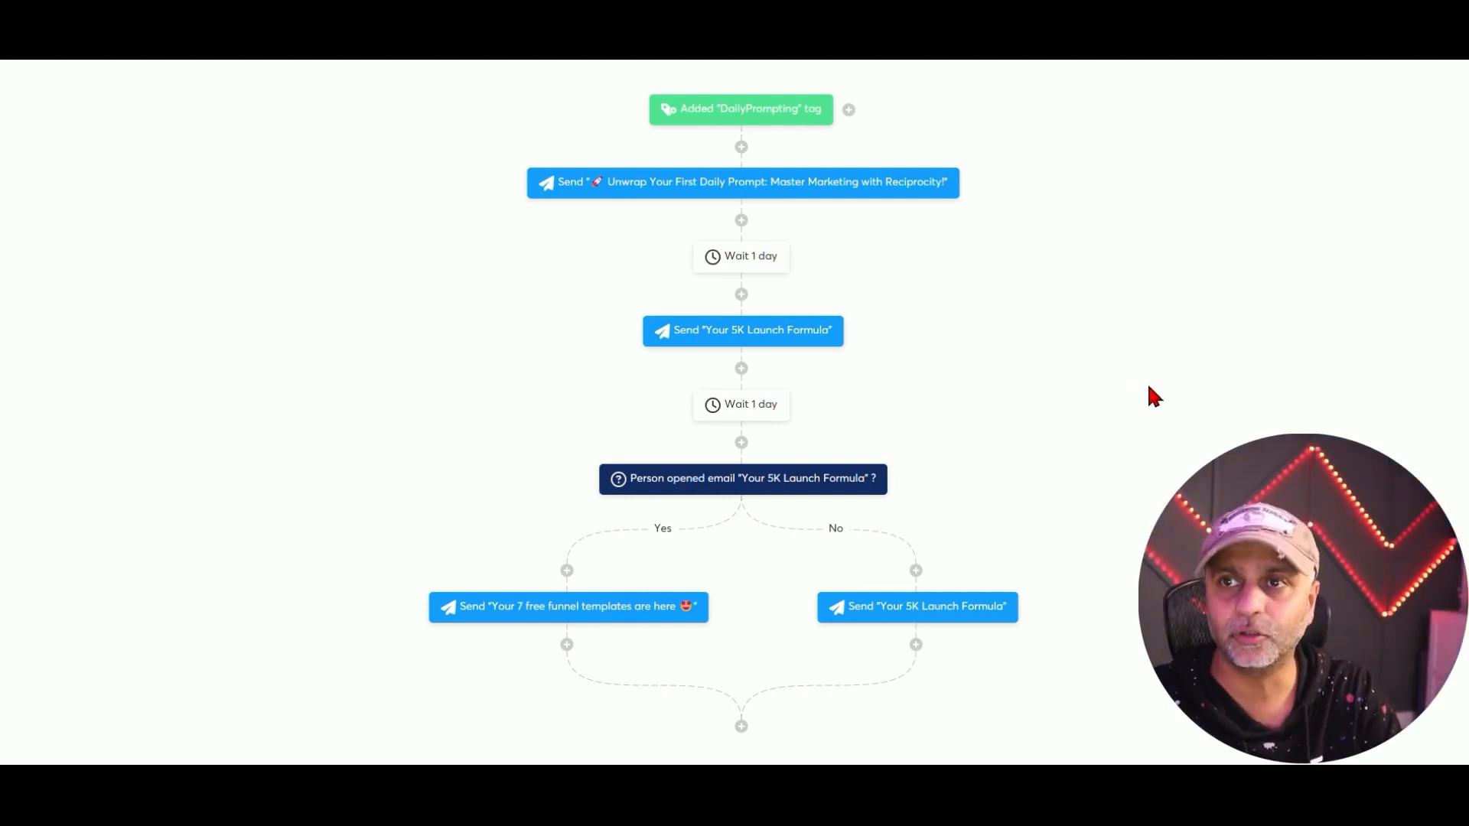
pyautogui.scroll(1, 1149, 384)
# Show the automation rules for The Sales Page in The Daily Prompt Newsletter funnel.
pyautogui.click(1445, 79)
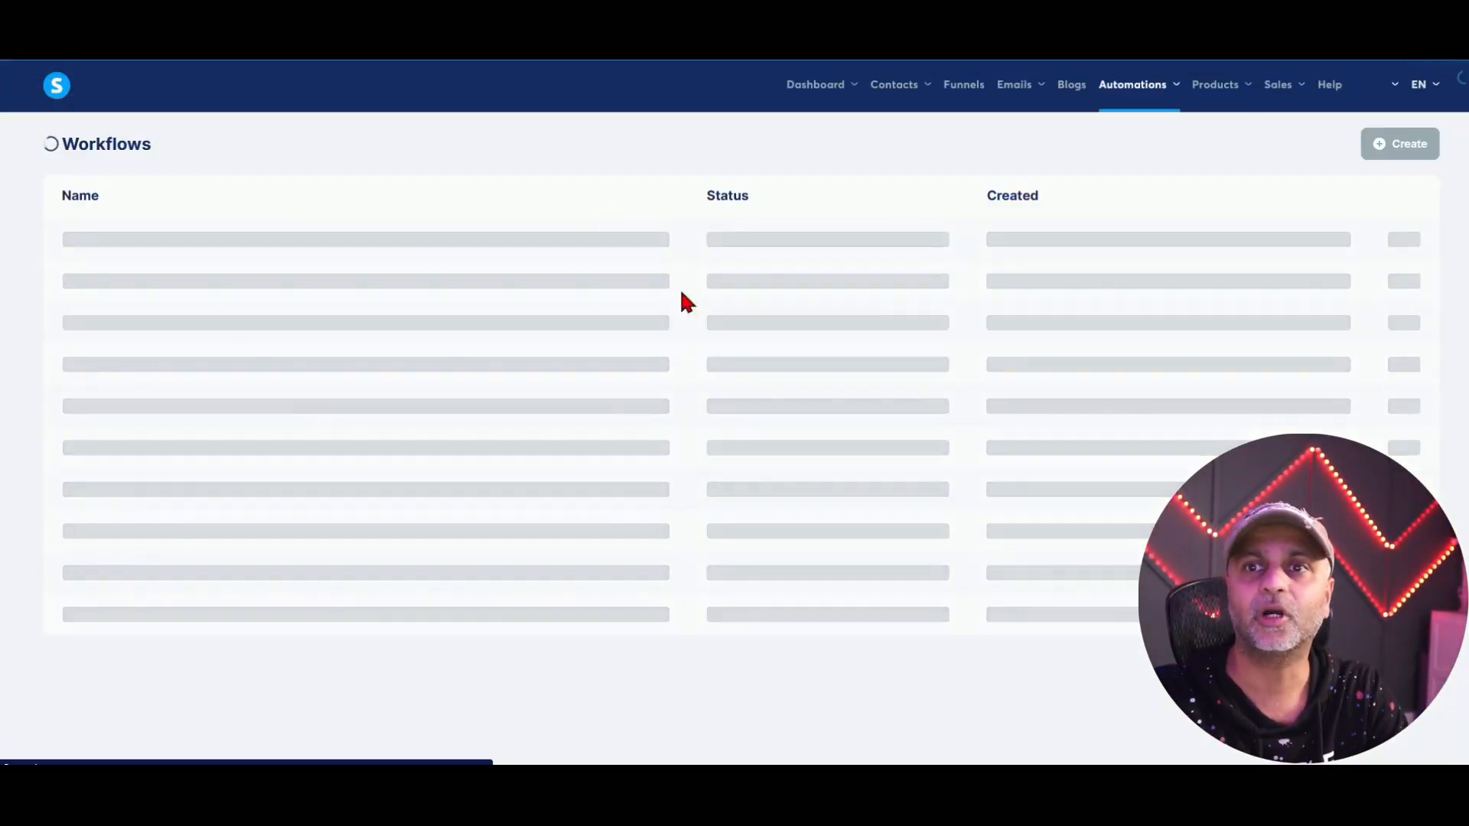
pyautogui.click(963, 86)
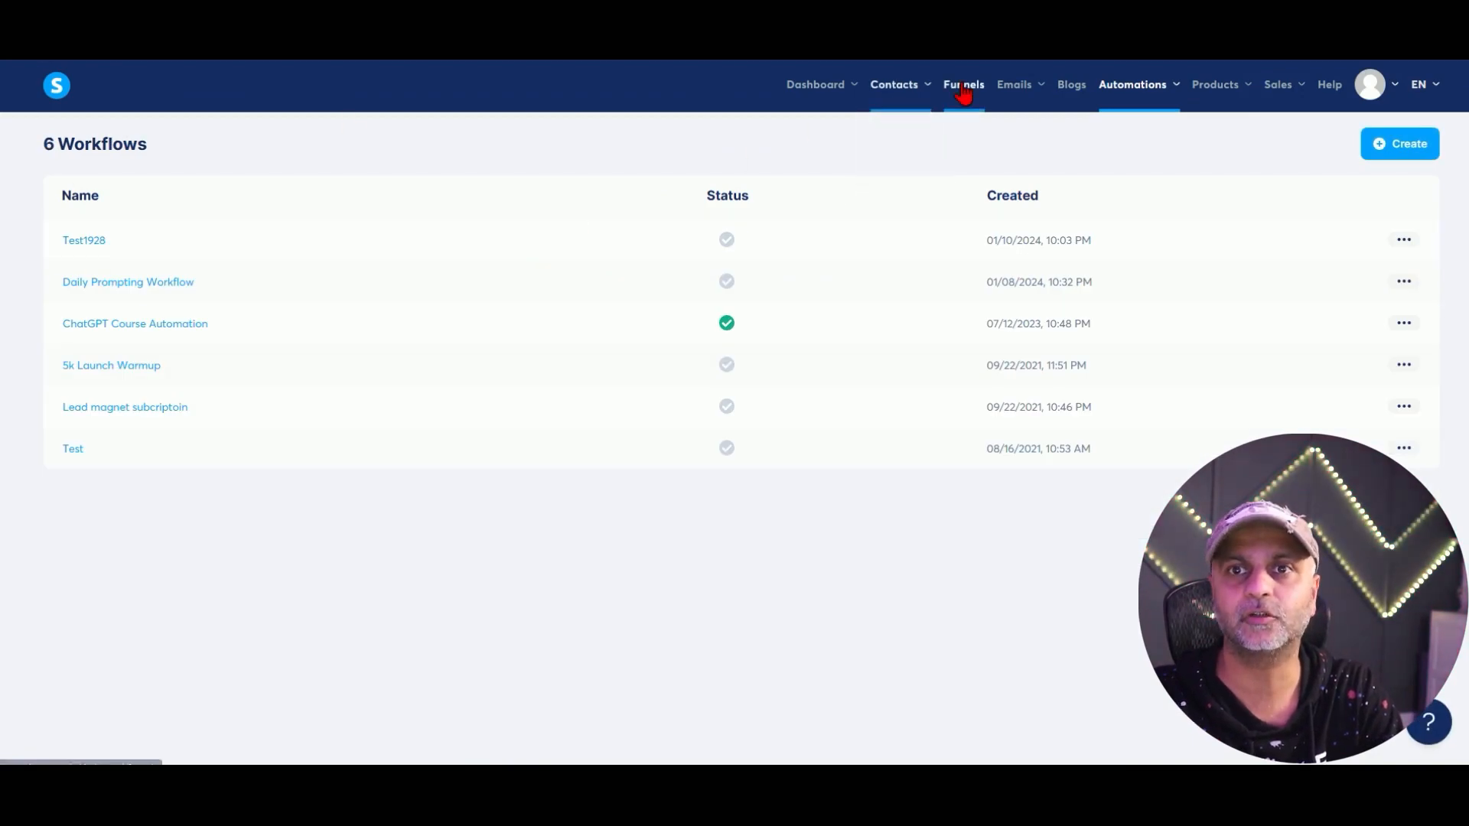
pyautogui.click(131, 239)
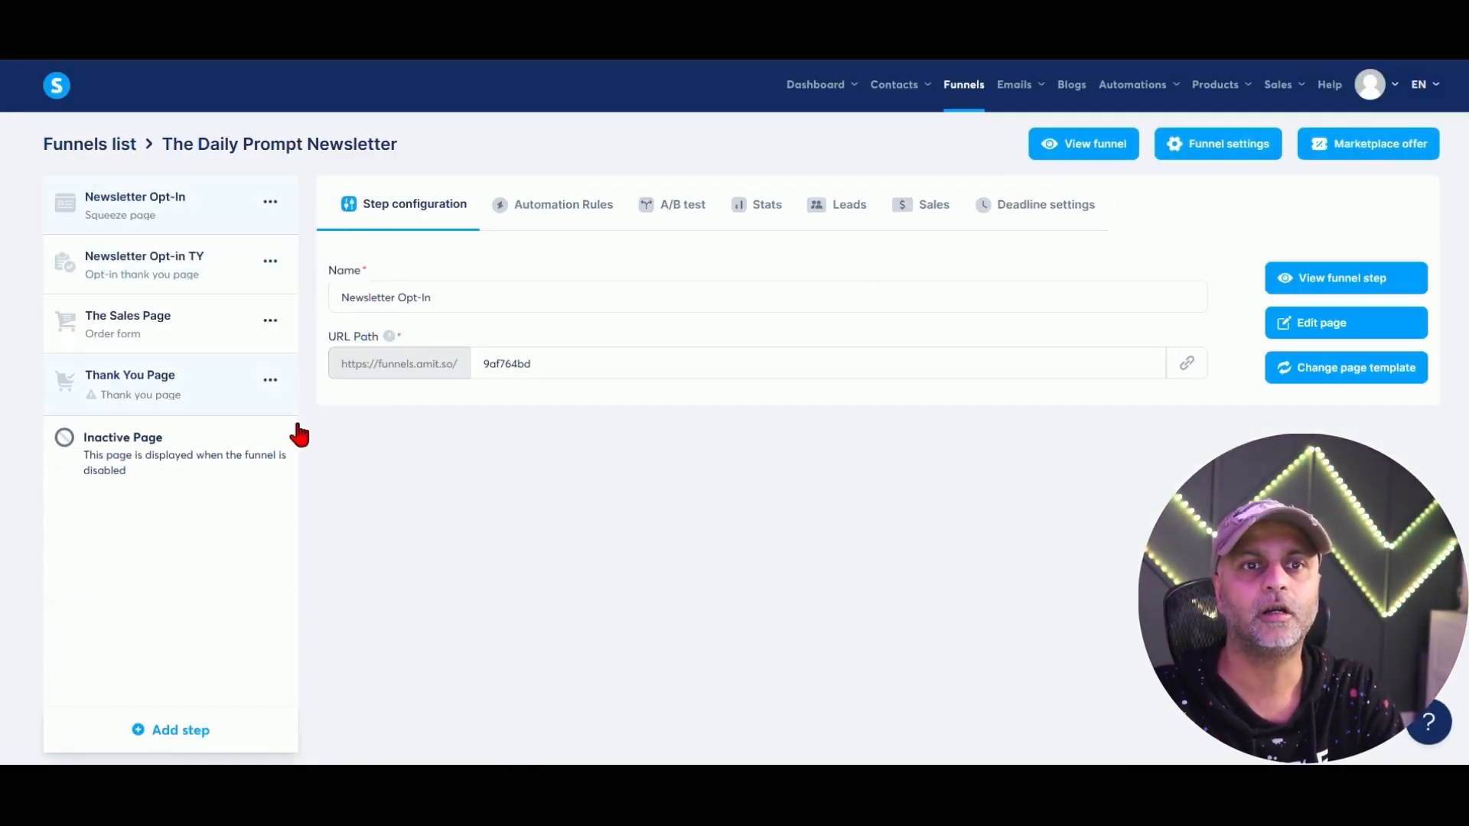
pyautogui.click(170, 337)
pyautogui.click(563, 204)
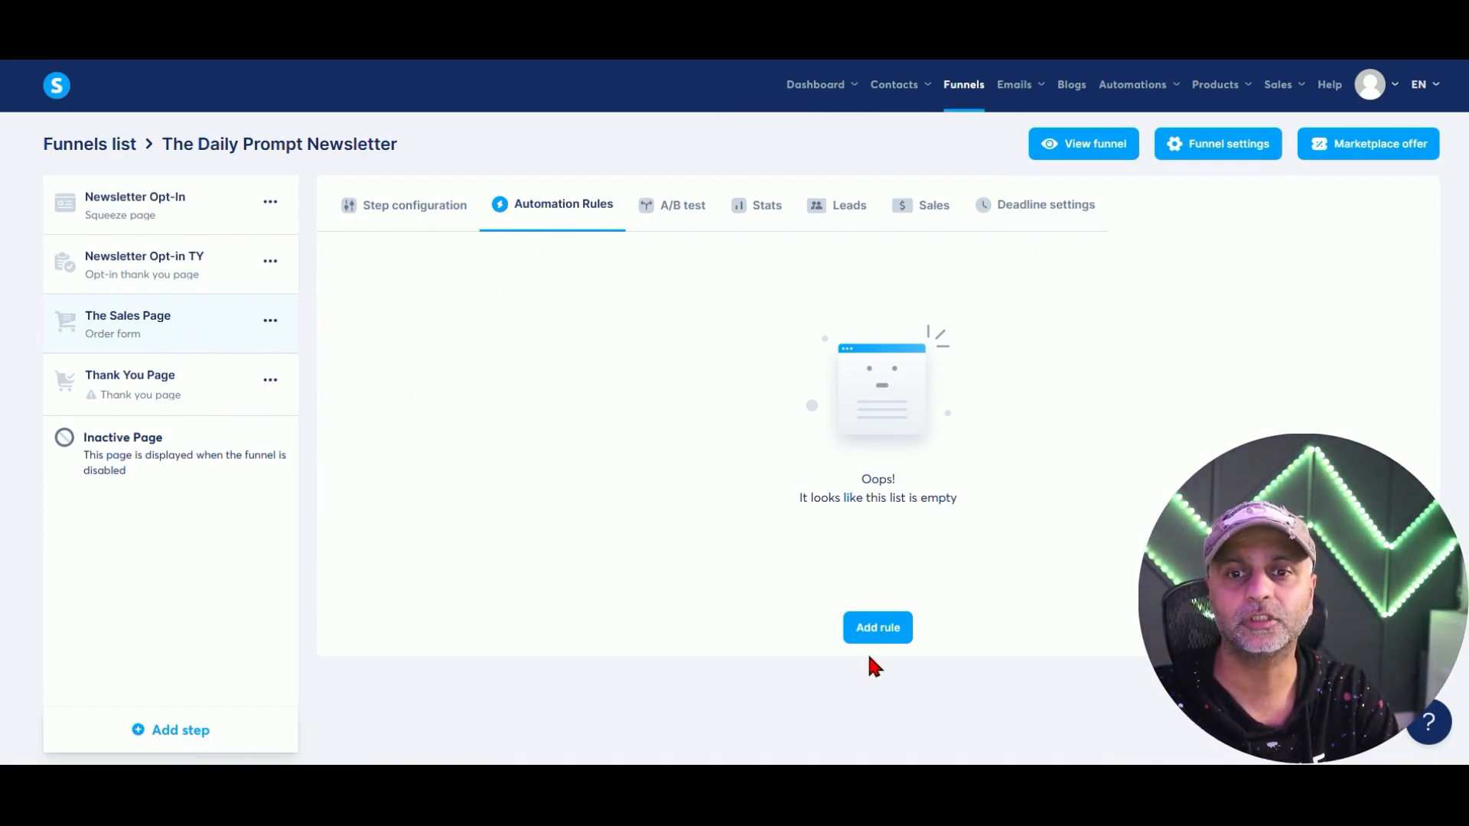
# Add a New sale rule that tags buyers Course Purchased Daily Prompting, and save it.
pyautogui.click(878, 628)
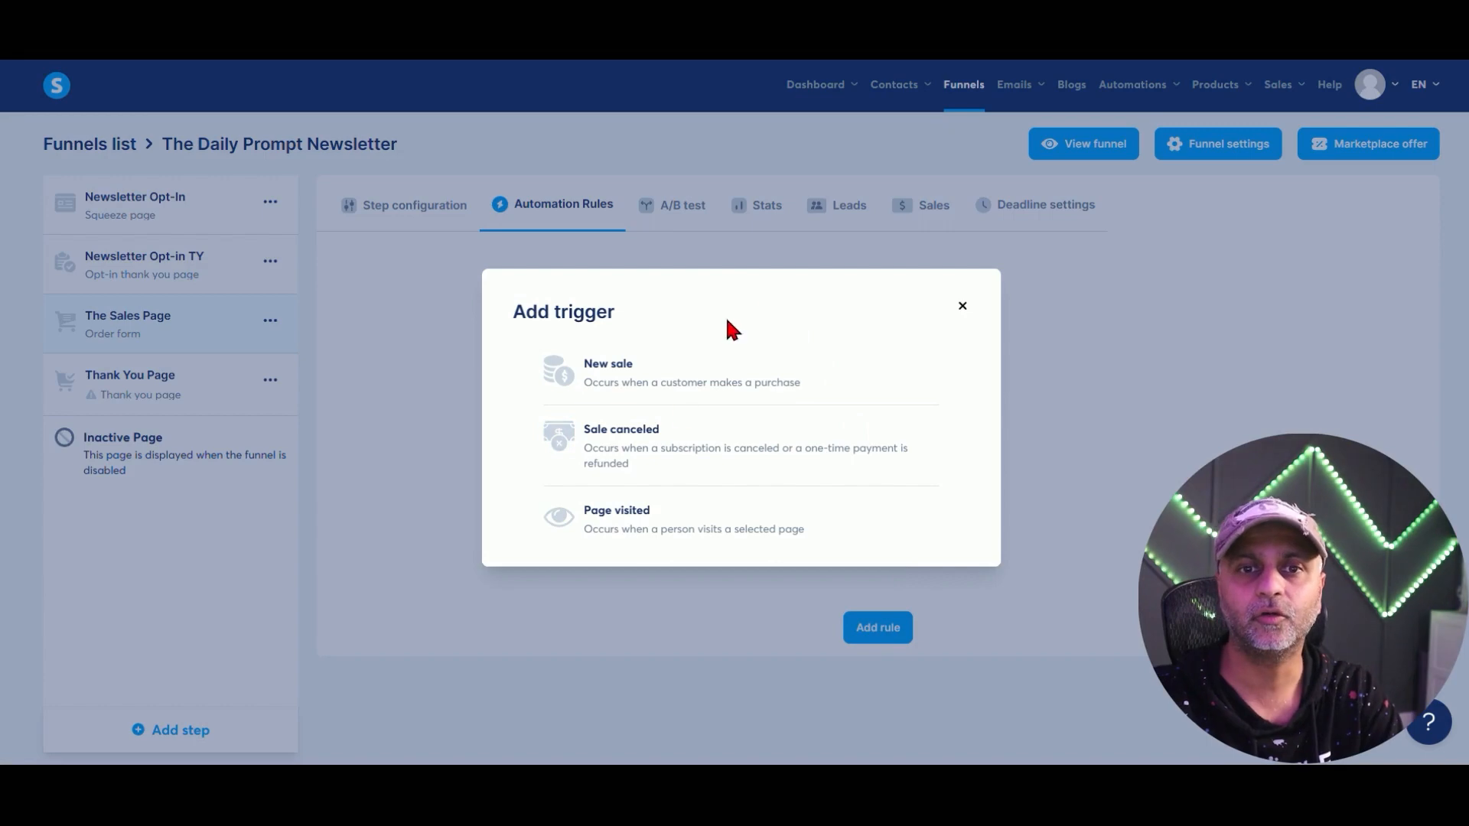
pyautogui.click(638, 375)
pyautogui.click(1208, 293)
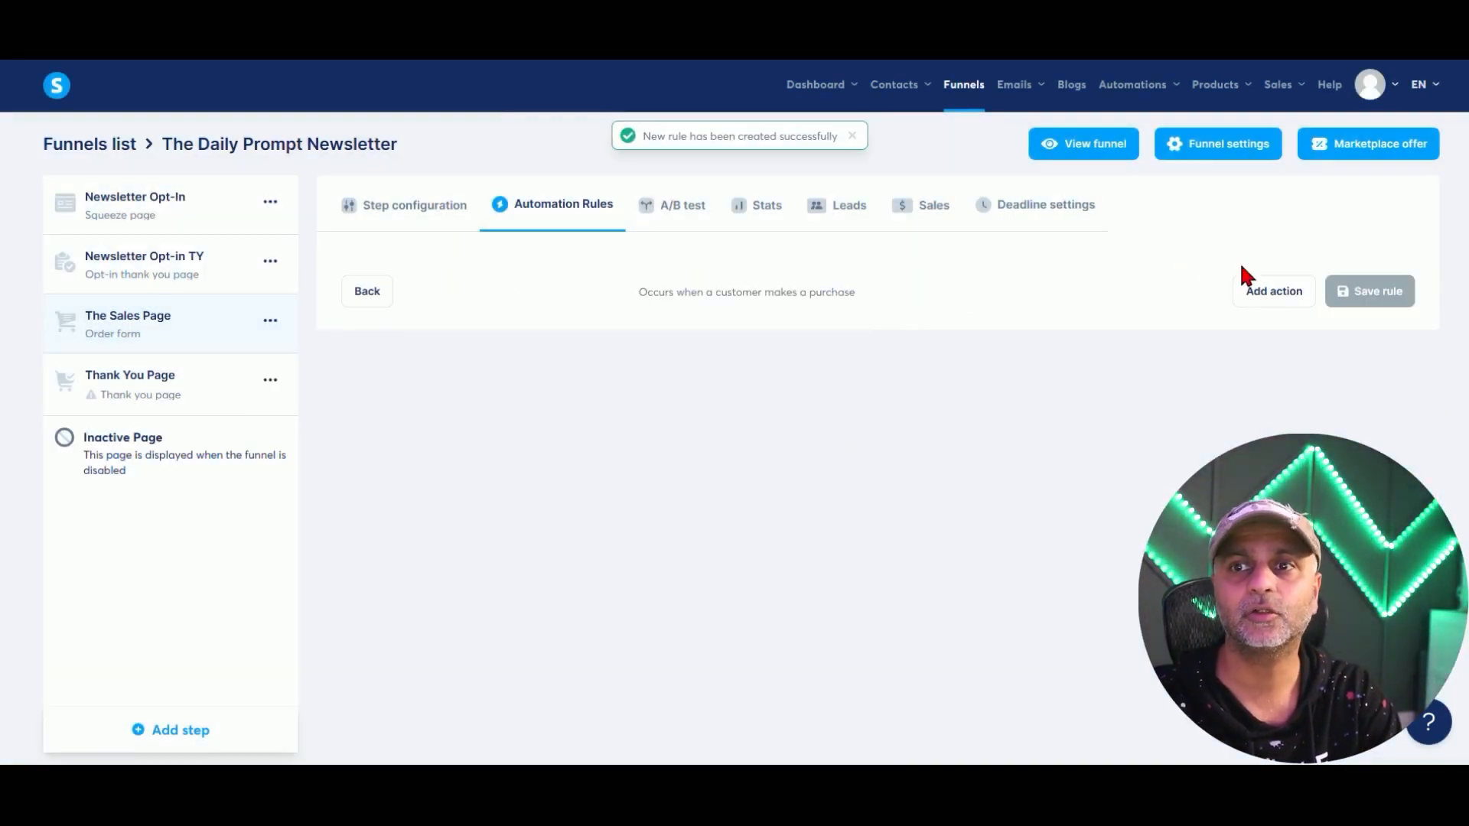
pyautogui.click(1274, 291)
pyautogui.click(672, 340)
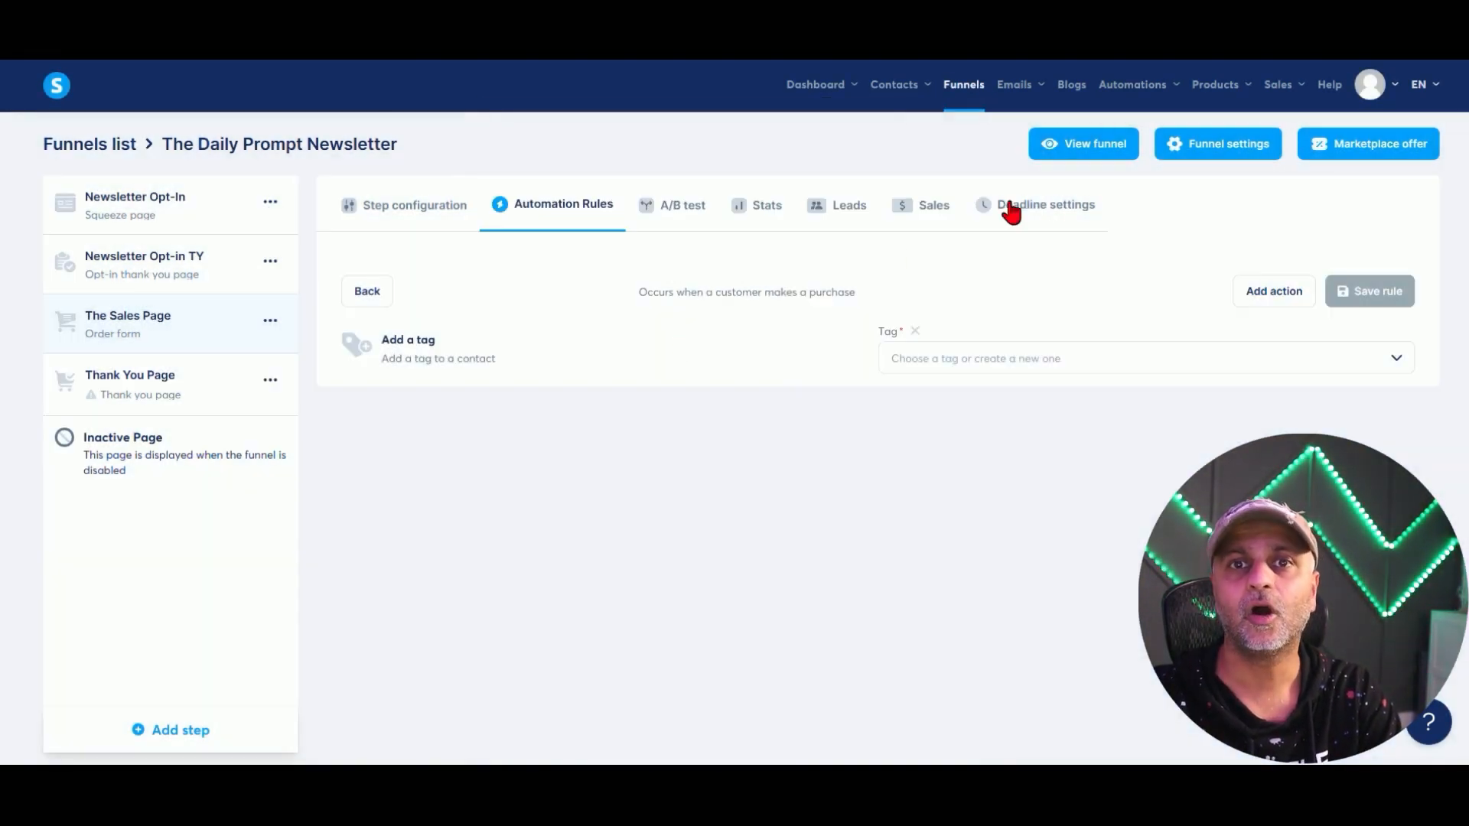
pyautogui.click(956, 359)
pyautogui.write('course')
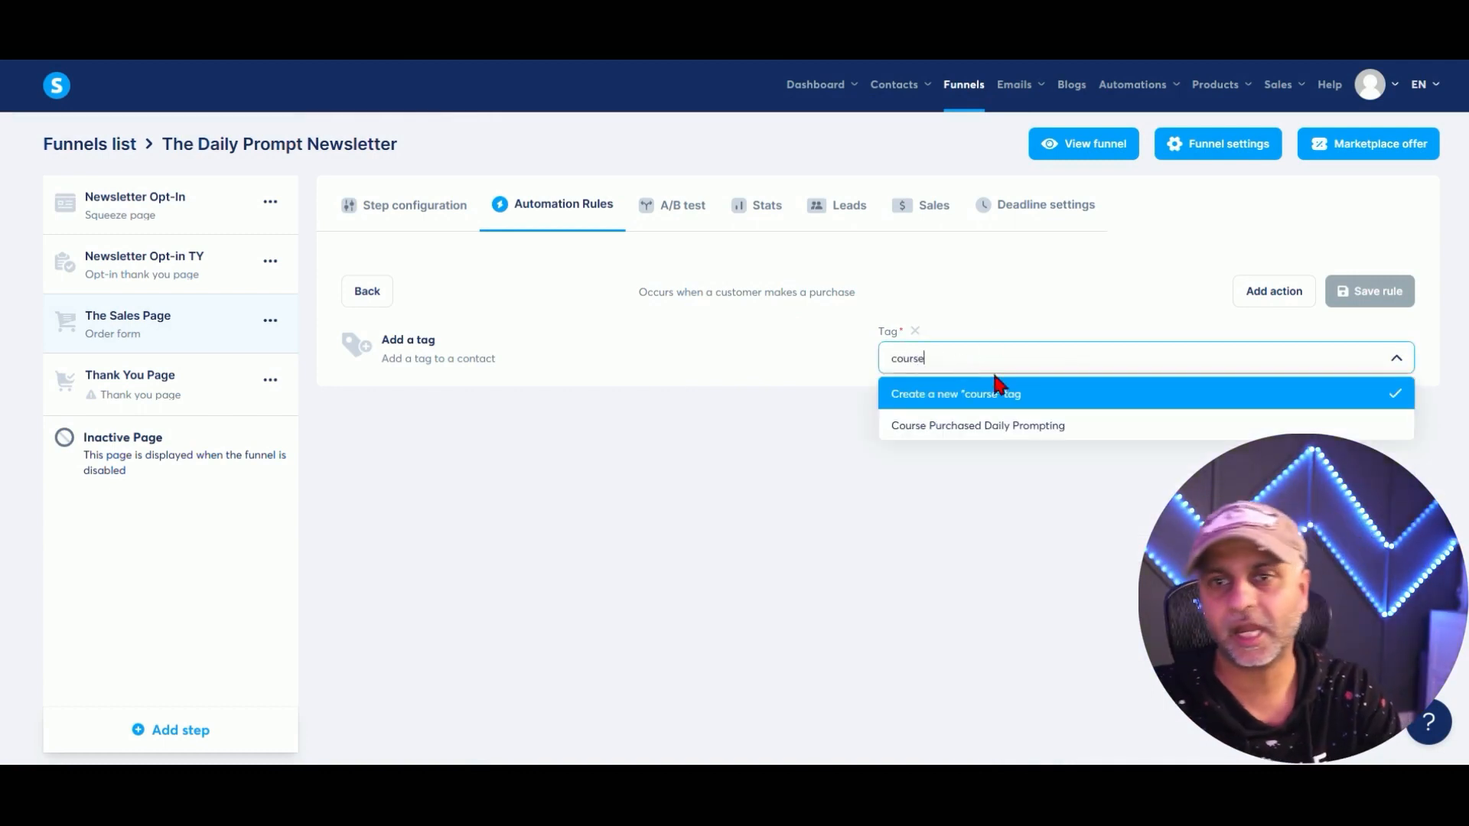
pyautogui.click(1038, 425)
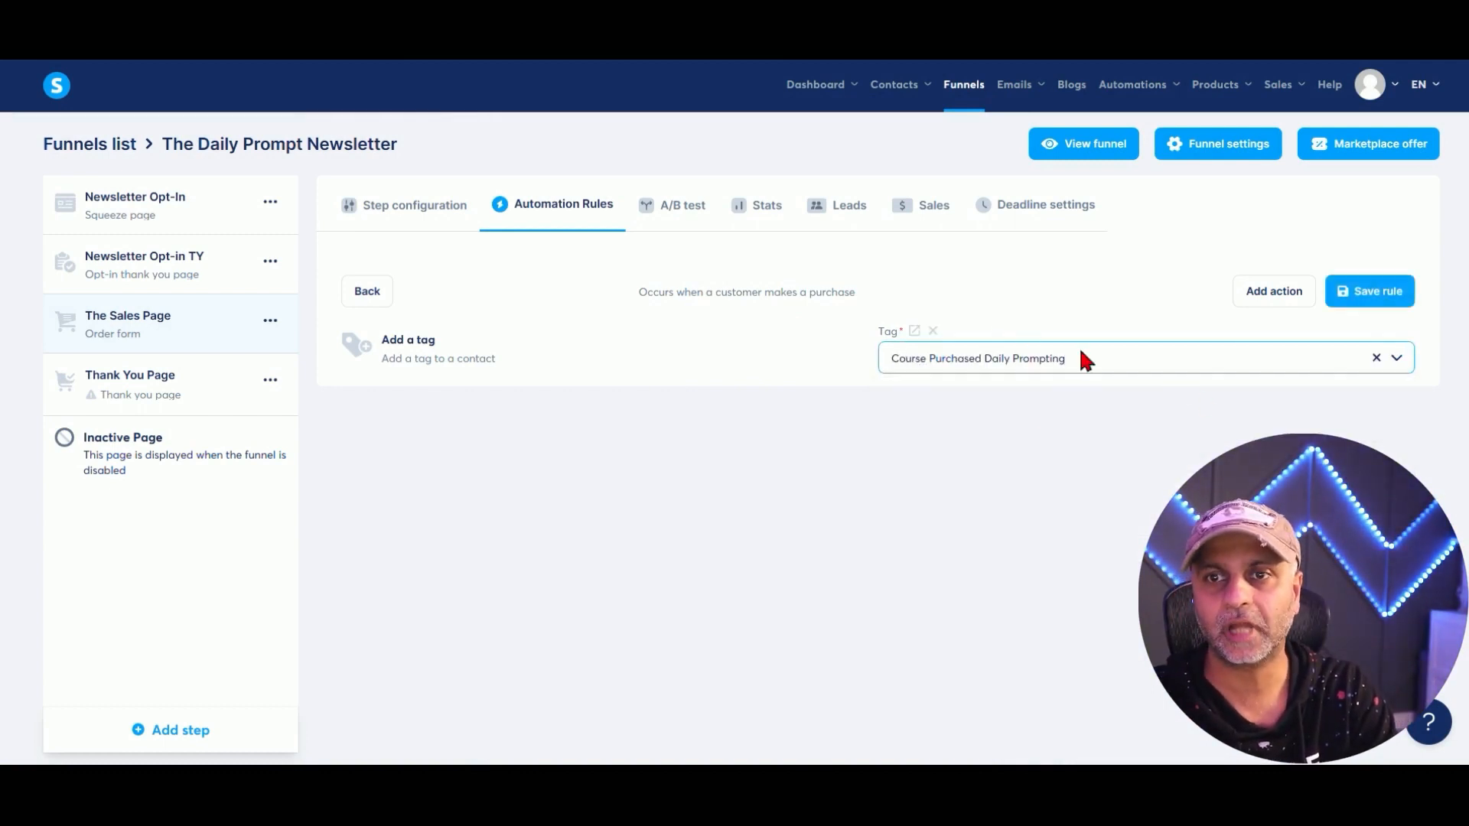
pyautogui.click(1352, 300)
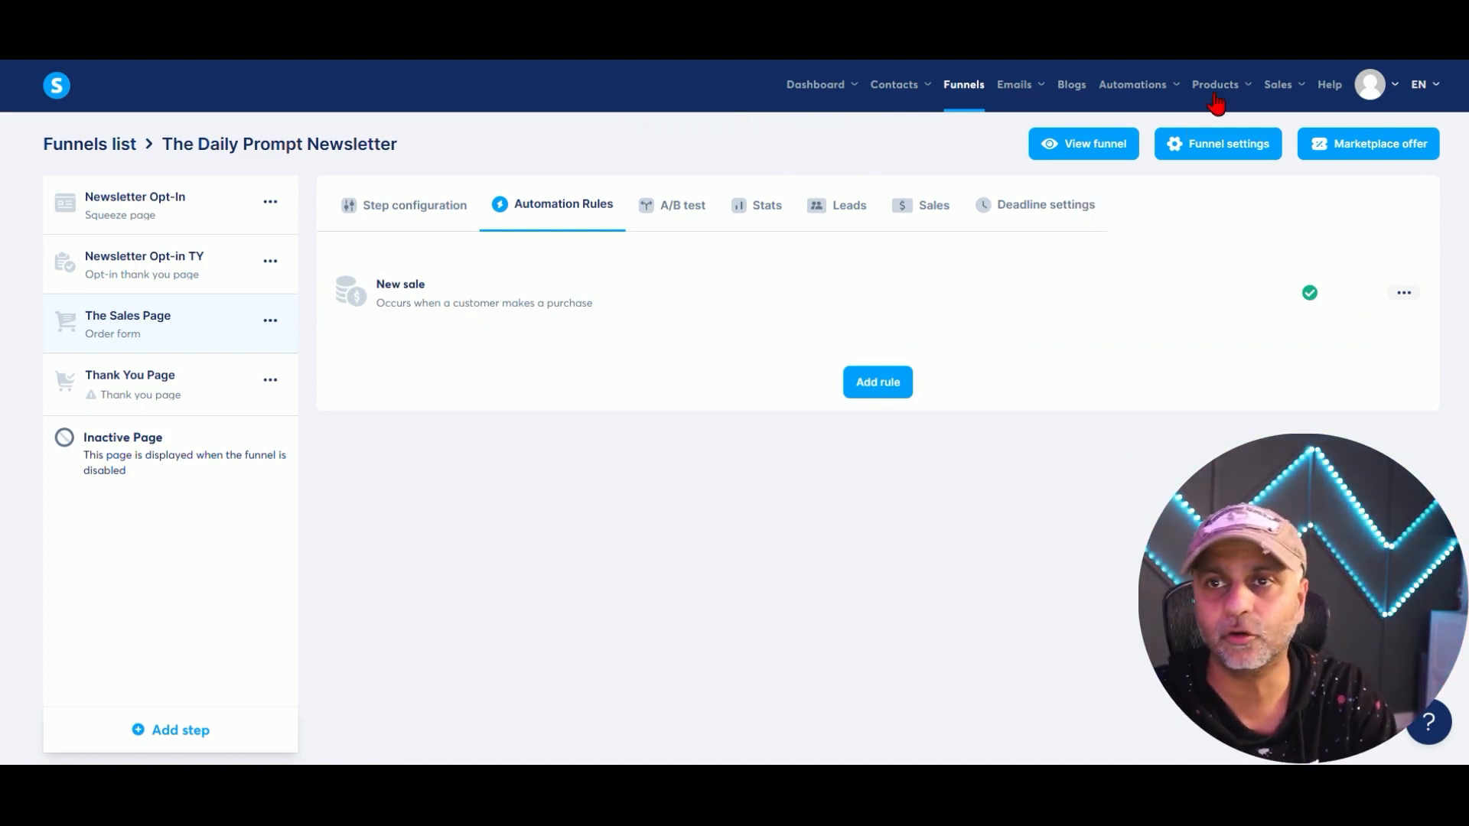
# Reopen the Test1928 workflow from the workflows list.
pyautogui.moveTo(1123, 98)
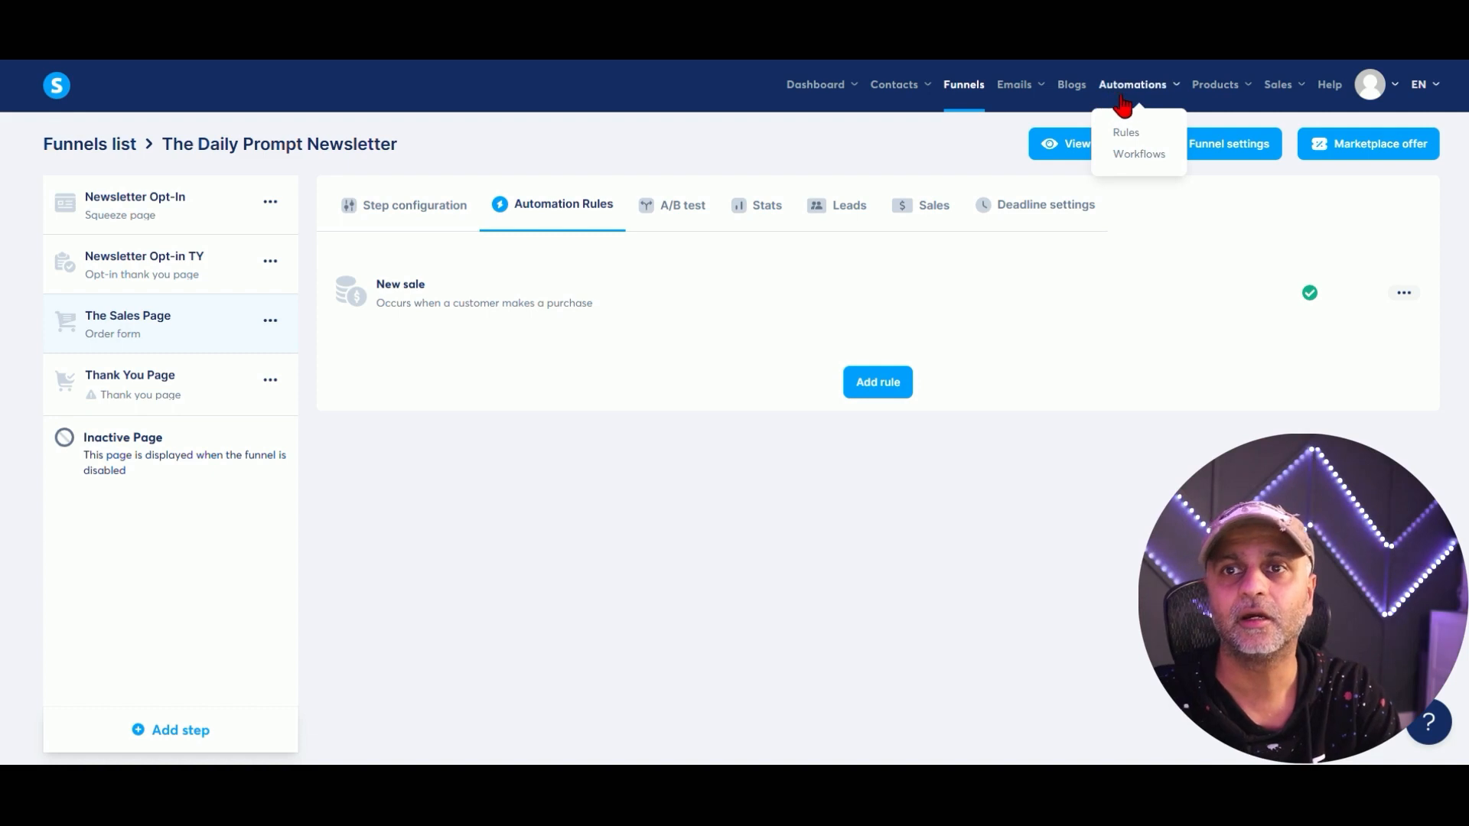
pyautogui.click(1132, 154)
pyautogui.click(90, 242)
# Add a decision checking whether the contact is tagged Course Purchased Daily Prompting.
pyautogui.scroll(-1, 891, 459)
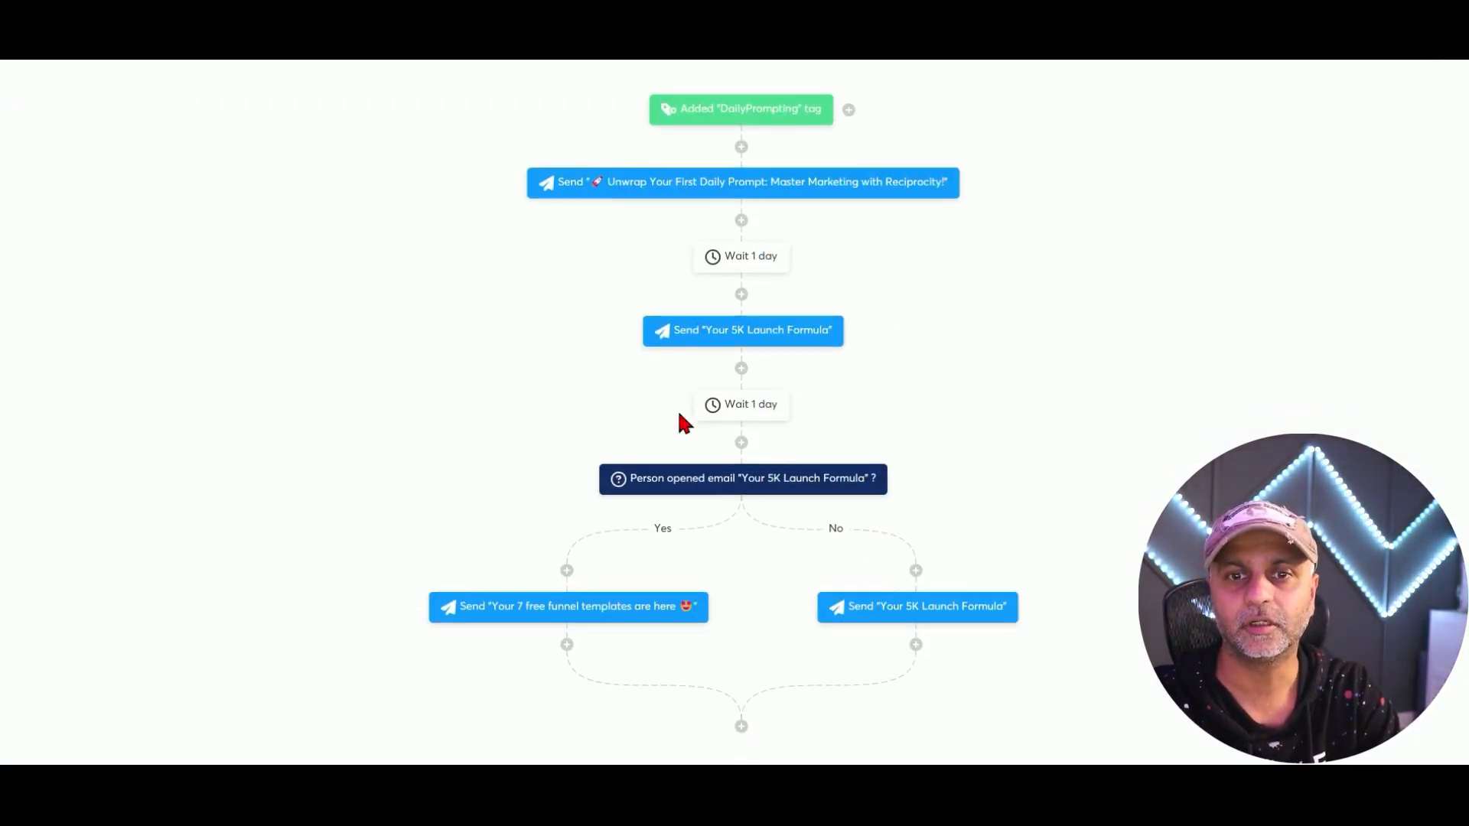
pyautogui.click(740, 727)
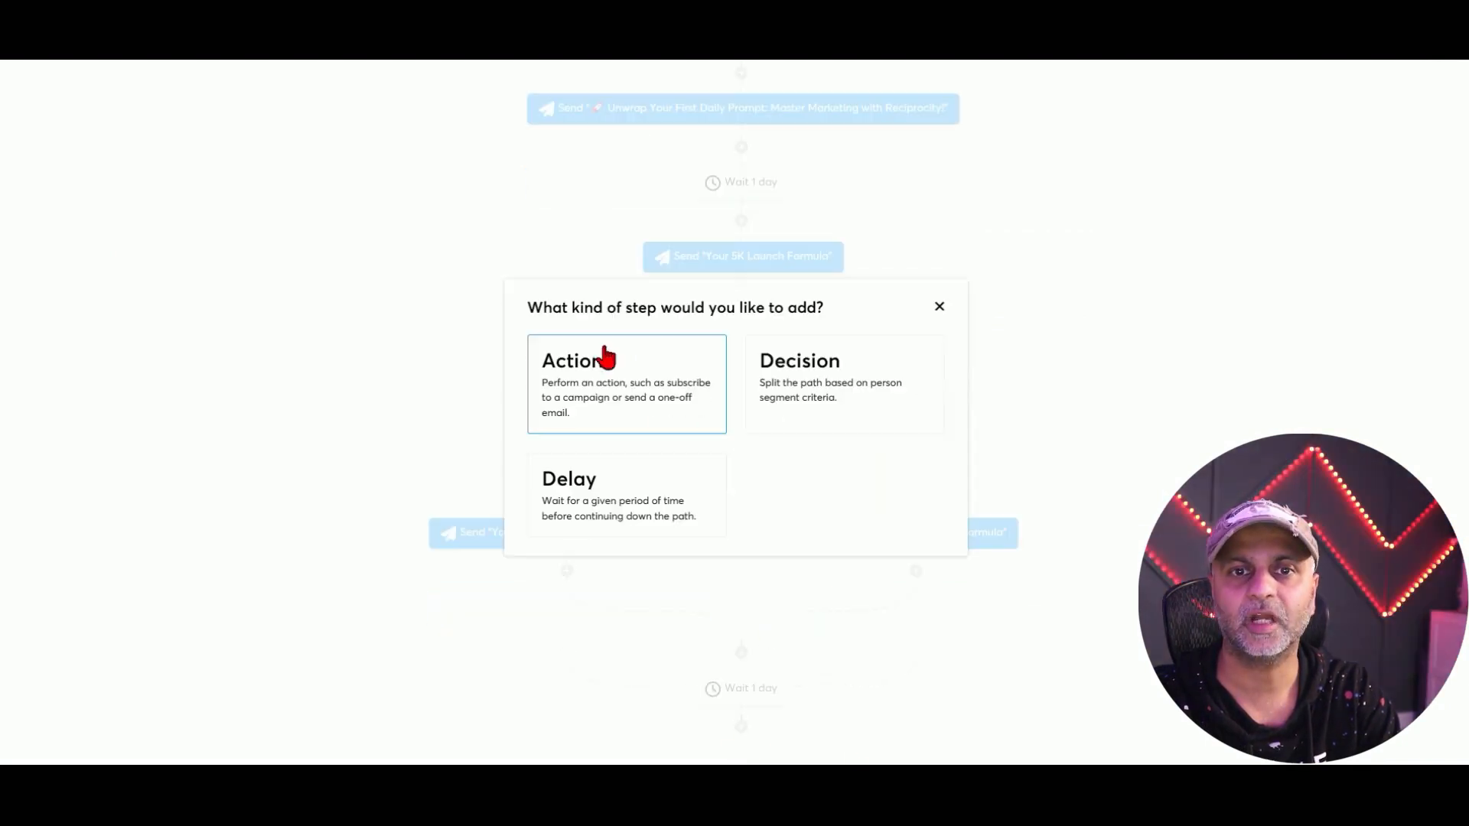
pyautogui.click(765, 380)
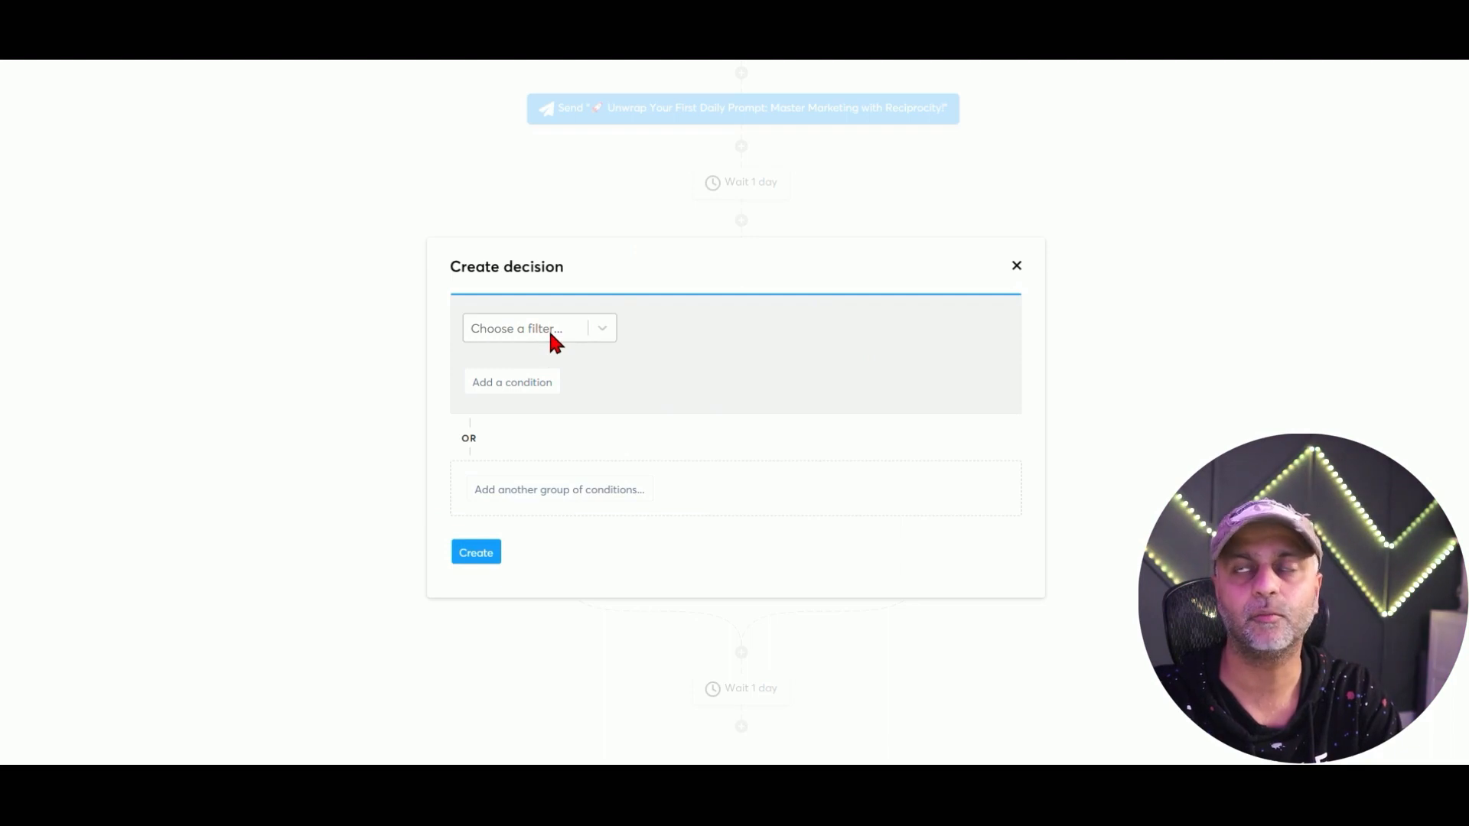
pyautogui.click(549, 333)
pyautogui.click(512, 399)
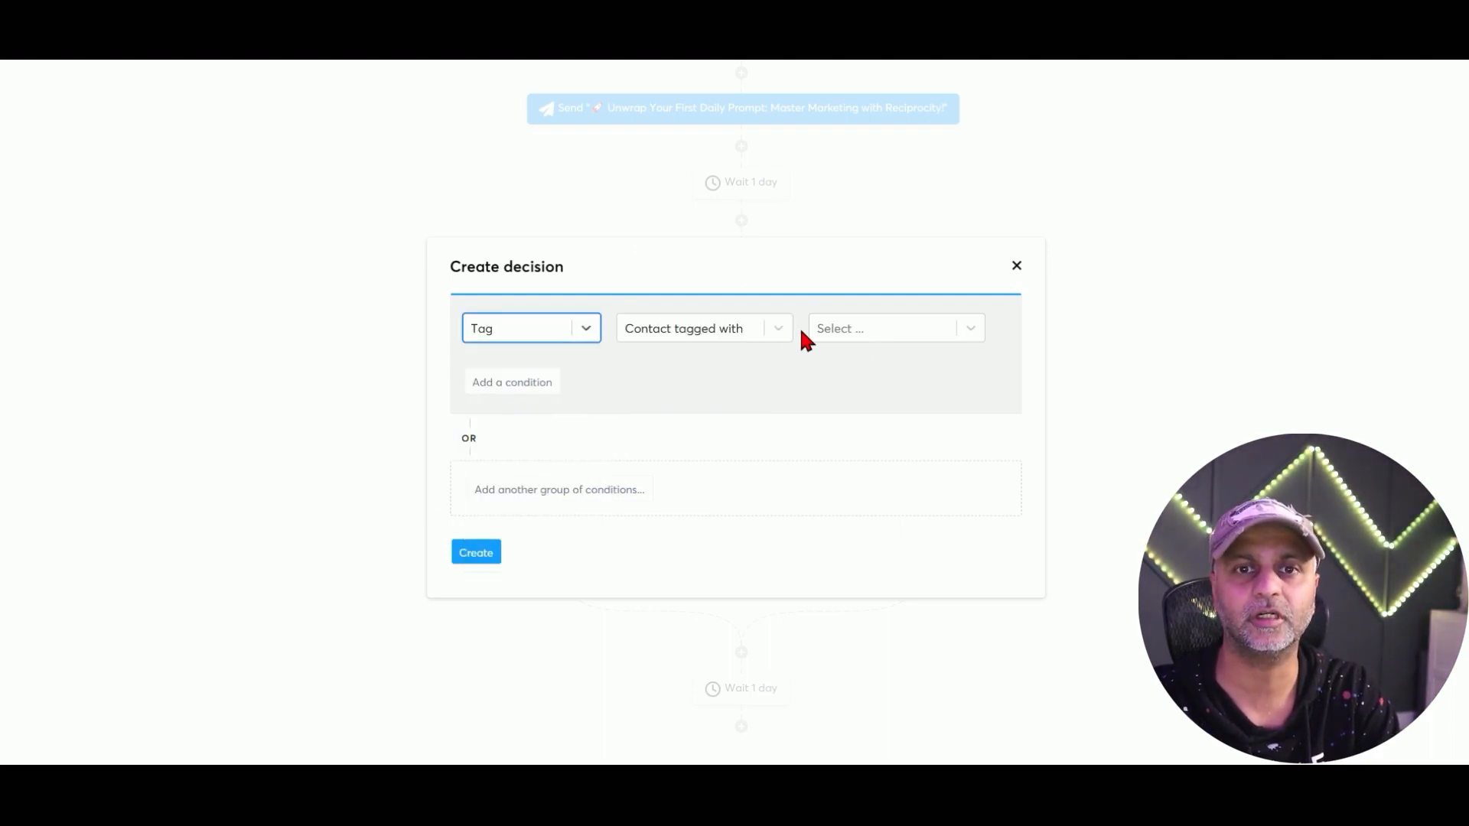
pyautogui.click(903, 333)
pyautogui.scroll(-1, 900, 429)
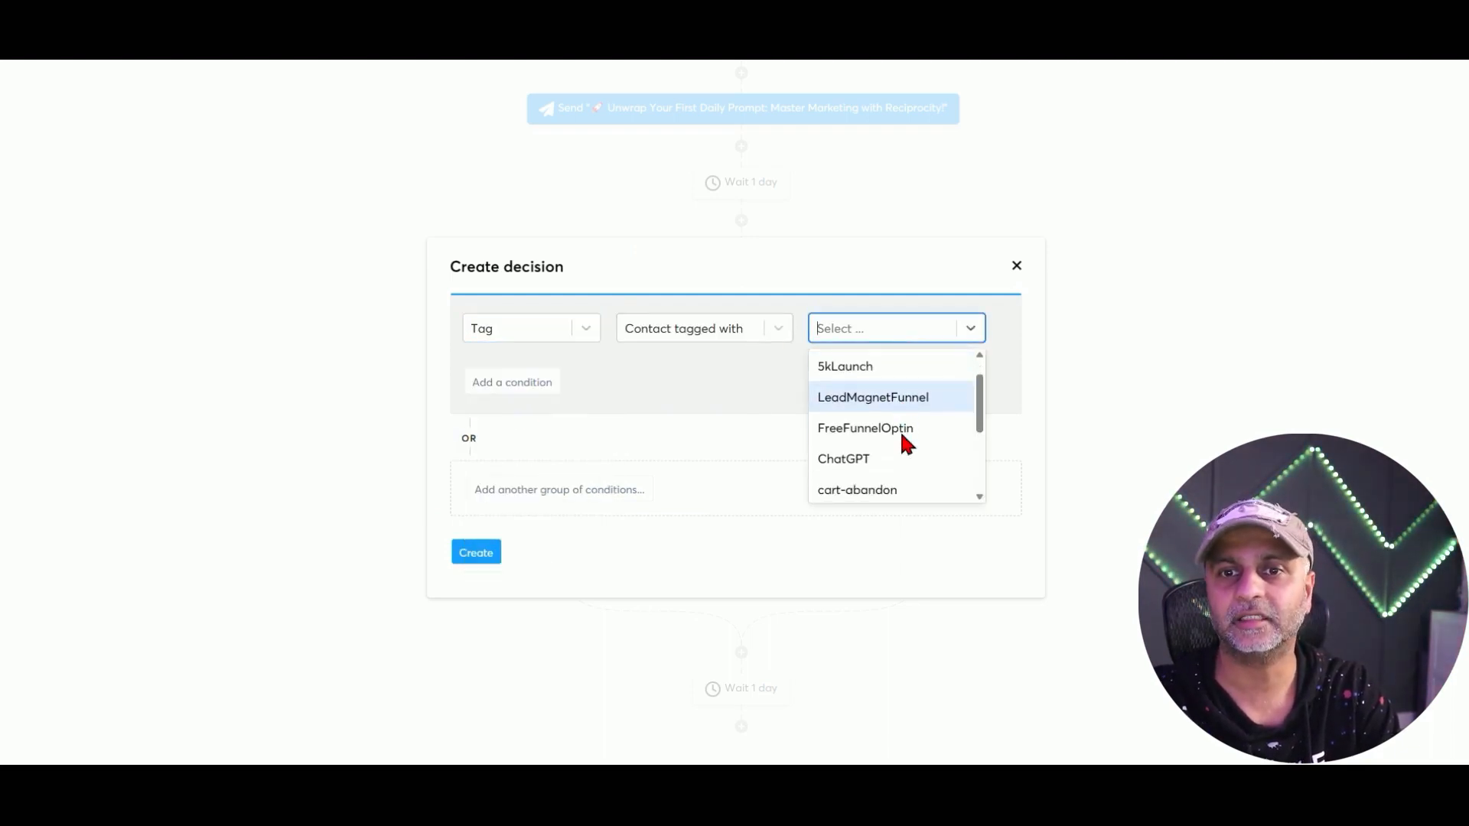
pyautogui.scroll(-3, 901, 434)
pyautogui.click(903, 440)
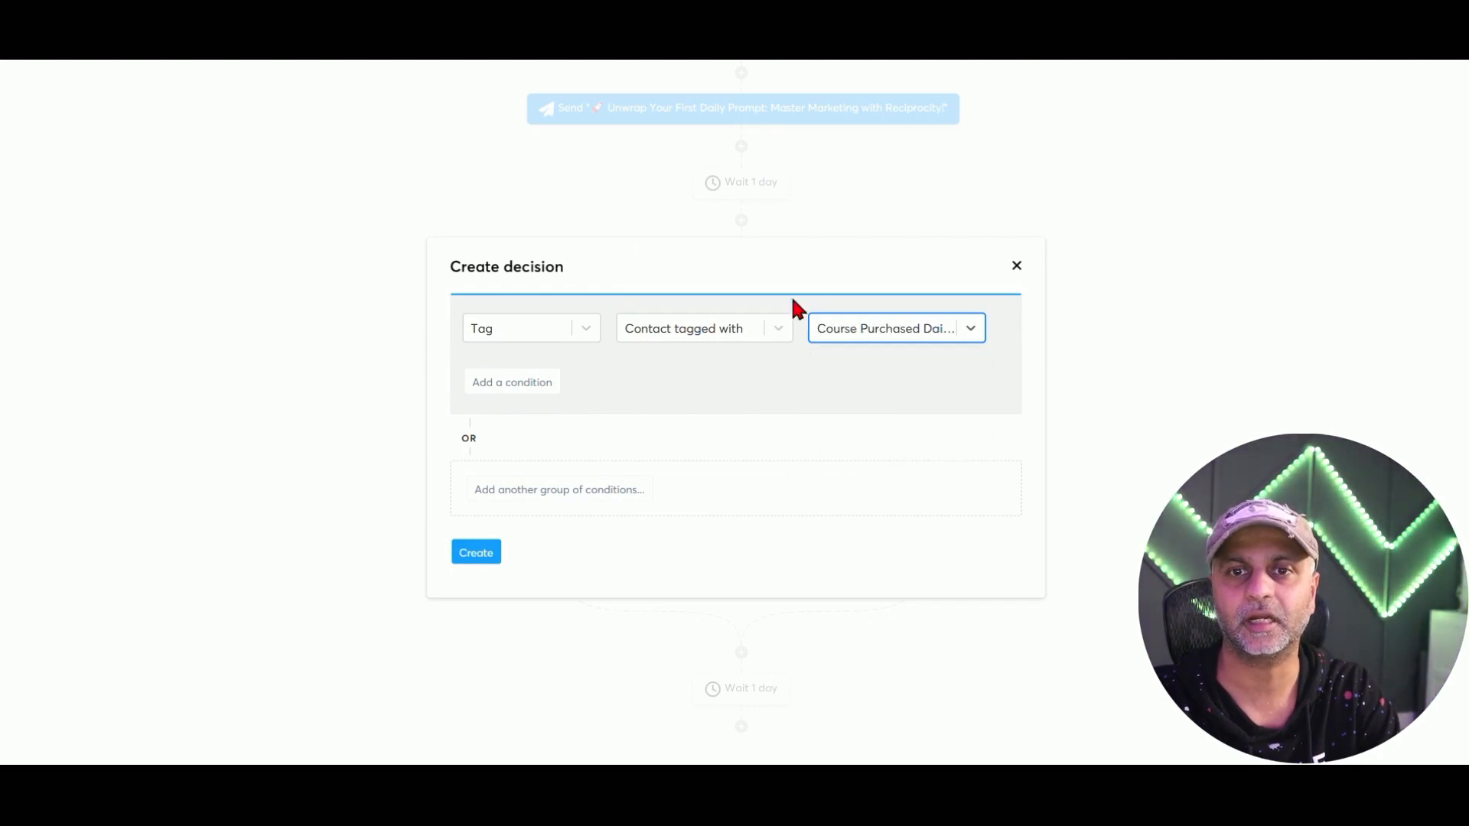
pyautogui.click(491, 551)
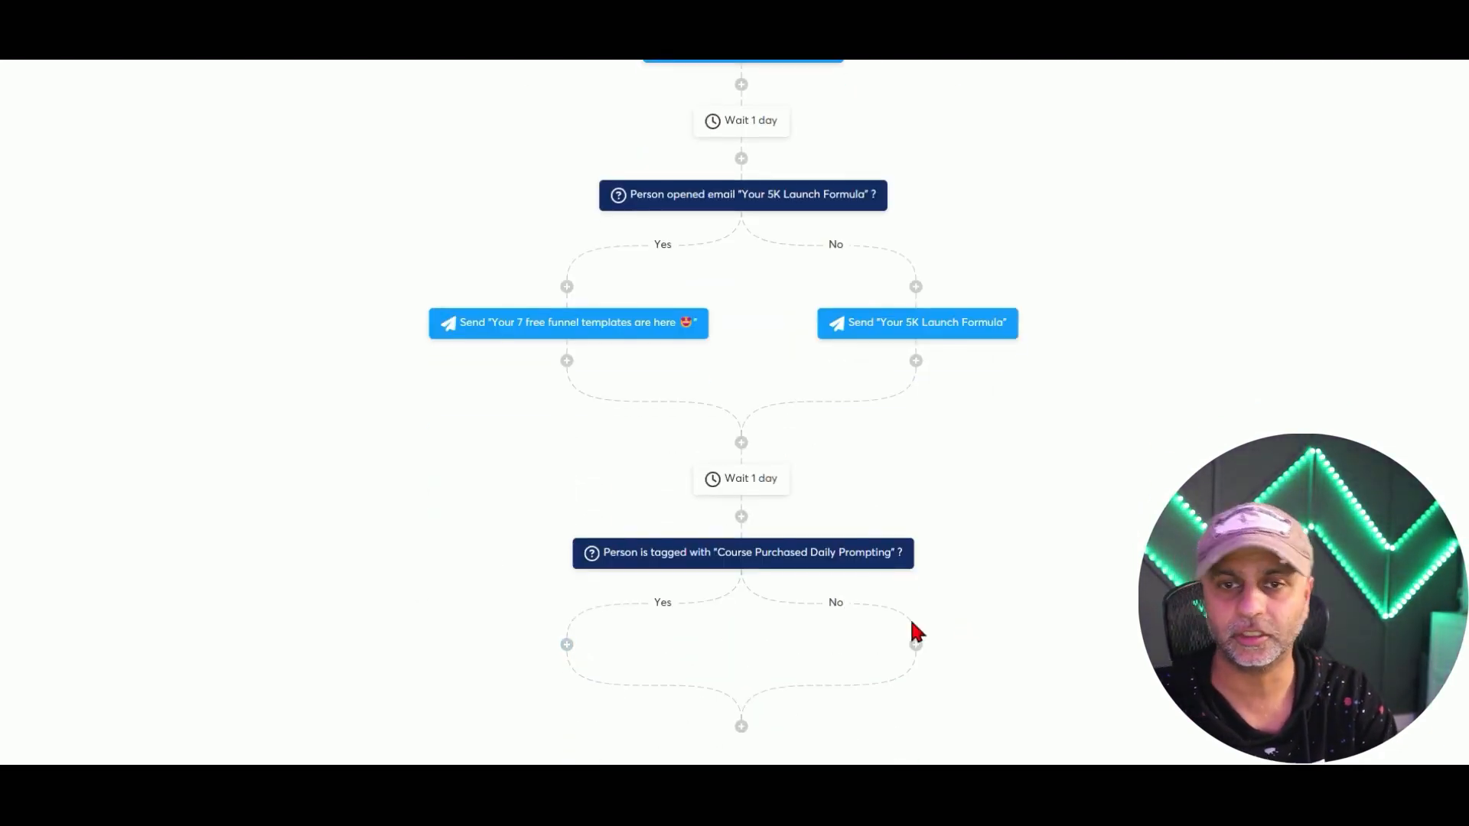
# On the No branch, send the 'Congratulations - you're enrolled!' email.
pyautogui.click(916, 645)
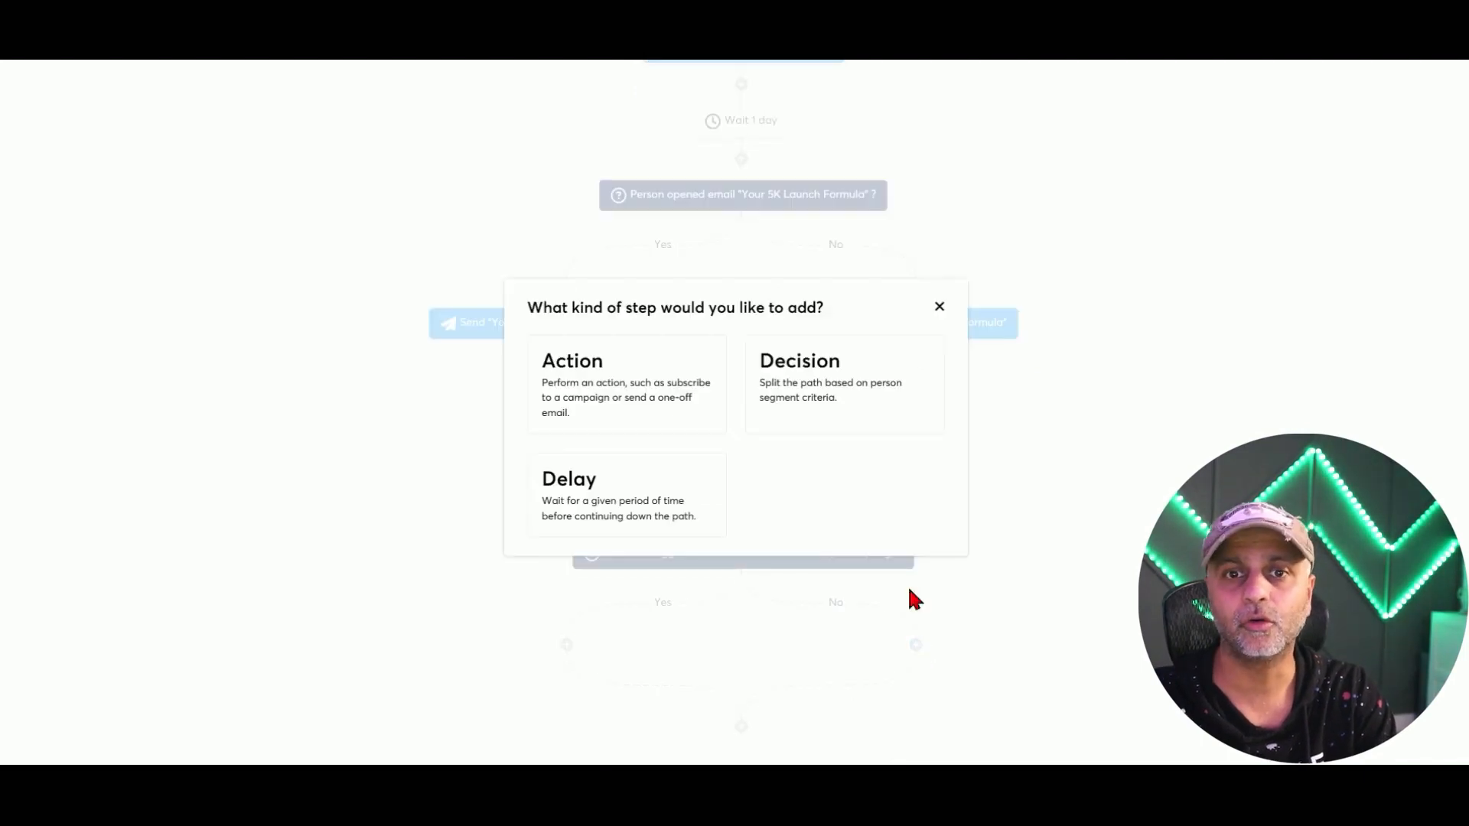
pyautogui.click(696, 376)
pyautogui.click(645, 378)
pyautogui.scroll(-3, 663, 538)
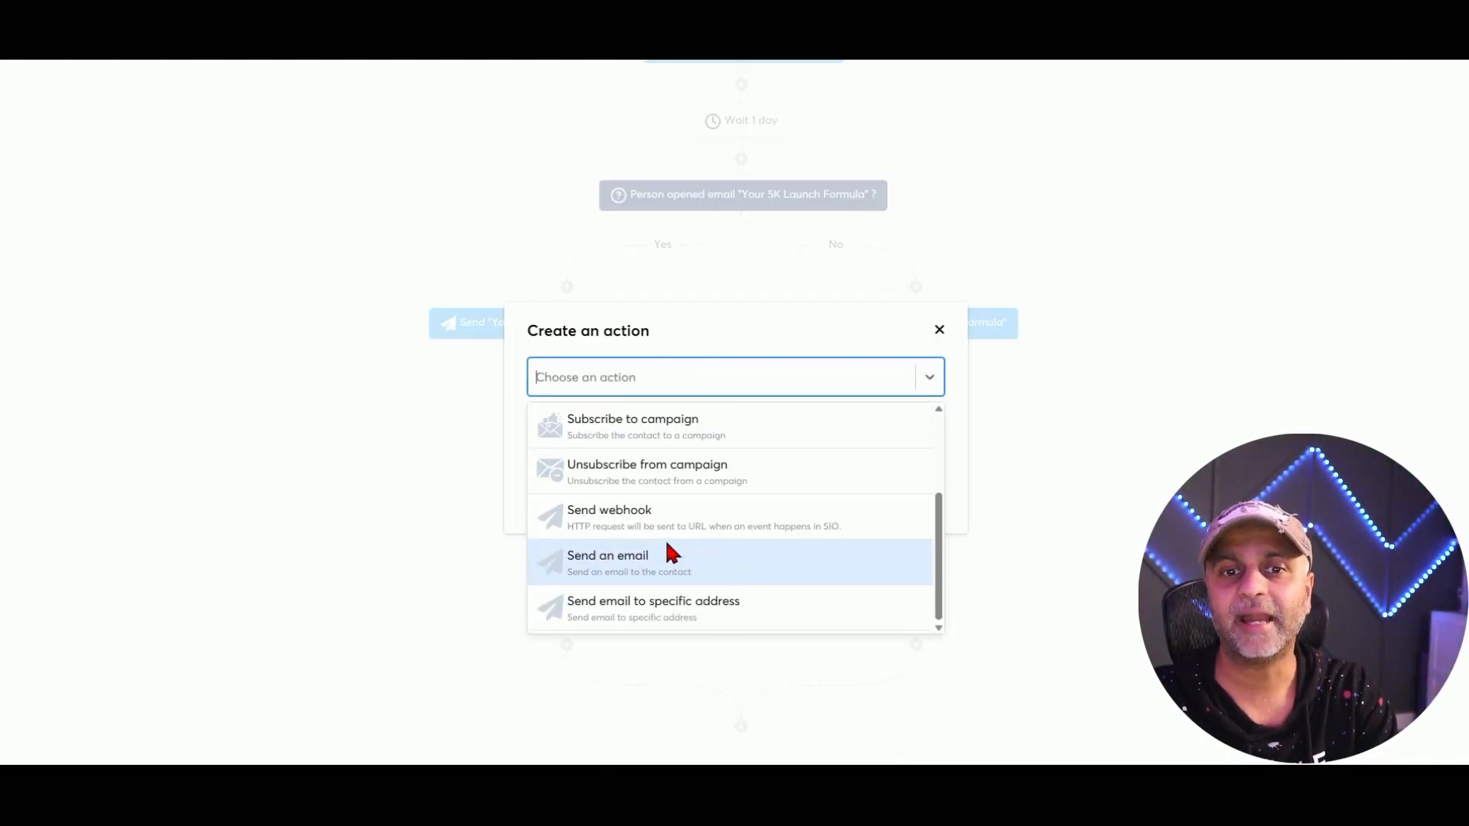
pyautogui.click(667, 546)
pyautogui.click(737, 419)
pyautogui.click(688, 452)
pyautogui.click(554, 498)
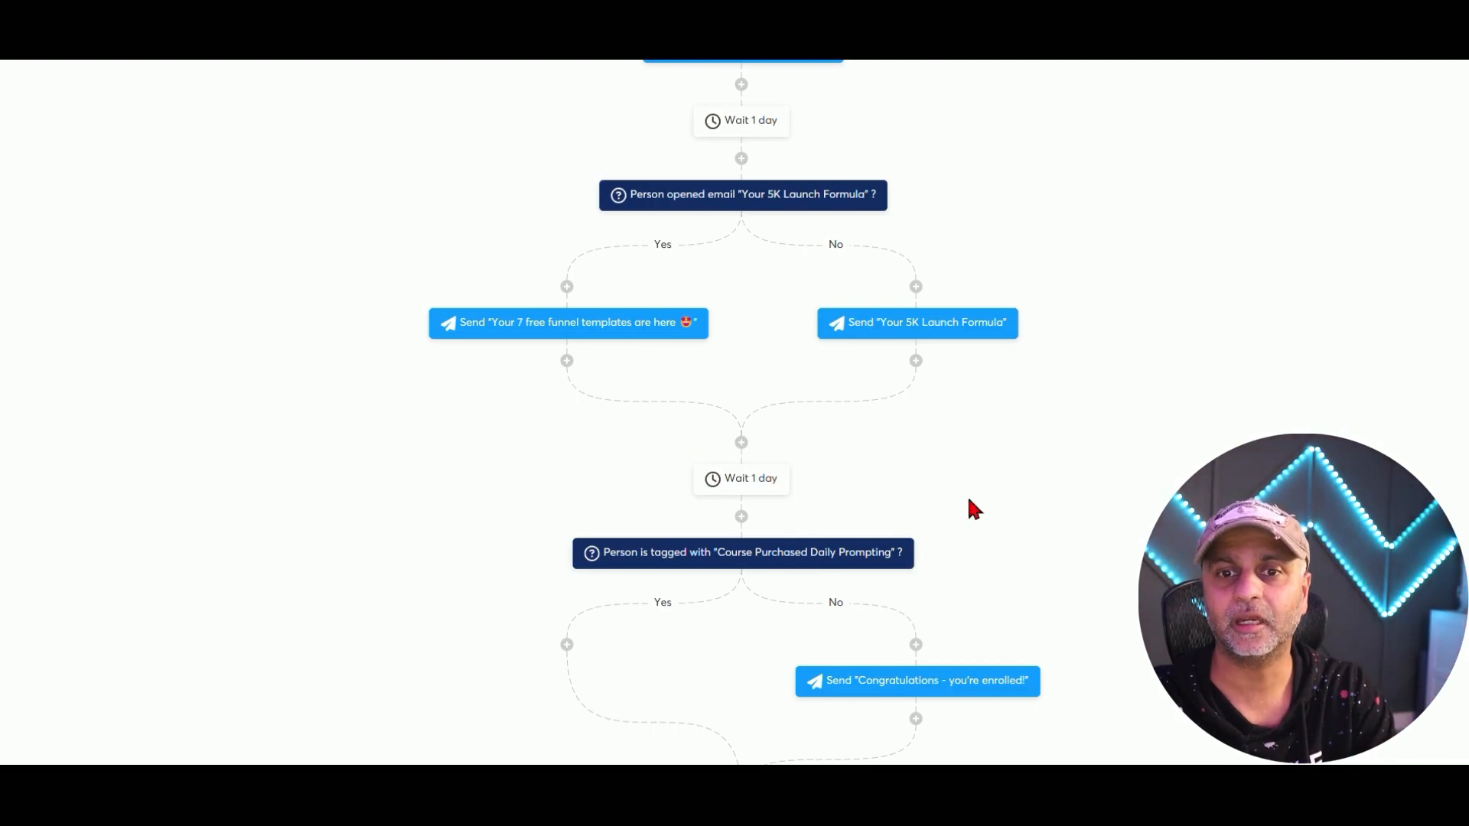
pyautogui.scroll(5, 994, 545)
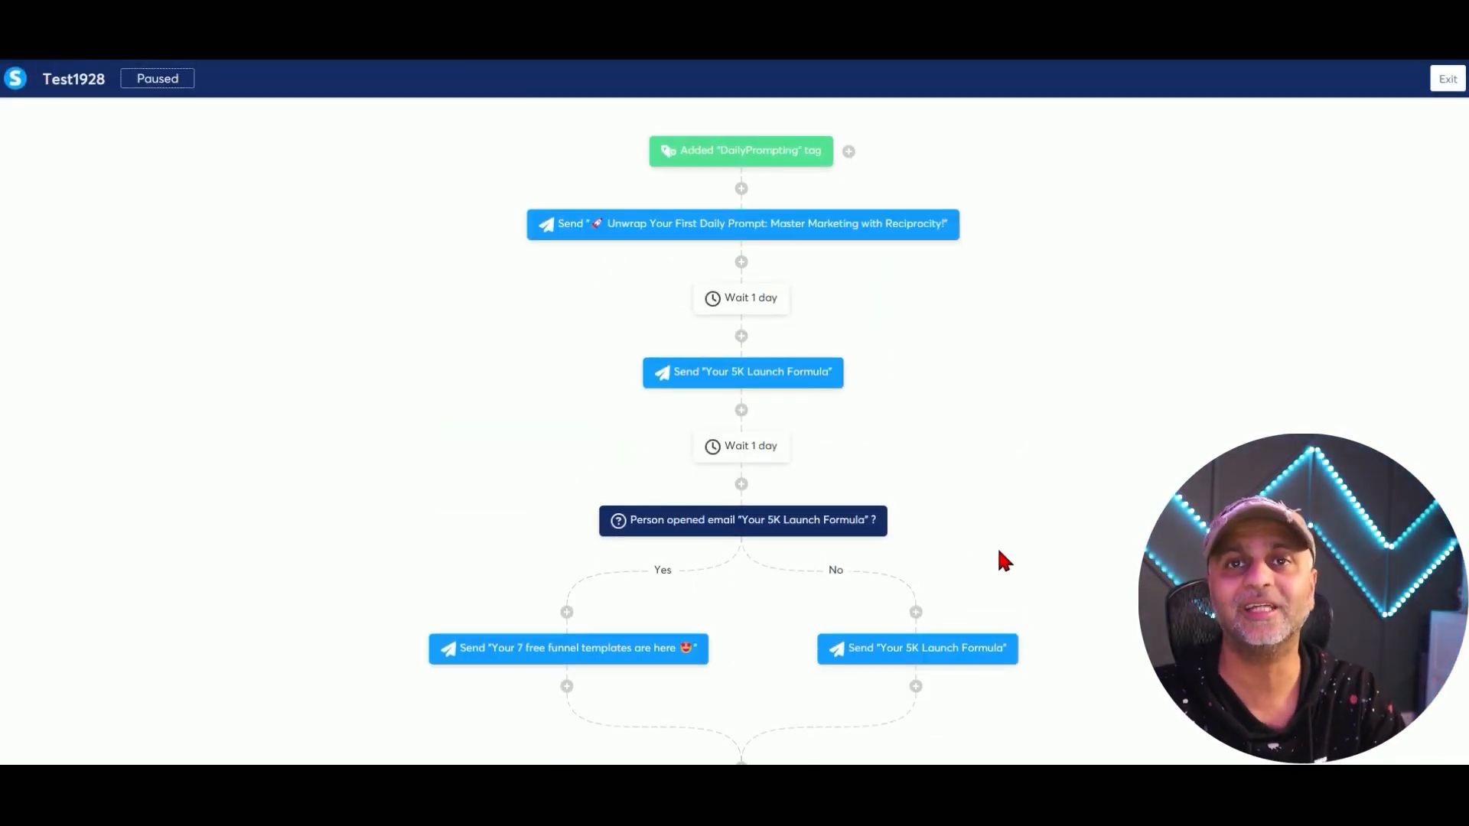
# Exit the editor, then activate the Test1928 workflow from its options menu and confirm.
pyautogui.click(1453, 76)
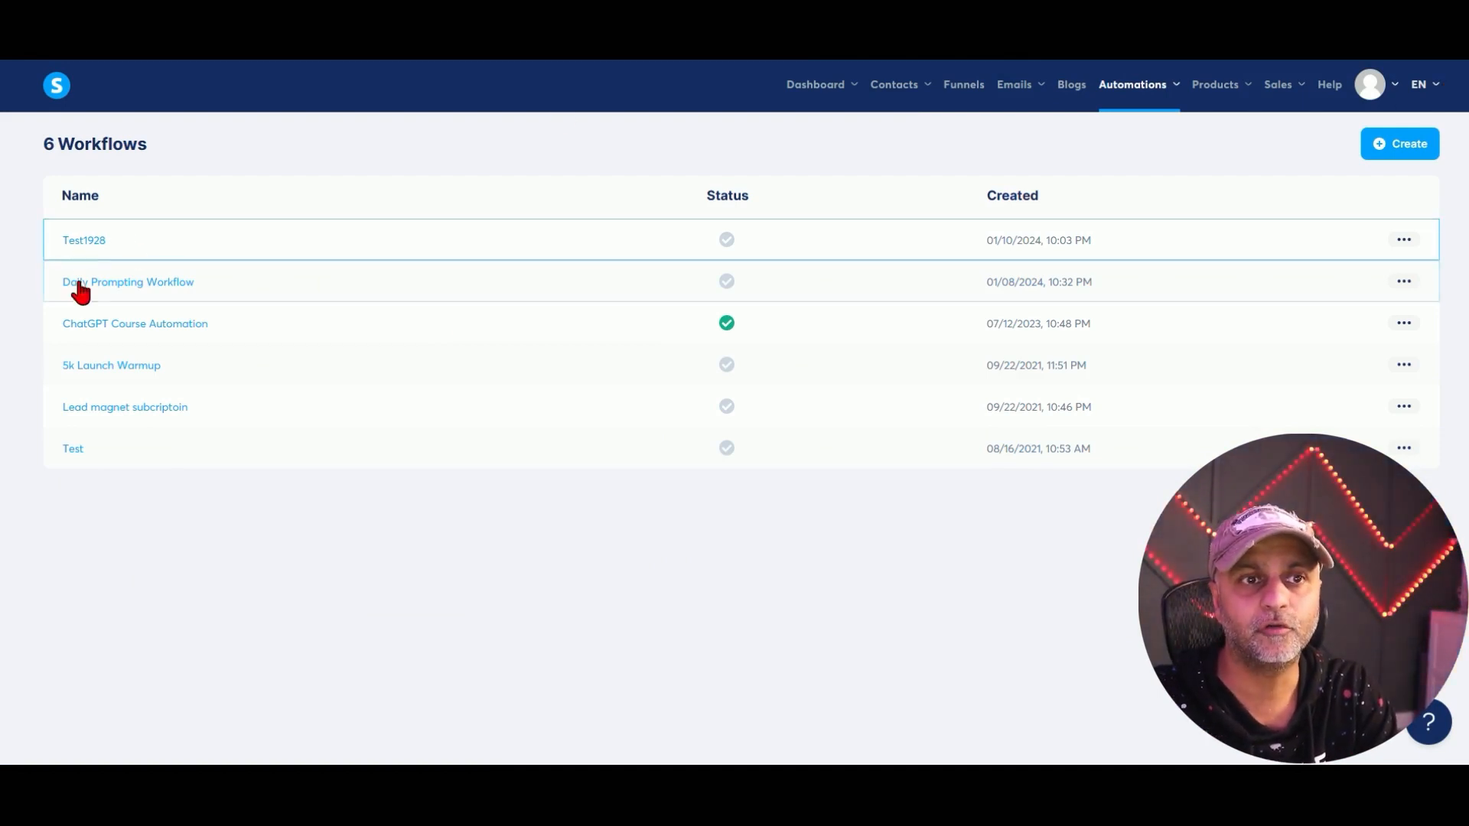
pyautogui.click(1403, 240)
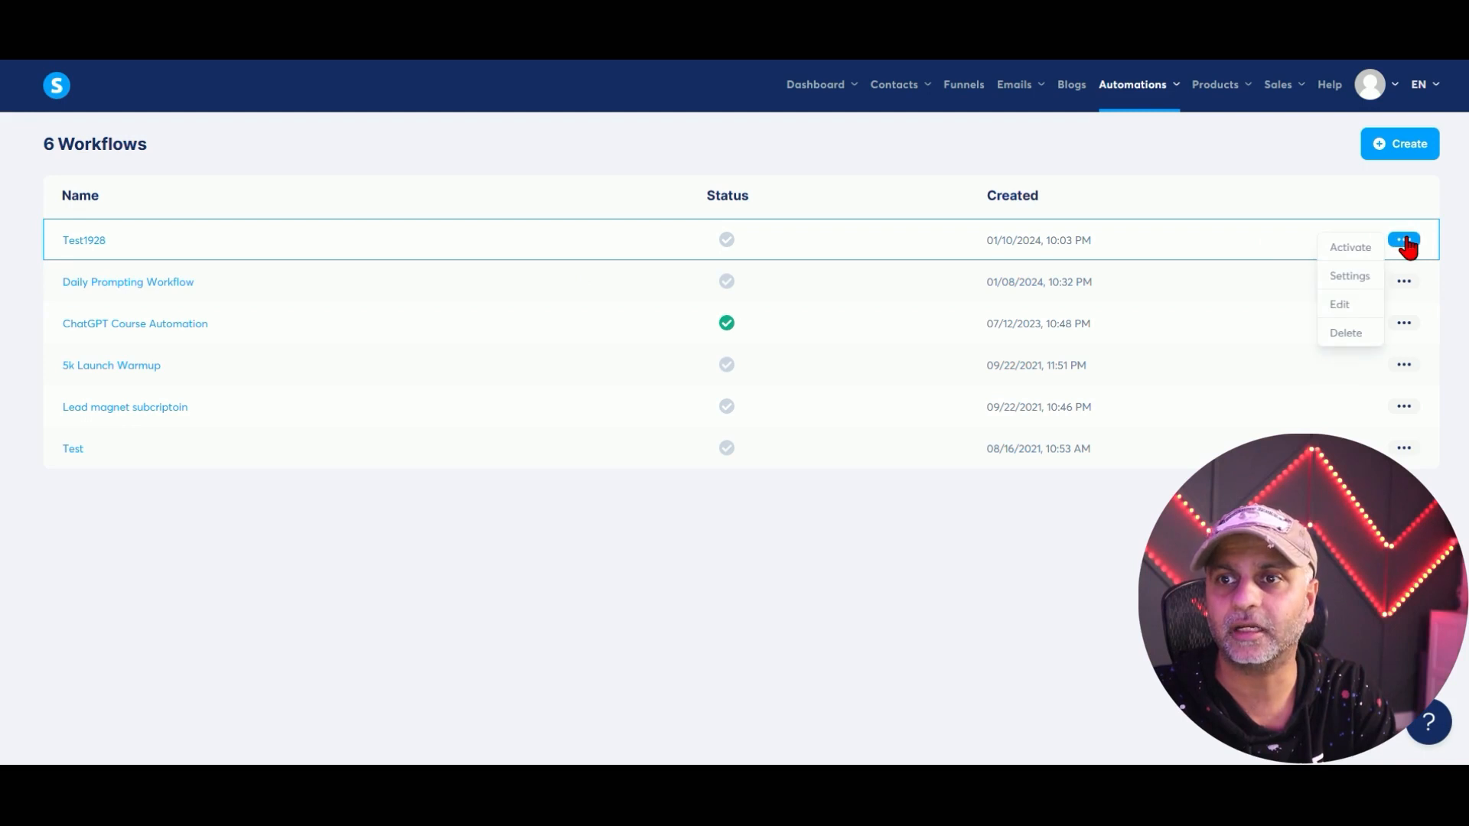
pyautogui.click(1353, 252)
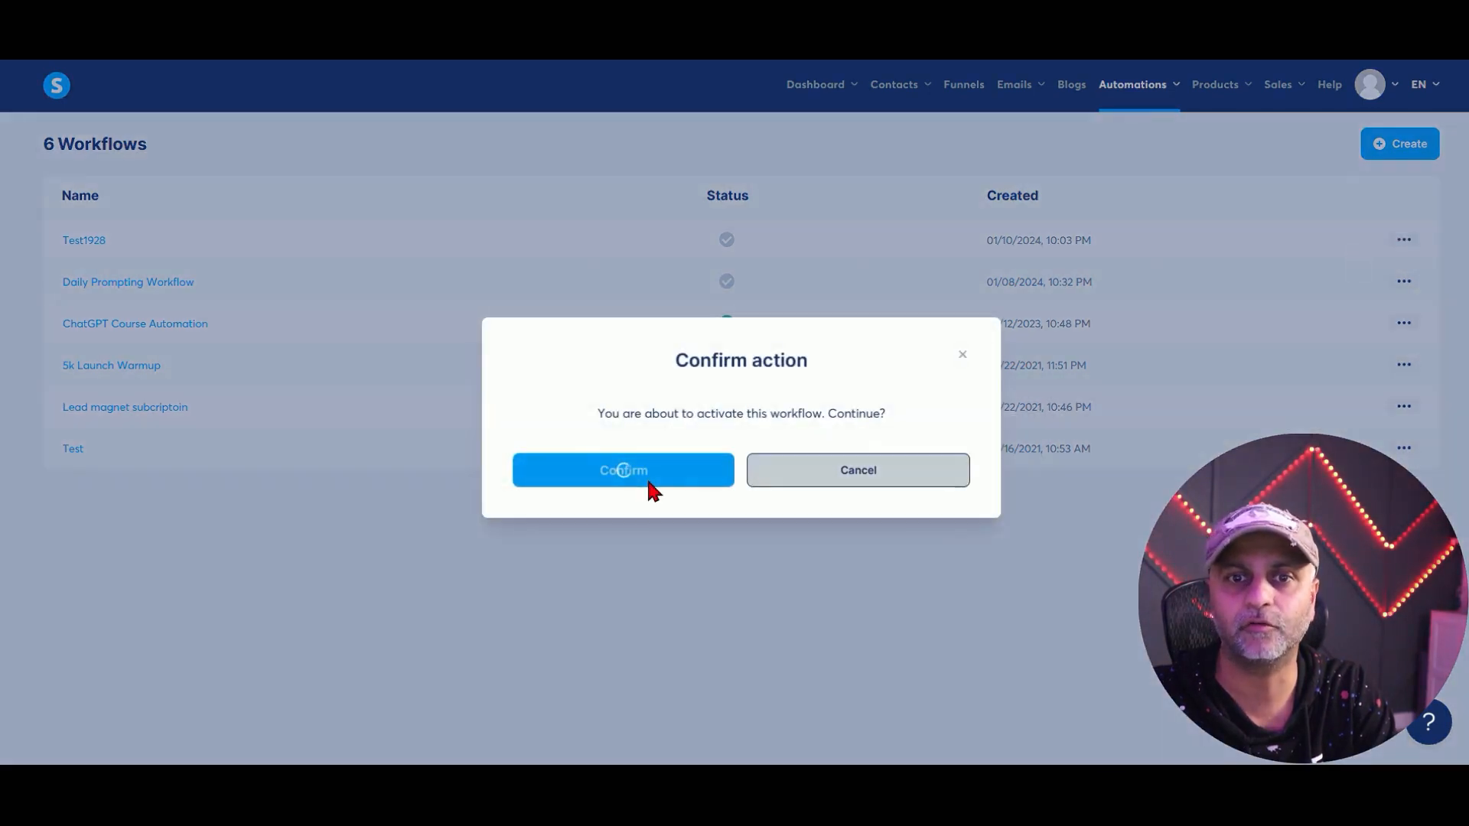
pyautogui.click(649, 480)
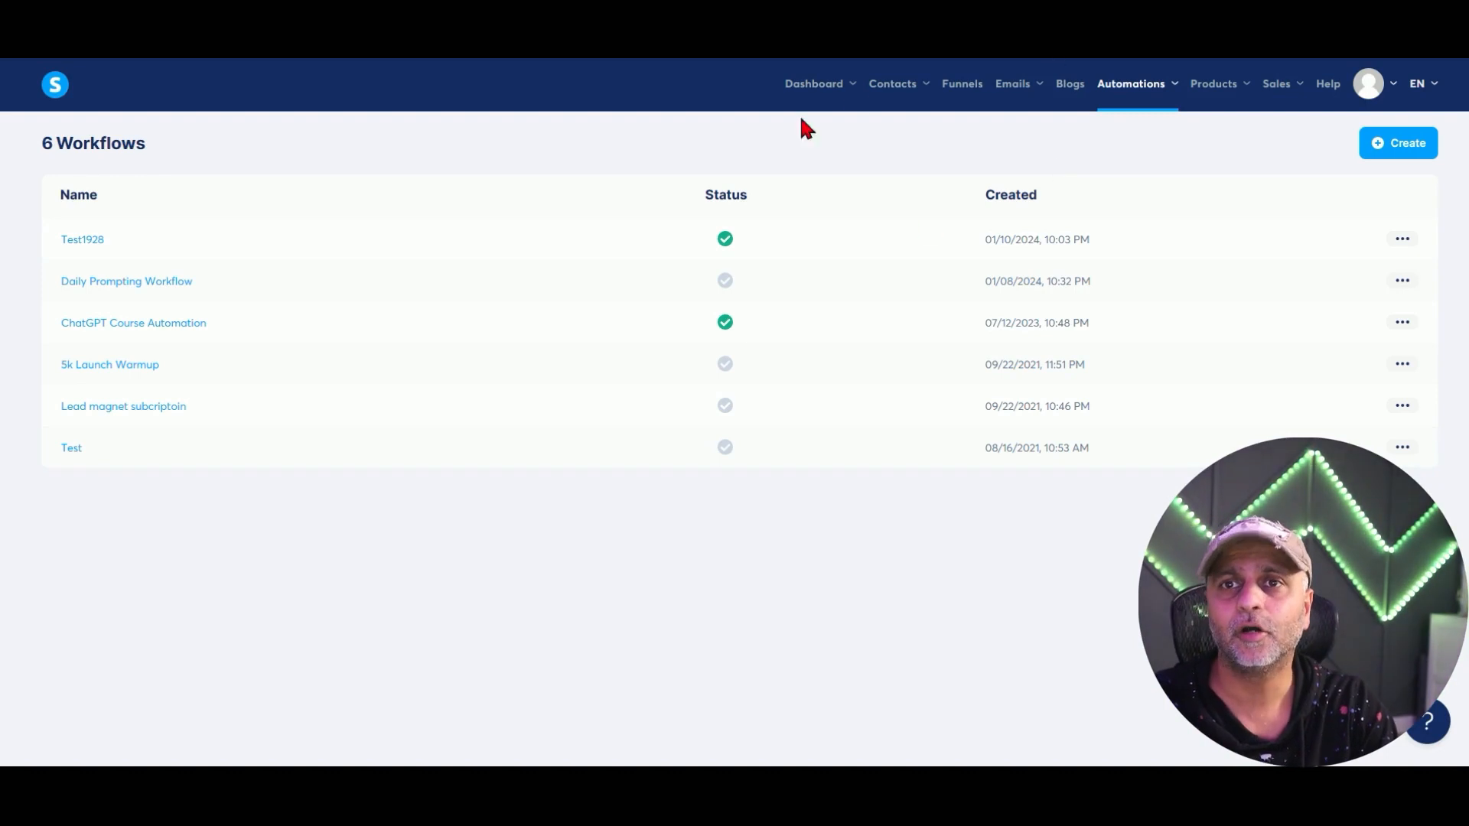
# Start a new blog named Test Blog on domain blog.amit.so with URL path prompt-guide.
pyautogui.click(1069, 83)
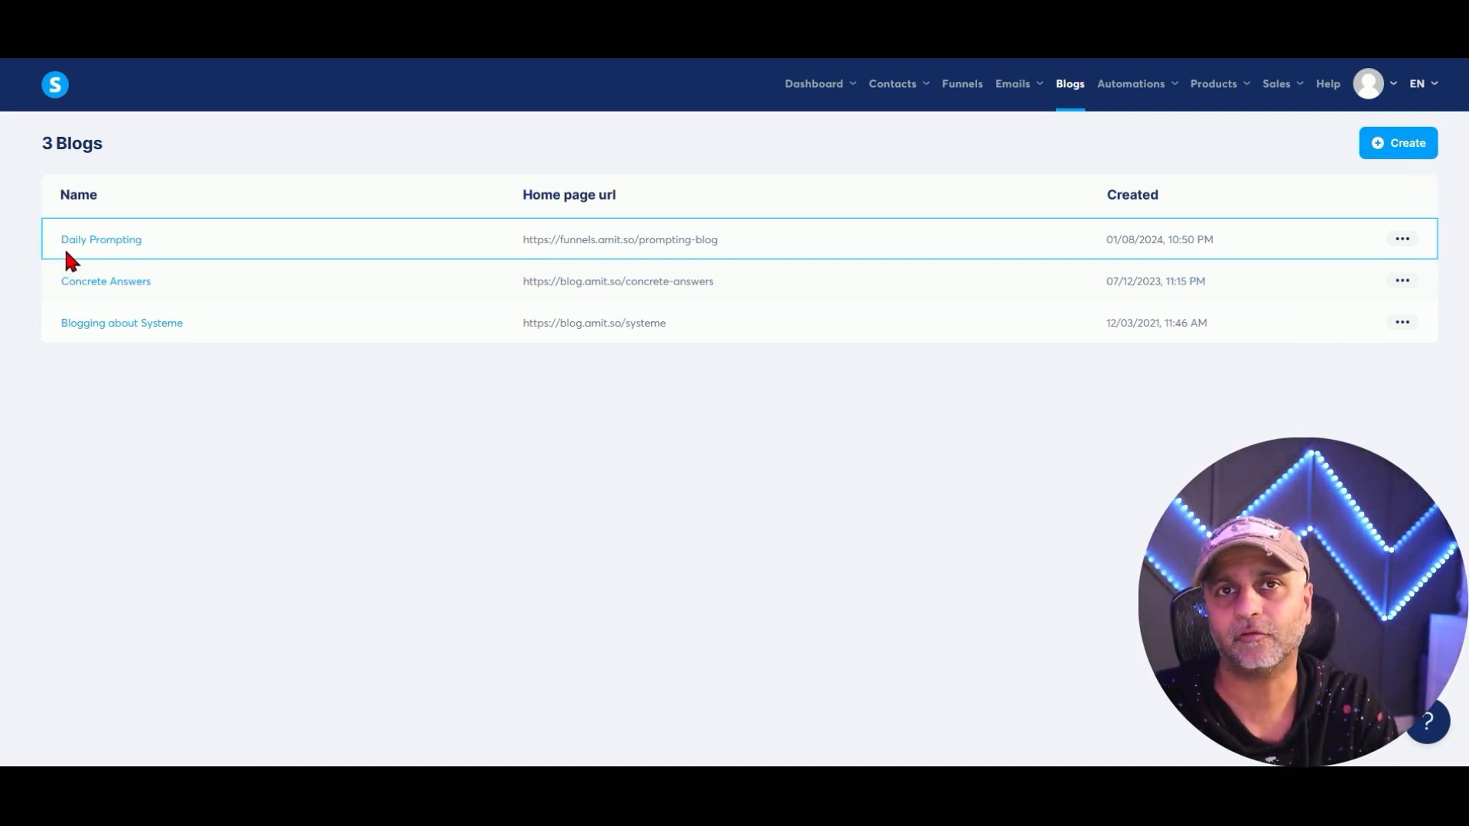
pyautogui.click(1399, 149)
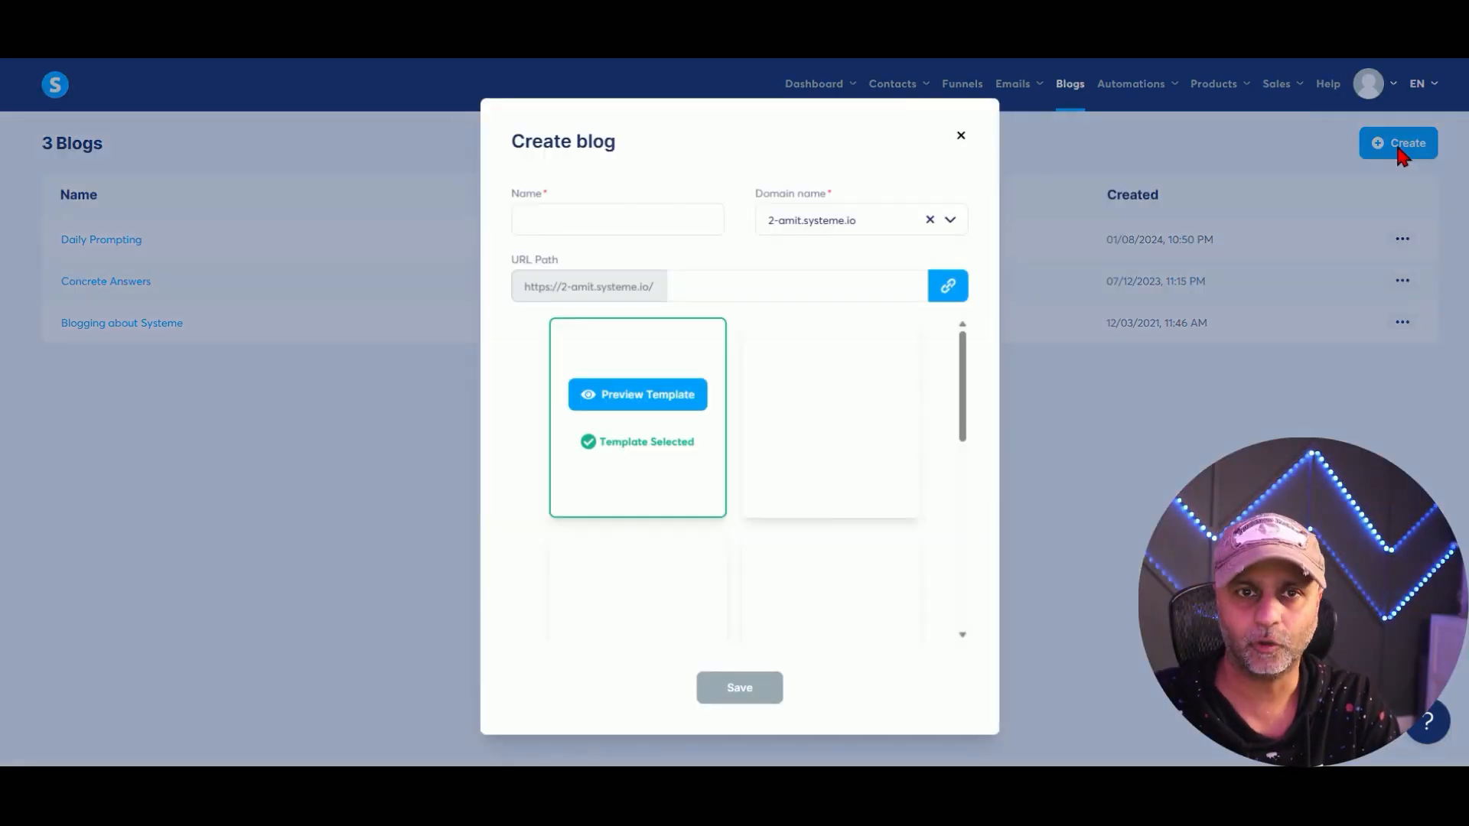
pyautogui.click(697, 225)
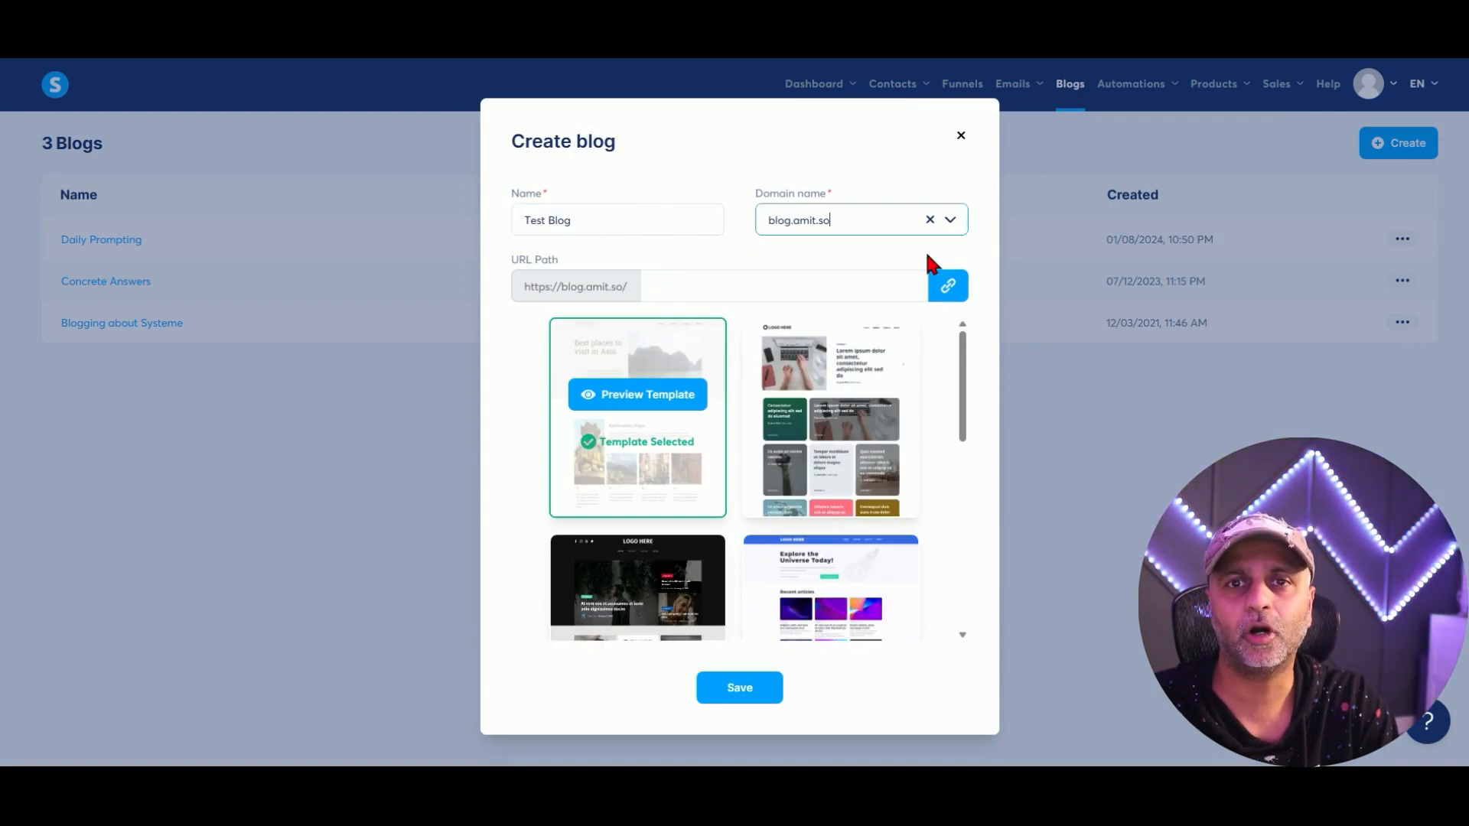
pyautogui.click(878, 229)
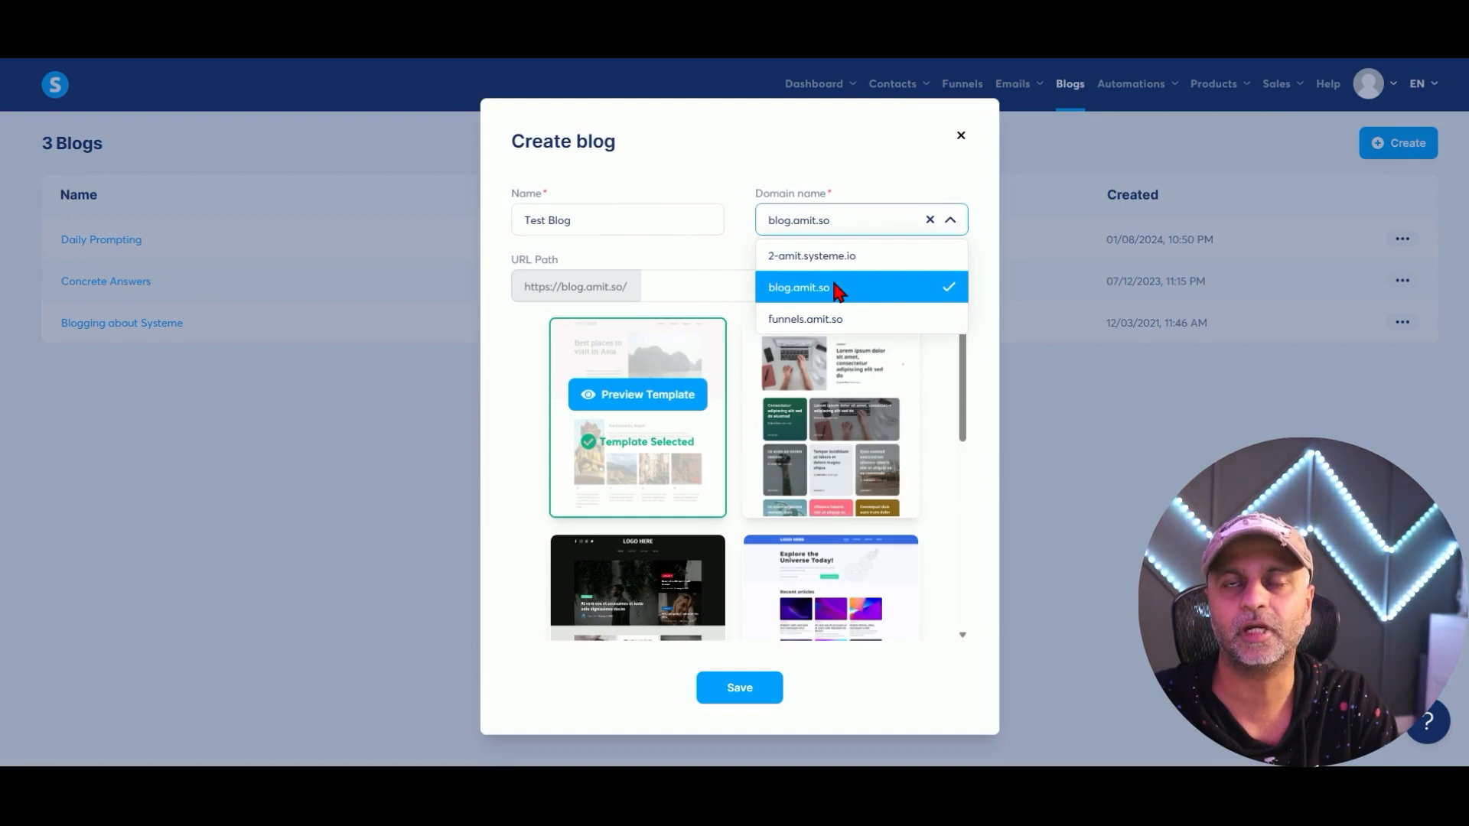
pyautogui.click(843, 291)
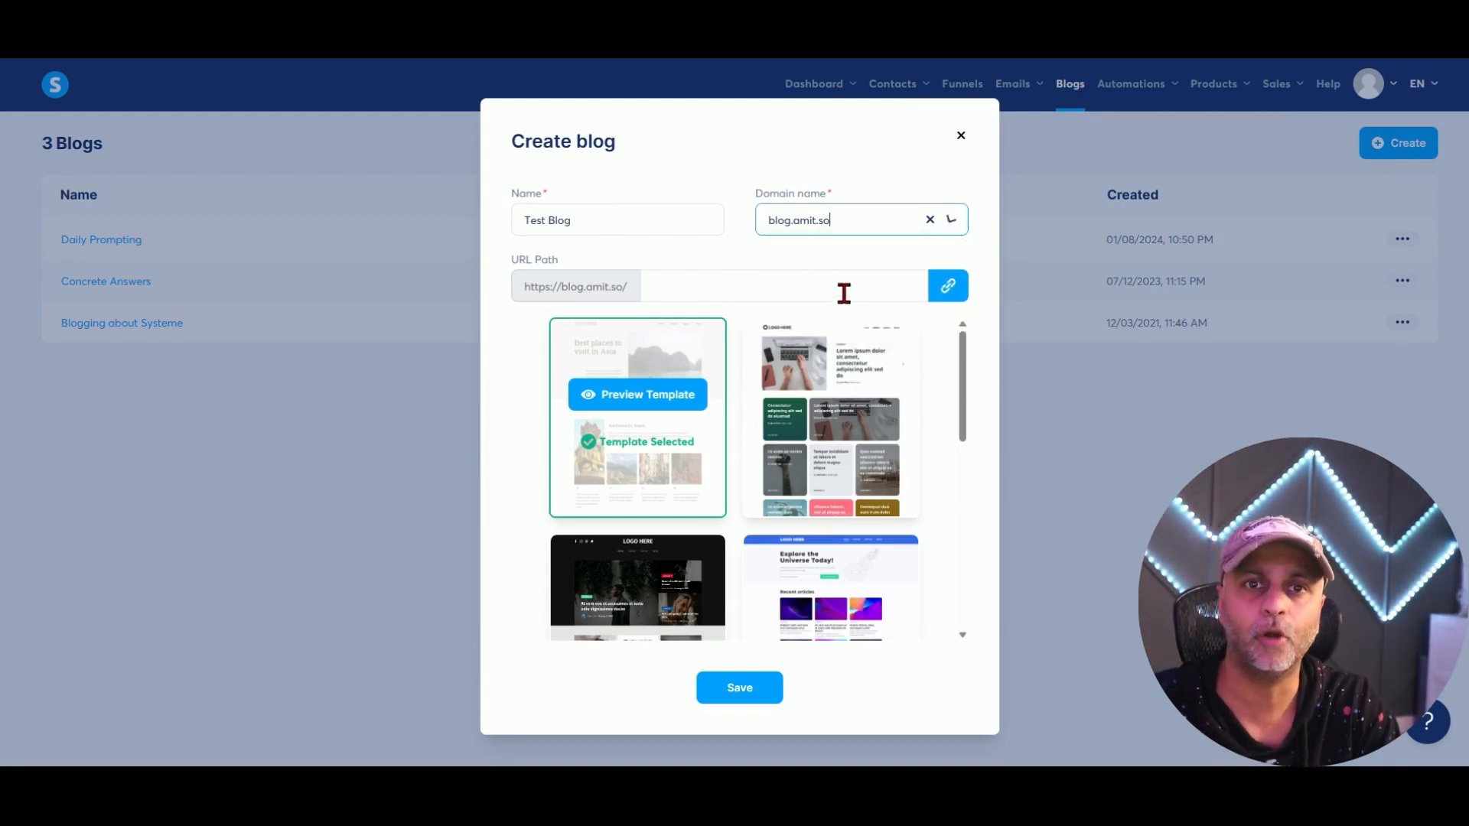
pyautogui.click(655, 289)
pyautogui.write('prompt-guide')
# Choose the orange beach-photo template and save the new blog.
pyautogui.scroll(-5, 770, 436)
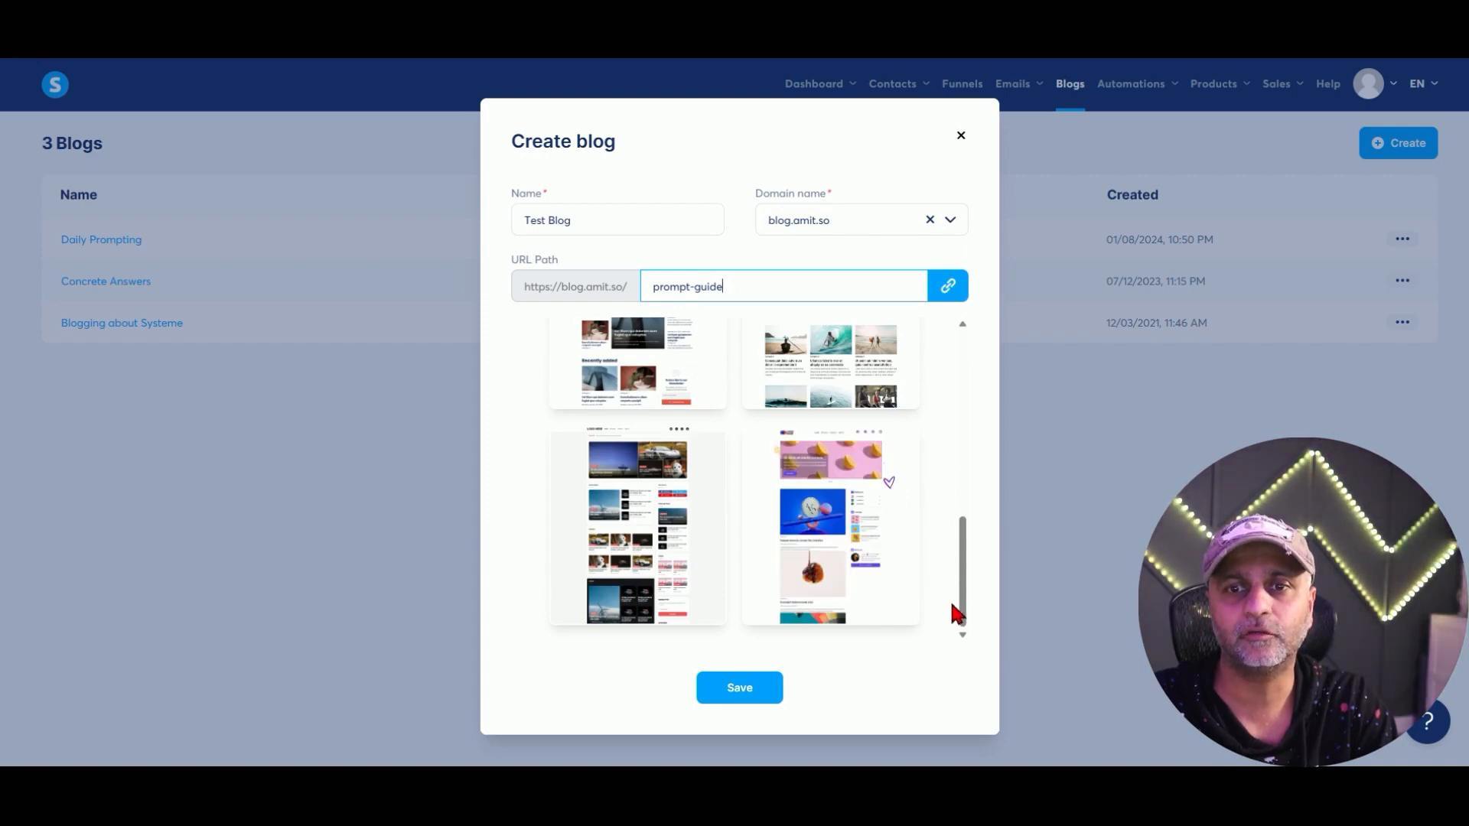
pyautogui.moveTo(963, 592); pyautogui.dragTo(955, 535)
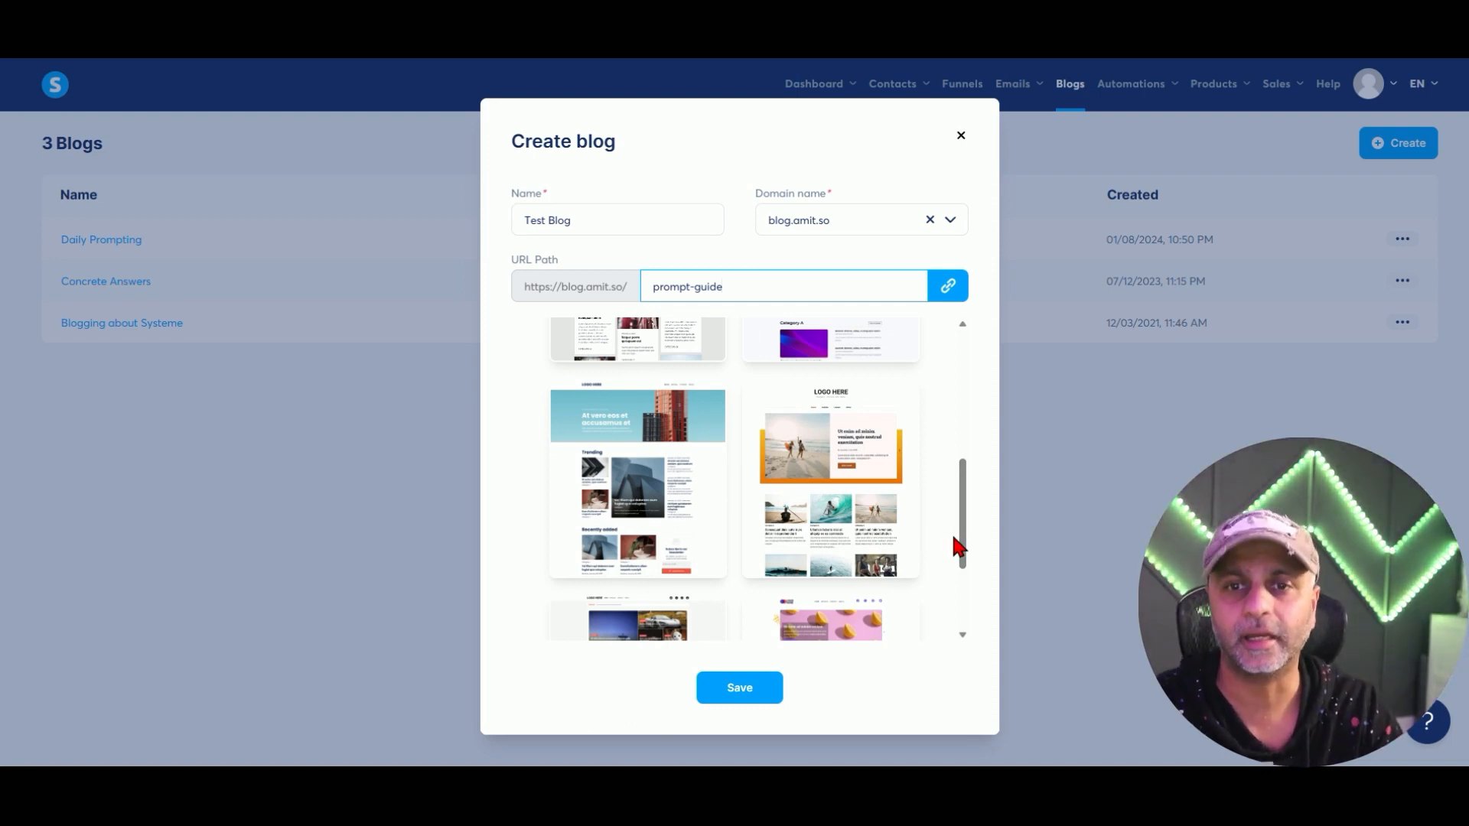
pyautogui.scroll(3, 911, 484)
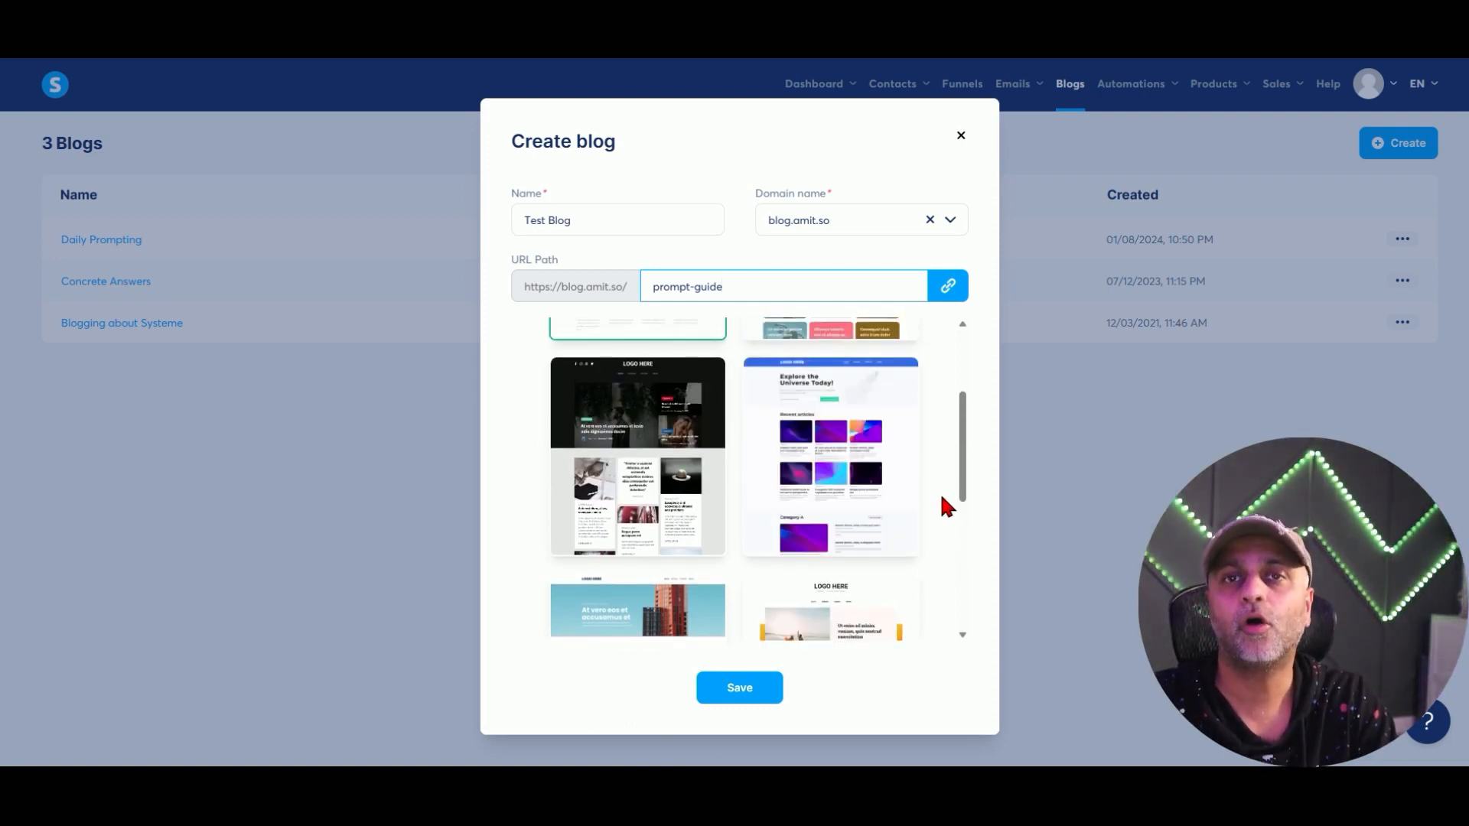
pyautogui.scroll(3, 945, 502)
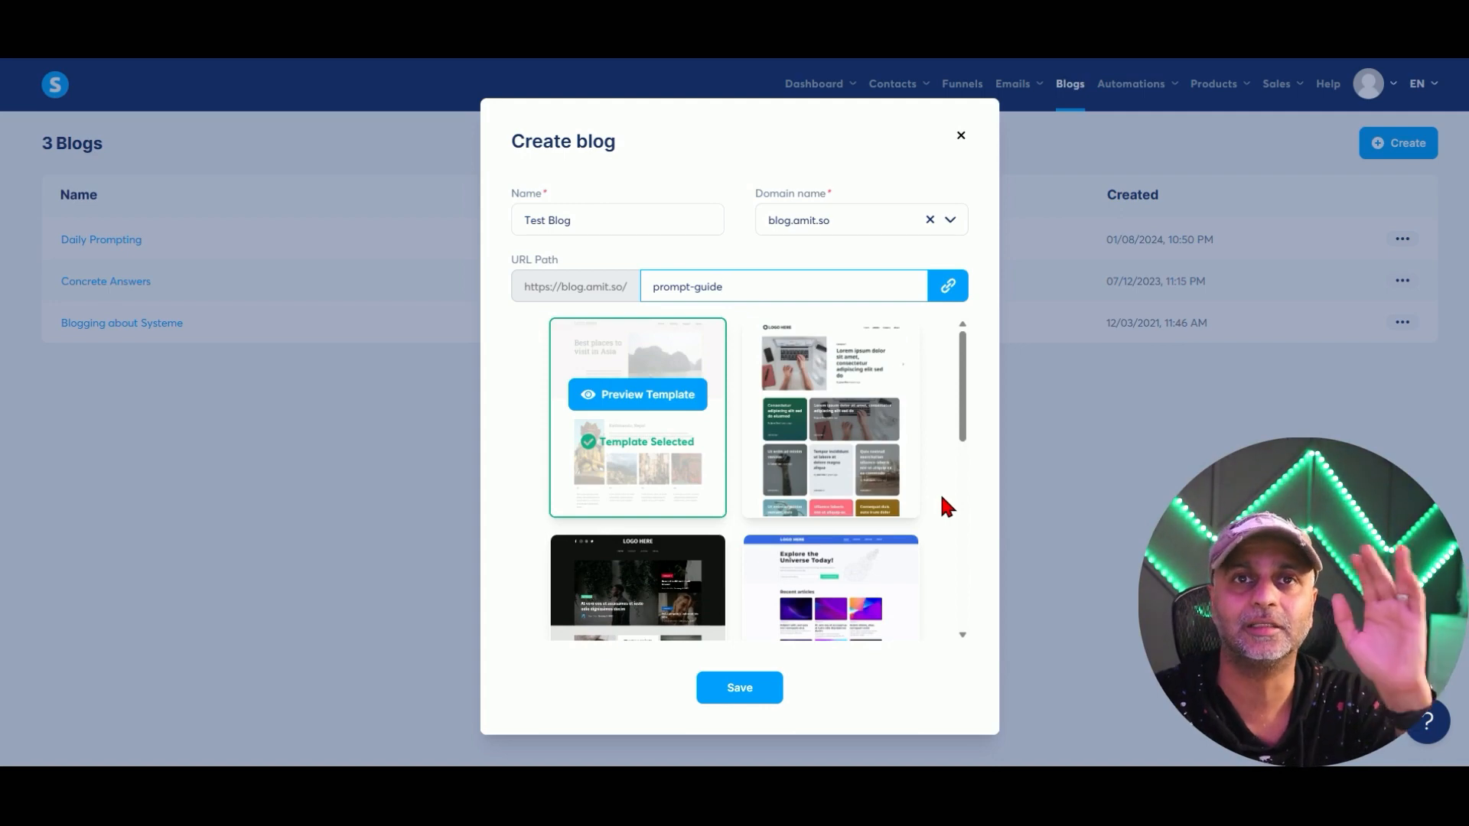
pyautogui.scroll(-3, 949, 497)
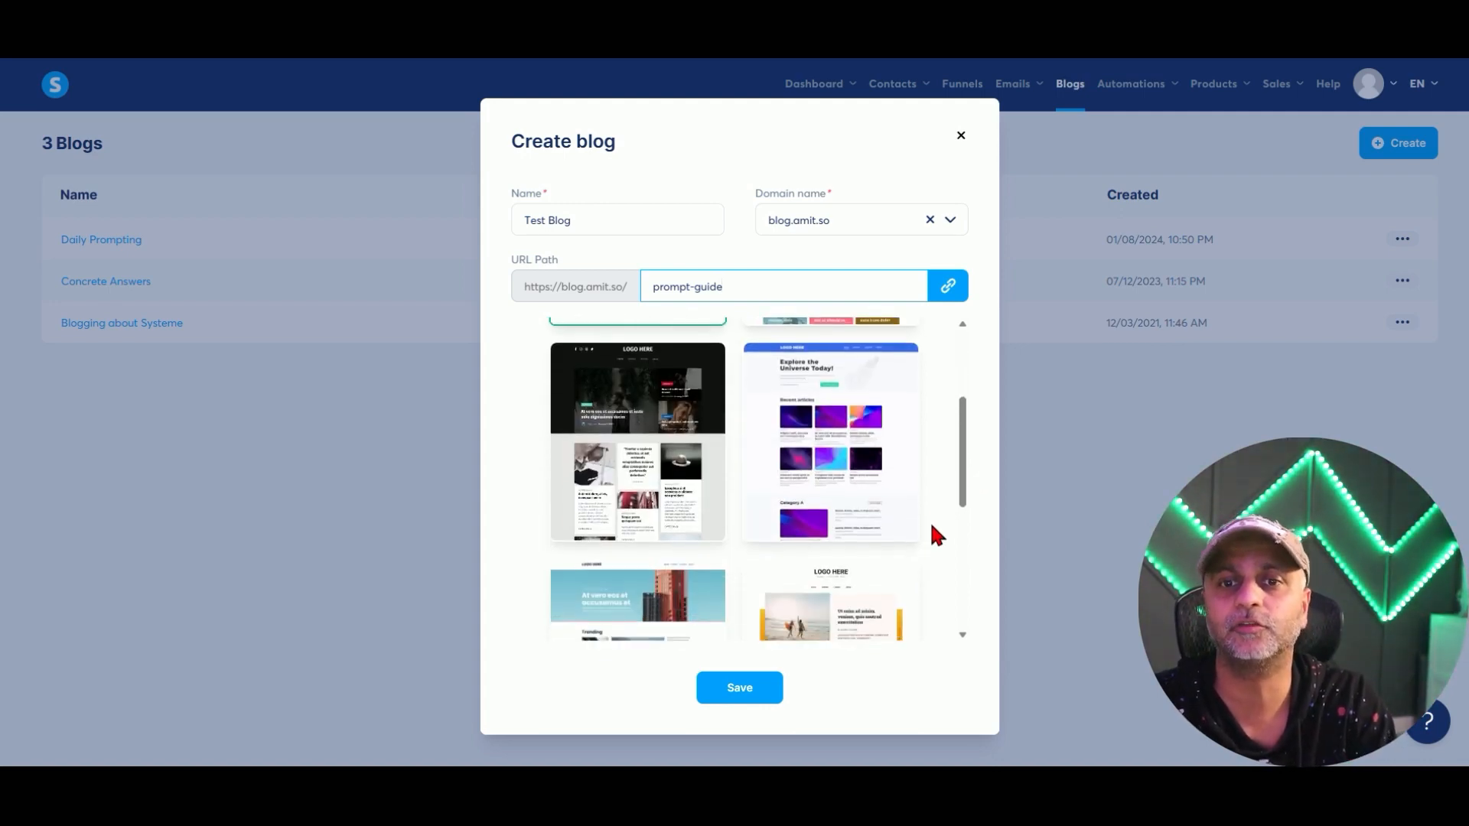
pyautogui.scroll(-5, 931, 526)
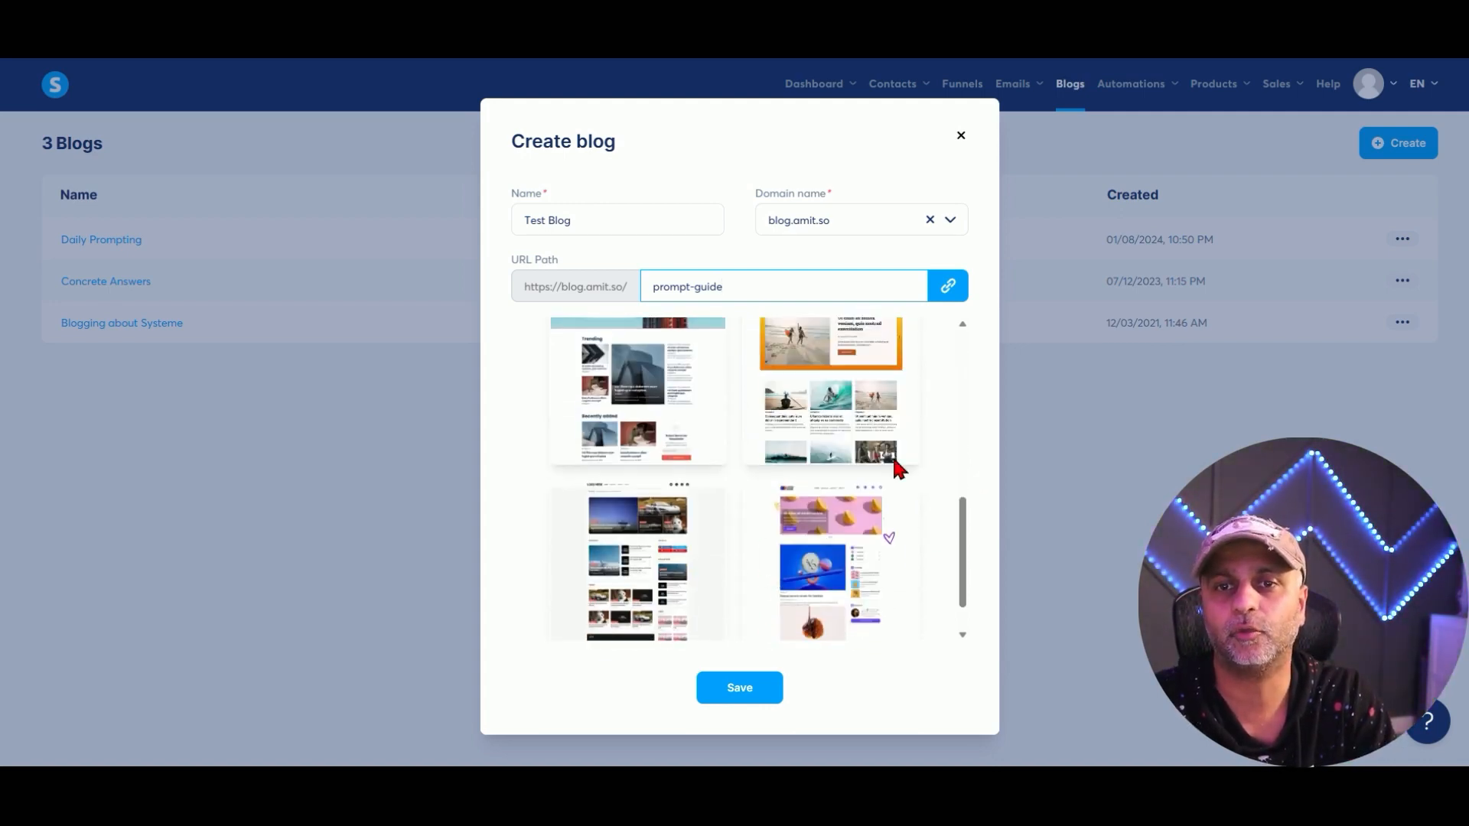
pyautogui.moveTo(859, 409)
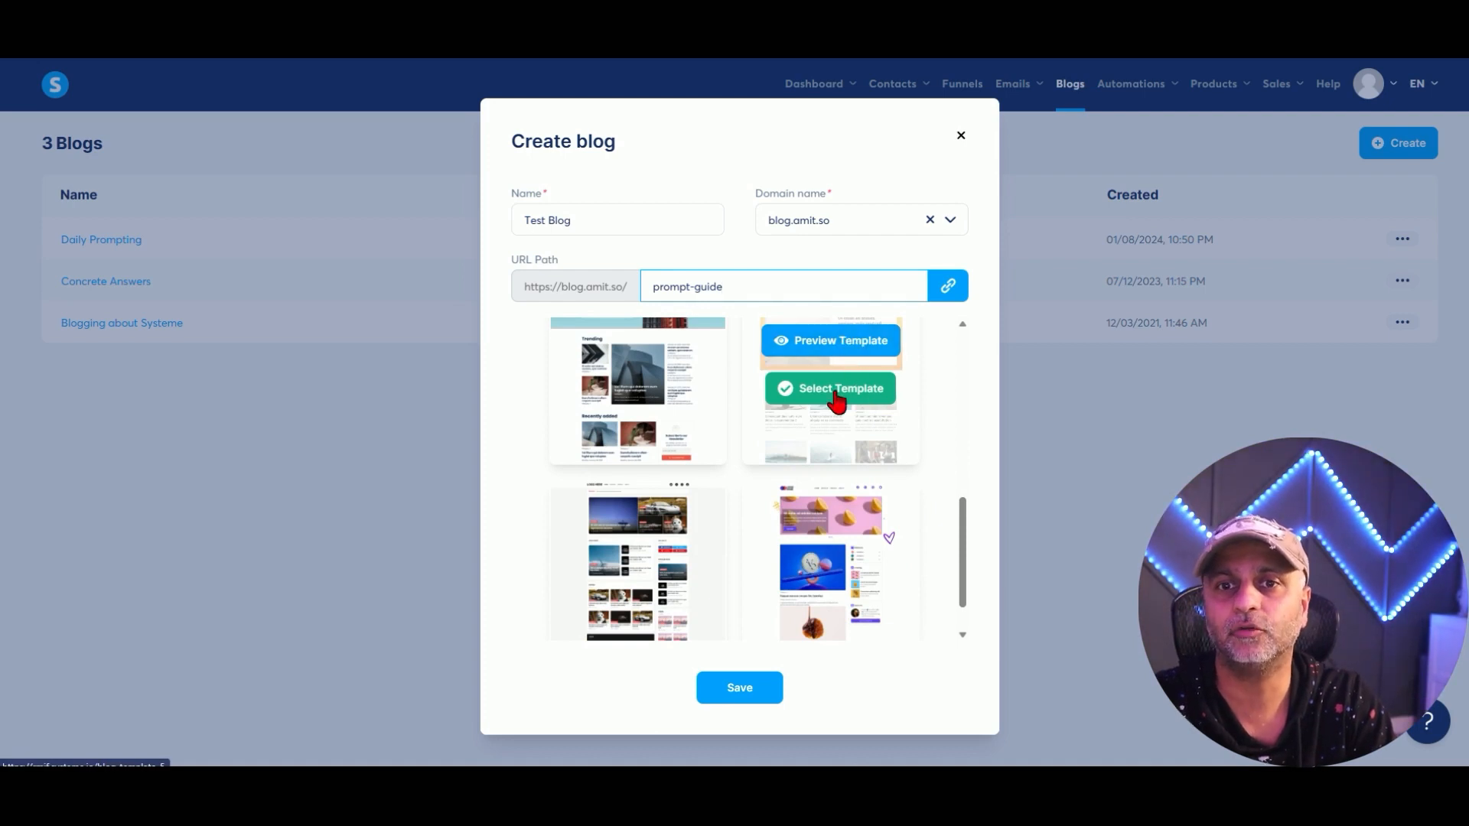
pyautogui.click(835, 391)
pyautogui.click(745, 692)
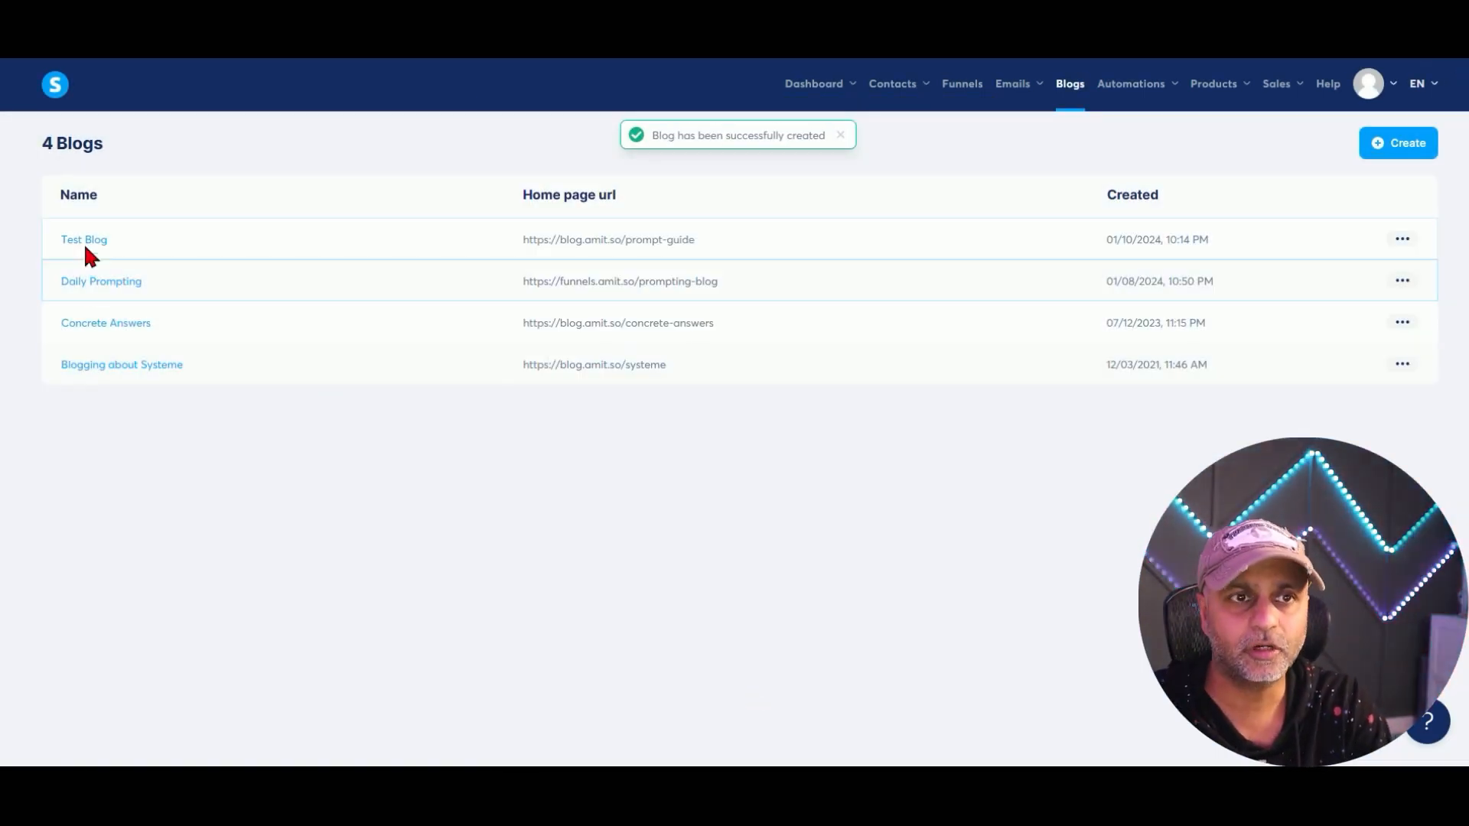
# Open Test Blog's list of sample posts.
pyautogui.click(84, 240)
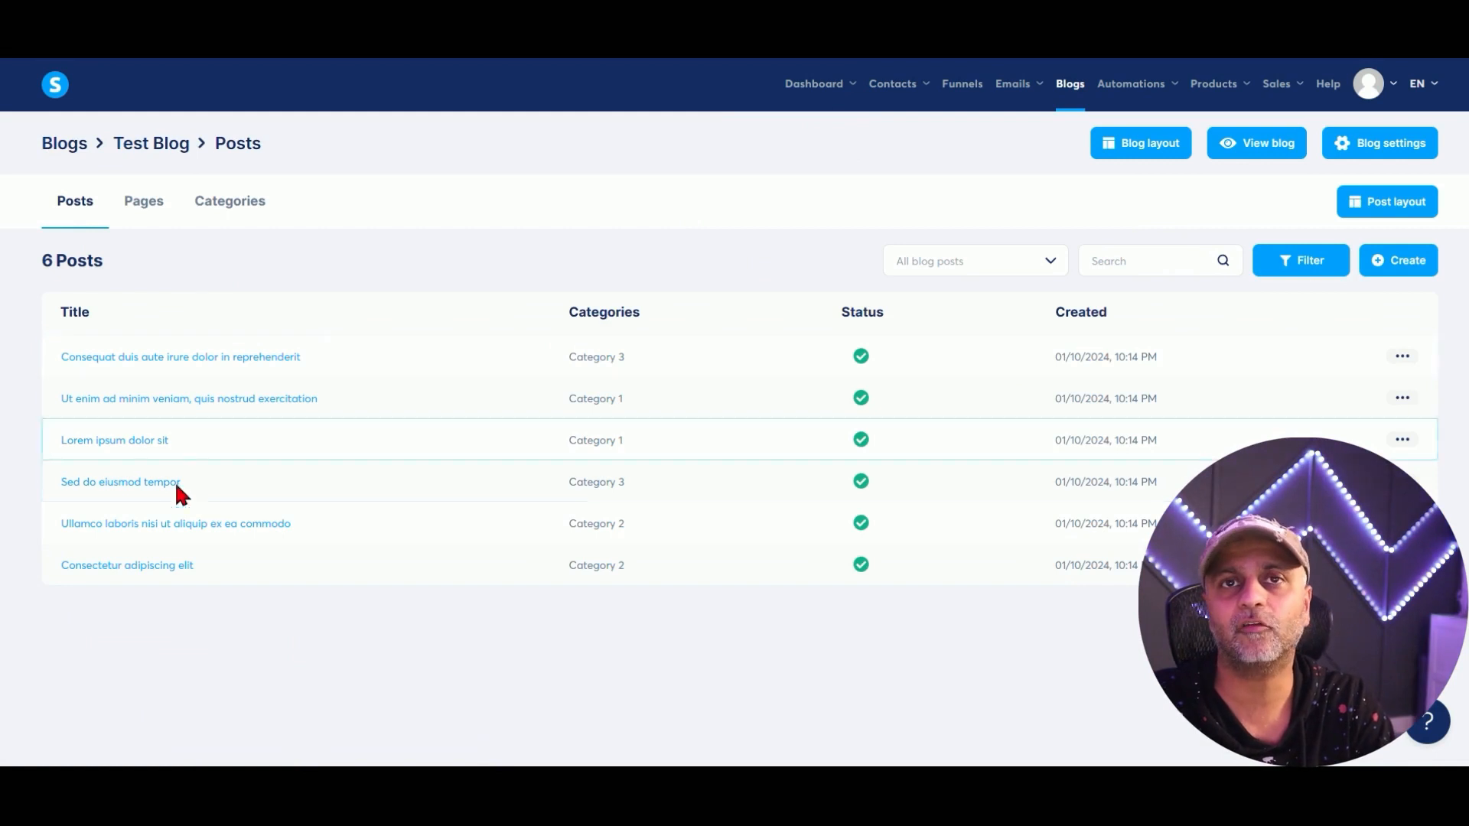
pyautogui.moveTo(144, 555); pyautogui.dragTo(113, 309)
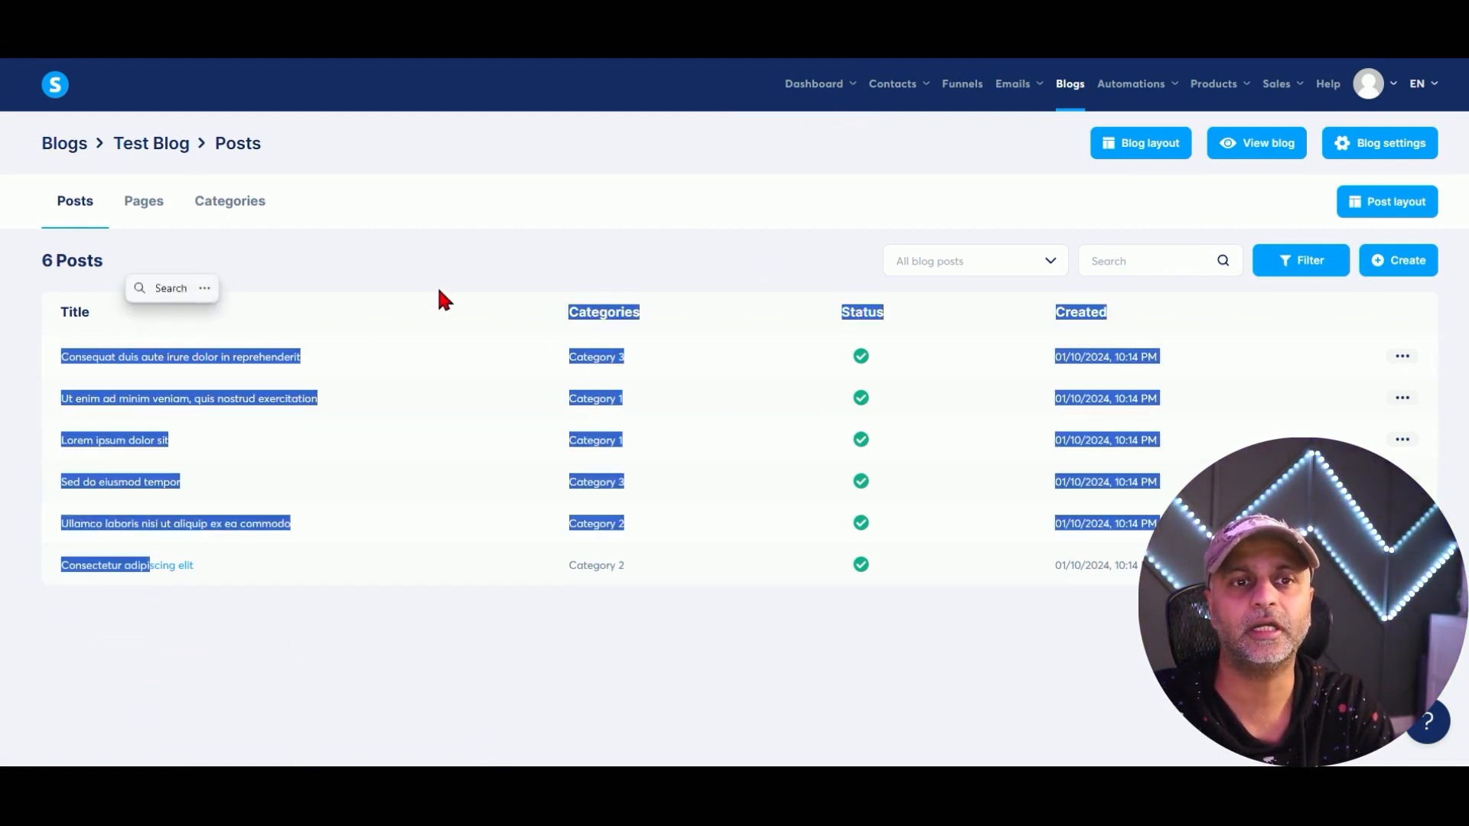
pyautogui.click(473, 302)
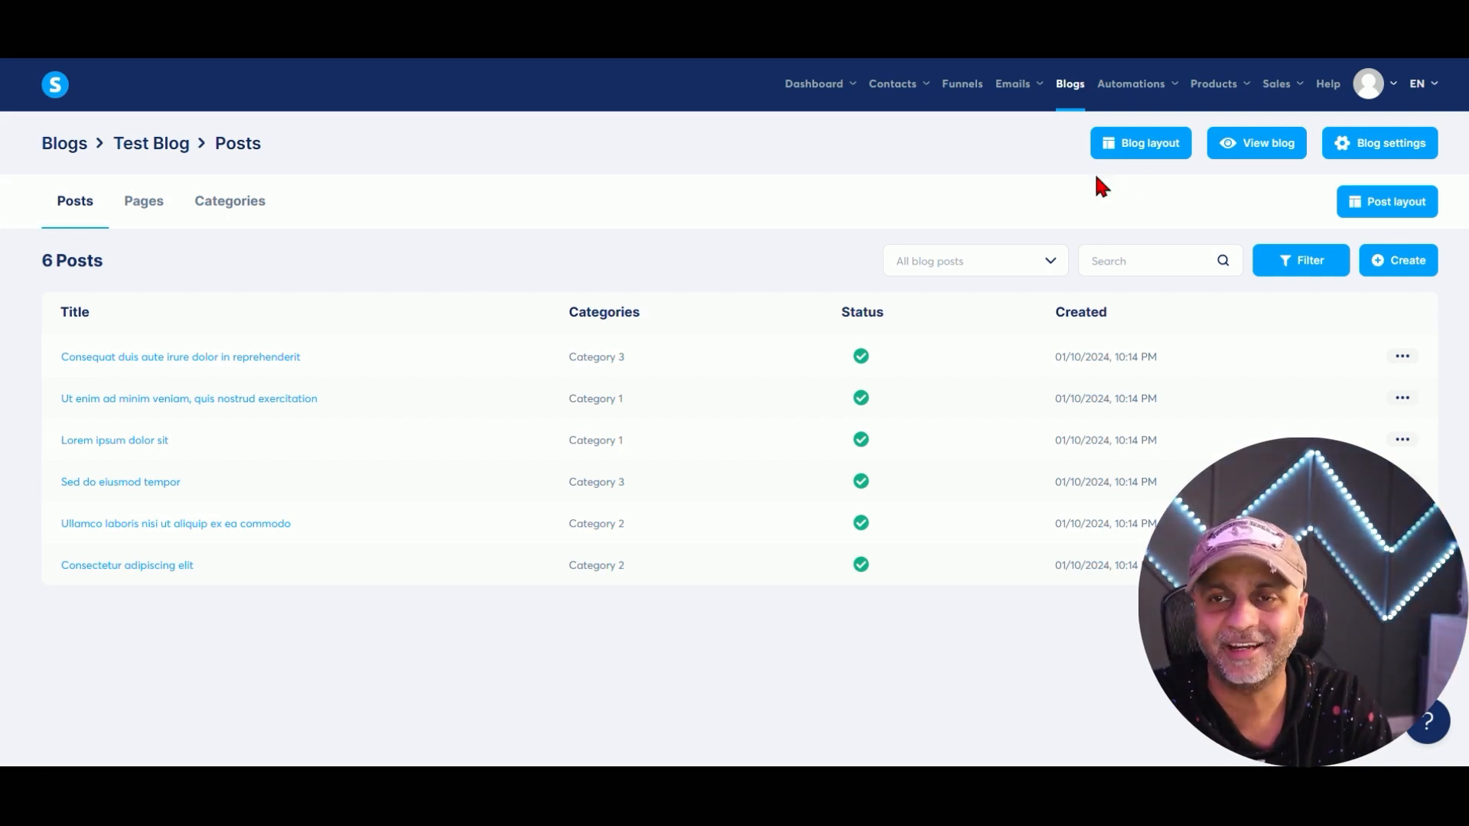
# Preview the live blog and read through its featured article.
pyautogui.click(1273, 153)
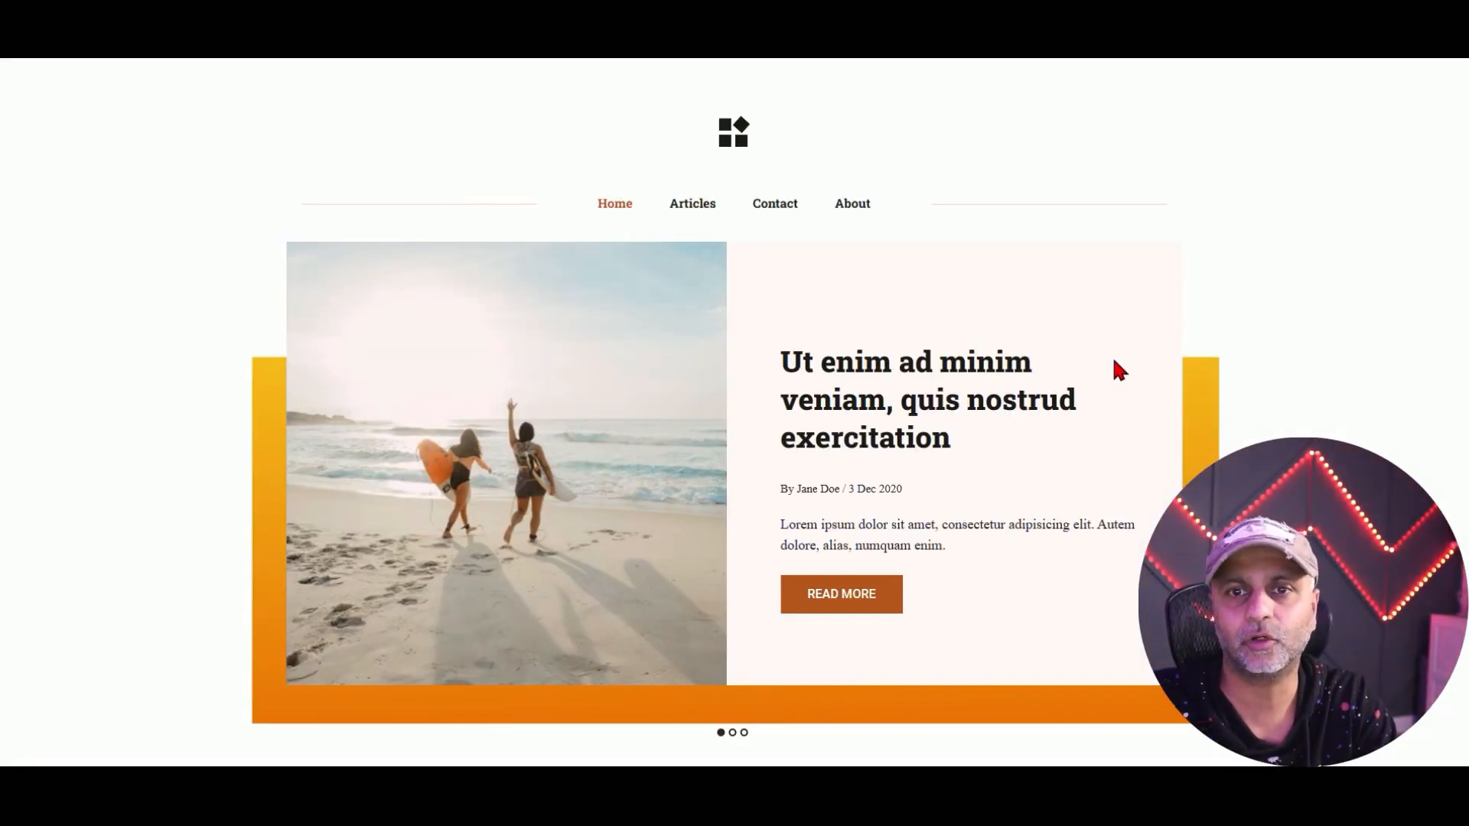
pyautogui.scroll(-8, 1113, 361)
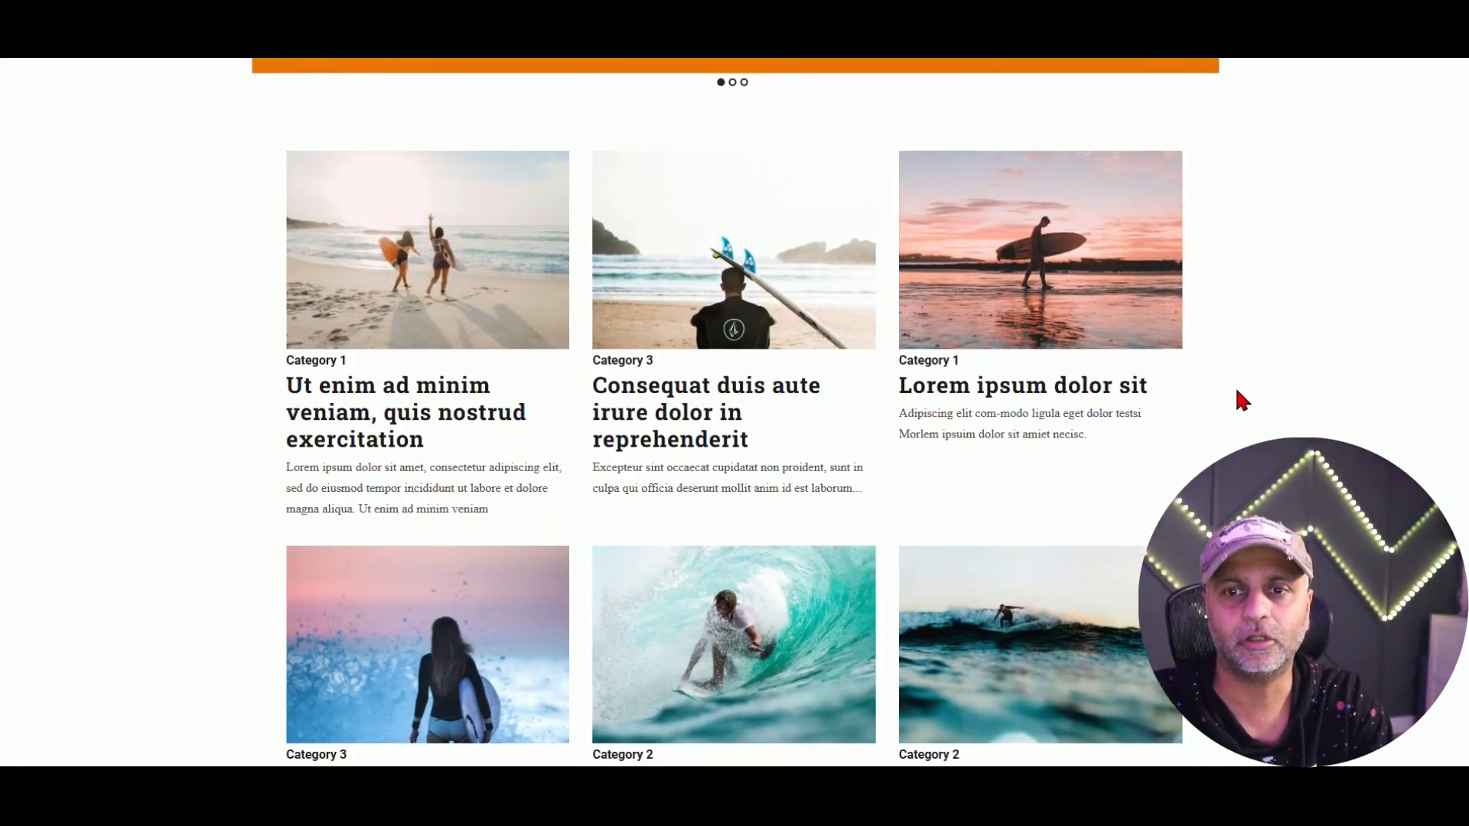
pyautogui.scroll(-6, 1239, 400)
pyautogui.scroll(12, 852, 390)
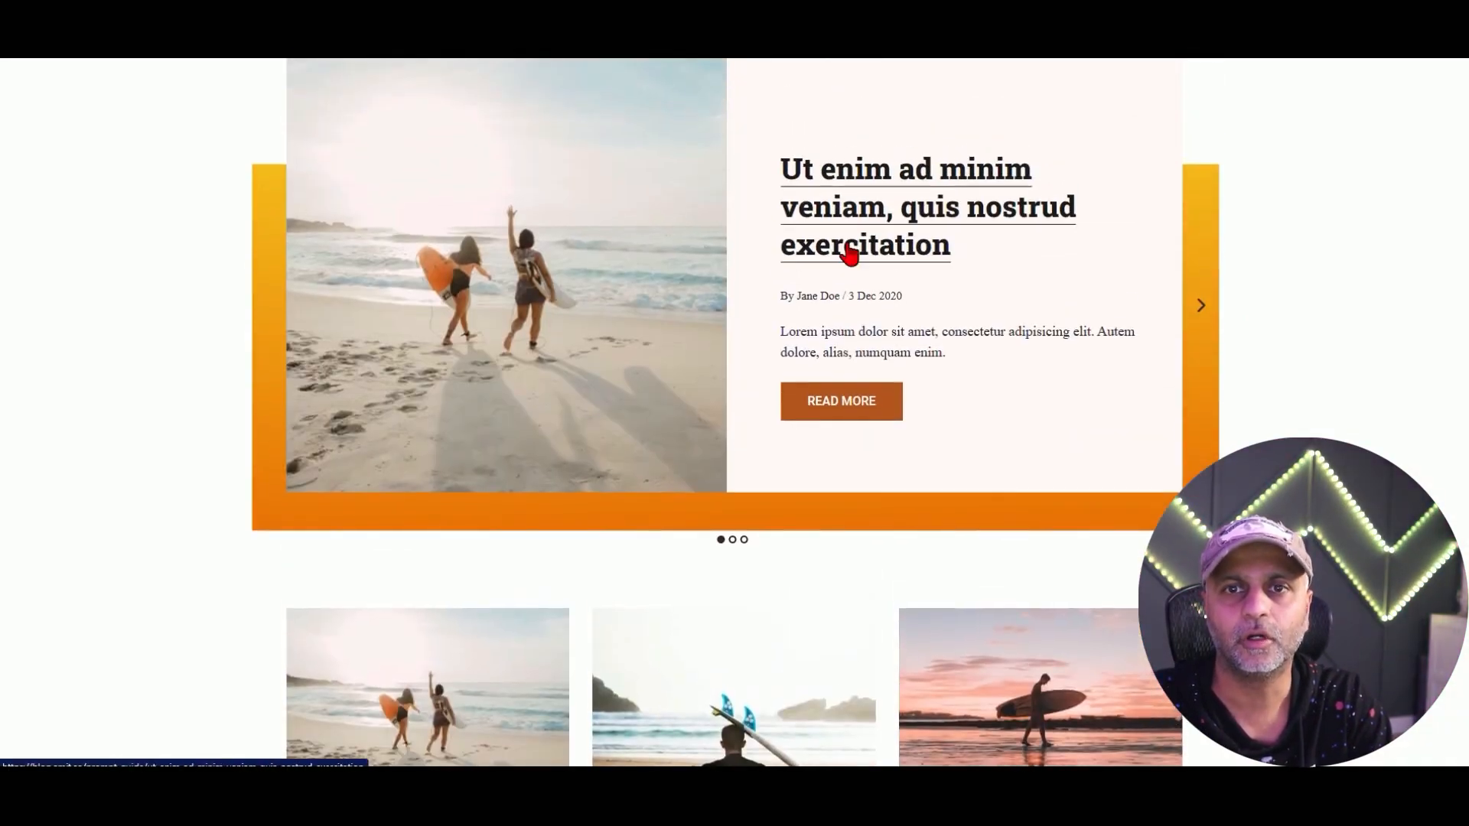
pyautogui.click(849, 252)
pyautogui.scroll(-15, 1032, 416)
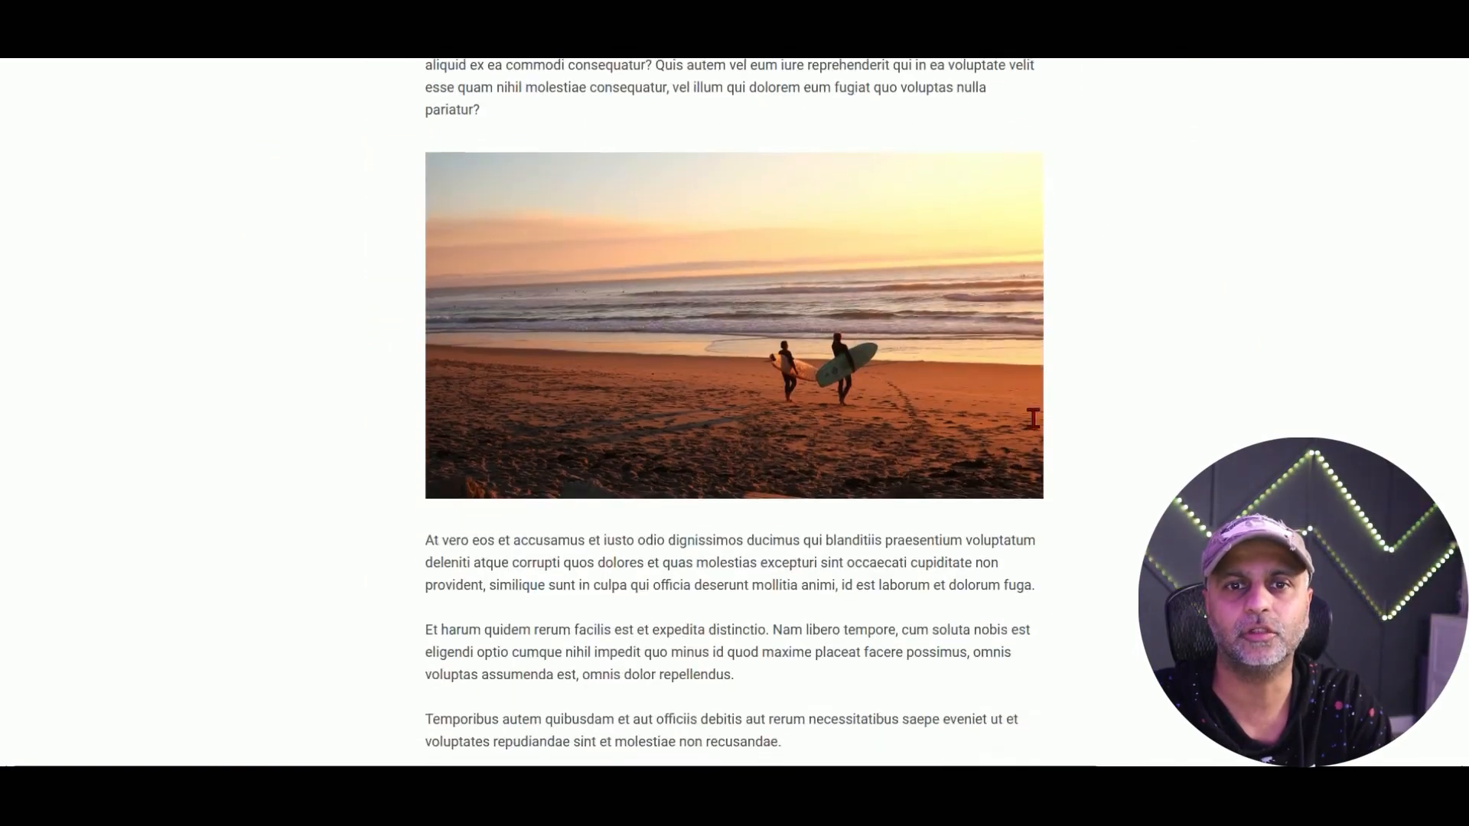
pyautogui.scroll(-10, 1033, 418)
pyautogui.scroll(10, 1033, 416)
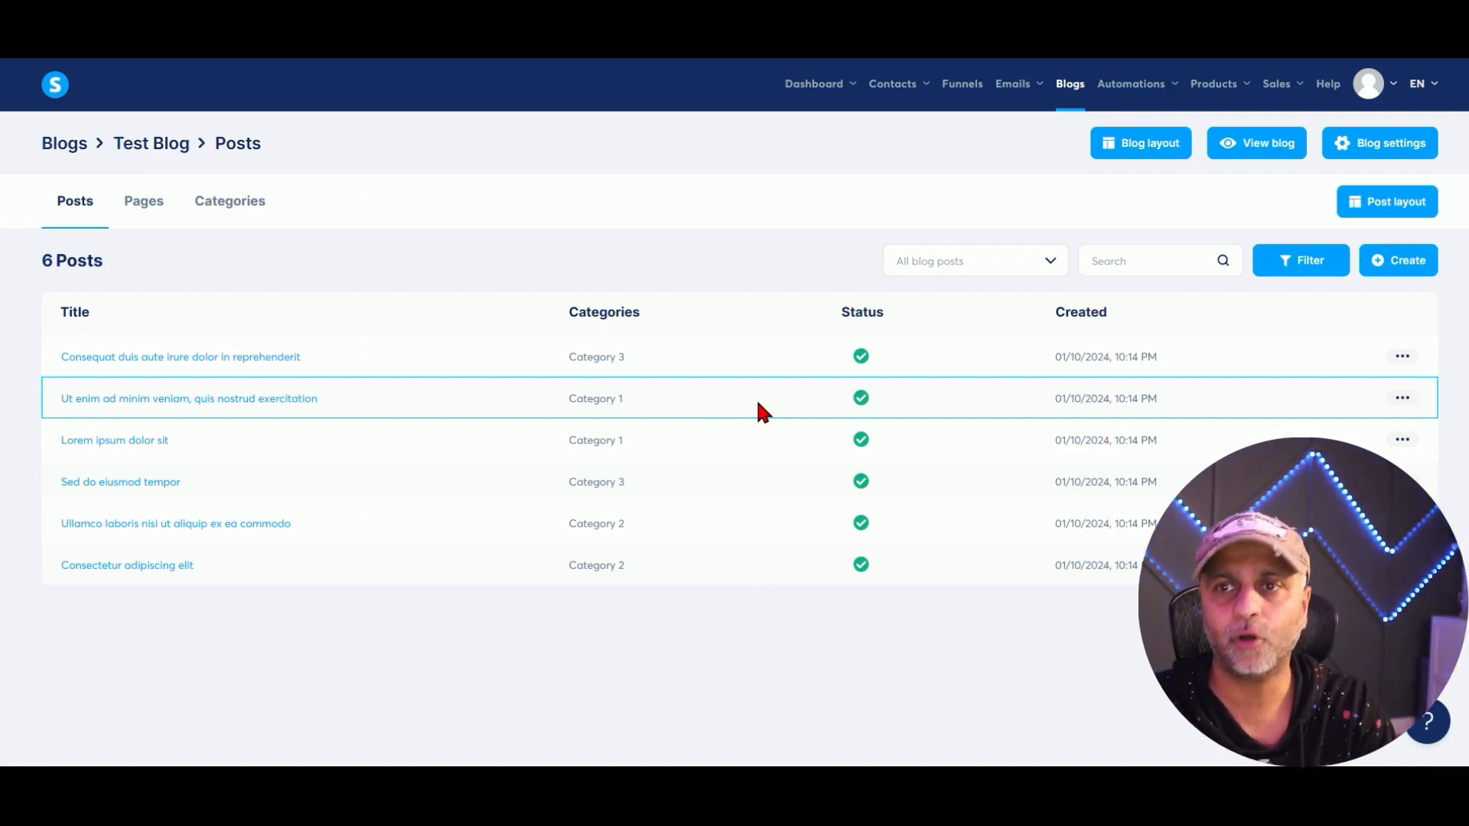
# Look through the blog's Pages, Categories and Posts tabs, then edit the Home page.
pyautogui.click(146, 200)
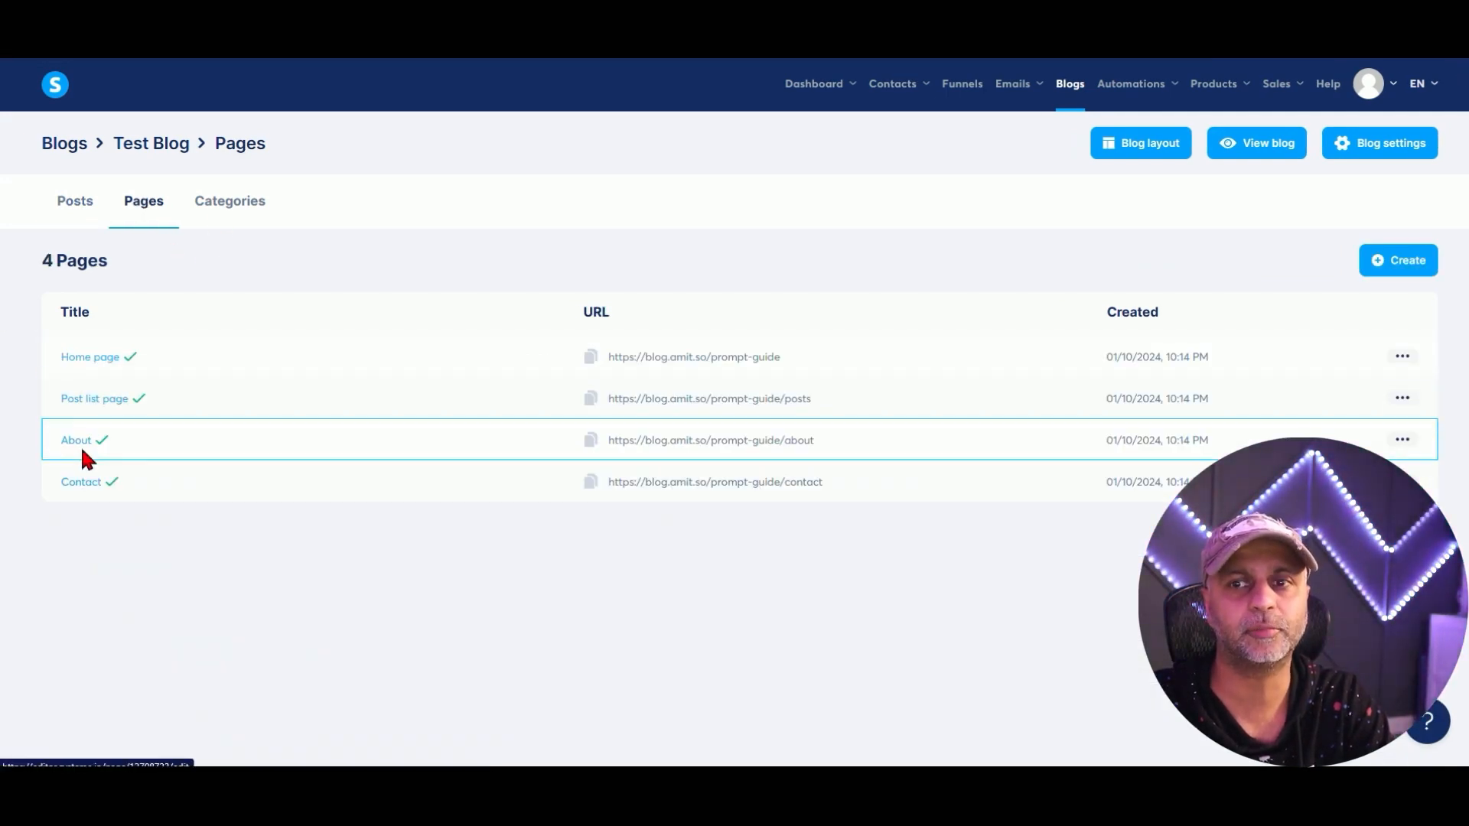
pyautogui.click(251, 202)
pyautogui.click(84, 205)
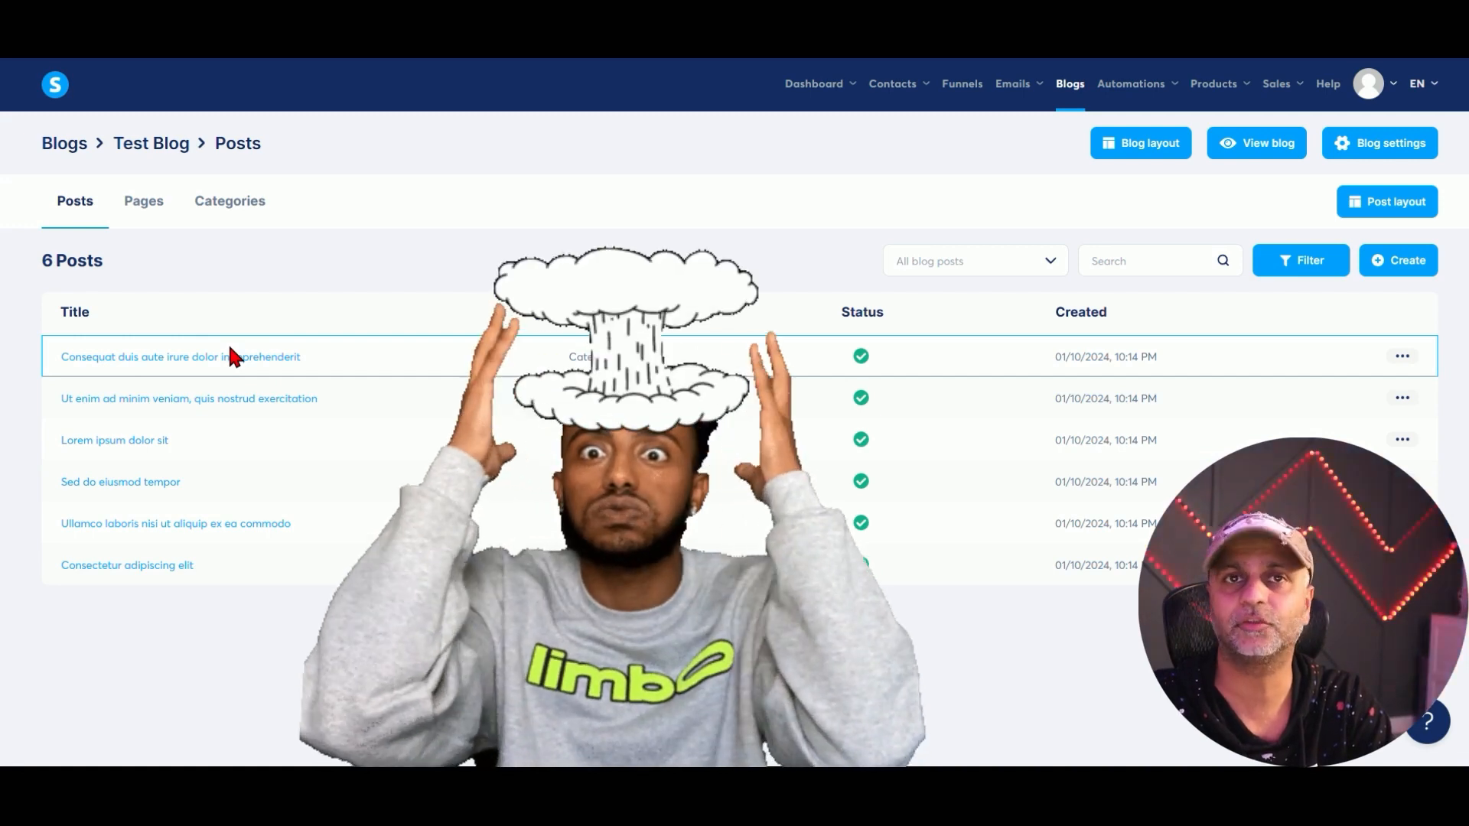
pyautogui.click(147, 205)
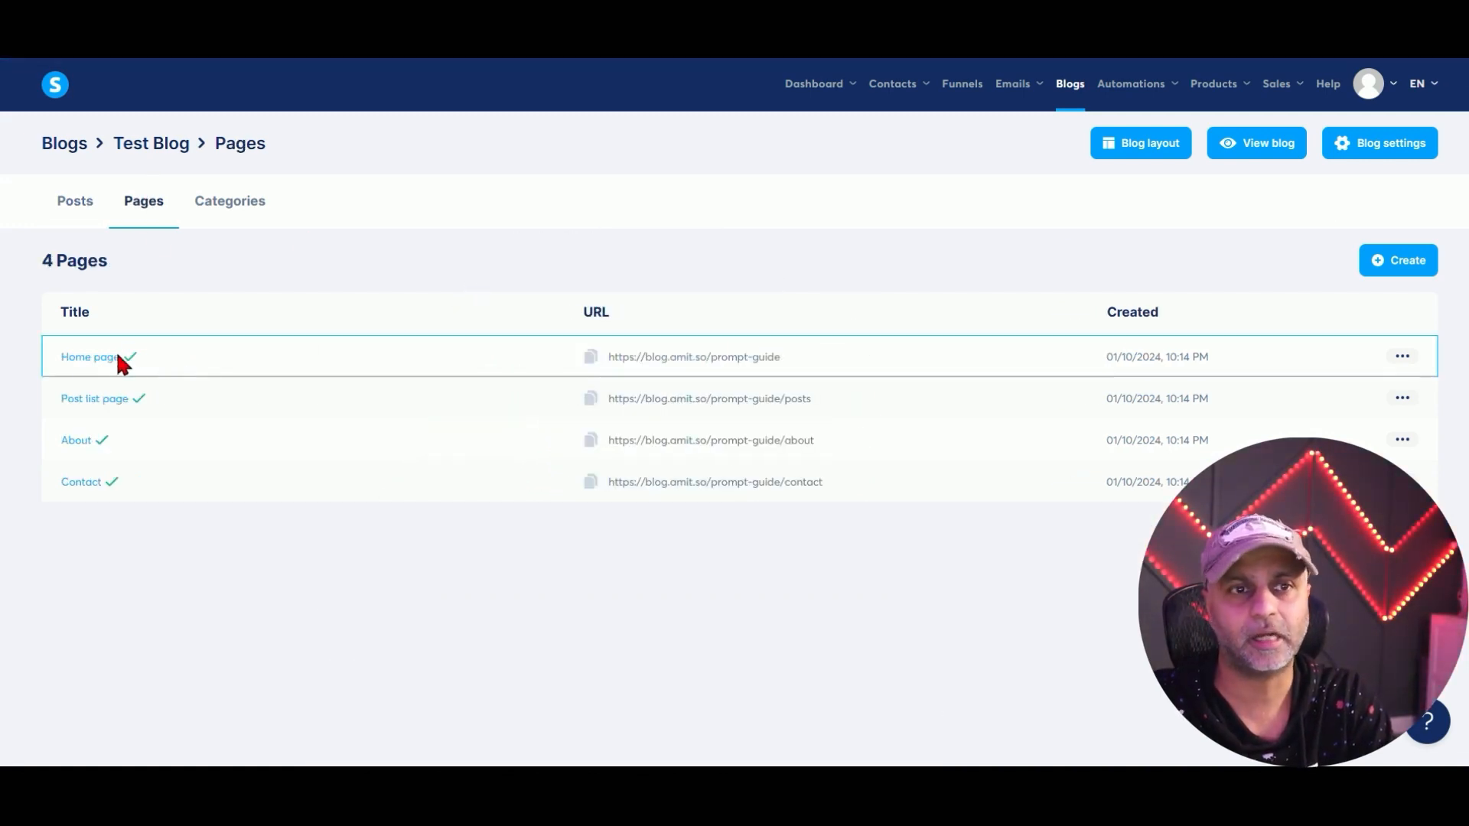
pyautogui.click(1402, 357)
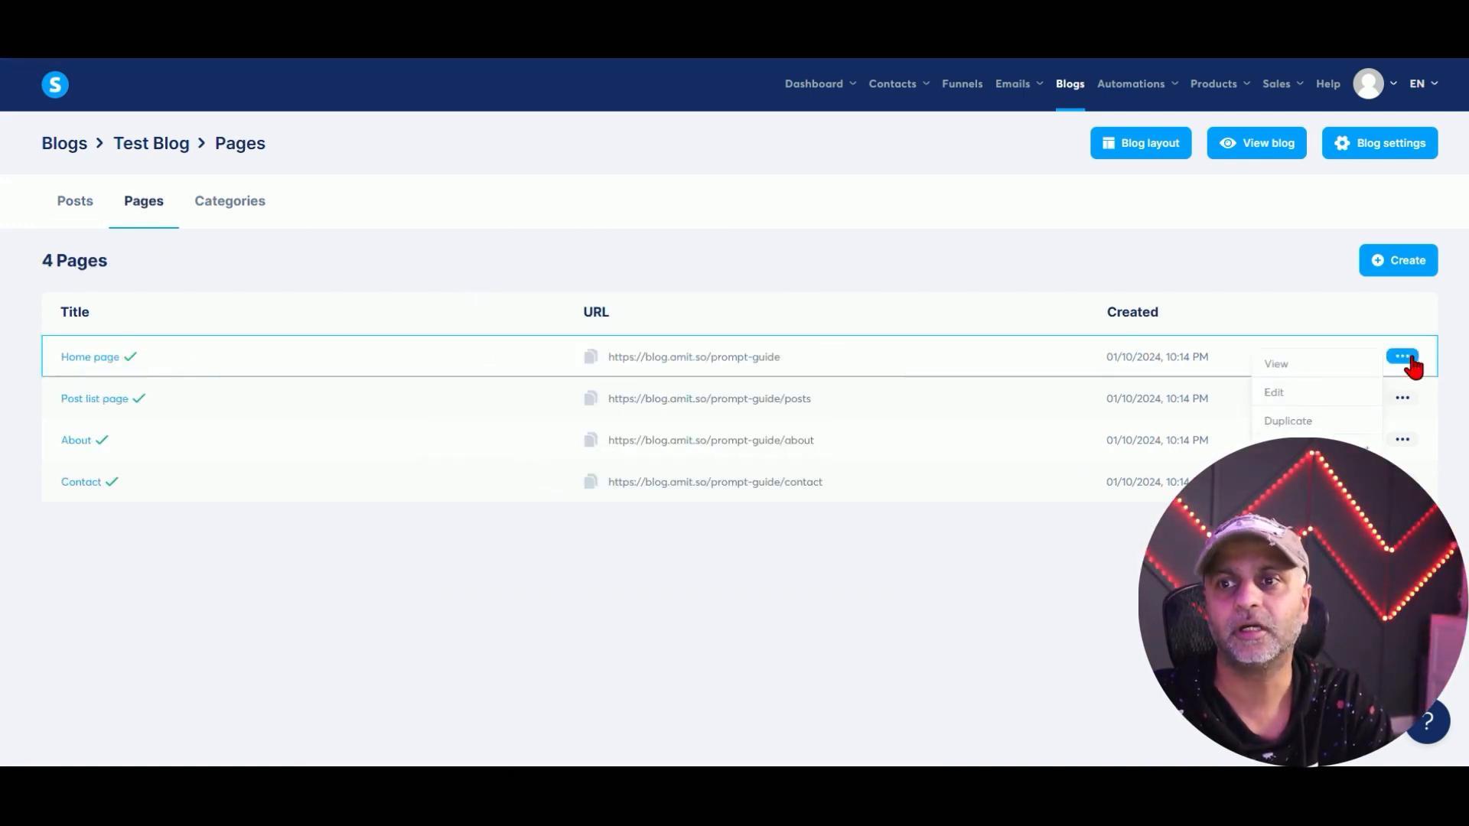
pyautogui.click(1326, 399)
# Delete the hero carousel, then its orange row and section, confirming each removal.
pyautogui.scroll(-10, 1360, 223)
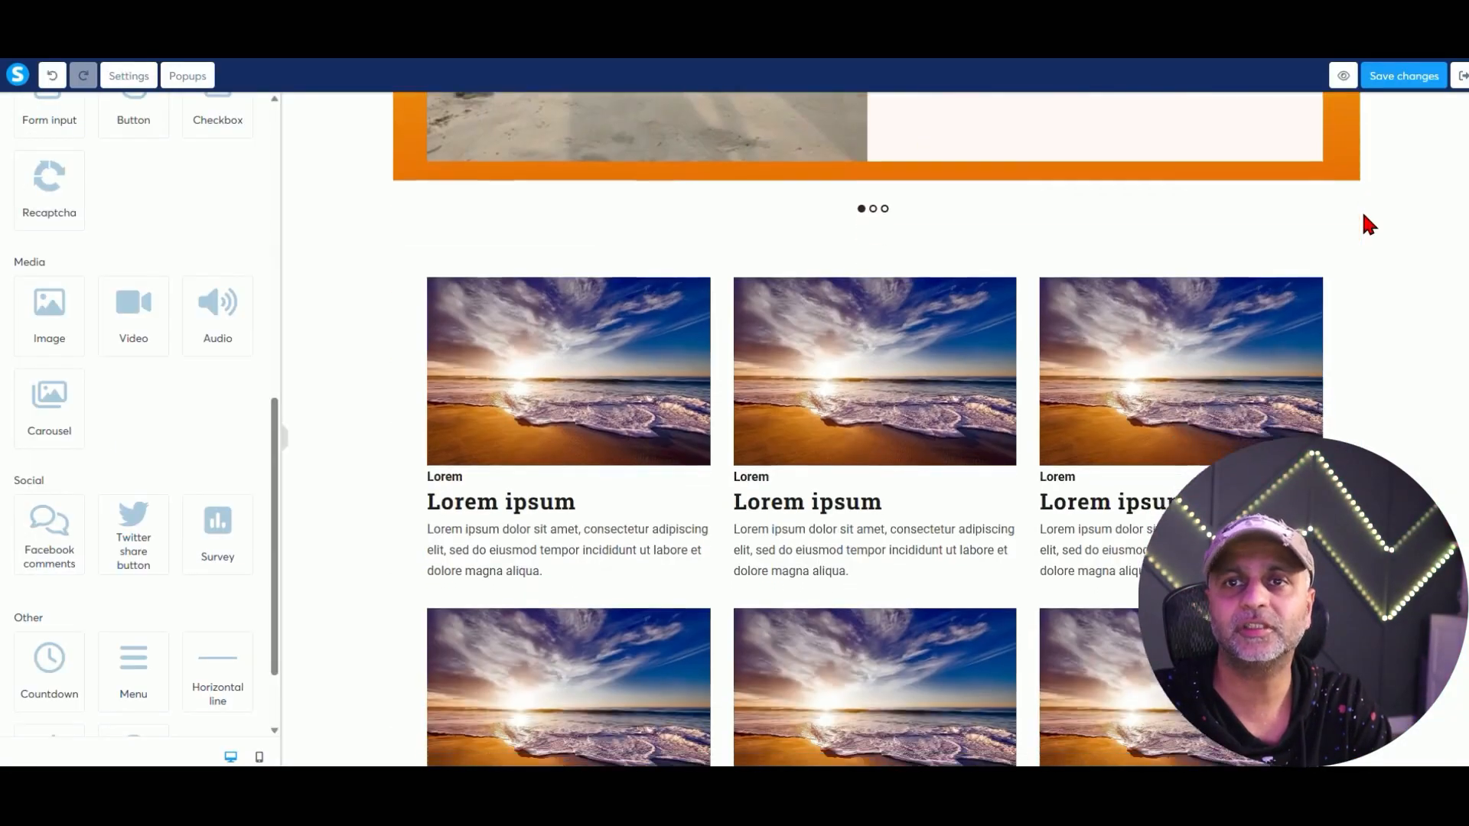
pyautogui.scroll(12, 931, 393)
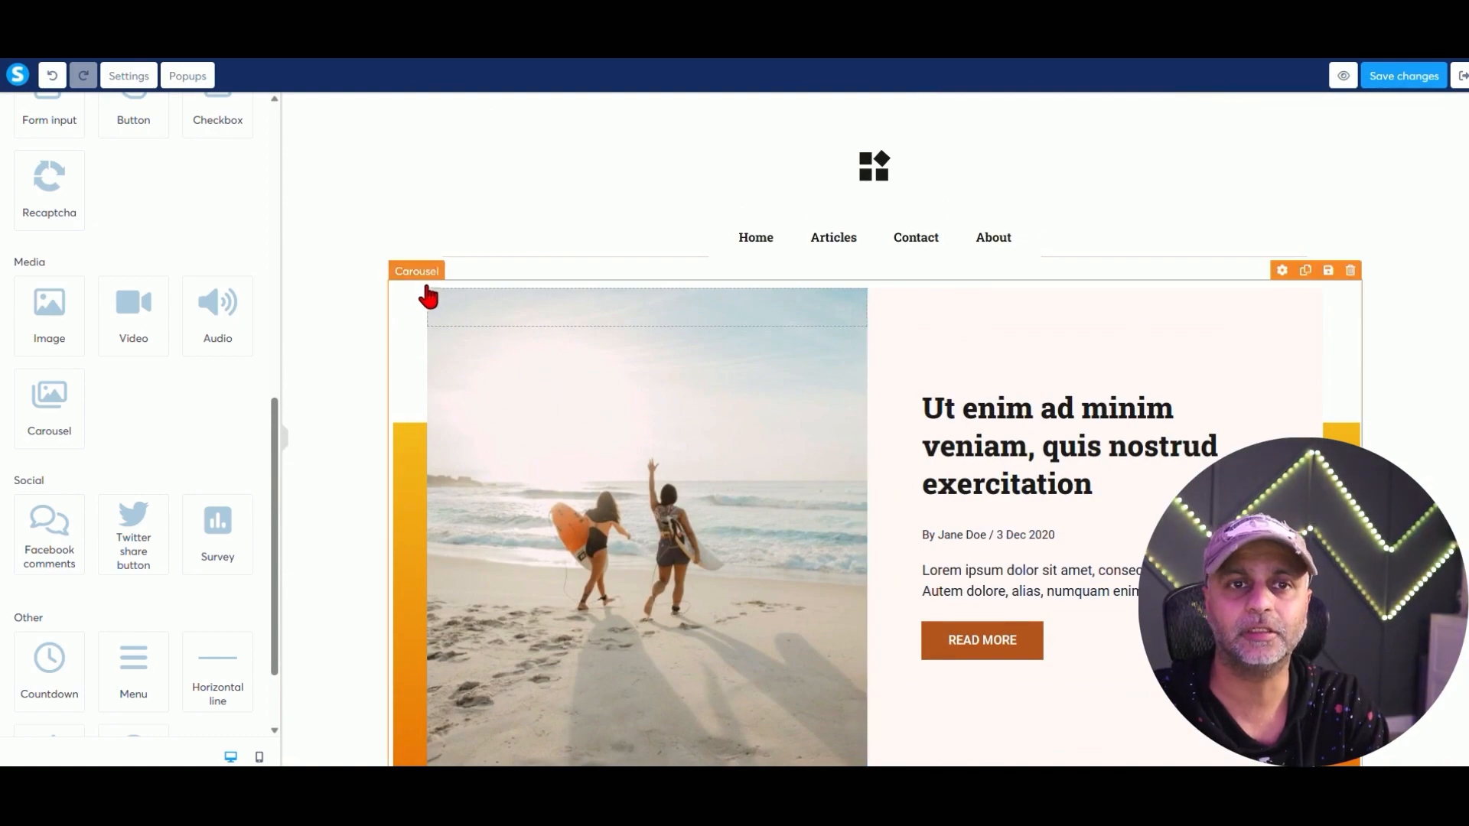
pyautogui.scroll(-9, 417, 329)
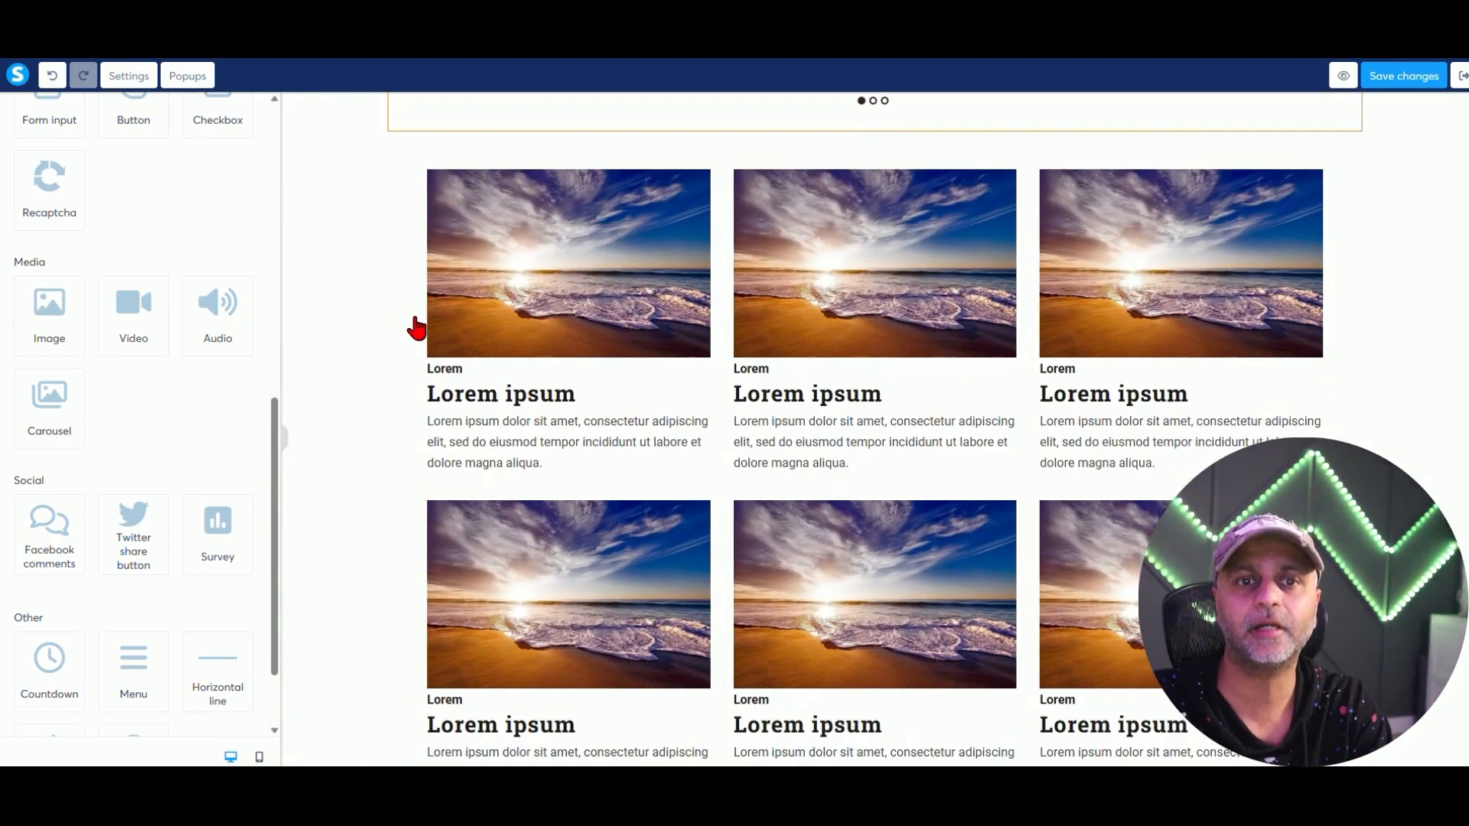
pyautogui.scroll(10, 1255, 443)
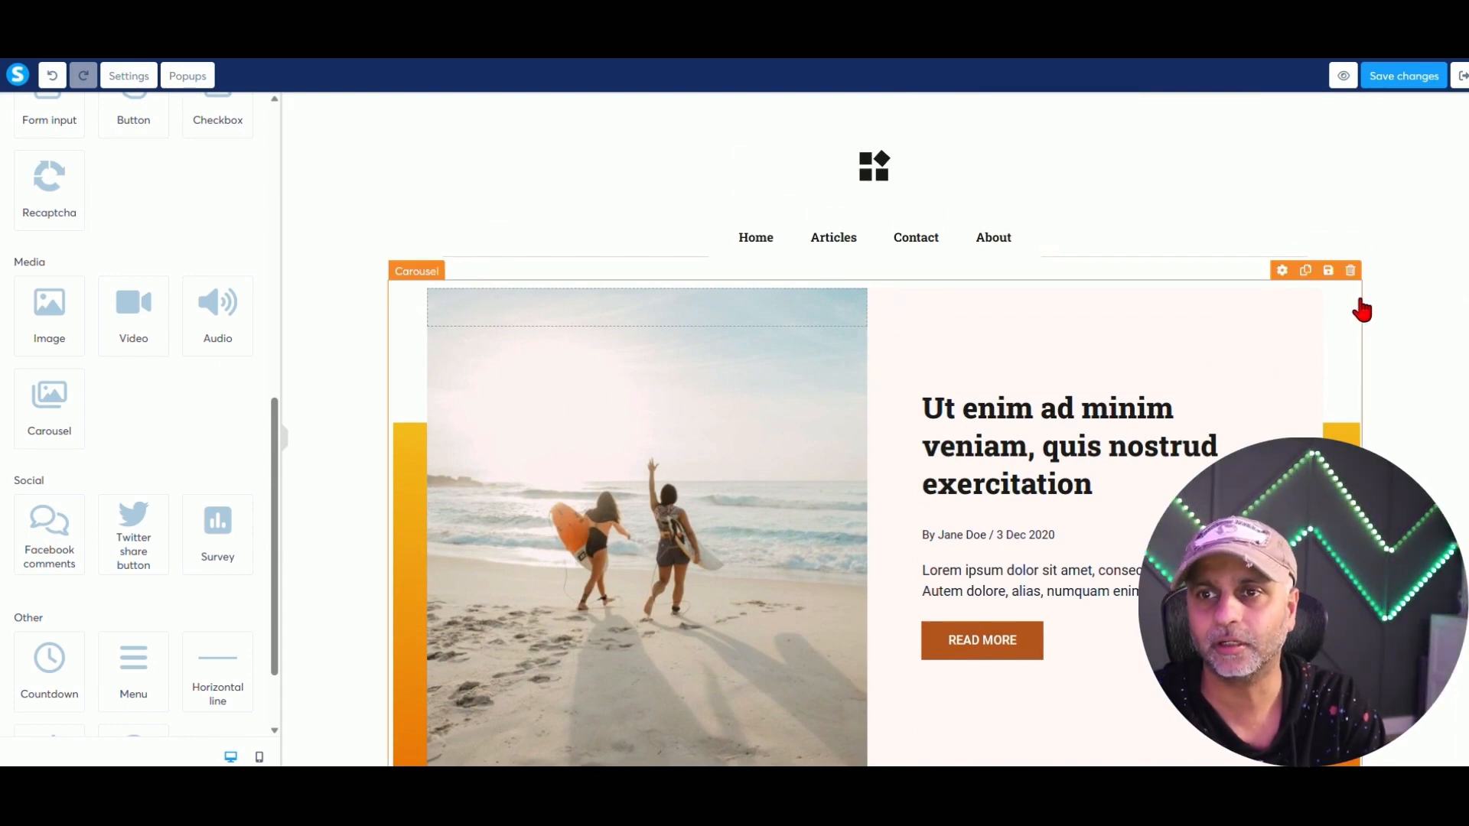
pyautogui.click(1351, 272)
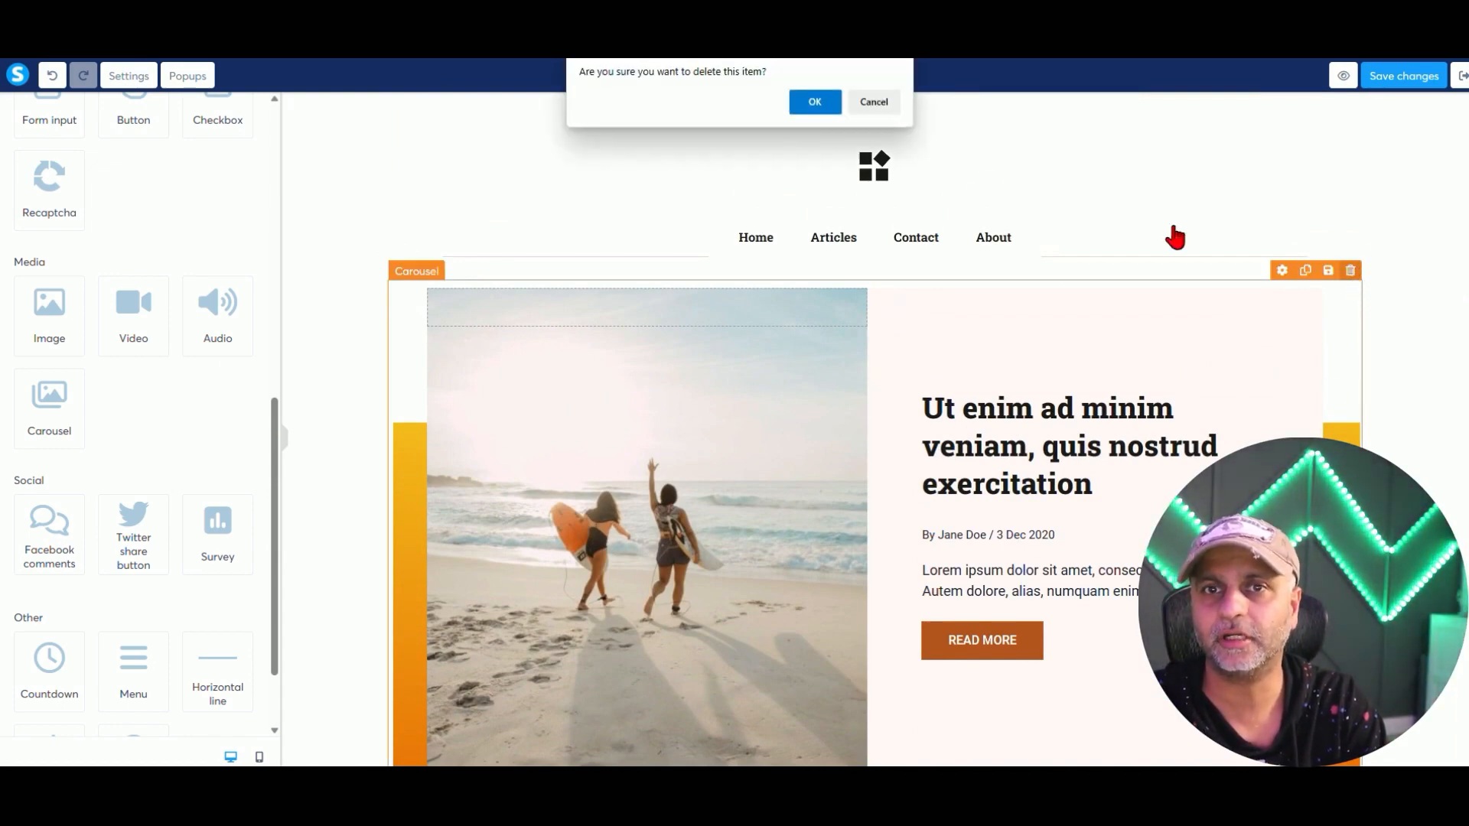
pyautogui.click(809, 103)
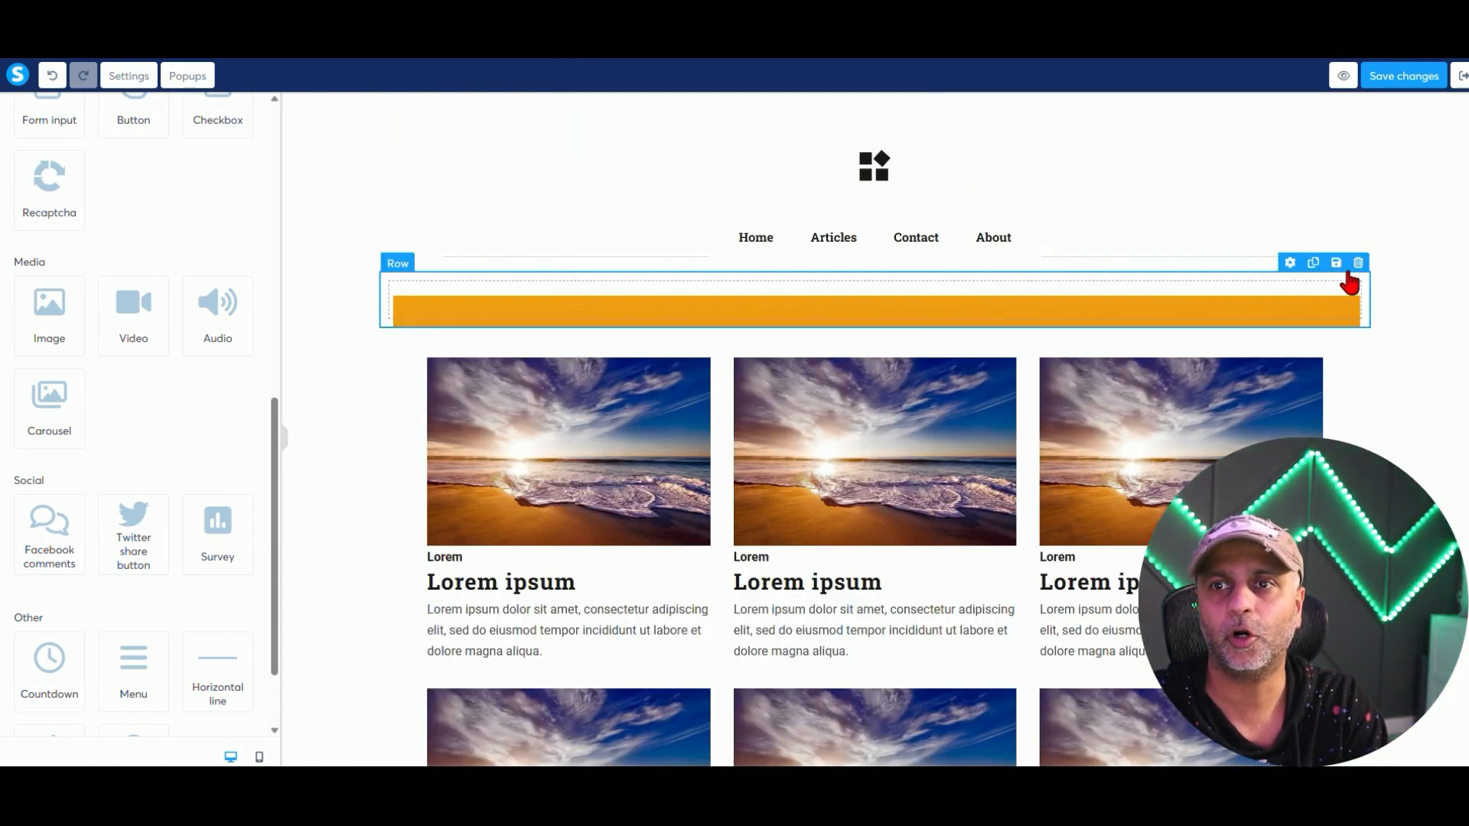
pyautogui.click(1354, 262)
pyautogui.click(818, 98)
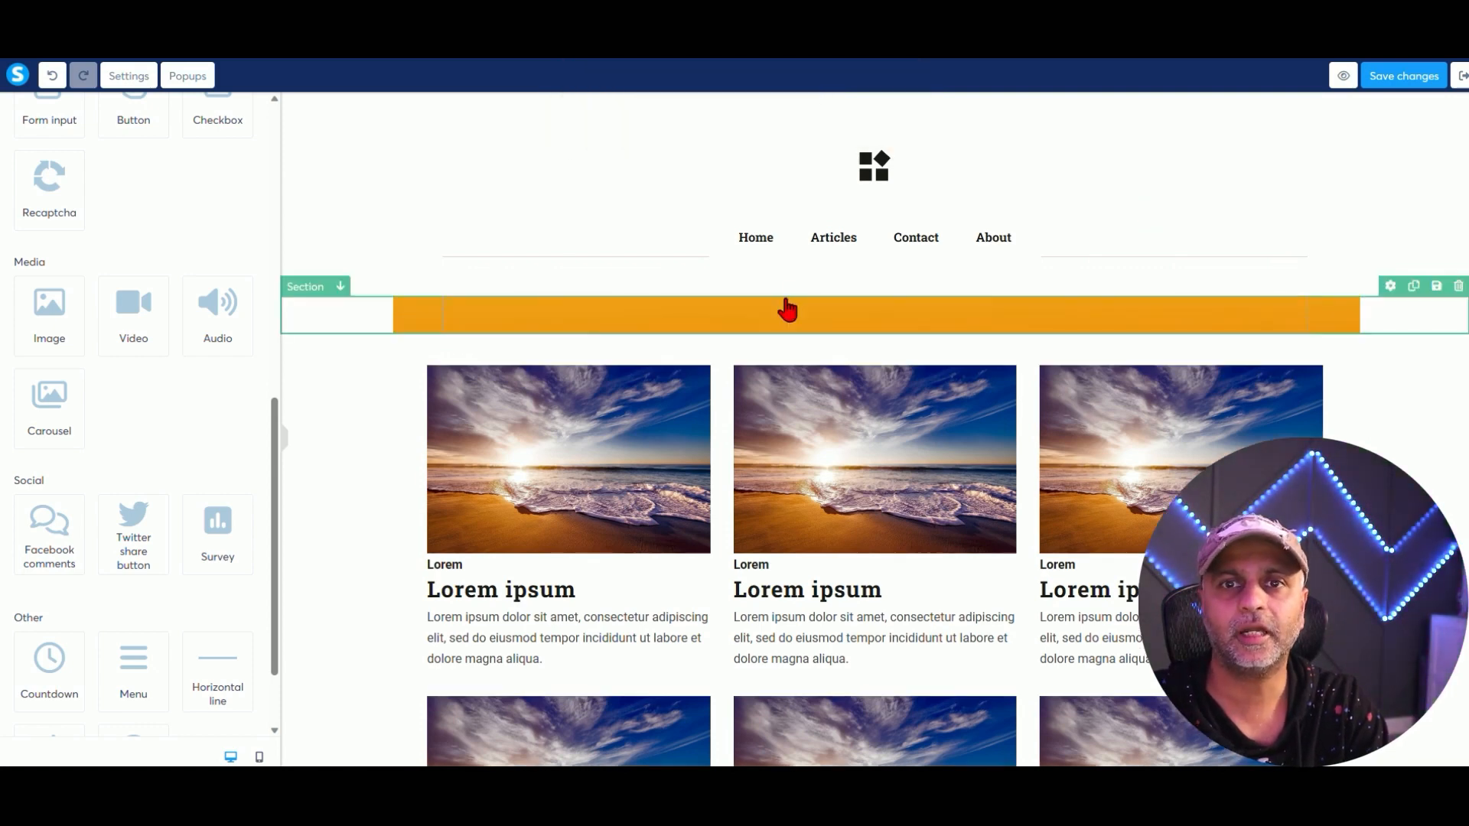
pyautogui.click(1456, 287)
pyautogui.click(813, 103)
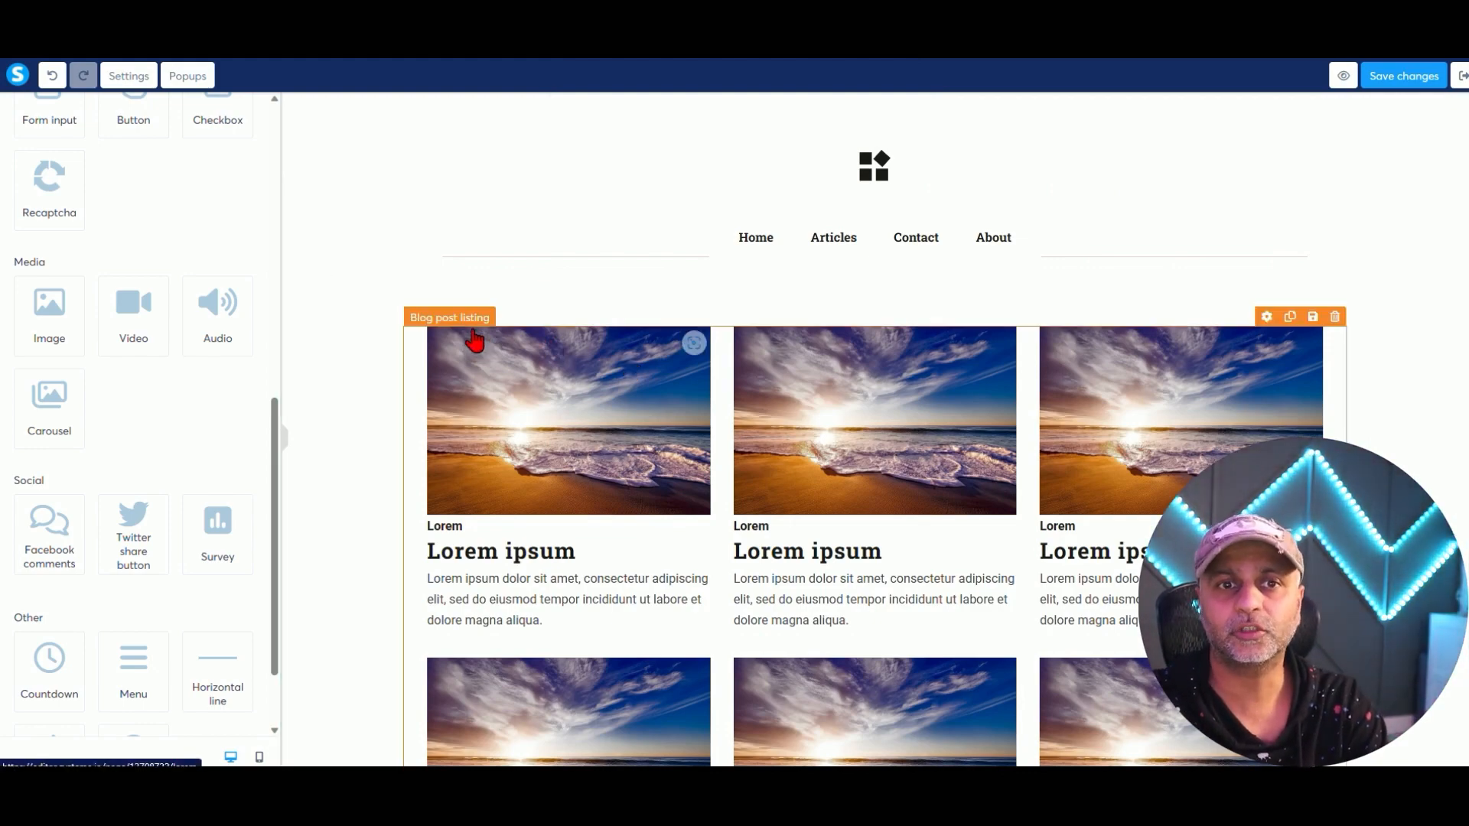
# Place a horizontal divider below the post grid's pagination.
pyautogui.scroll(-7, 943, 462)
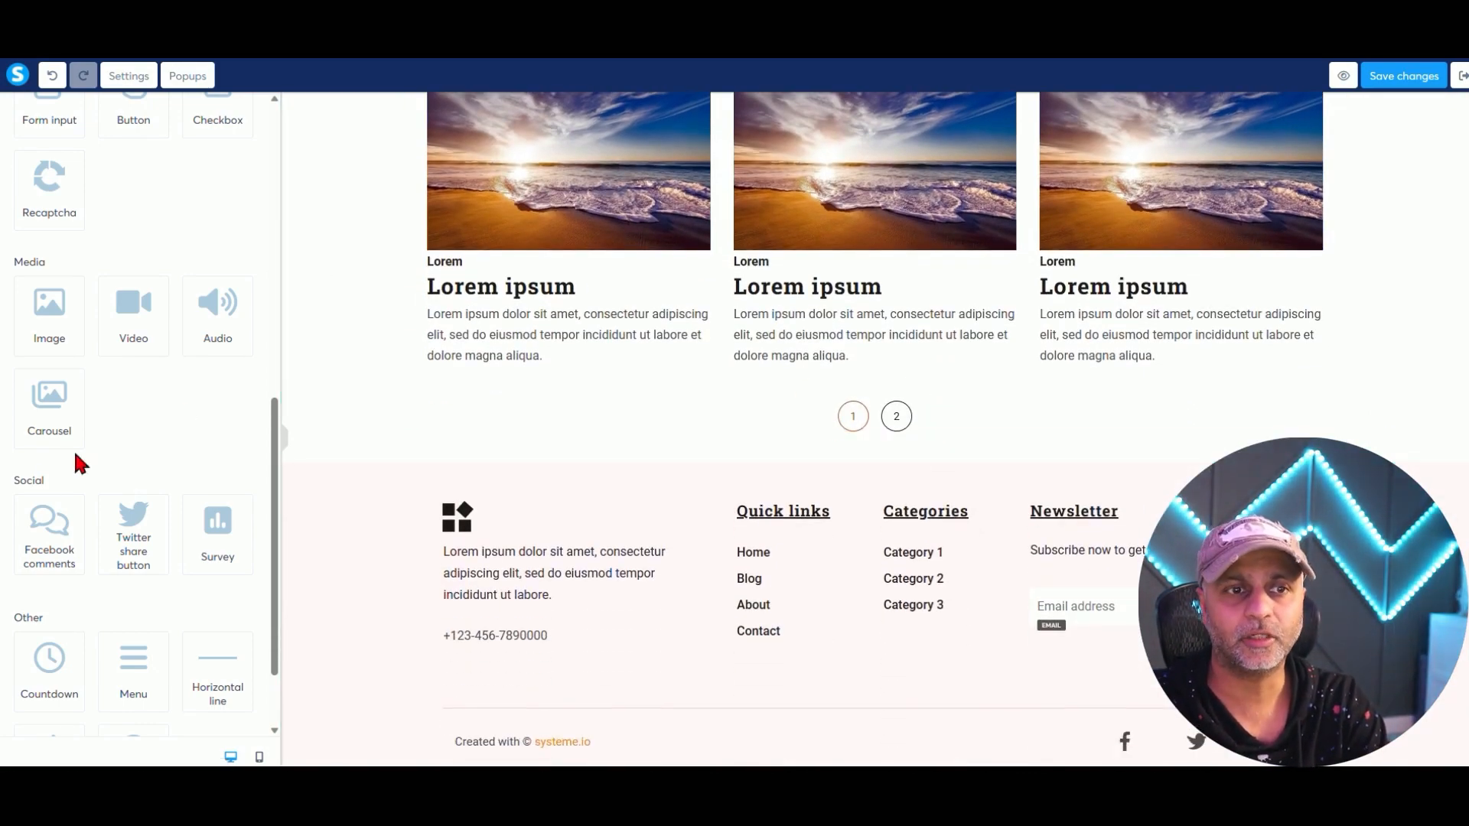
pyautogui.scroll(-2, 192, 436)
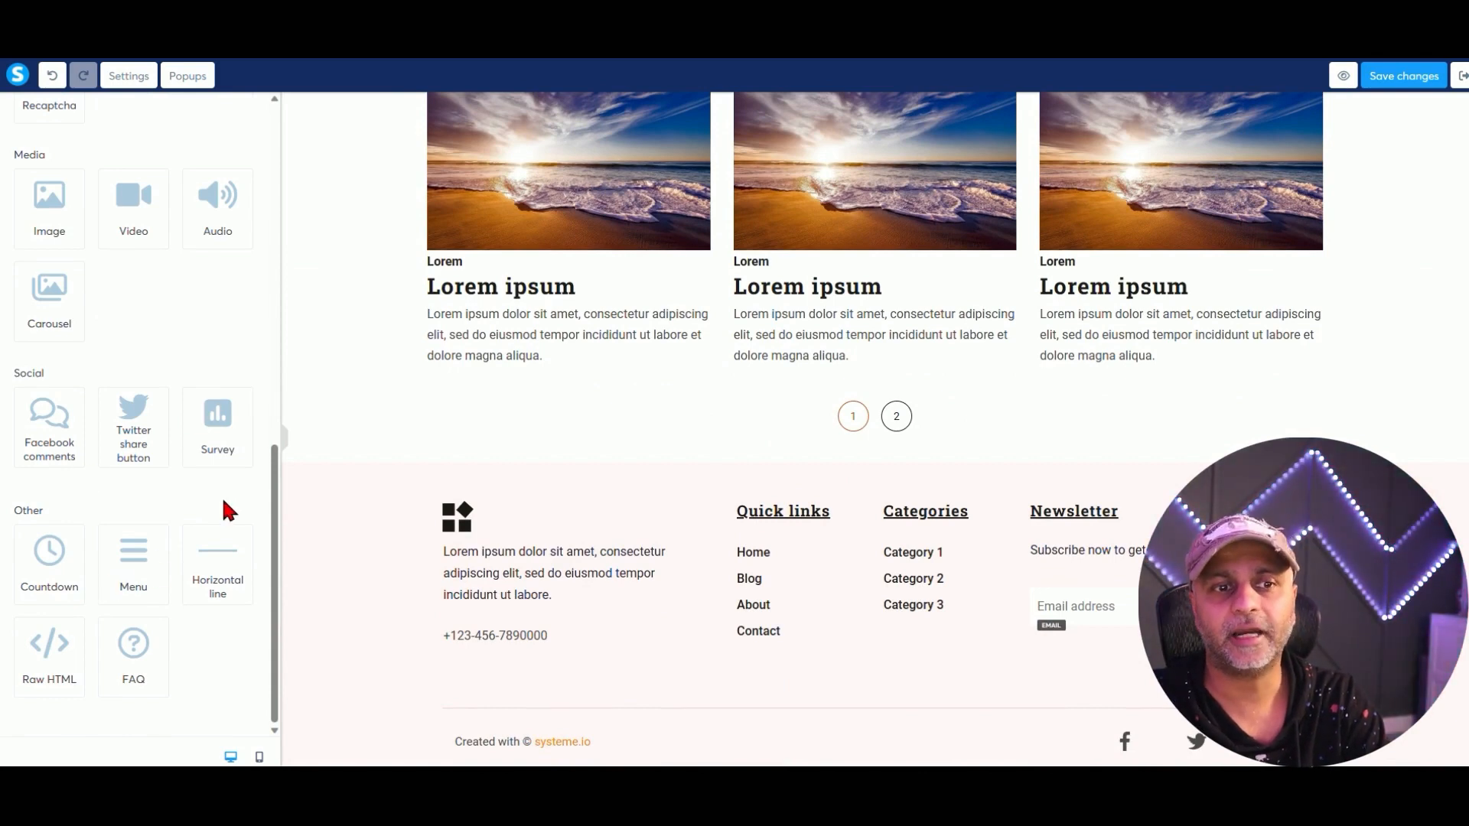
pyautogui.moveTo(218, 558); pyautogui.dragTo(992, 431)
# Add a Blog post listing element beneath the divider.
pyautogui.scroll(8, 275, 416)
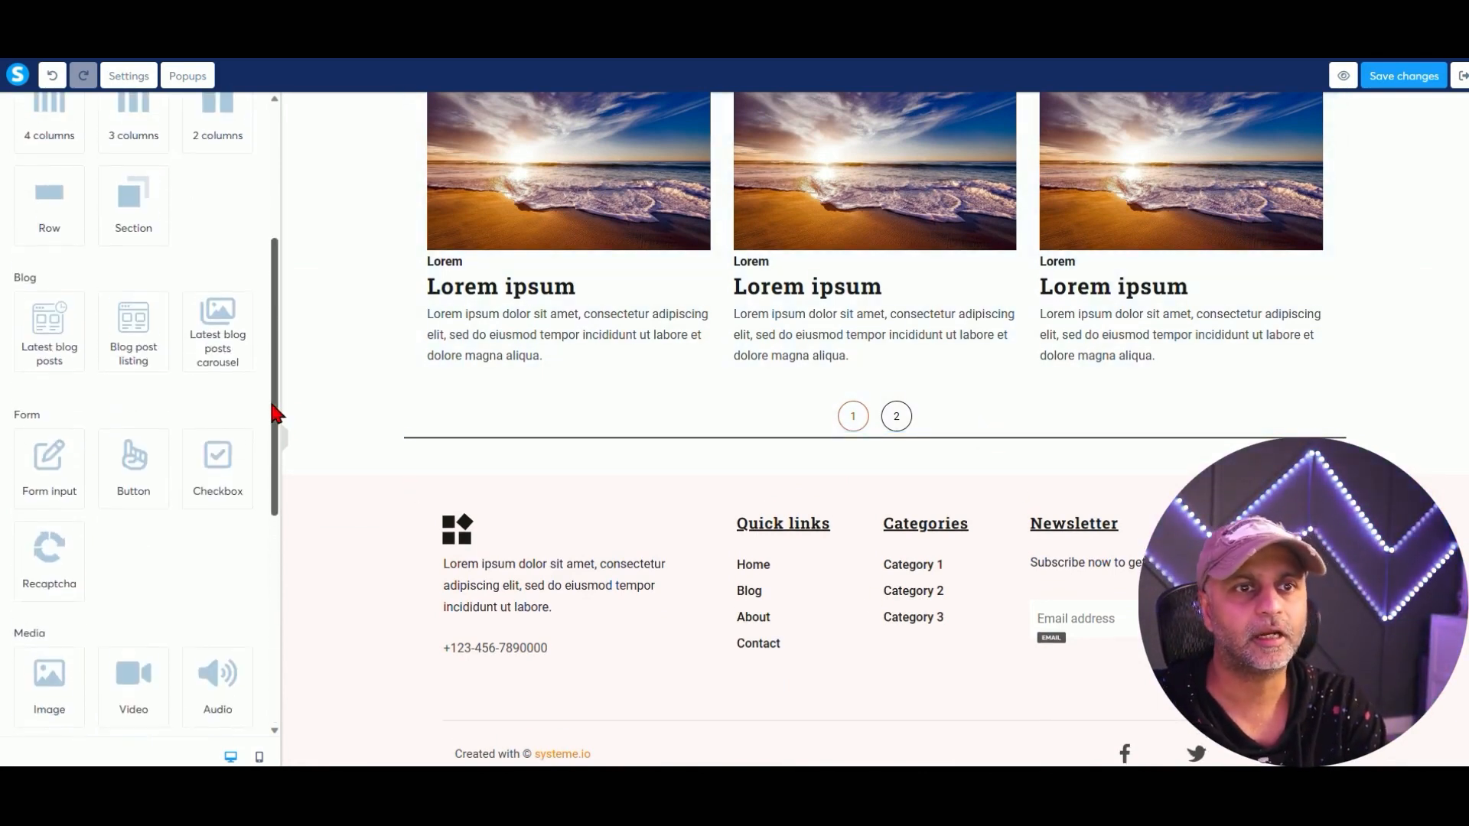
pyautogui.moveTo(126, 329); pyautogui.dragTo(1016, 436)
pyautogui.scroll(-5, 980, 658)
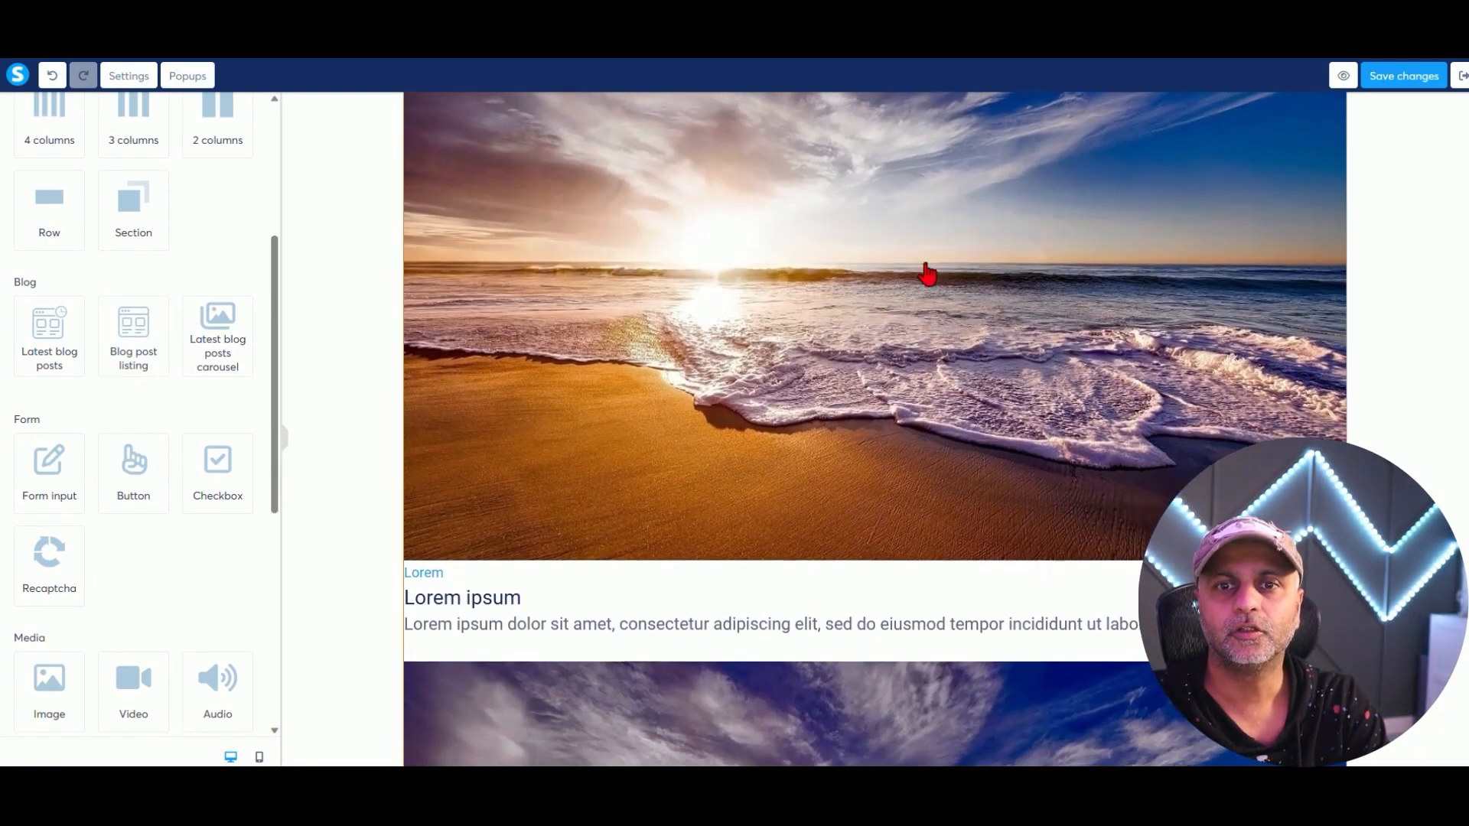
pyautogui.scroll(-10, 857, 409)
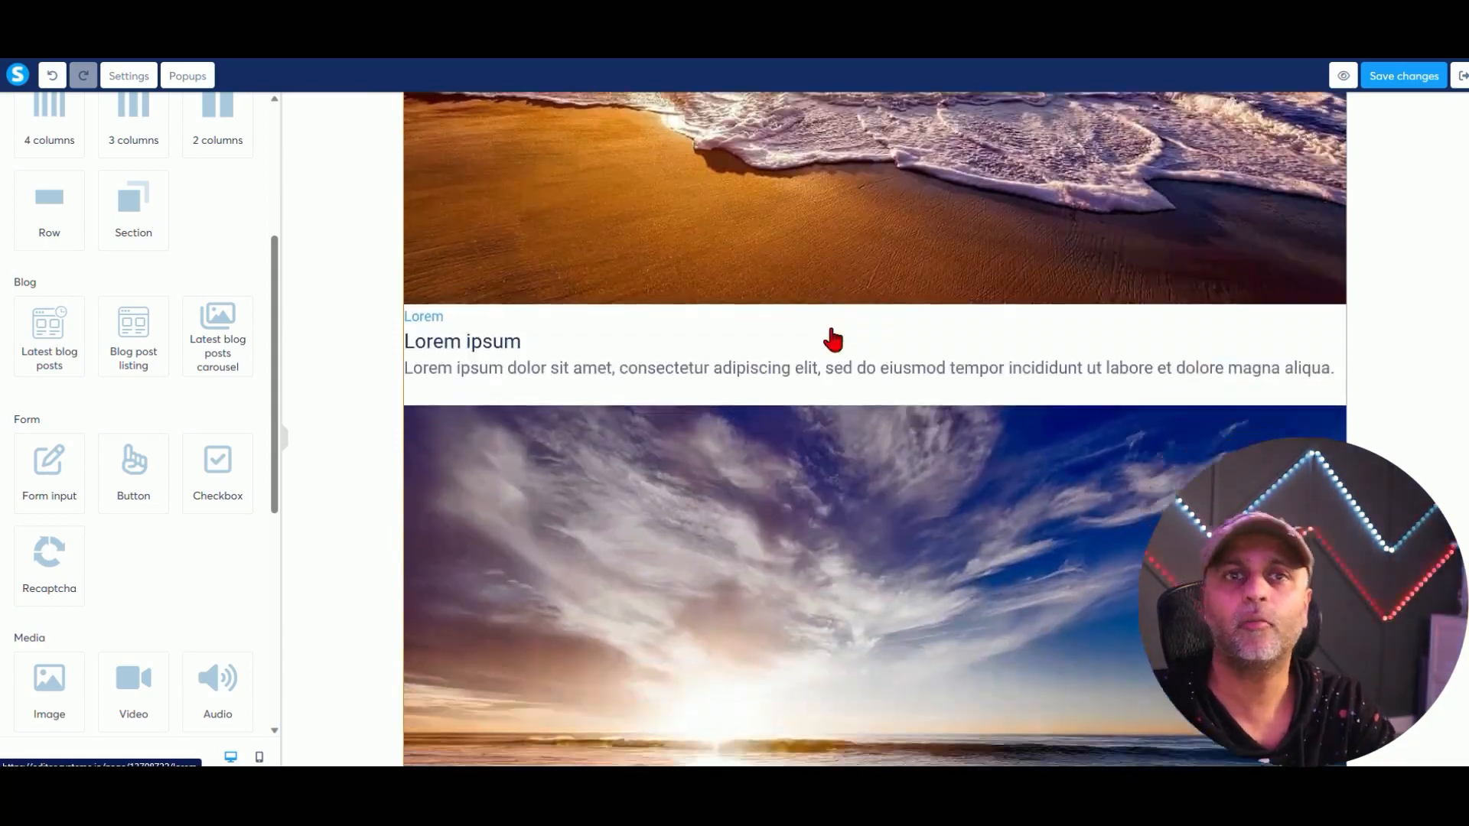
pyautogui.scroll(-12, 833, 348)
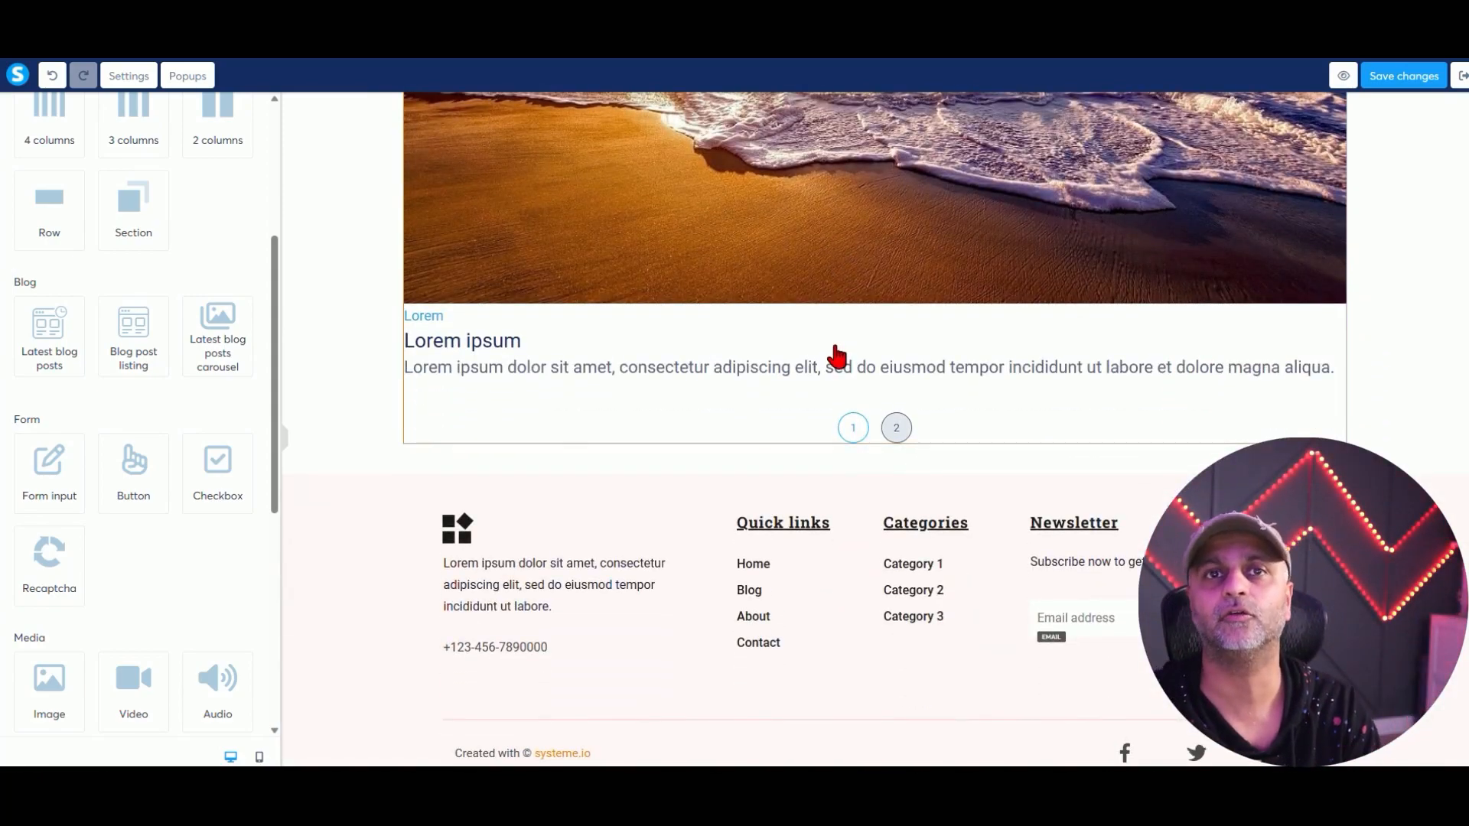
pyautogui.moveTo(48, 330); pyautogui.dragTo(941, 416)
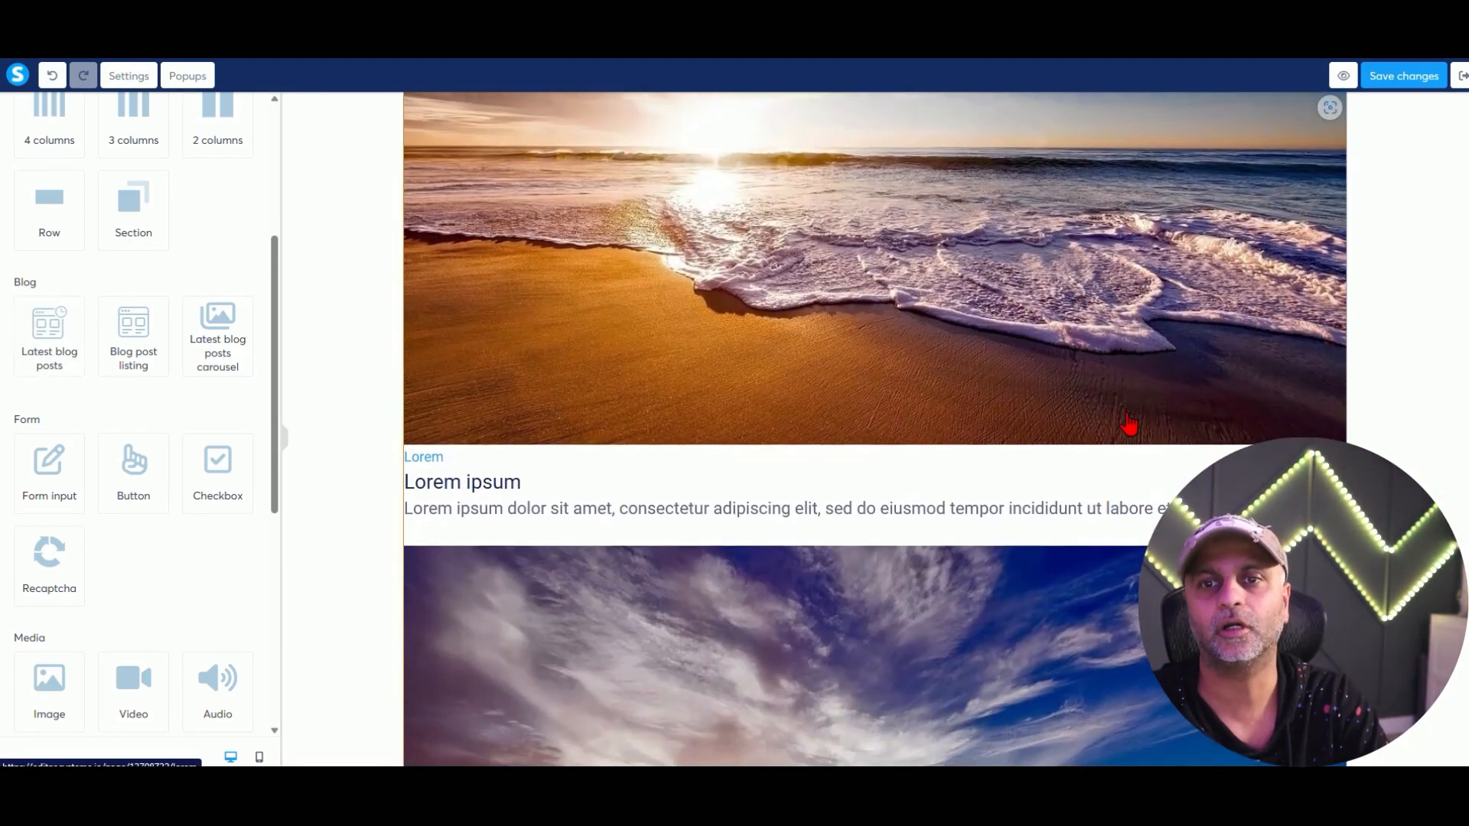
pyautogui.scroll(-4, 959, 380)
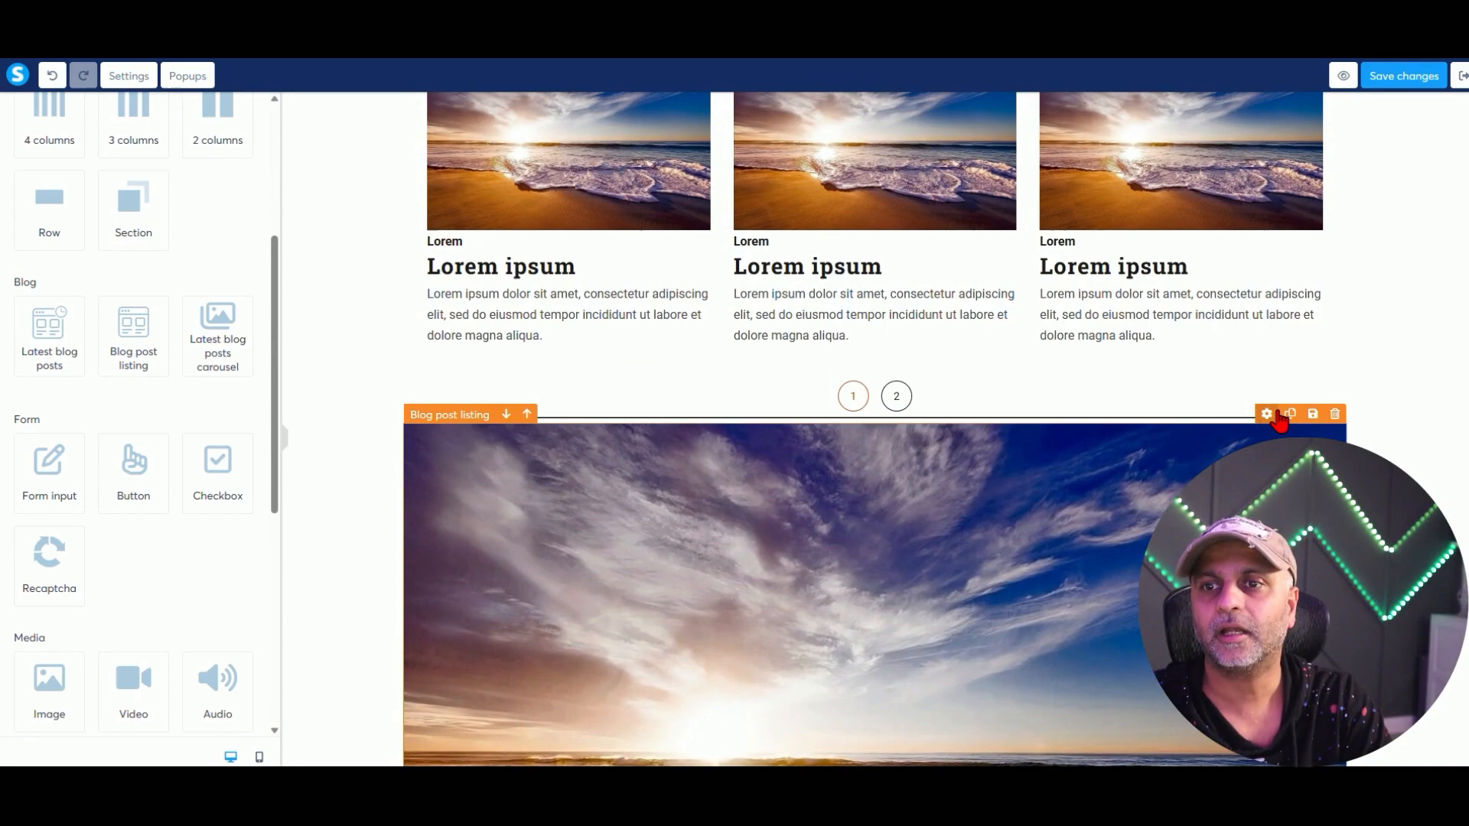
# Set the new listing to 1 post per page, horizontal display, and the overlaid-text grid layout.
pyautogui.click(1275, 414)
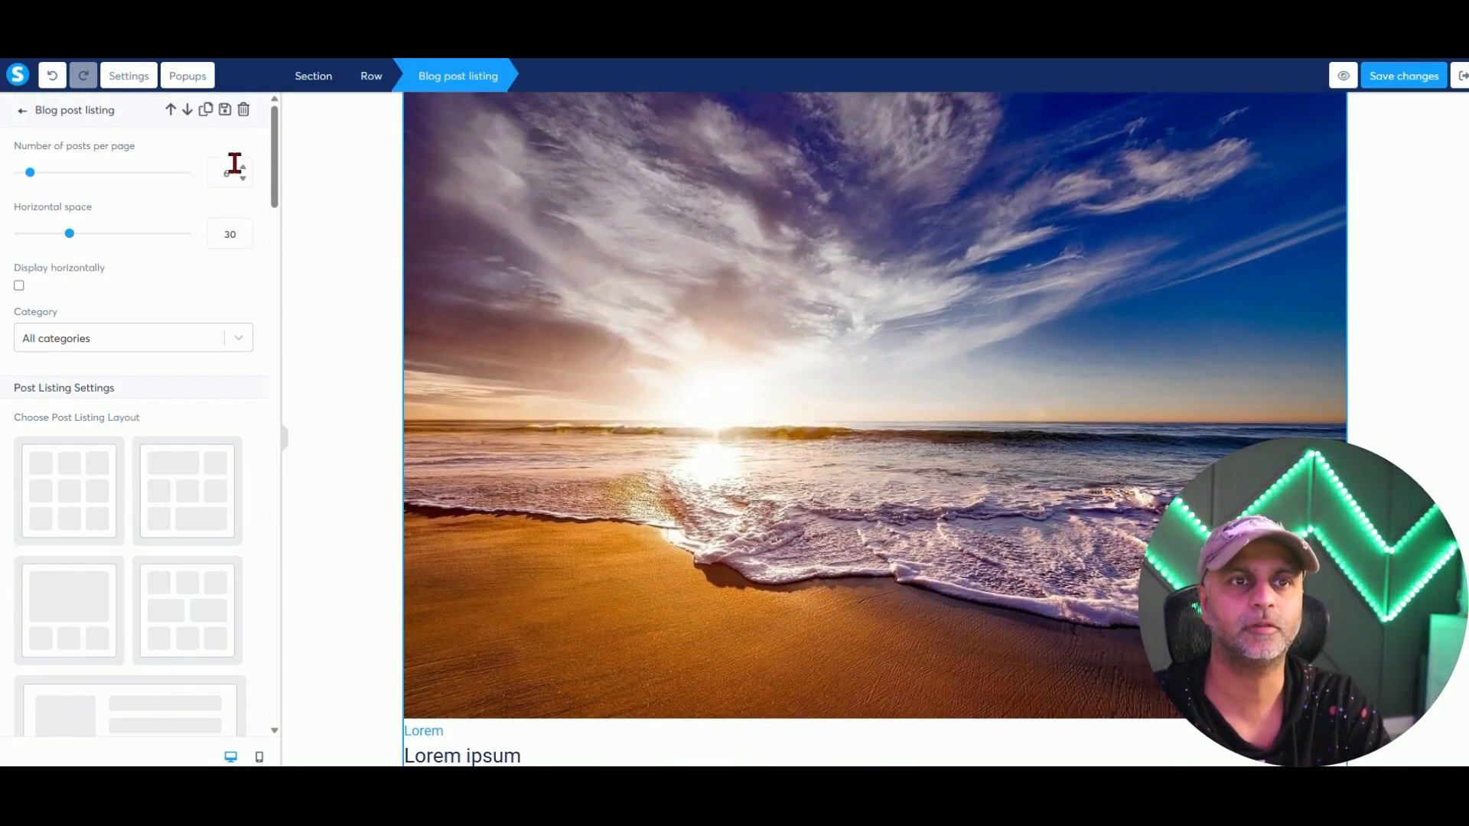
pyautogui.hotkey('ctrl', 'a')
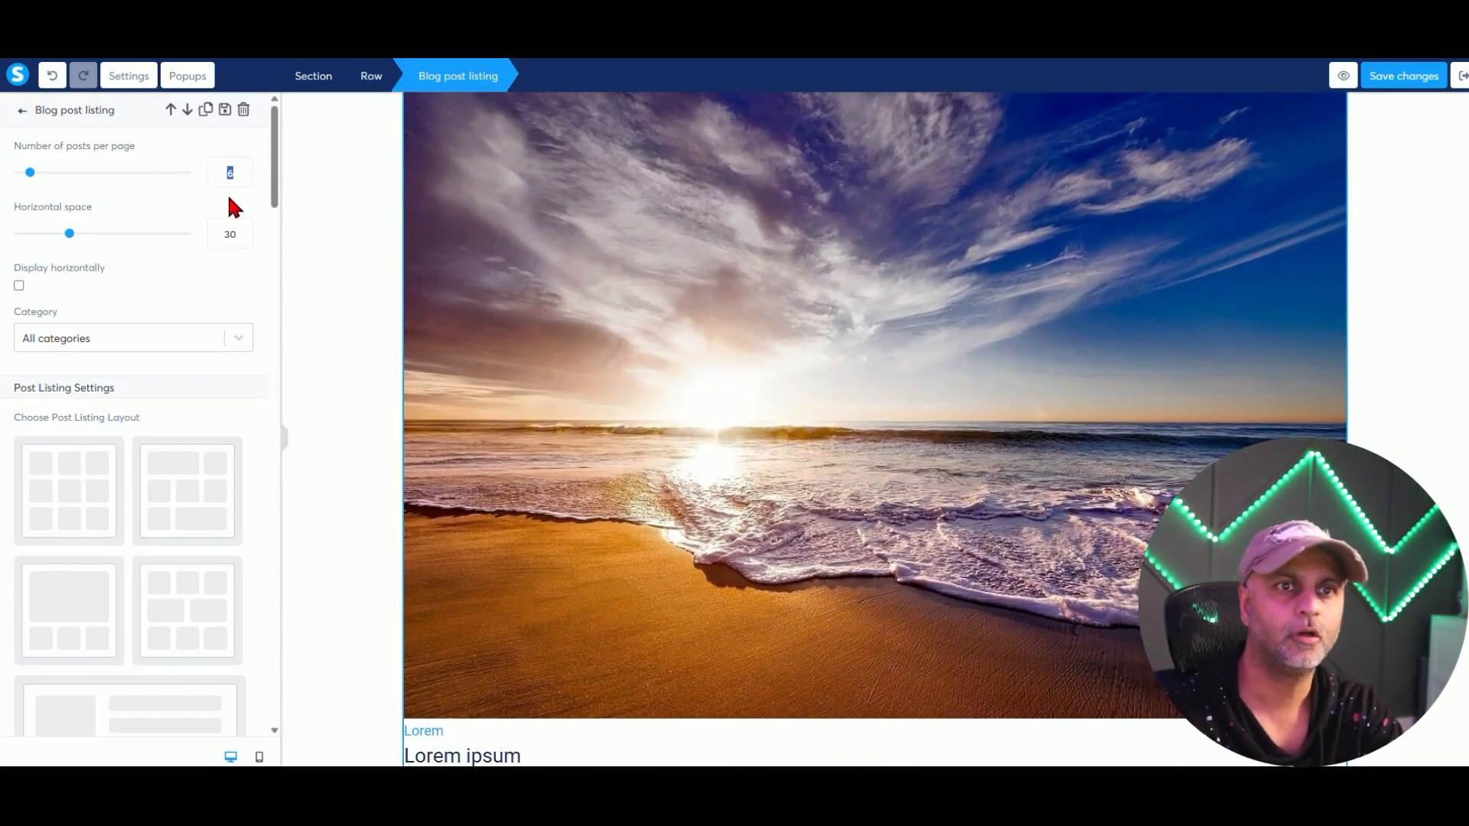
pyautogui.write('1')
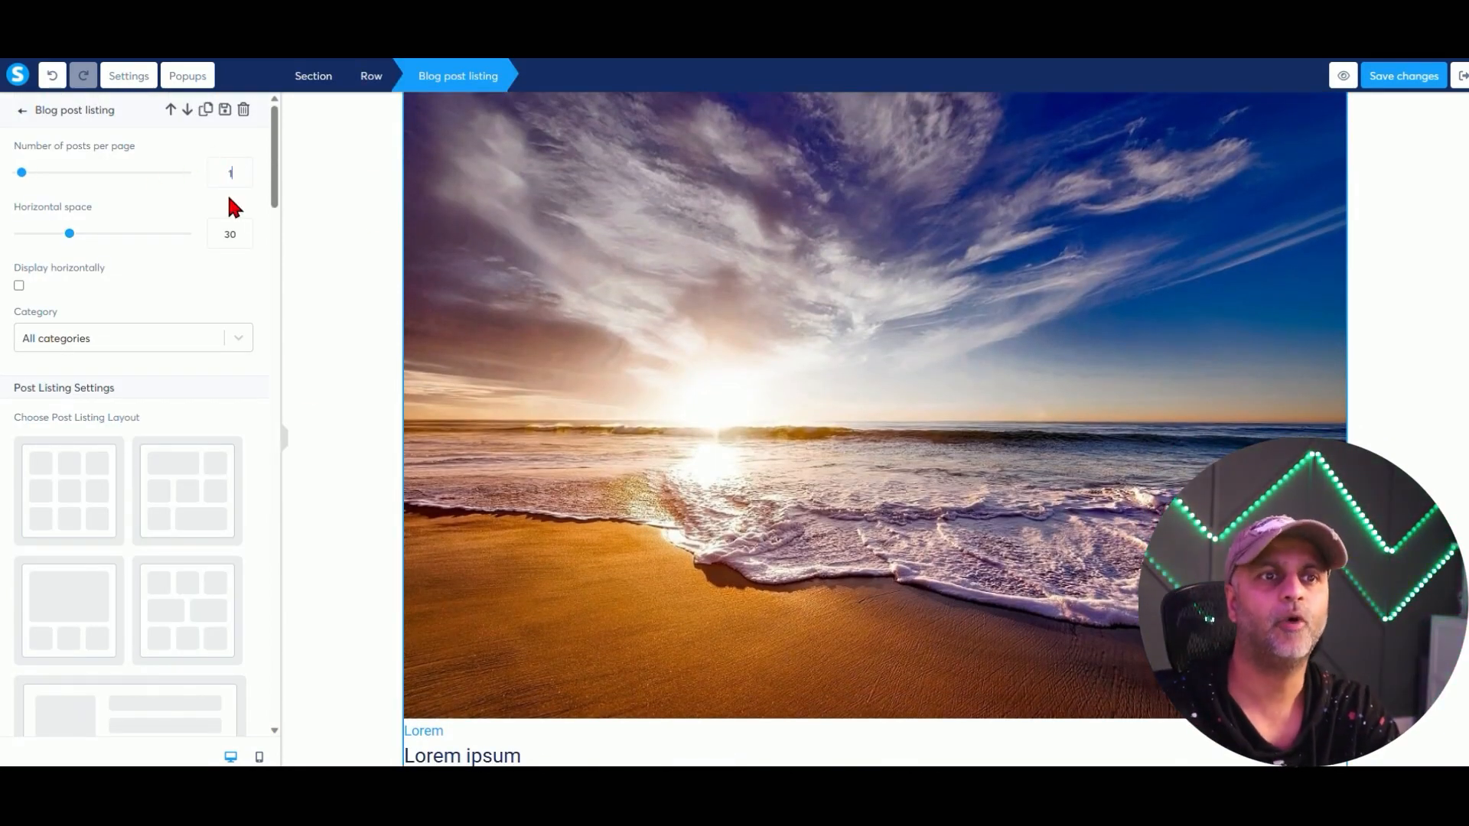
pyautogui.click(19, 285)
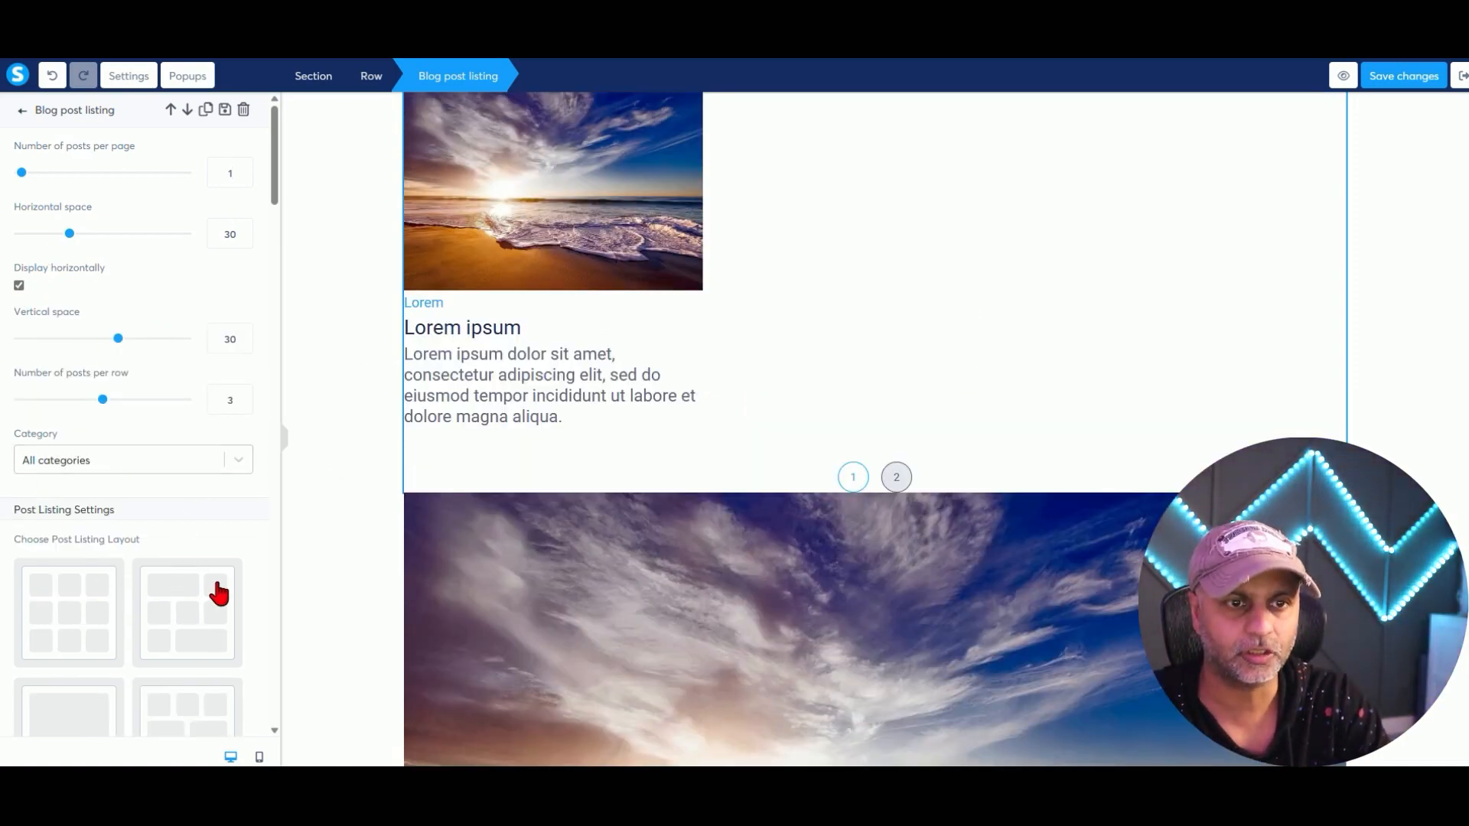
pyautogui.scroll(-5, 218, 551)
pyautogui.click(212, 392)
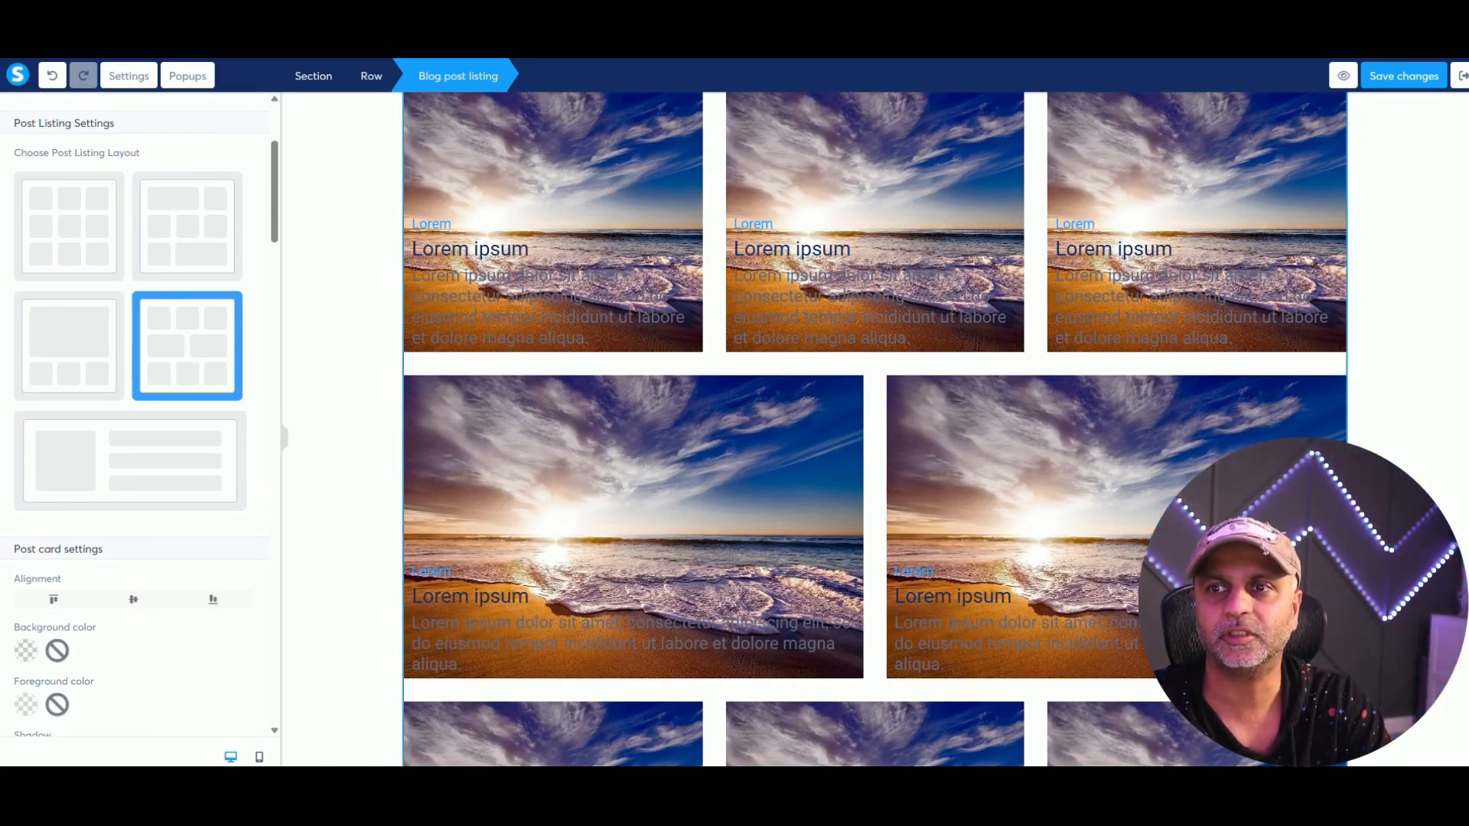
pyautogui.click(1403, 535)
pyautogui.scroll(9, 1404, 536)
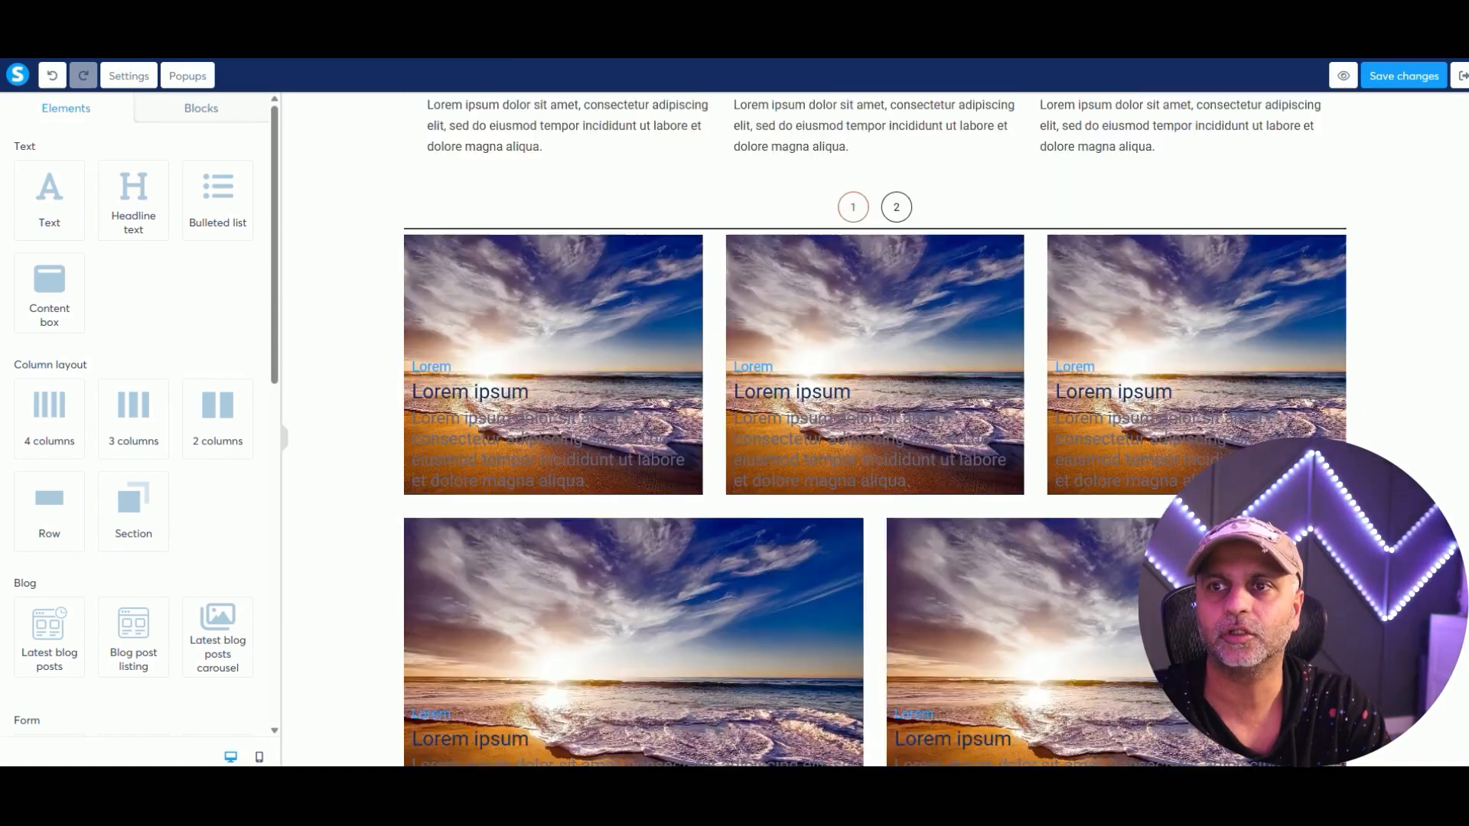
pyautogui.scroll(3, 874, 428)
pyautogui.scroll(-20, 874, 428)
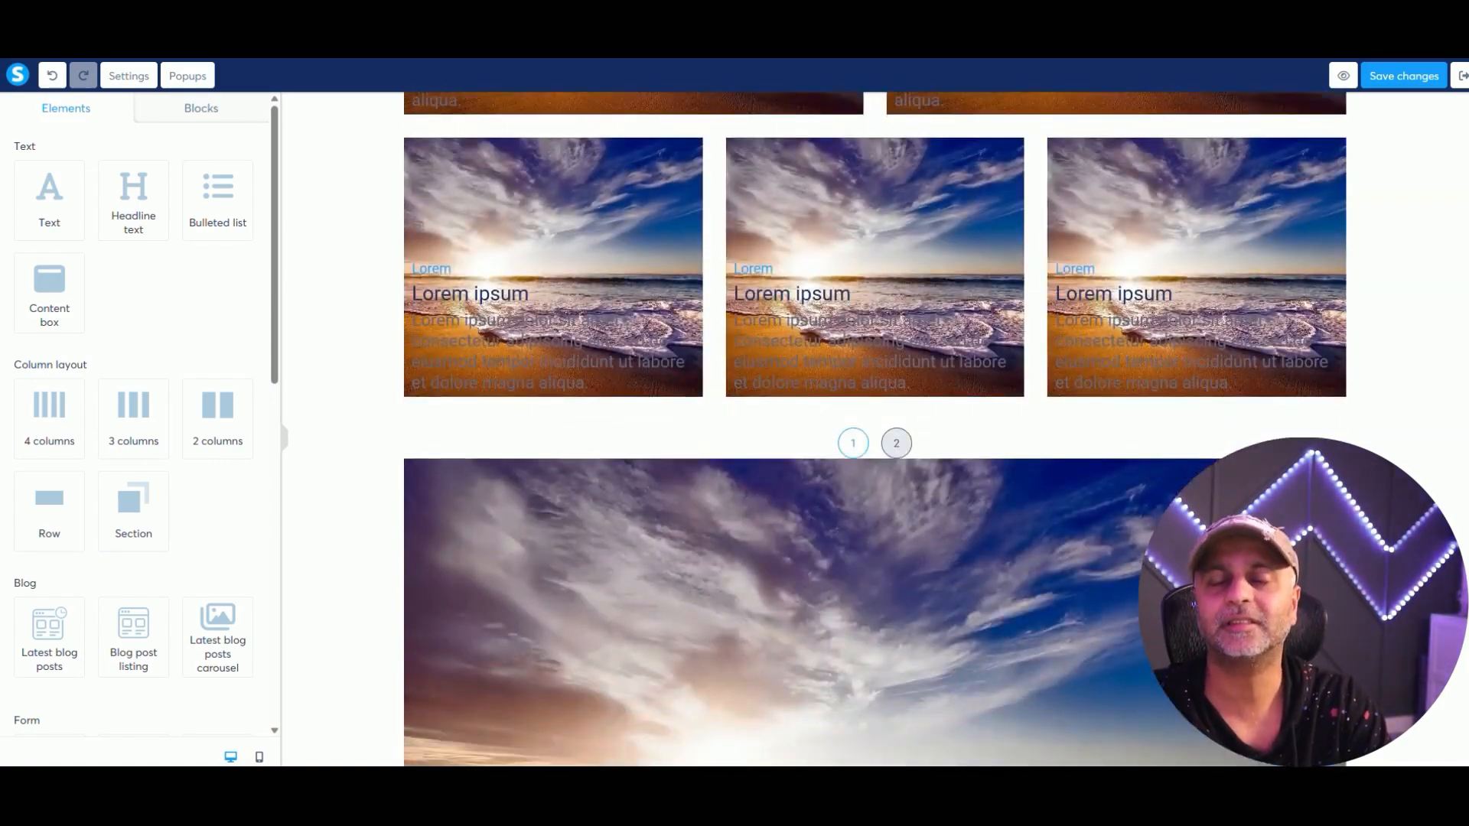
pyautogui.scroll(-1, 874, 428)
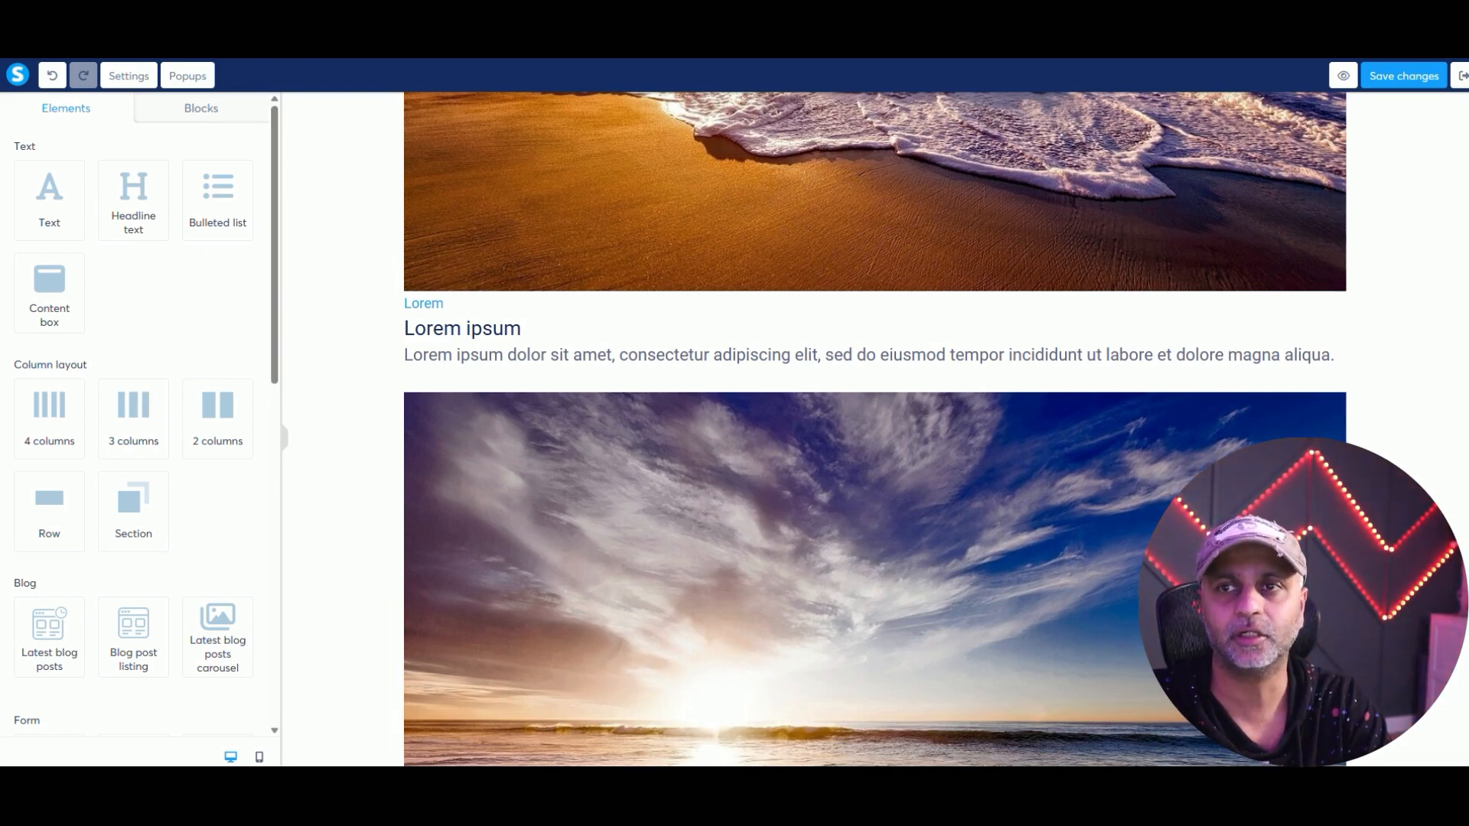
# Exit the page editor without saving the changes.
pyautogui.click(1461, 76)
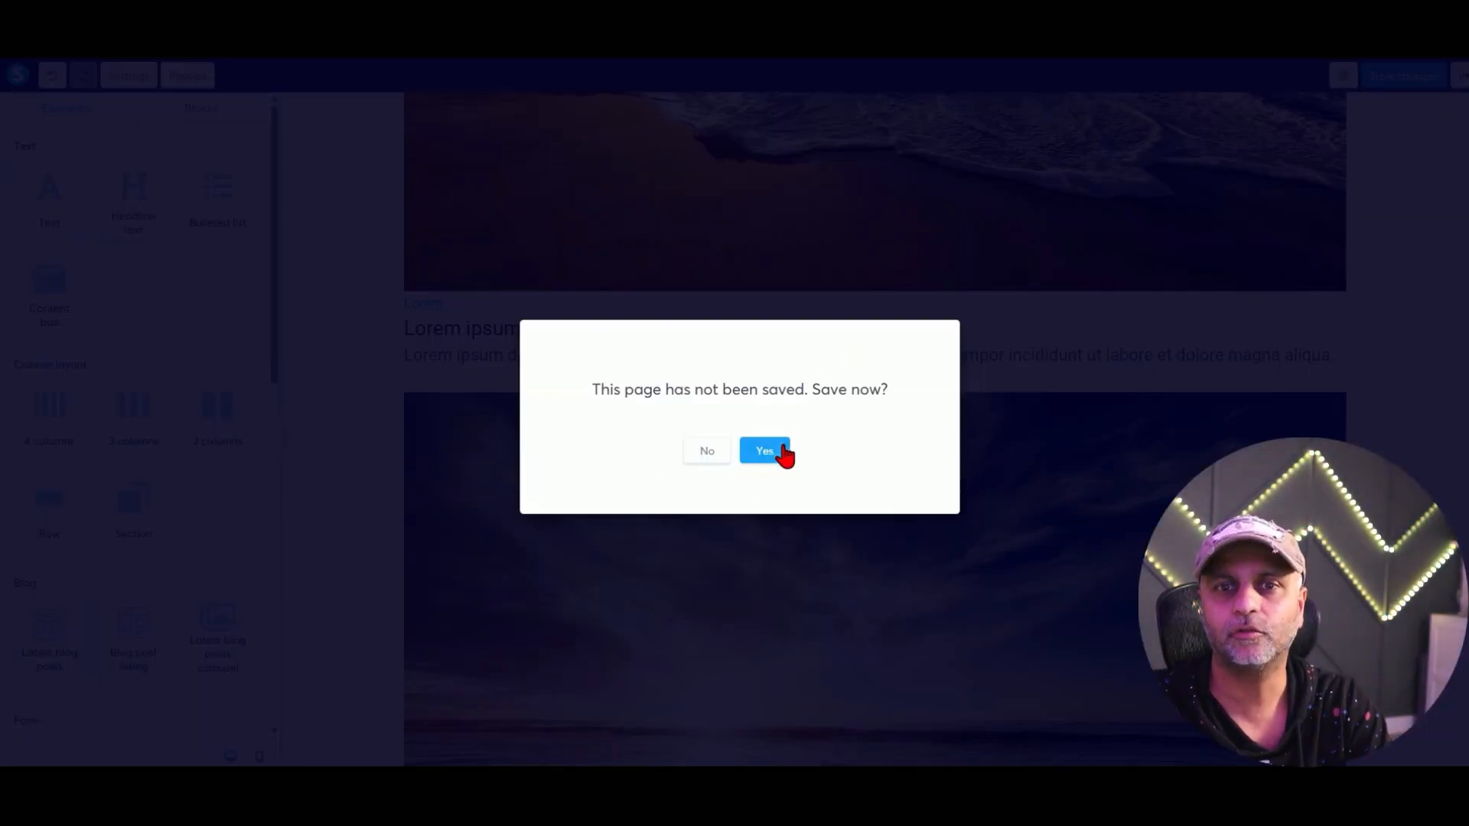
pyautogui.click(711, 453)
pyautogui.click(819, 102)
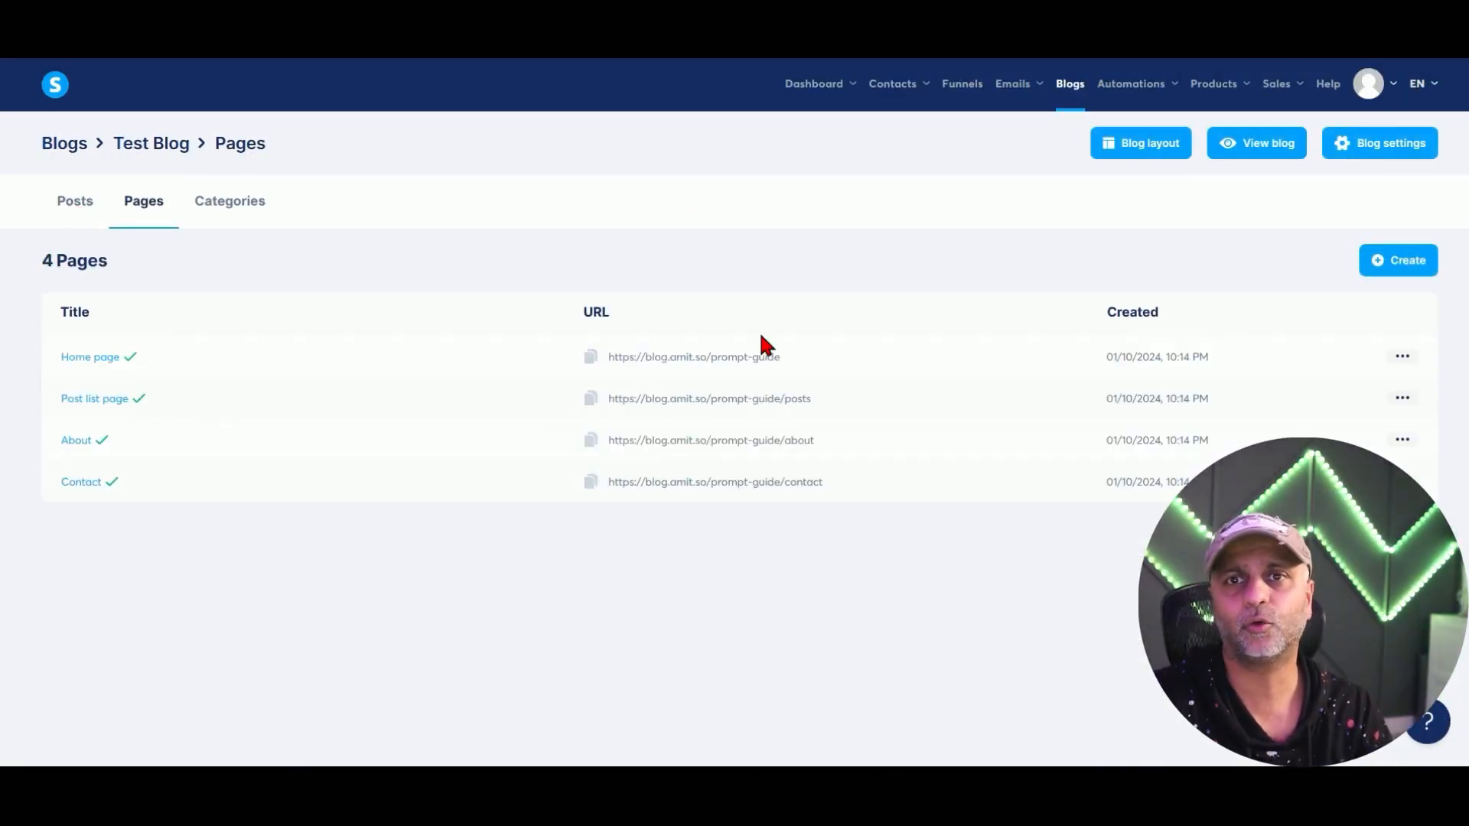
# From Blogs, open the Daily Prompting post '6 Ways to Earn Money With ChatGPT' for editing.
pyautogui.click(1073, 86)
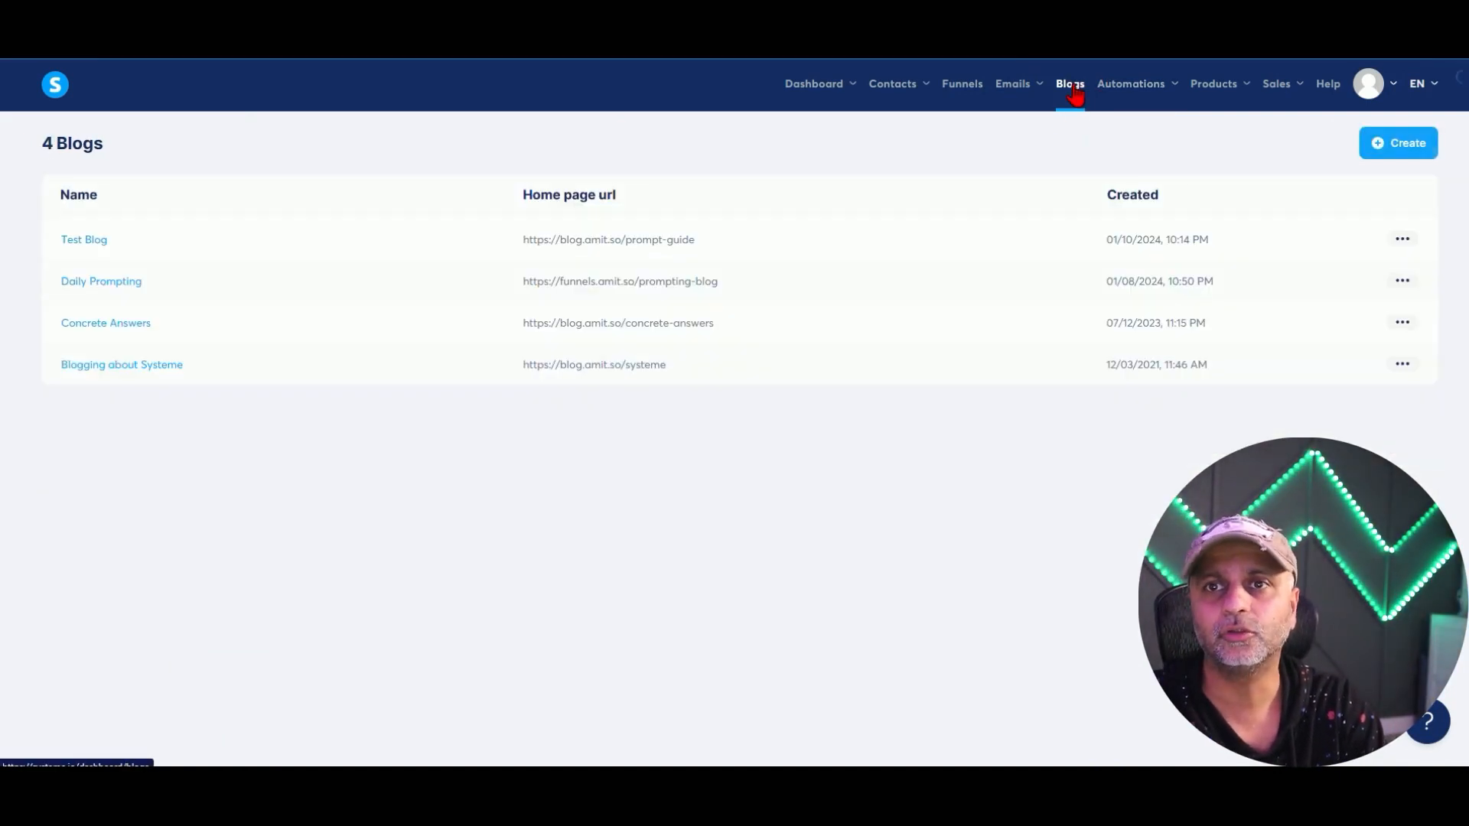
pyautogui.click(94, 283)
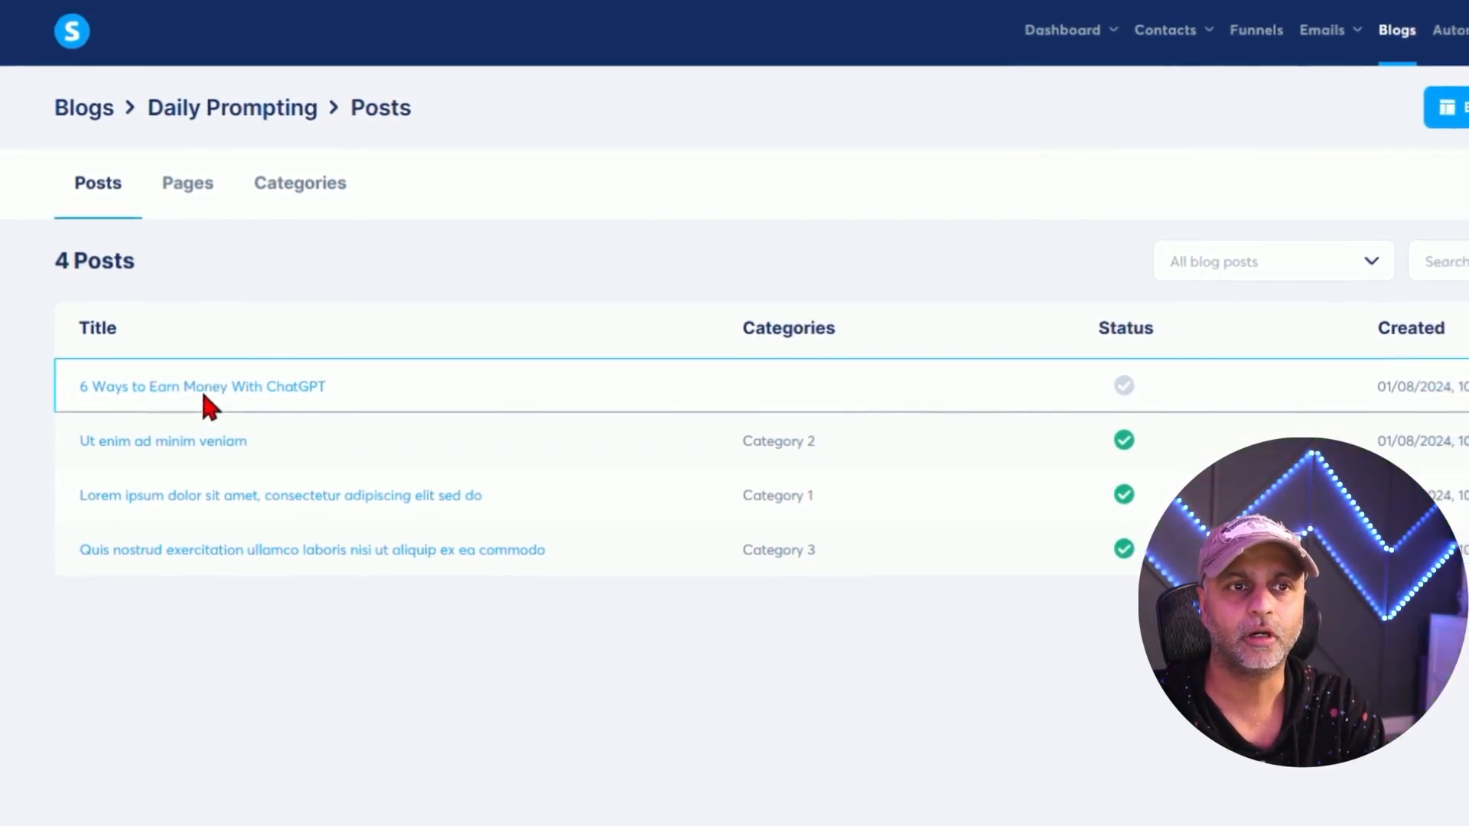
pyautogui.click(258, 376)
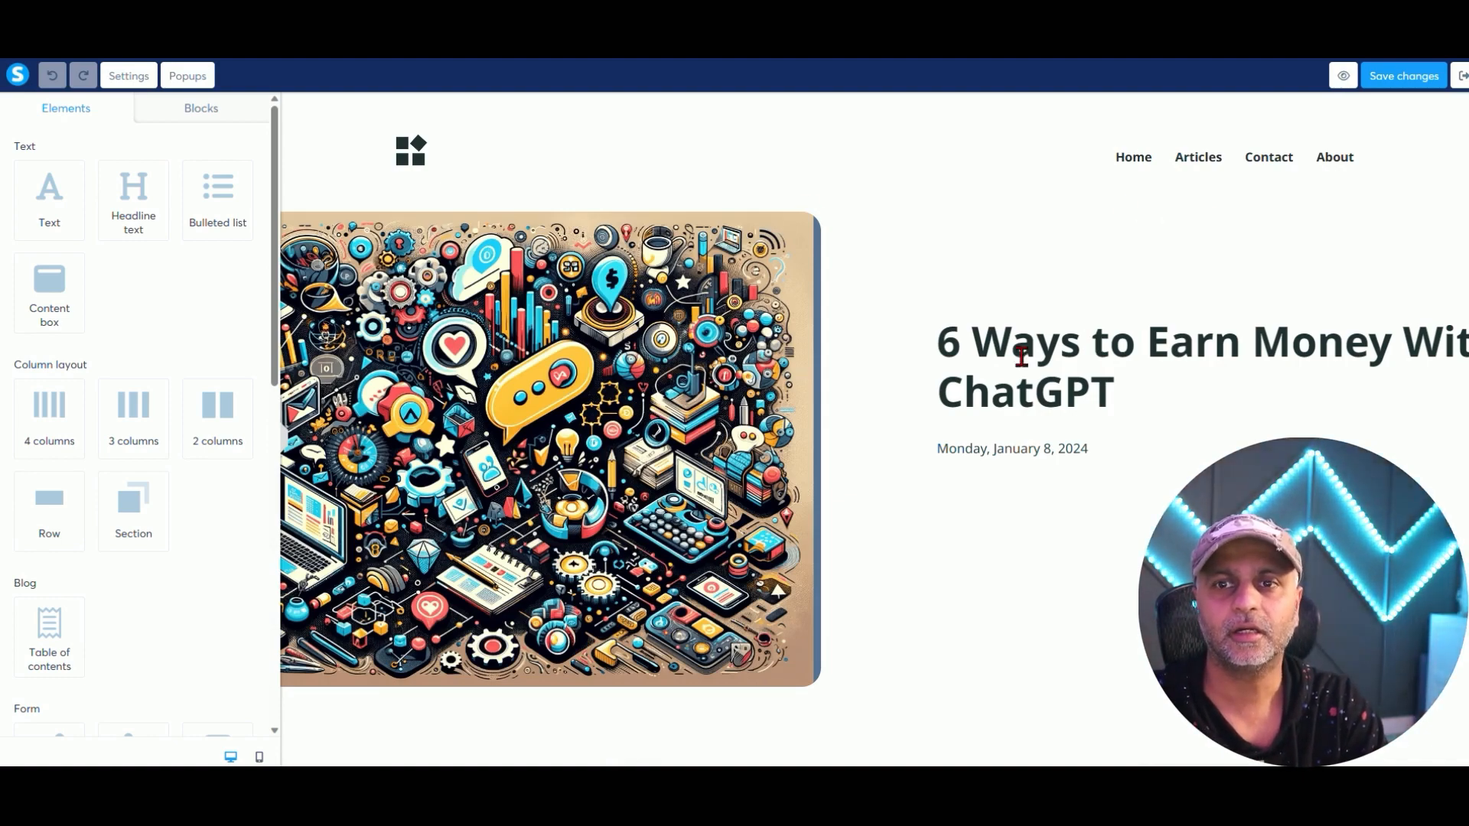
# Drag a Table of contents element into the post below the existing one.
pyautogui.scroll(-8, 1047, 352)
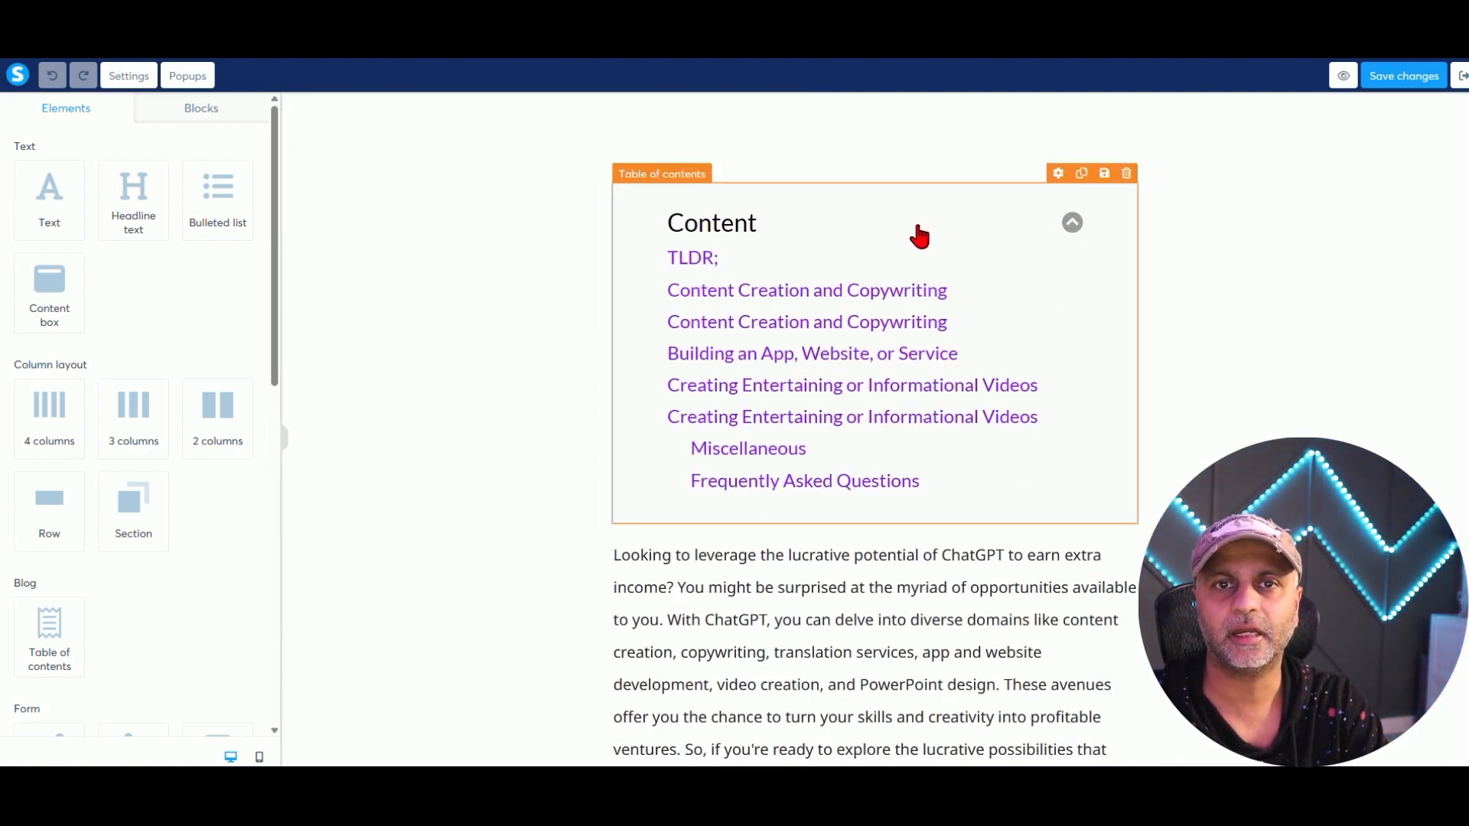
pyautogui.scroll(-7, 150, 558)
pyautogui.scroll(3, 130, 459)
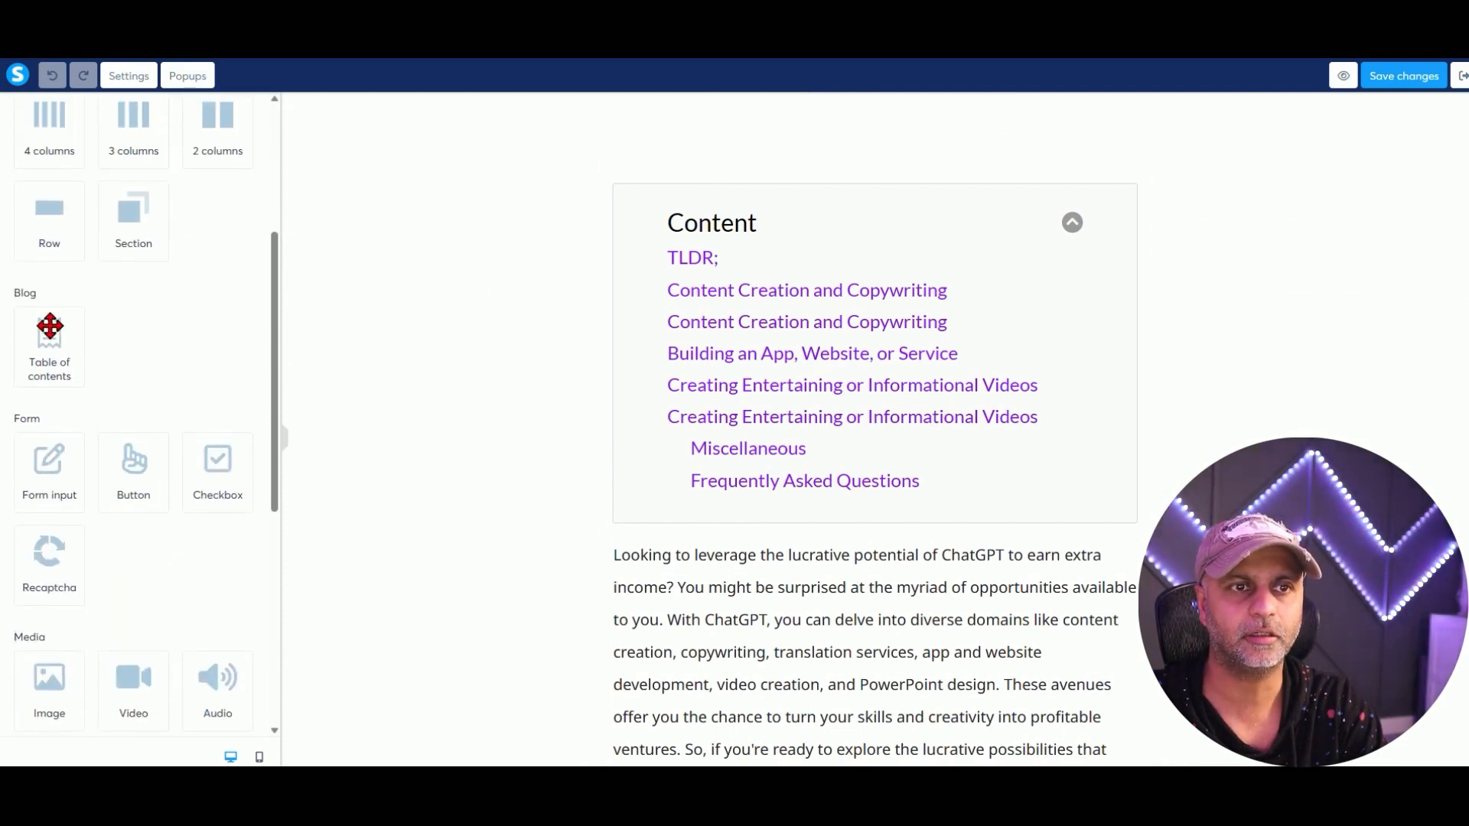
pyautogui.moveTo(50, 327); pyautogui.dragTo(908, 529)
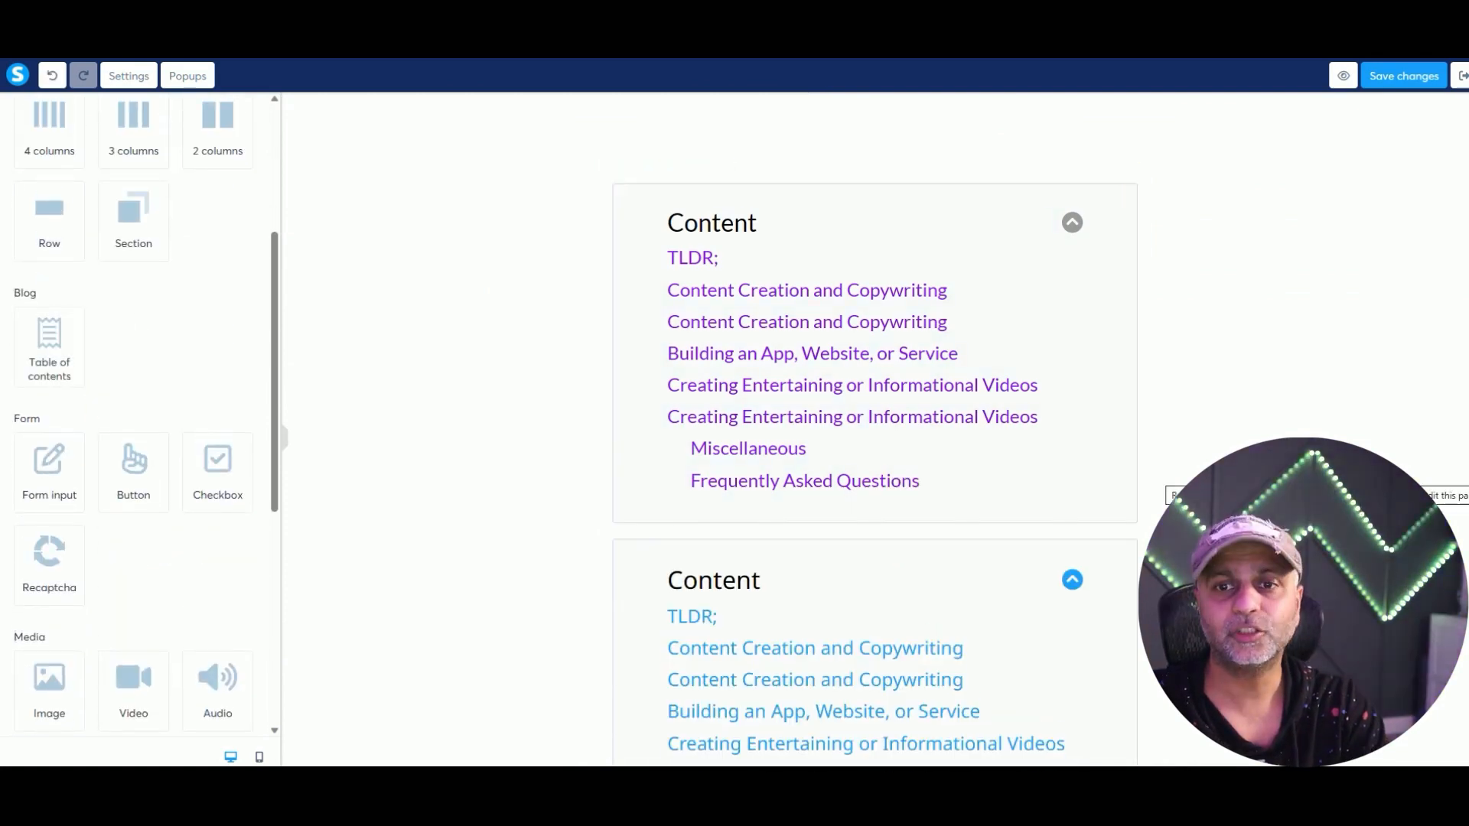
pyautogui.scroll(-4, 1114, 227)
# Toggle the new table of contents' H2 and H3 heading options off and back on, then deselect it.
pyautogui.click(1059, 222)
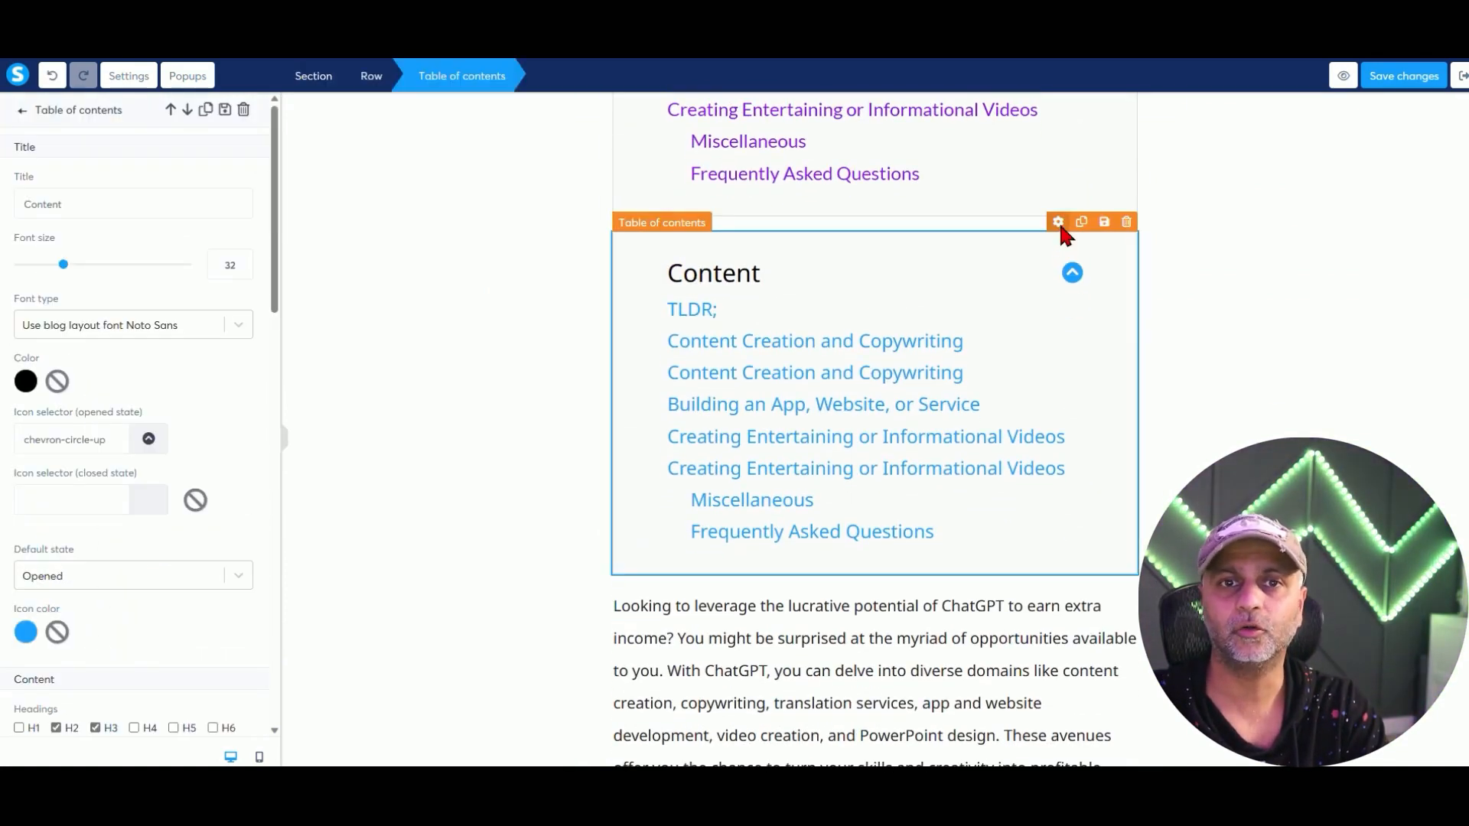
pyautogui.scroll(-4, 218, 473)
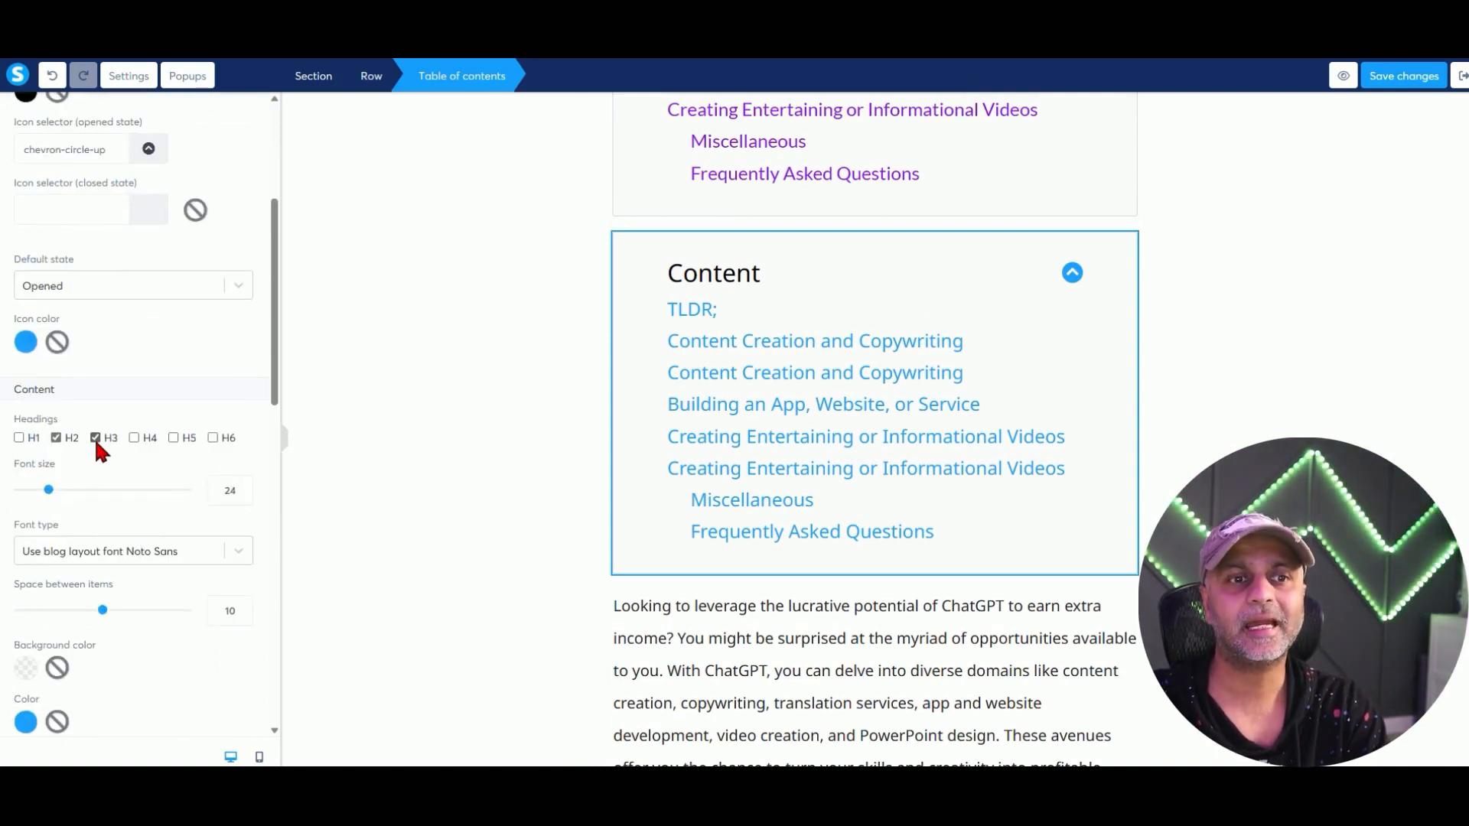
pyautogui.click(95, 437)
pyautogui.click(63, 434)
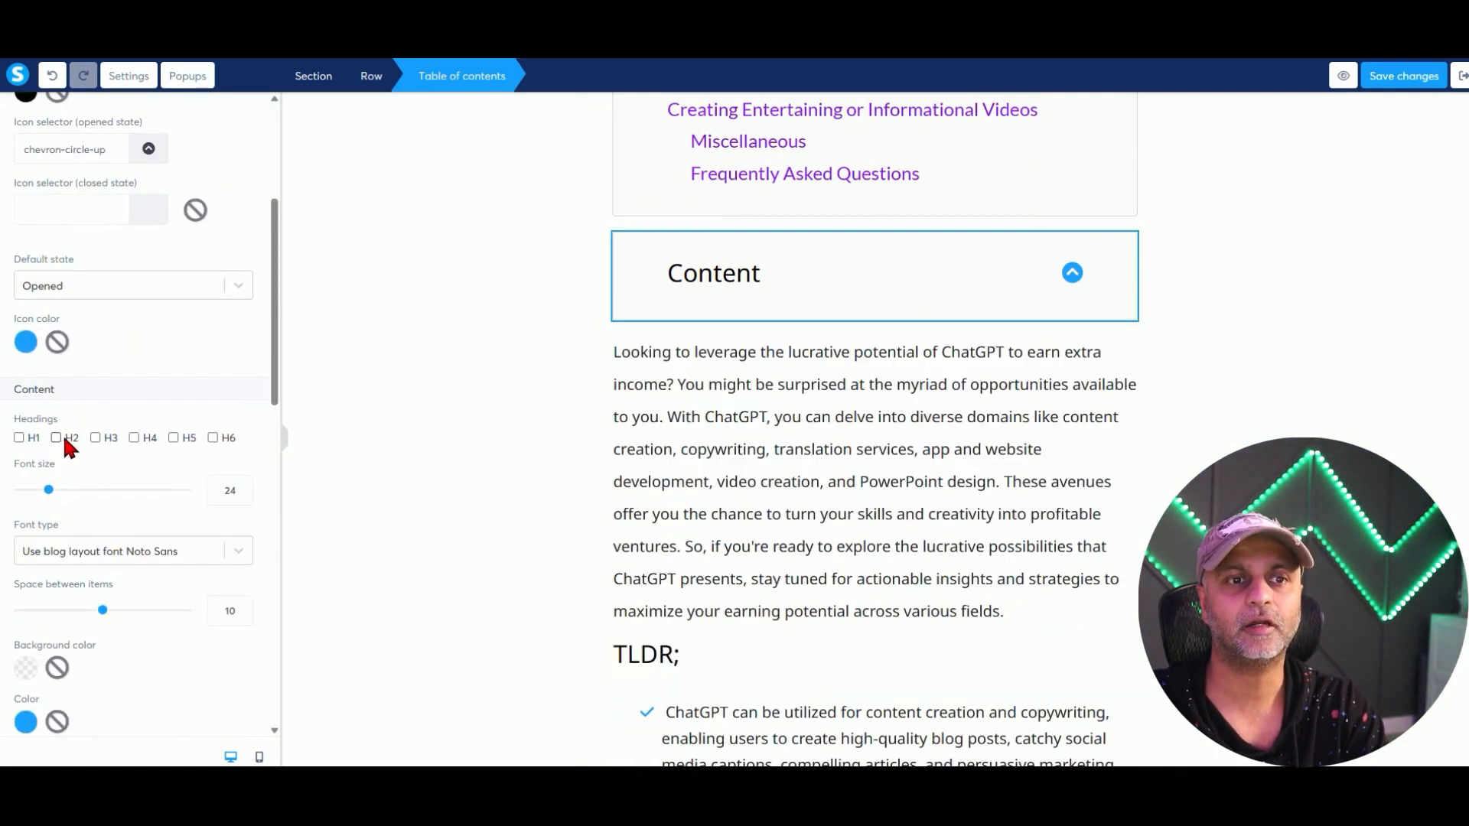
pyautogui.click(110, 442)
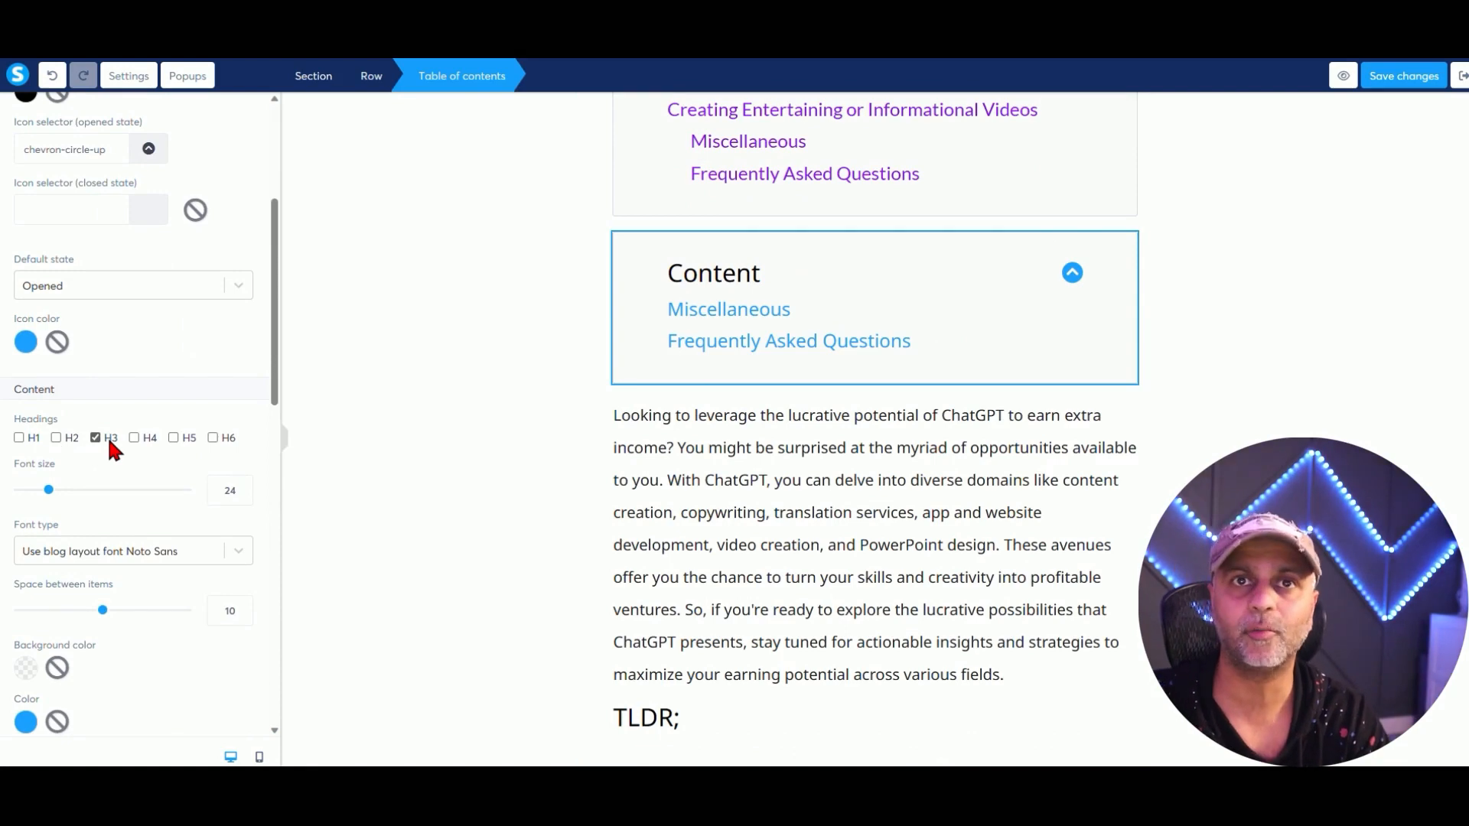
pyautogui.click(57, 437)
pyautogui.click(27, 442)
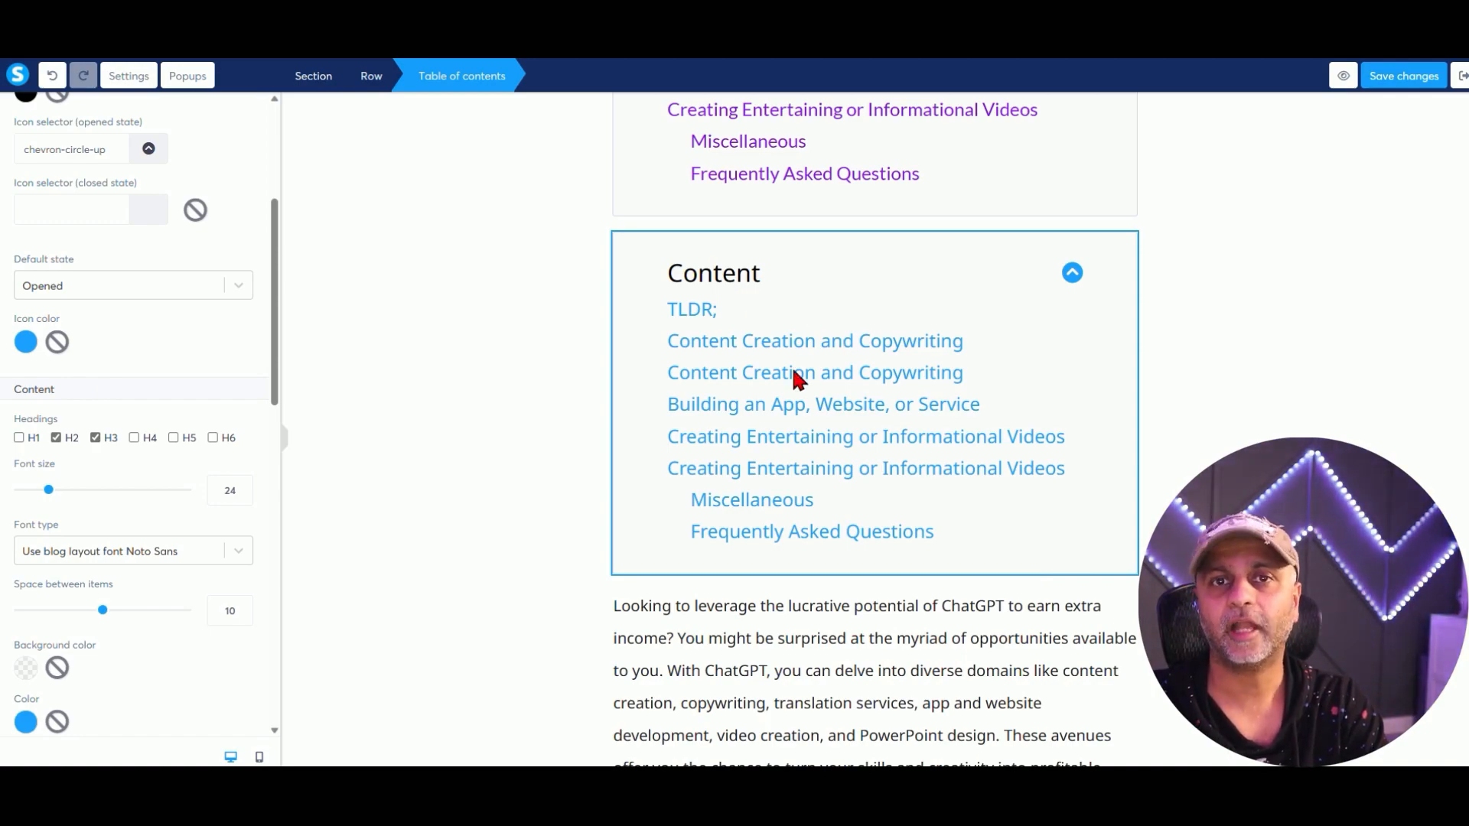
pyautogui.click(1171, 439)
pyautogui.scroll(5, 1172, 450)
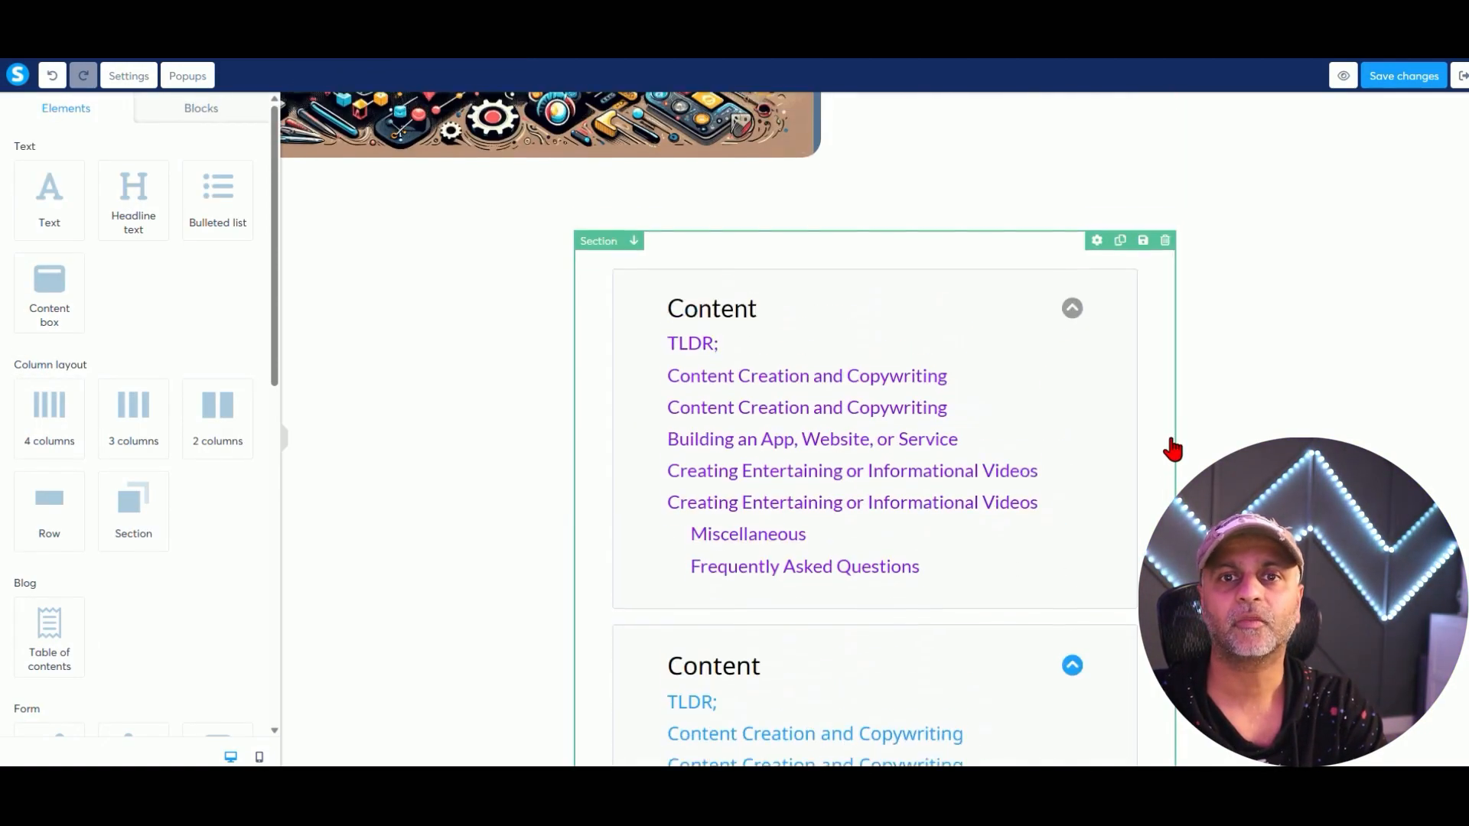
# Change the TLDR; heading to H4 size.
pyautogui.scroll(4, 1172, 449)
pyautogui.scroll(-18, 1173, 447)
pyautogui.scroll(3, 1173, 447)
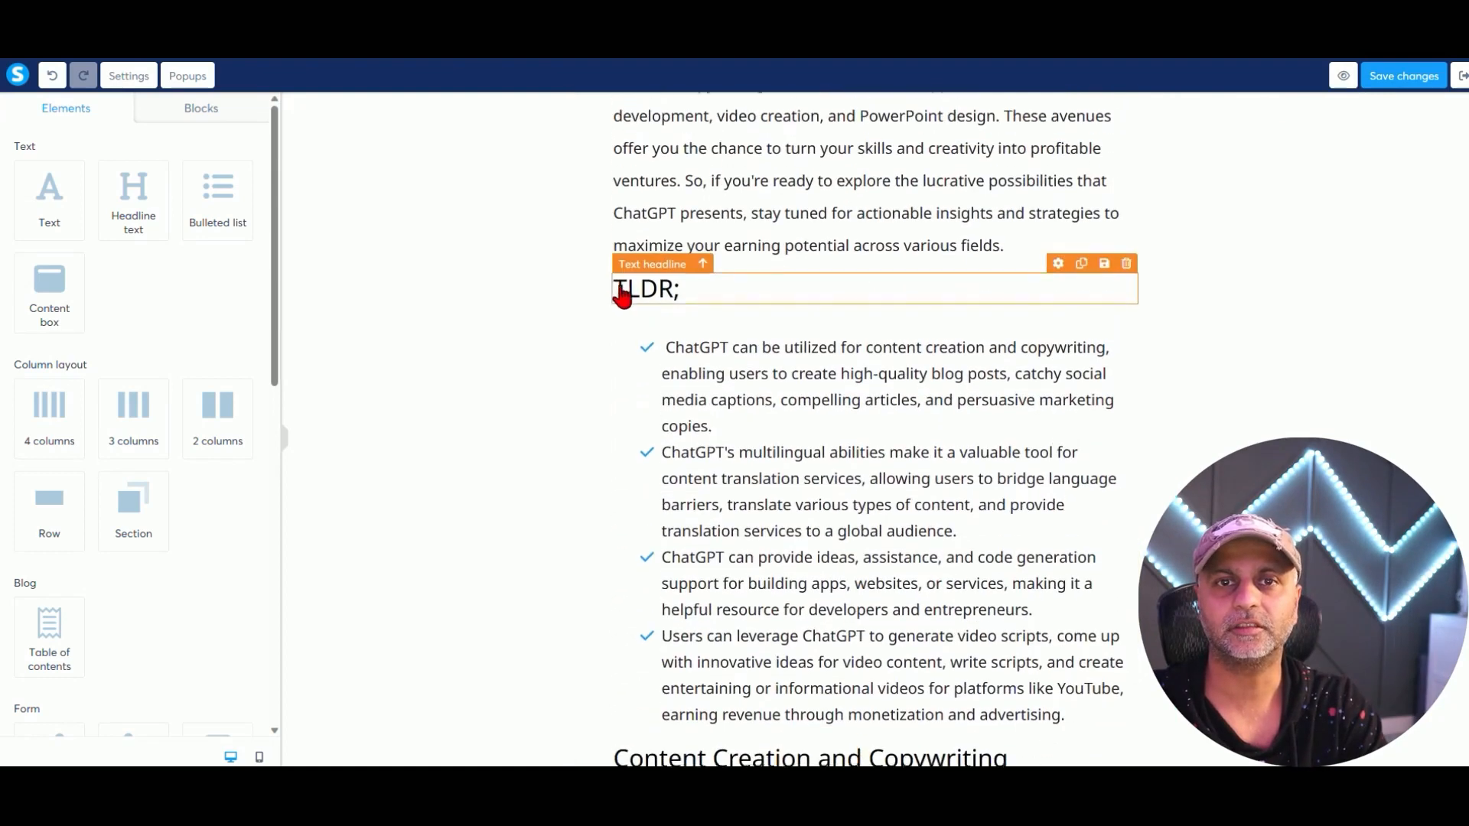
pyautogui.click(689, 291)
pyautogui.moveTo(689, 291); pyautogui.dragTo(622, 318)
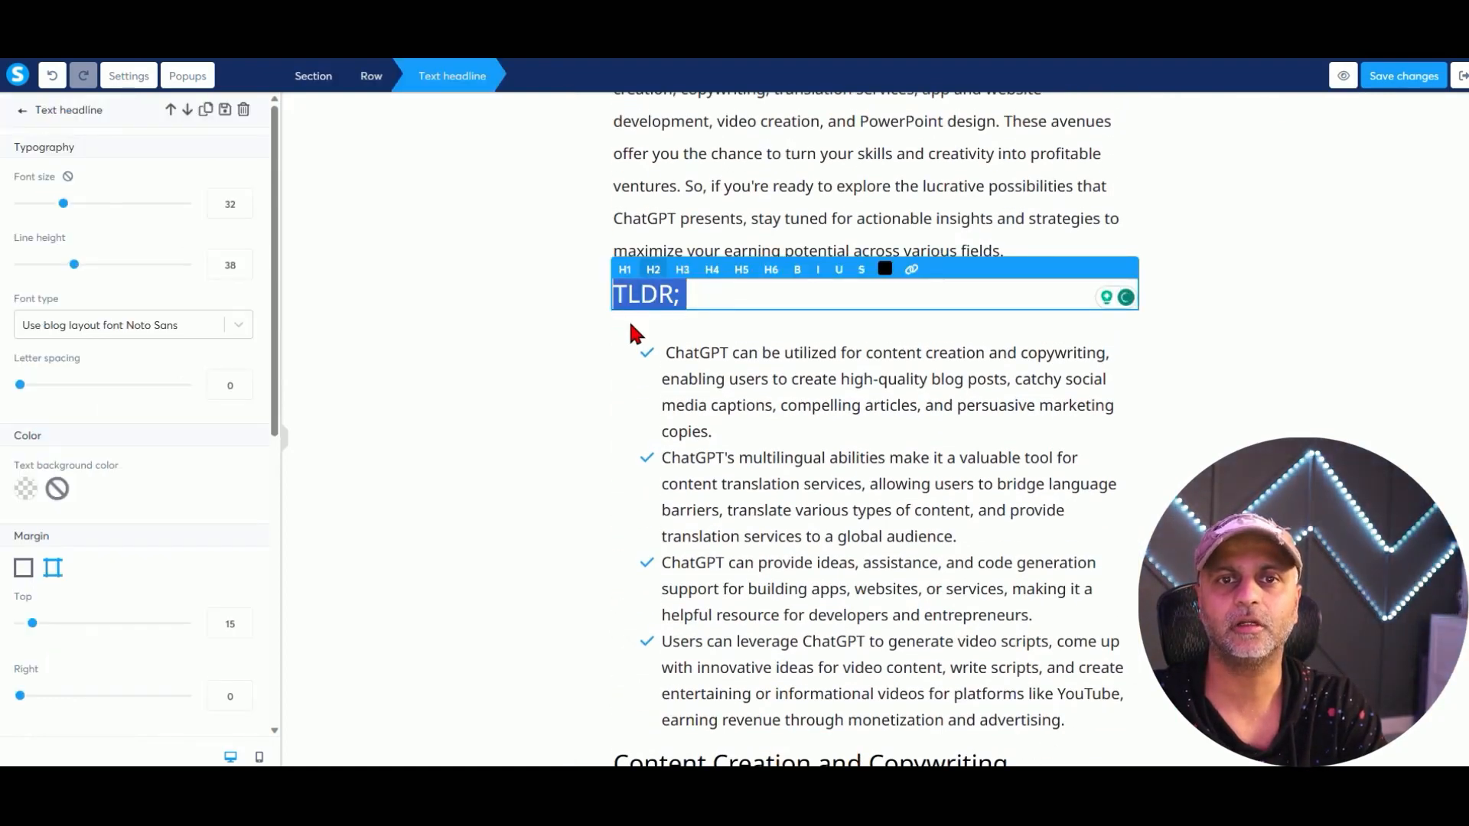
pyautogui.click(722, 274)
pyautogui.click(829, 380)
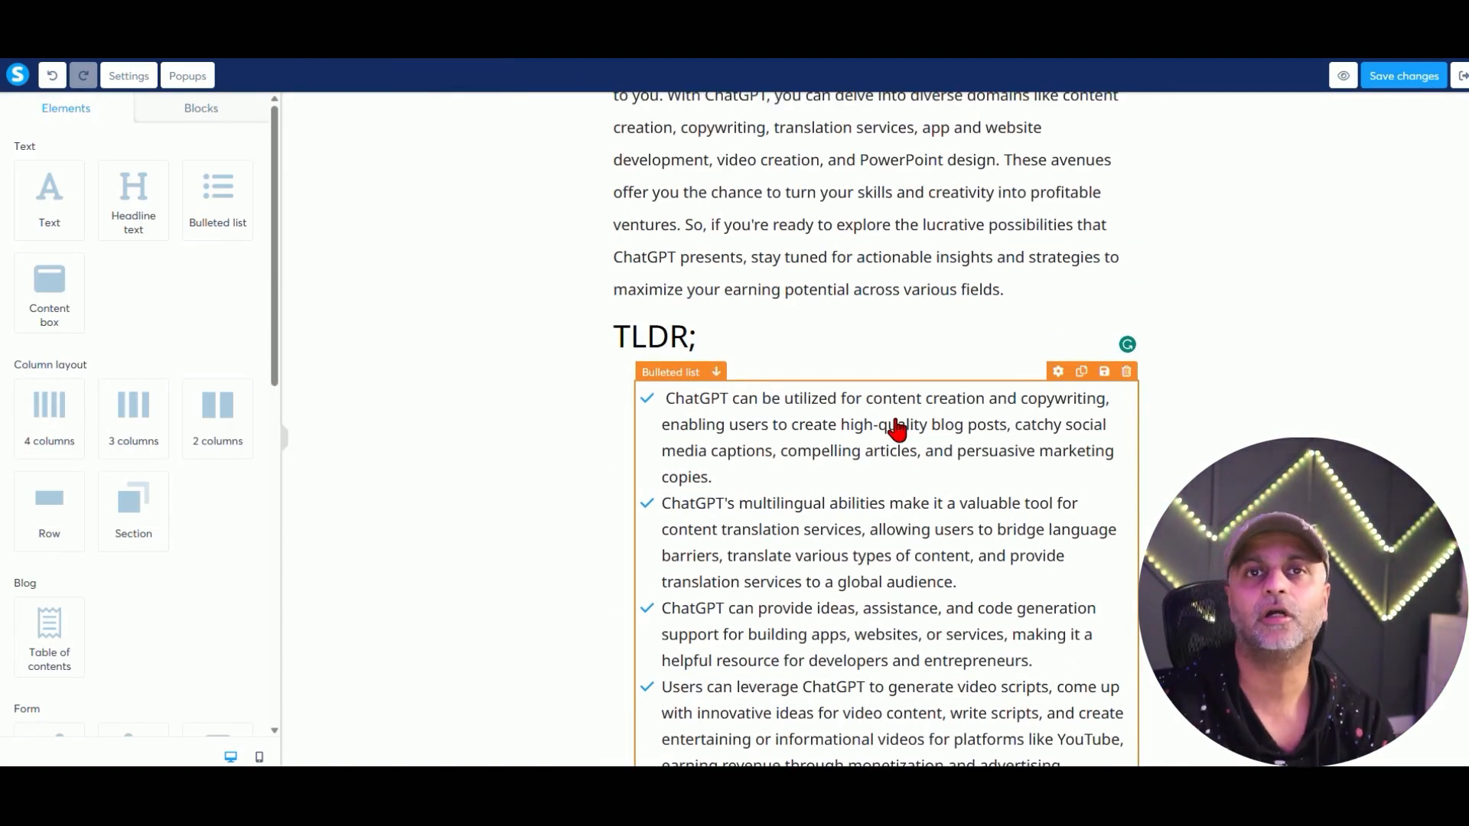
# Save the post and exit the editor to the blog's posts list.
pyautogui.scroll(10, 887, 423)
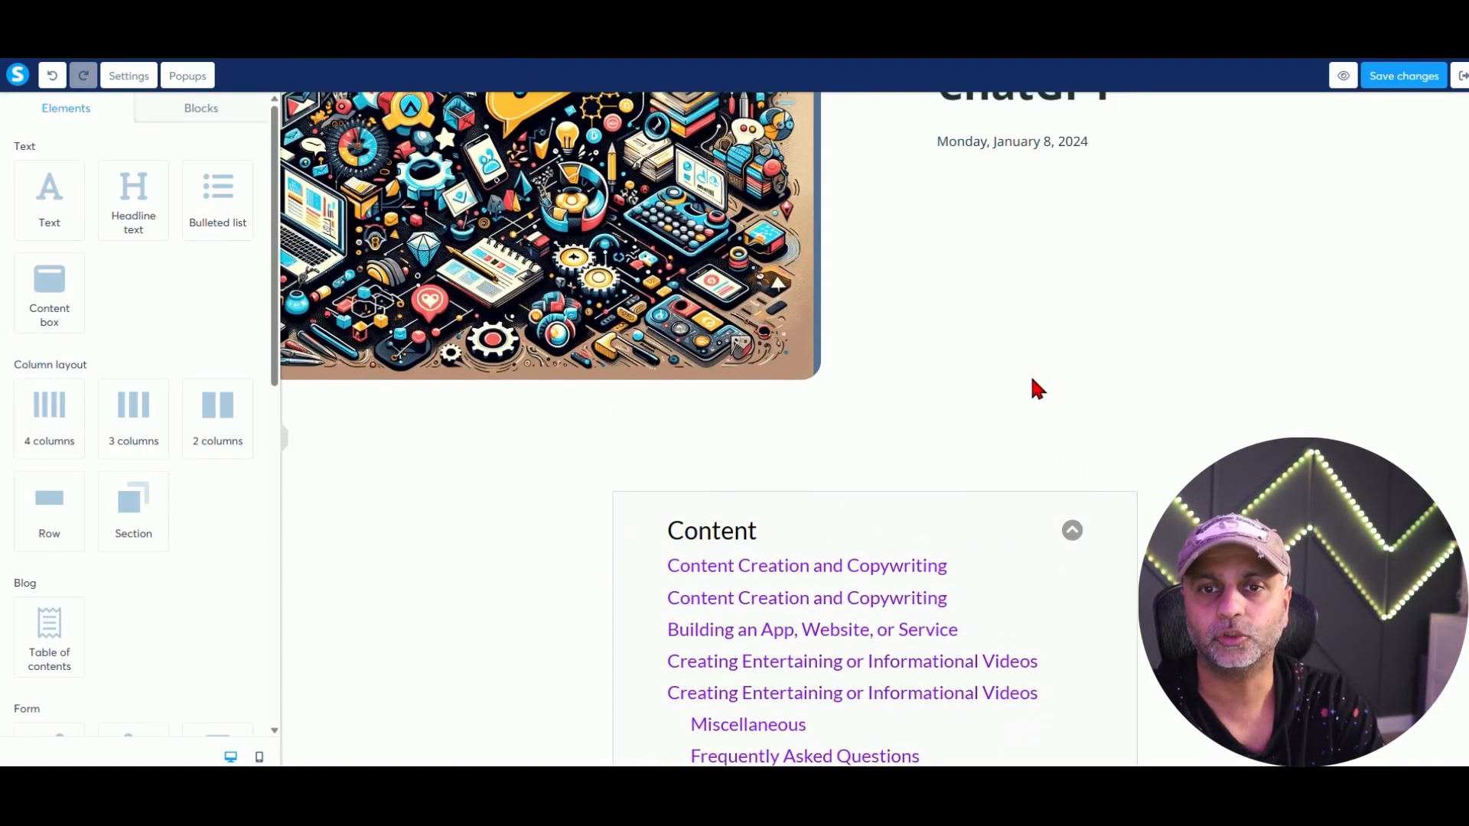
pyautogui.scroll(-5, 882, 504)
pyautogui.scroll(-10, 1191, 223)
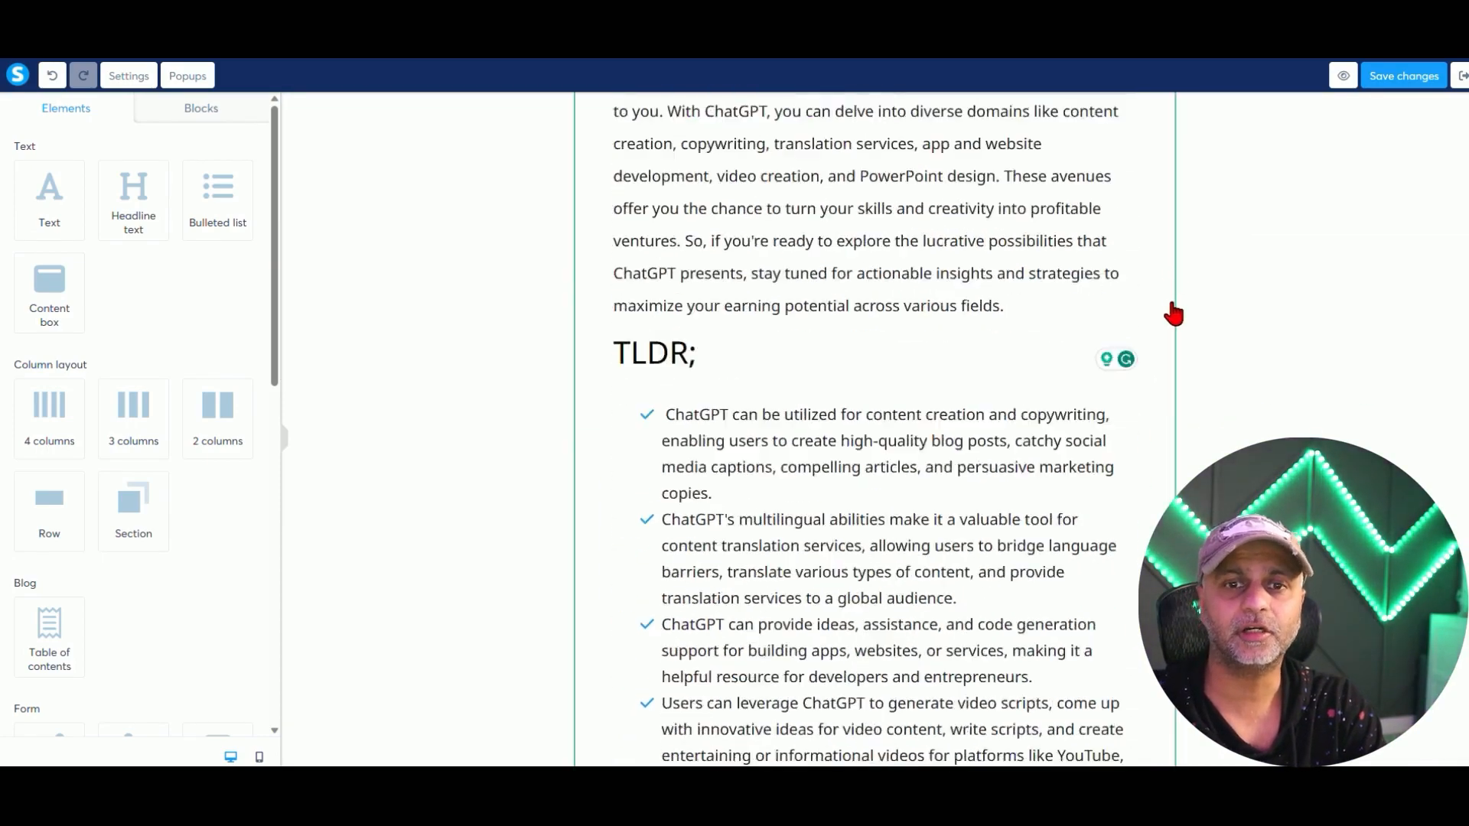
pyautogui.scroll(-10, 1176, 306)
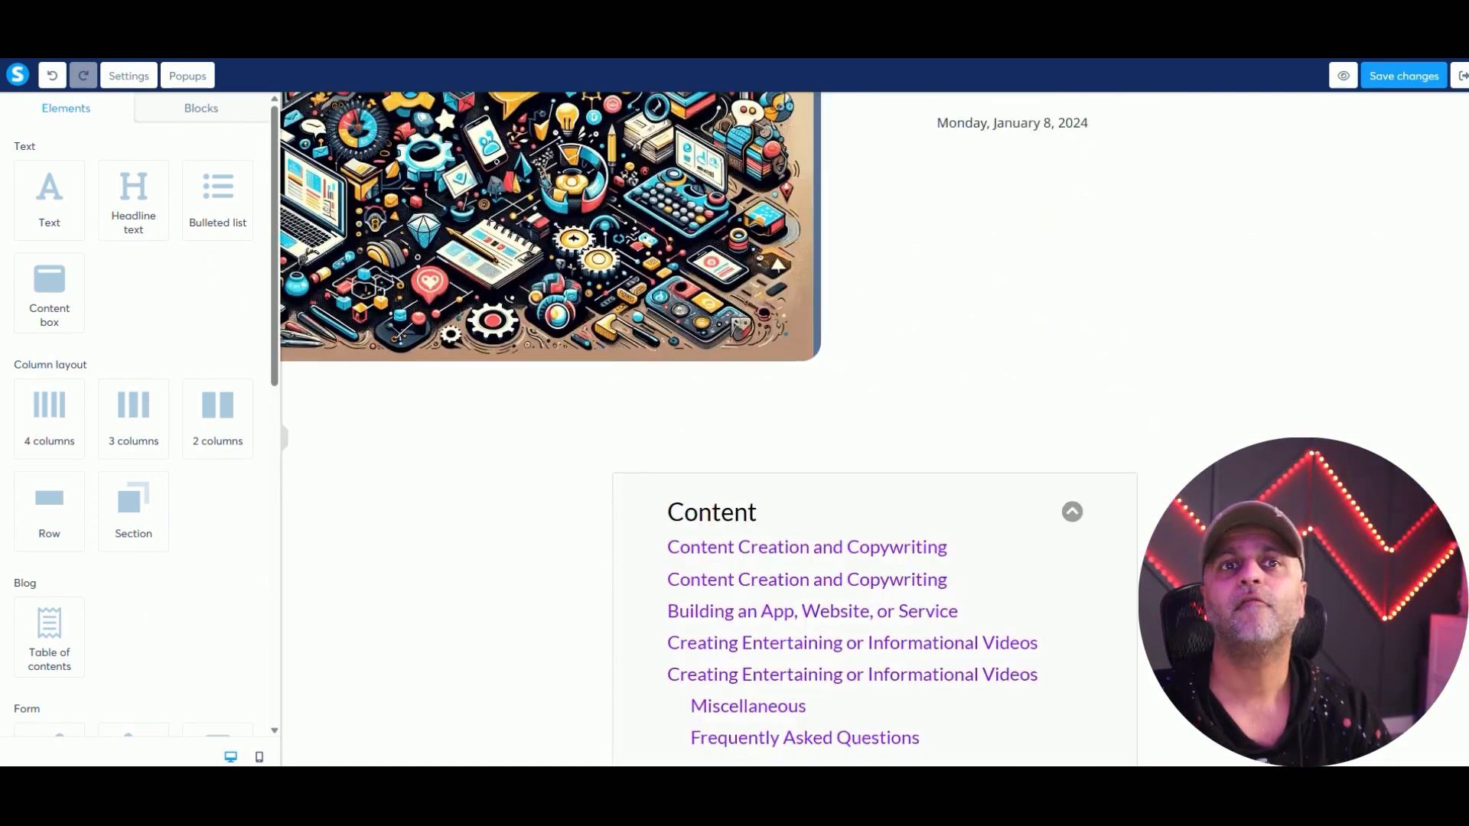
pyautogui.scroll(1, 709, 429)
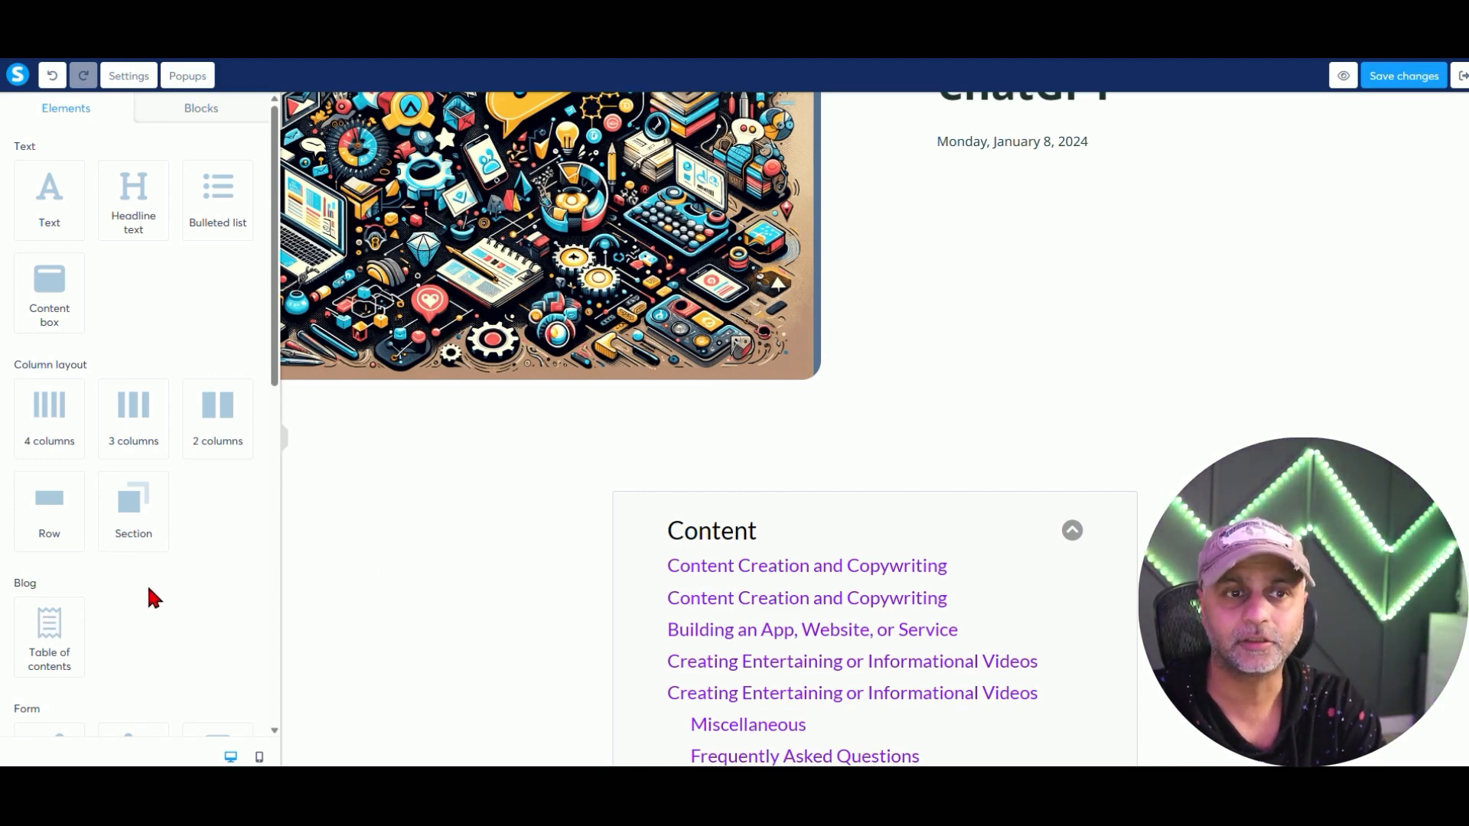
pyautogui.scroll(-5, 150, 589)
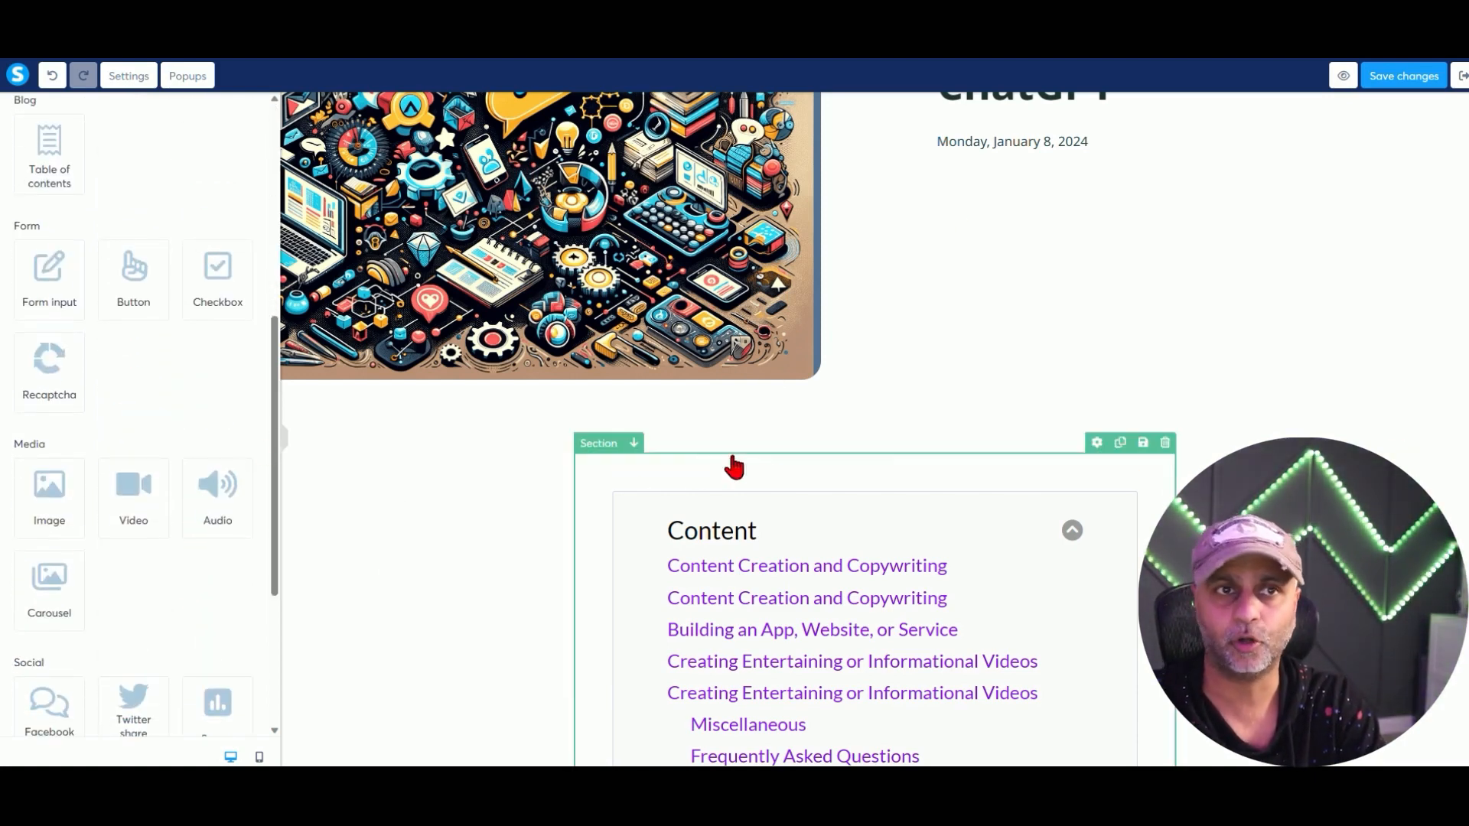
pyautogui.click(1419, 80)
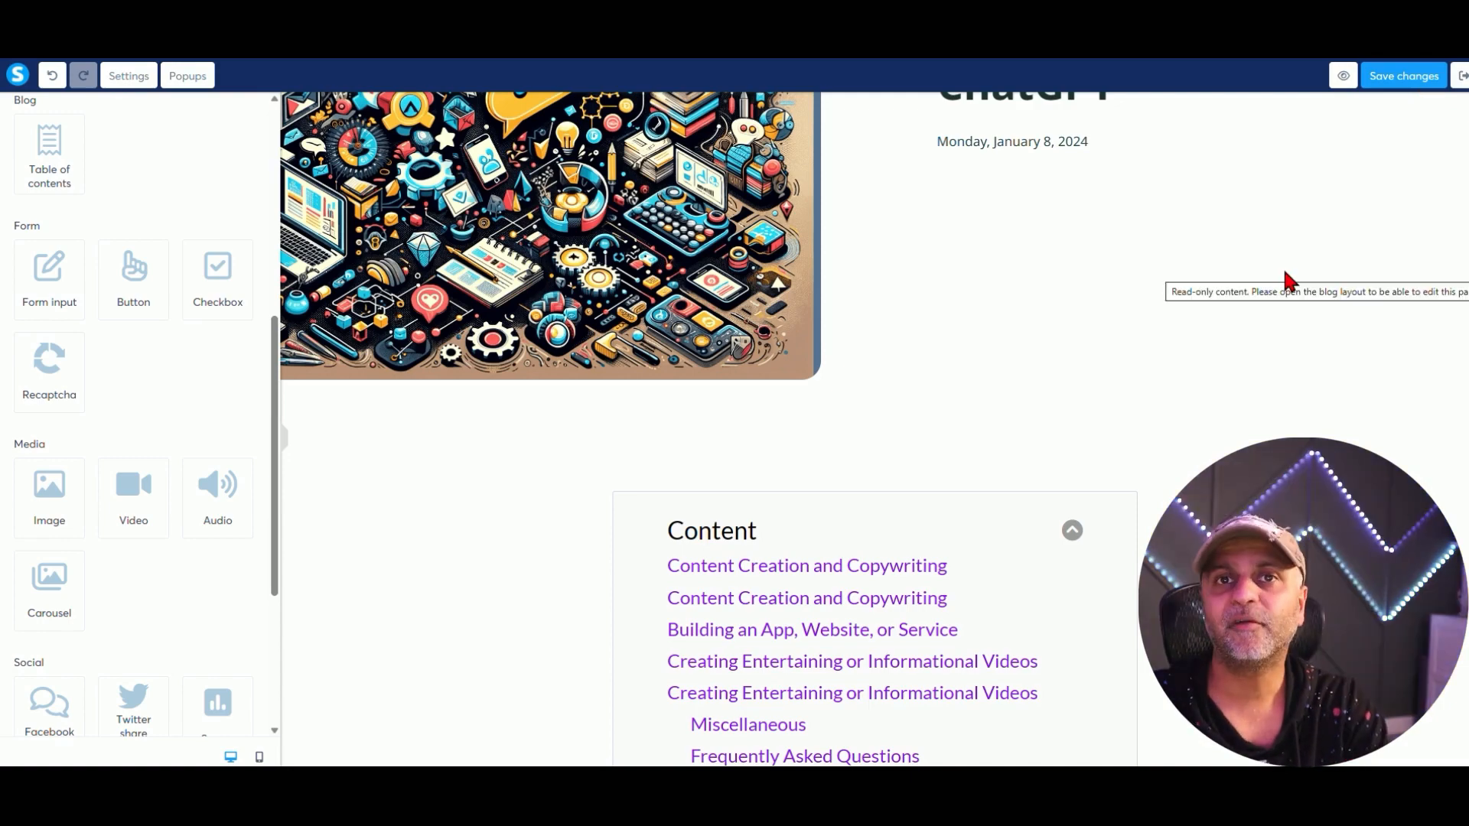
pyautogui.scroll(4, 1148, 344)
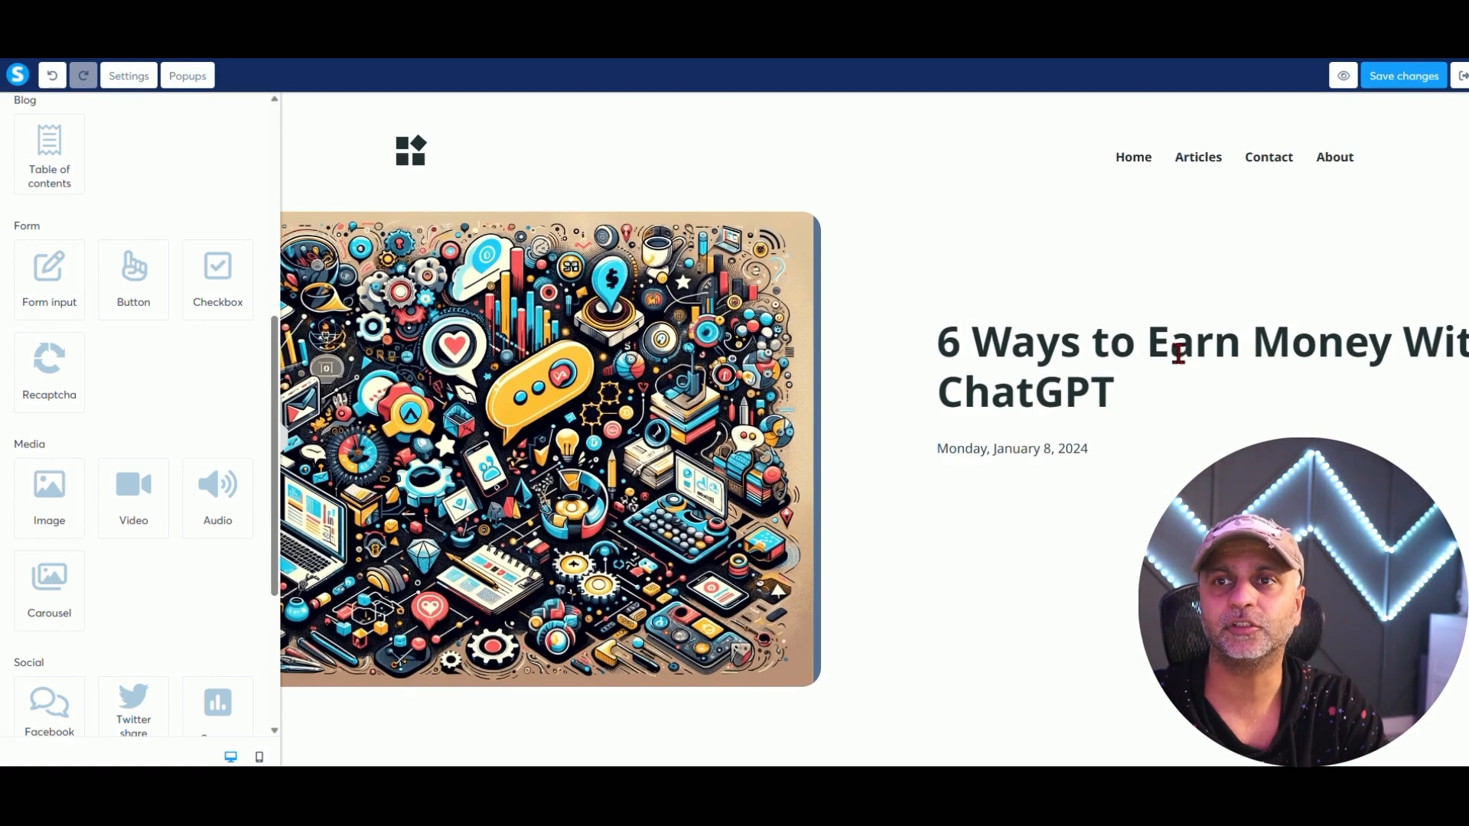
pyautogui.click(1459, 76)
pyautogui.click(1402, 357)
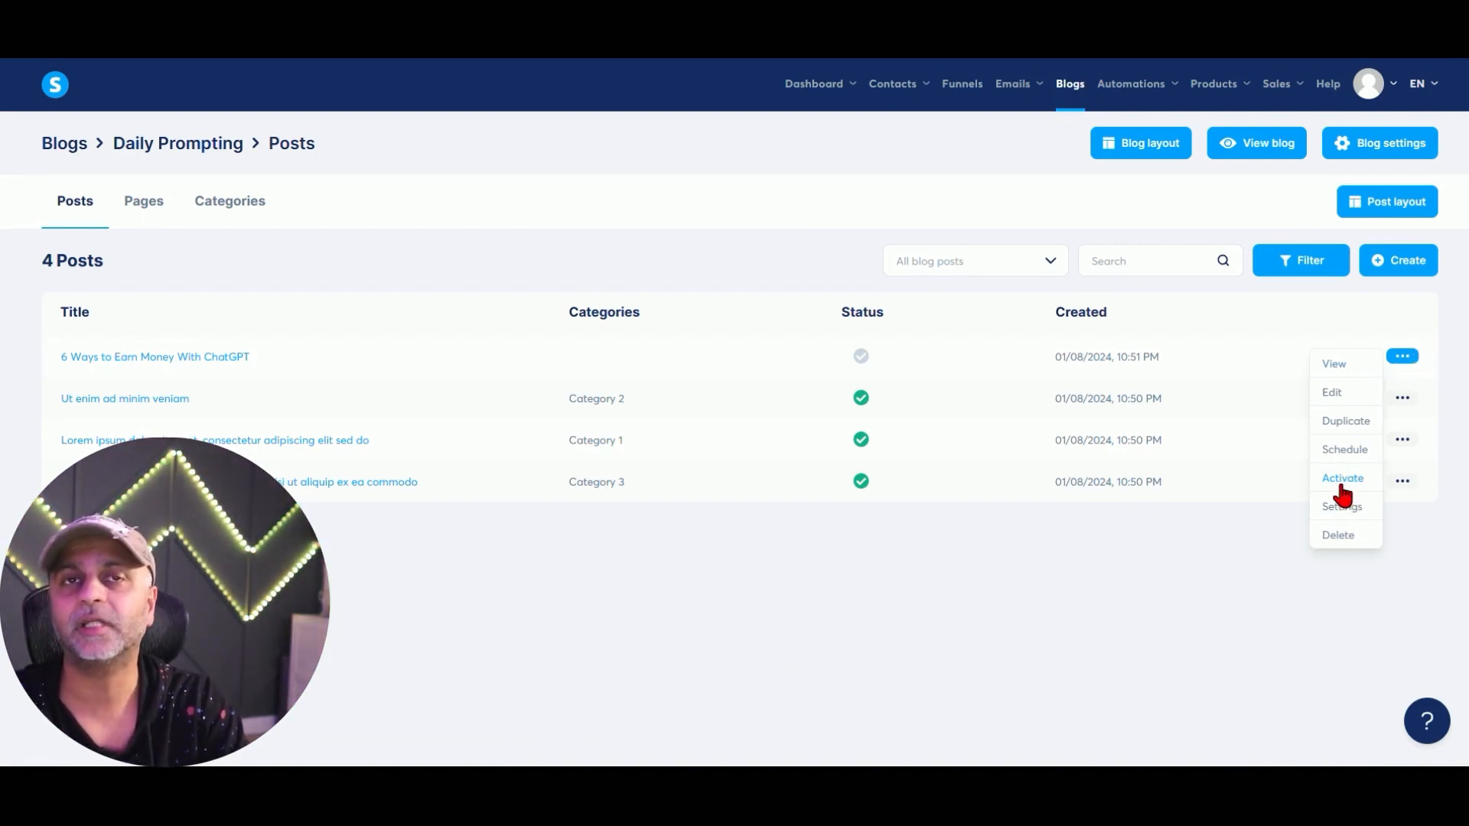
pyautogui.click(1344, 451)
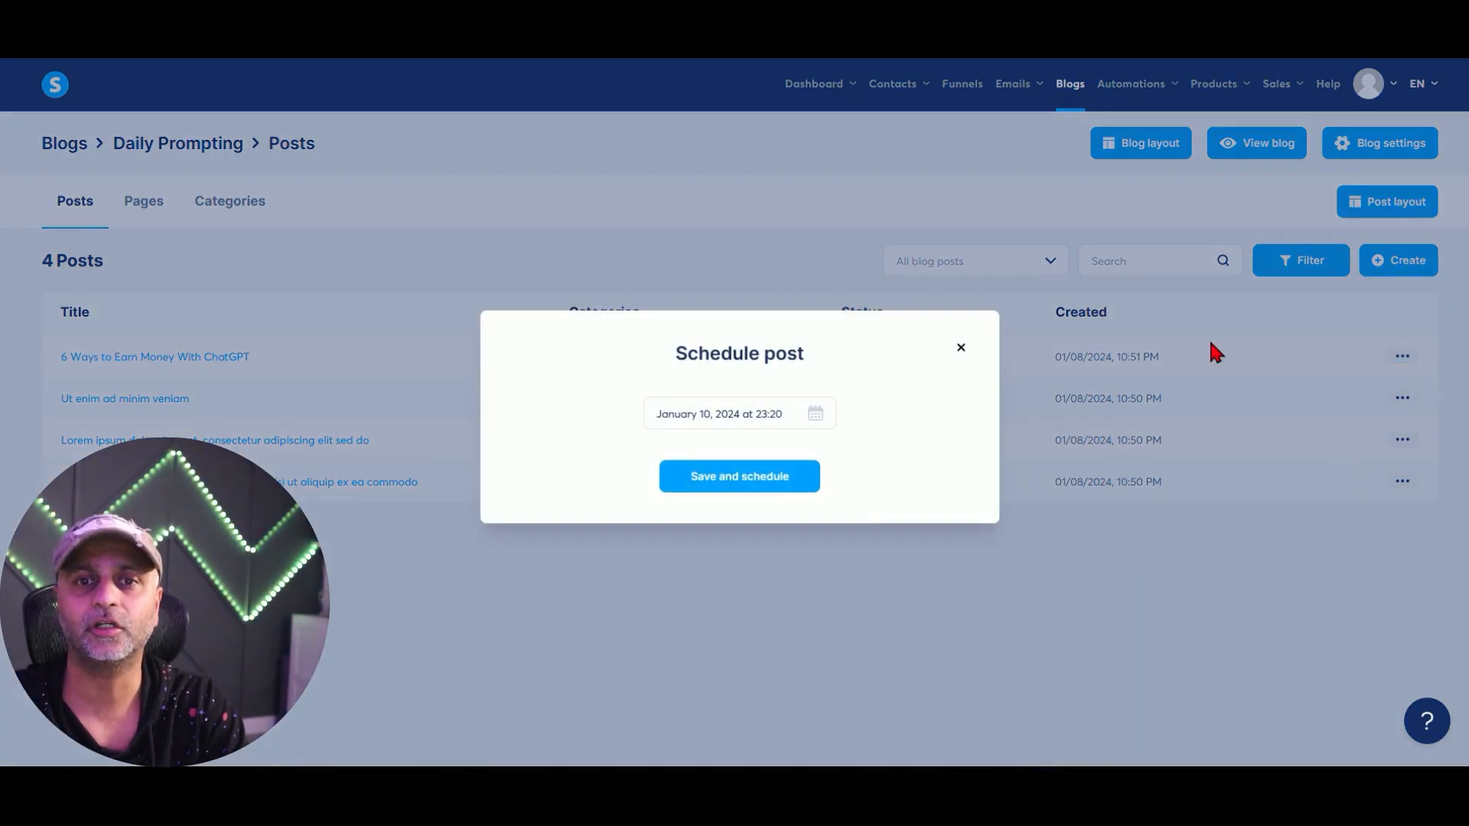
pyautogui.click(772, 427)
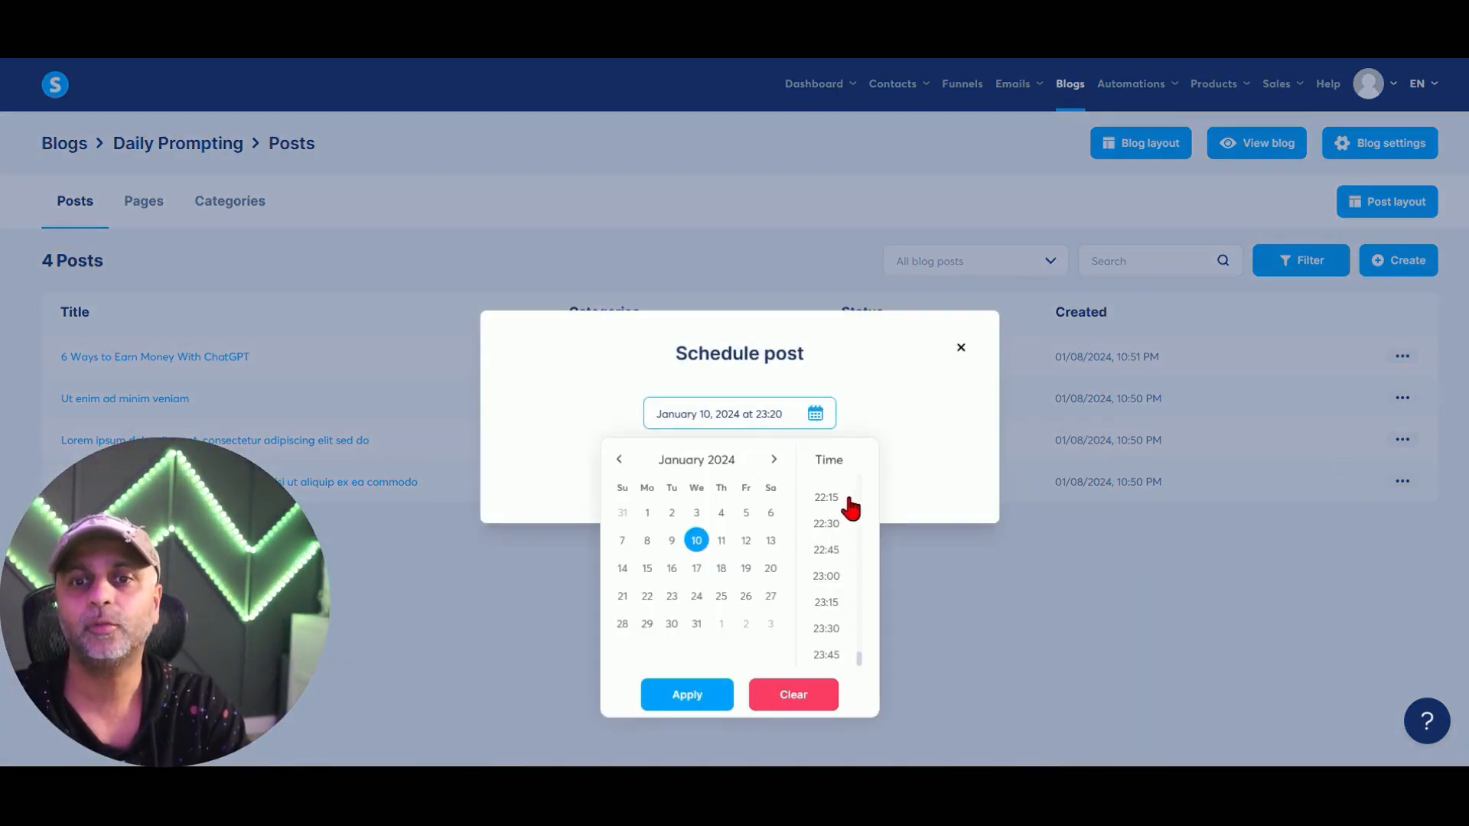
pyautogui.scroll(5, 853, 593)
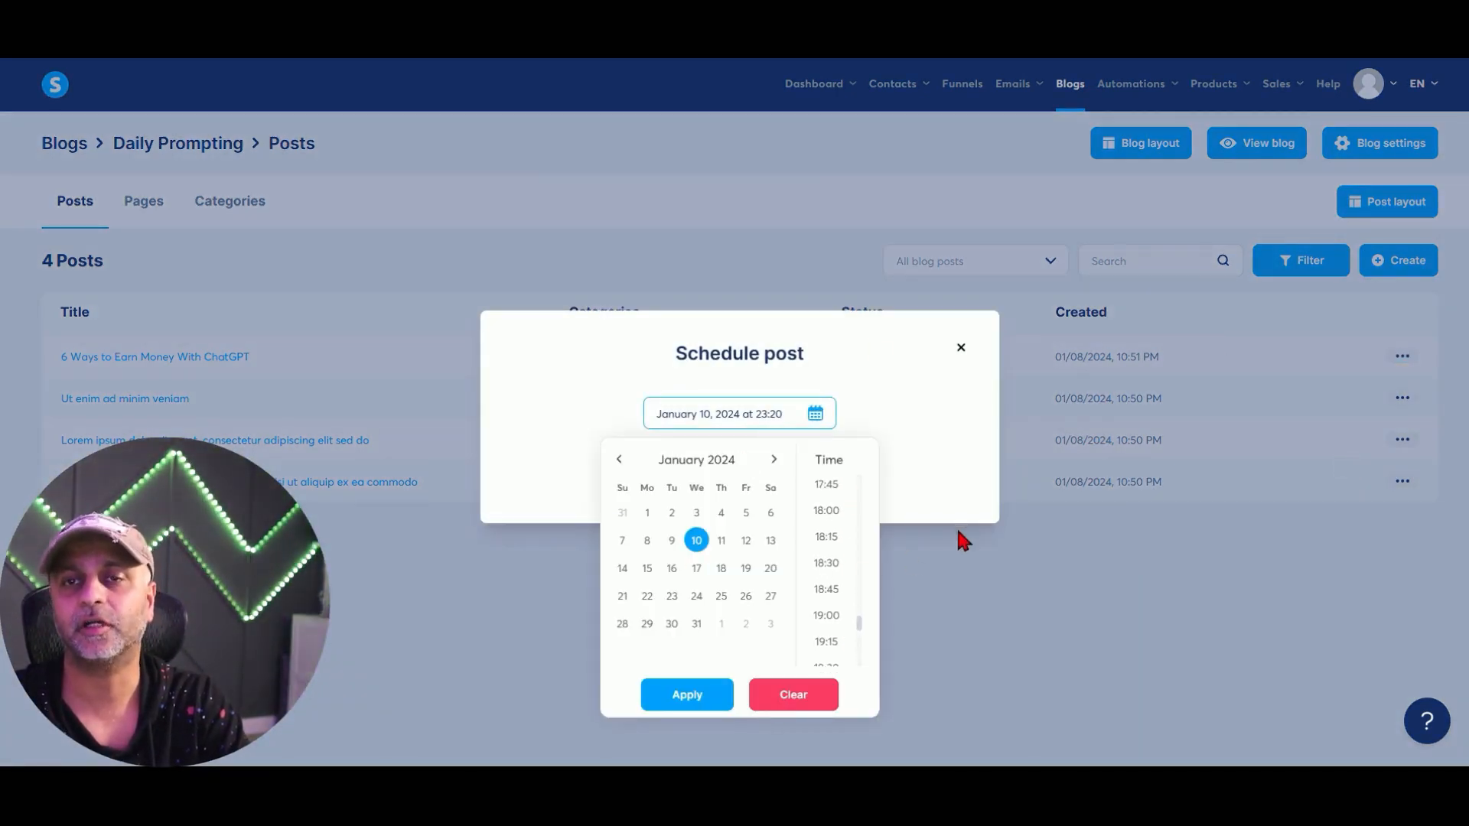
pyautogui.click(957, 521)
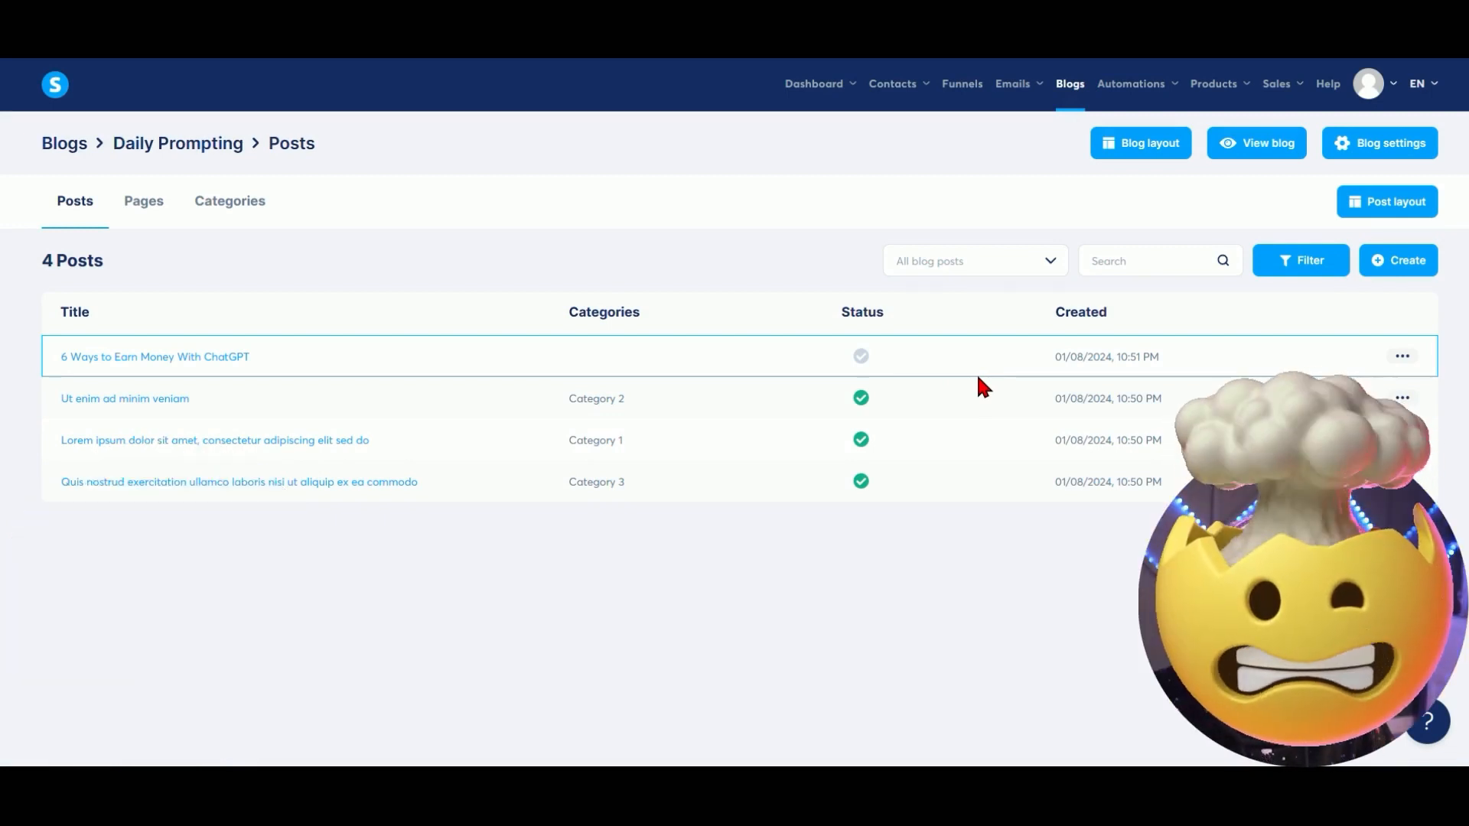
pyautogui.click(1402, 357)
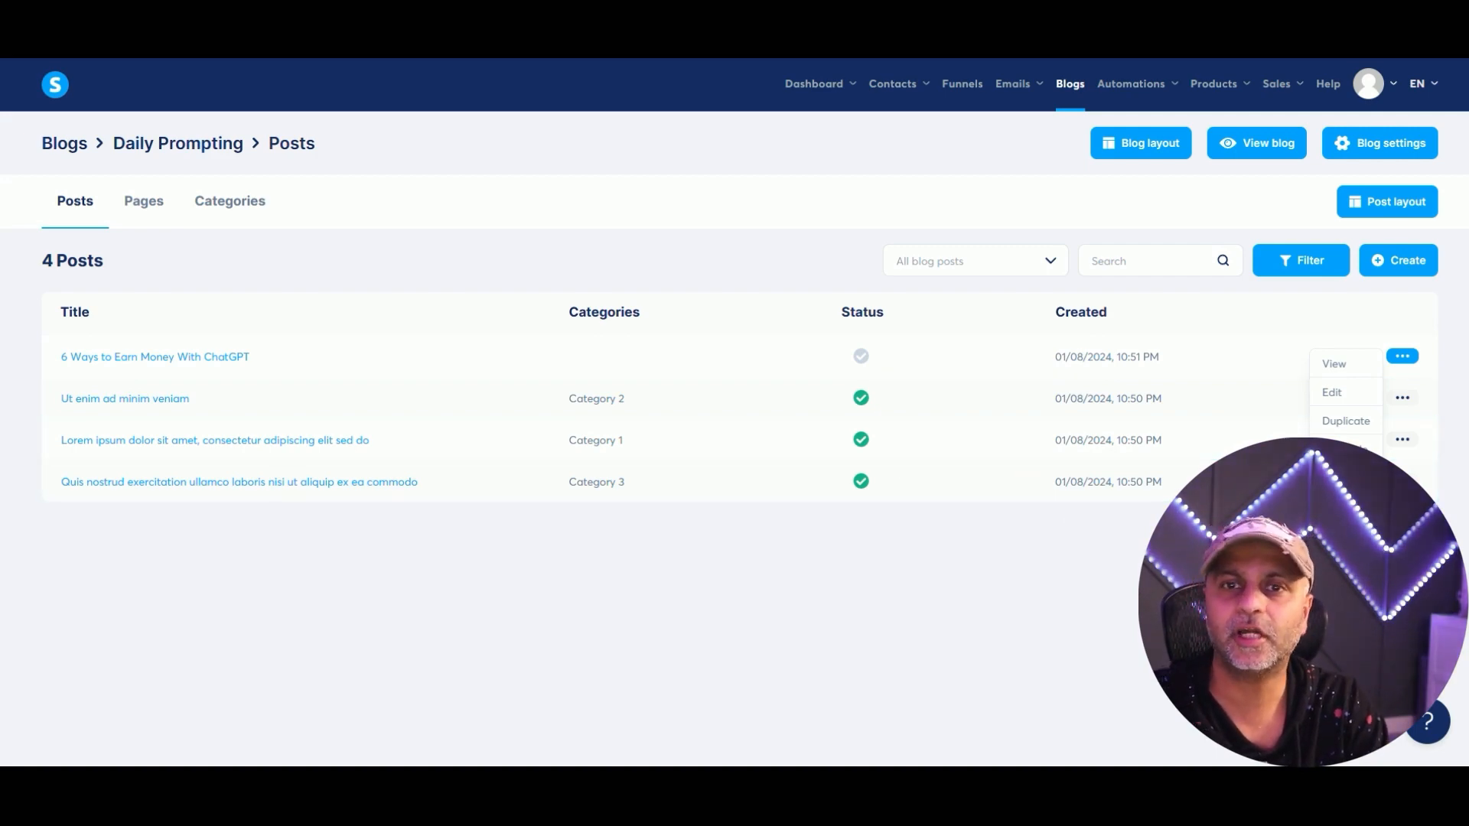
pyautogui.click(1332, 392)
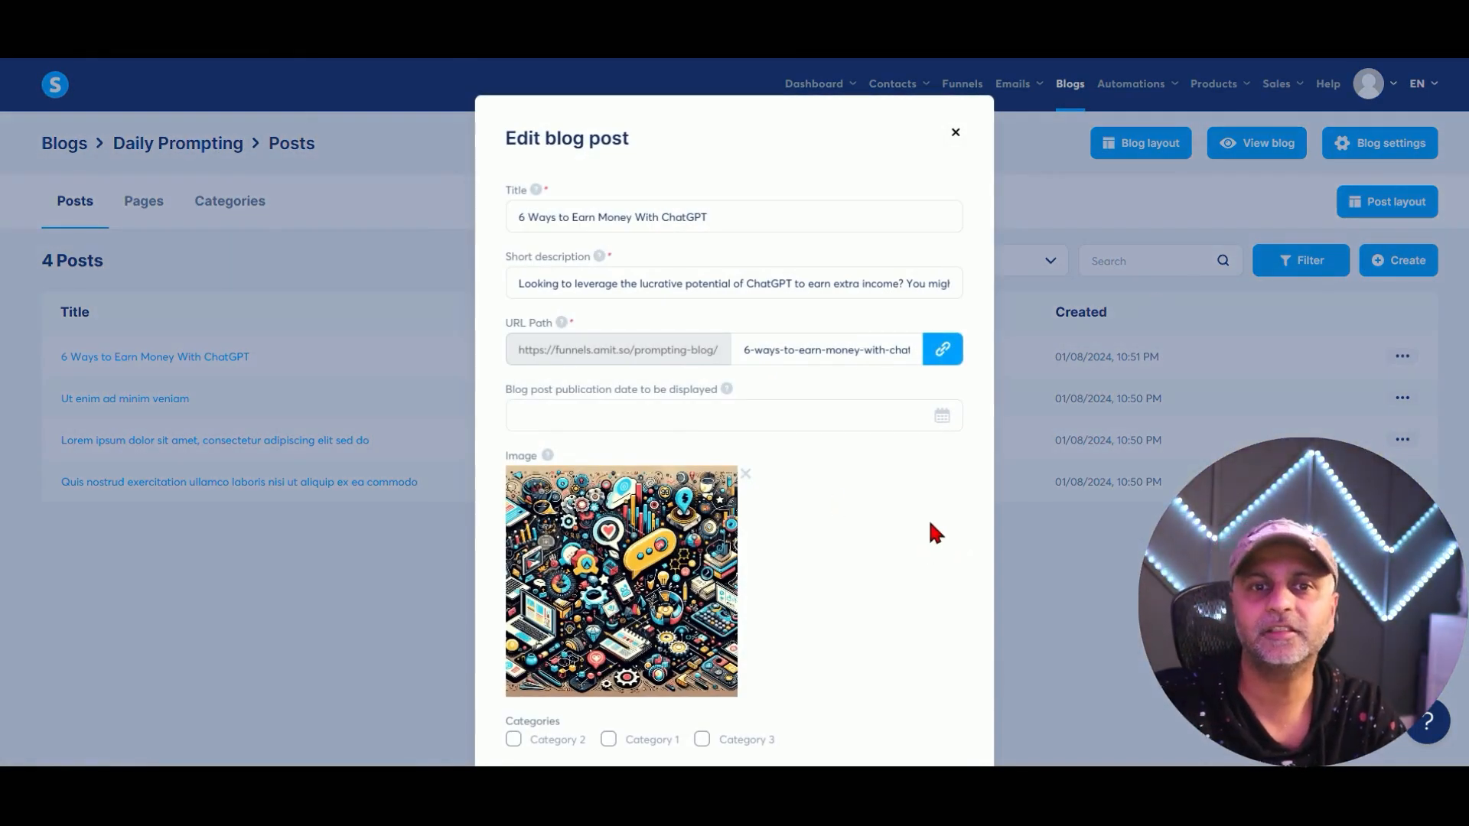
pyautogui.scroll(-2, 863, 423)
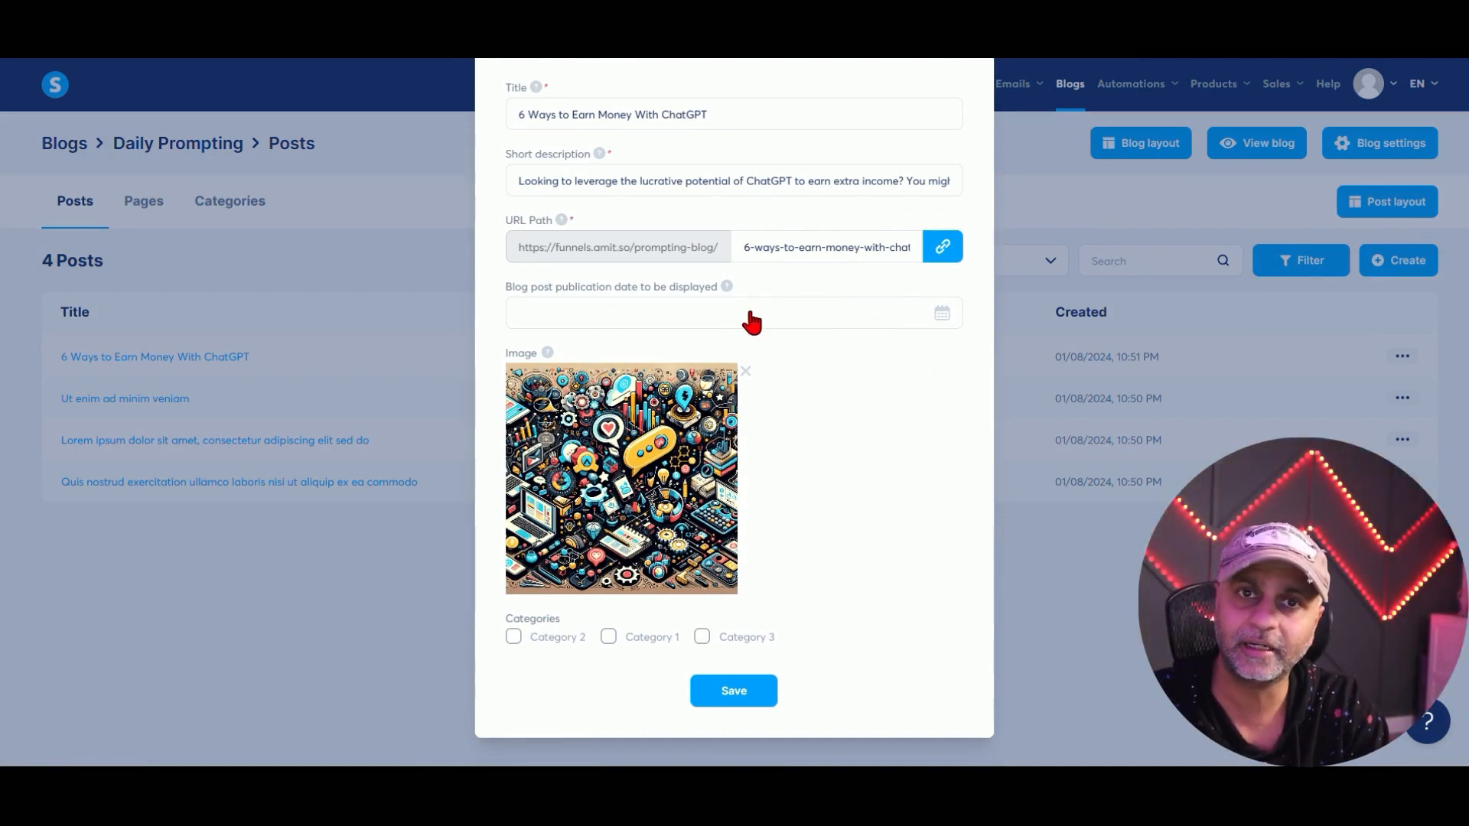
pyautogui.click(664, 335)
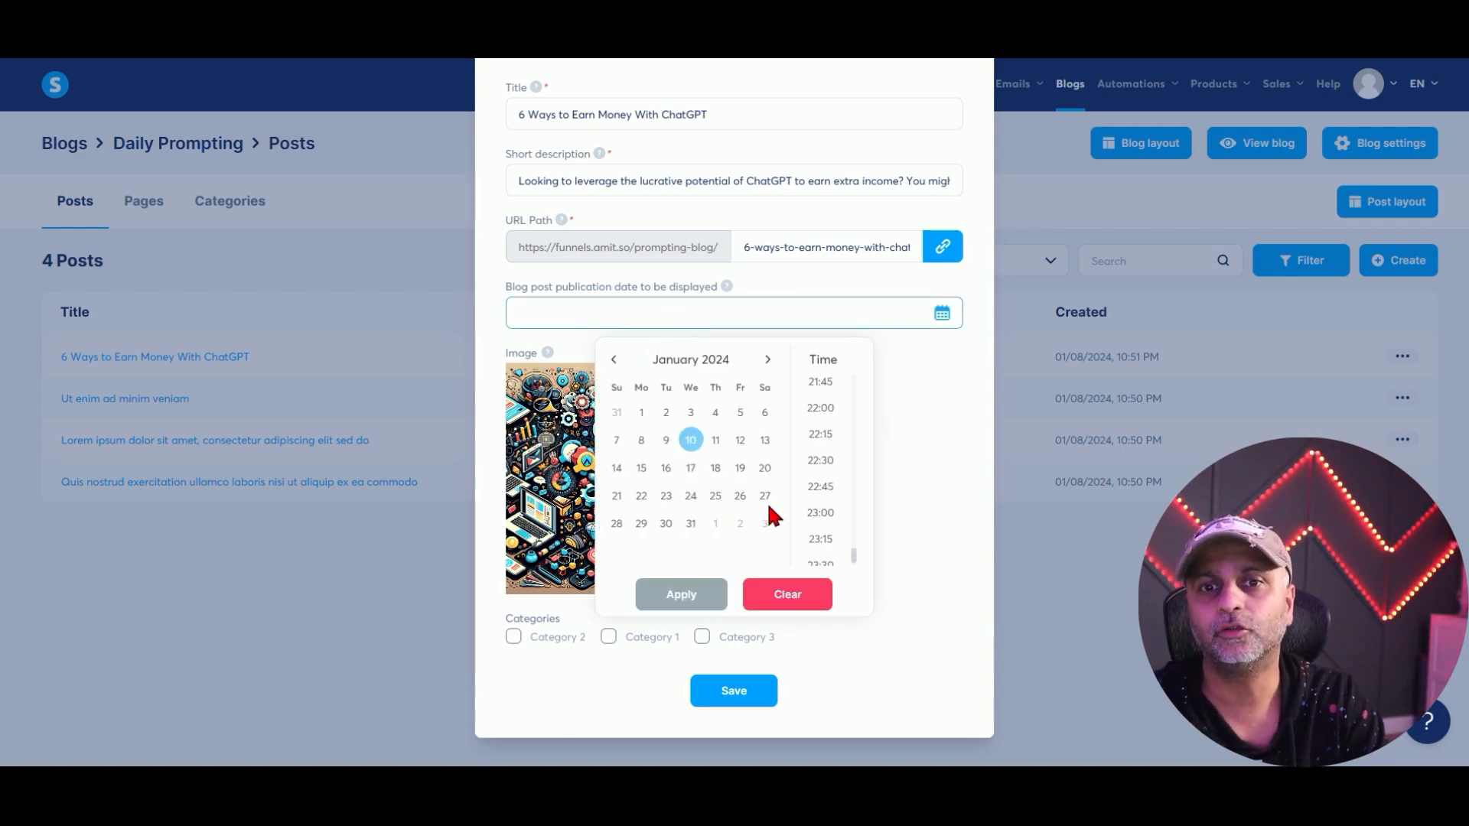
pyautogui.click(714, 442)
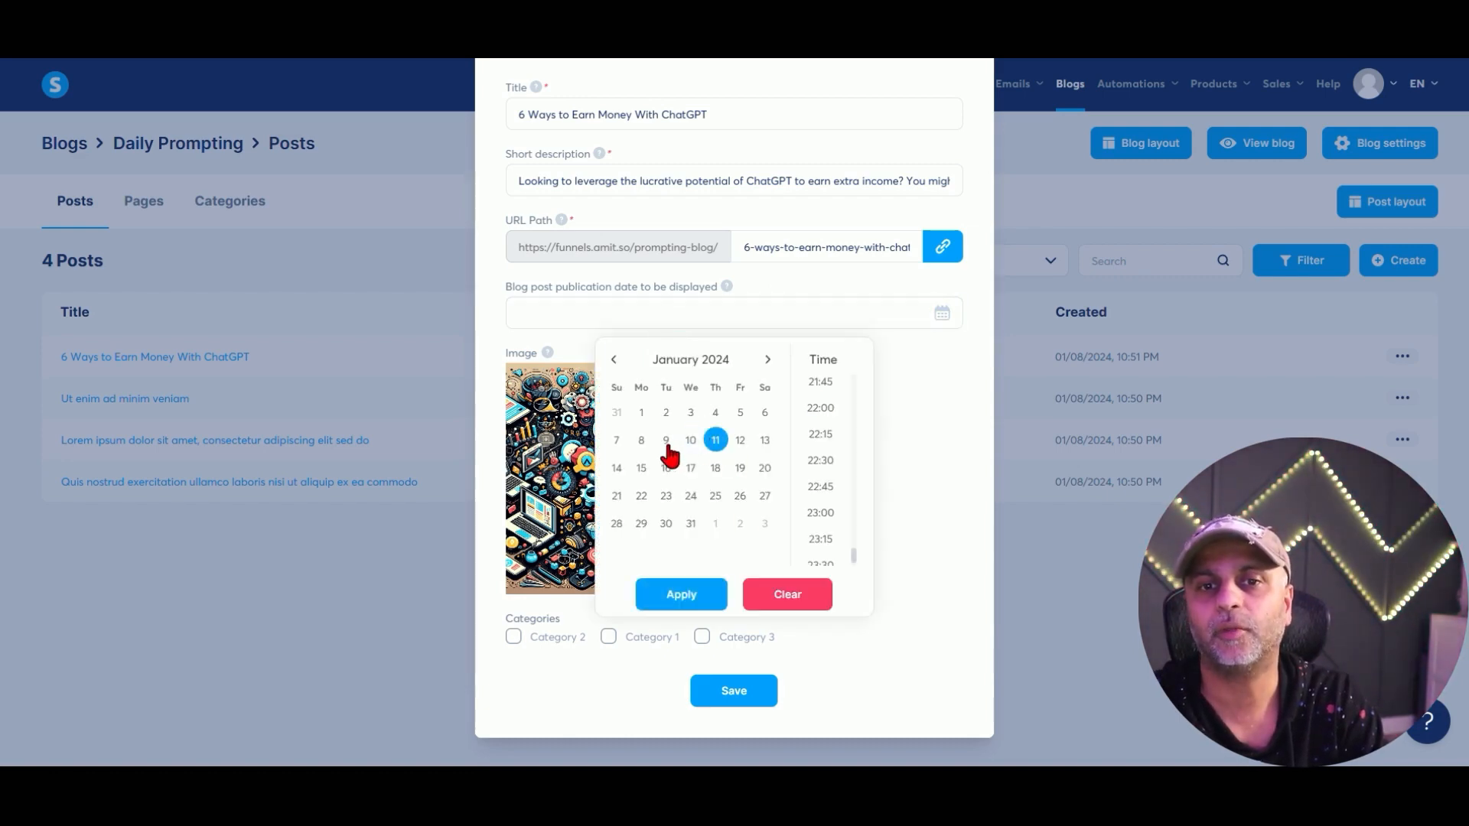
pyautogui.click(799, 604)
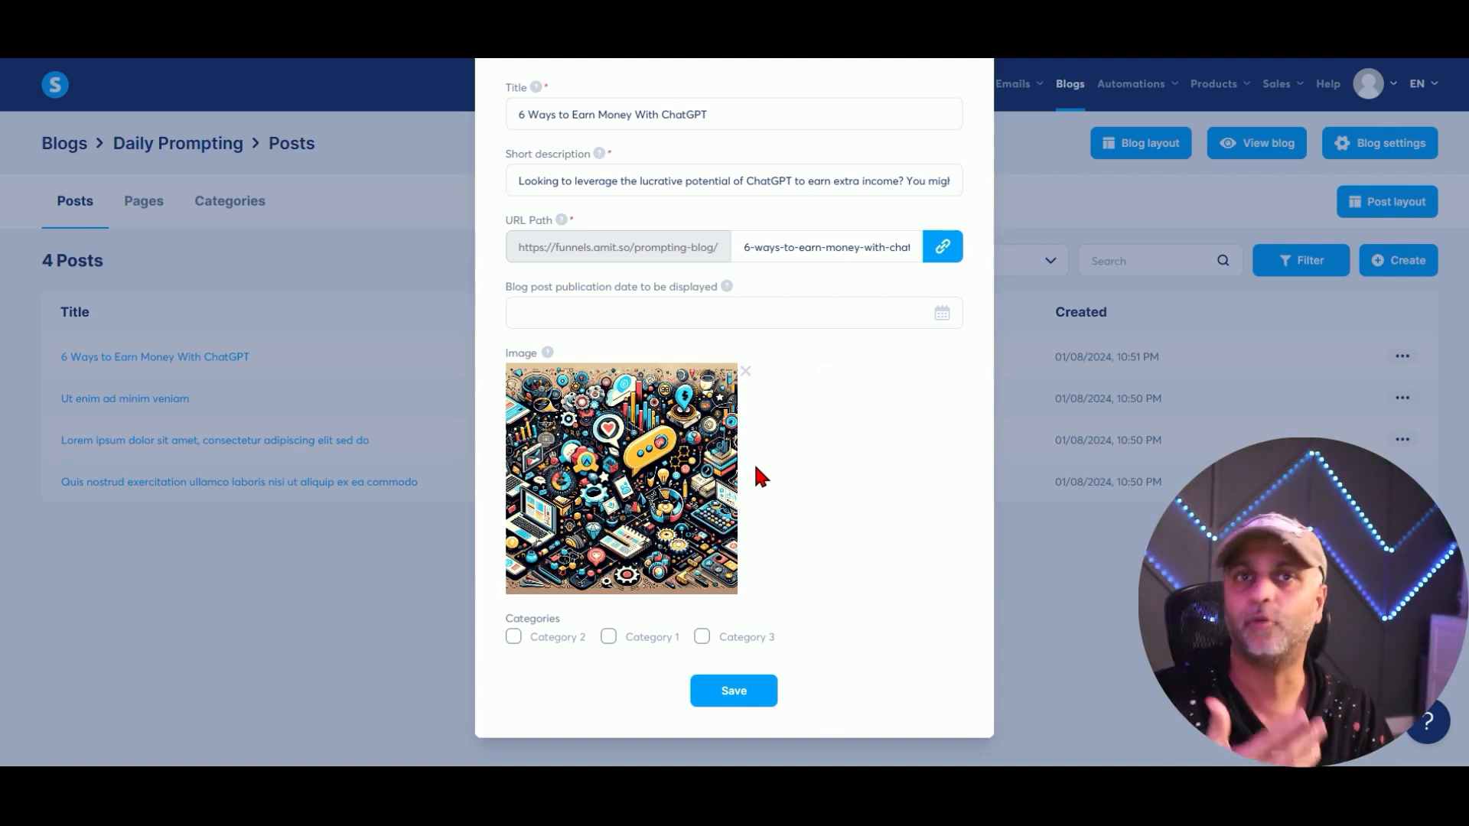
pyautogui.click(643, 641)
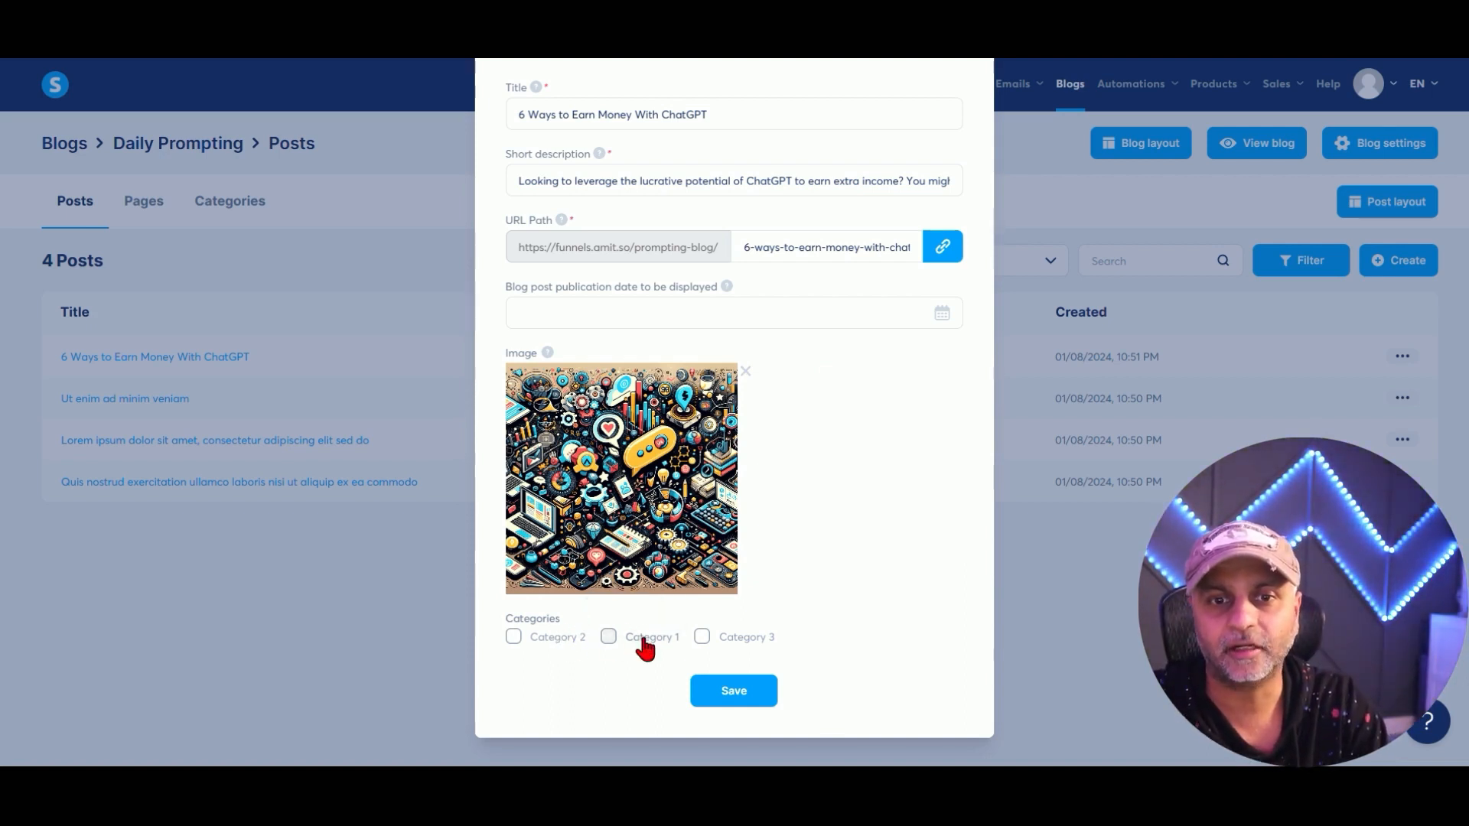
pyautogui.click(702, 640)
pyautogui.click(553, 640)
pyautogui.click(633, 641)
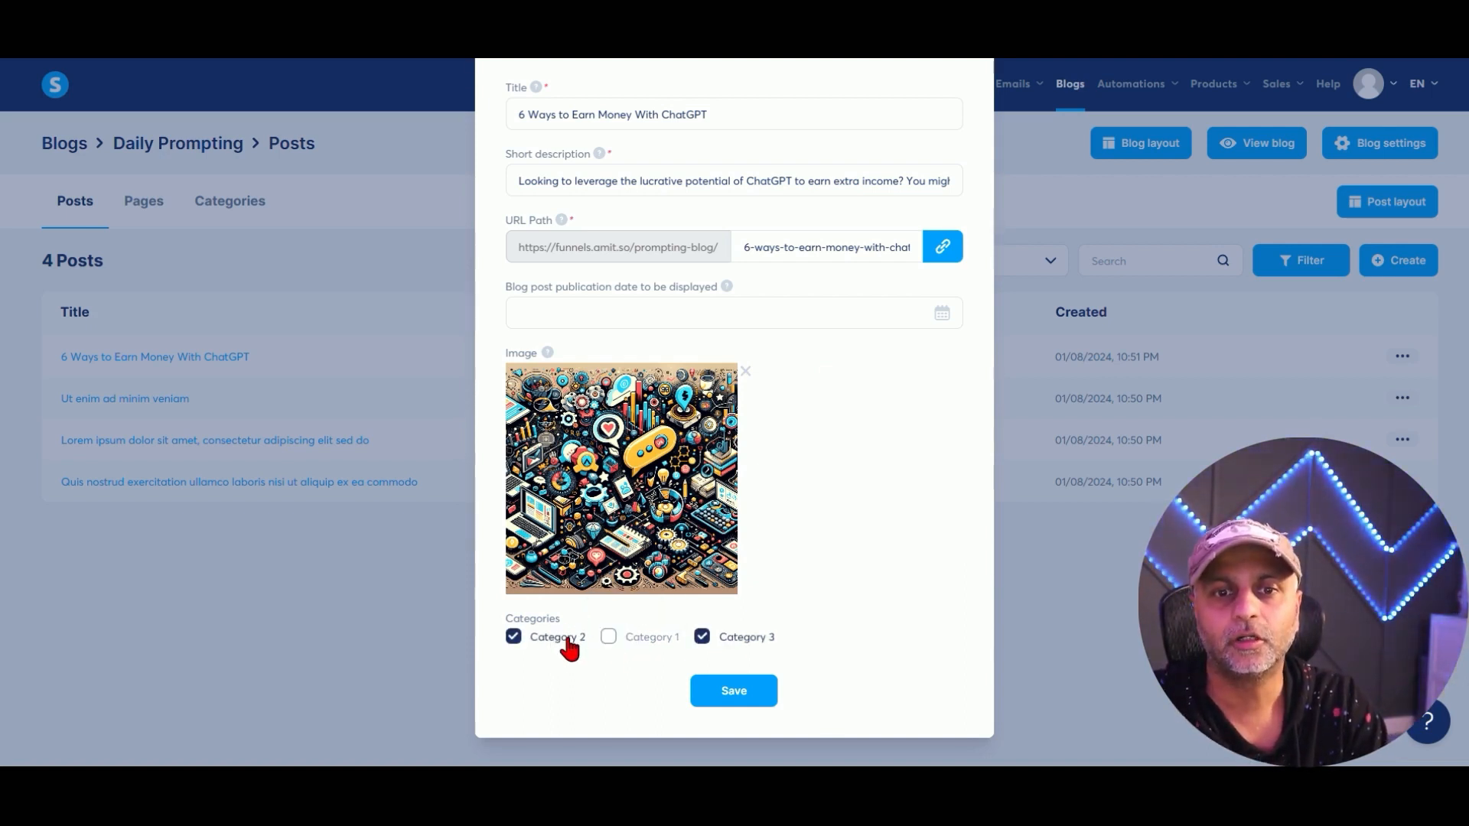
pyautogui.click(562, 639)
pyautogui.click(761, 641)
pyautogui.scroll(2, 977, 168)
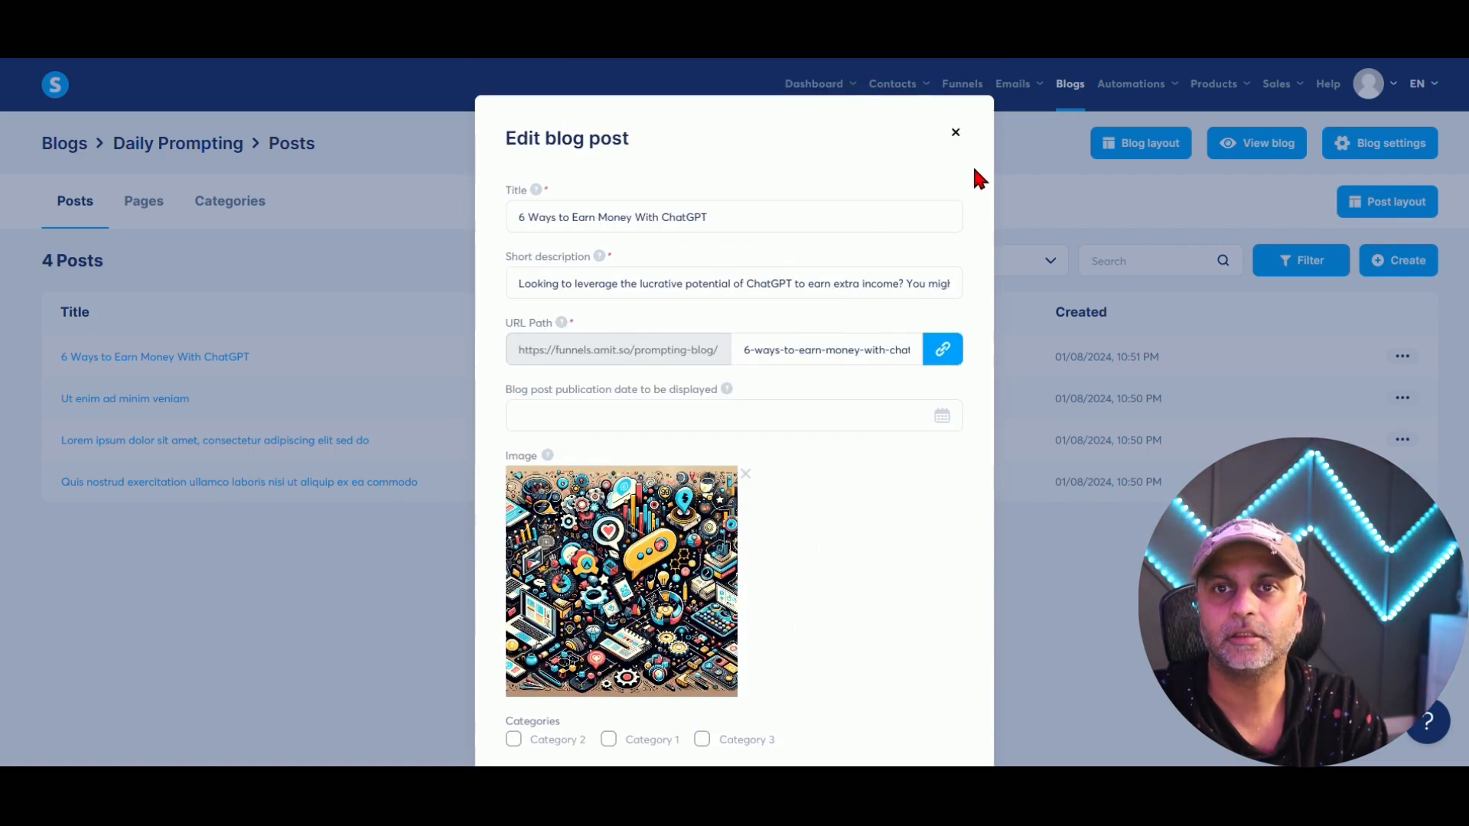
pyautogui.click(955, 133)
# Create a new blog category named prompts.
pyautogui.click(262, 210)
pyautogui.click(1399, 260)
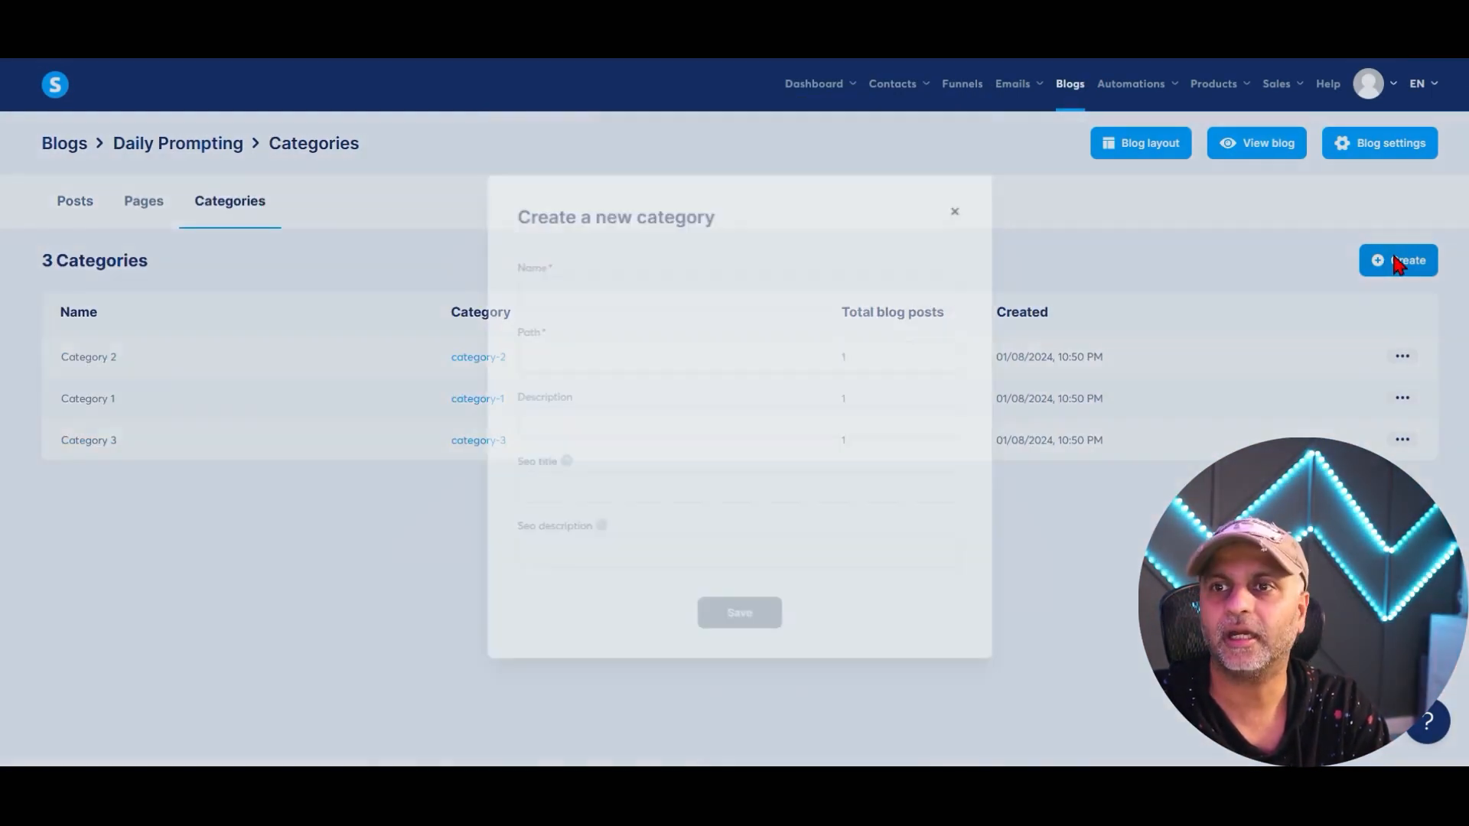
pyautogui.click(580, 287)
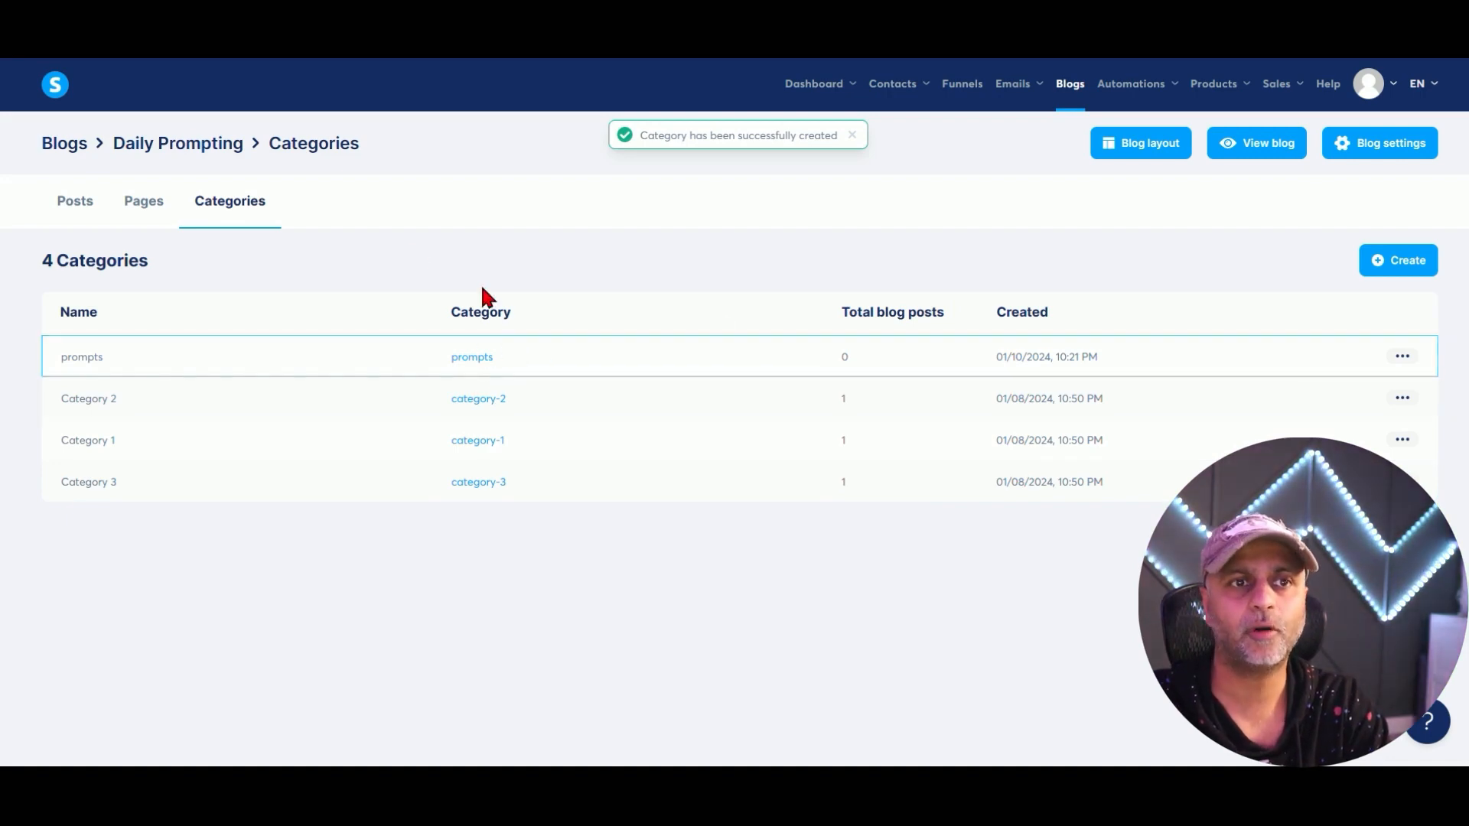
# File the '6 Ways to Earn Money With ChatGPT' post under the prompts category and save.
pyautogui.click(76, 202)
pyautogui.click(1402, 357)
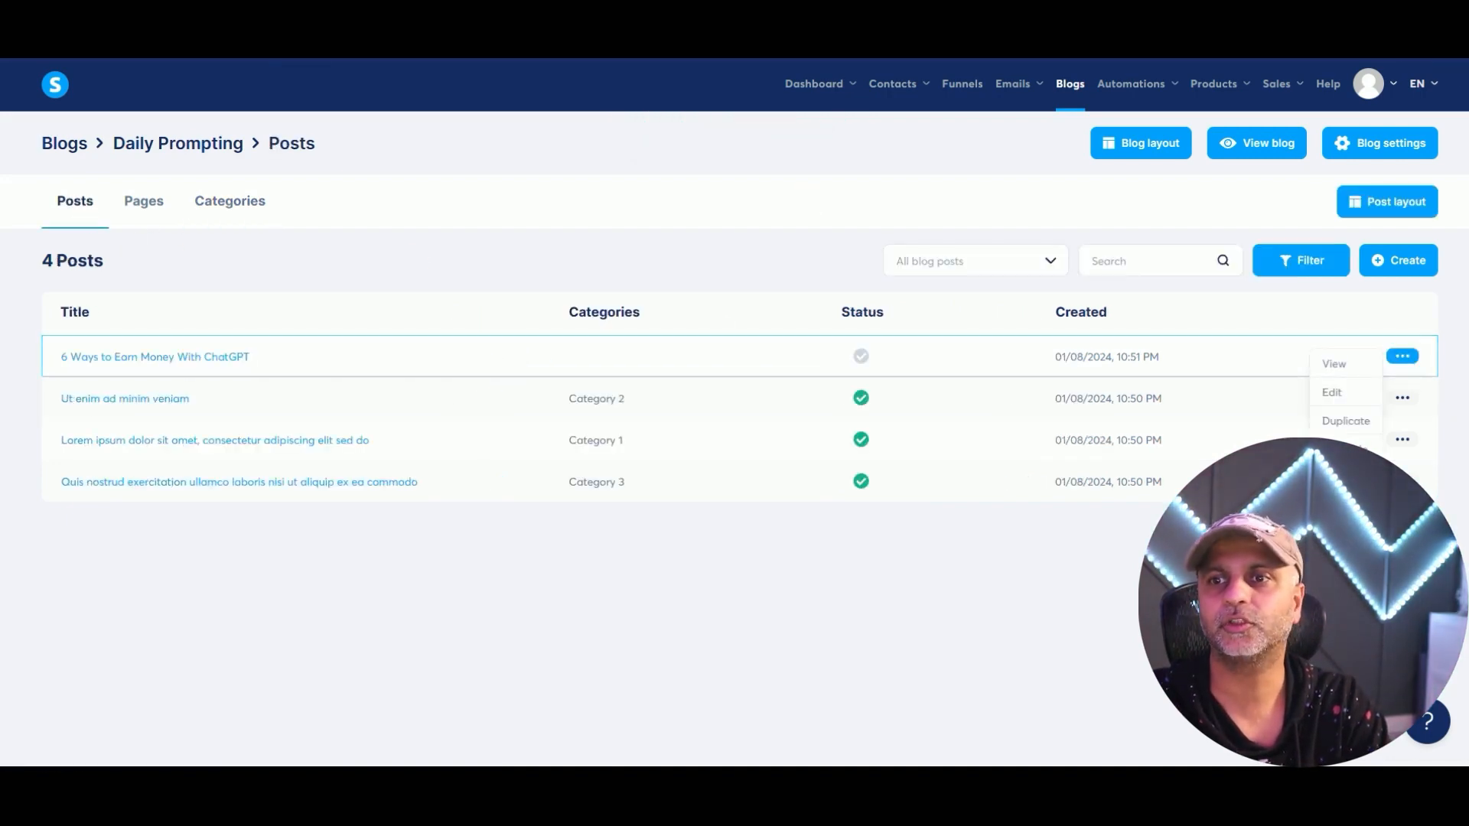
pyautogui.click(1331, 391)
pyautogui.scroll(-1, 830, 598)
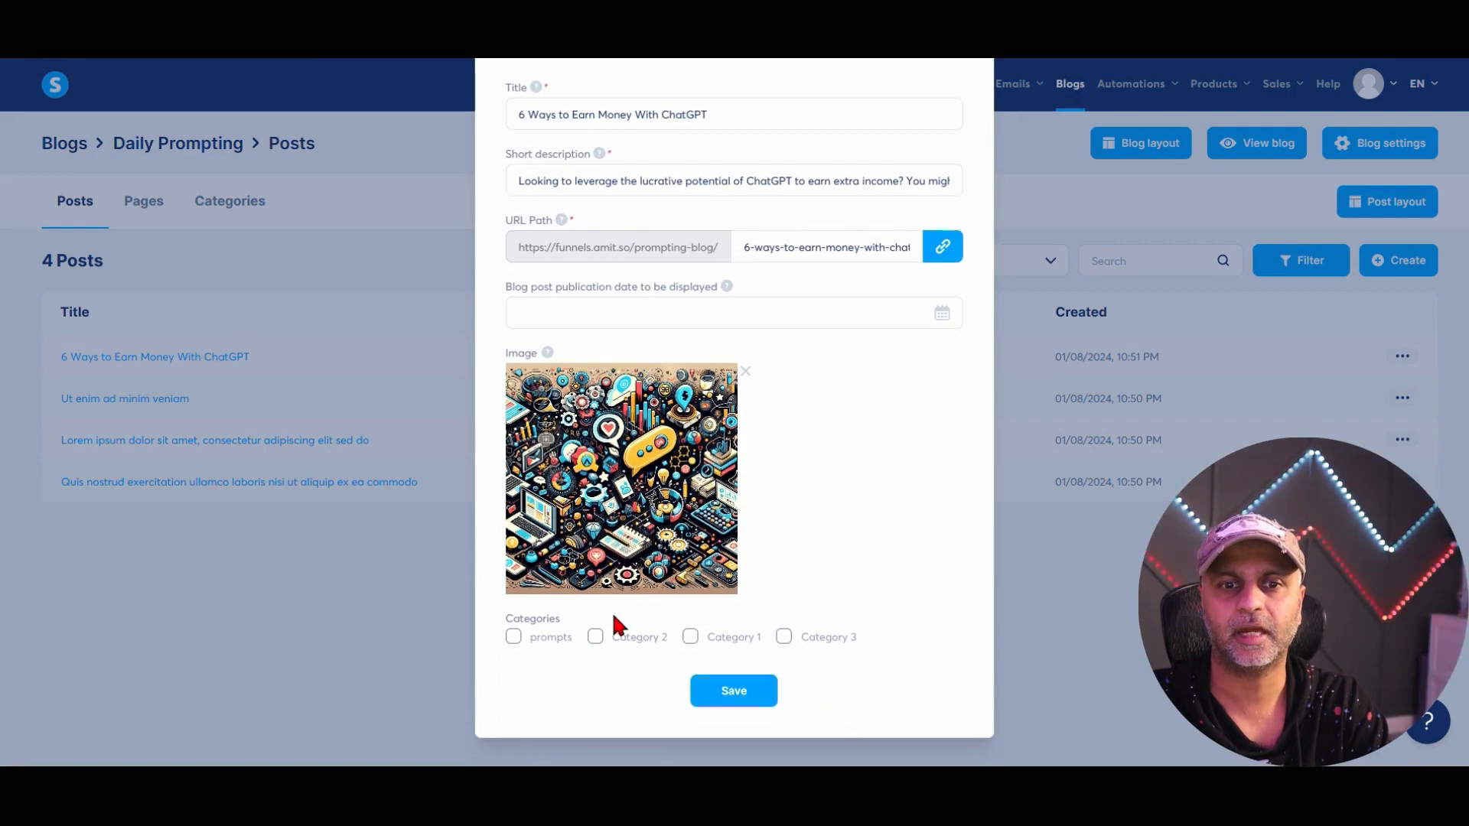
pyautogui.click(513, 648)
pyautogui.click(732, 700)
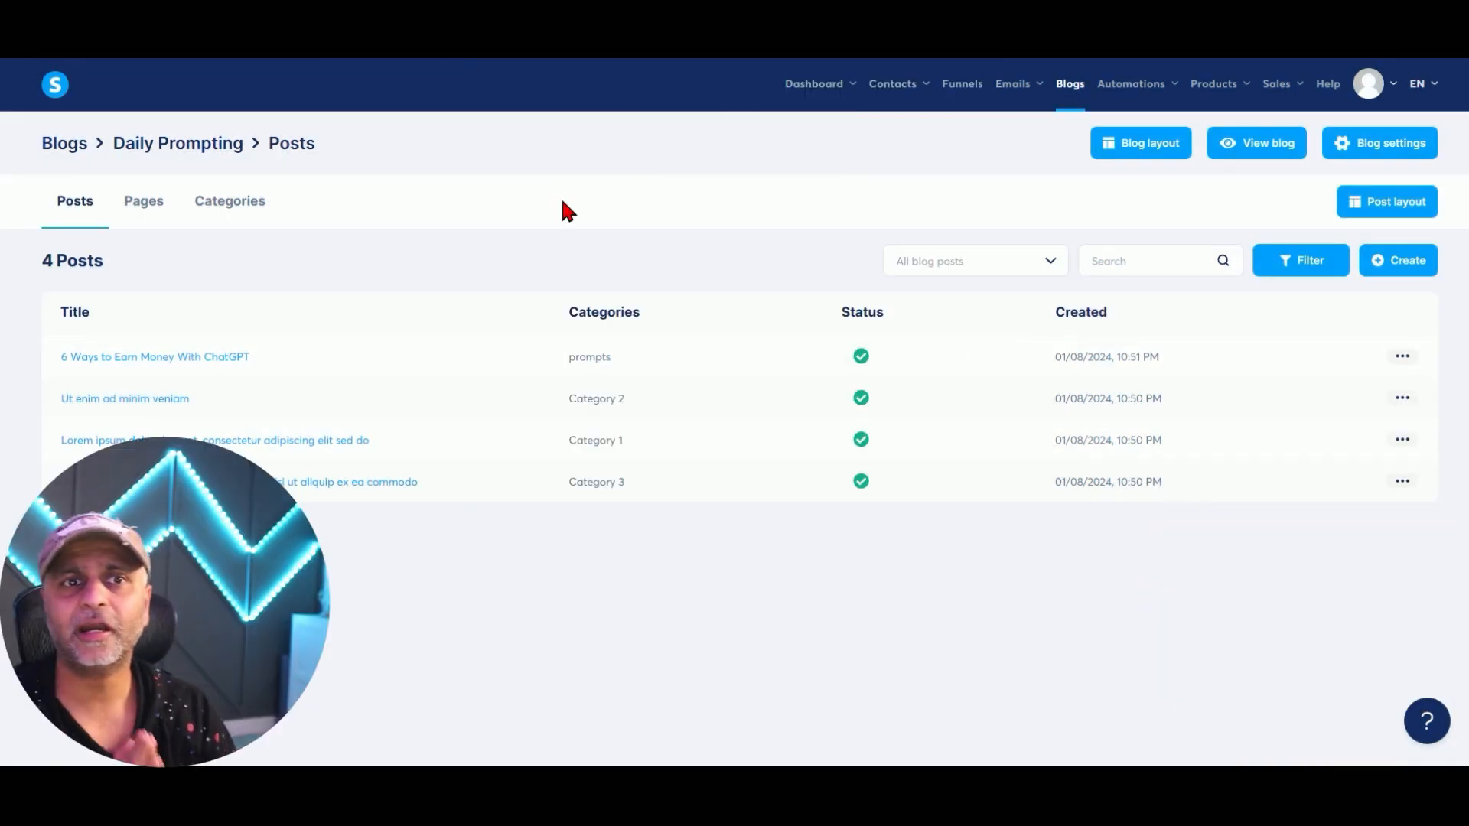
# Open the live '6 Ways to Earn Money With ChatGPT' article.
pyautogui.click(233, 218)
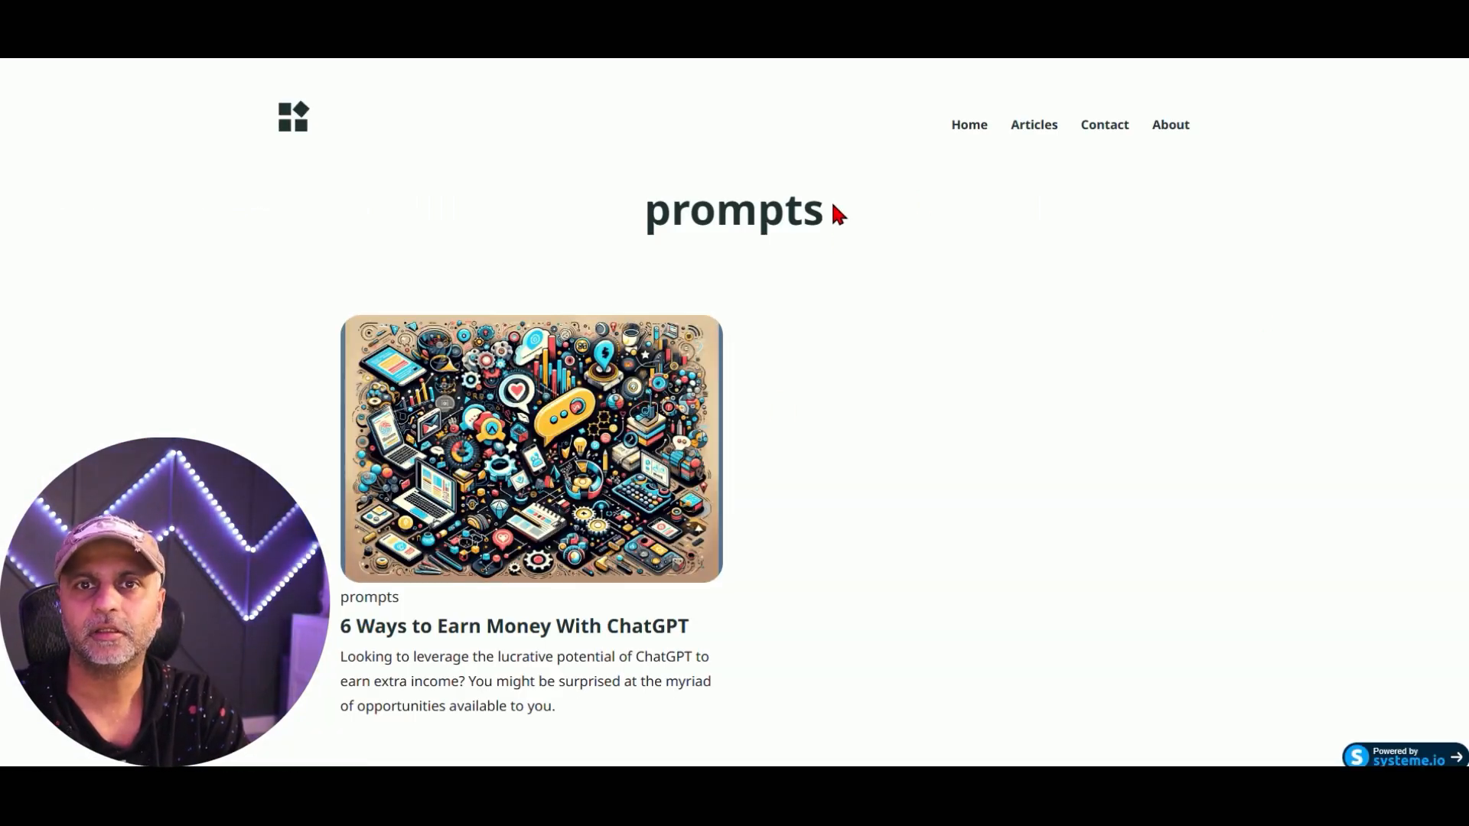
pyautogui.moveTo(832, 205); pyautogui.dragTo(609, 208)
pyautogui.scroll(-2, 982, 306)
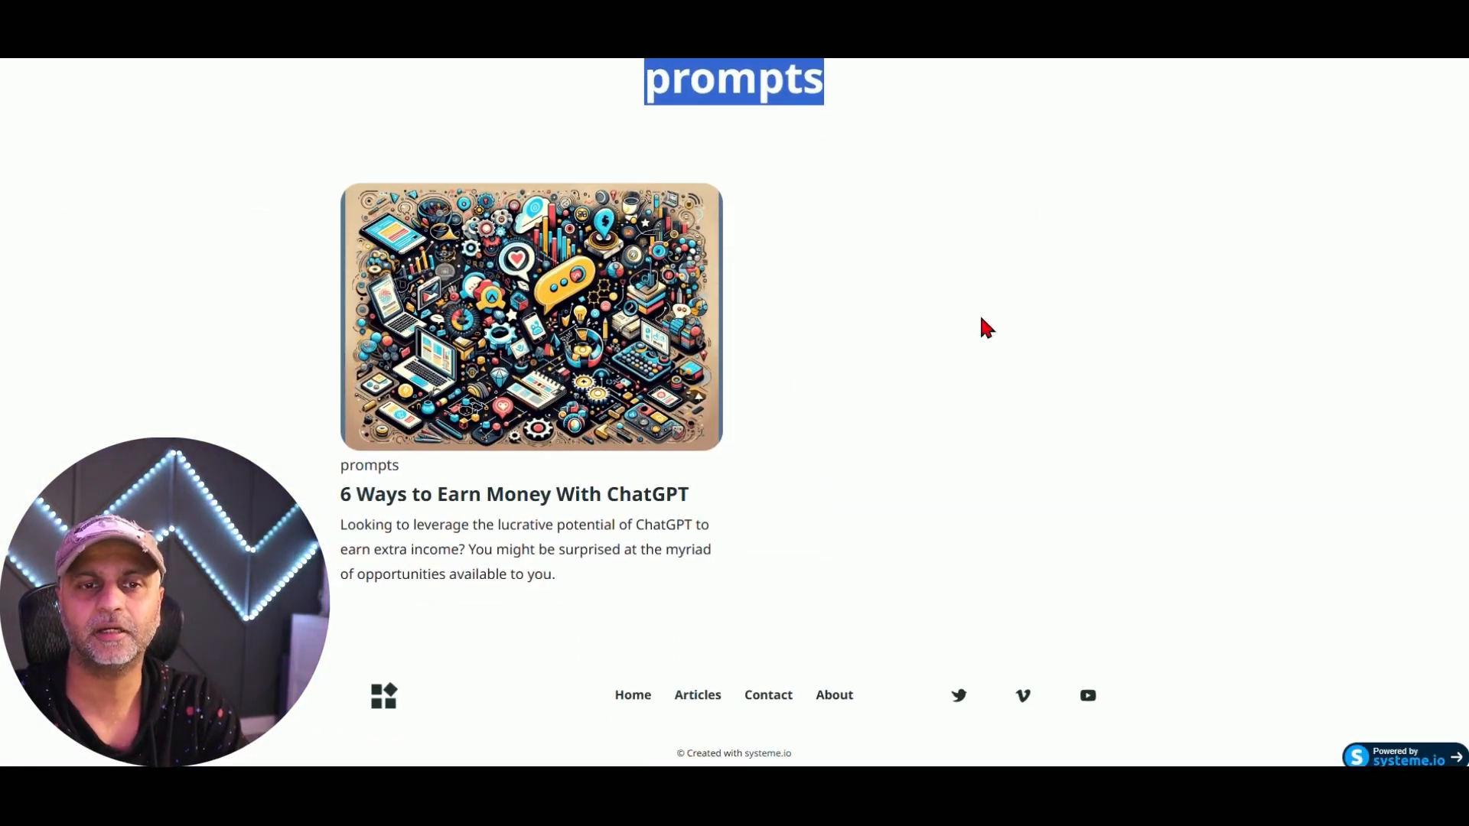
pyautogui.click(648, 434)
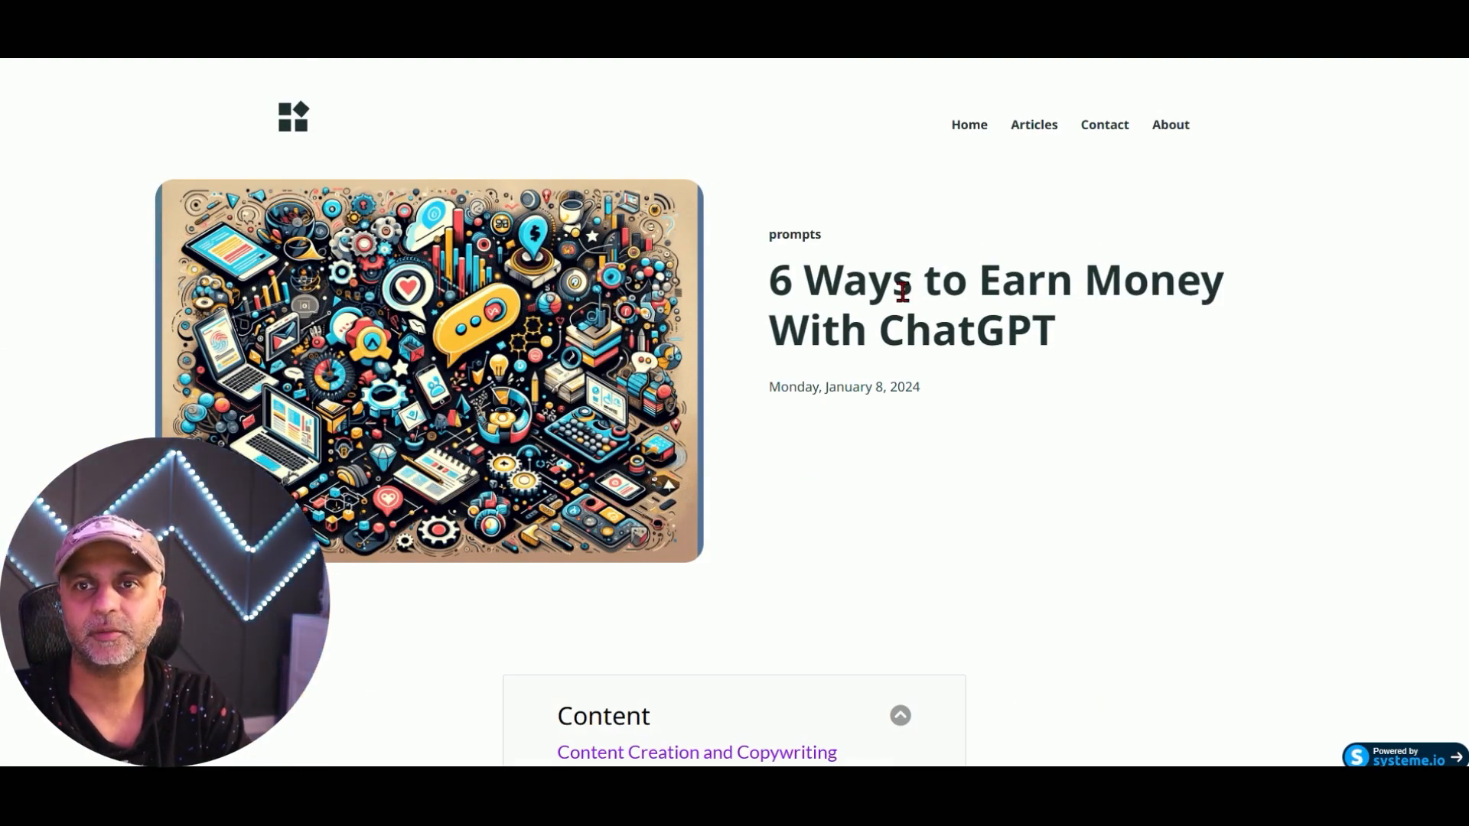
# Collapse and re-expand the Content box, then jump to the Creating Entertaining or Informational Videos section.
pyautogui.scroll(-3, 904, 291)
pyautogui.scroll(-5, 908, 301)
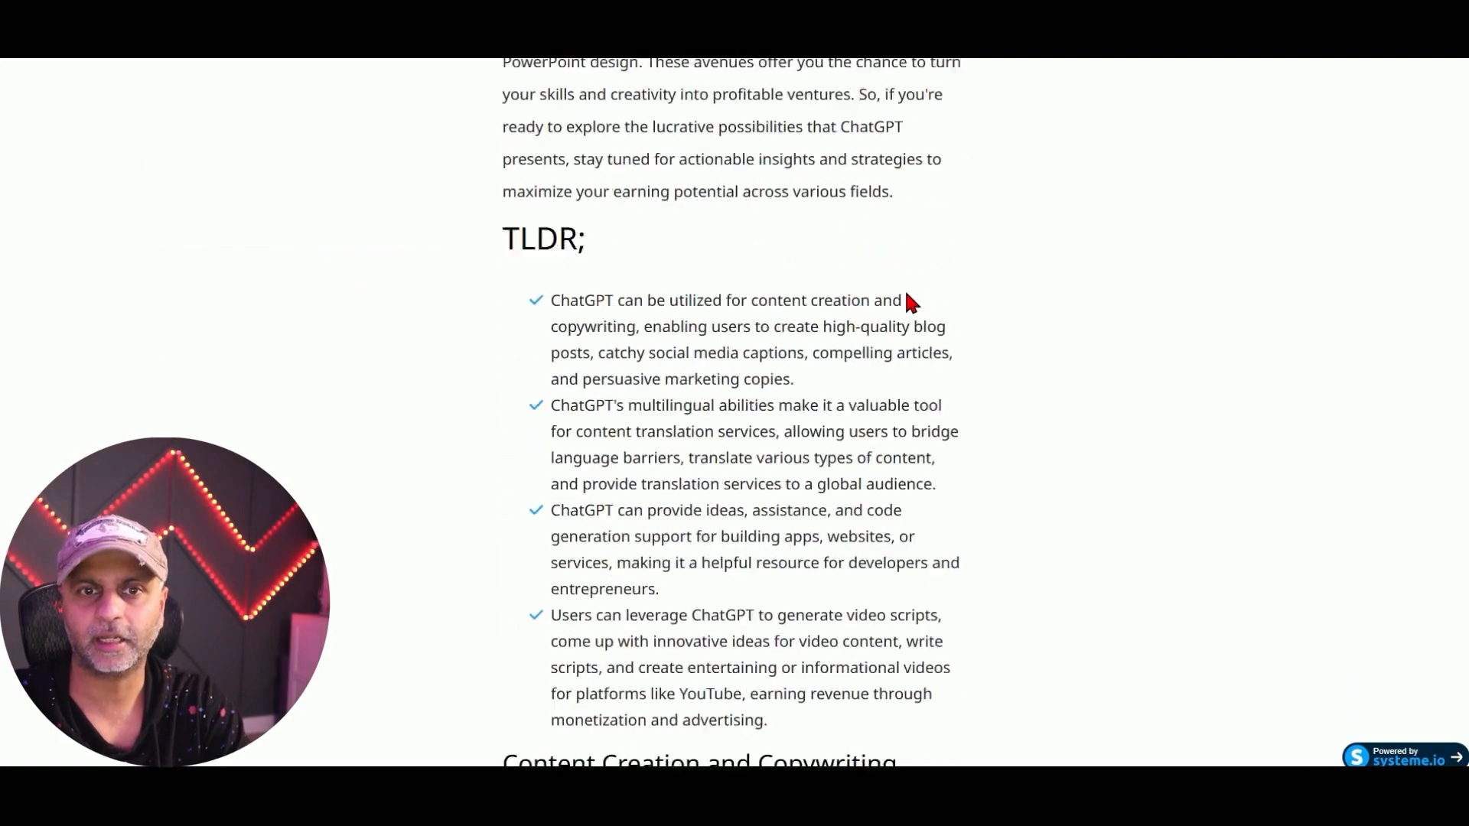
pyautogui.scroll(8, 910, 302)
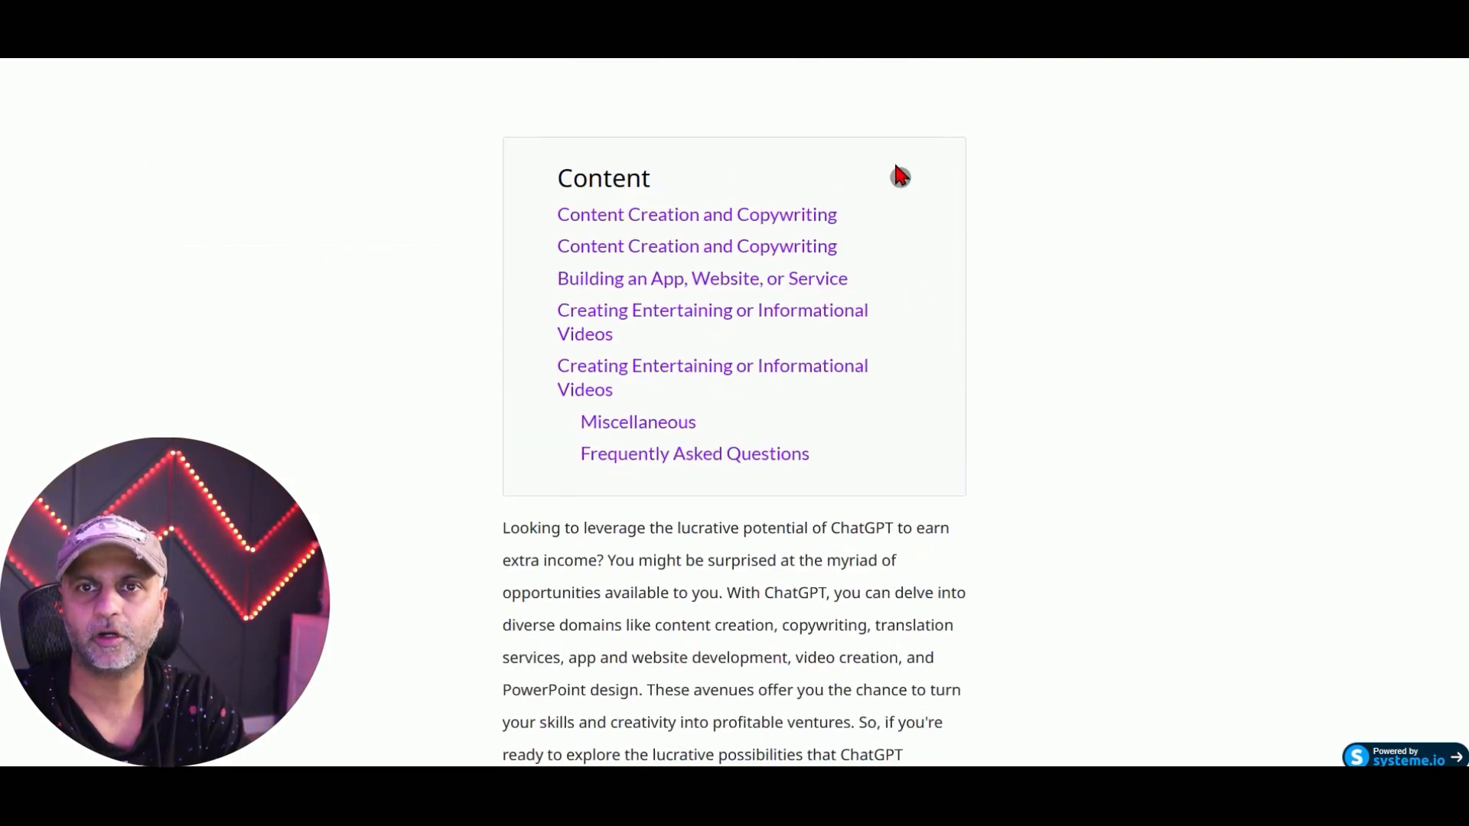
pyautogui.click(899, 183)
pyautogui.click(899, 182)
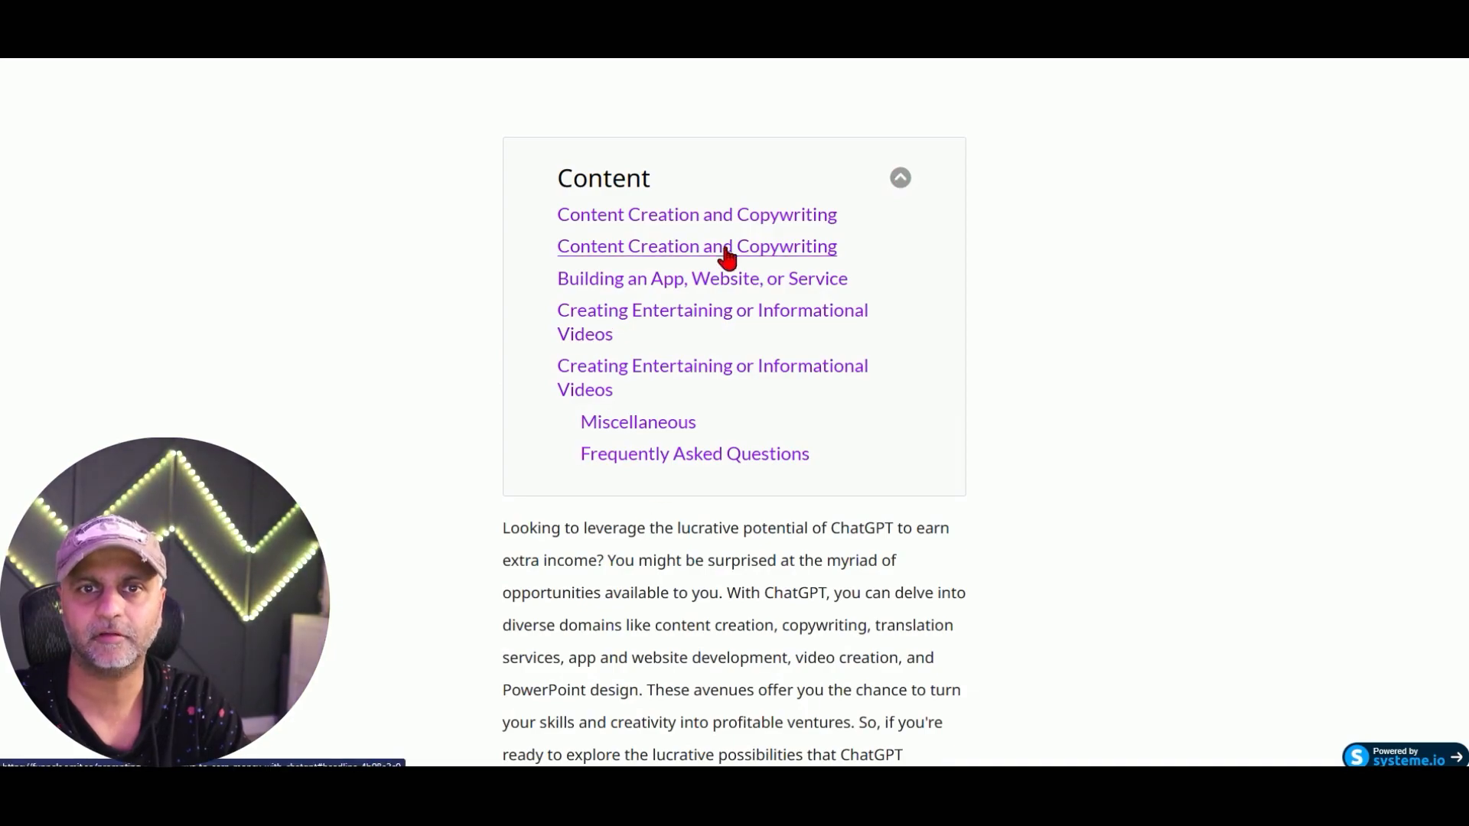
pyautogui.click(673, 320)
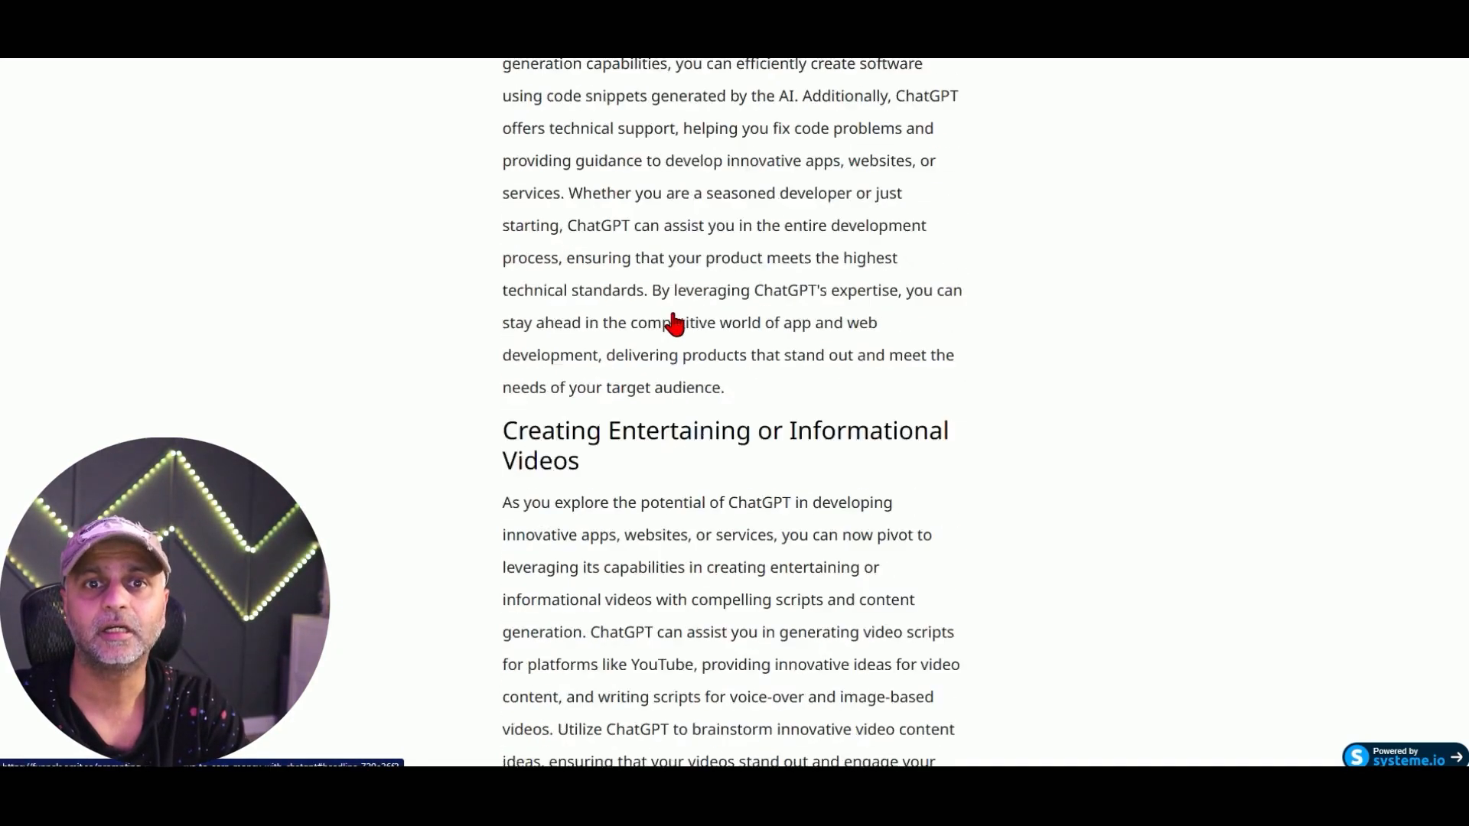
# Expand and collapse each of the four FAQ questions, then follow the Buy ChatGPT Prompting Course link.
pyautogui.scroll(-7, 878, 340)
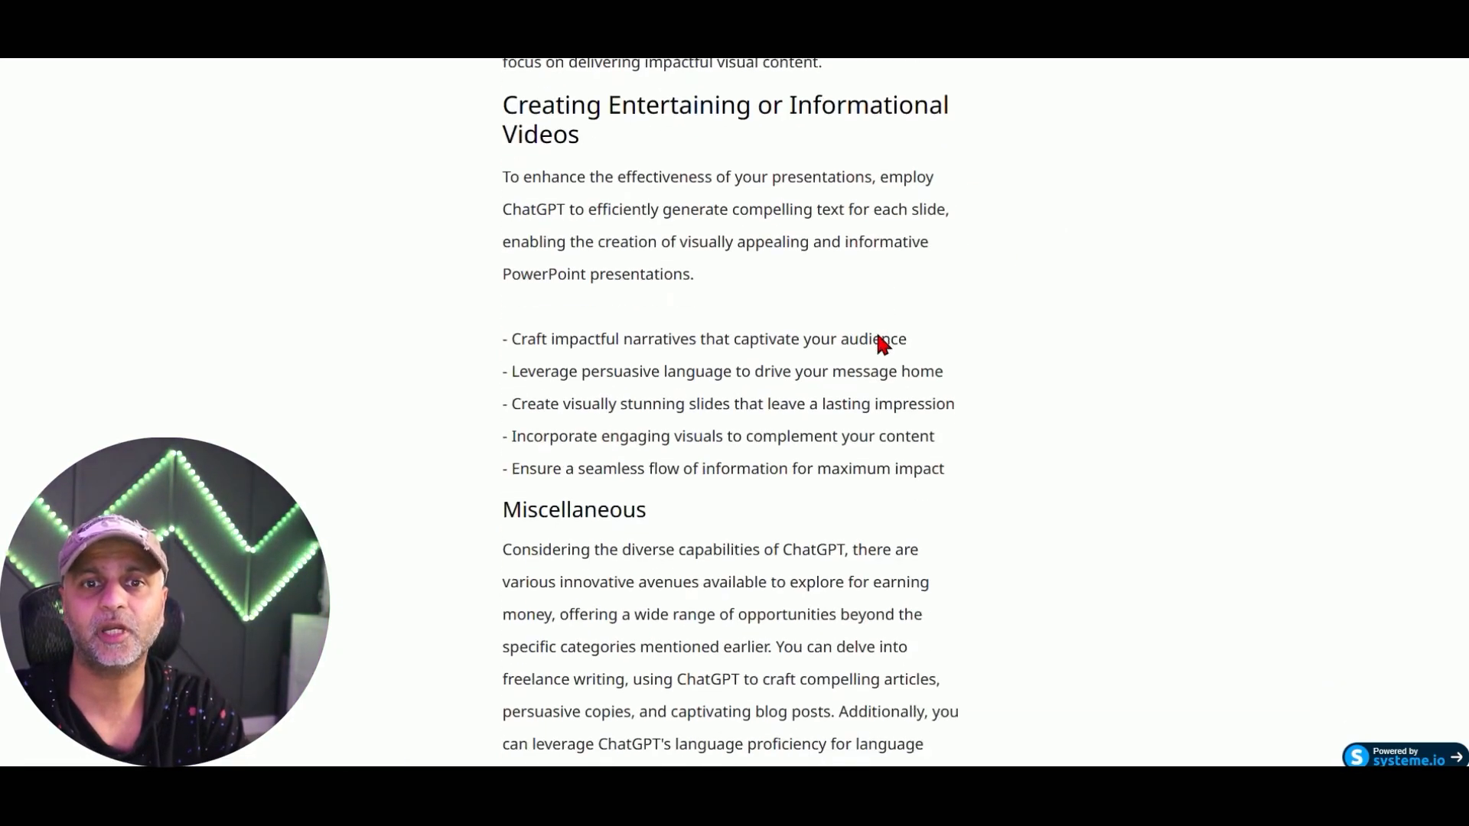
pyautogui.scroll(-12, 881, 342)
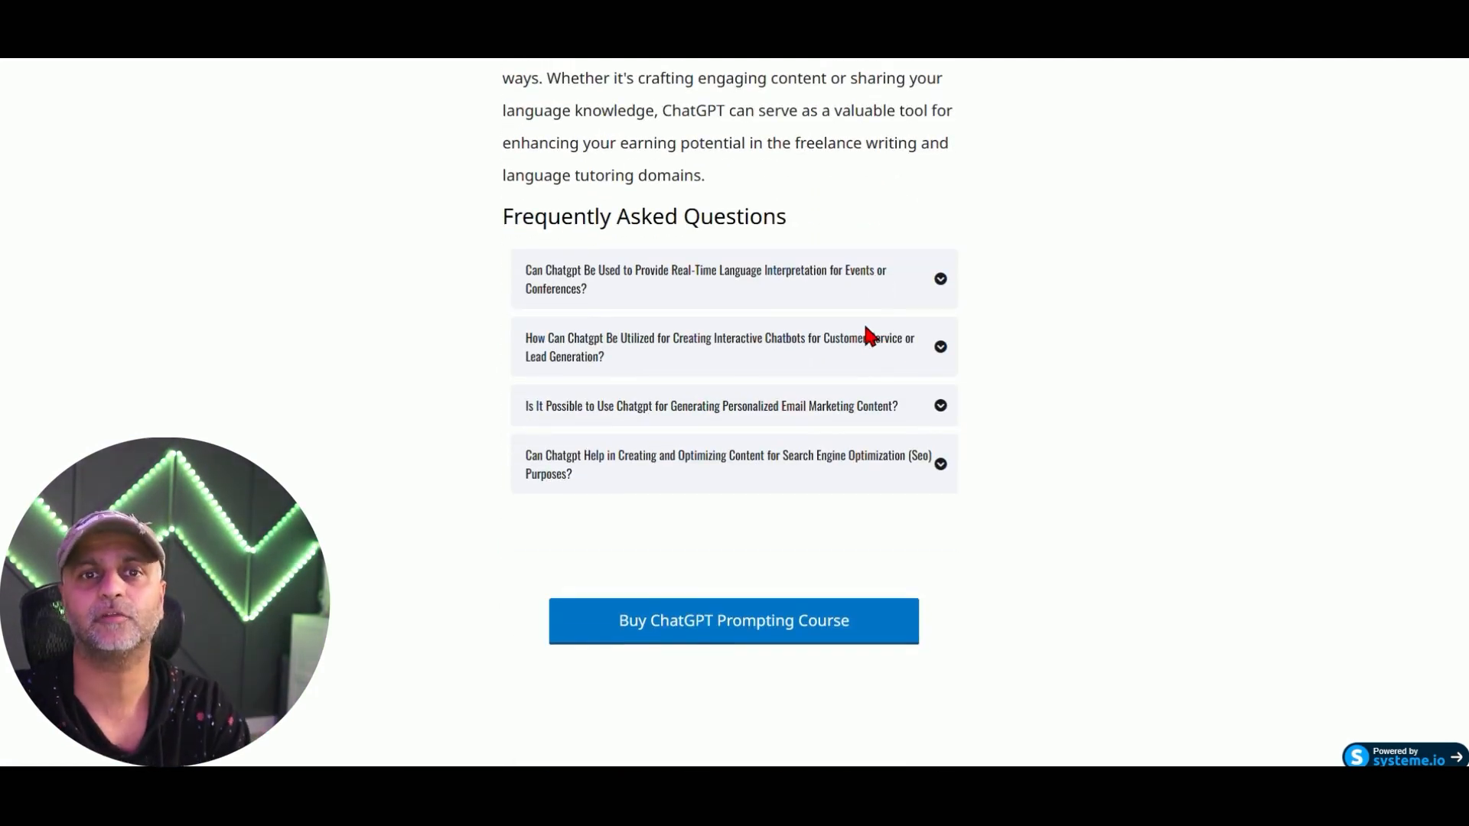
pyautogui.click(946, 281)
pyautogui.click(947, 280)
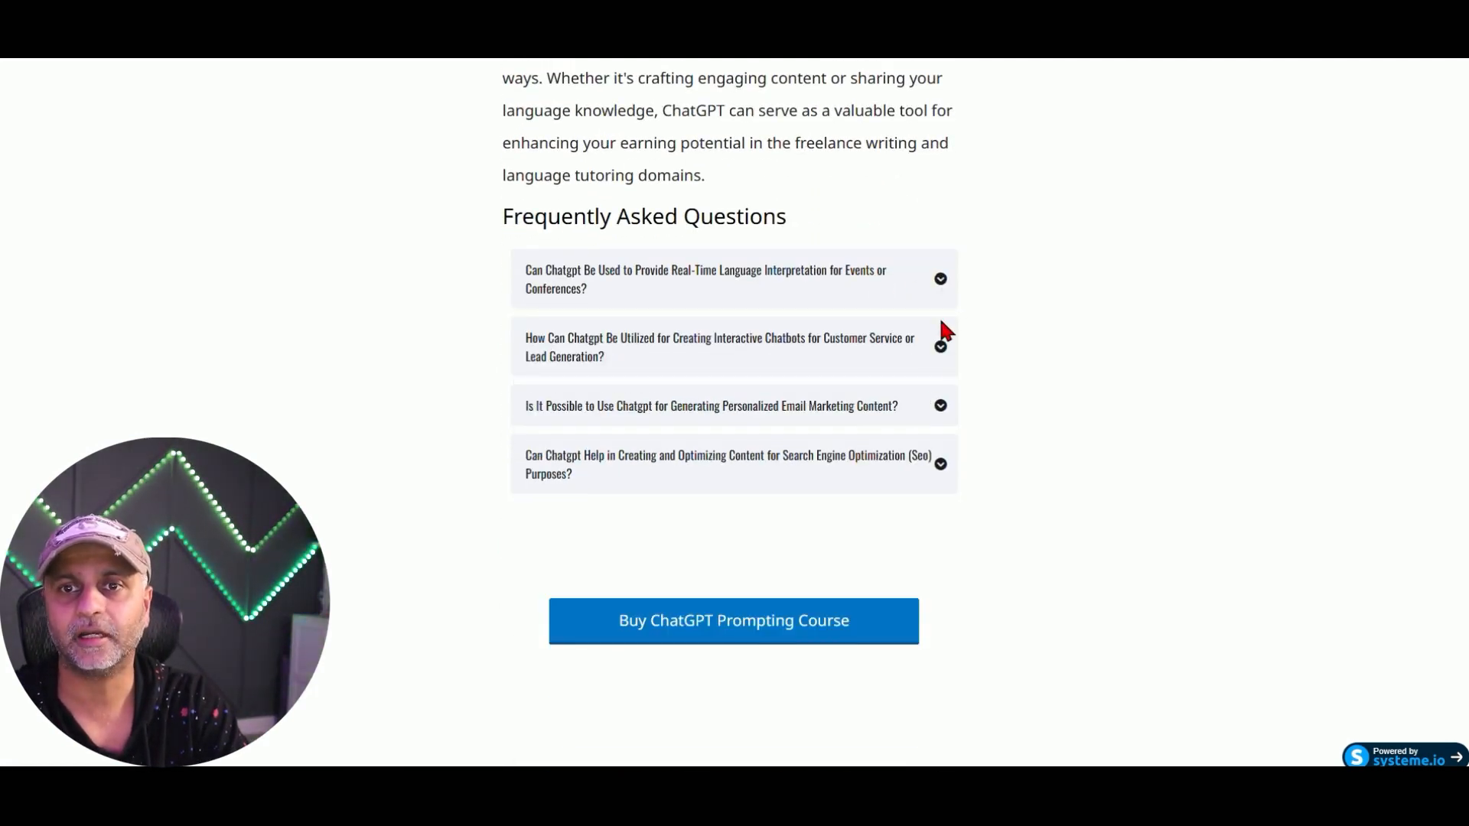
pyautogui.click(940, 343)
pyautogui.click(930, 371)
pyautogui.click(931, 413)
pyautogui.click(930, 483)
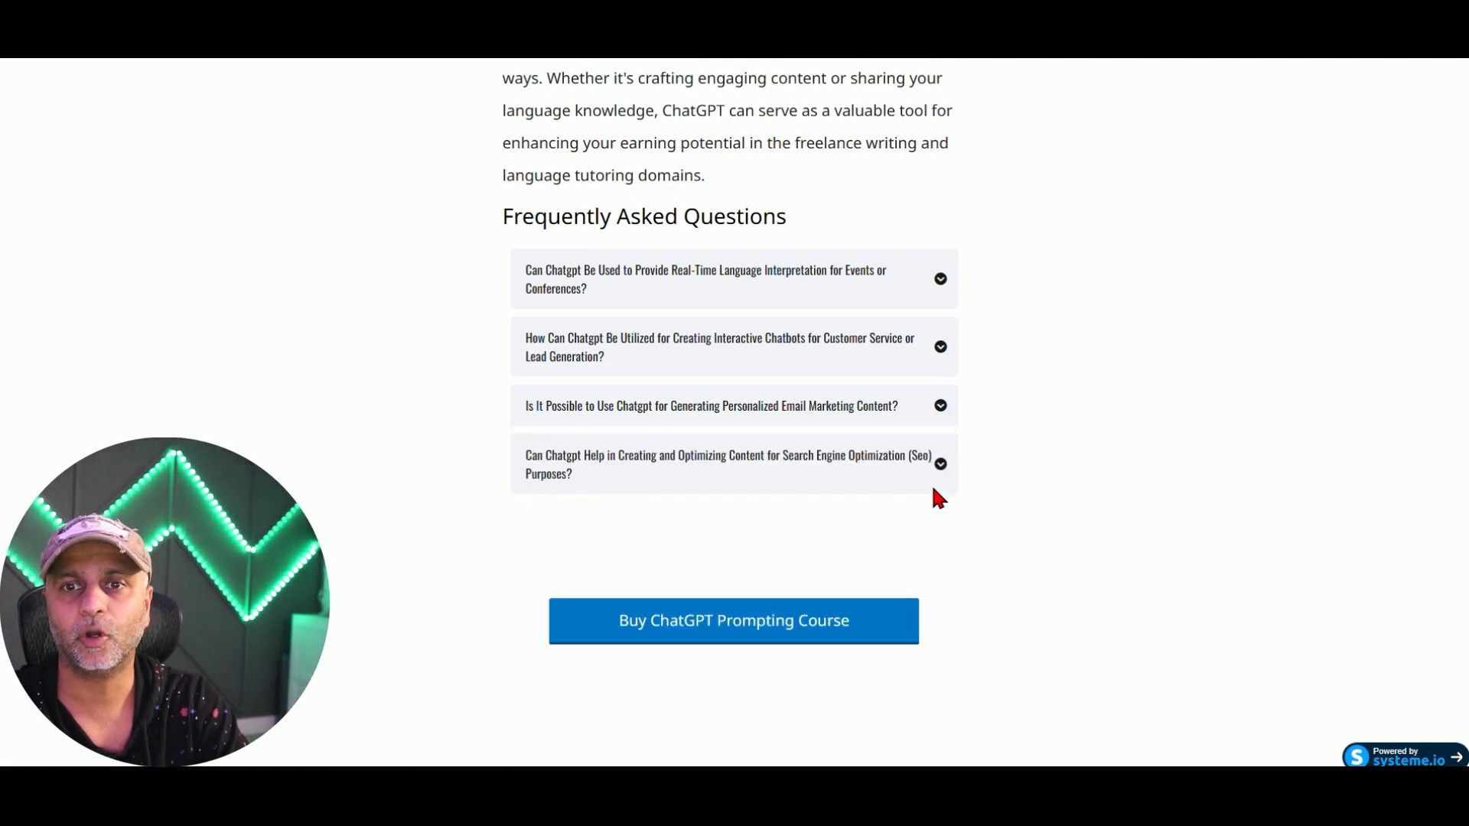
pyautogui.click(930, 481)
pyautogui.click(931, 482)
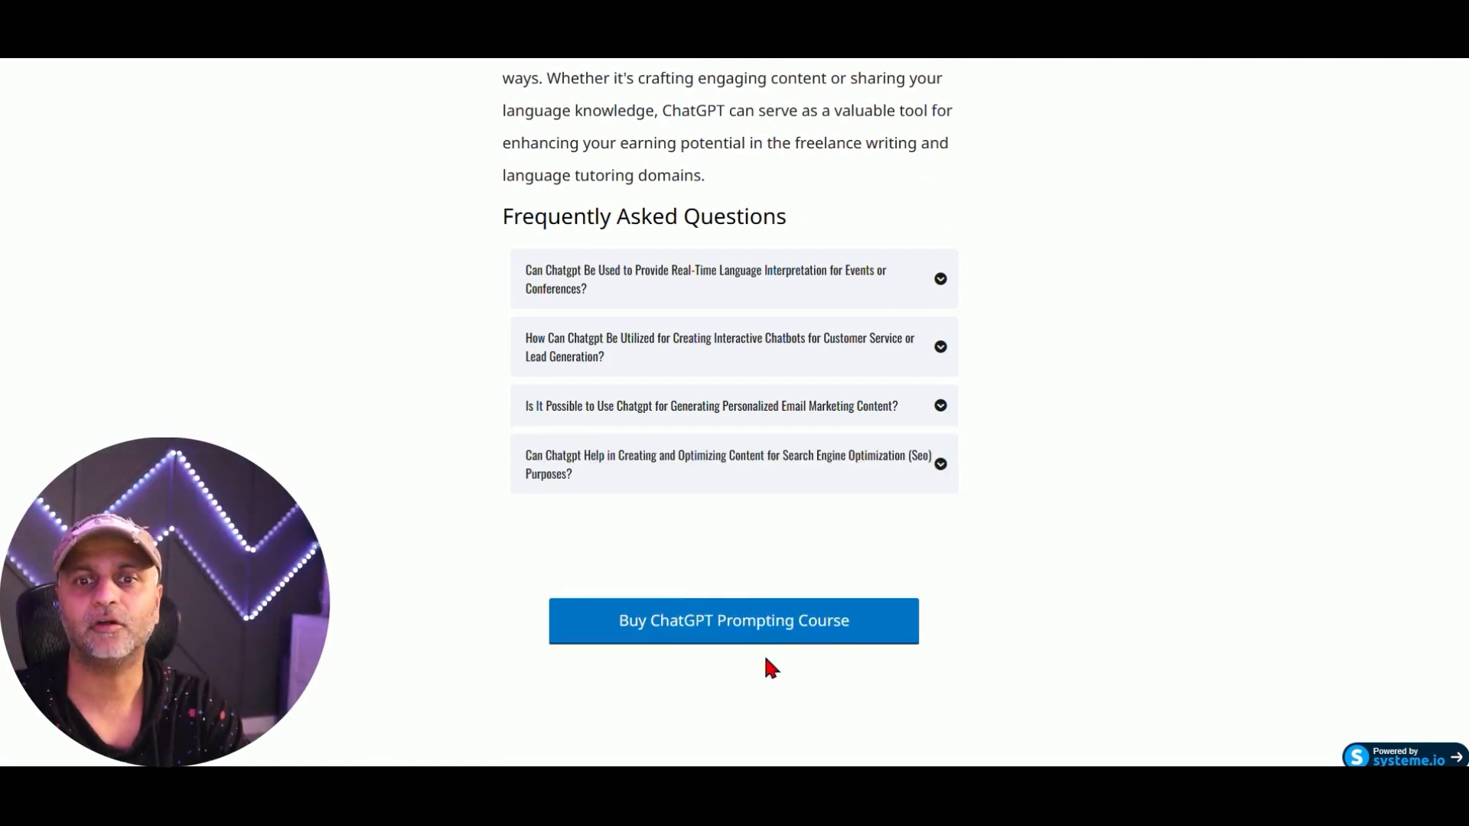
pyautogui.click(825, 631)
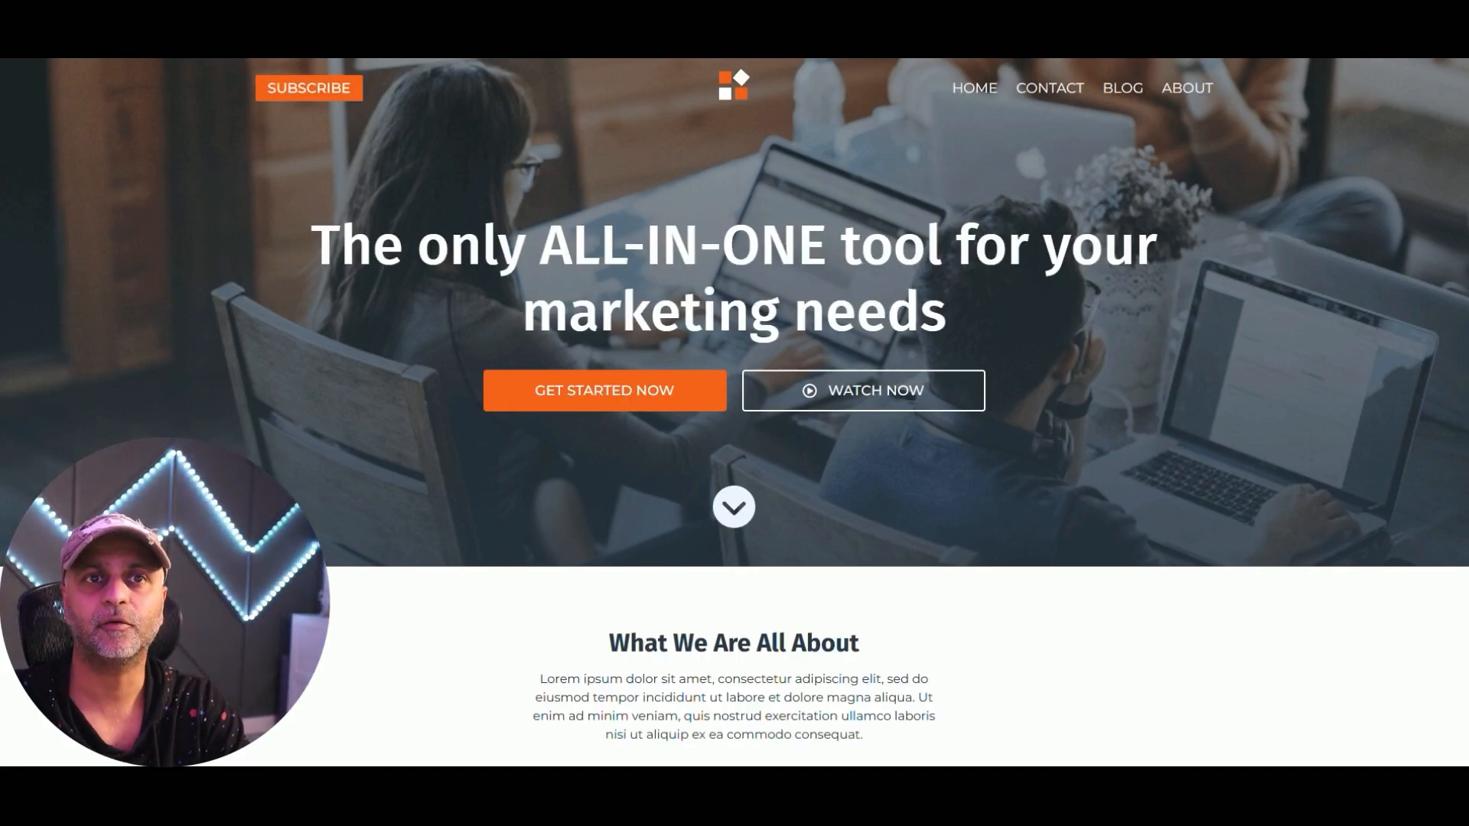
# Scroll the course landing page, dismiss the session-check popup, and return to the blog's posts list.
pyautogui.scroll(-20, 1032, 420)
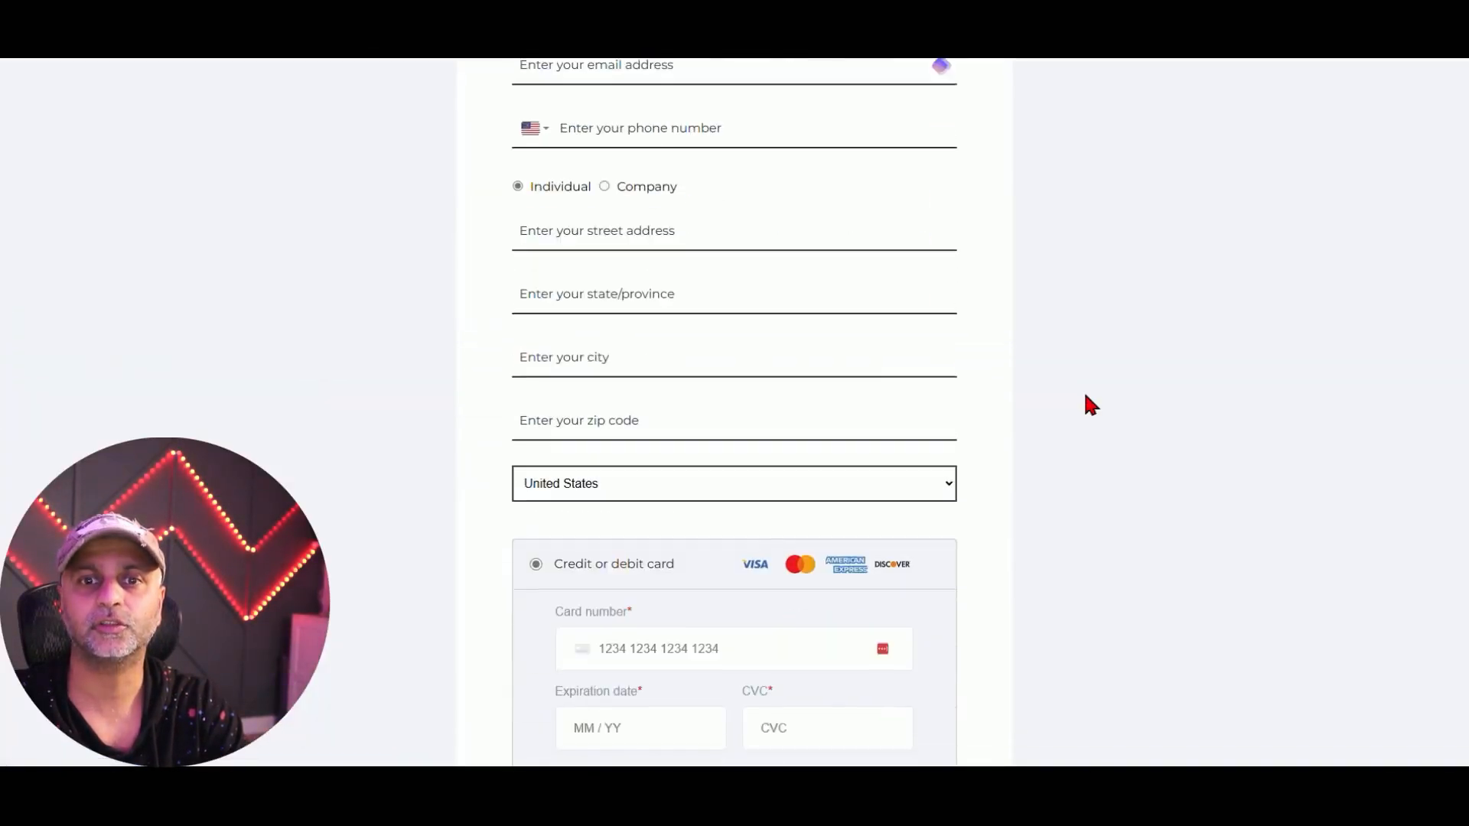
pyautogui.click(1438, 86)
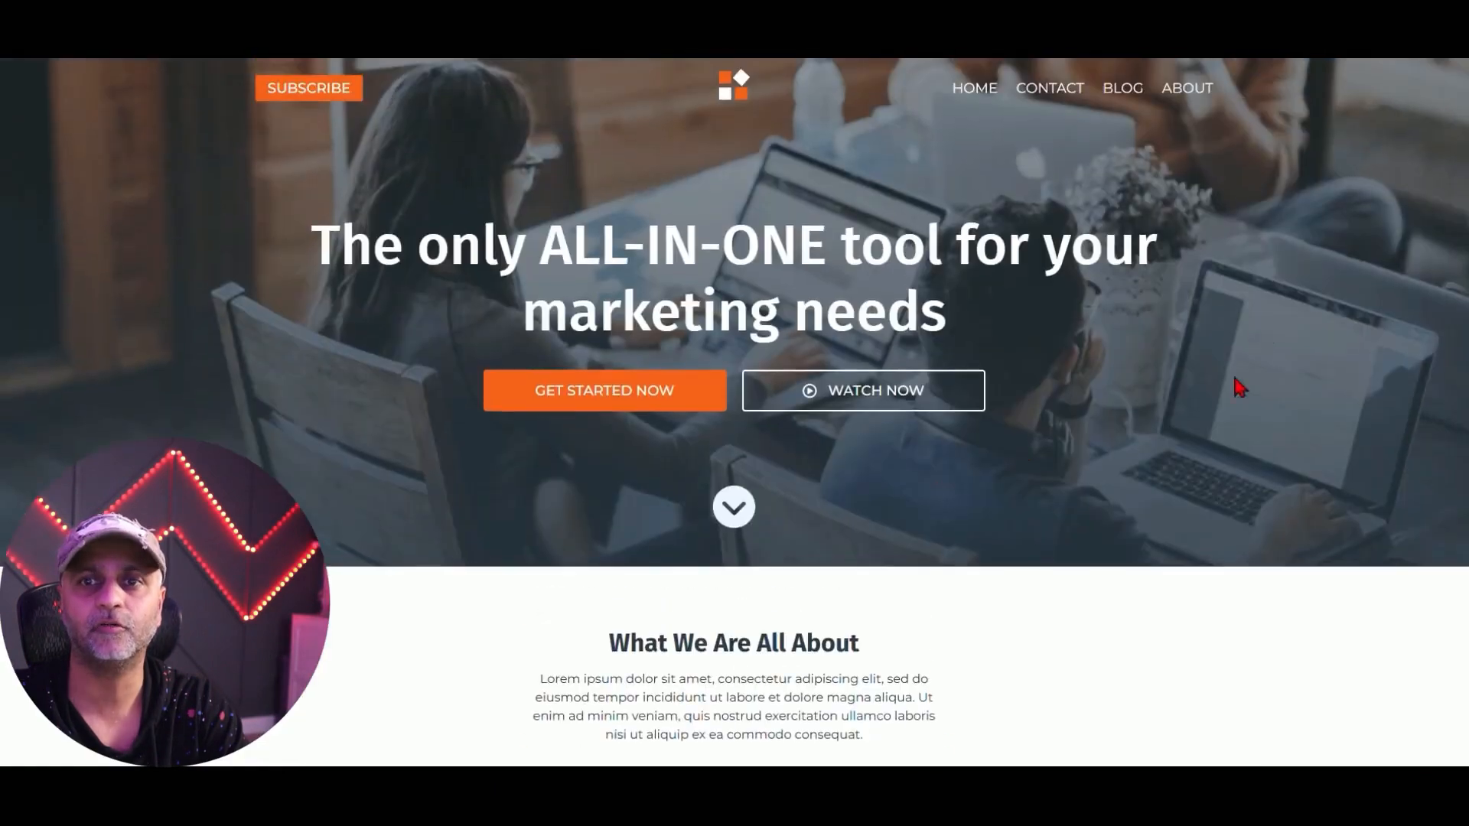
pyautogui.scroll(-6, 1239, 388)
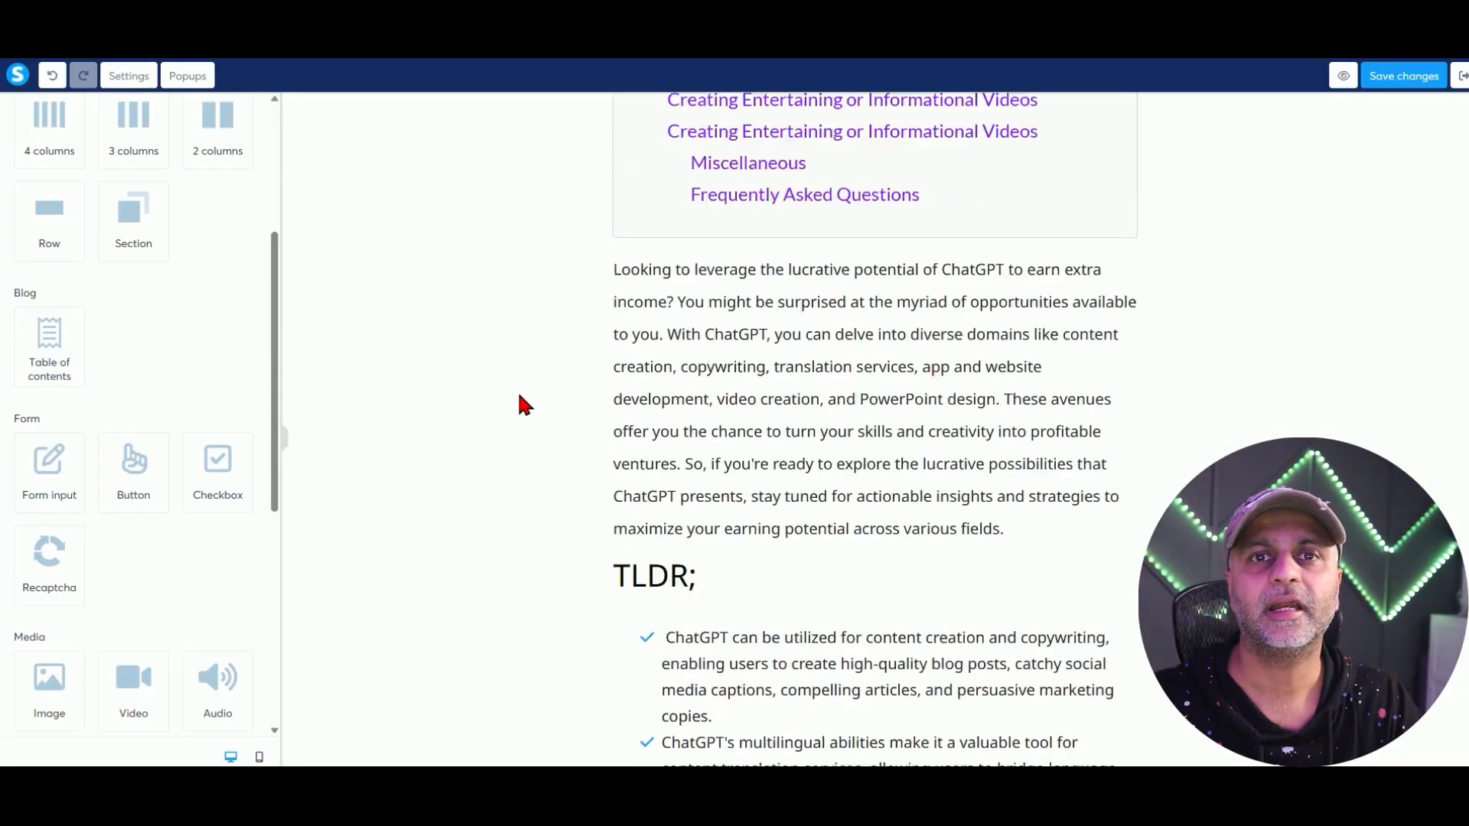
pyautogui.scroll(10, 518, 403)
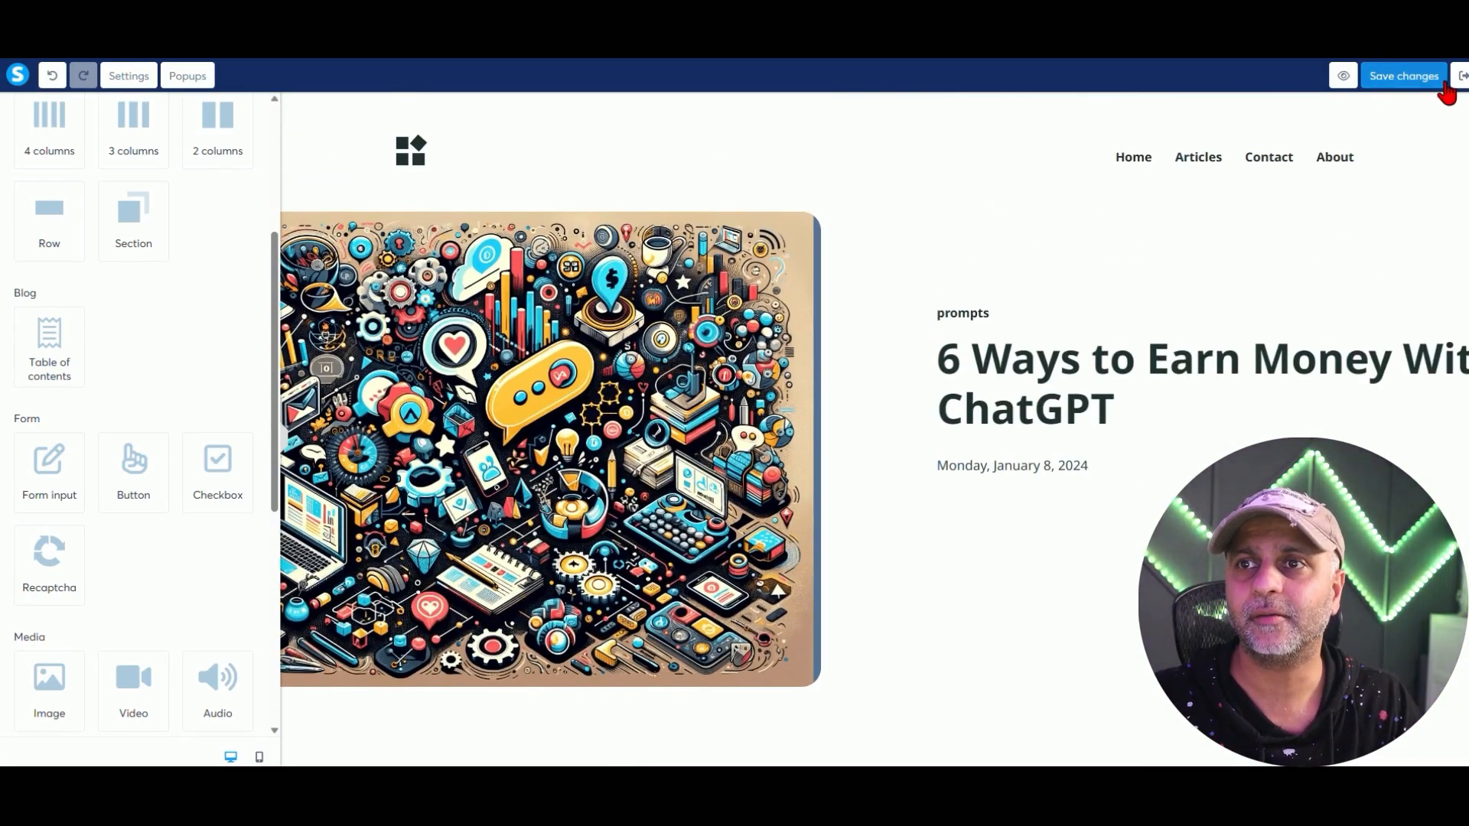
pyautogui.click(1459, 75)
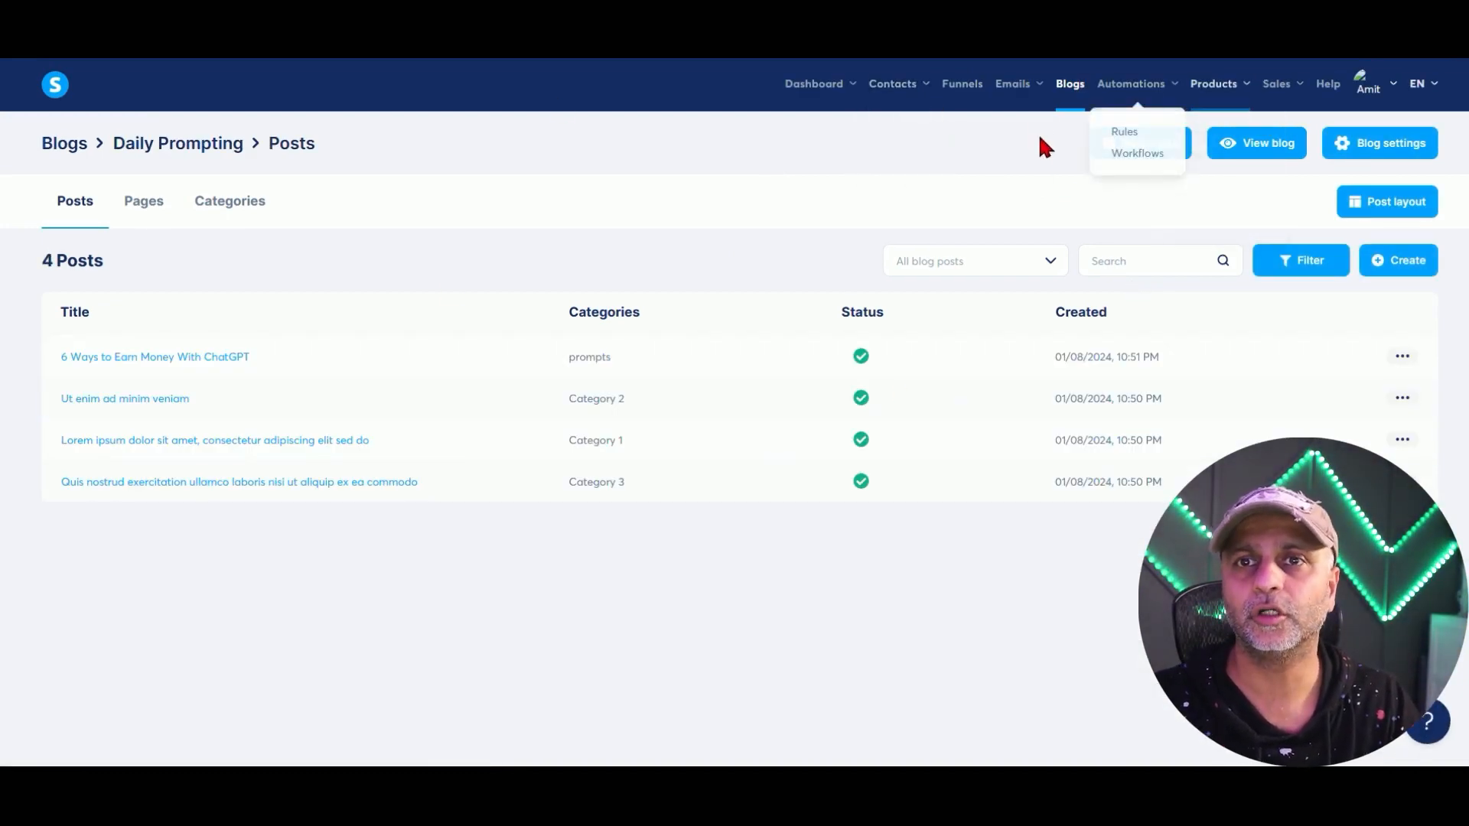
# Open The Daily Prompt Newsletter funnel and view its Newsletter Opt-In and Opt-in TY steps.
pyautogui.click(960, 86)
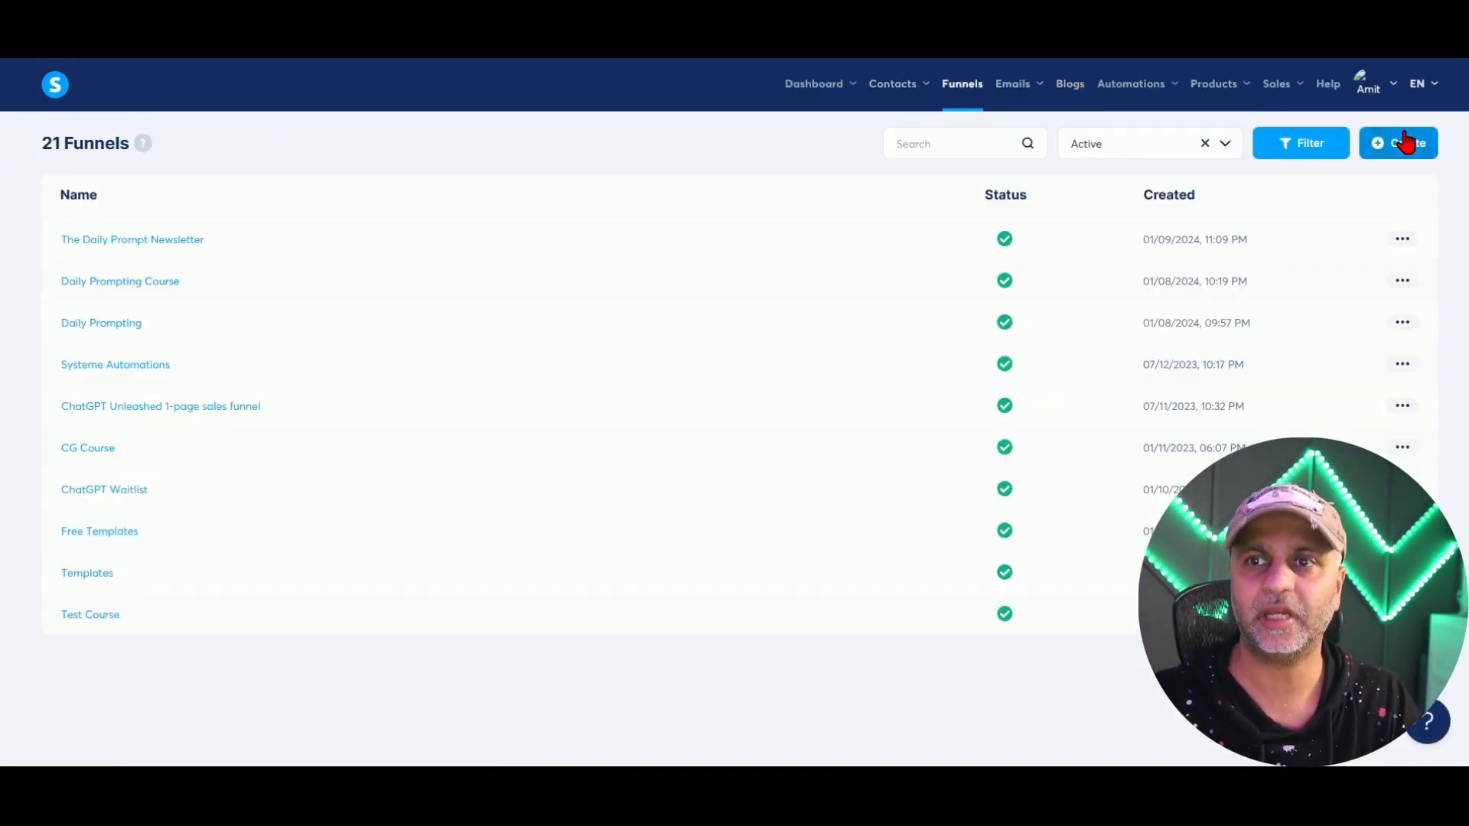
pyautogui.click(181, 245)
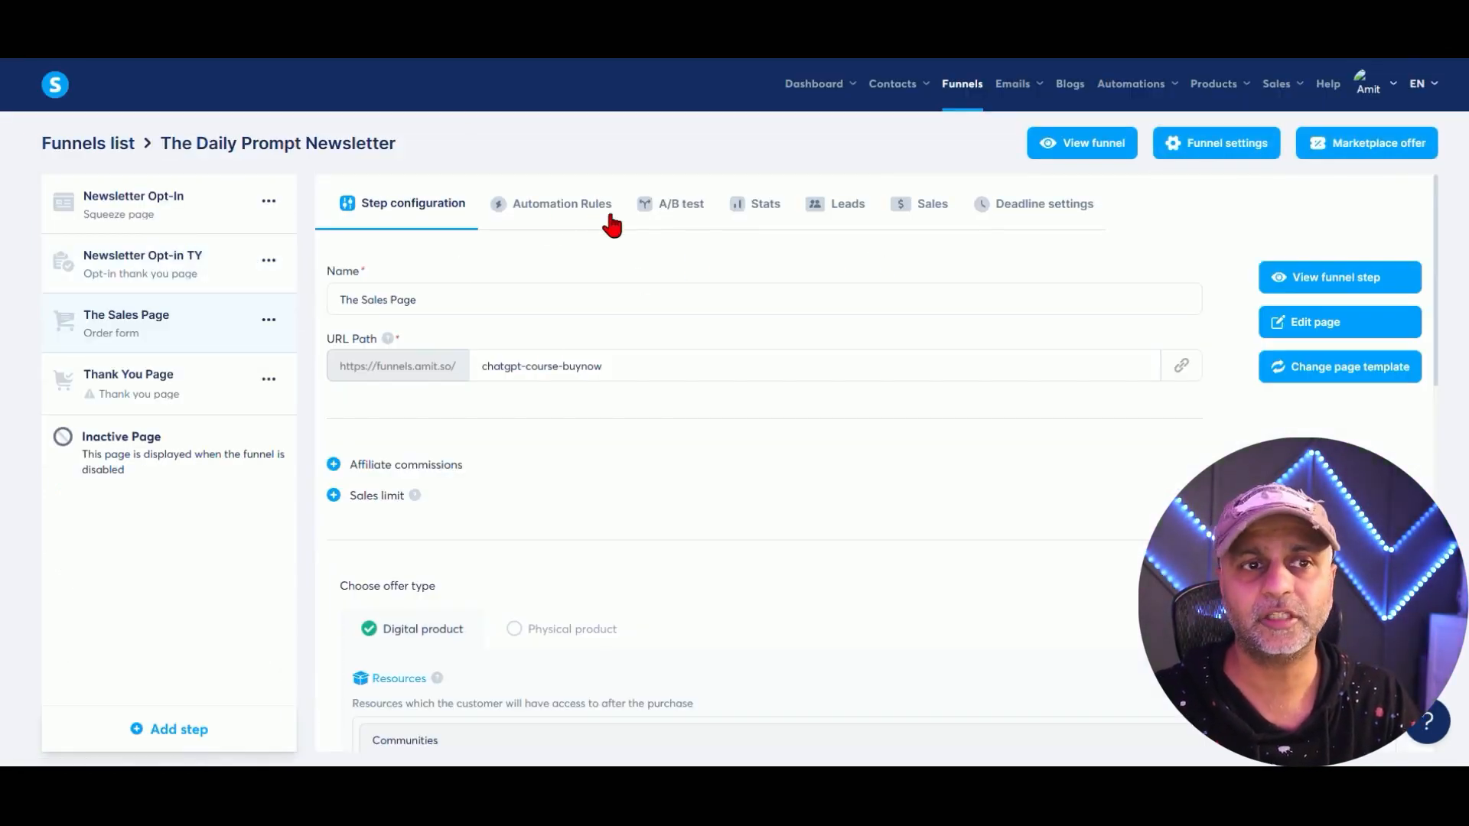
pyautogui.click(190, 217)
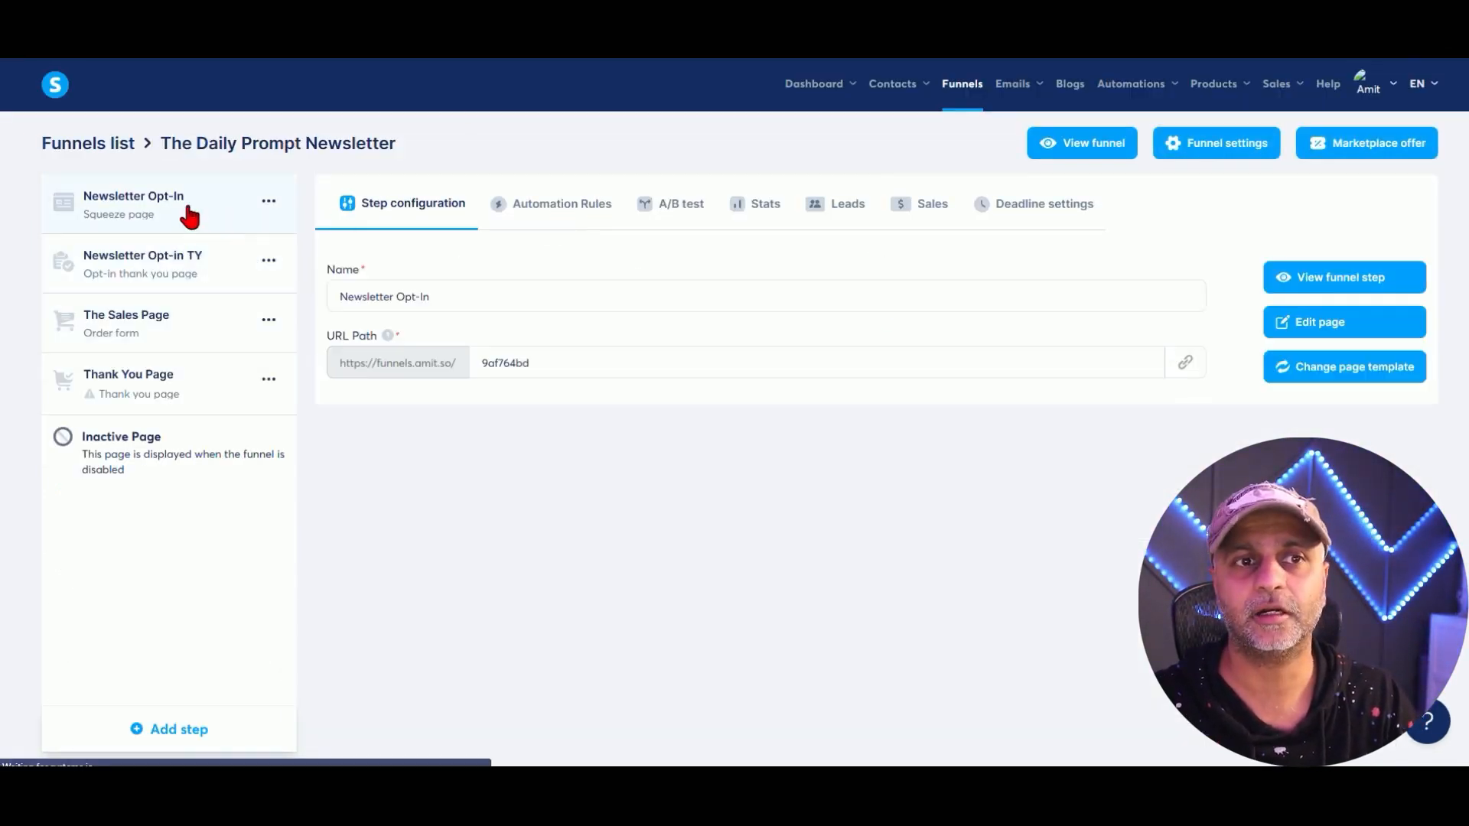
pyautogui.click(162, 260)
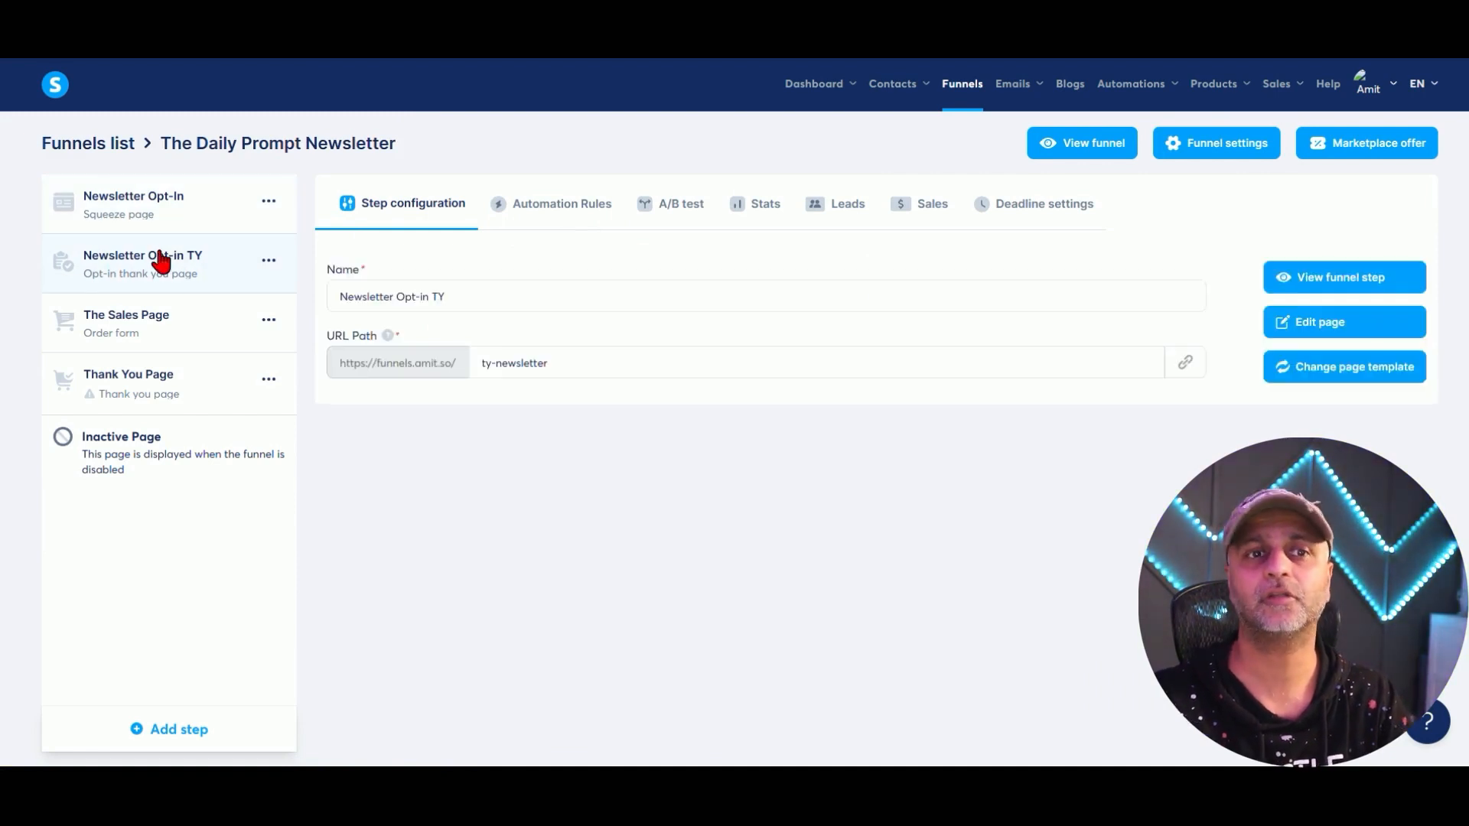
# Open the 'How to build custom chatbots with ChatGPT' course from Products > Courses.
pyautogui.moveTo(1266, 88)
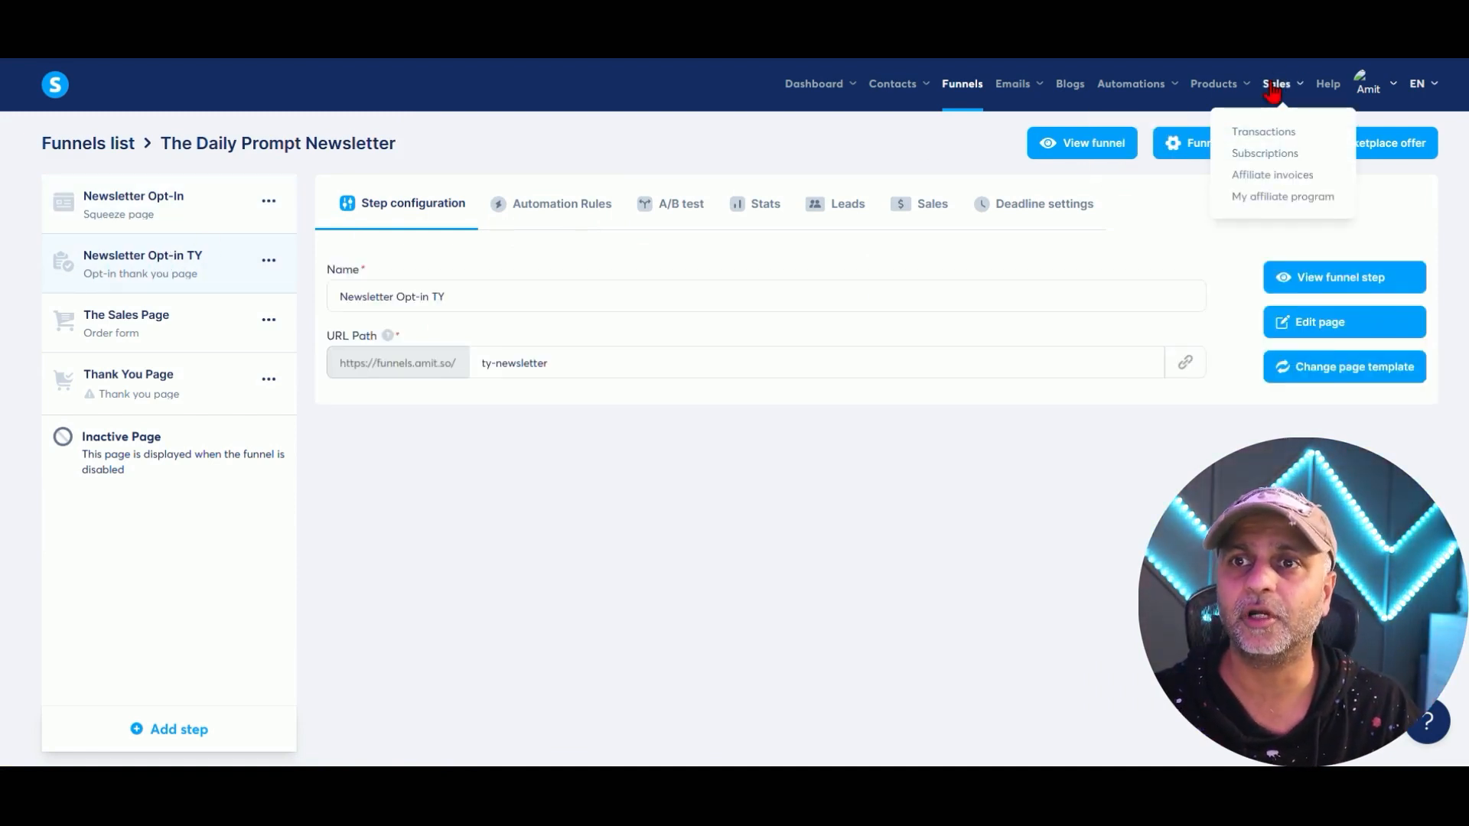
pyautogui.moveTo(1215, 86)
pyautogui.click(1200, 198)
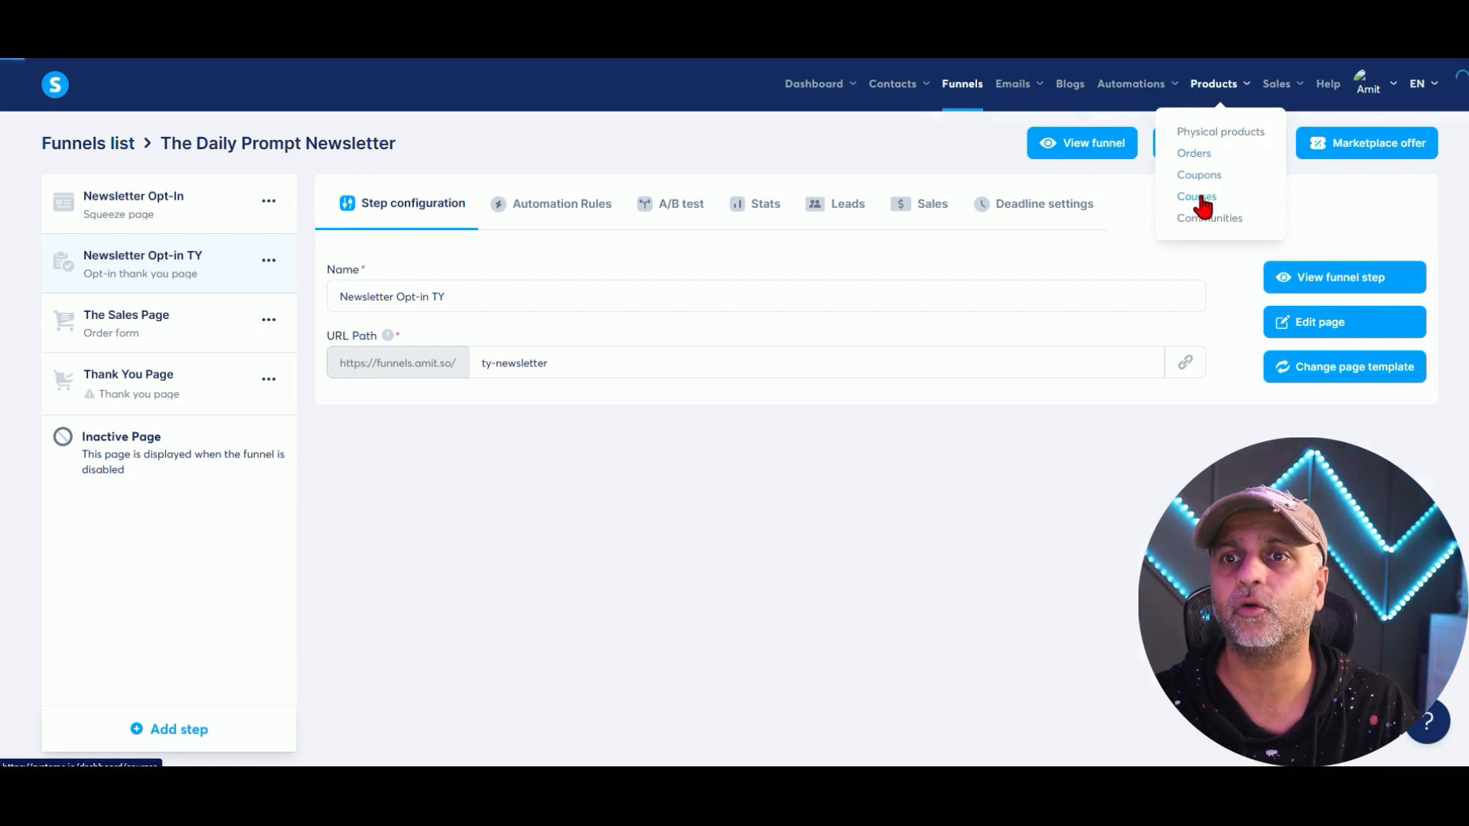
pyautogui.click(242, 302)
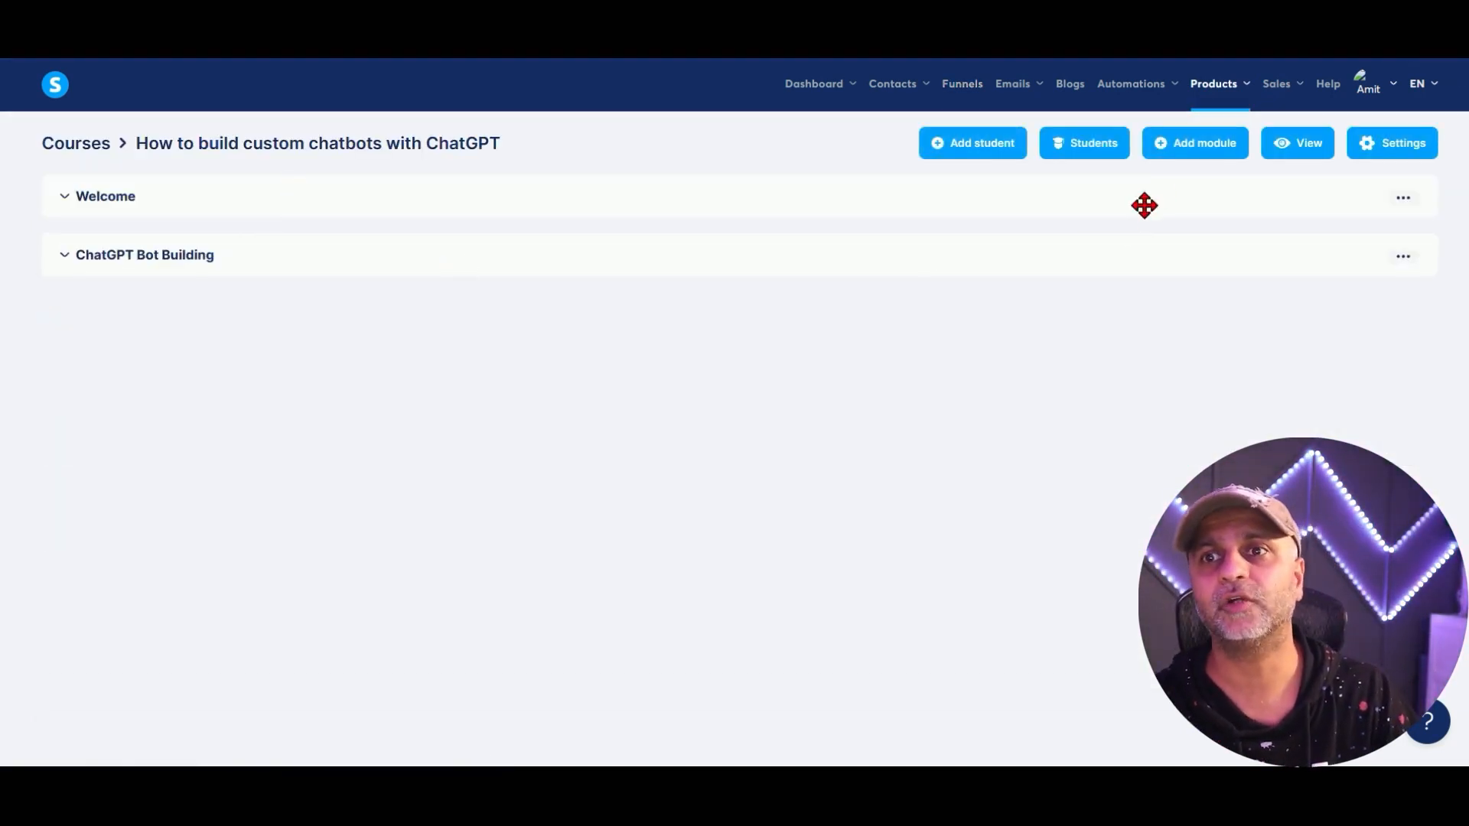
# Expand the Welcome and ChatGPT Bot Building modules, scroll the course Settings, then return to Funnels.
pyautogui.click(106, 198)
pyautogui.click(121, 401)
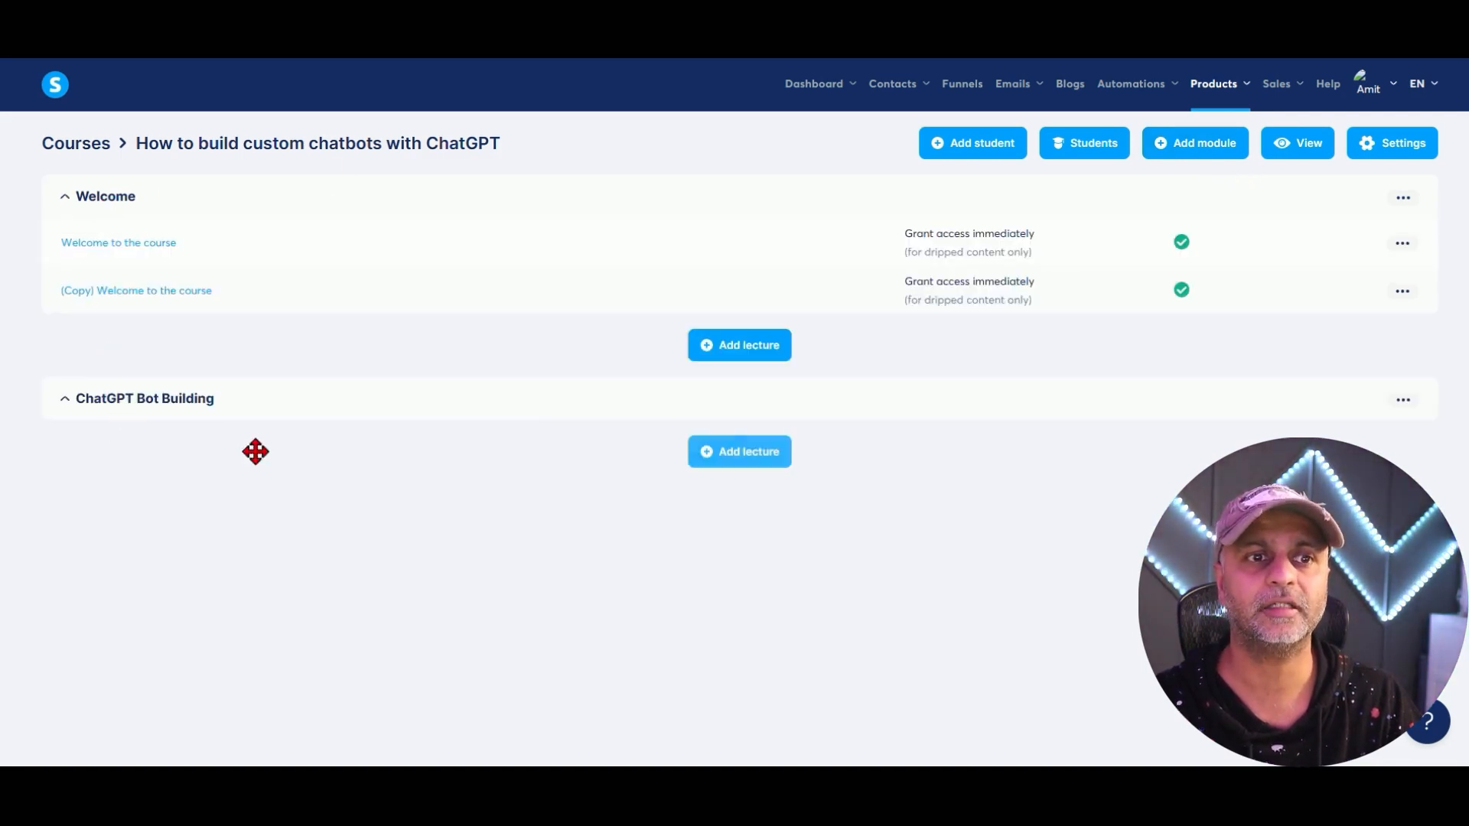
pyautogui.click(1403, 146)
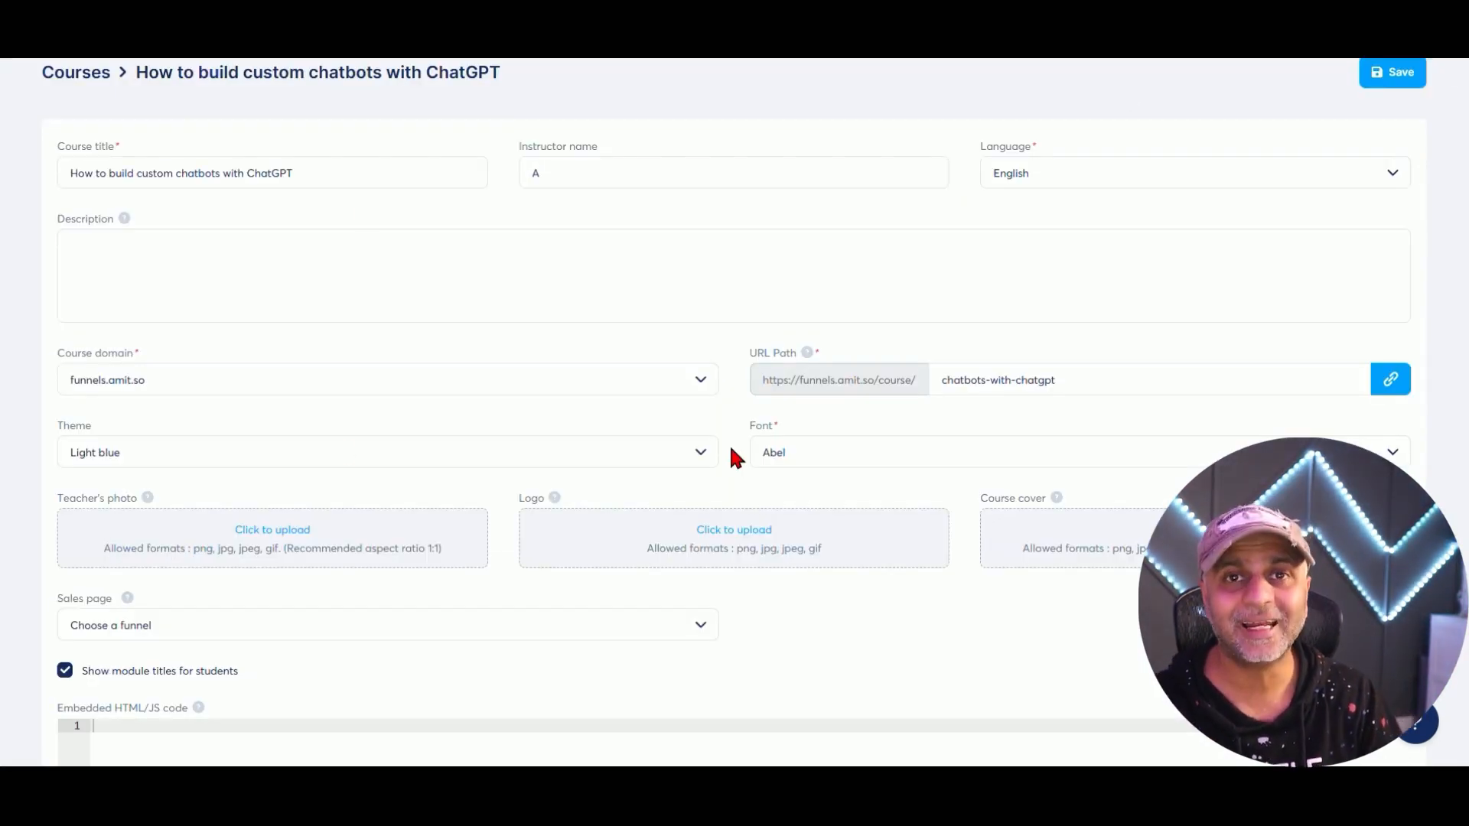
pyautogui.scroll(-5, 729, 443)
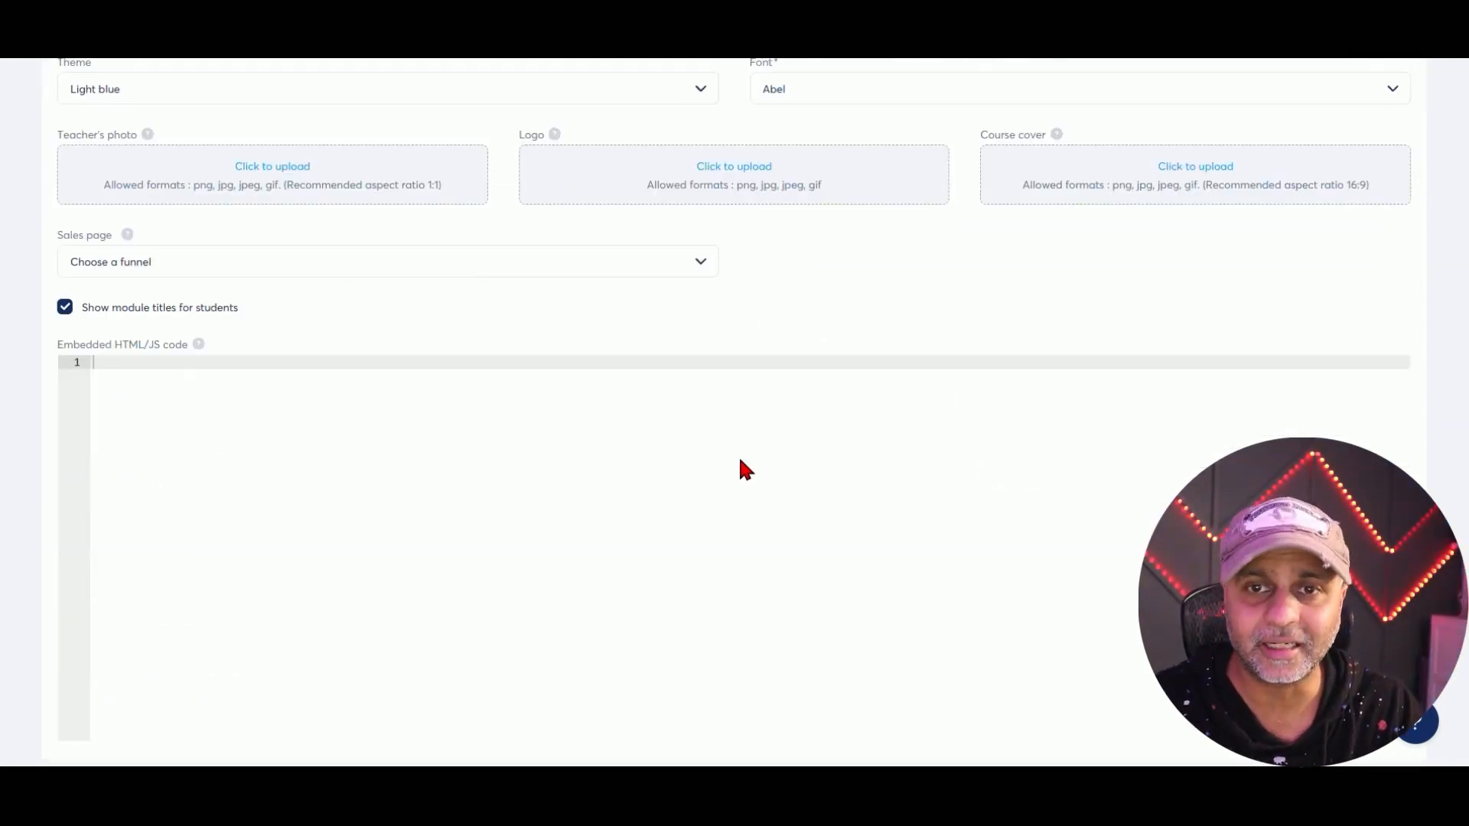
pyautogui.scroll(6, 742, 462)
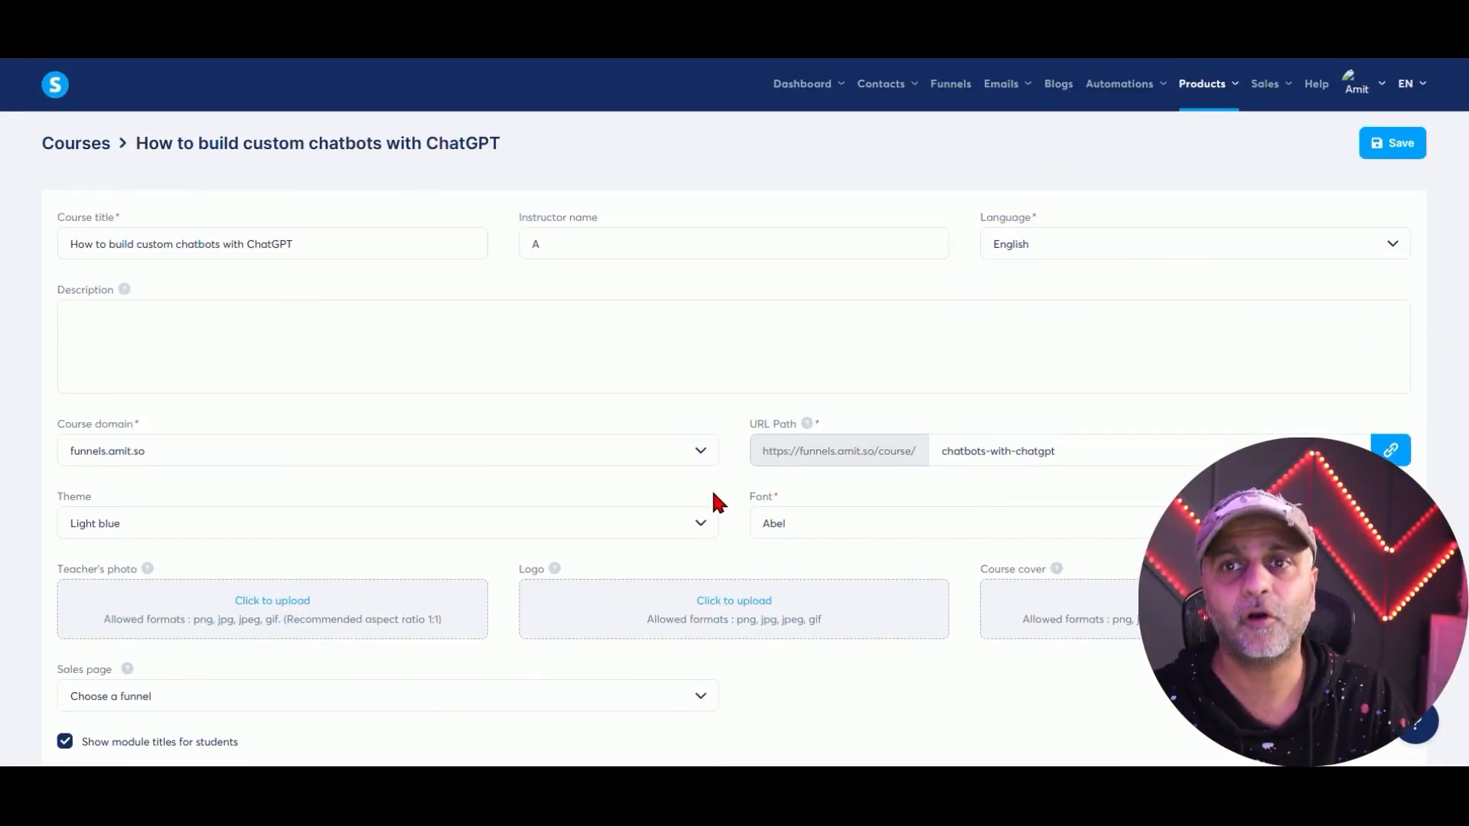
pyautogui.click(951, 84)
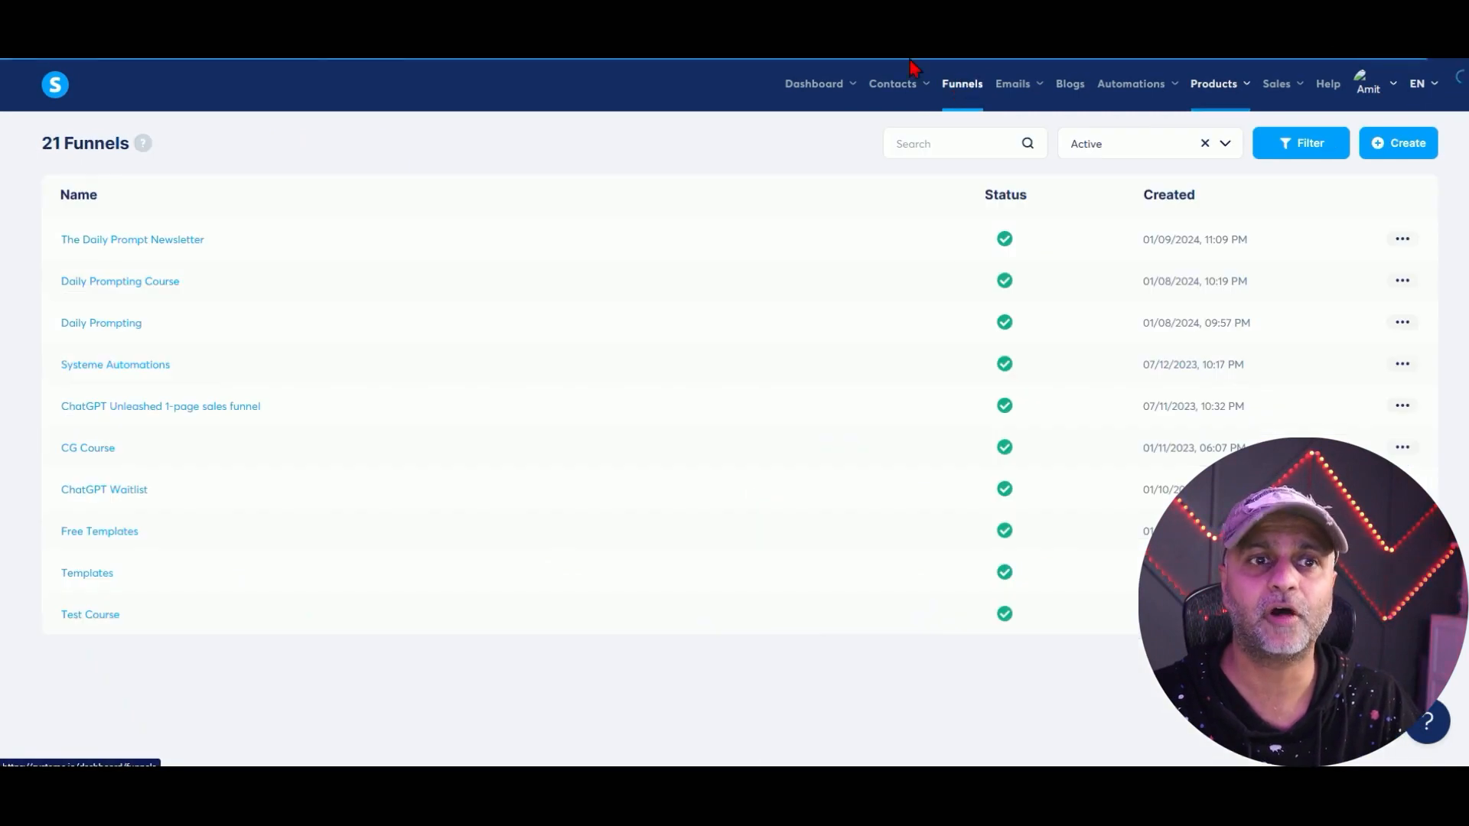
pyautogui.click(117, 233)
pyautogui.click(121, 246)
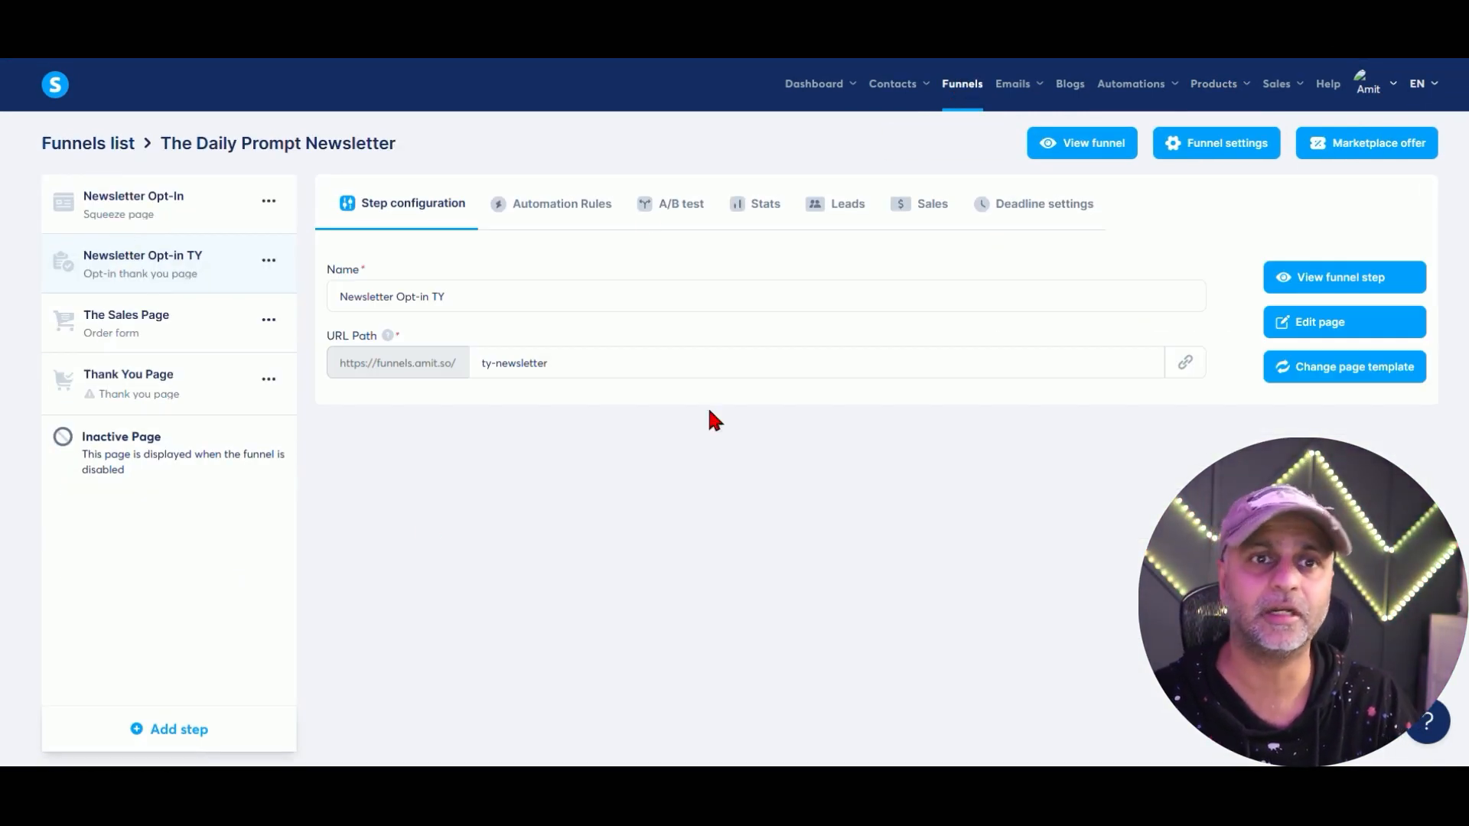
pyautogui.click(138, 228)
pyautogui.click(582, 205)
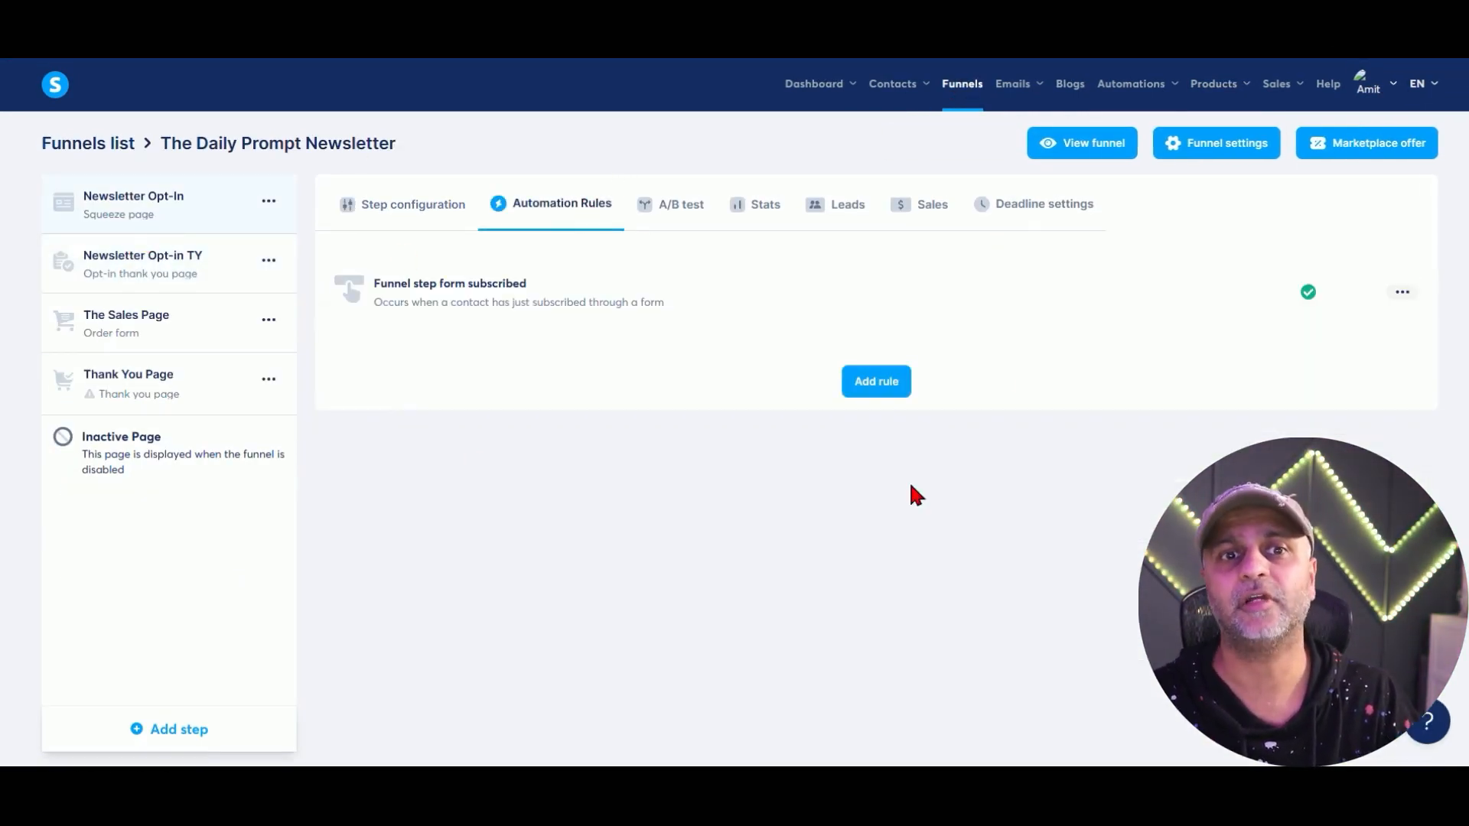
pyautogui.click(579, 319)
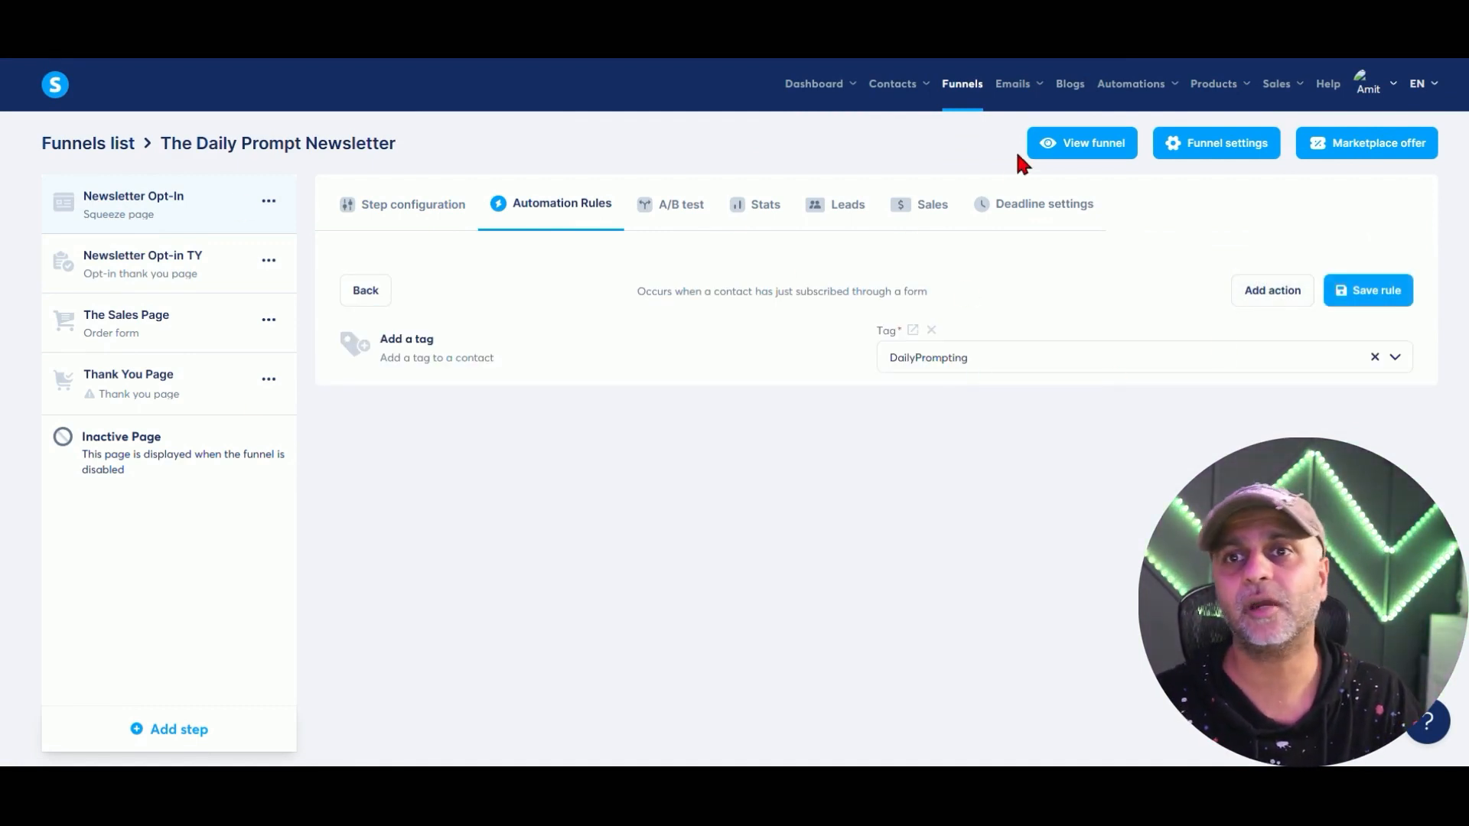
# Open the Test1928 workflow from the six-workflow list, go back, then show the four blogs.
pyautogui.moveTo(1132, 86)
pyautogui.click(1136, 156)
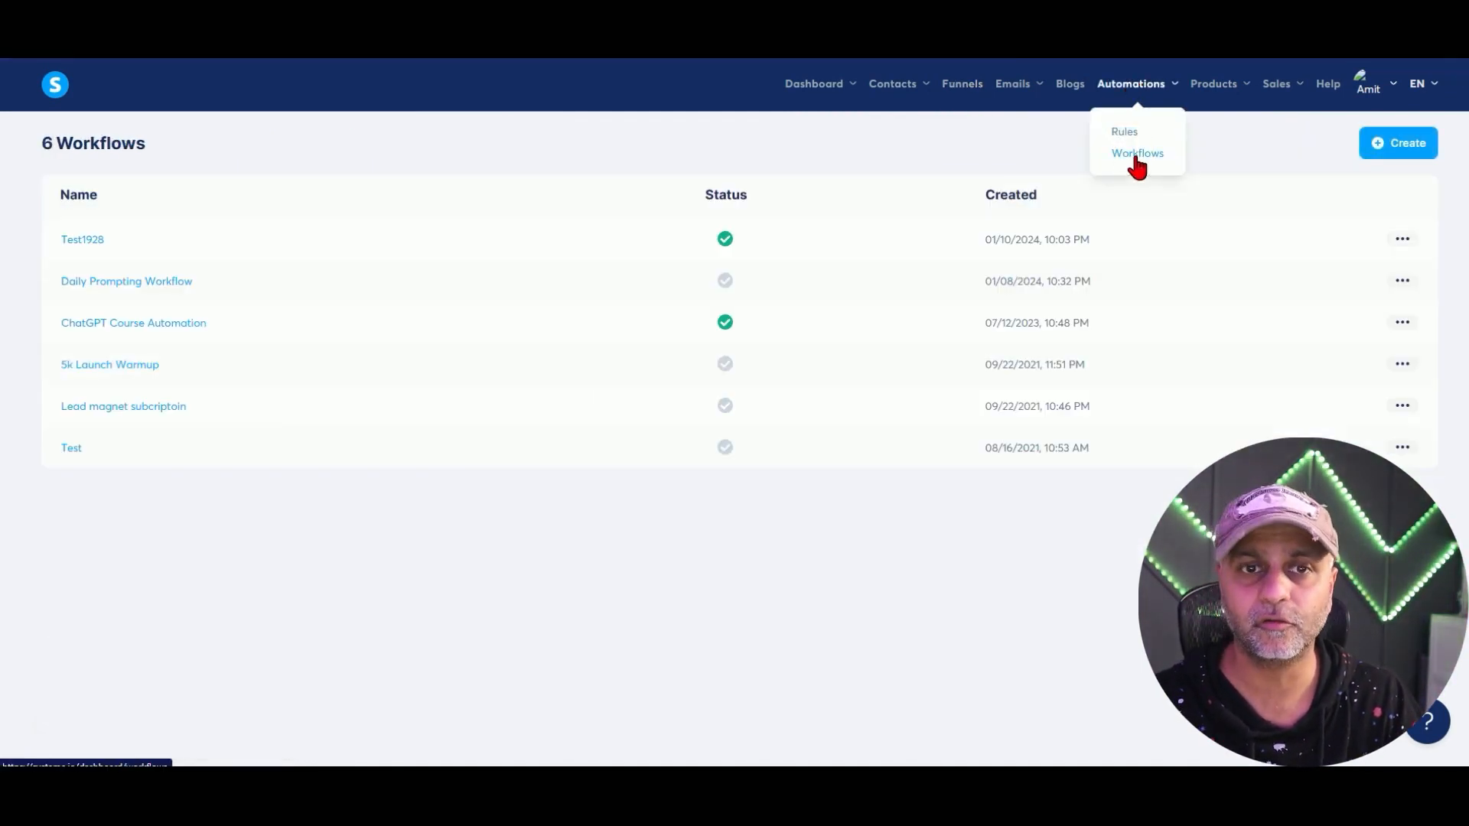
pyautogui.click(99, 249)
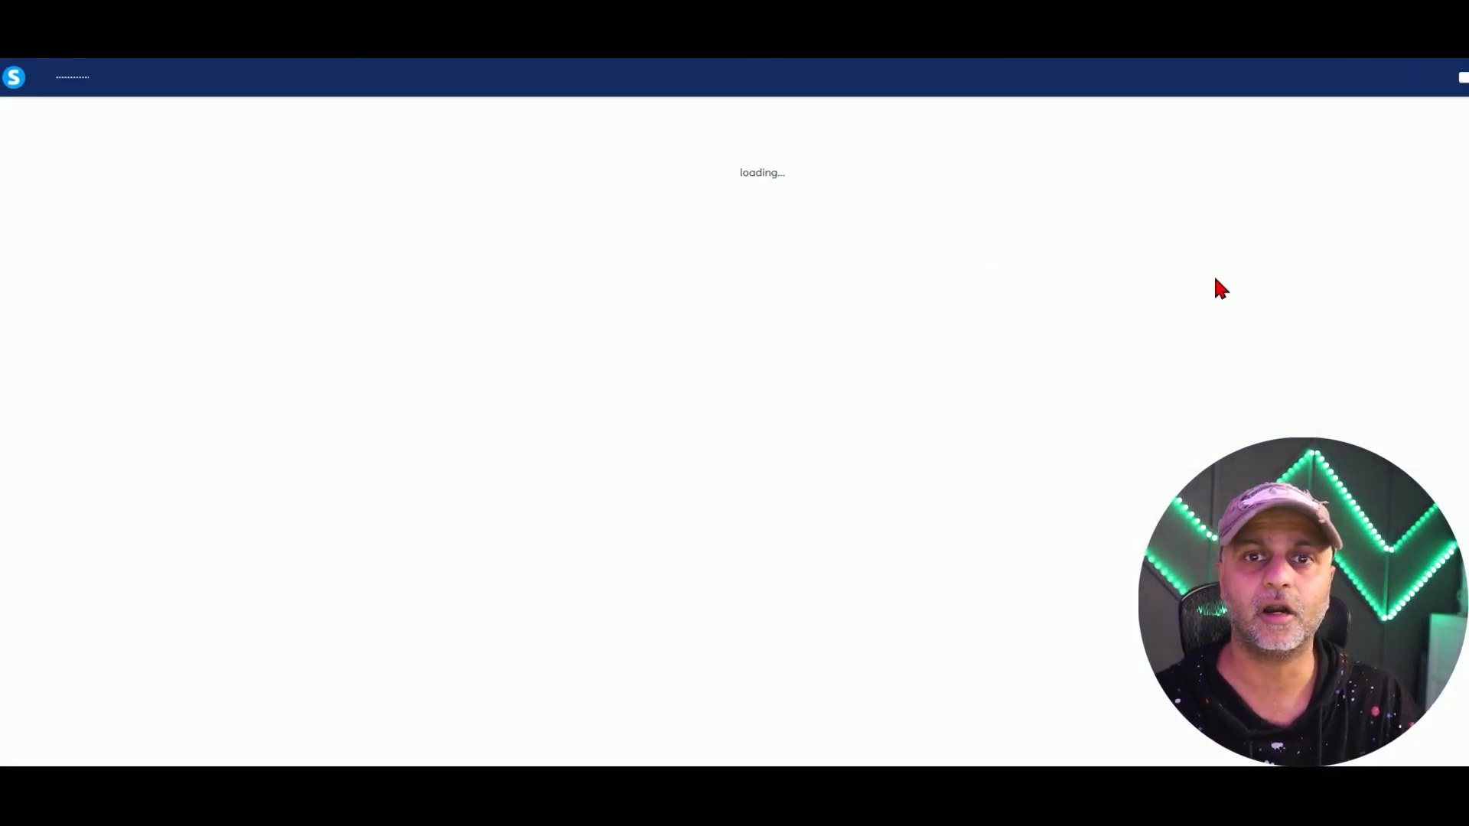
pyautogui.moveTo(1132, 85)
pyautogui.click(1116, 157)
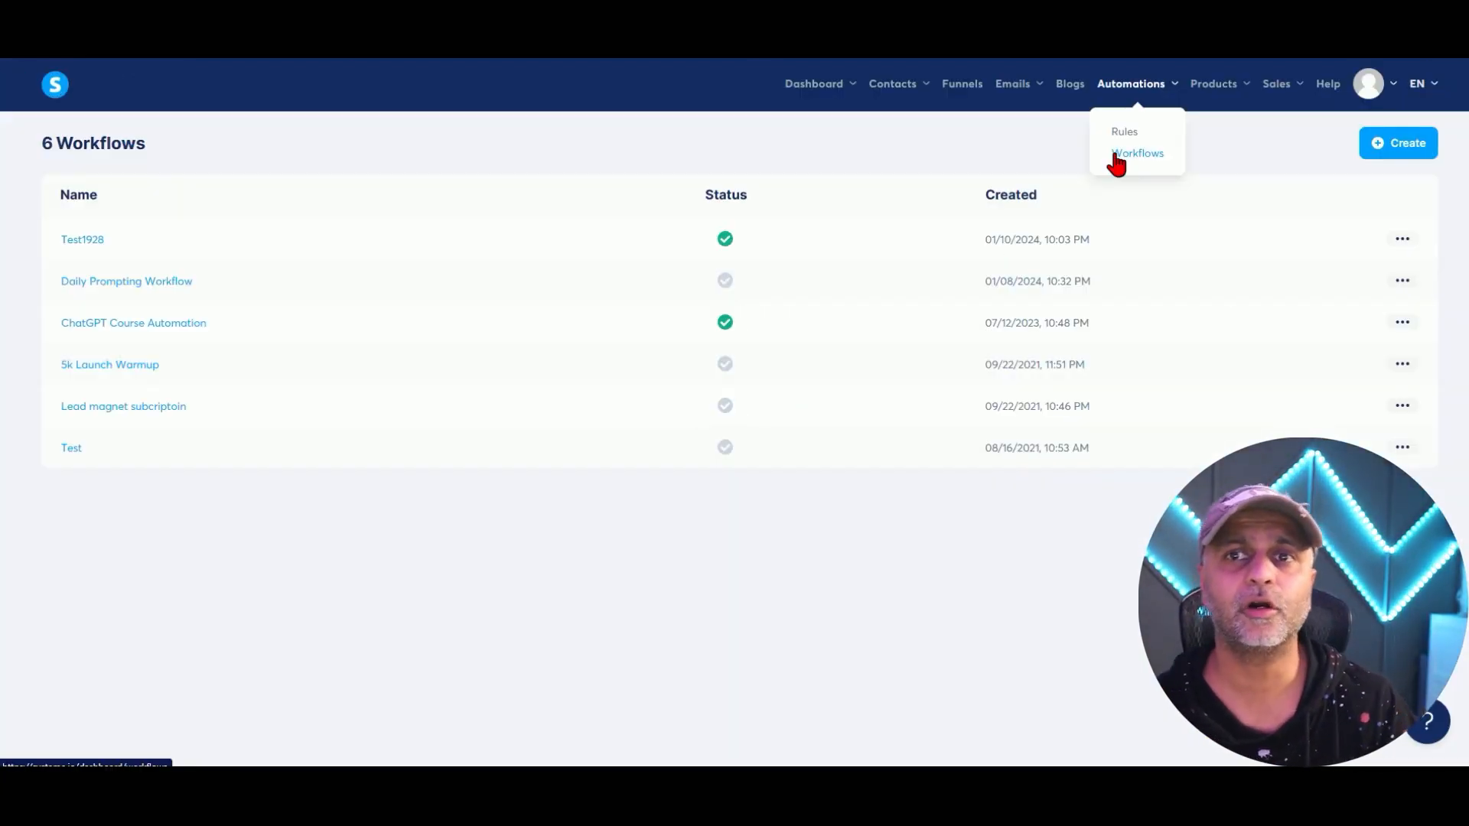
pyautogui.click(1070, 85)
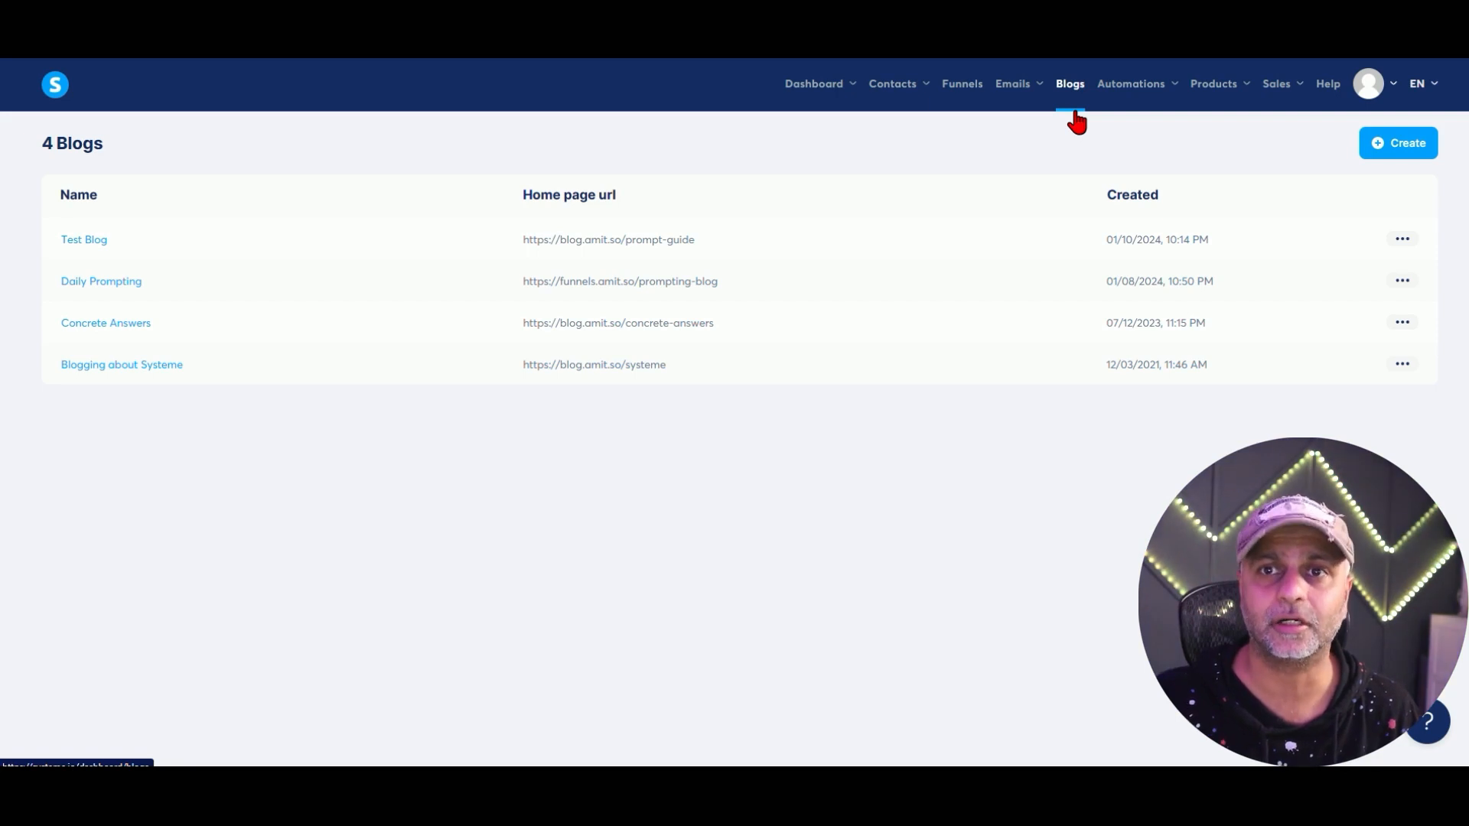
pyautogui.moveTo(1023, 86)
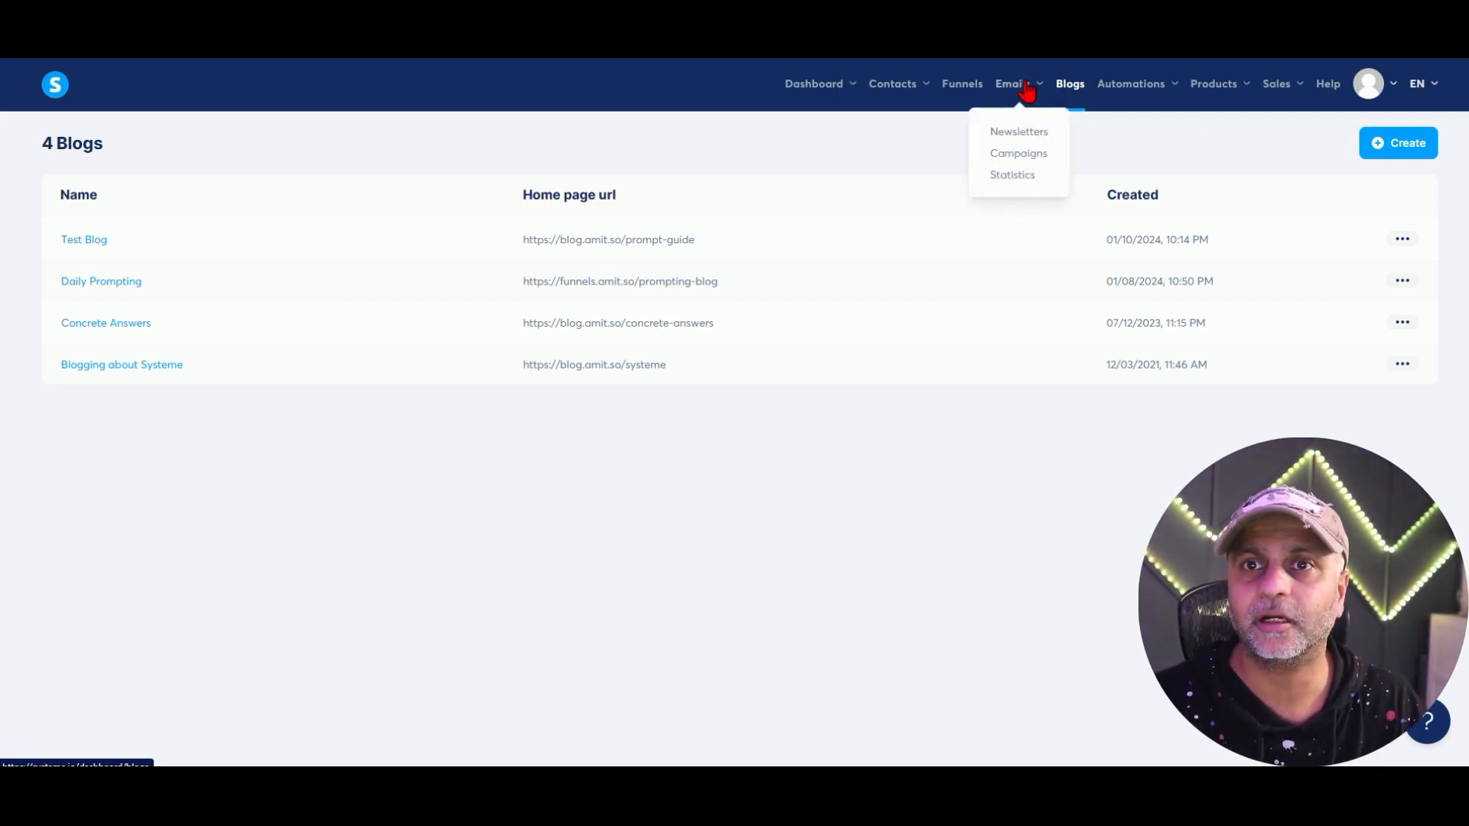
# Open the Daily Prompting Automation campaign from Emails > Campaigns.
pyautogui.click(1018, 155)
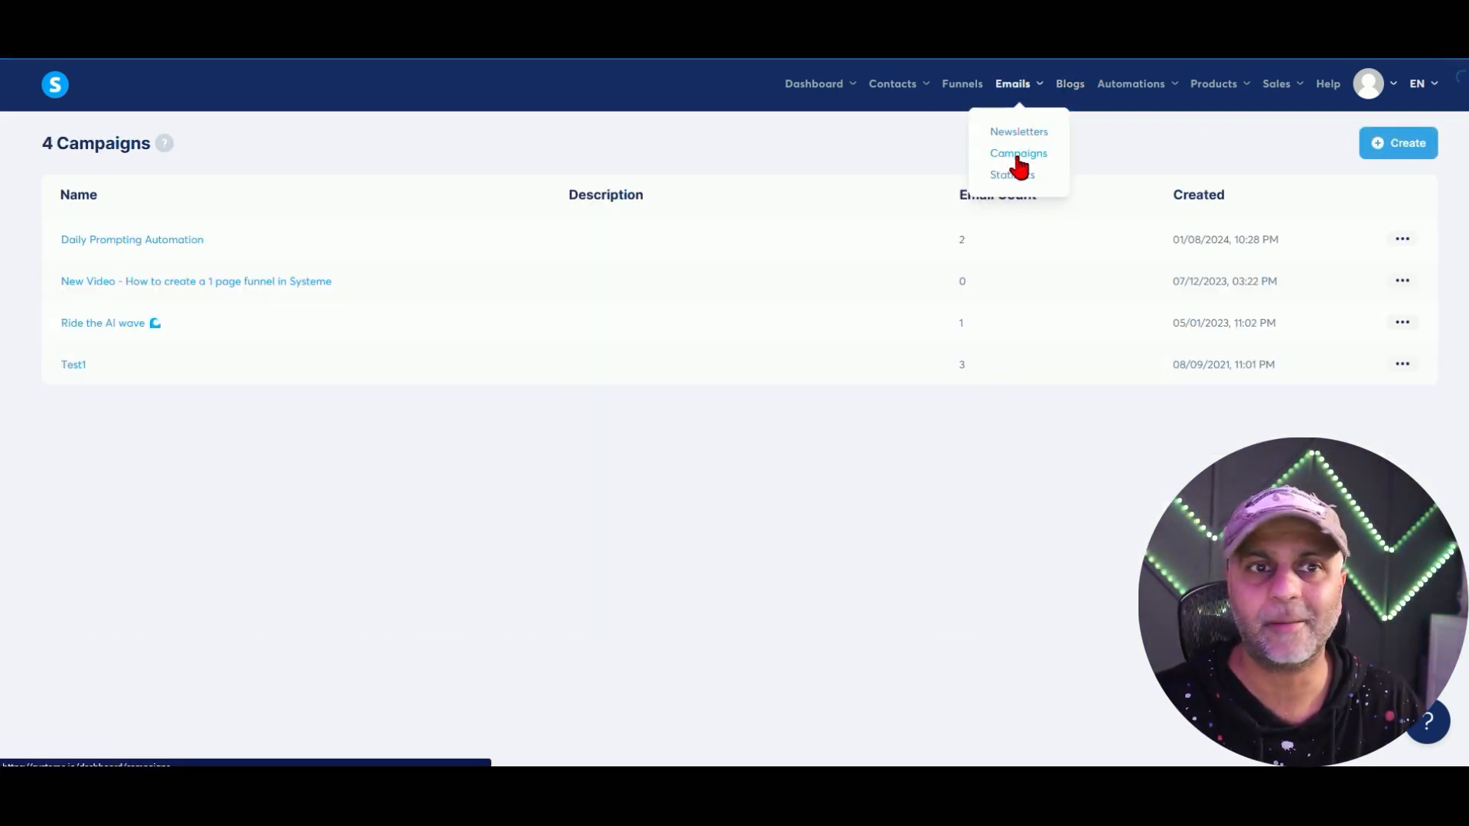
pyautogui.click(165, 244)
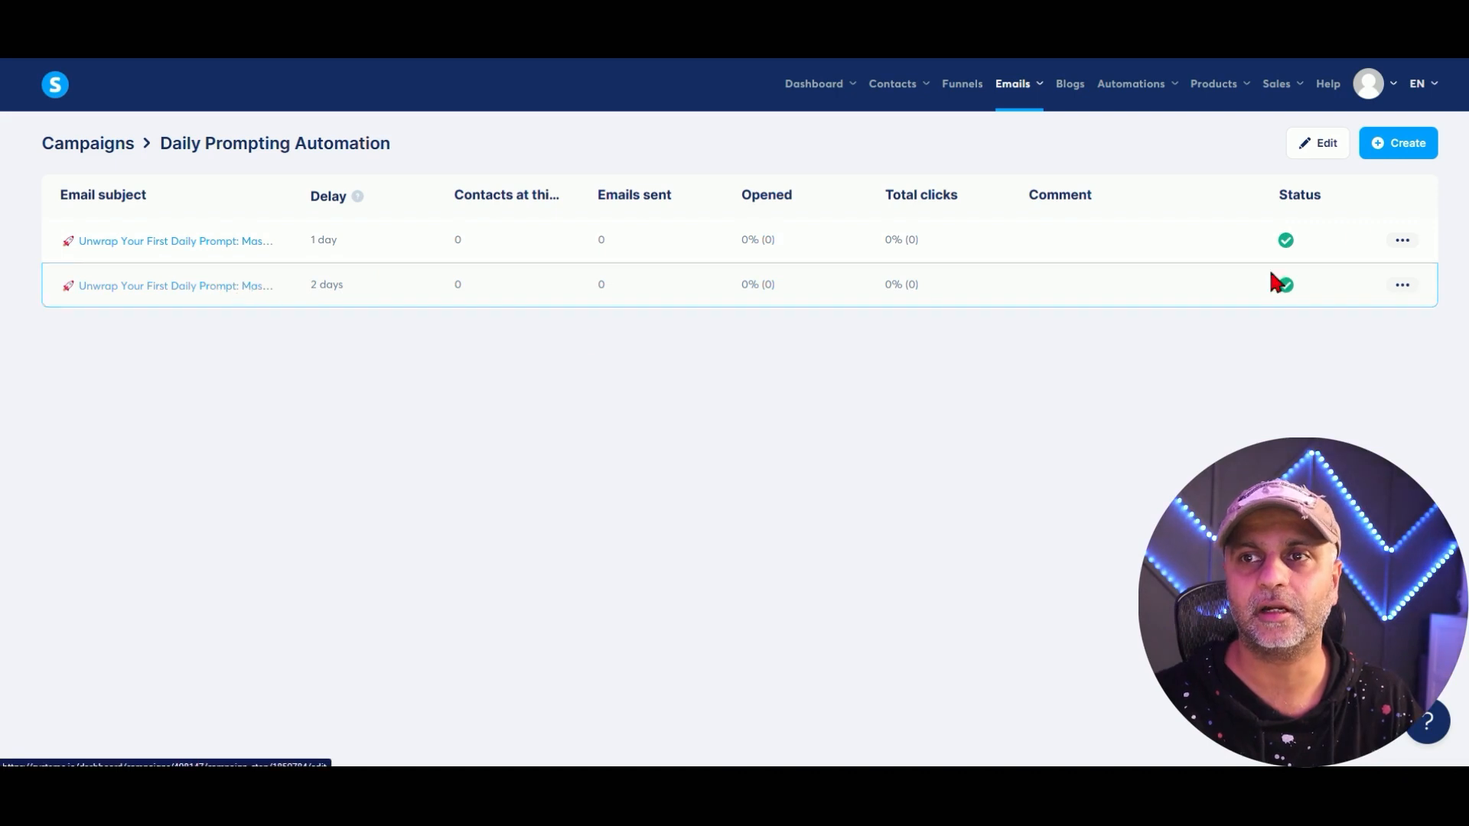
# Create a new campaign email step with the subject 'Test Day 3' and save it.
pyautogui.click(1407, 145)
pyautogui.click(613, 324)
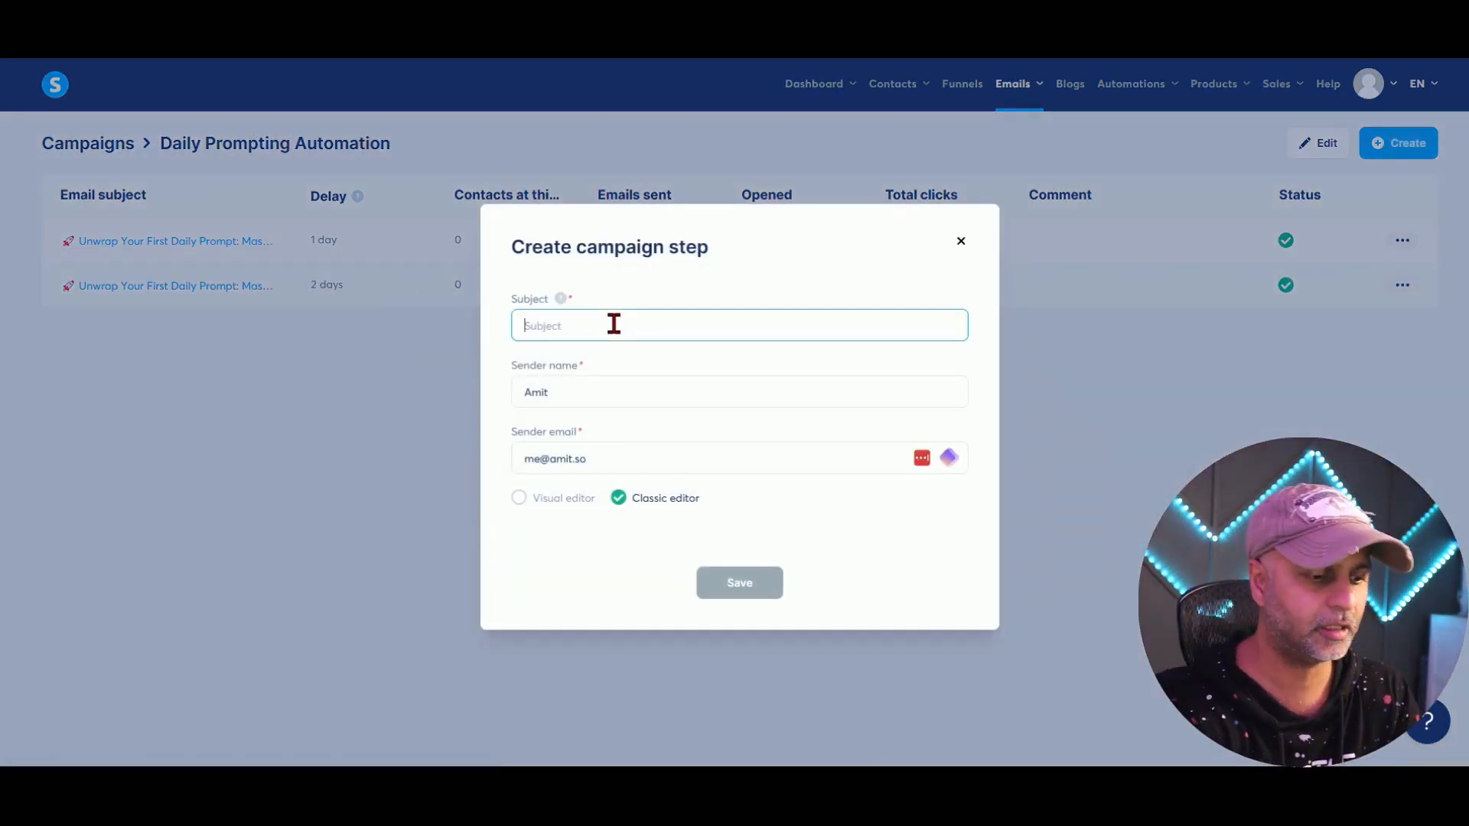
pyautogui.write('Test Day 3')
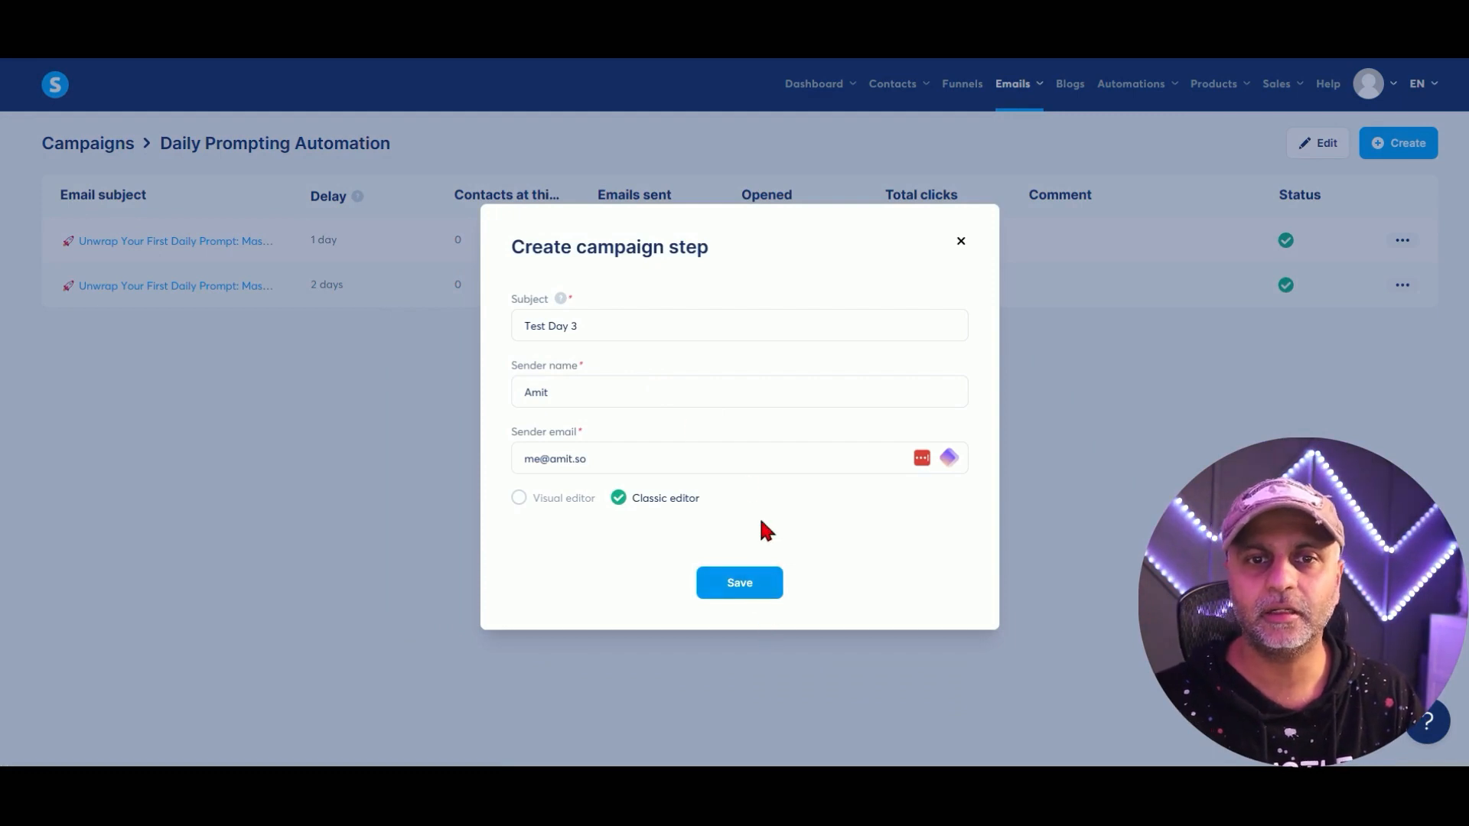
pyautogui.click(770, 600)
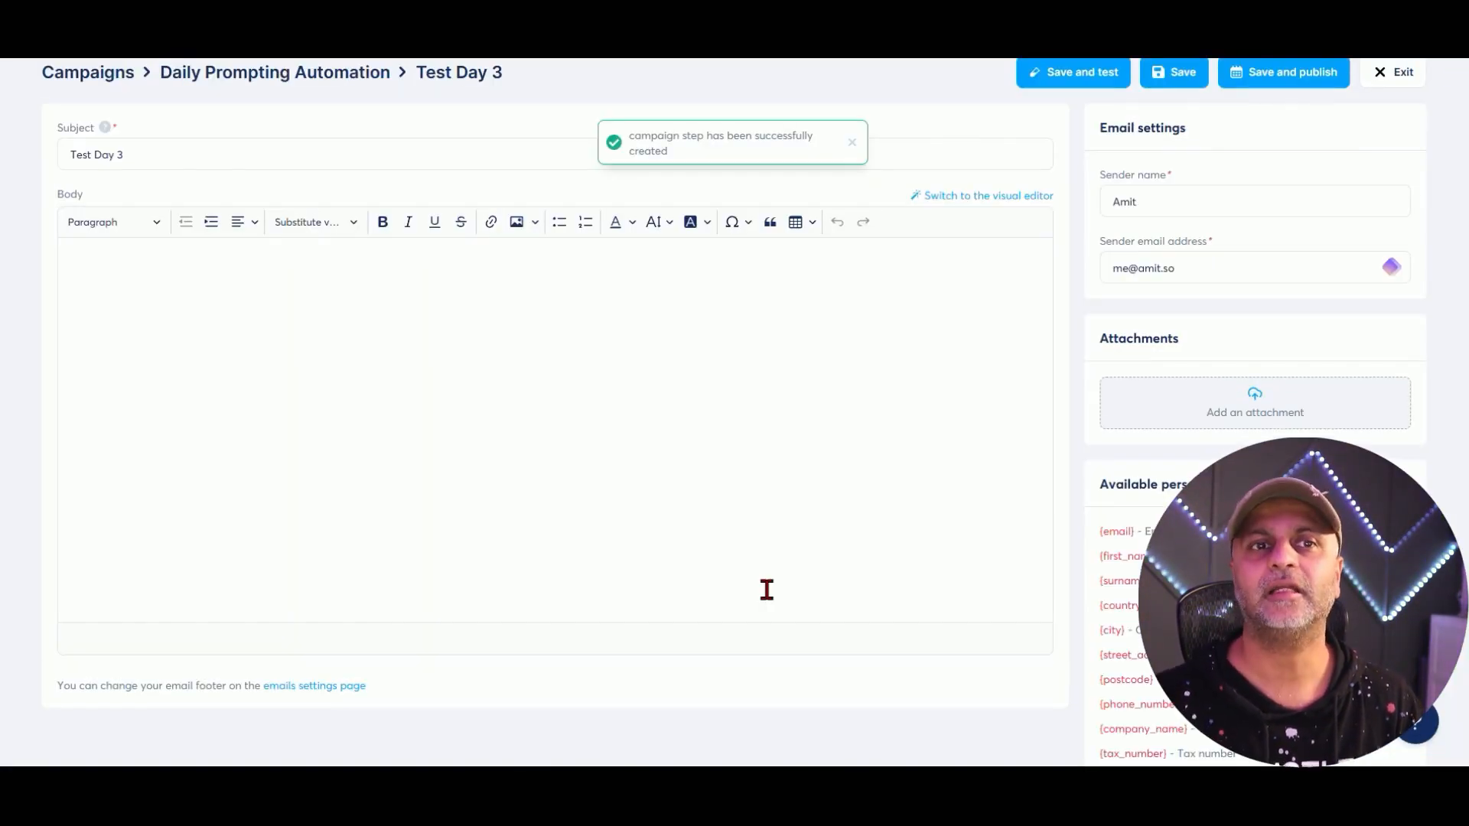
# Look over the Test Day 3 email editor, then exit back to the campaign.
pyautogui.click(230, 276)
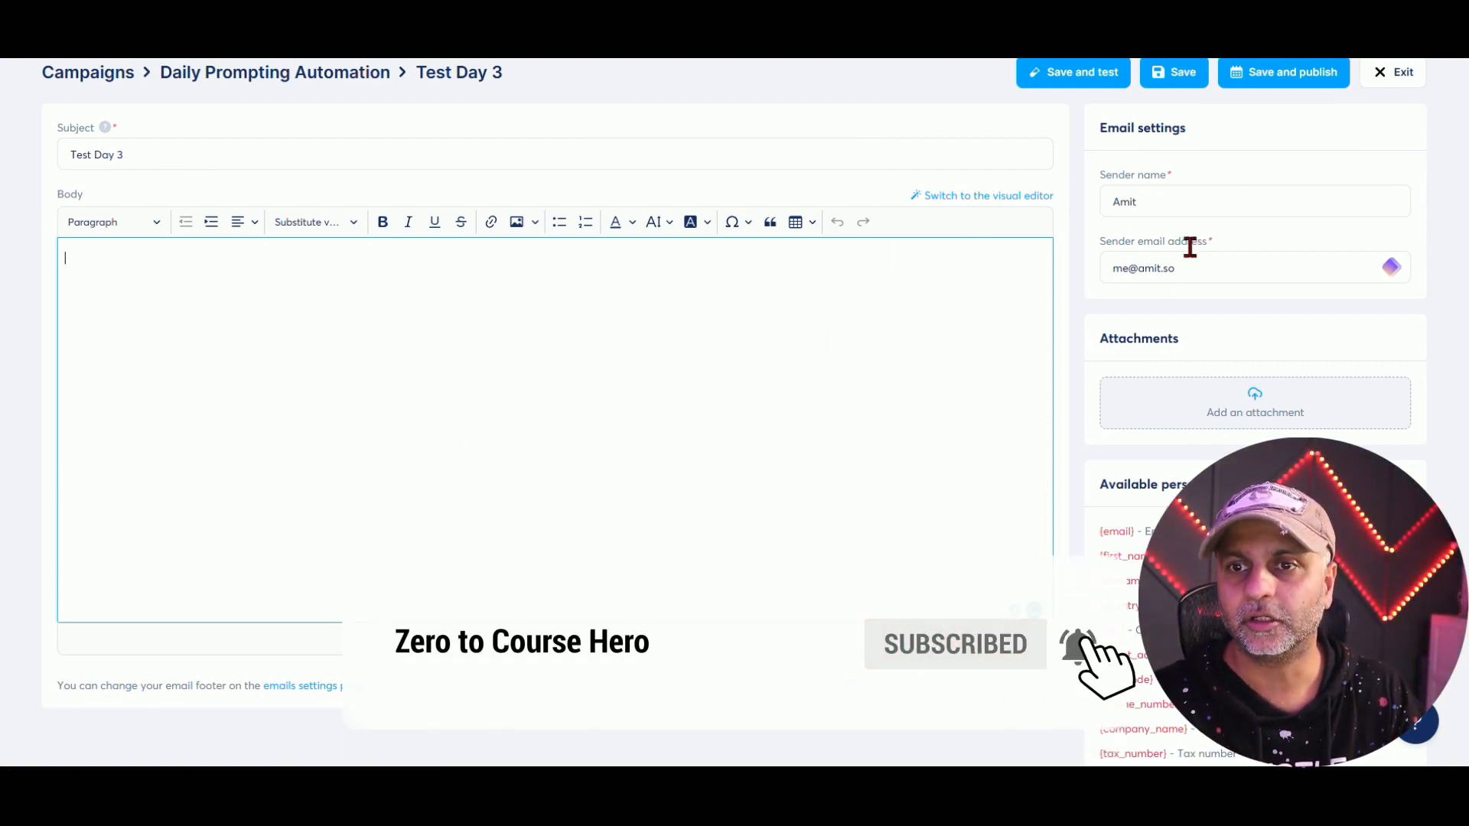
pyautogui.scroll(2, 1223, 197)
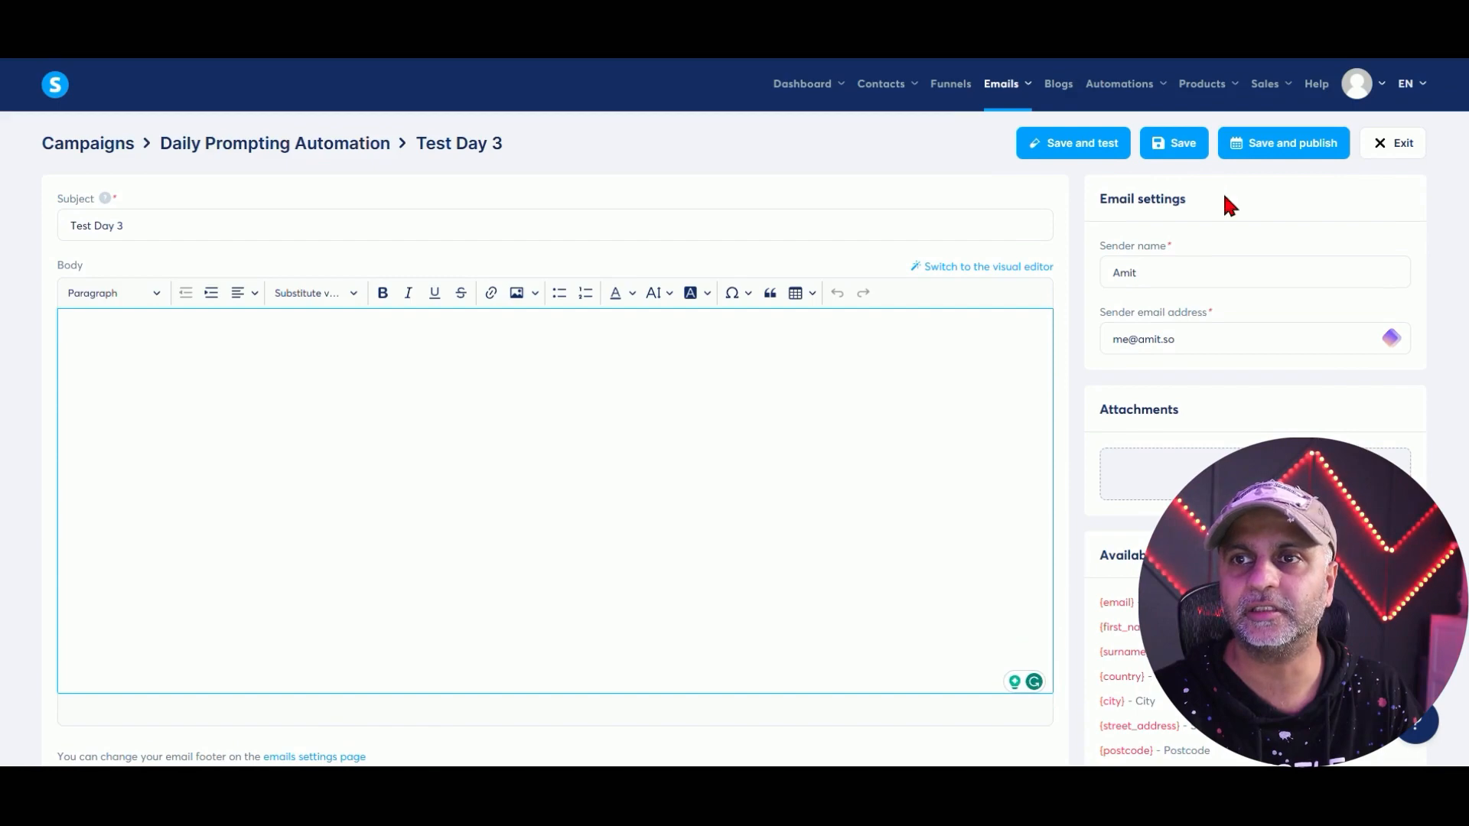
pyautogui.scroll(-3, 1223, 190)
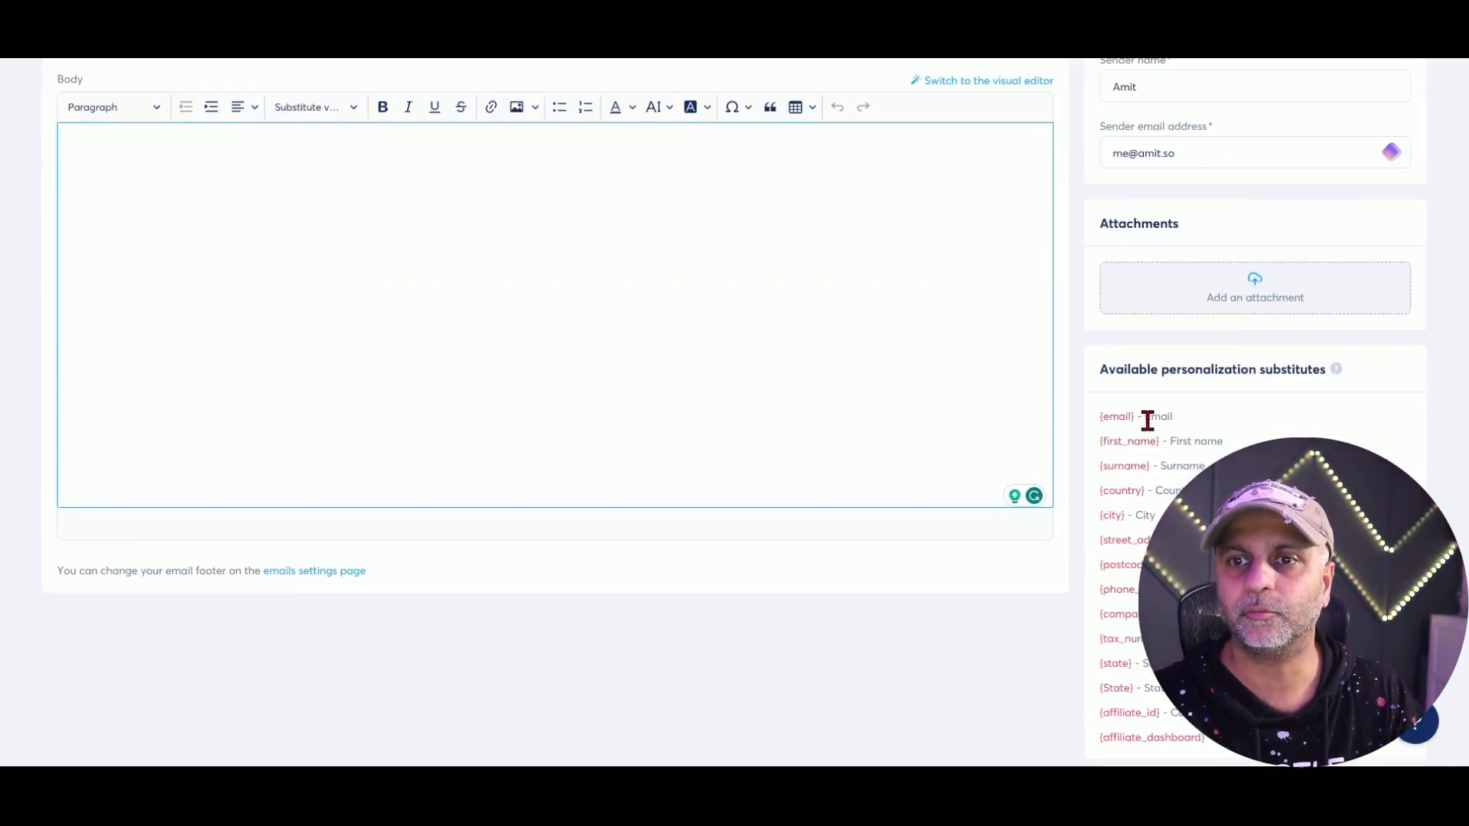
pyautogui.moveTo(1139, 420); pyautogui.dragTo(1148, 640)
pyautogui.scroll(3, 1146, 526)
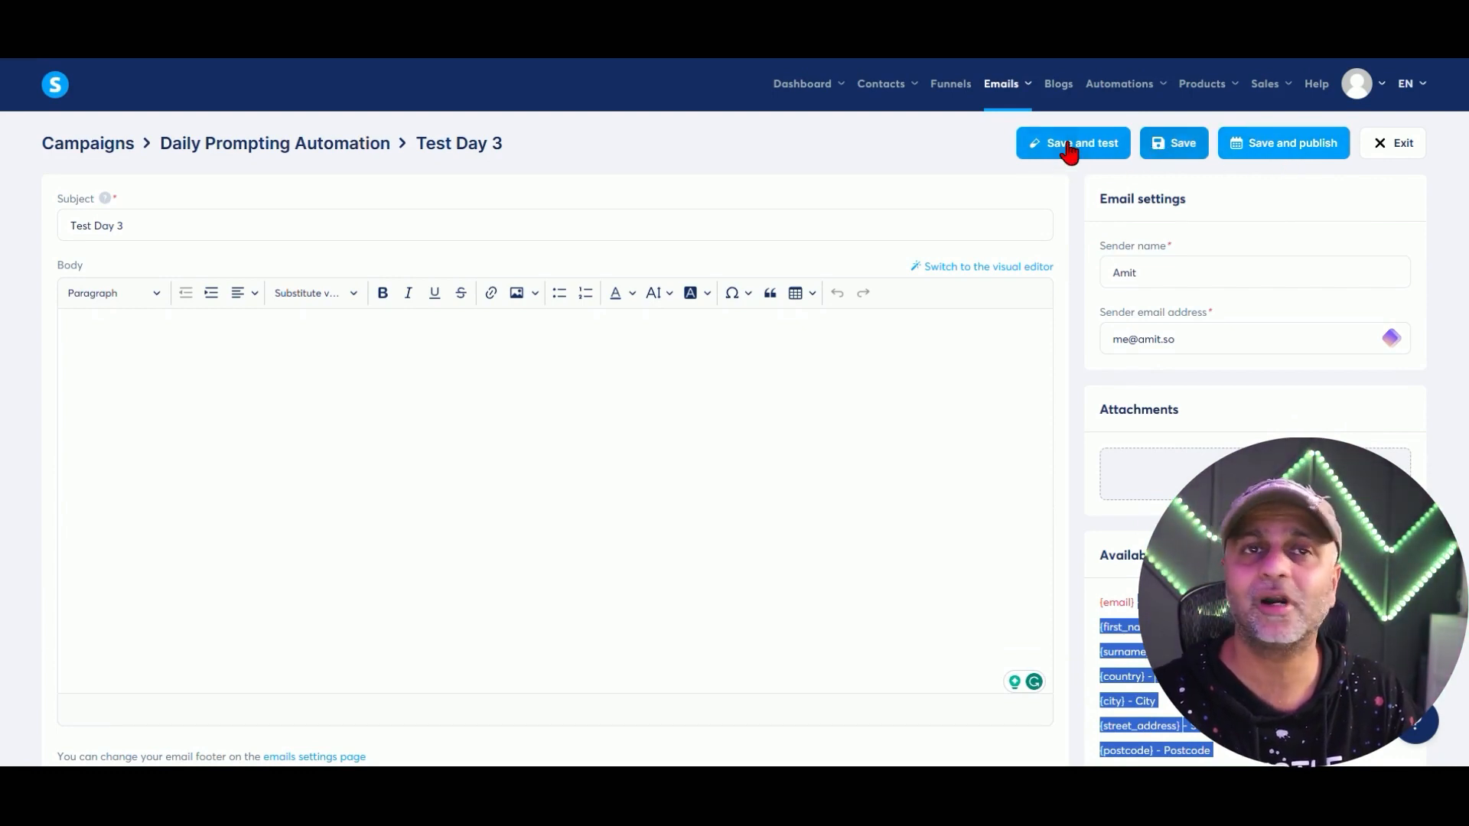
pyautogui.click(1386, 145)
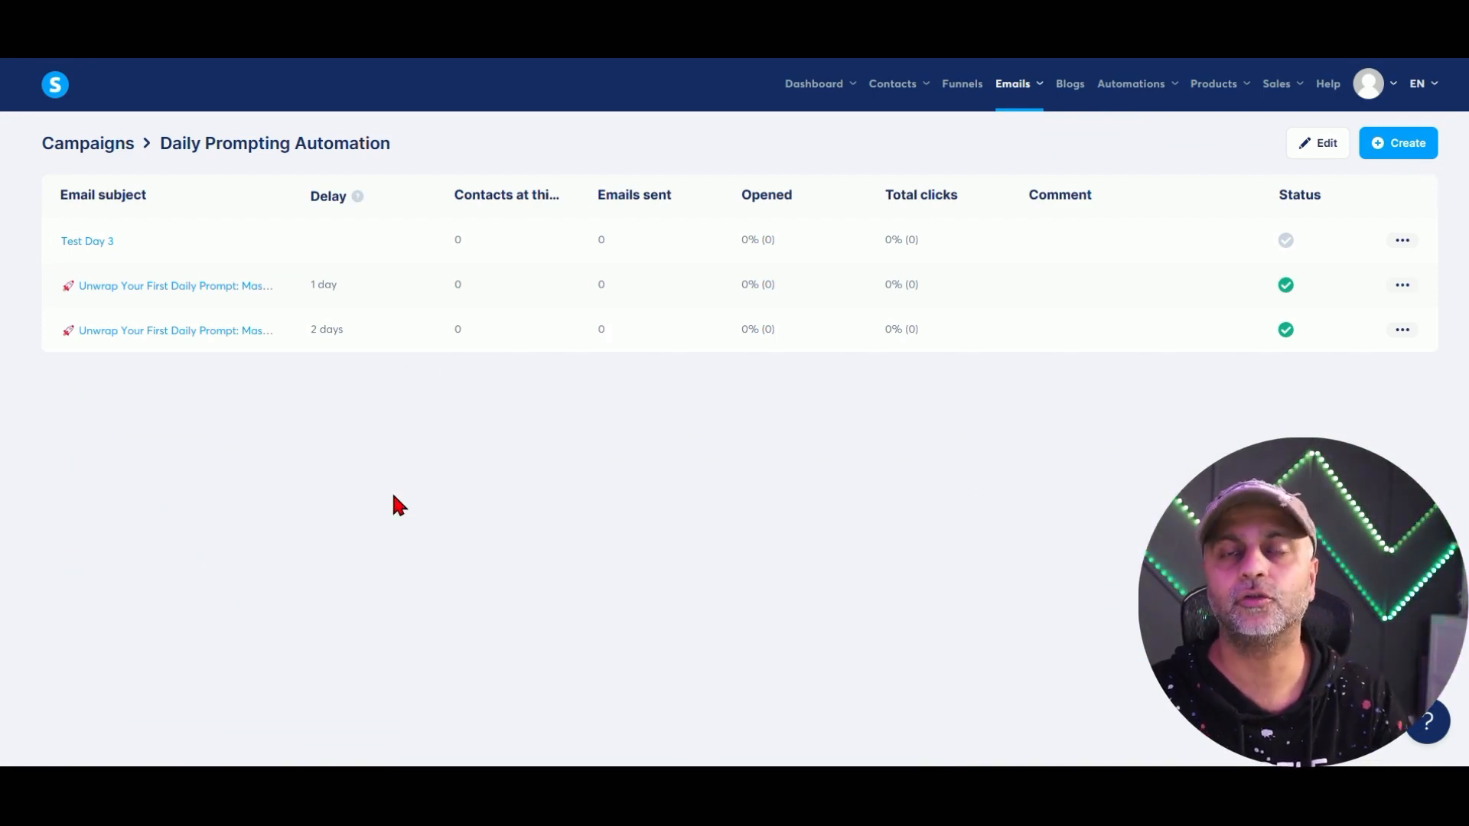
pyautogui.moveTo(1020, 90)
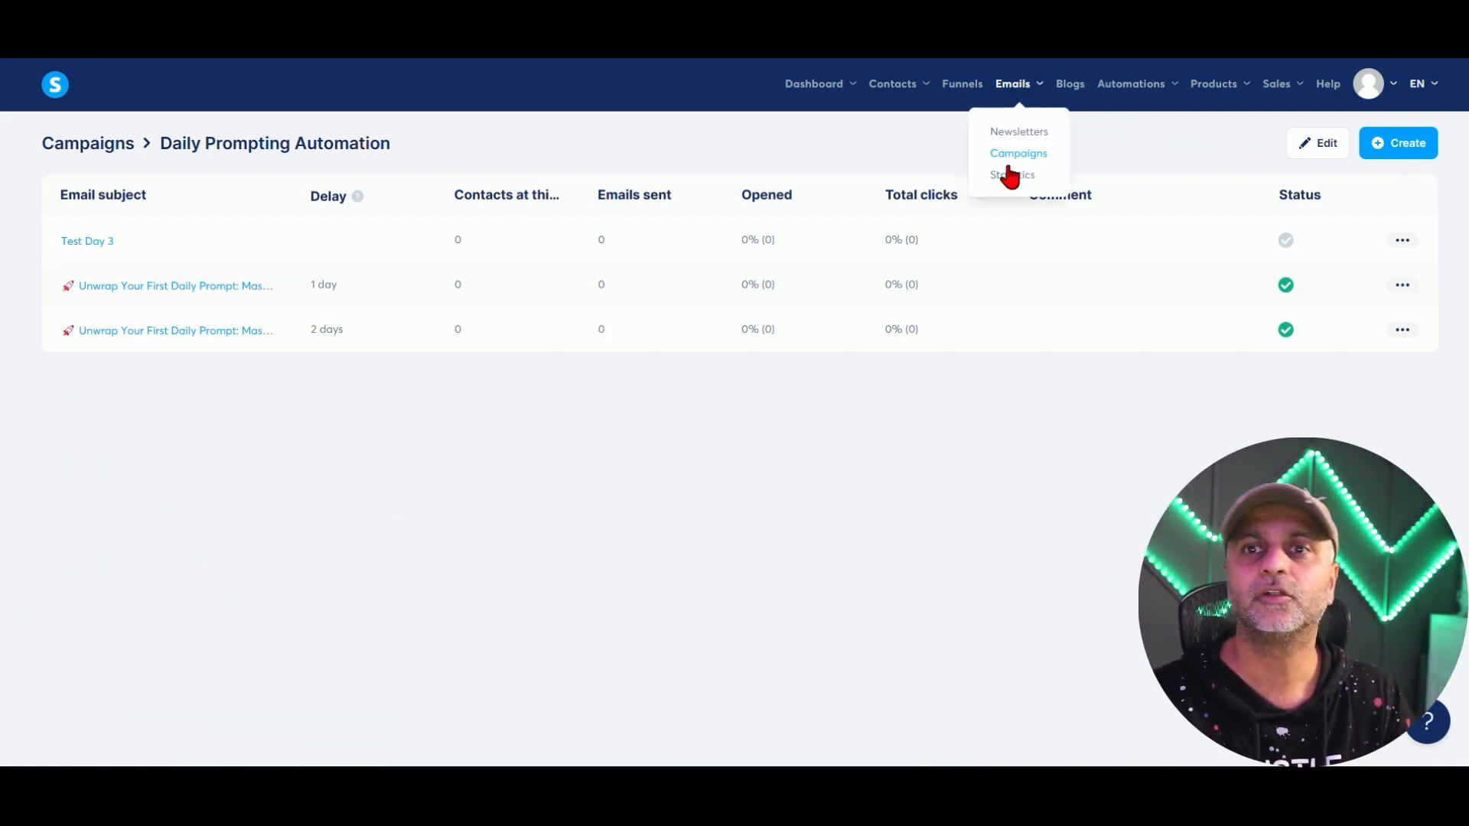
# Open Newsletters and inspect the Jupitrr newsletter's 181 emails sent and 30.94% open rate.
pyautogui.click(1045, 137)
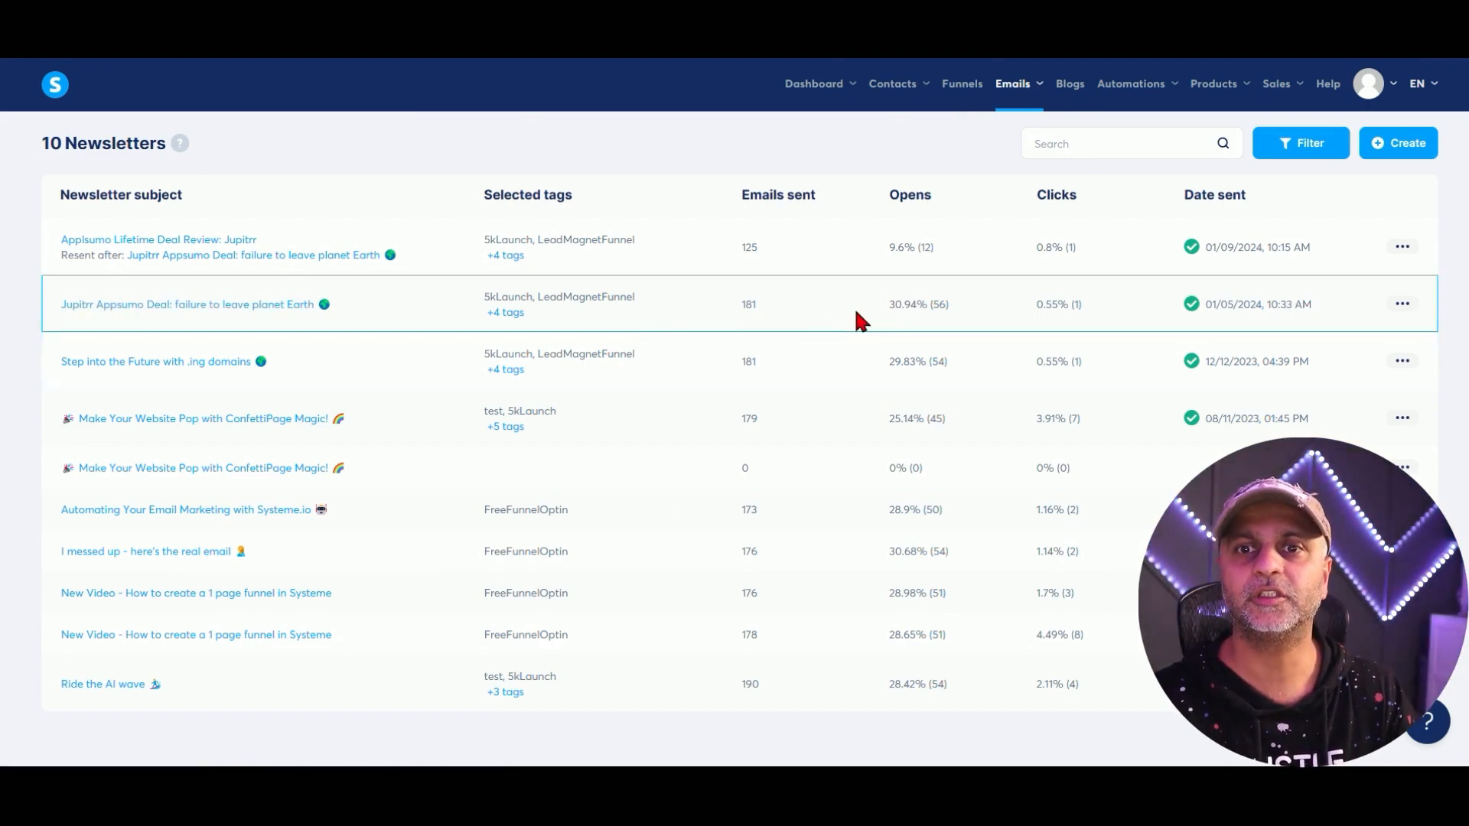
pyautogui.moveTo(856, 314); pyautogui.dragTo(947, 309)
pyautogui.moveTo(719, 303); pyautogui.dragTo(788, 306)
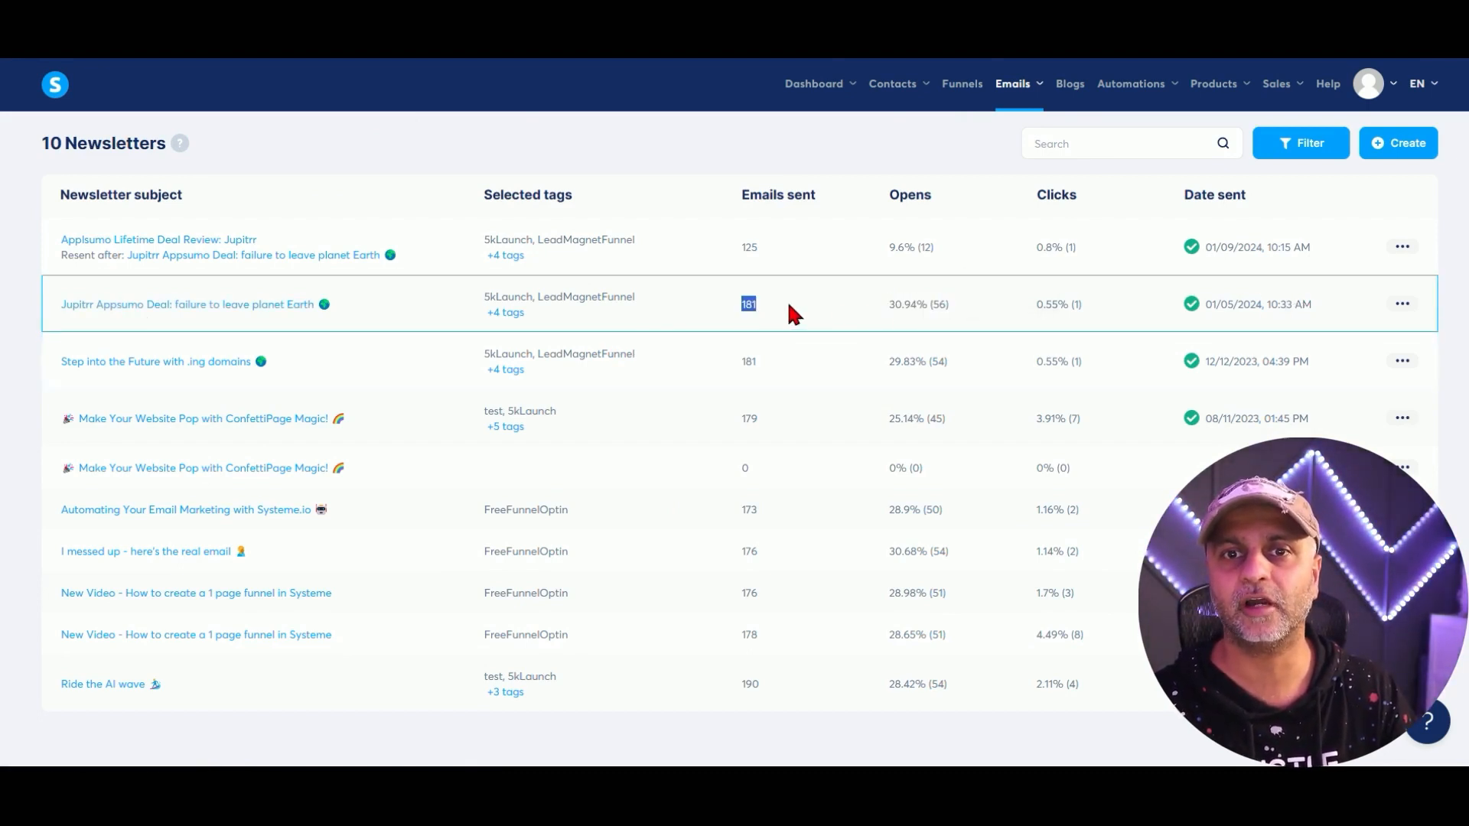
pyautogui.click(789, 305)
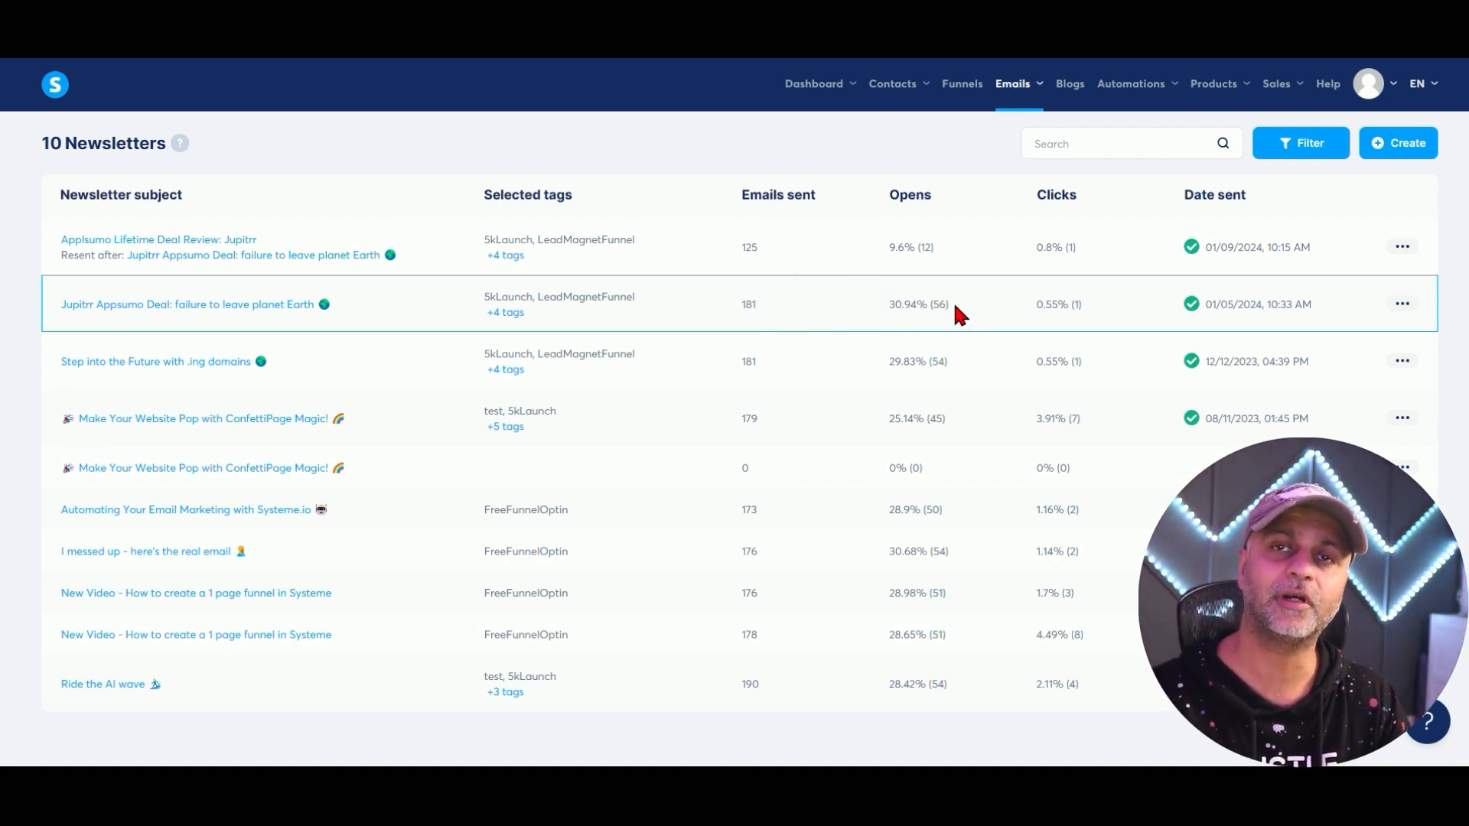
pyautogui.moveTo(918, 305); pyautogui.dragTo(901, 305)
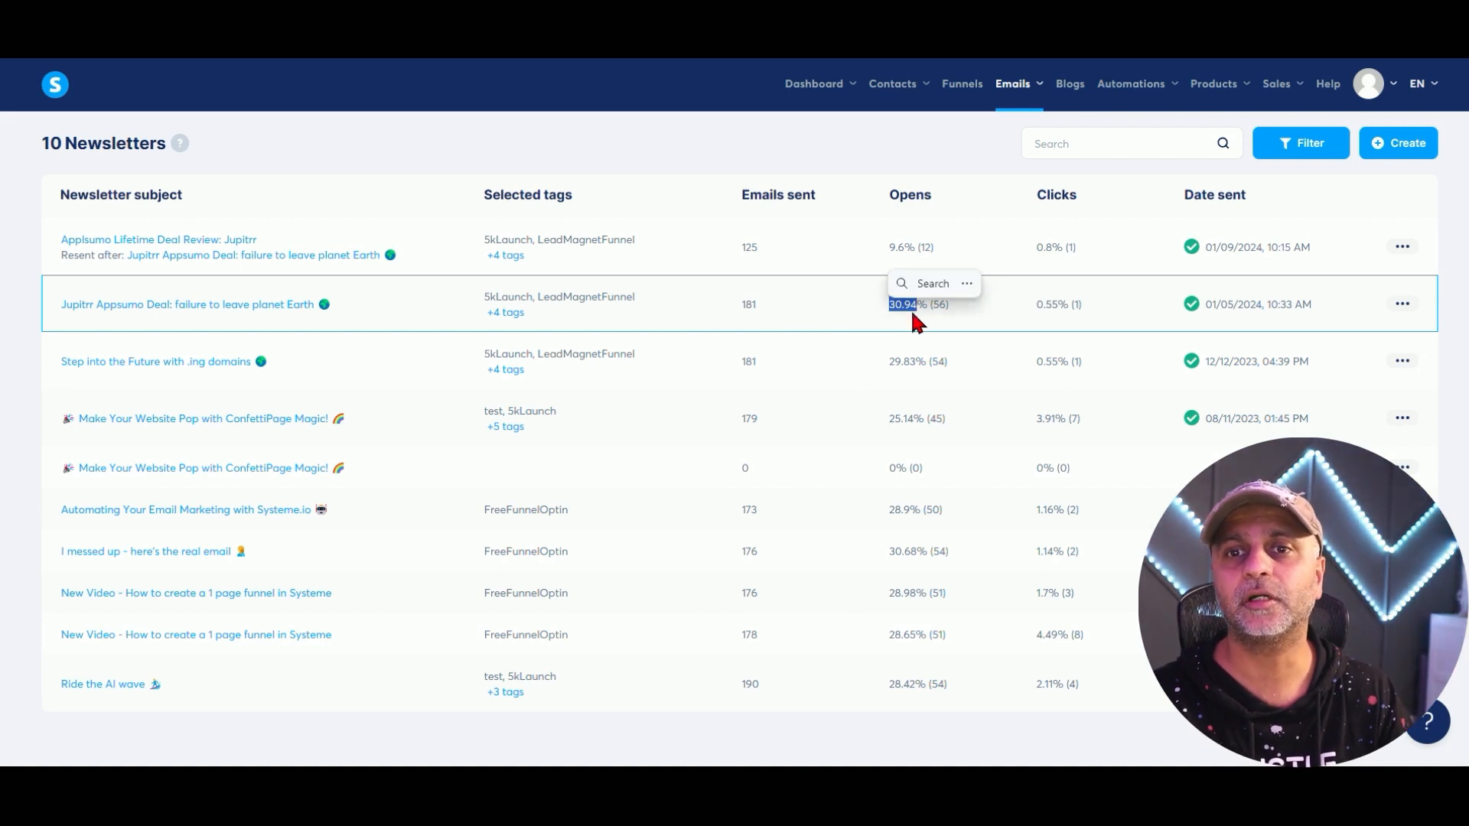
pyautogui.click(946, 315)
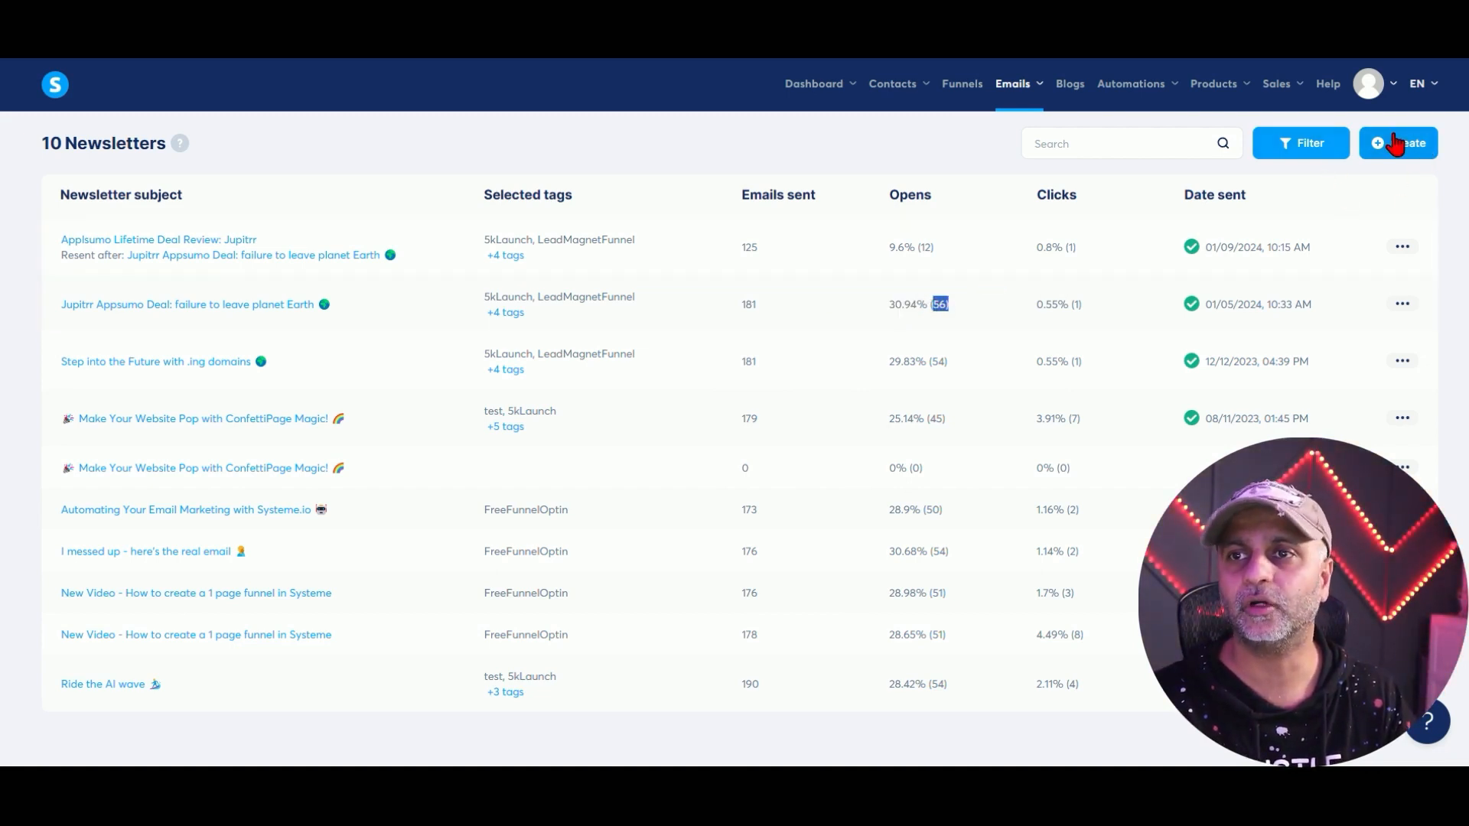
pyautogui.moveTo(506, 306)
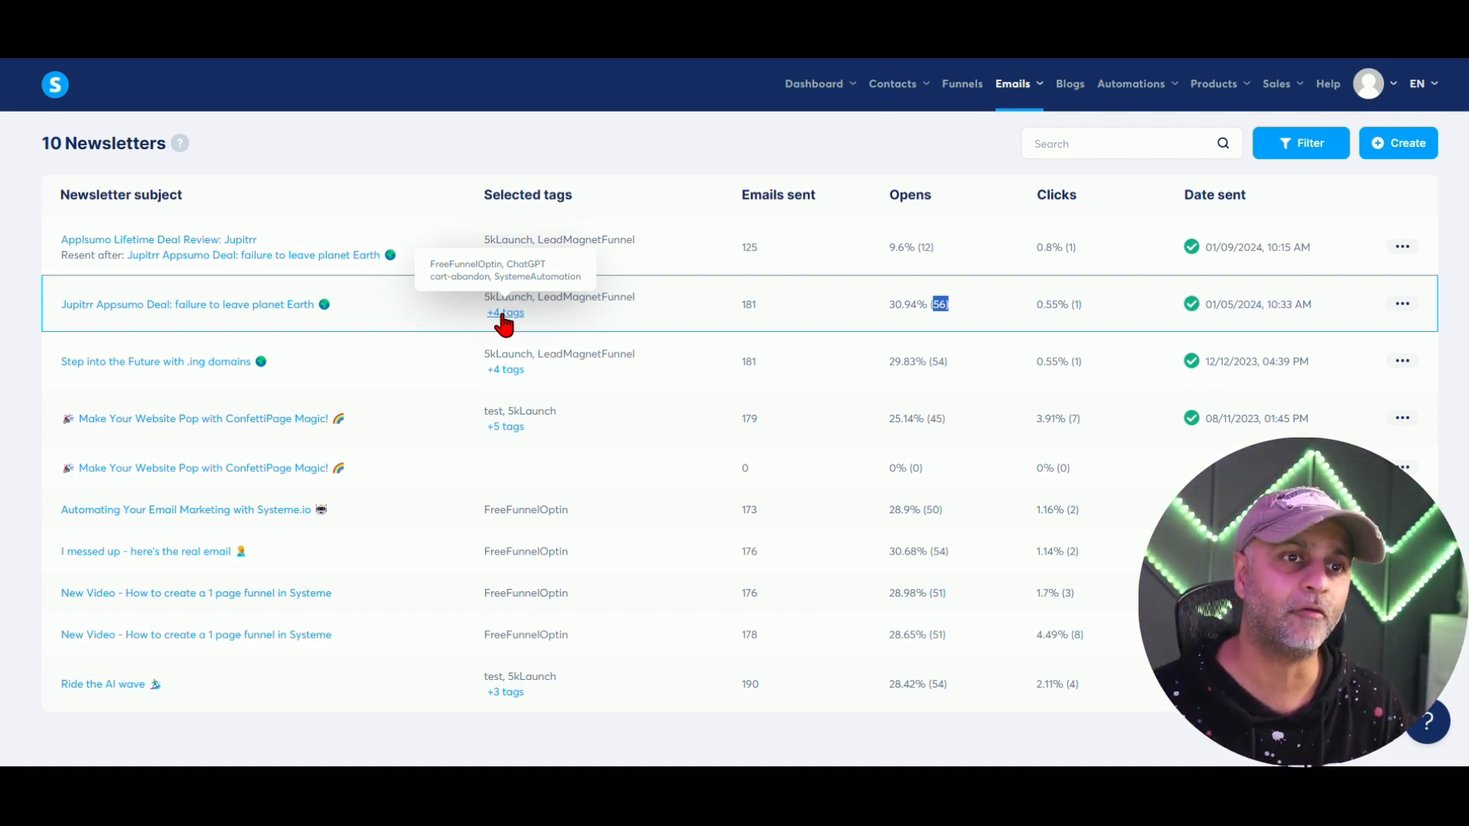
# Open the 'Jupitrr Appsumo Deal: failure to leave planet Earth' newsletter and read its body.
pyautogui.click(255, 304)
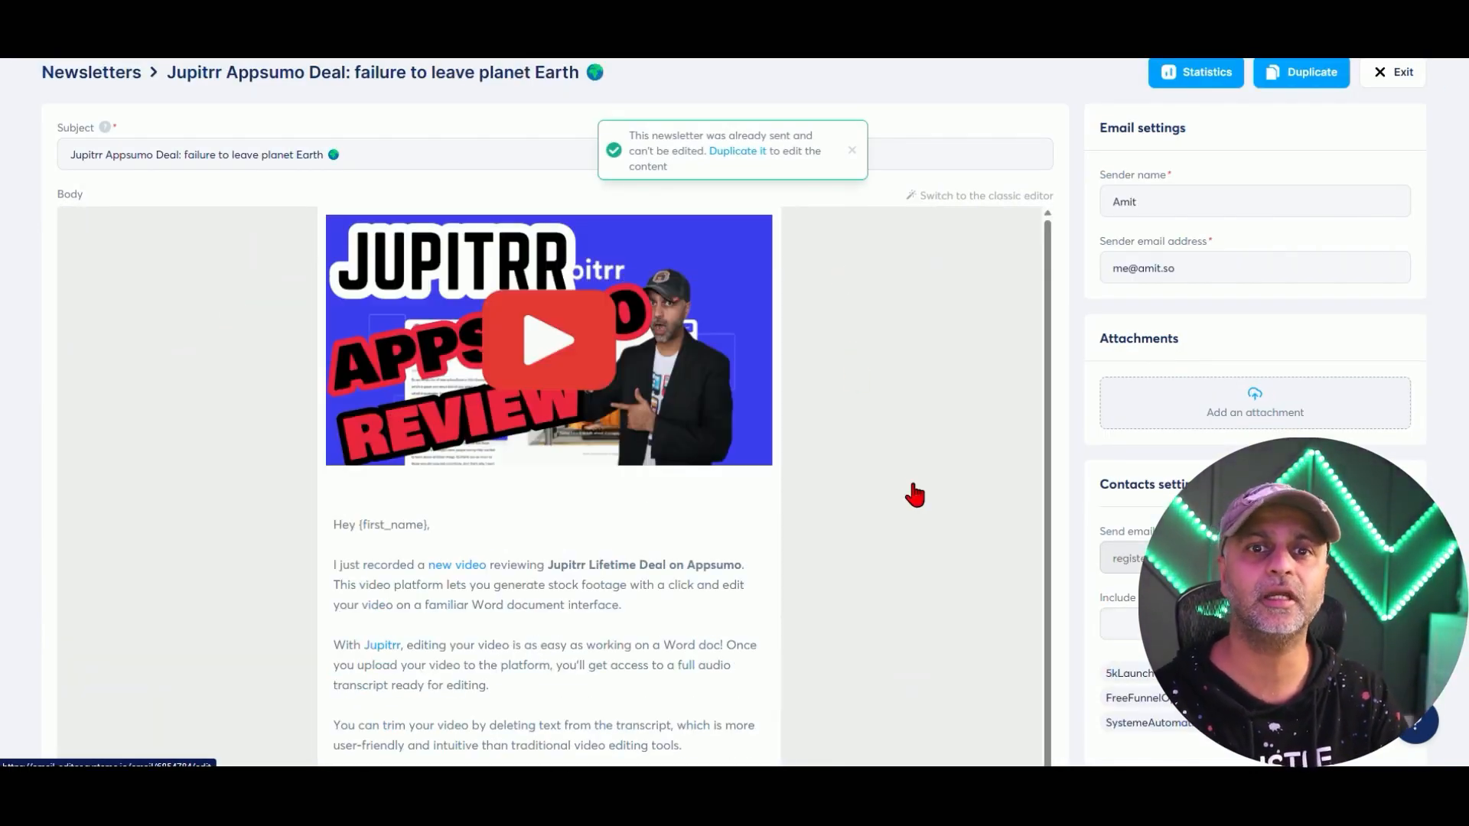
pyautogui.scroll(-3, 853, 463)
pyautogui.scroll(-10, 853, 462)
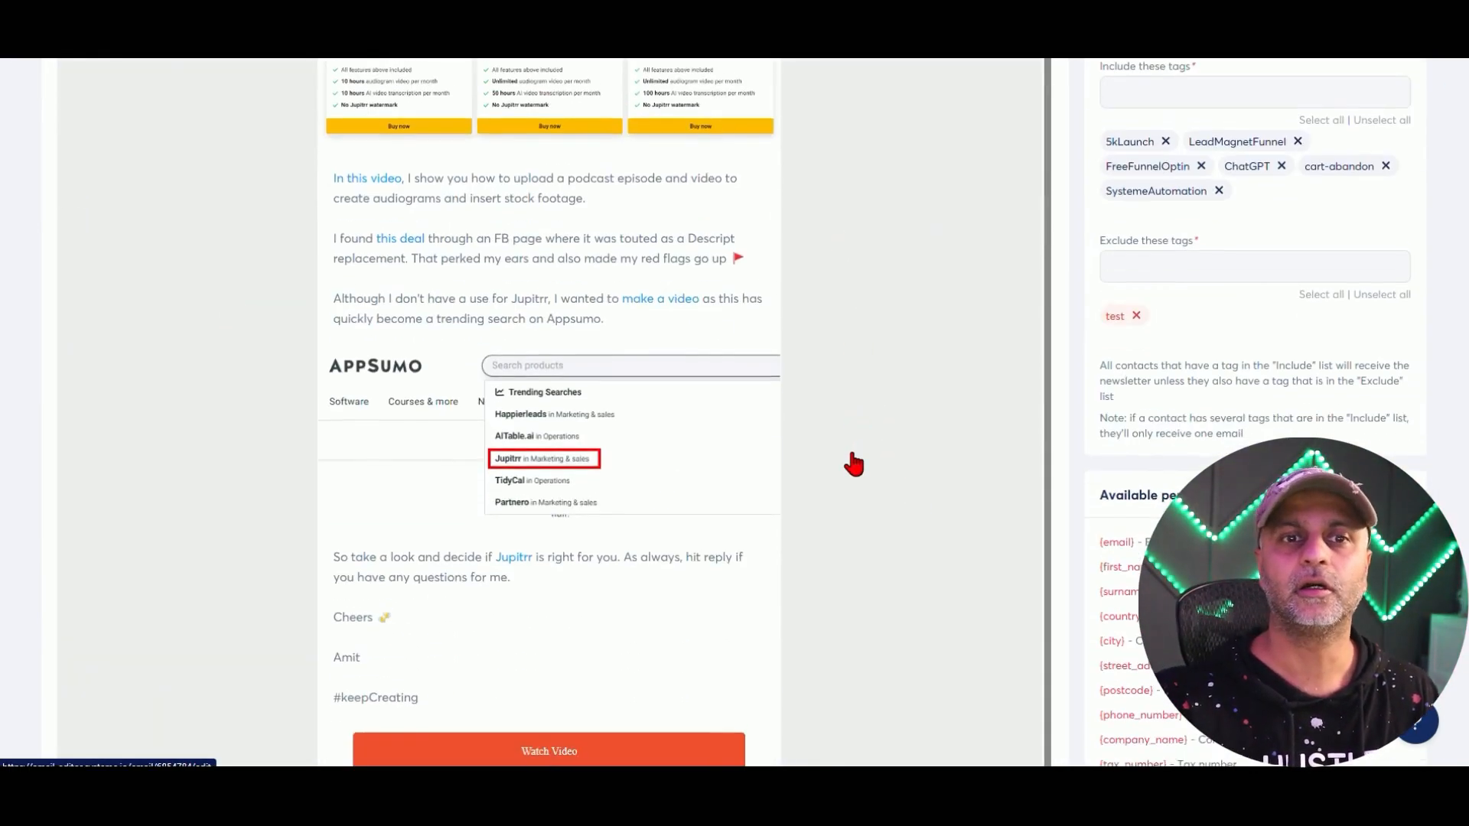